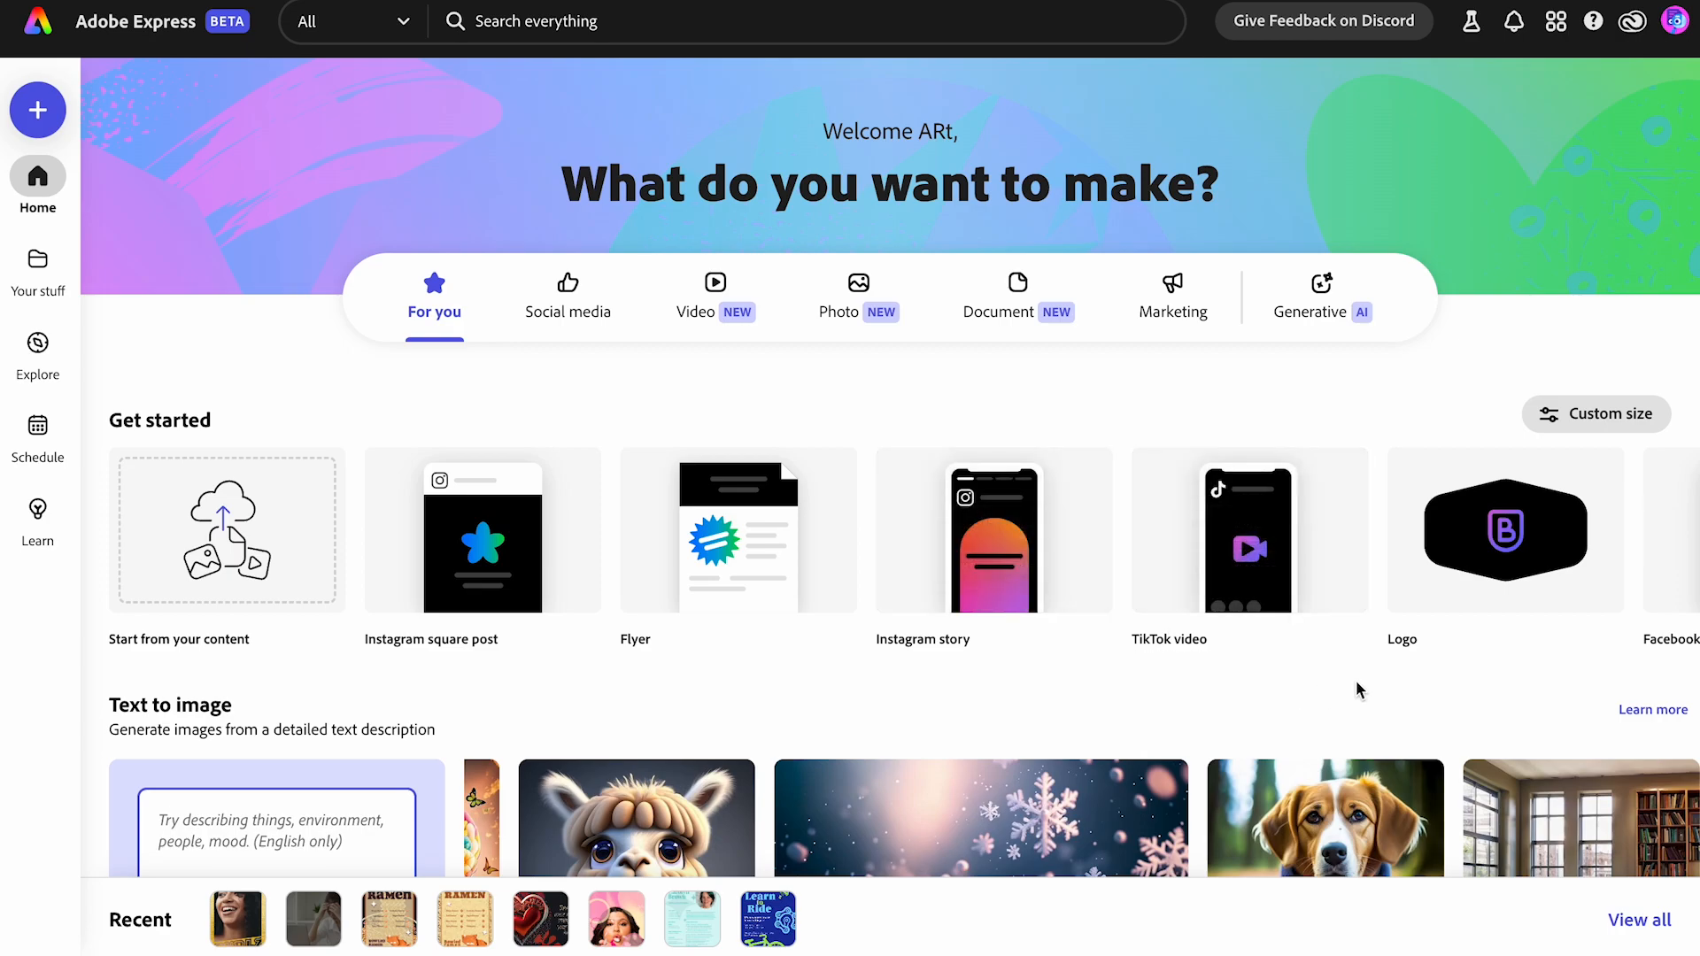
# Browse the TikTok video templates and apply the red film-strip "MAKEUP With Me!" template to the page
pyautogui.moveTo(1266, 593)
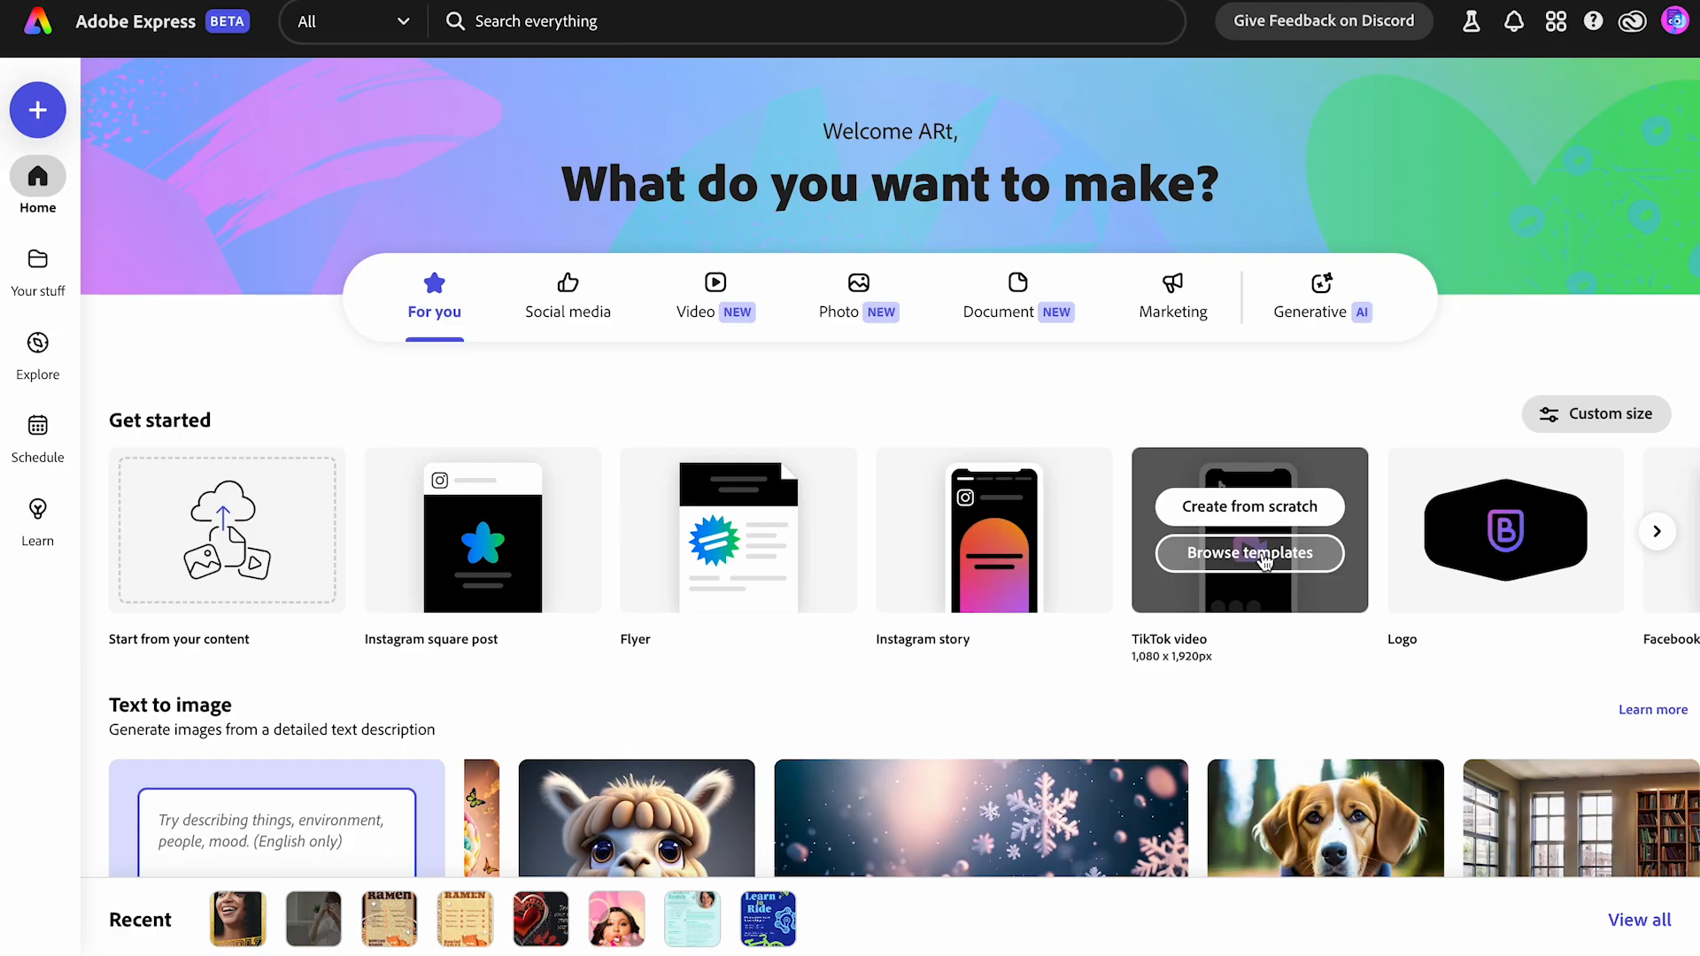
pyautogui.click(1264, 561)
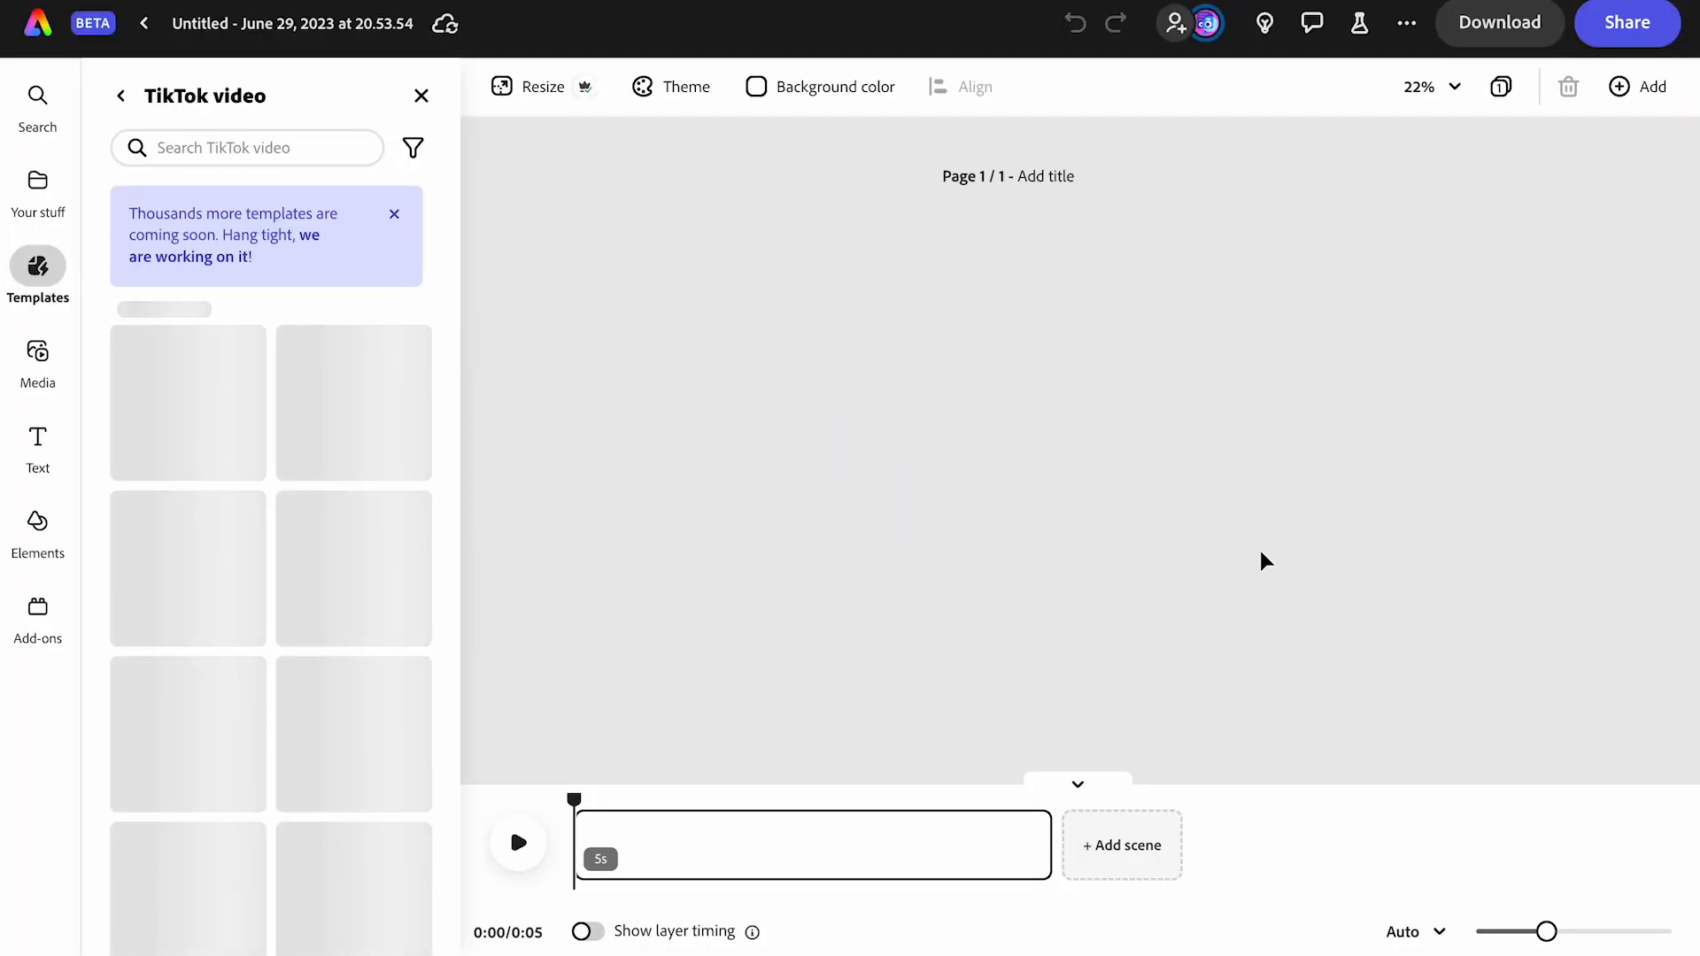
pyautogui.scroll(-2, 336, 804)
pyautogui.scroll(-15, 336, 804)
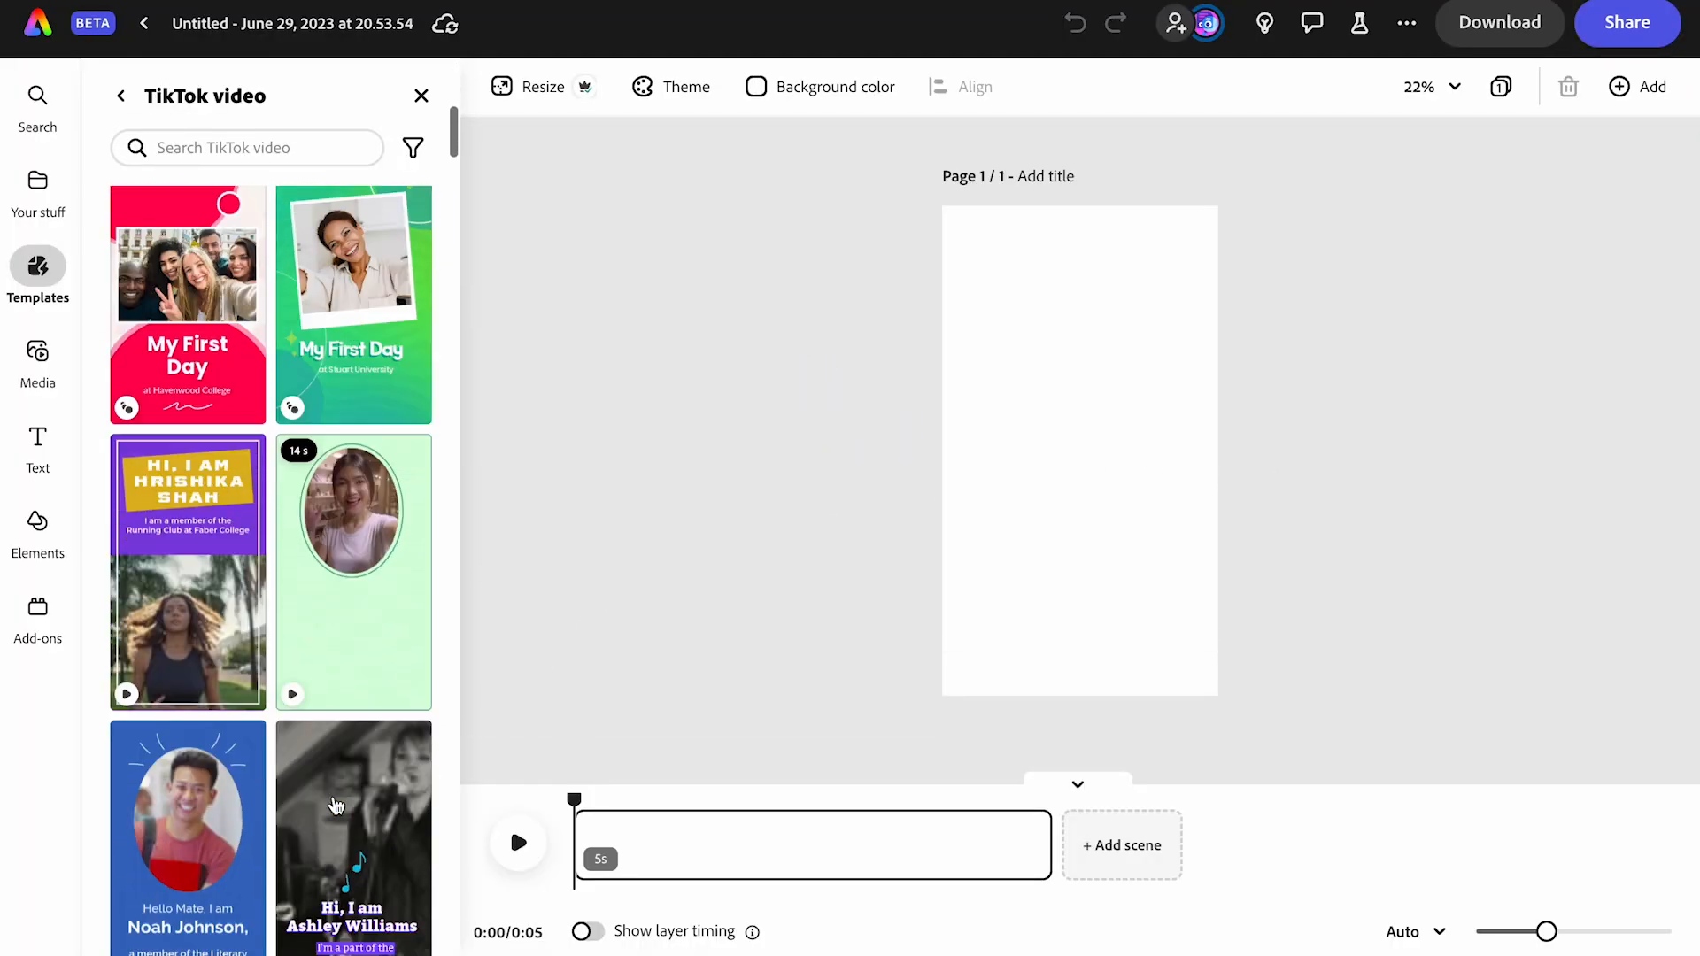
pyautogui.scroll(-15, 337, 803)
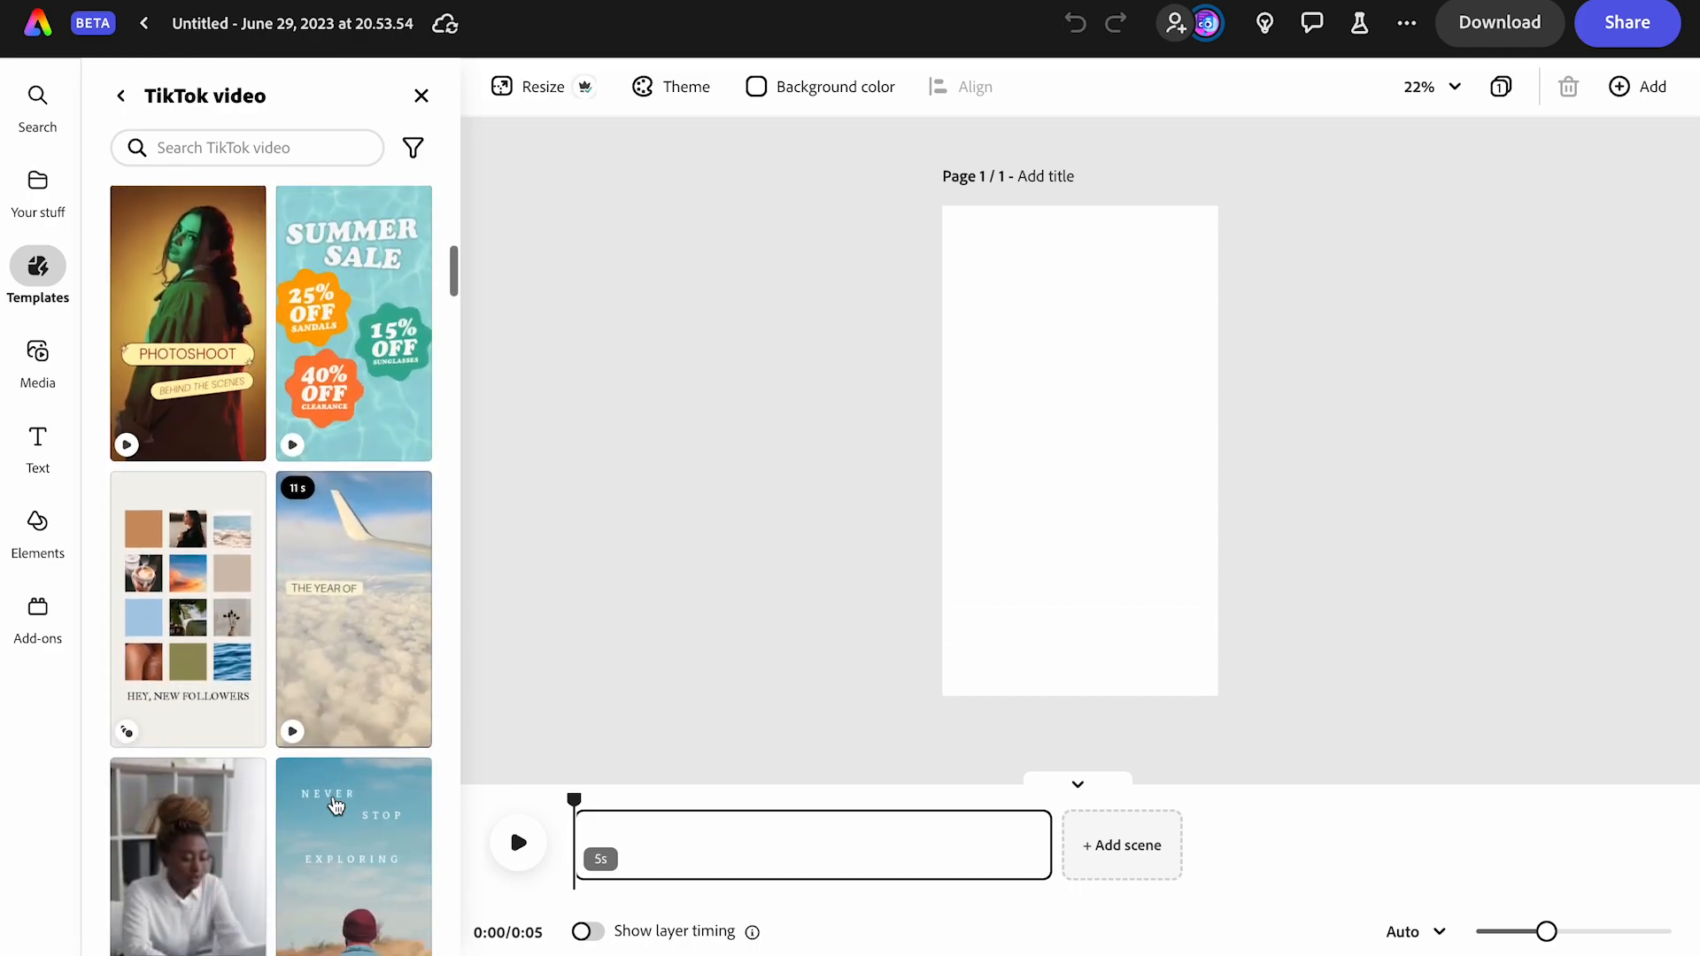
pyautogui.scroll(-15, 336, 804)
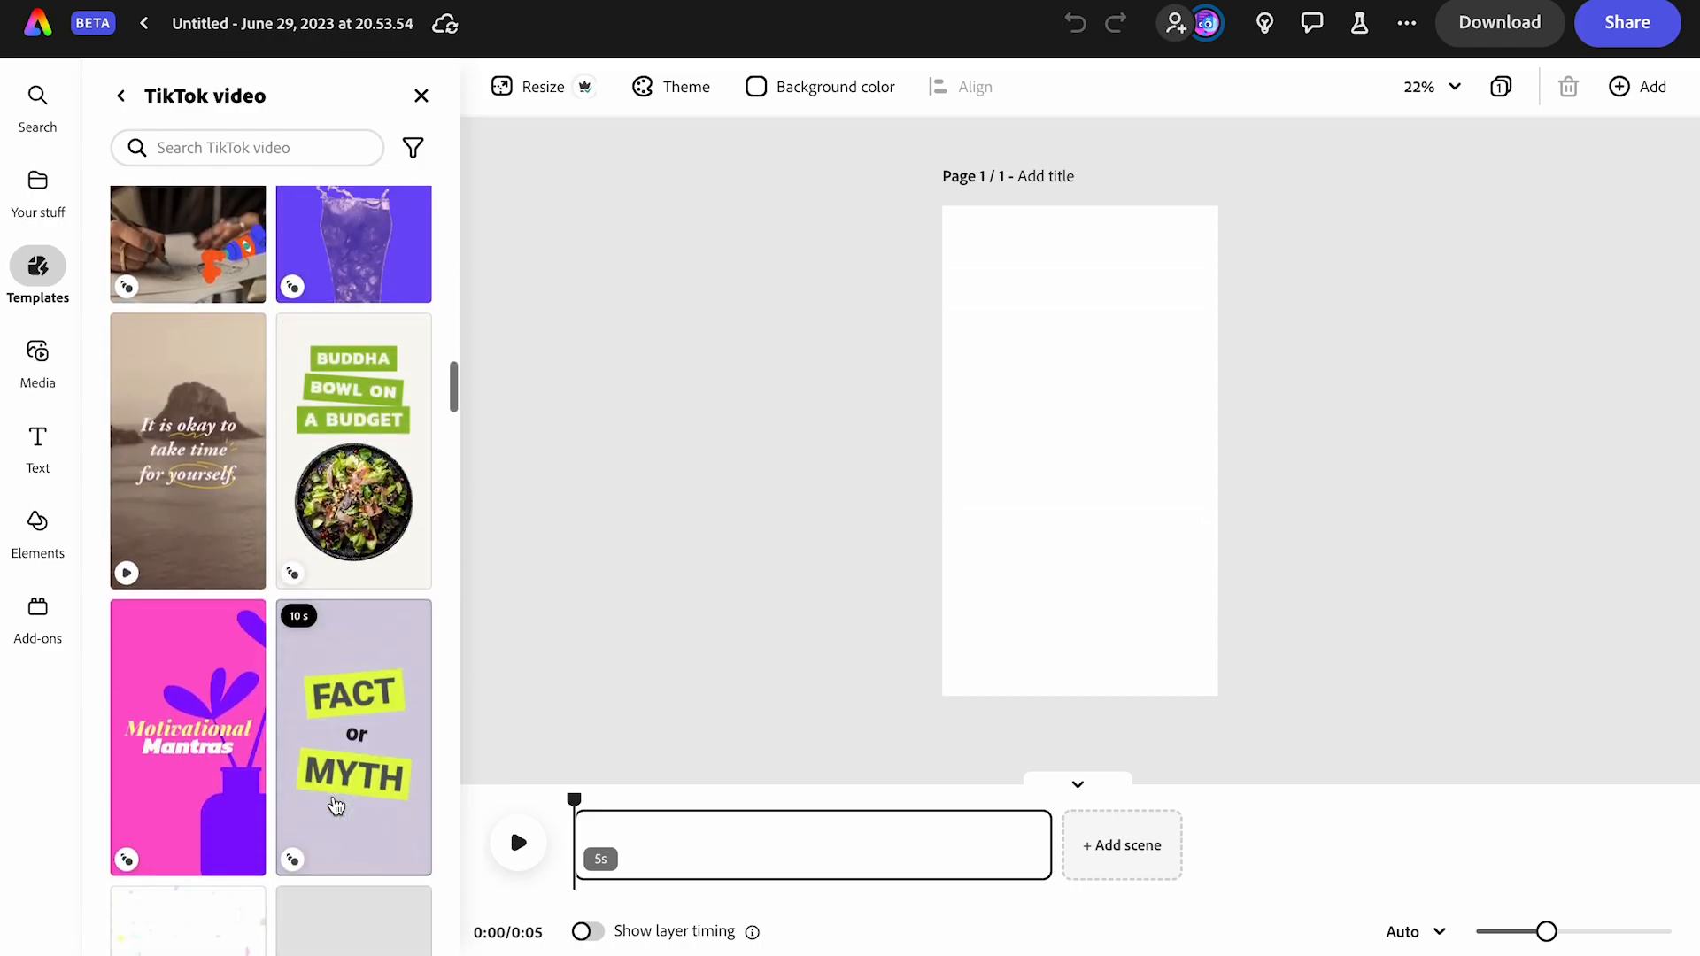
pyautogui.scroll(-15, 336, 803)
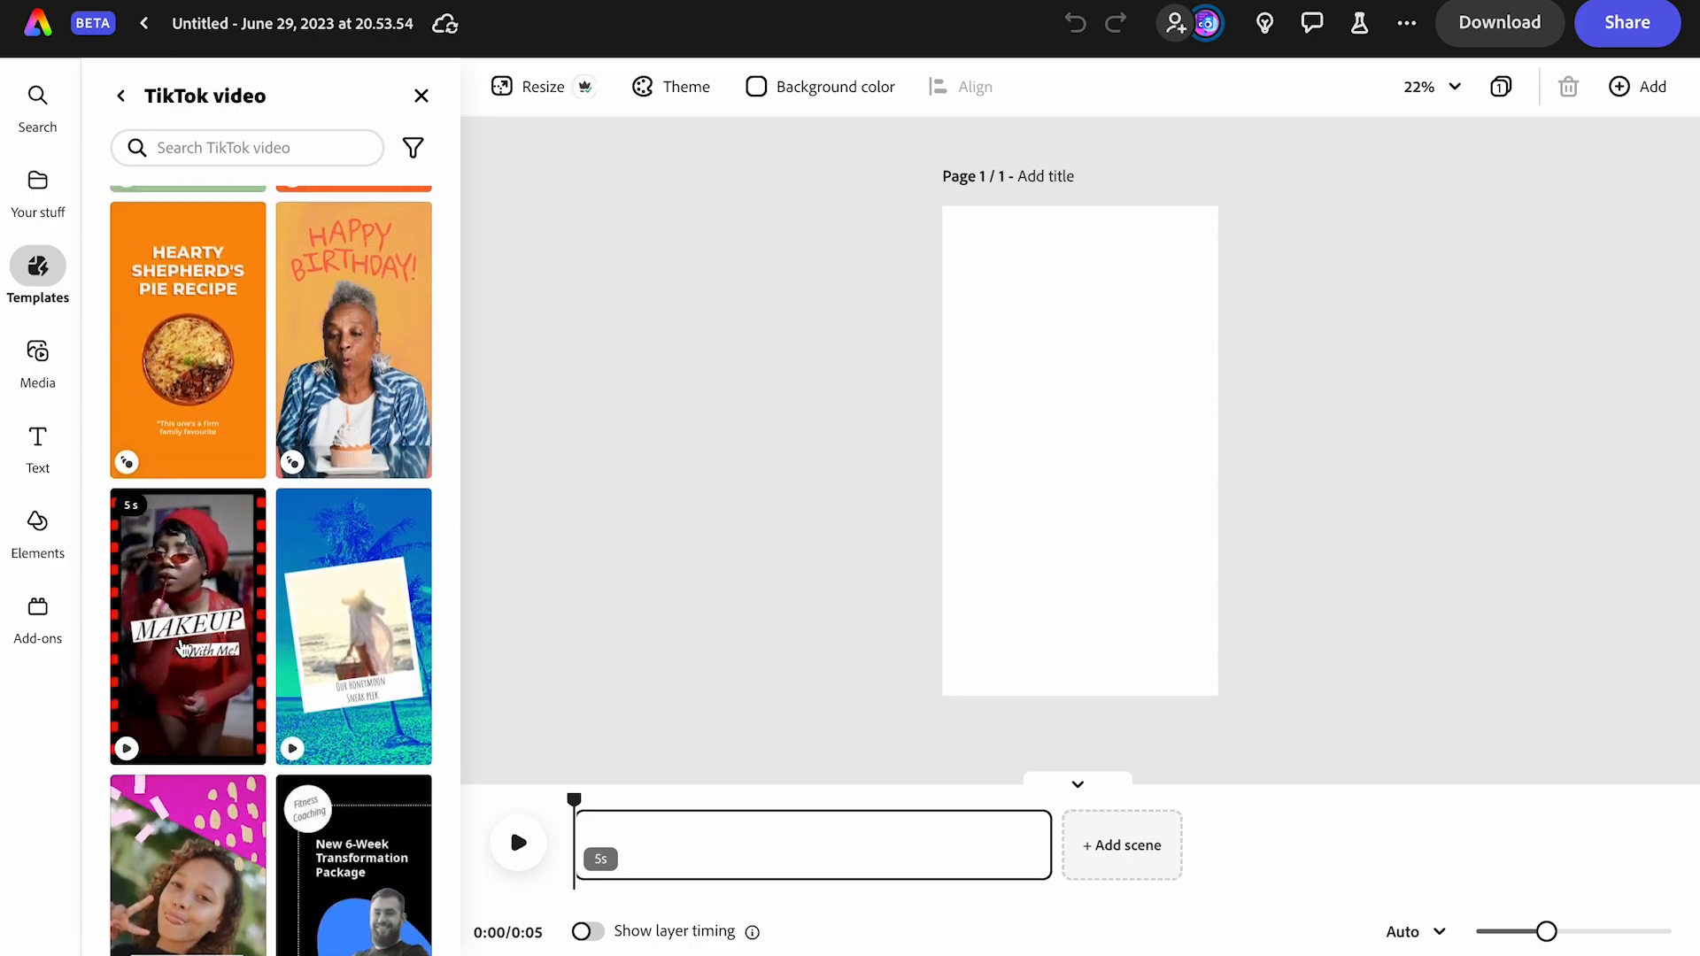
pyautogui.click(181, 647)
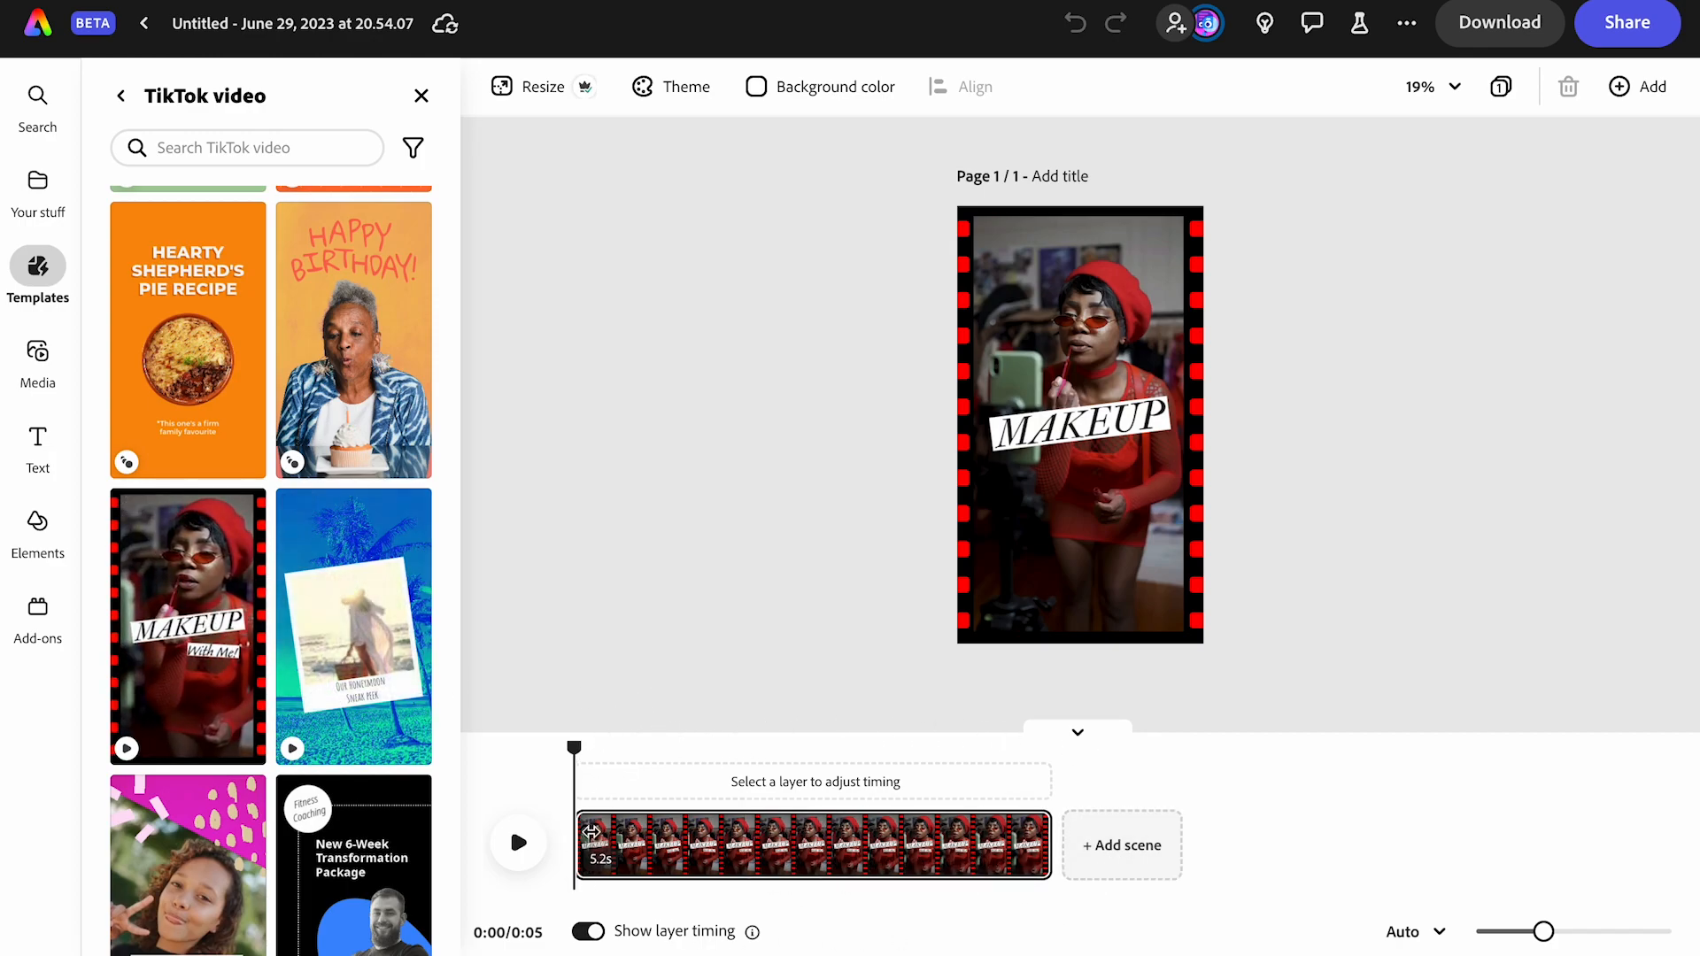
# Play the scene, check the timing of the "MAKEUP" and "With Me!" text layers, and expand the layer stack
pyautogui.moveTo(918, 884)
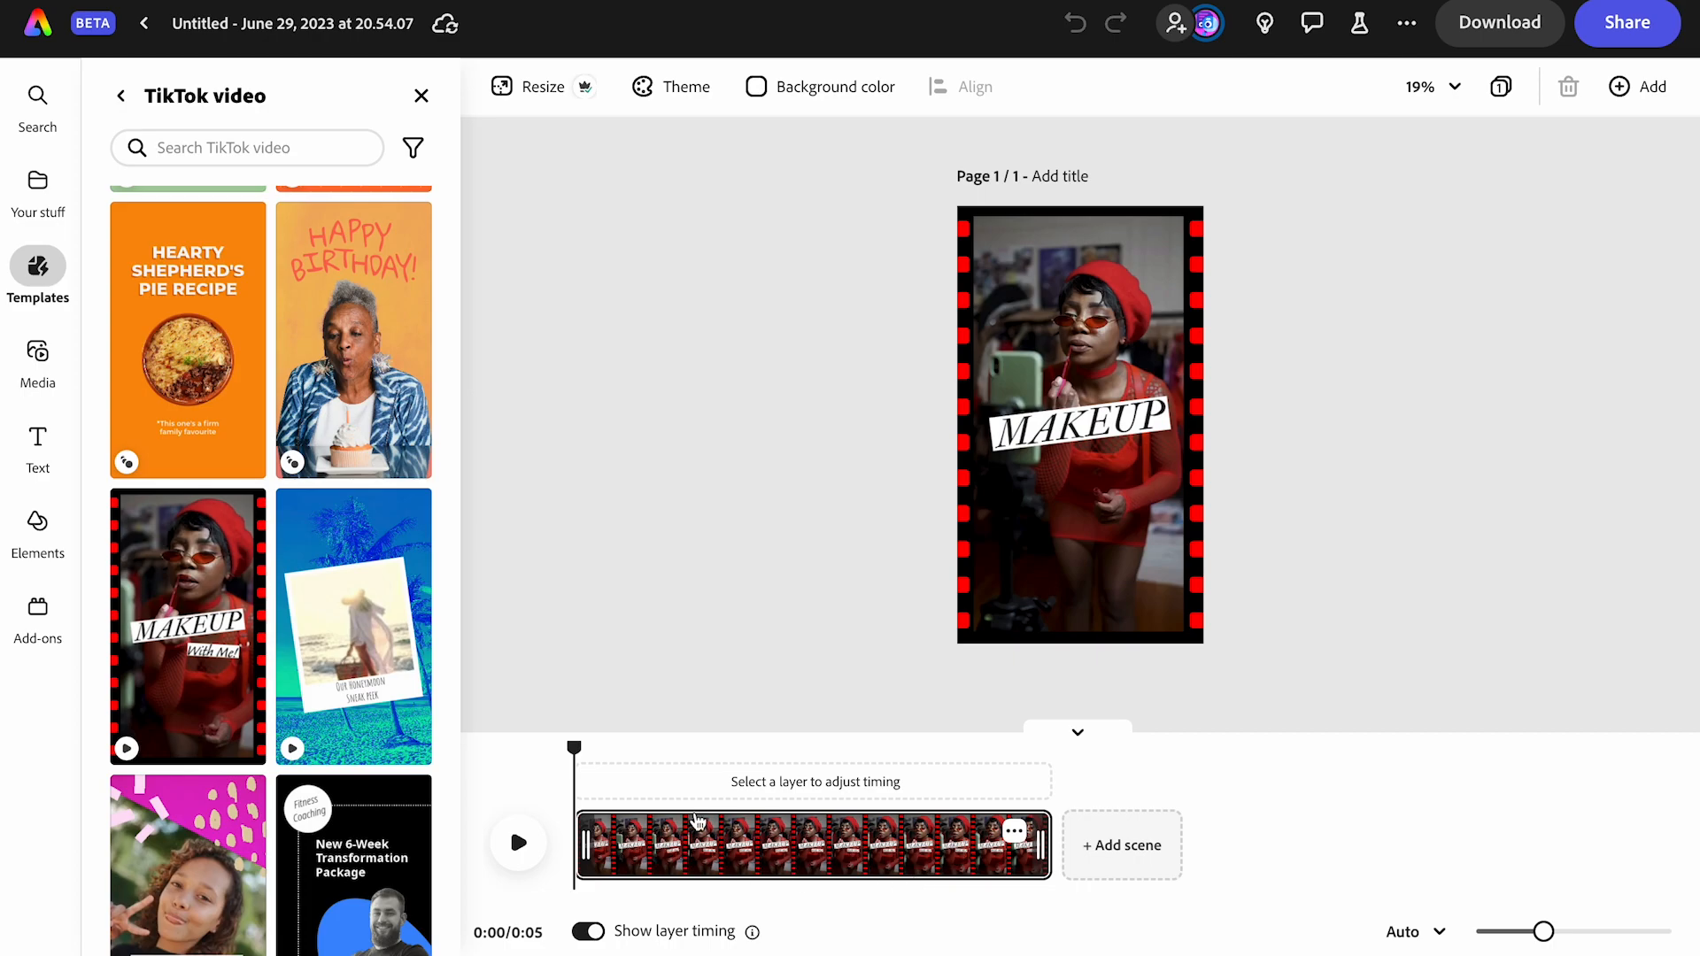
pyautogui.click(518, 845)
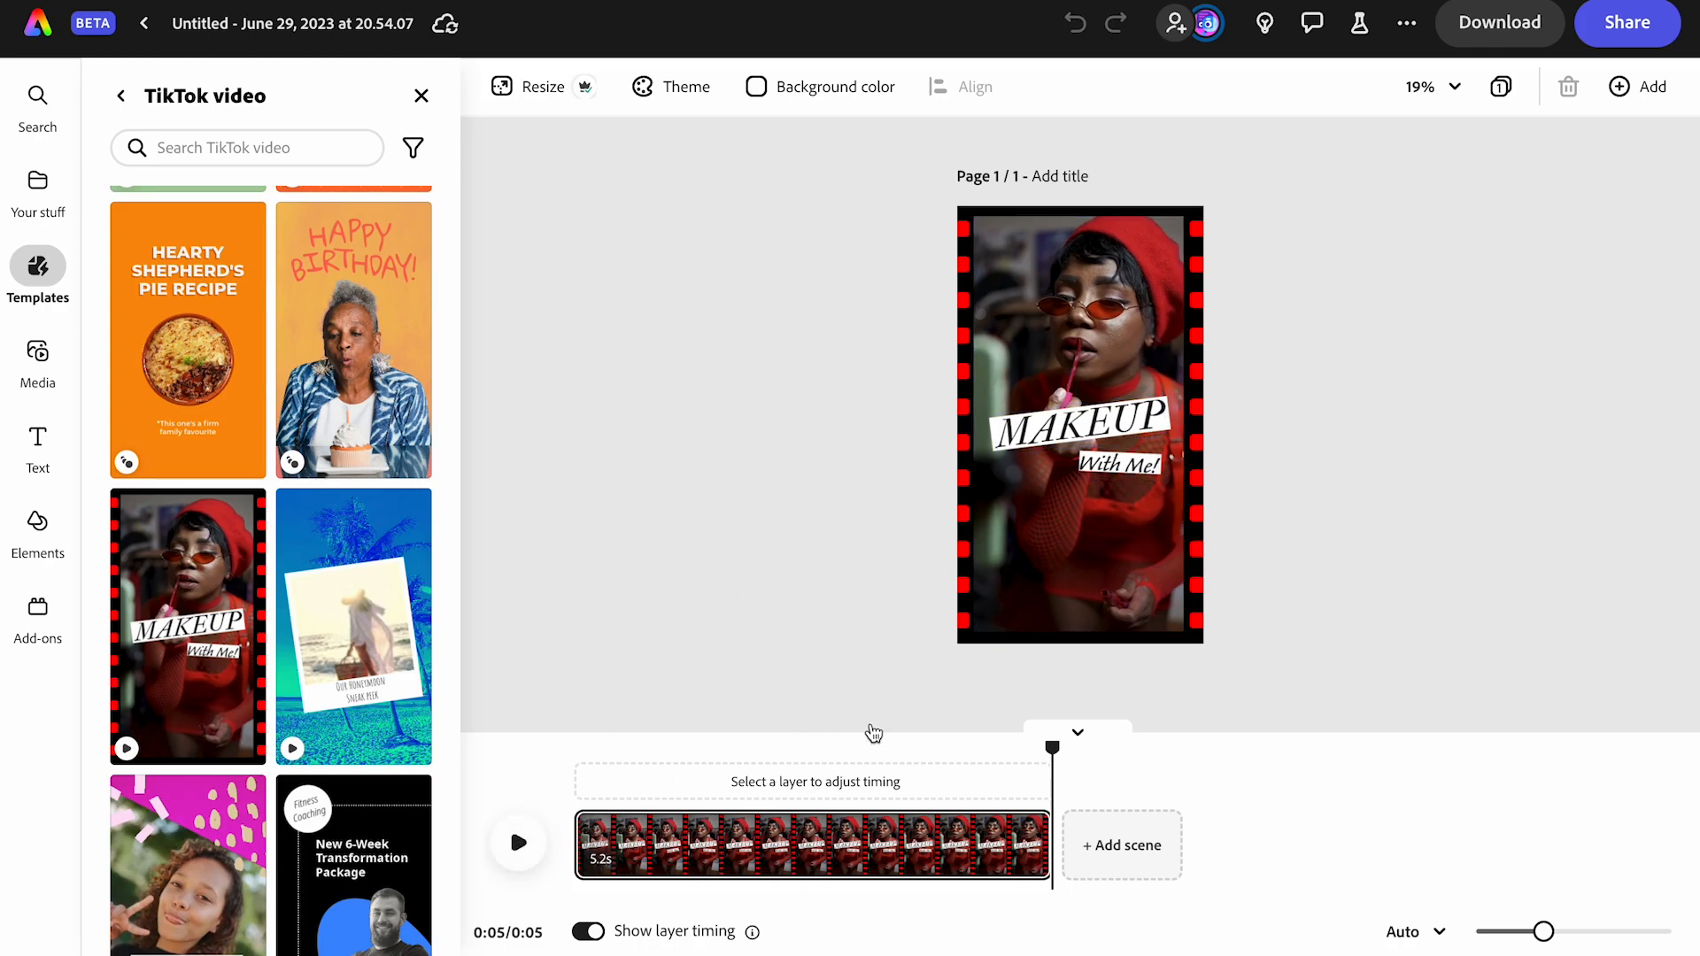
pyautogui.click(1078, 431)
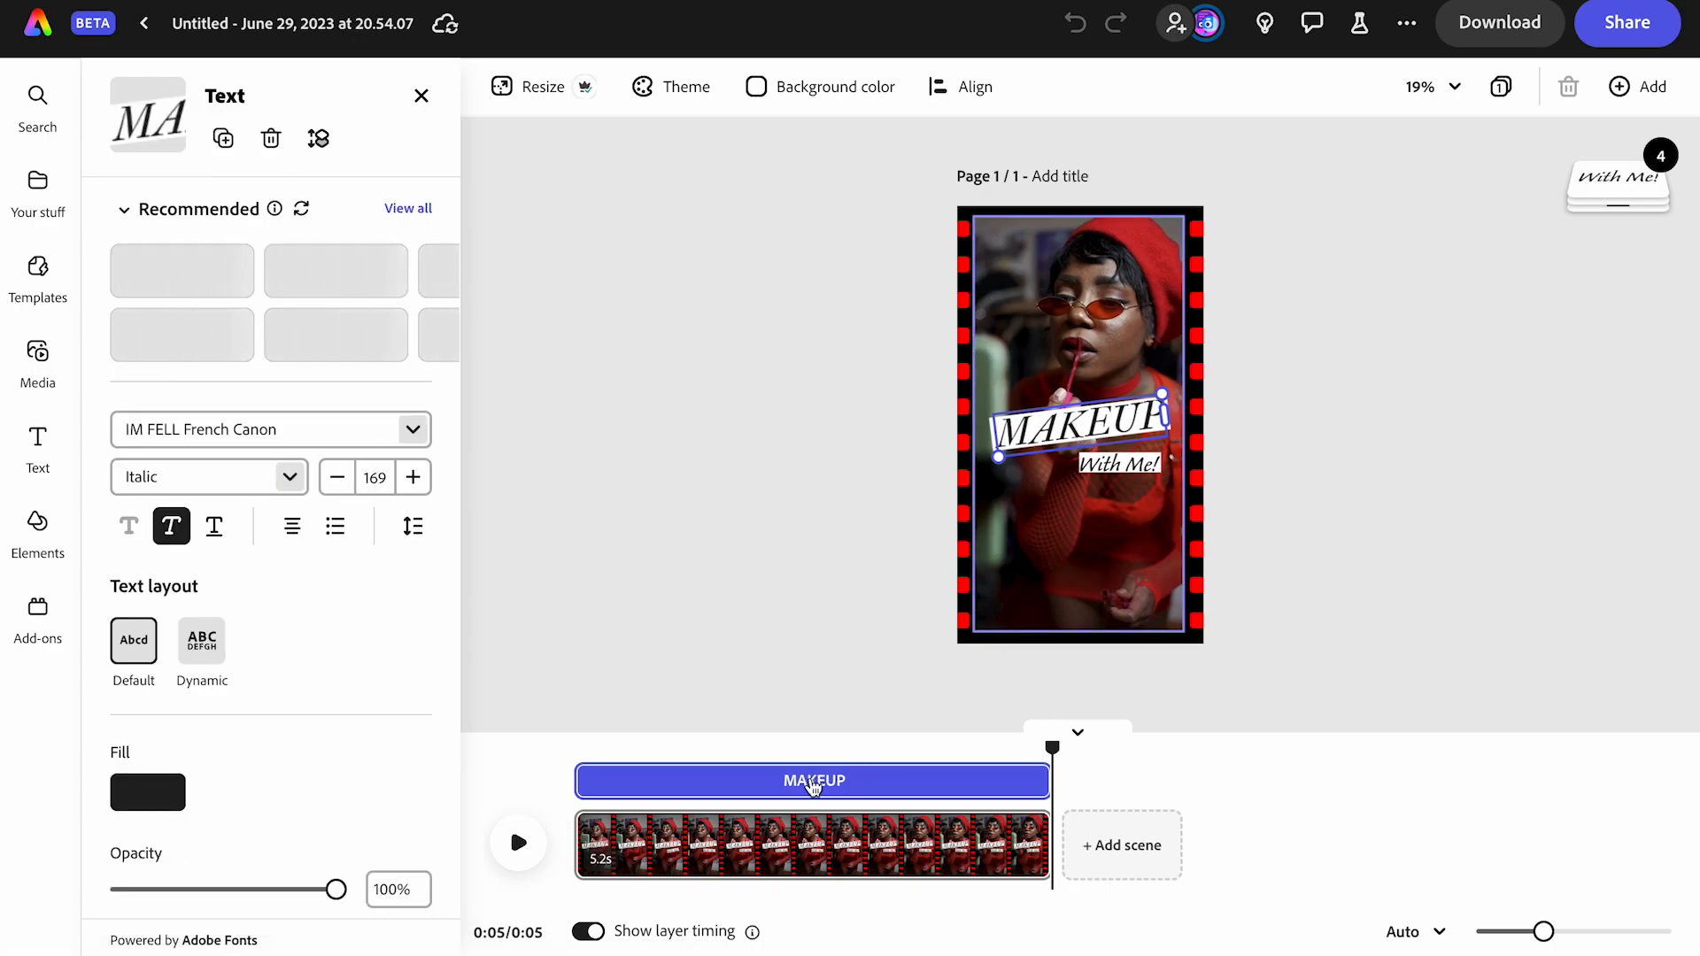
pyautogui.click(1116, 467)
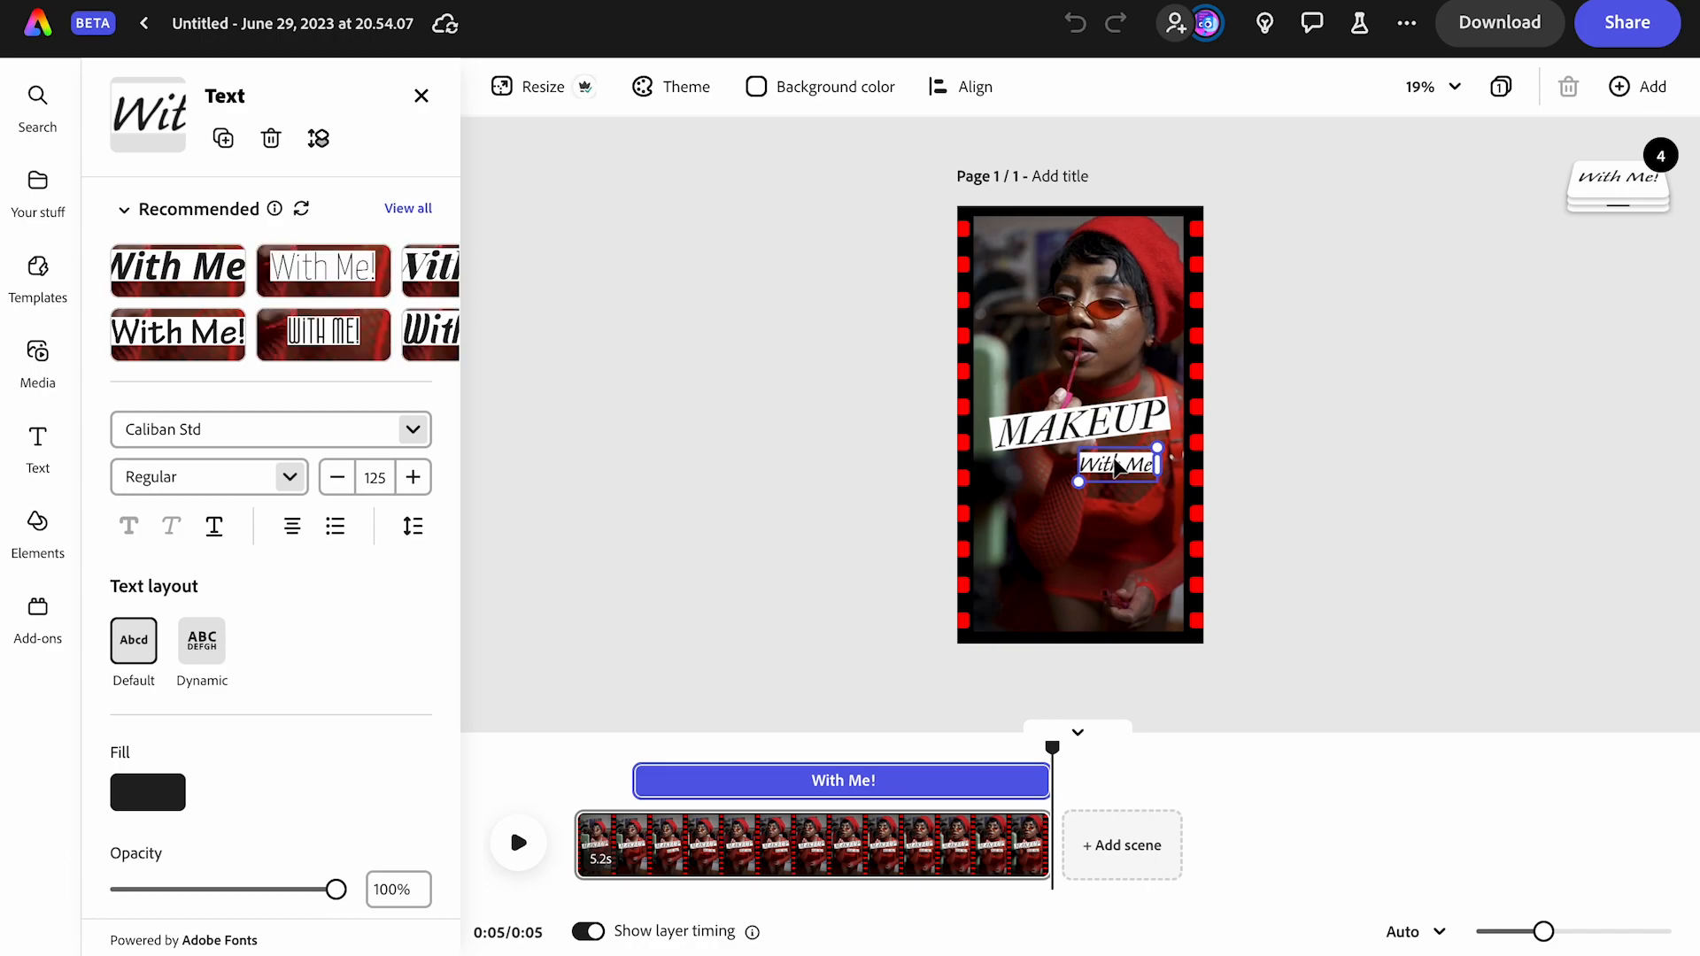
pyautogui.click(1626, 188)
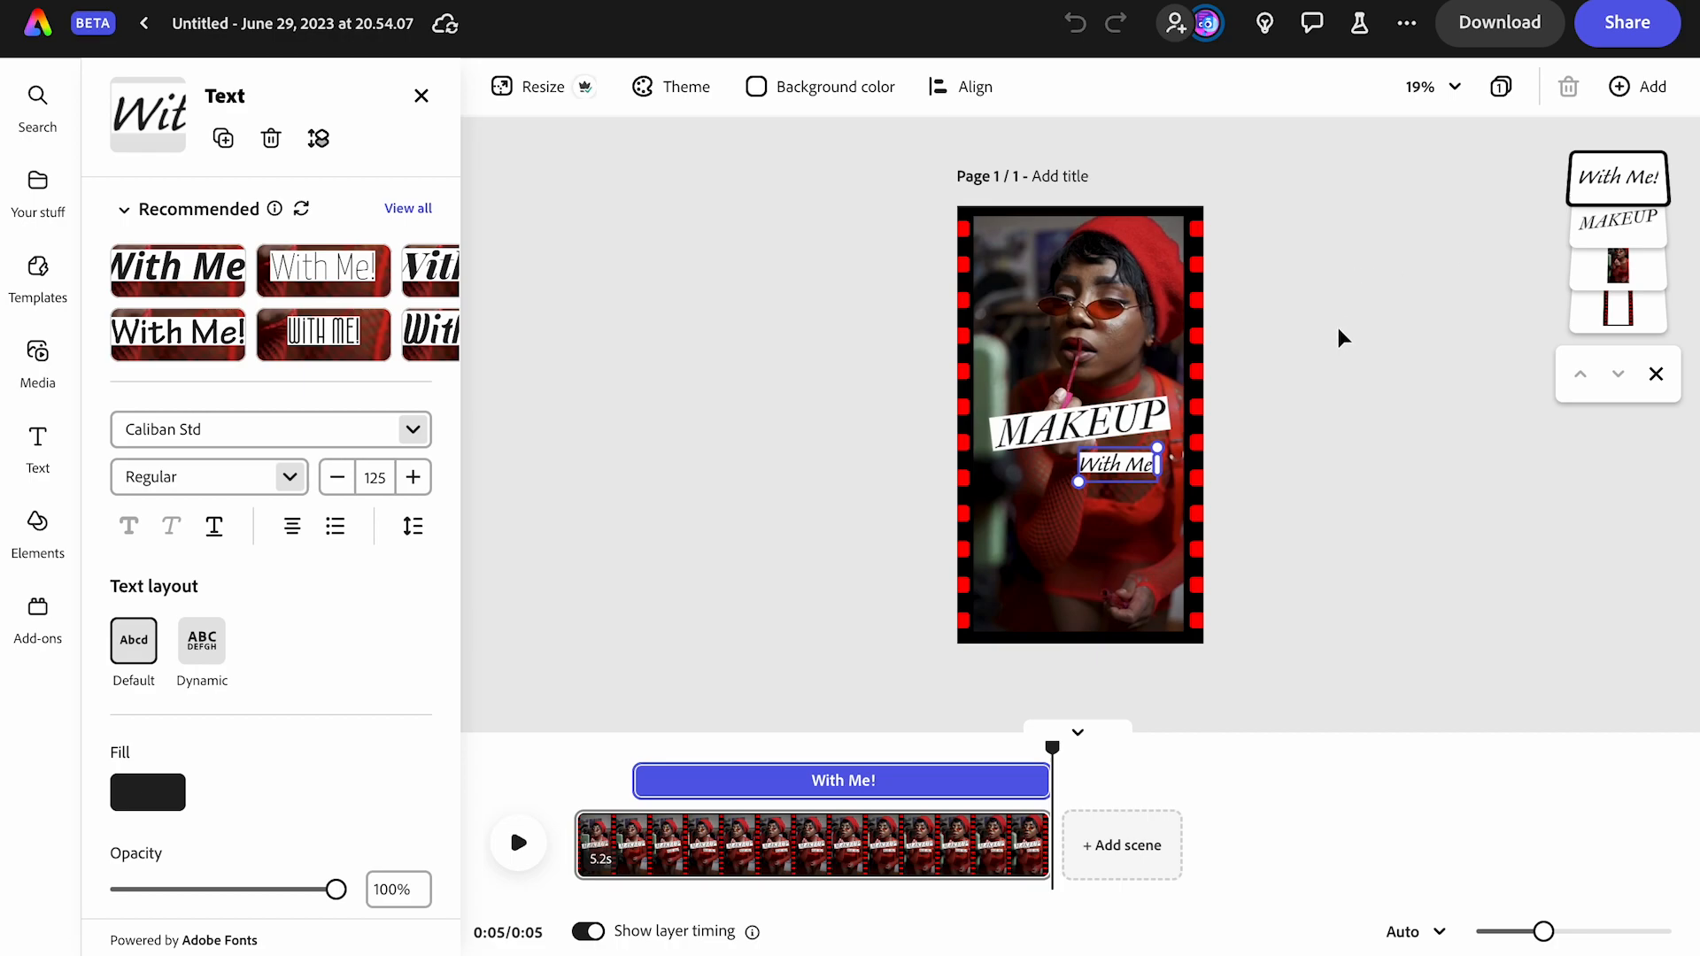
# Replace the template's video with the 12 s clip of a smiling woman in red, searching for "Cheerful hispanic curly haired"
pyautogui.click(1154, 273)
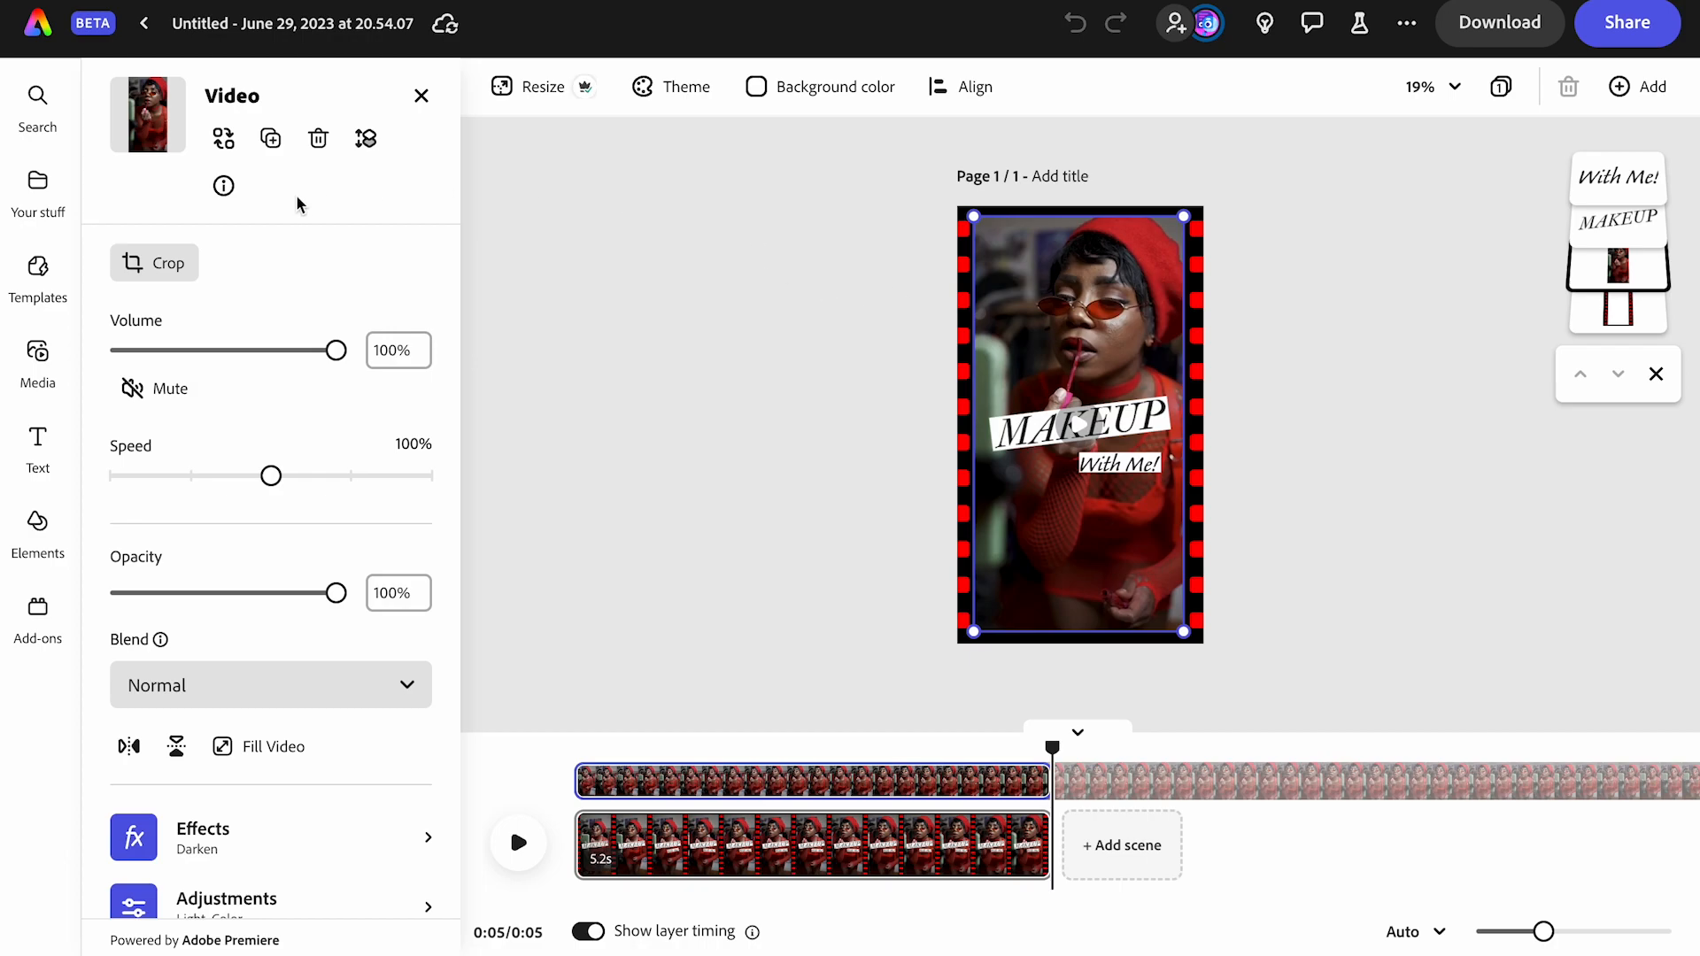
pyautogui.click(223, 138)
pyautogui.click(237, 219)
pyautogui.write('Cheerful hispanic curly haired')
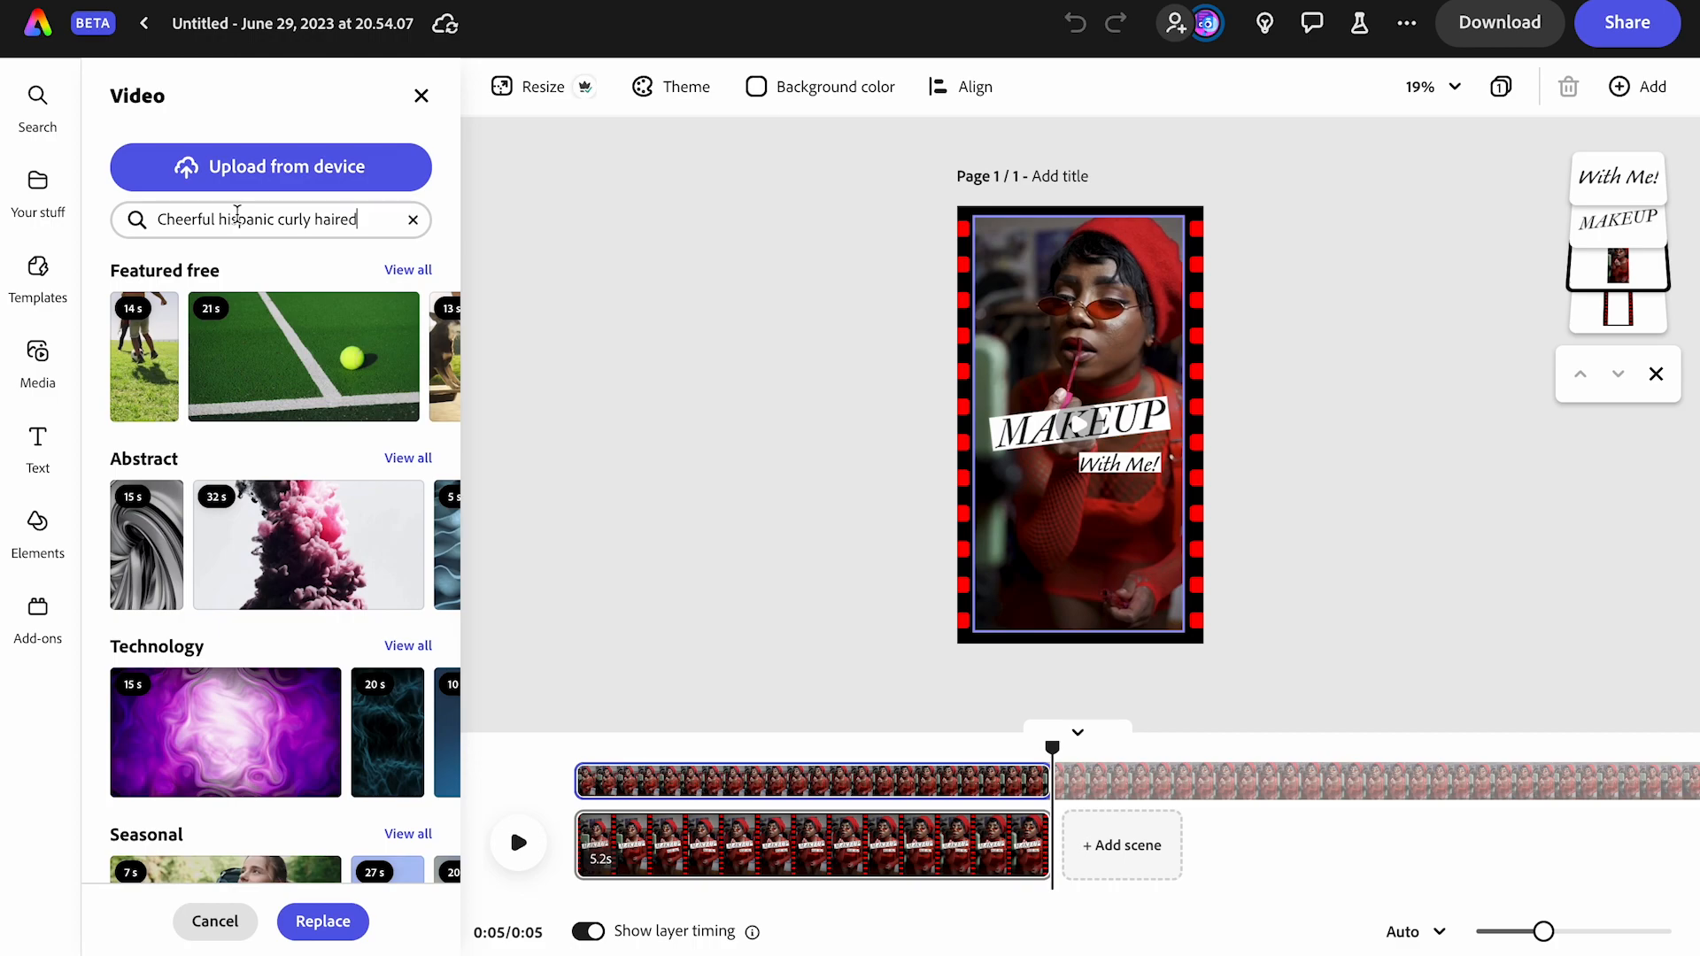
pyautogui.press('Return')
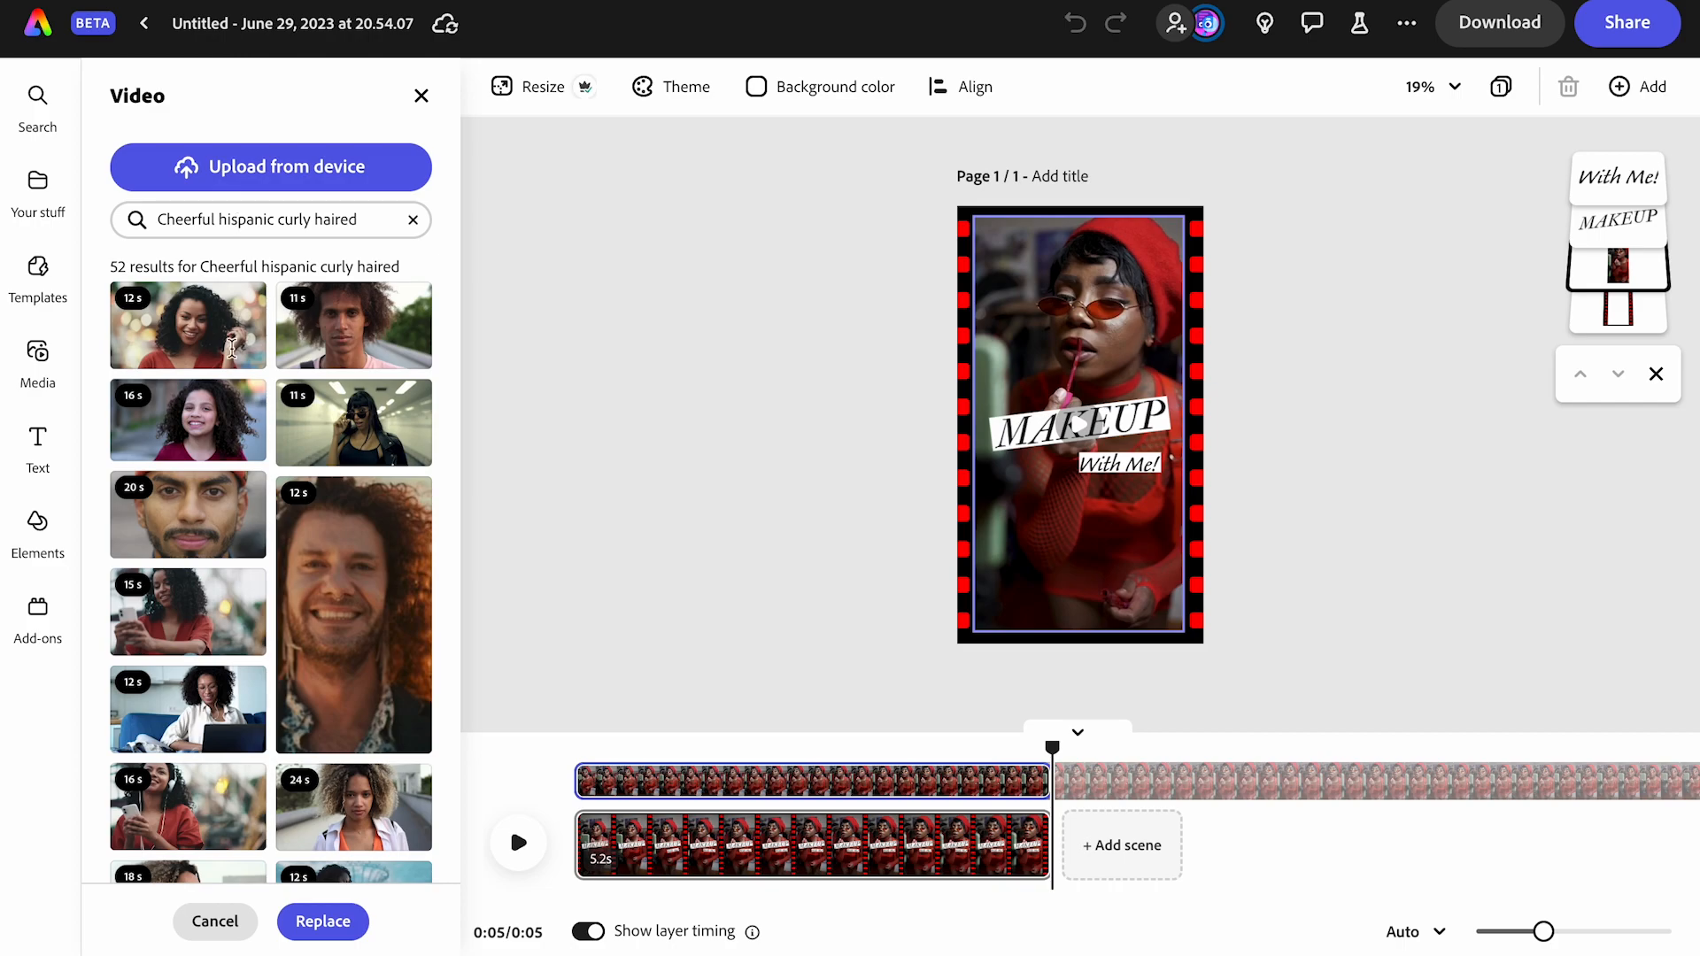
pyautogui.scroll(-2, 262, 599)
pyautogui.scroll(2, 192, 309)
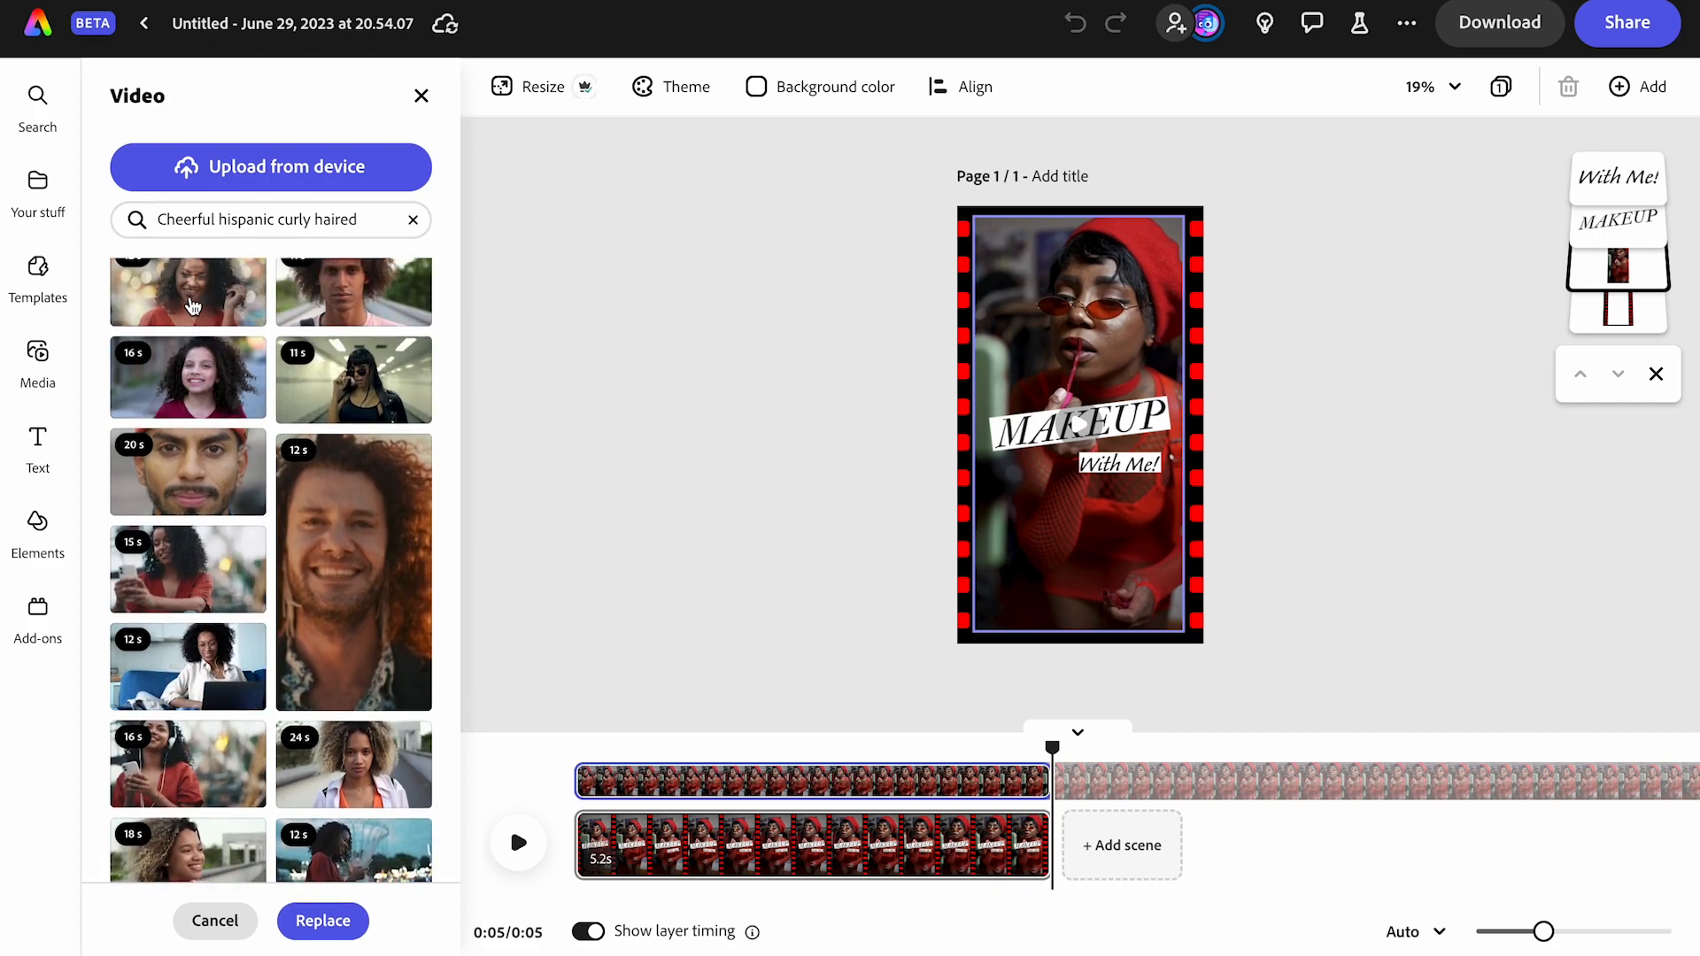
pyautogui.scroll(1, 193, 306)
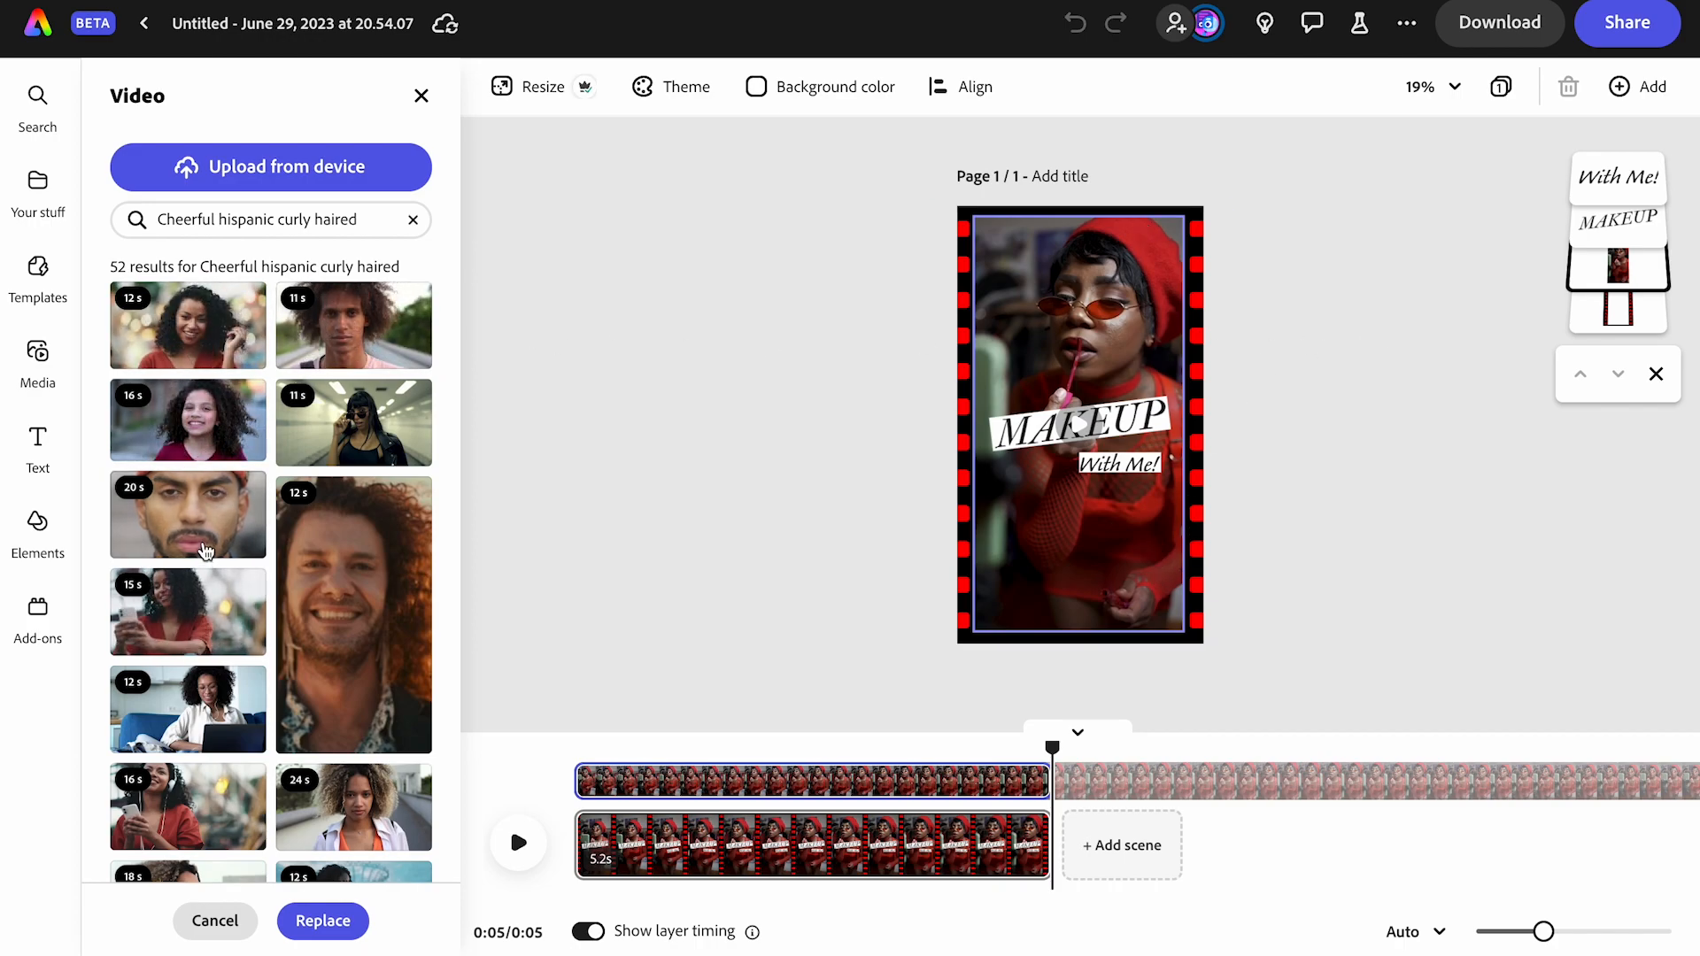
pyautogui.click(195, 339)
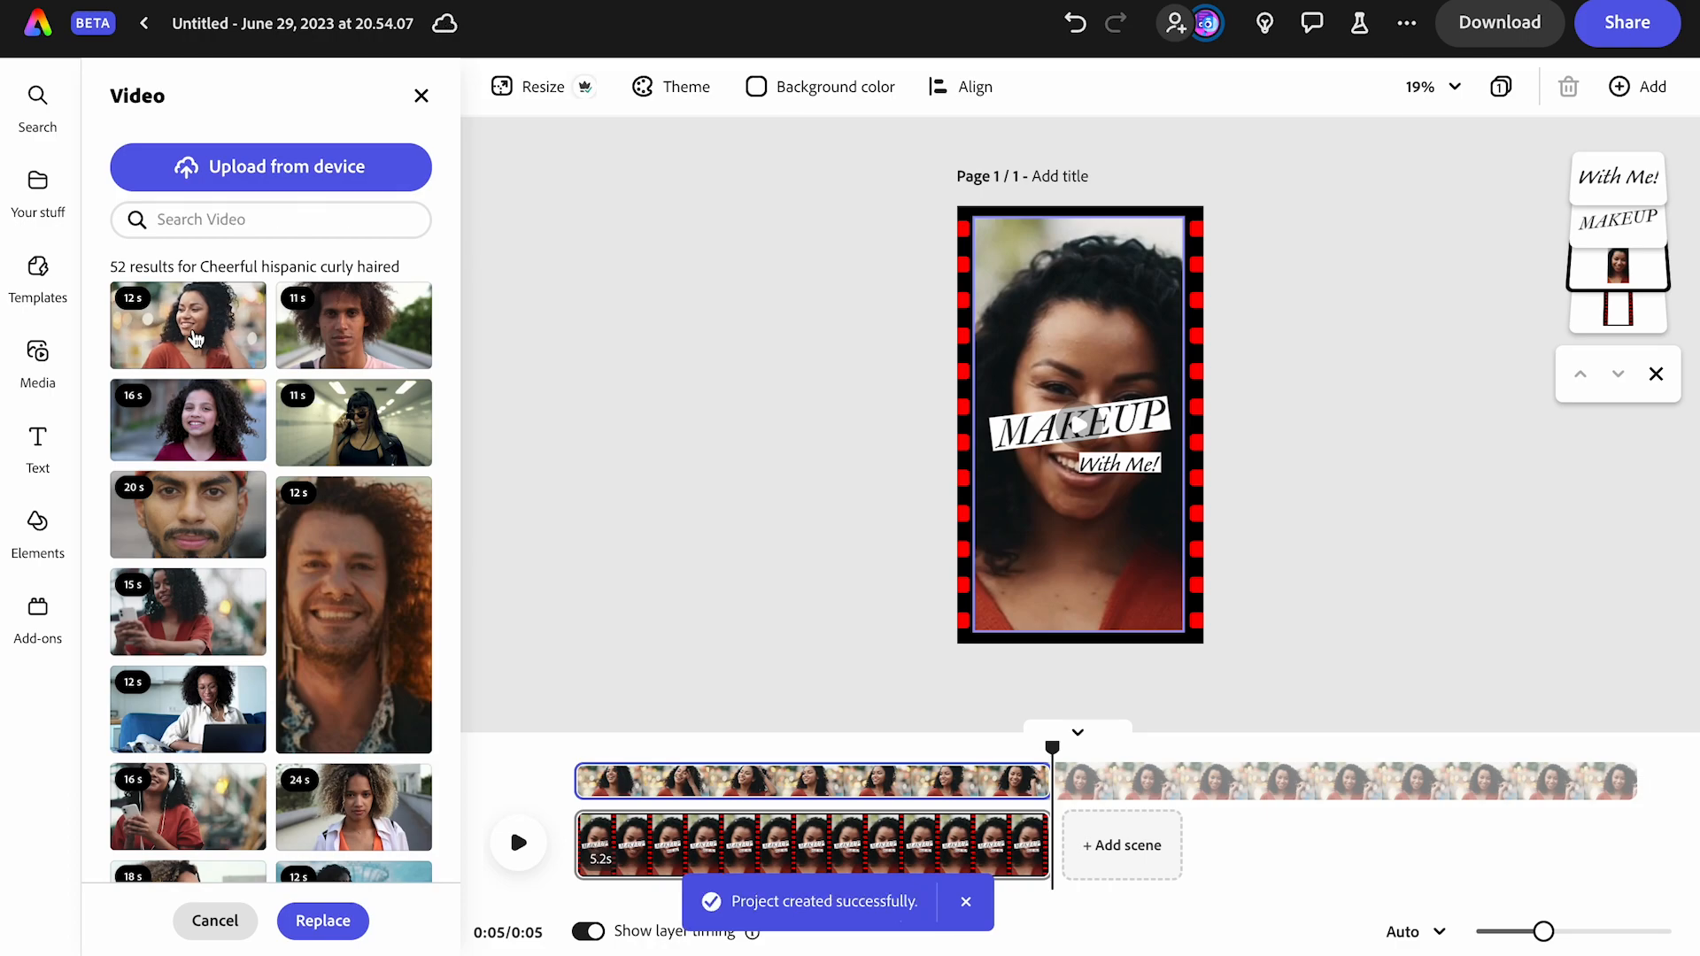
# Shift the new clip left inside its crop frame, adjusting it at both the end and the start of the scene
pyautogui.click(1093, 296)
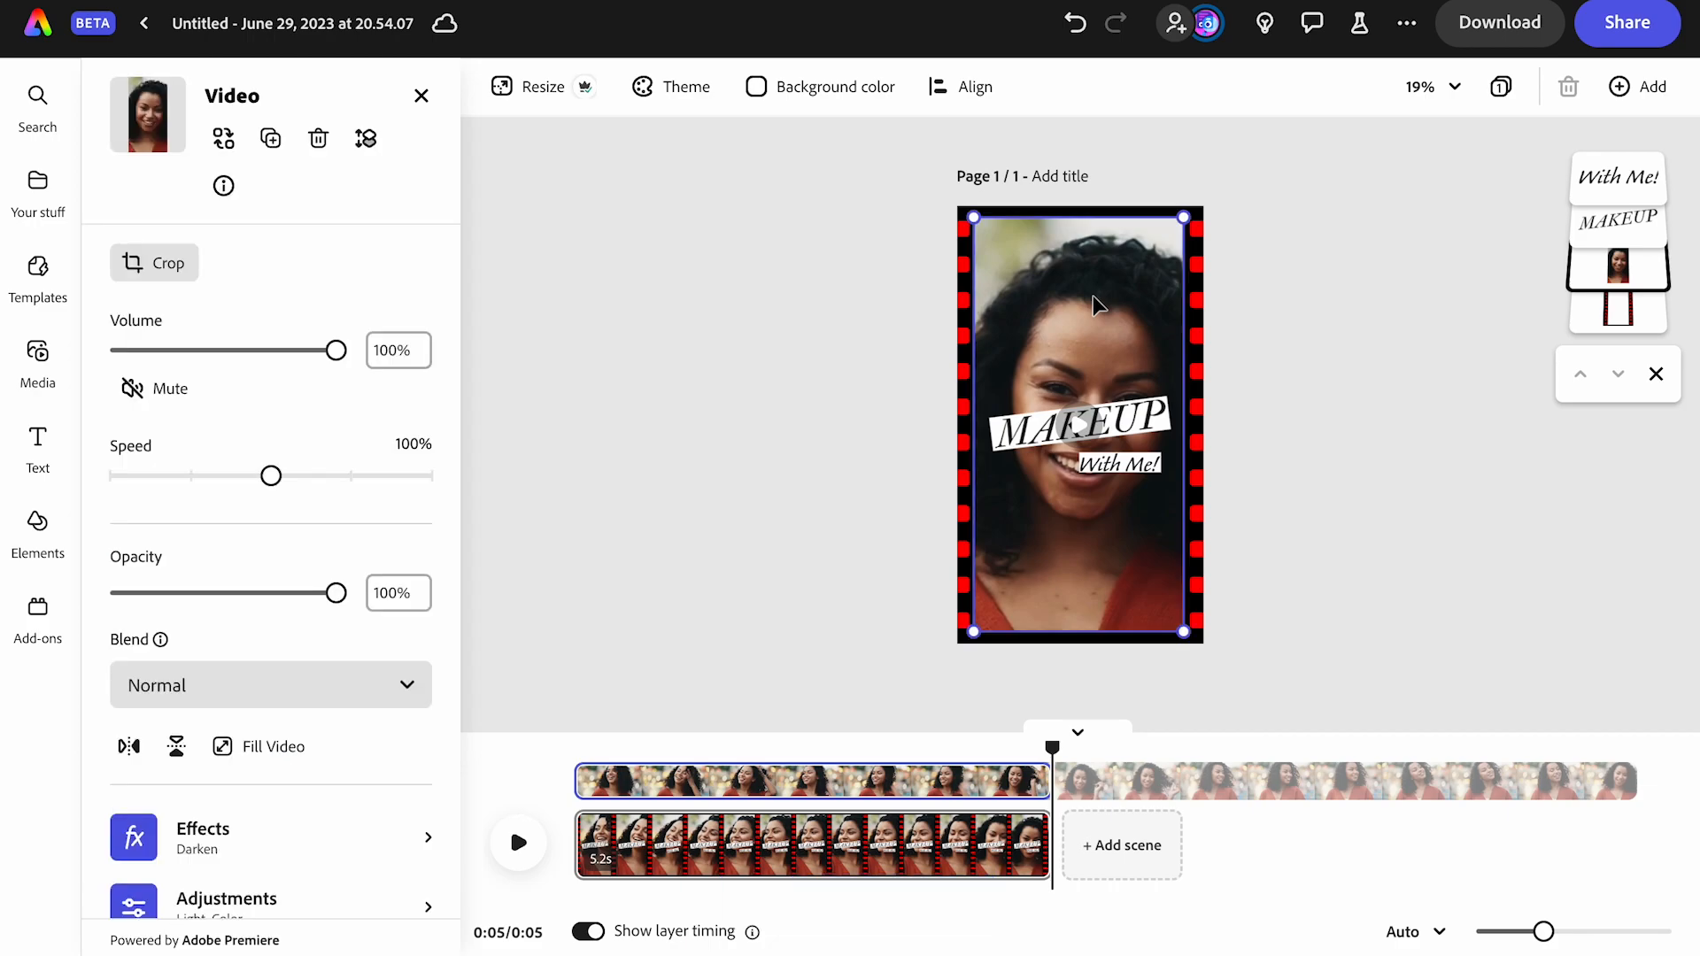
pyautogui.doubleClick(1093, 295)
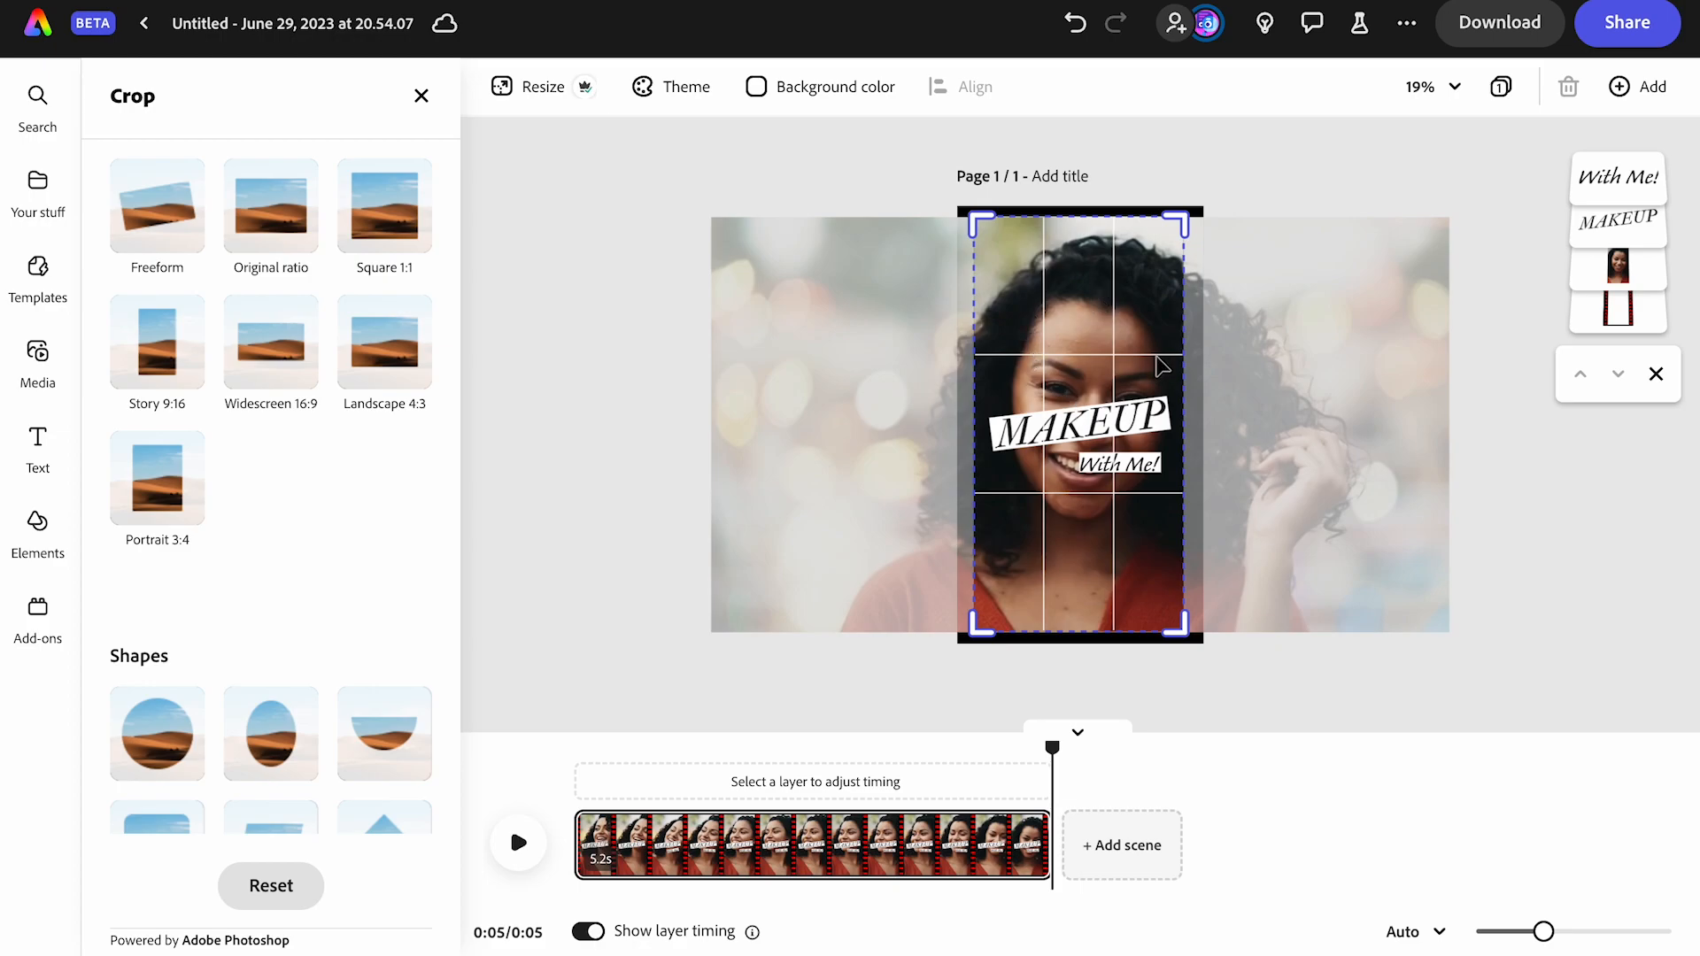
pyautogui.moveTo(1158, 317); pyautogui.dragTo(1113, 311)
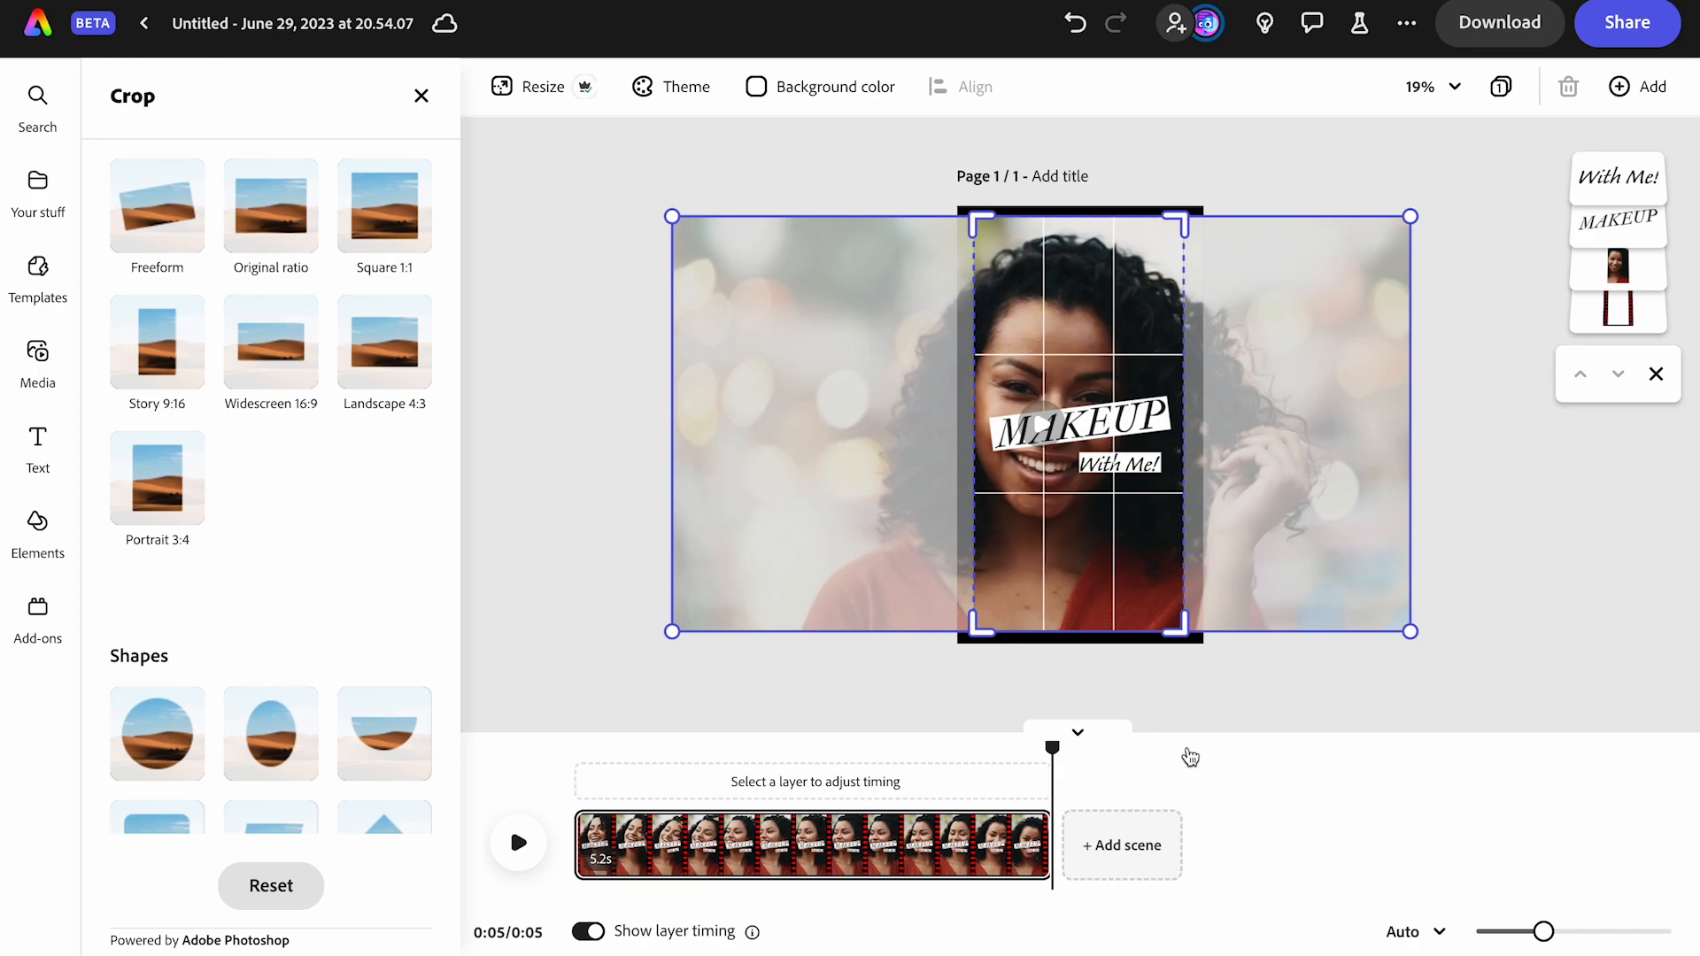
pyautogui.moveTo(1055, 746); pyautogui.dragTo(573, 786)
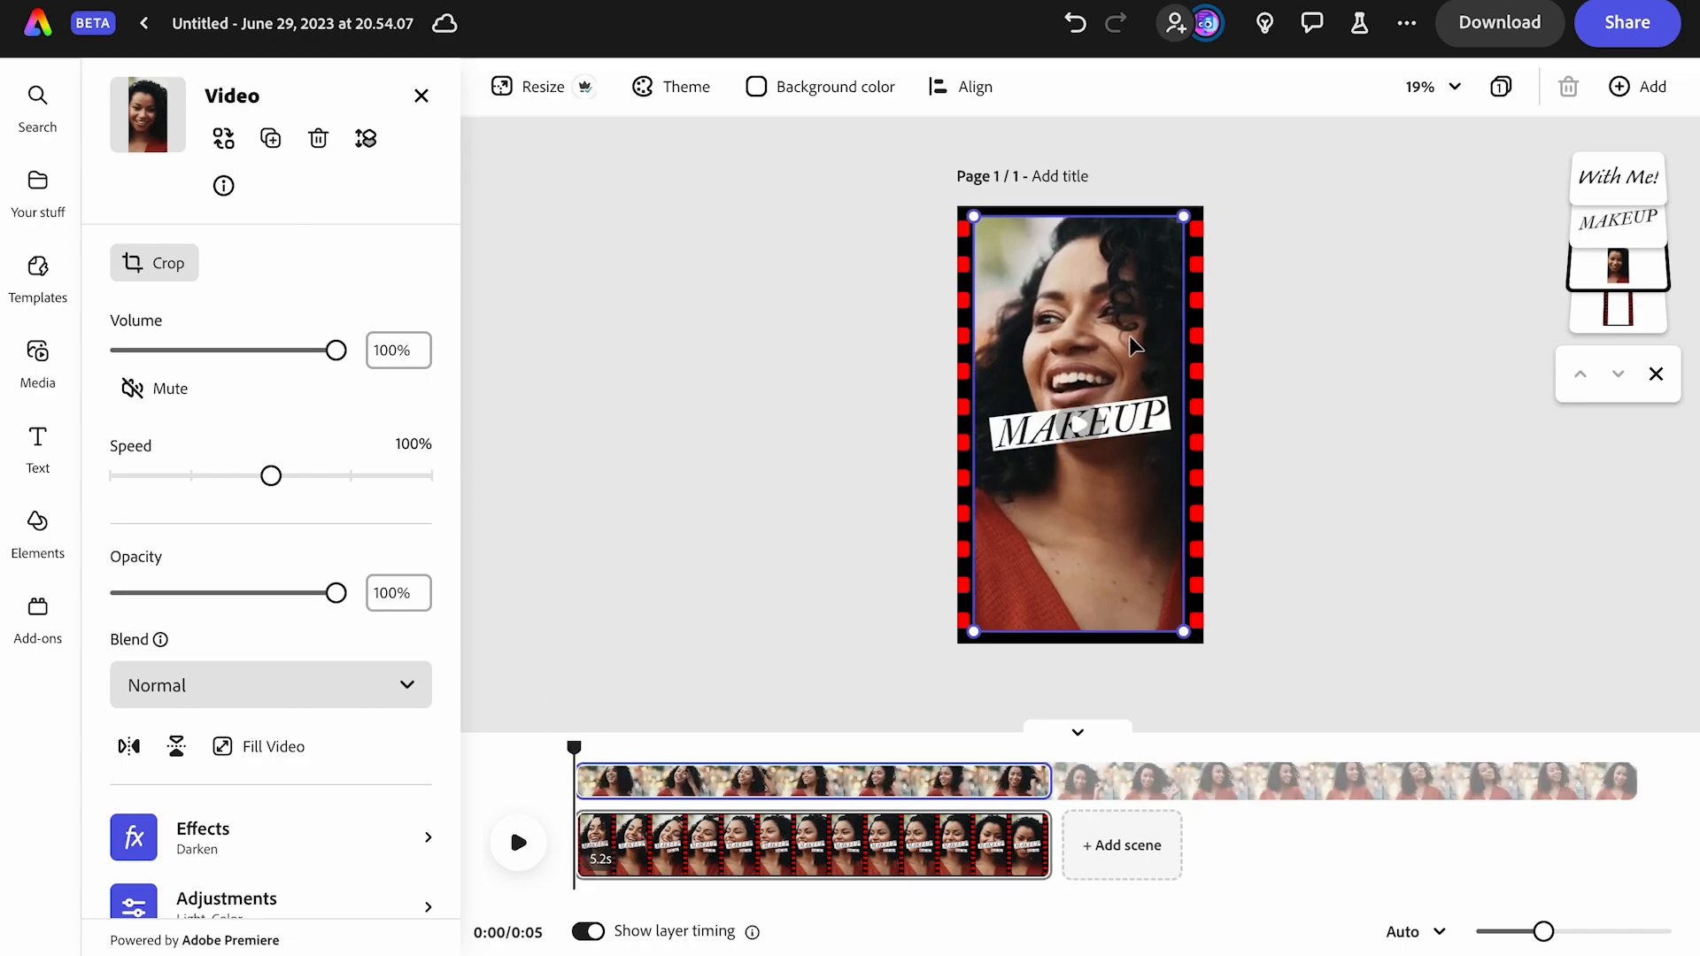
pyautogui.doubleClick(1129, 336)
pyautogui.moveTo(1142, 315); pyautogui.dragTo(1119, 314)
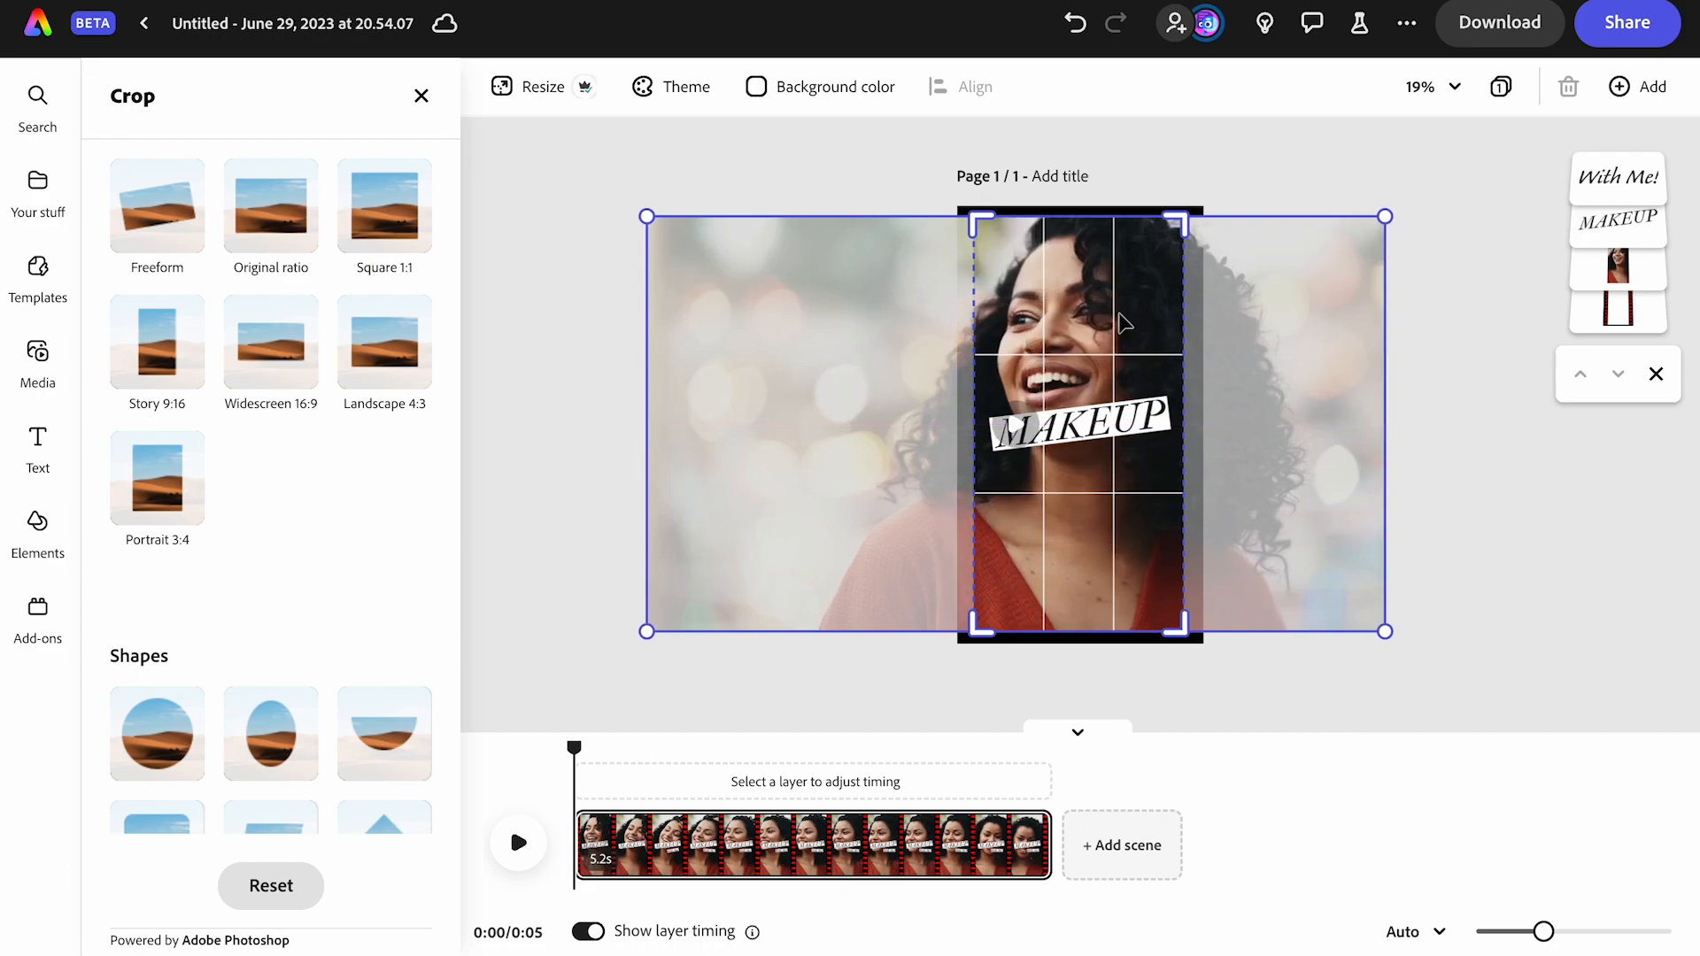
pyautogui.moveTo(574, 745); pyautogui.dragTo(1020, 712)
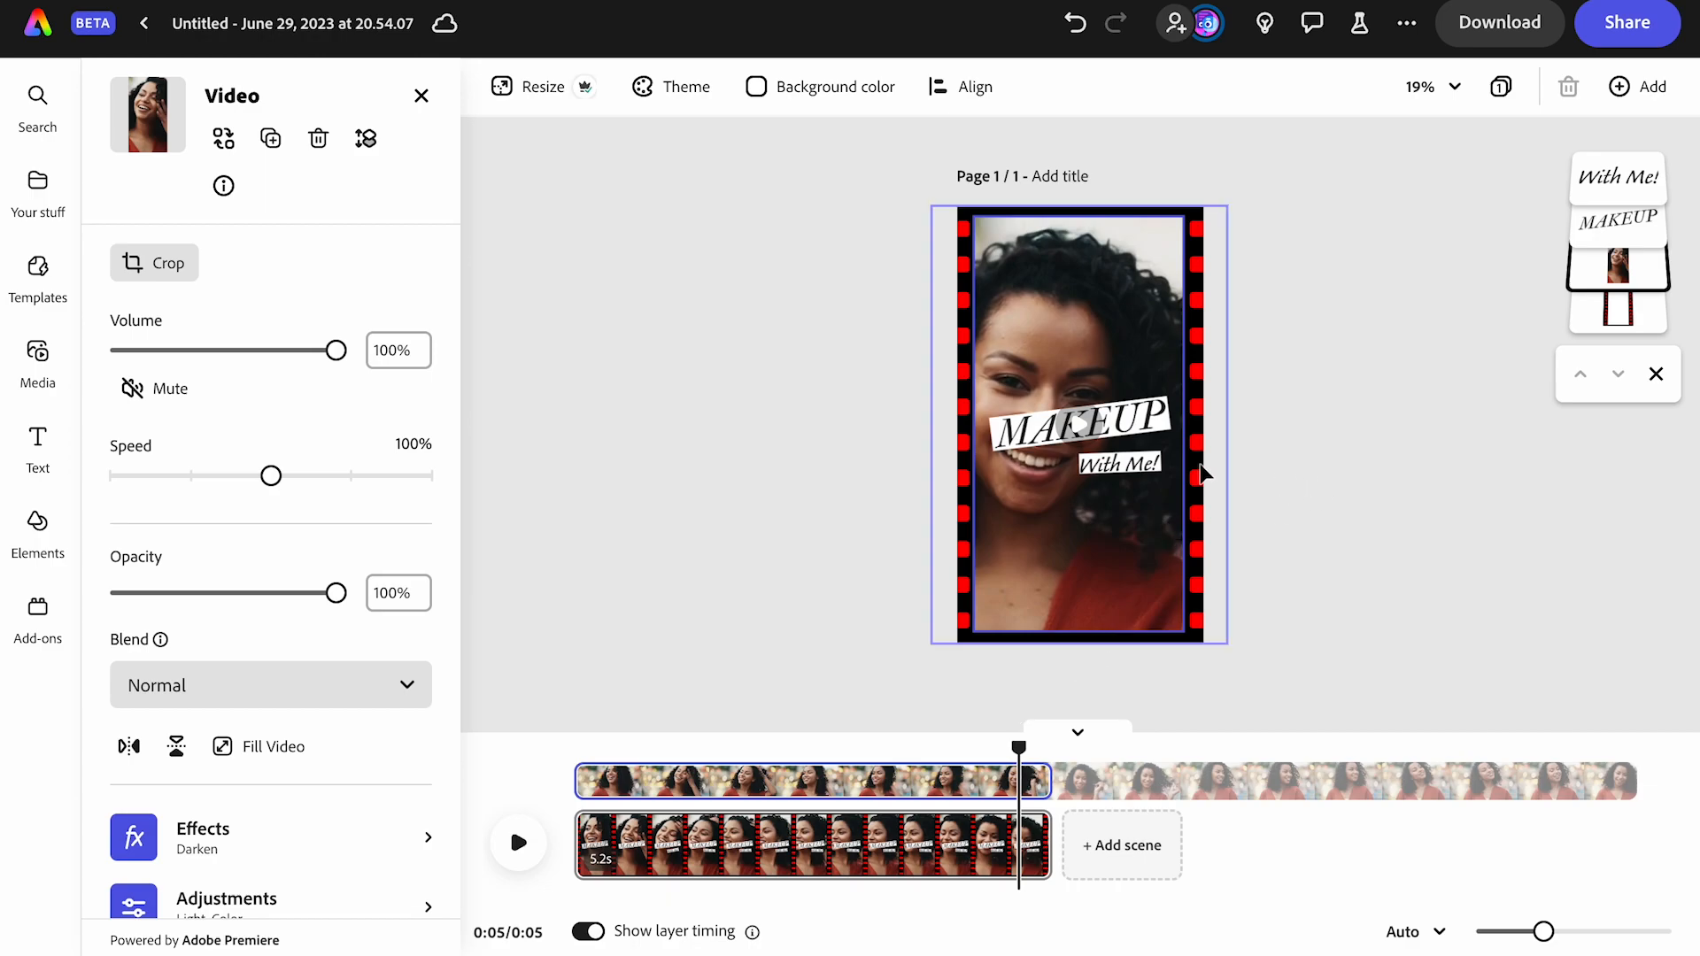
# Replace the film-strip background image with the tall dark gold texture photo, searching for "Wall gold background"
pyautogui.click(1618, 310)
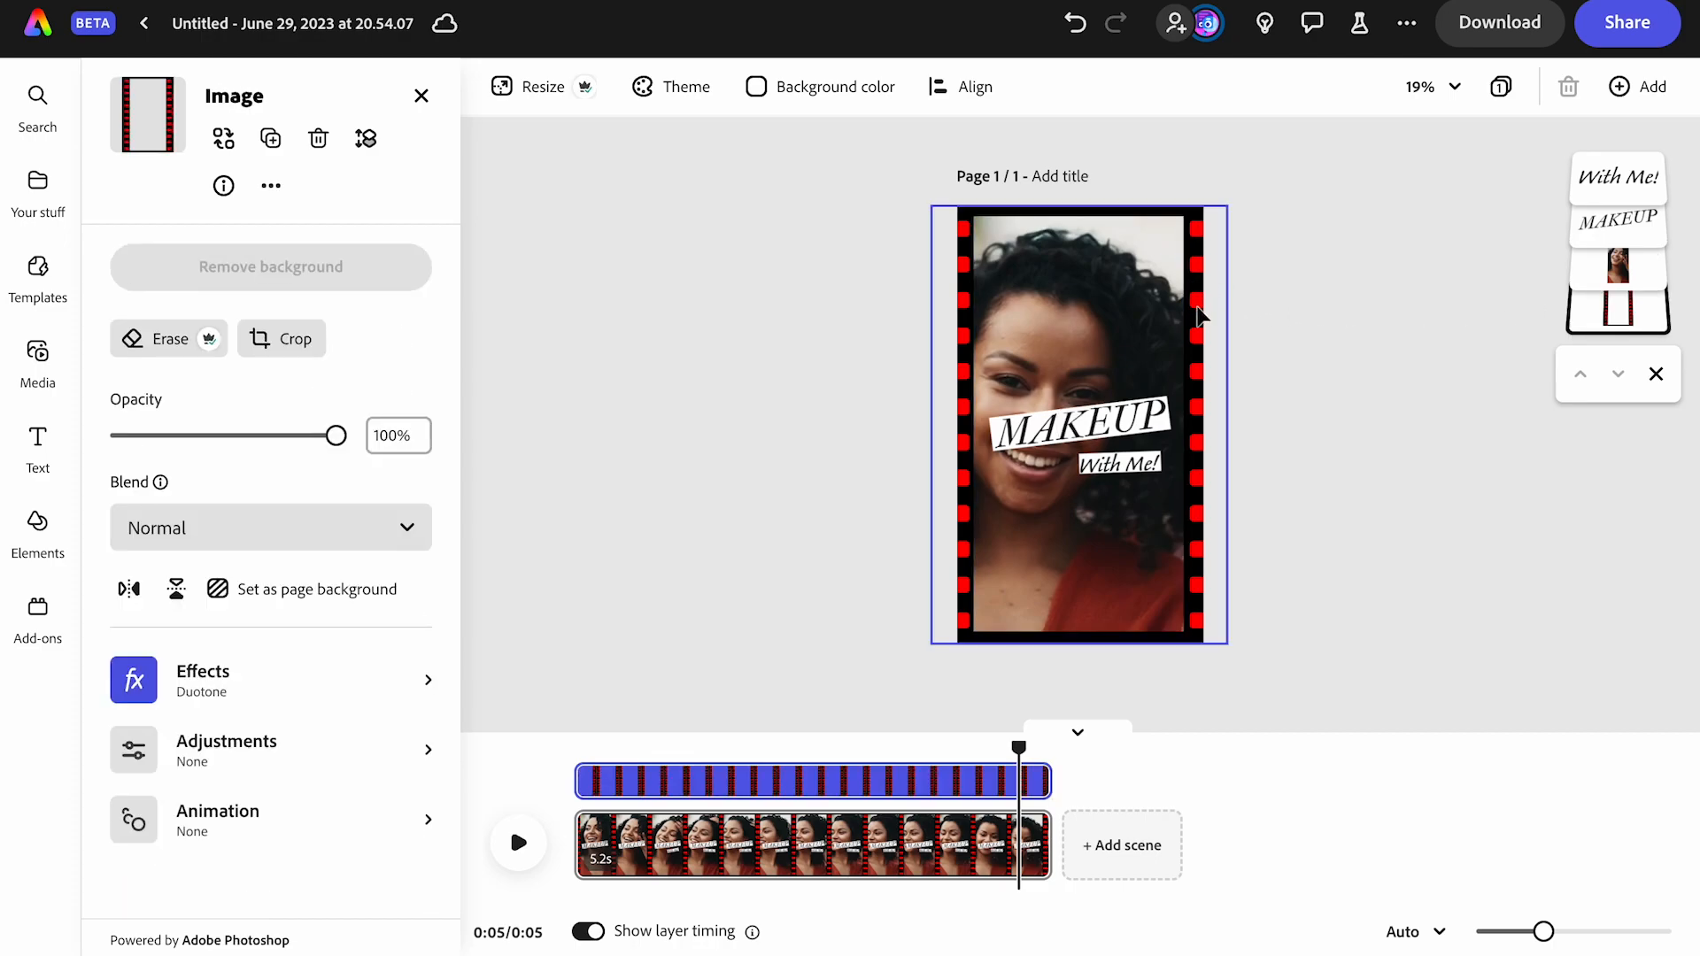
pyautogui.click(224, 139)
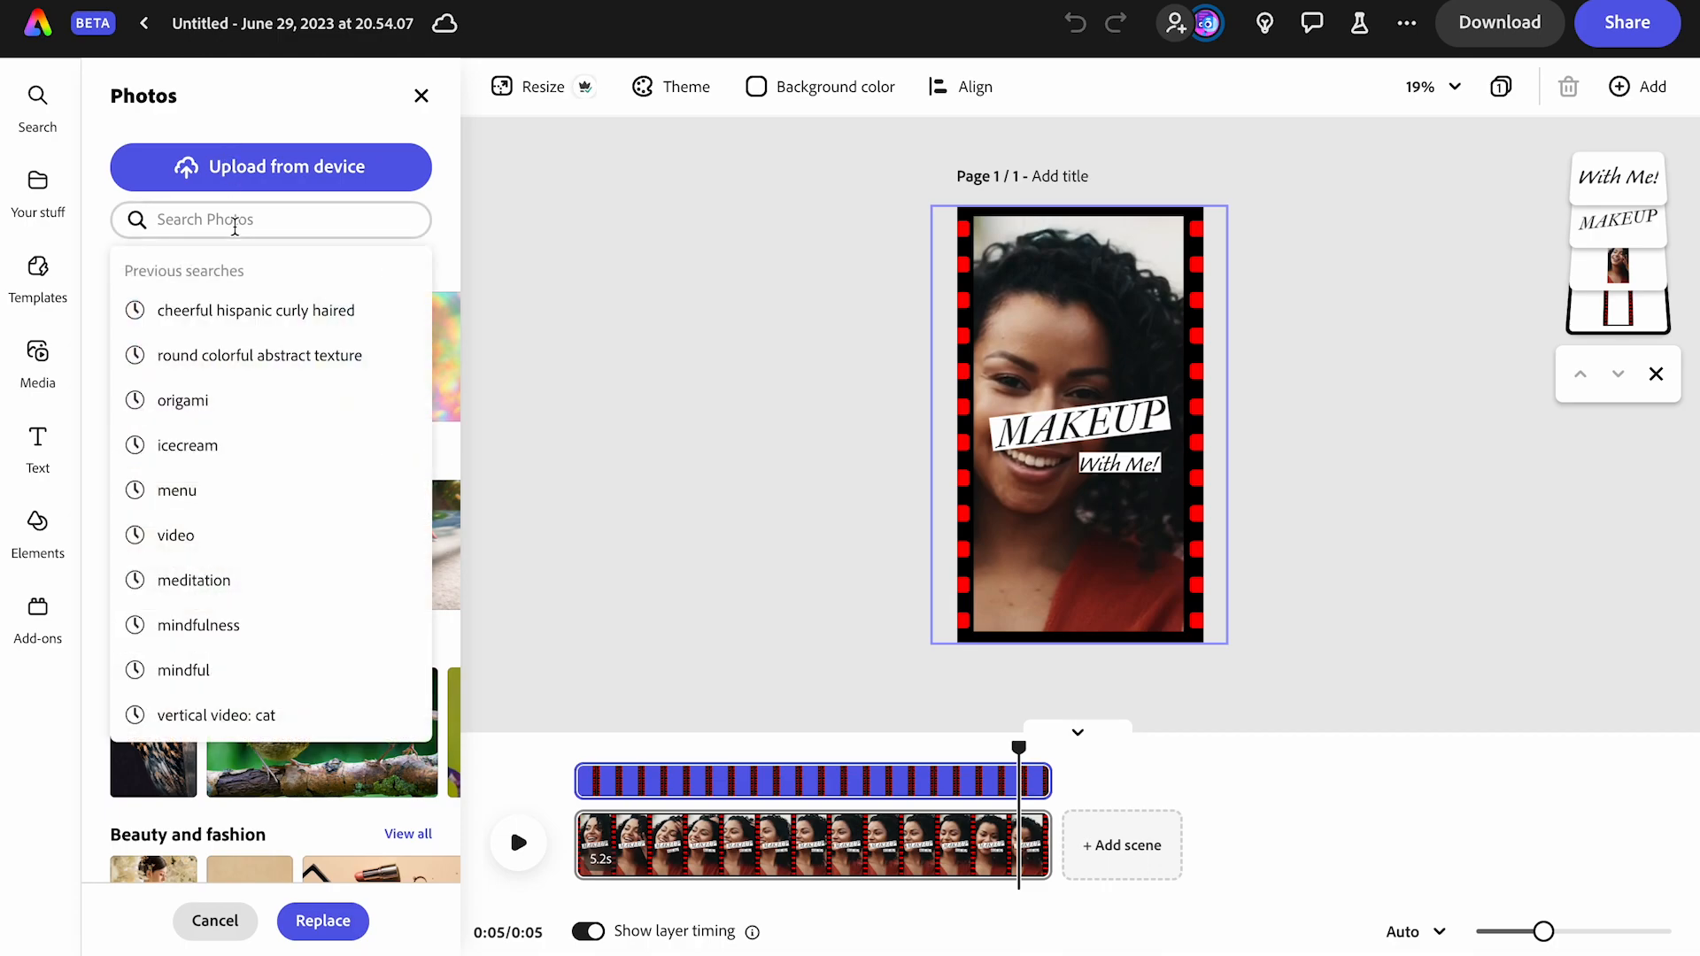
pyautogui.write('Wall gold background')
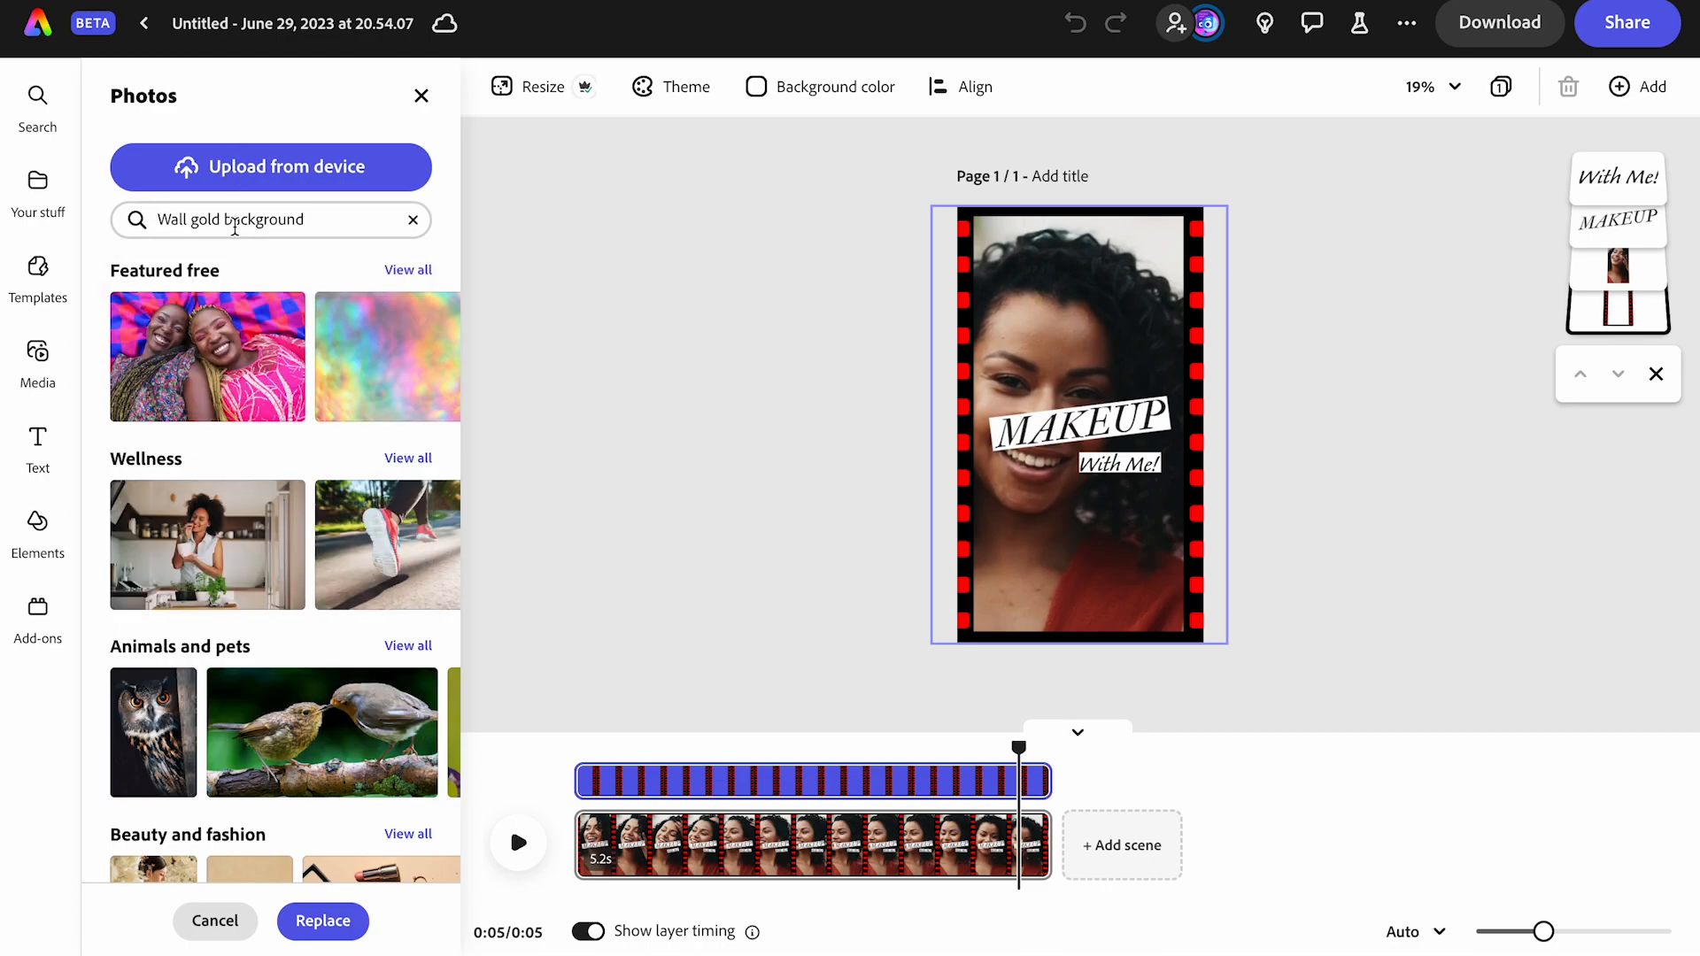
pyautogui.press('Return')
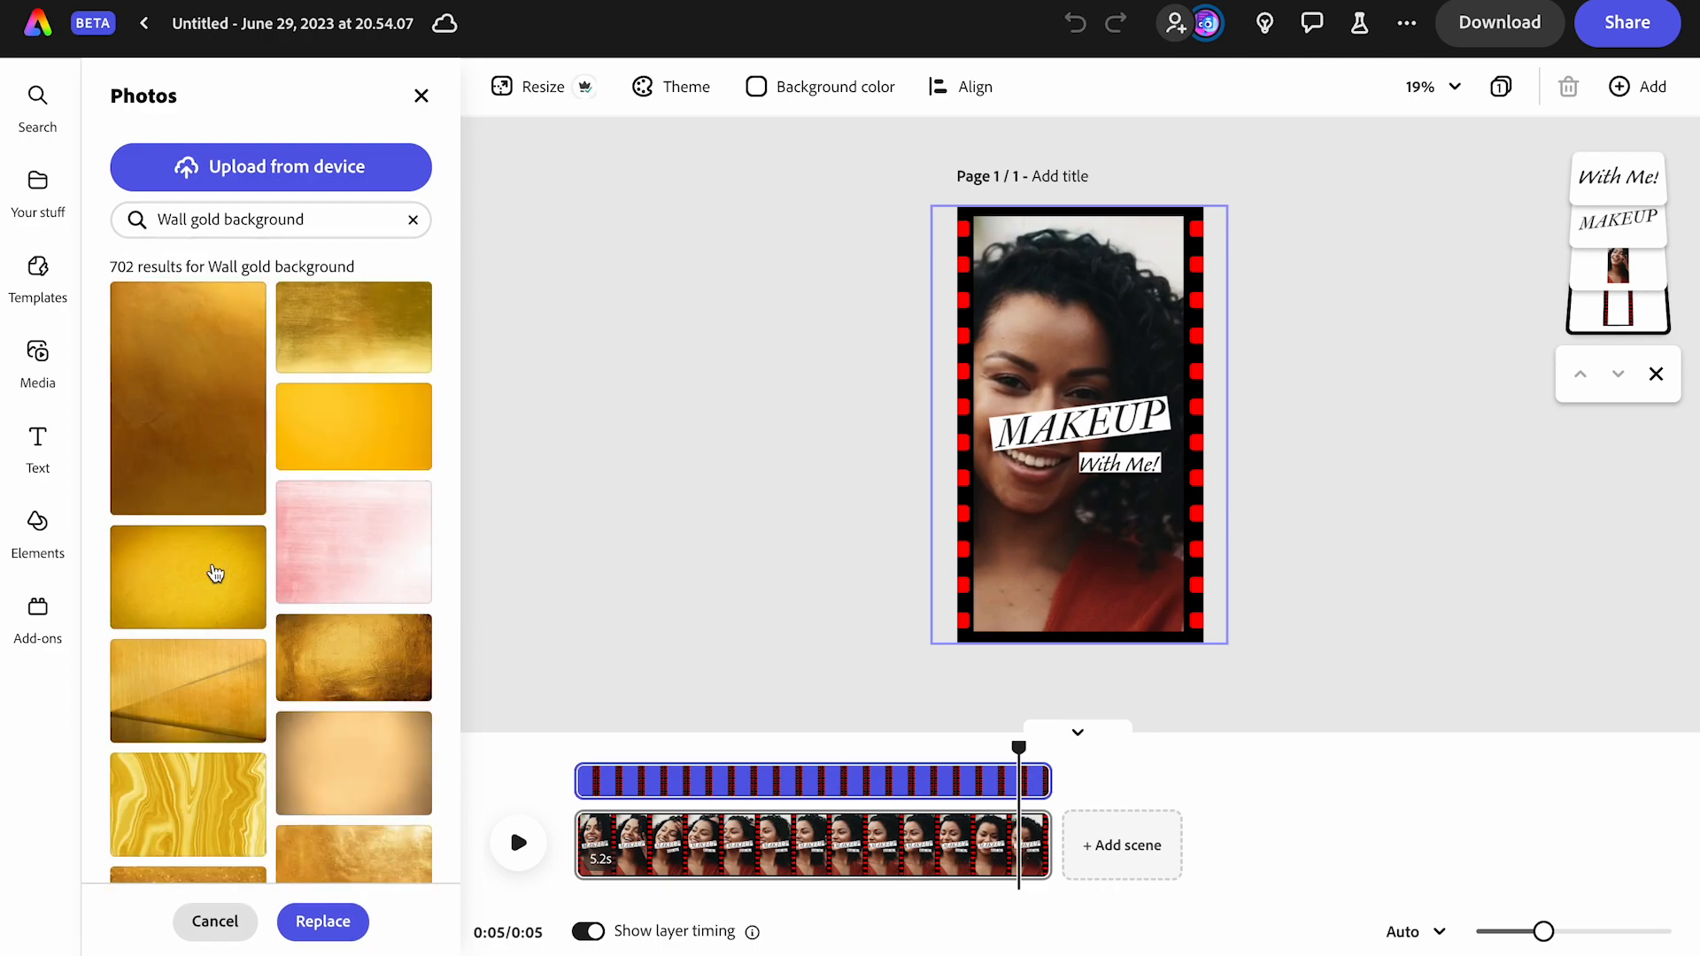
pyautogui.scroll(-10, 216, 576)
pyautogui.scroll(5, 216, 573)
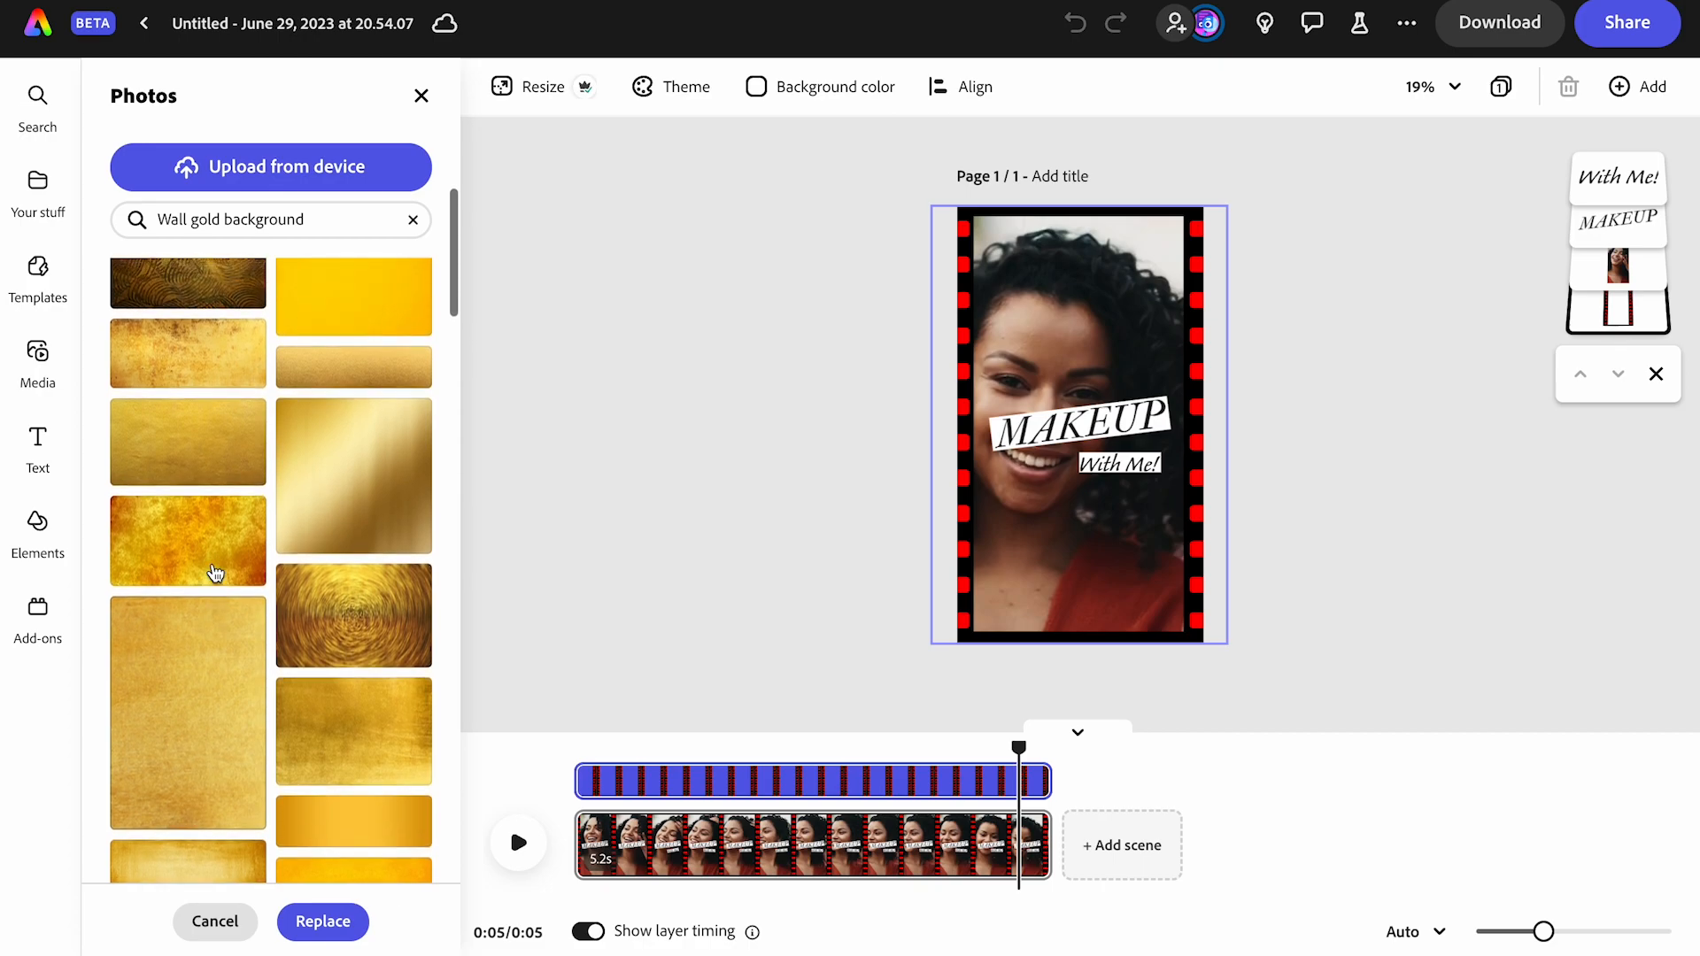
pyautogui.scroll(2, 204, 496)
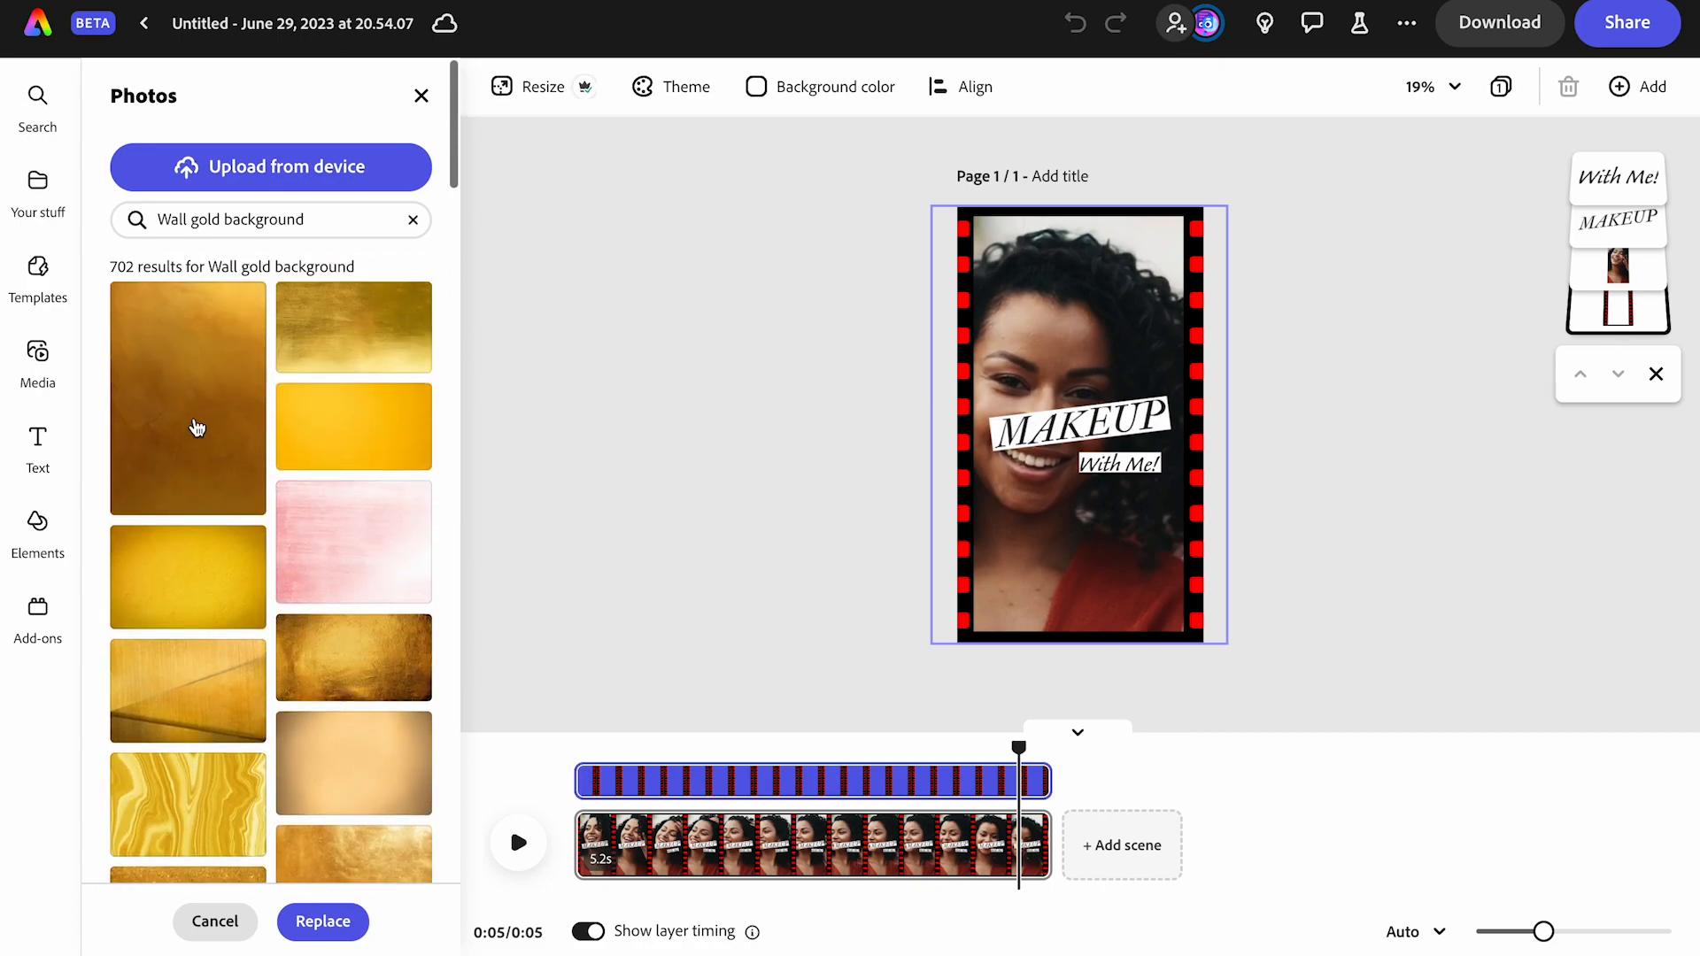
pyautogui.click(197, 427)
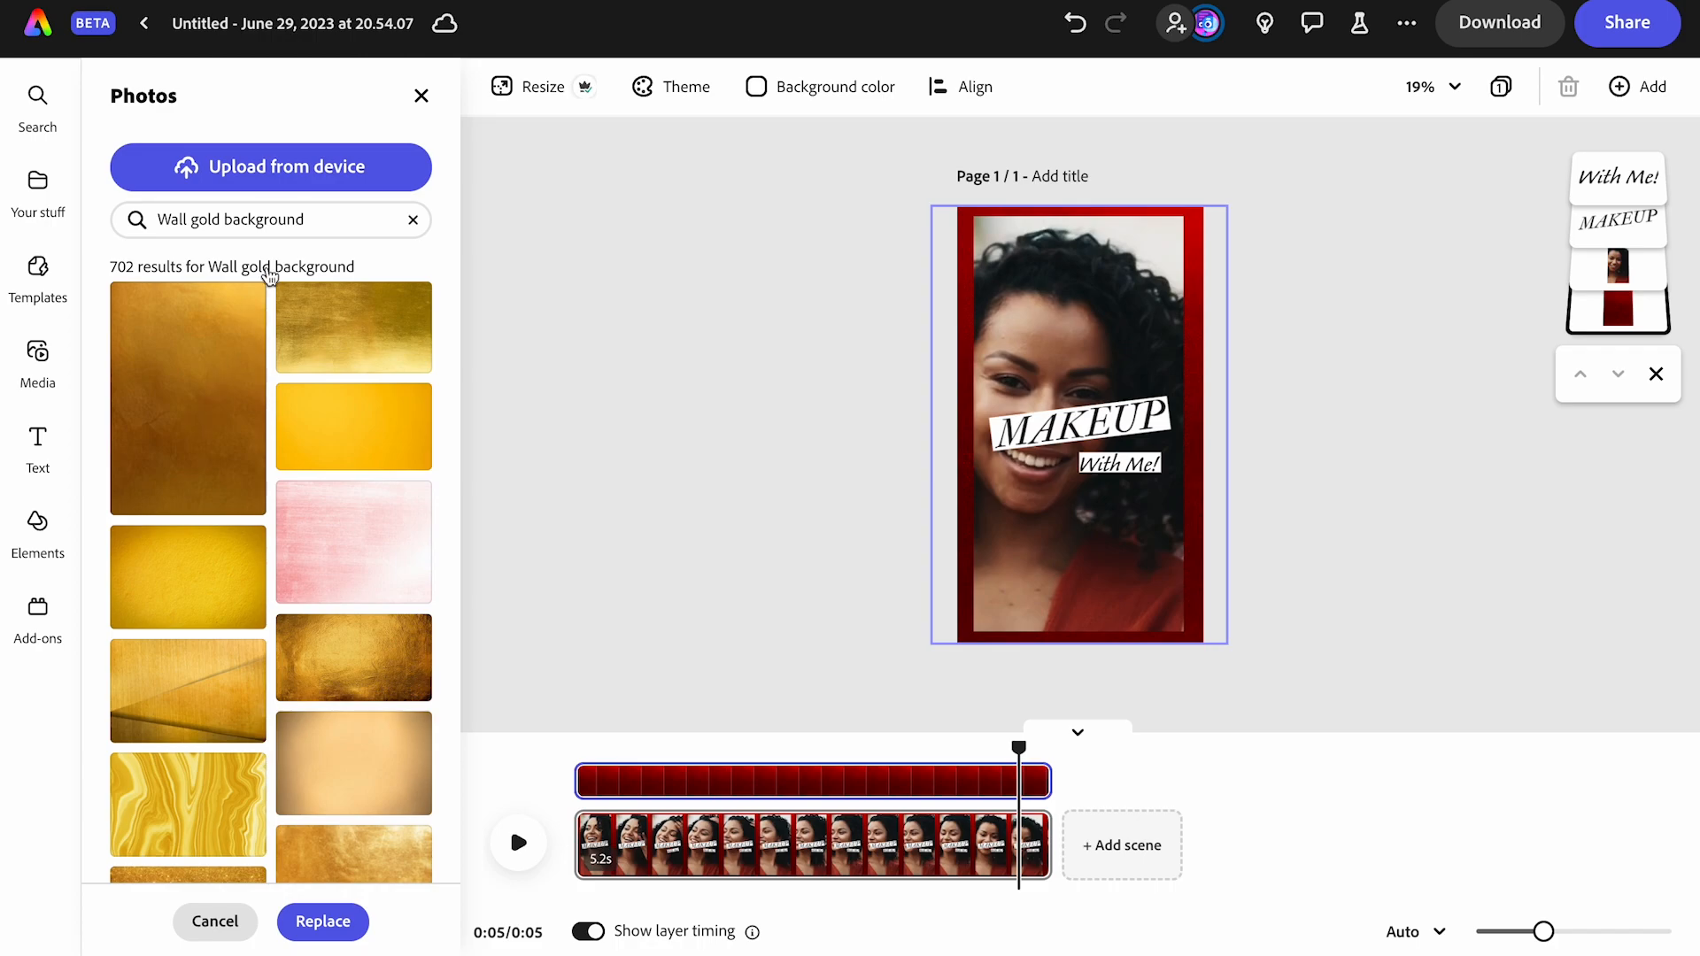
# Remove the red duotone effect from the background image and apply the orange-and-purple duotone
pyautogui.click(971, 265)
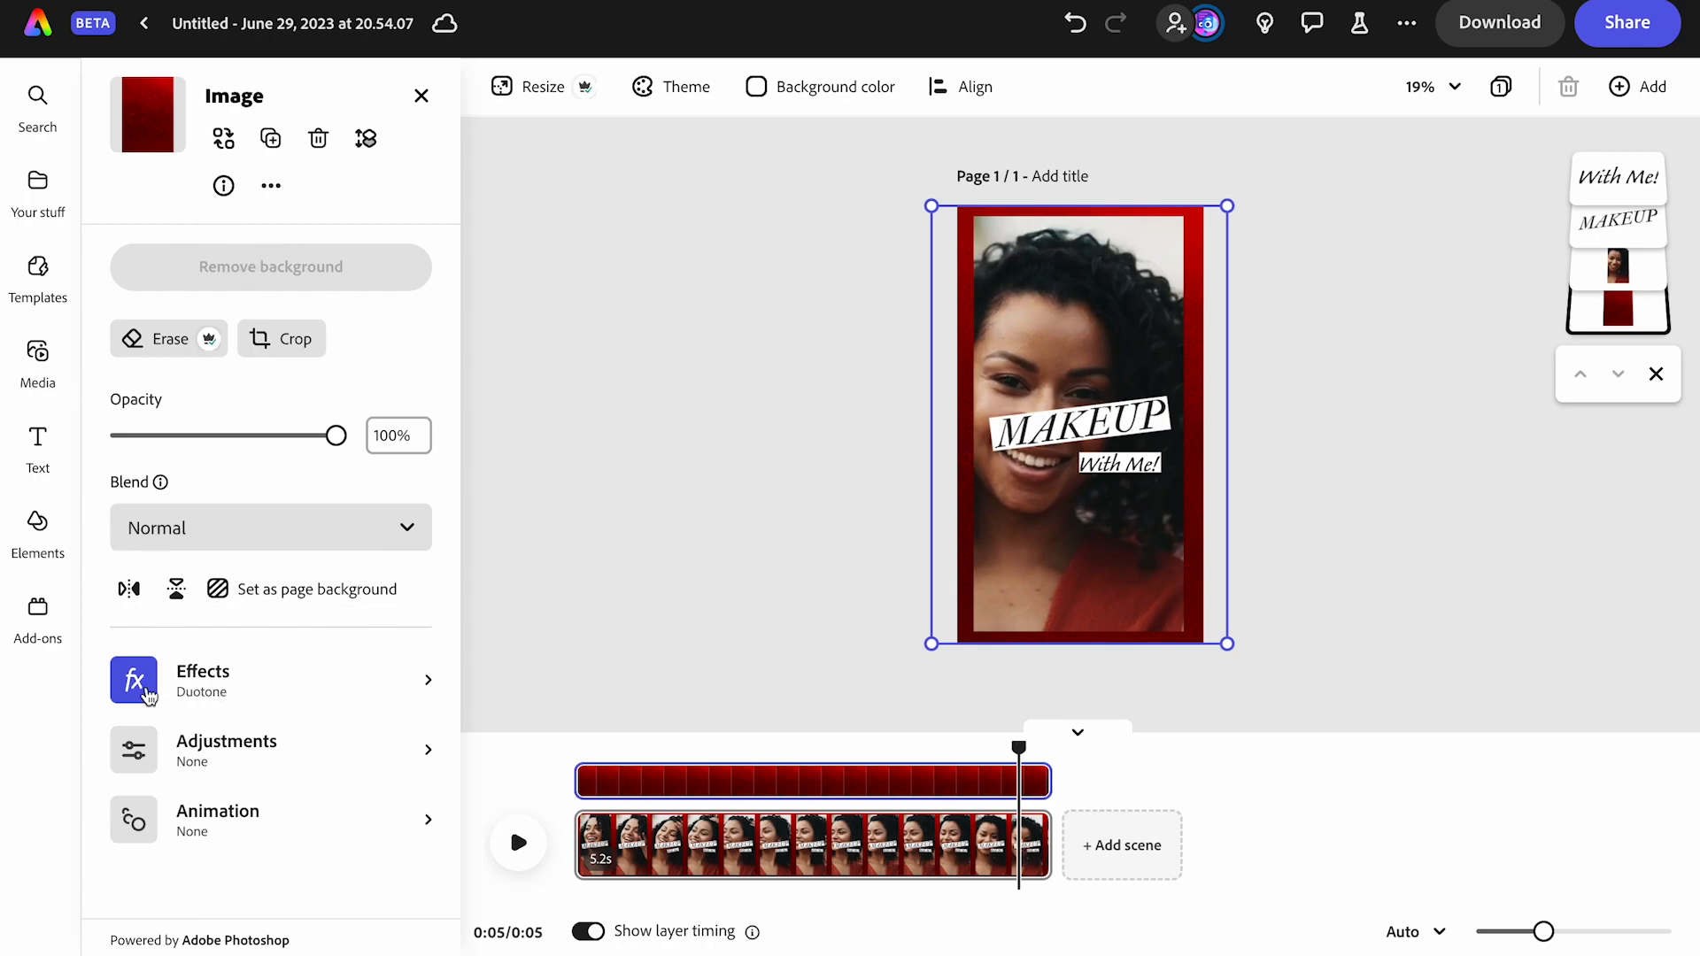
pyautogui.click(184, 688)
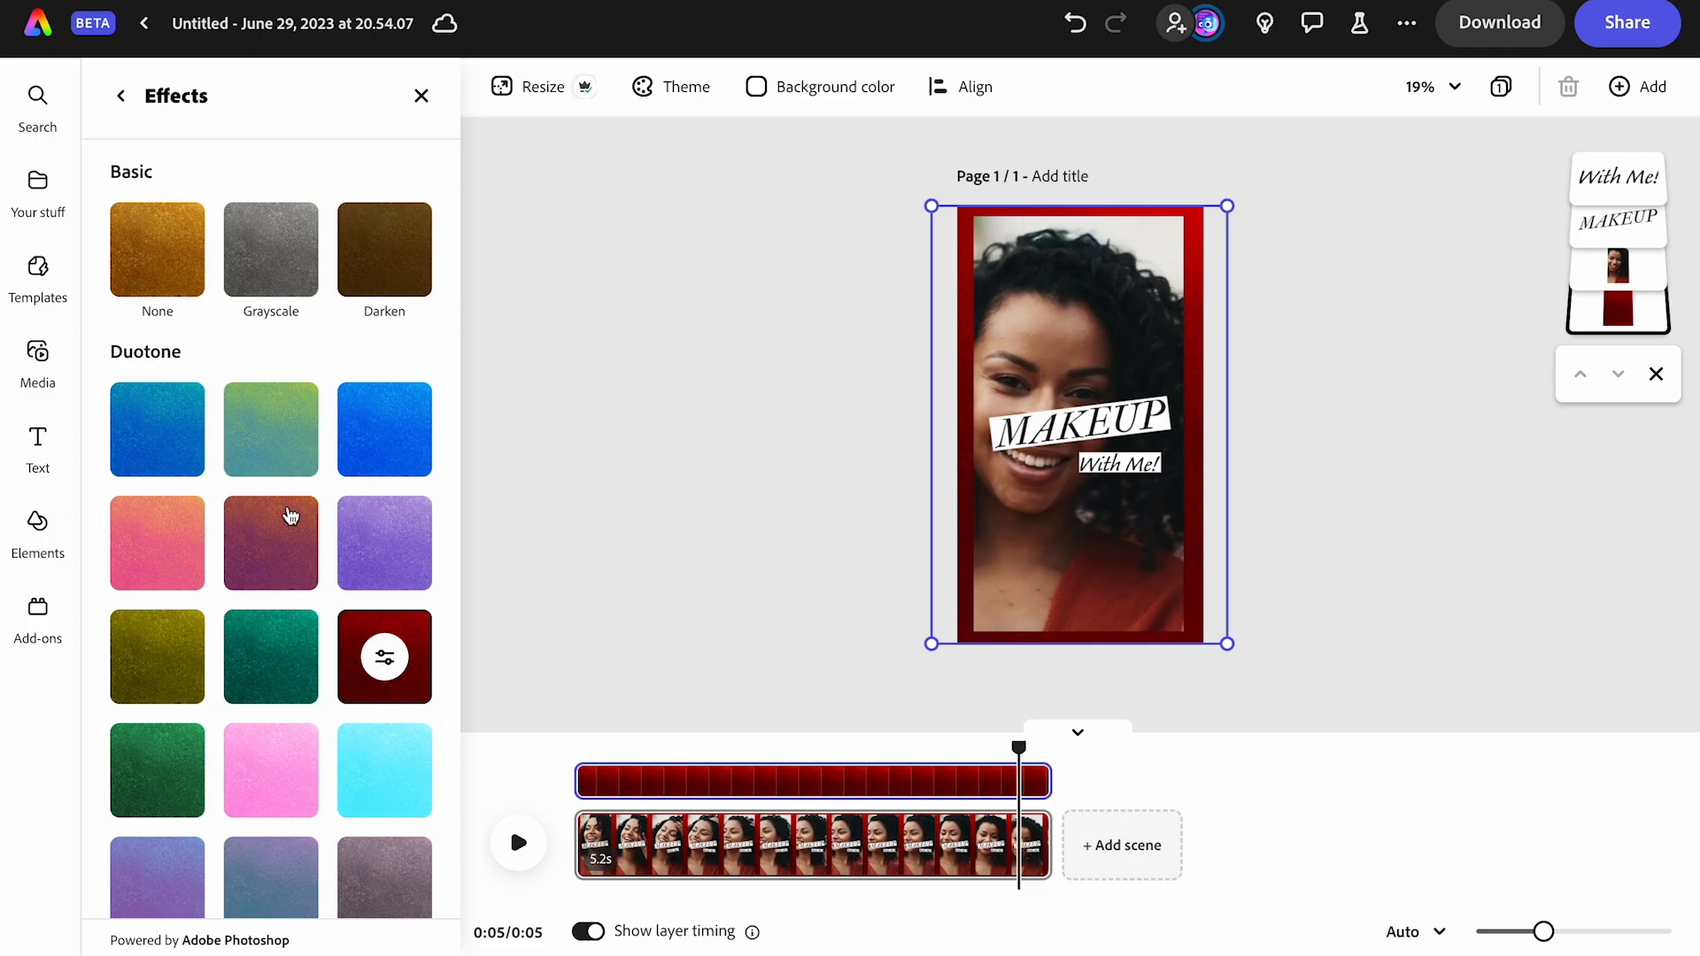
pyautogui.click(159, 257)
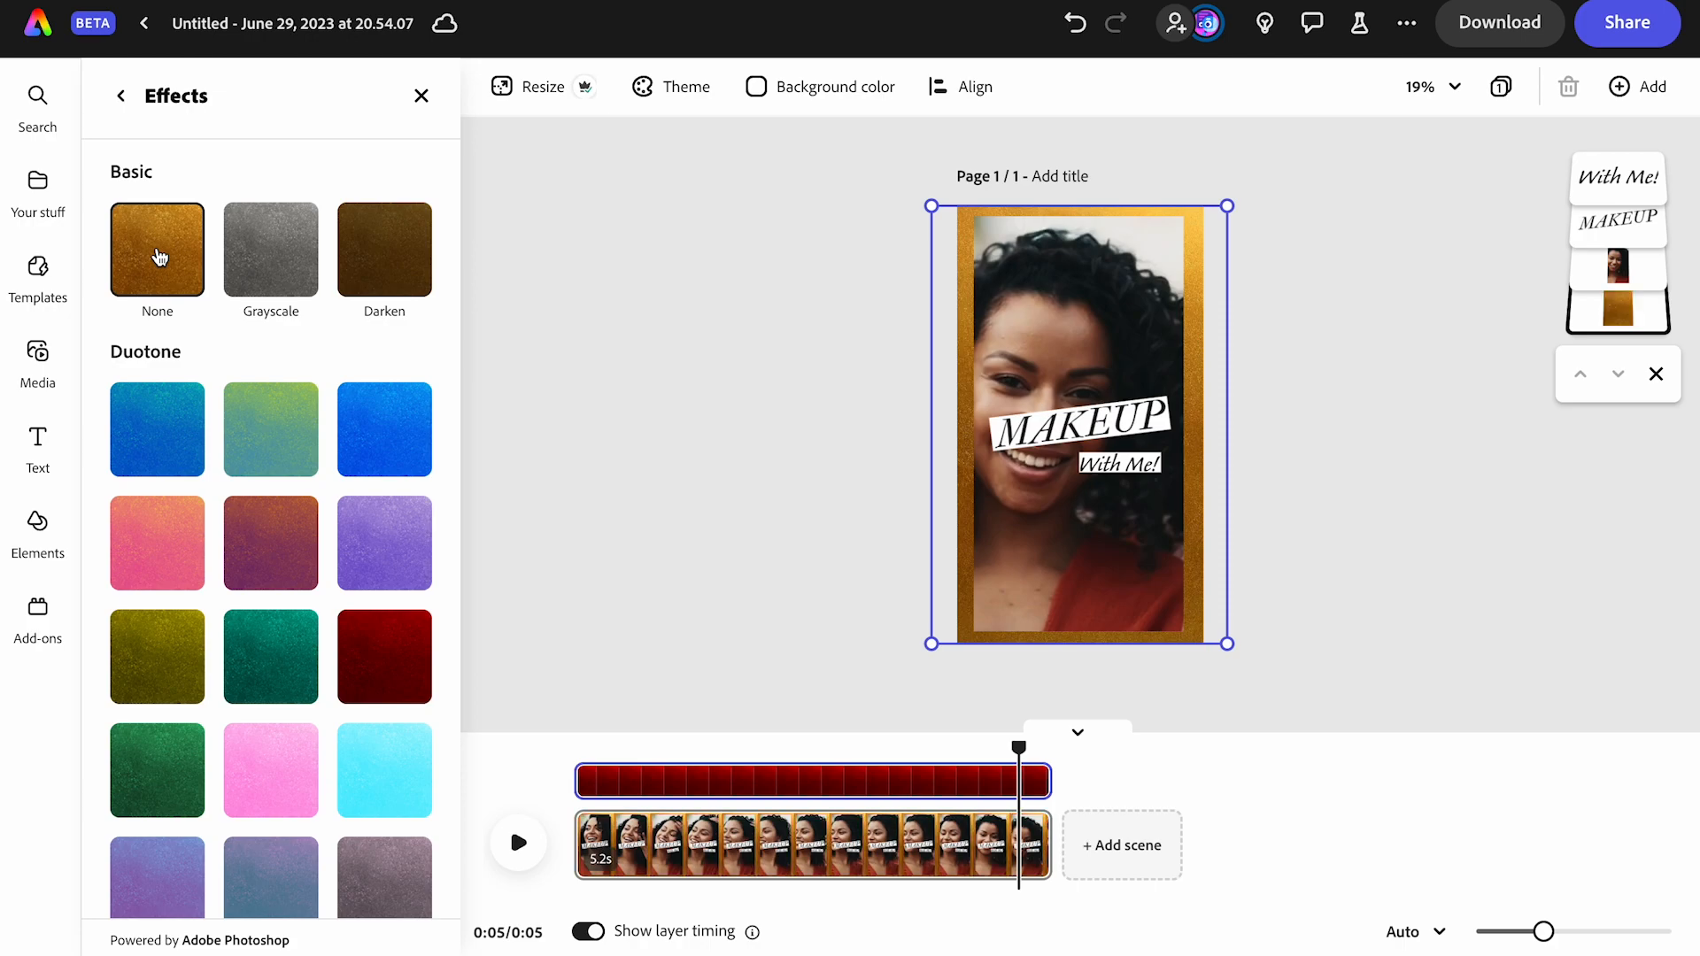
pyautogui.click(293, 535)
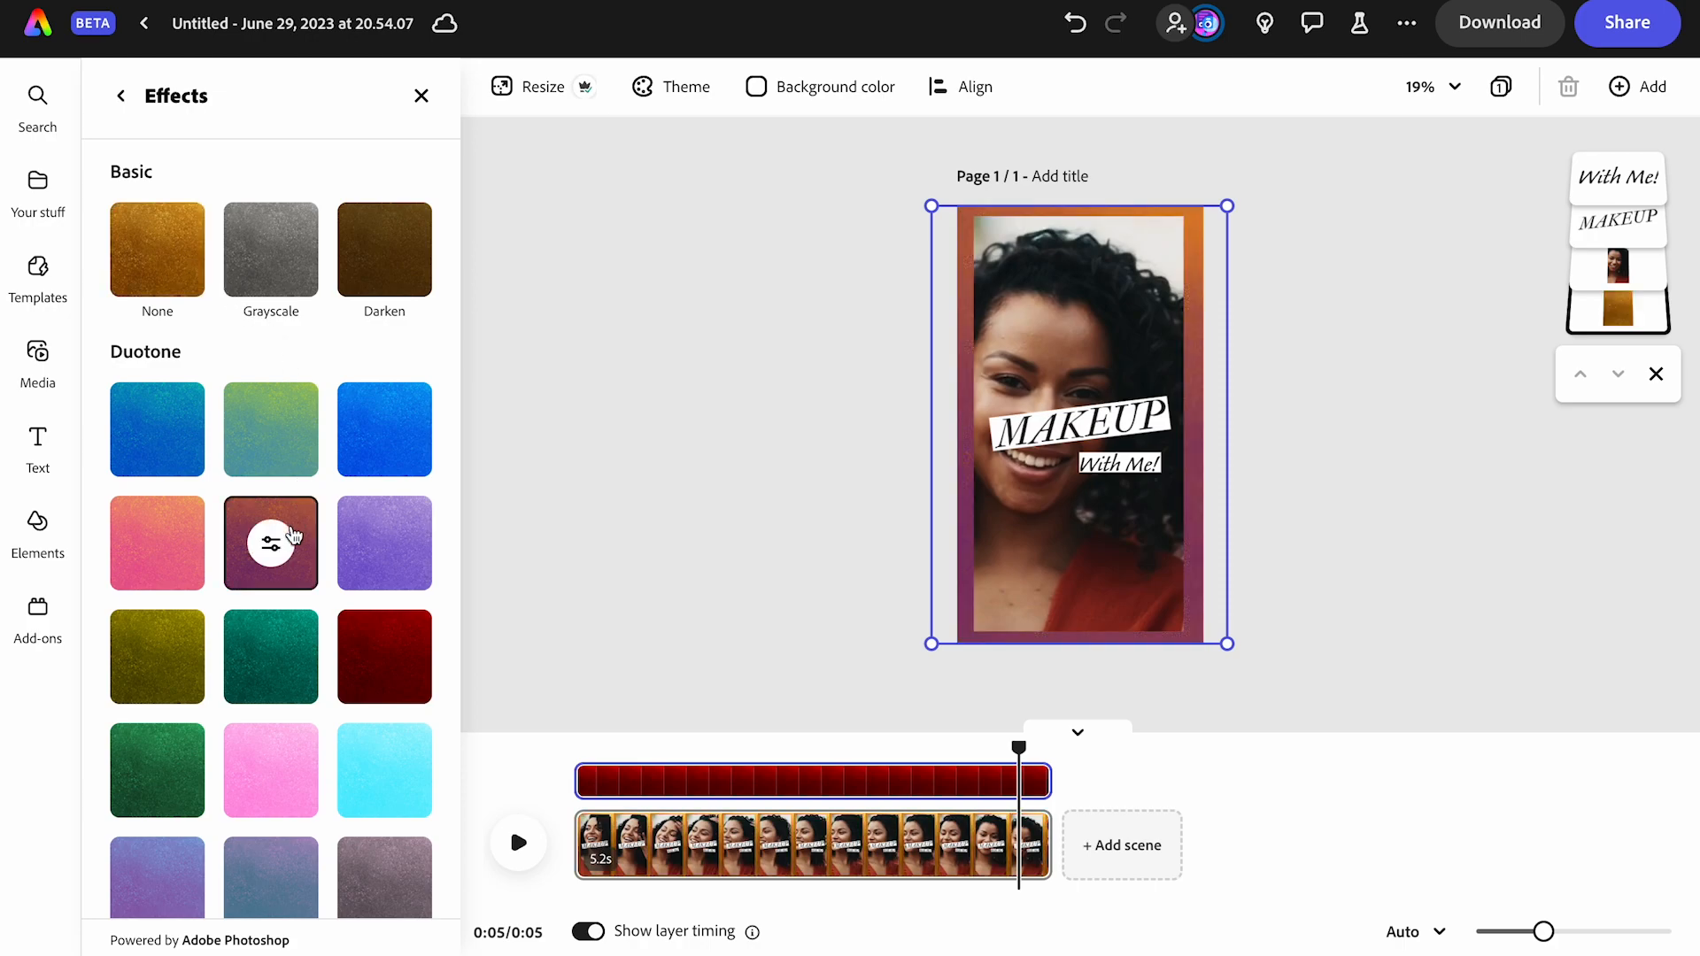
# Try the blue duotone on the background image, then remove its duotone effect to restore the original gold texture
pyautogui.click(394, 421)
pyautogui.click(259, 537)
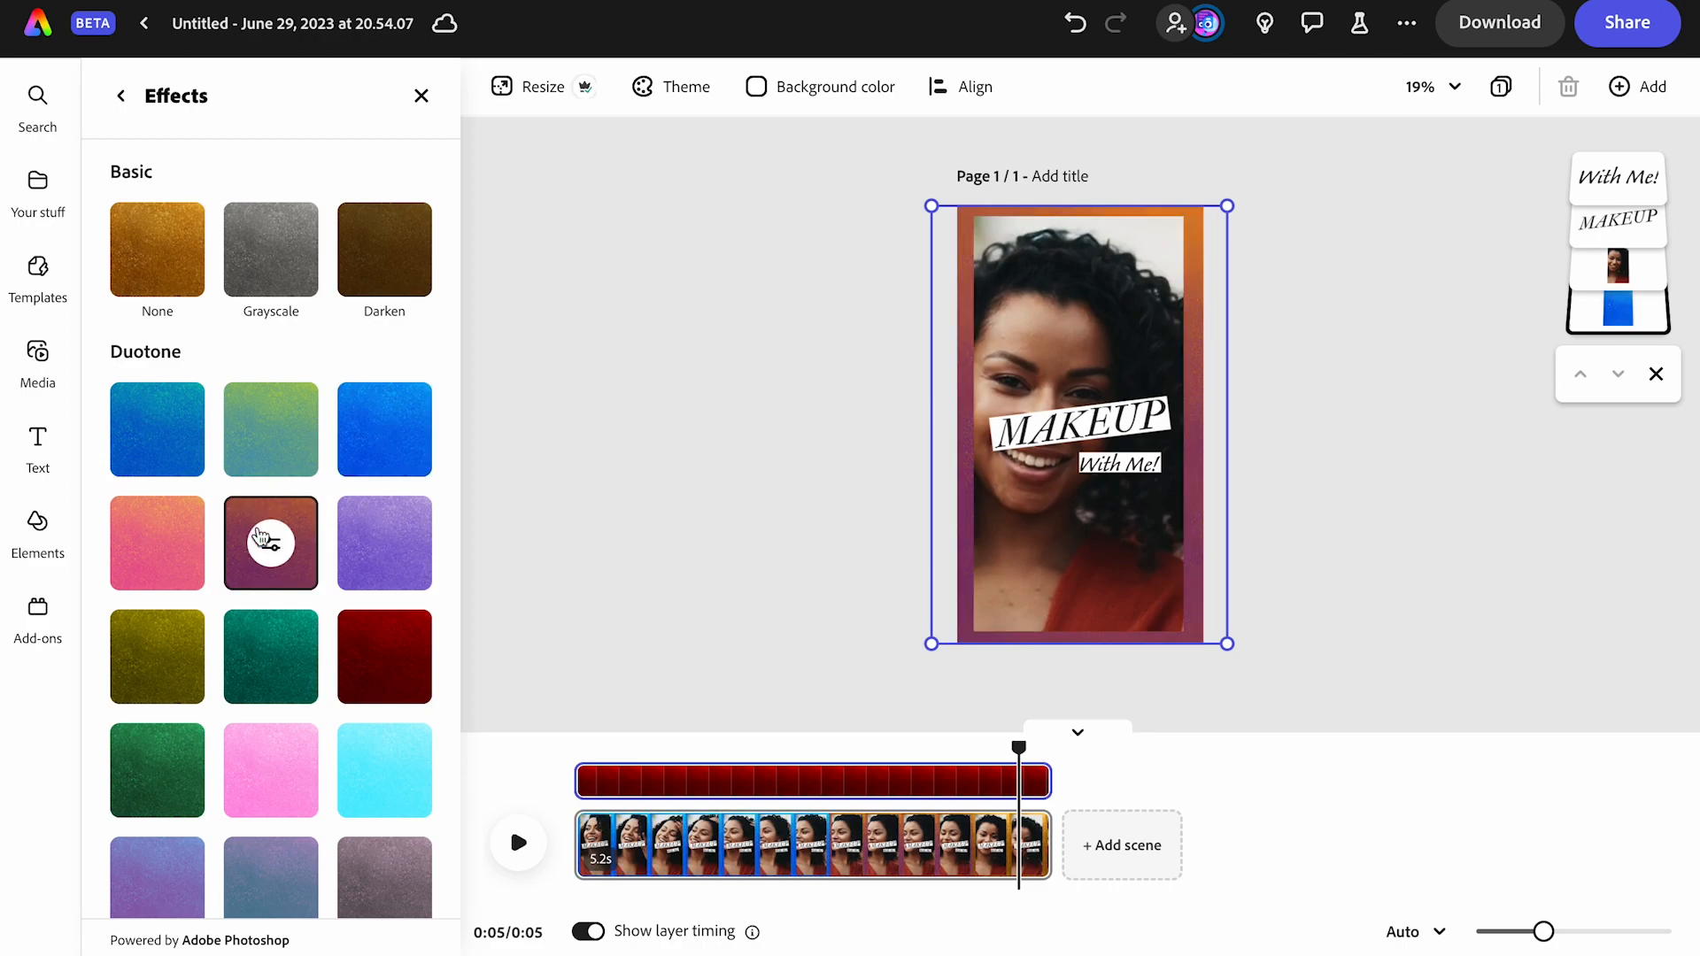
pyautogui.click(139, 253)
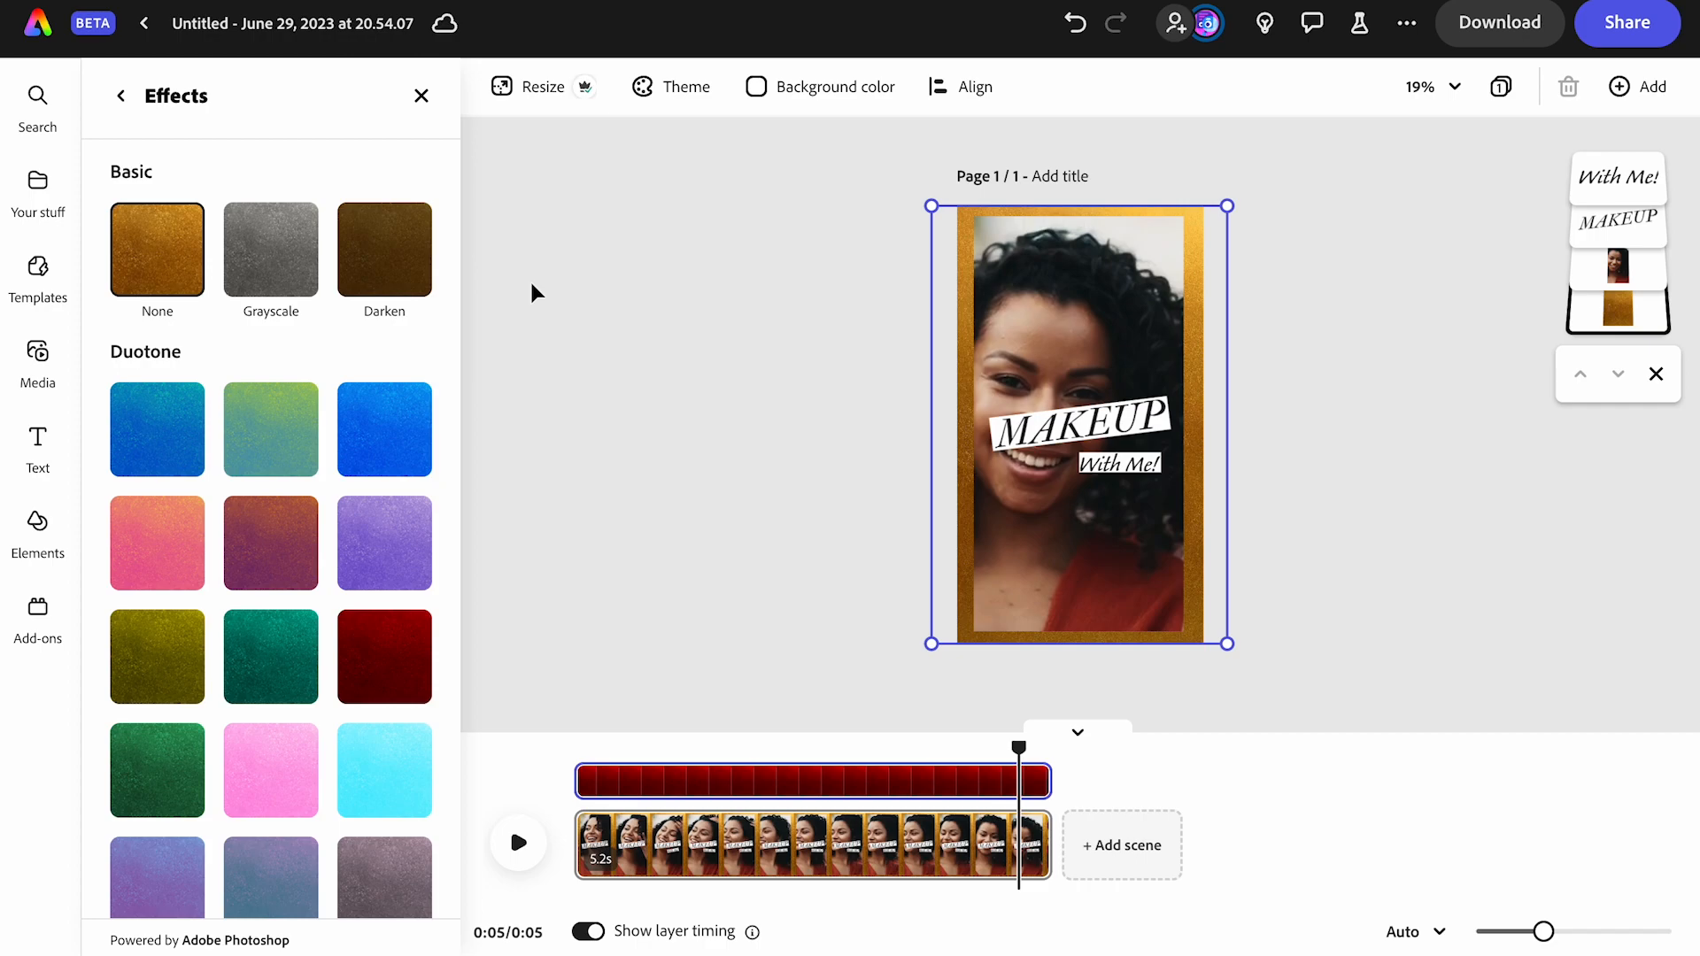
# Move the MAKEUP and With Me! text lines together down to the woman's neck, clear of her face
pyautogui.click(1119, 429)
pyautogui.moveTo(1119, 429); pyautogui.dragTo(1133, 567)
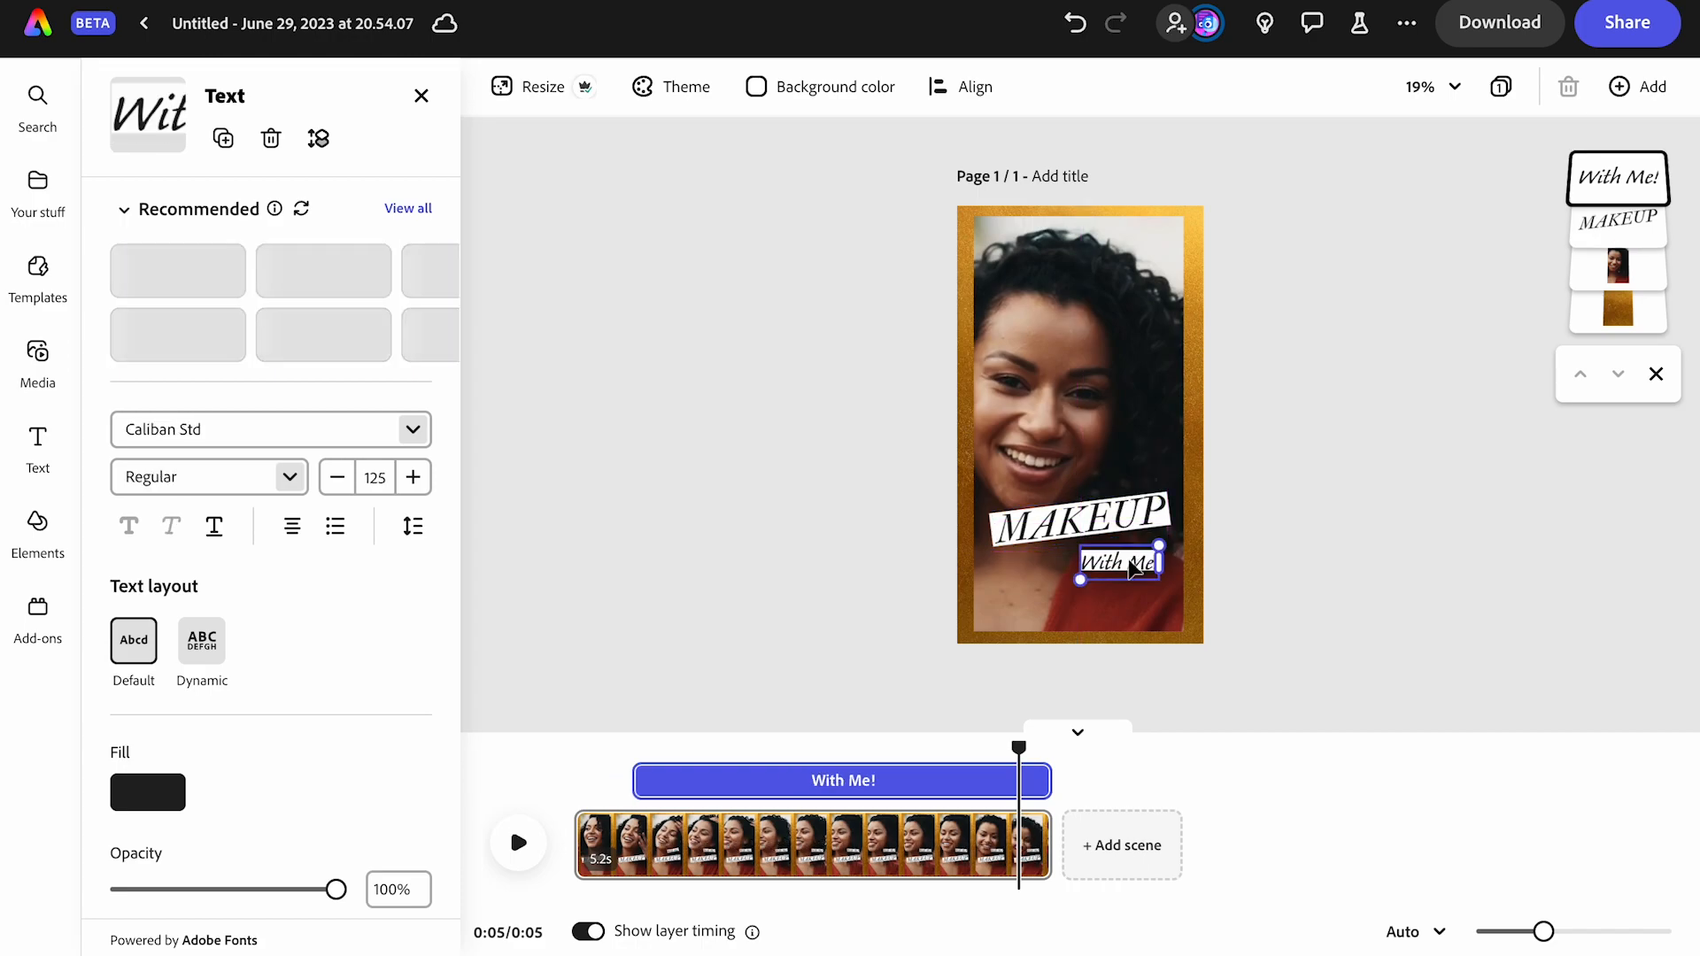
# Set the MAKEUP text in the recommended Dogma OT ExtraOutline font and enlarge it to size 186, nearly spanning the page width
pyautogui.click(1117, 526)
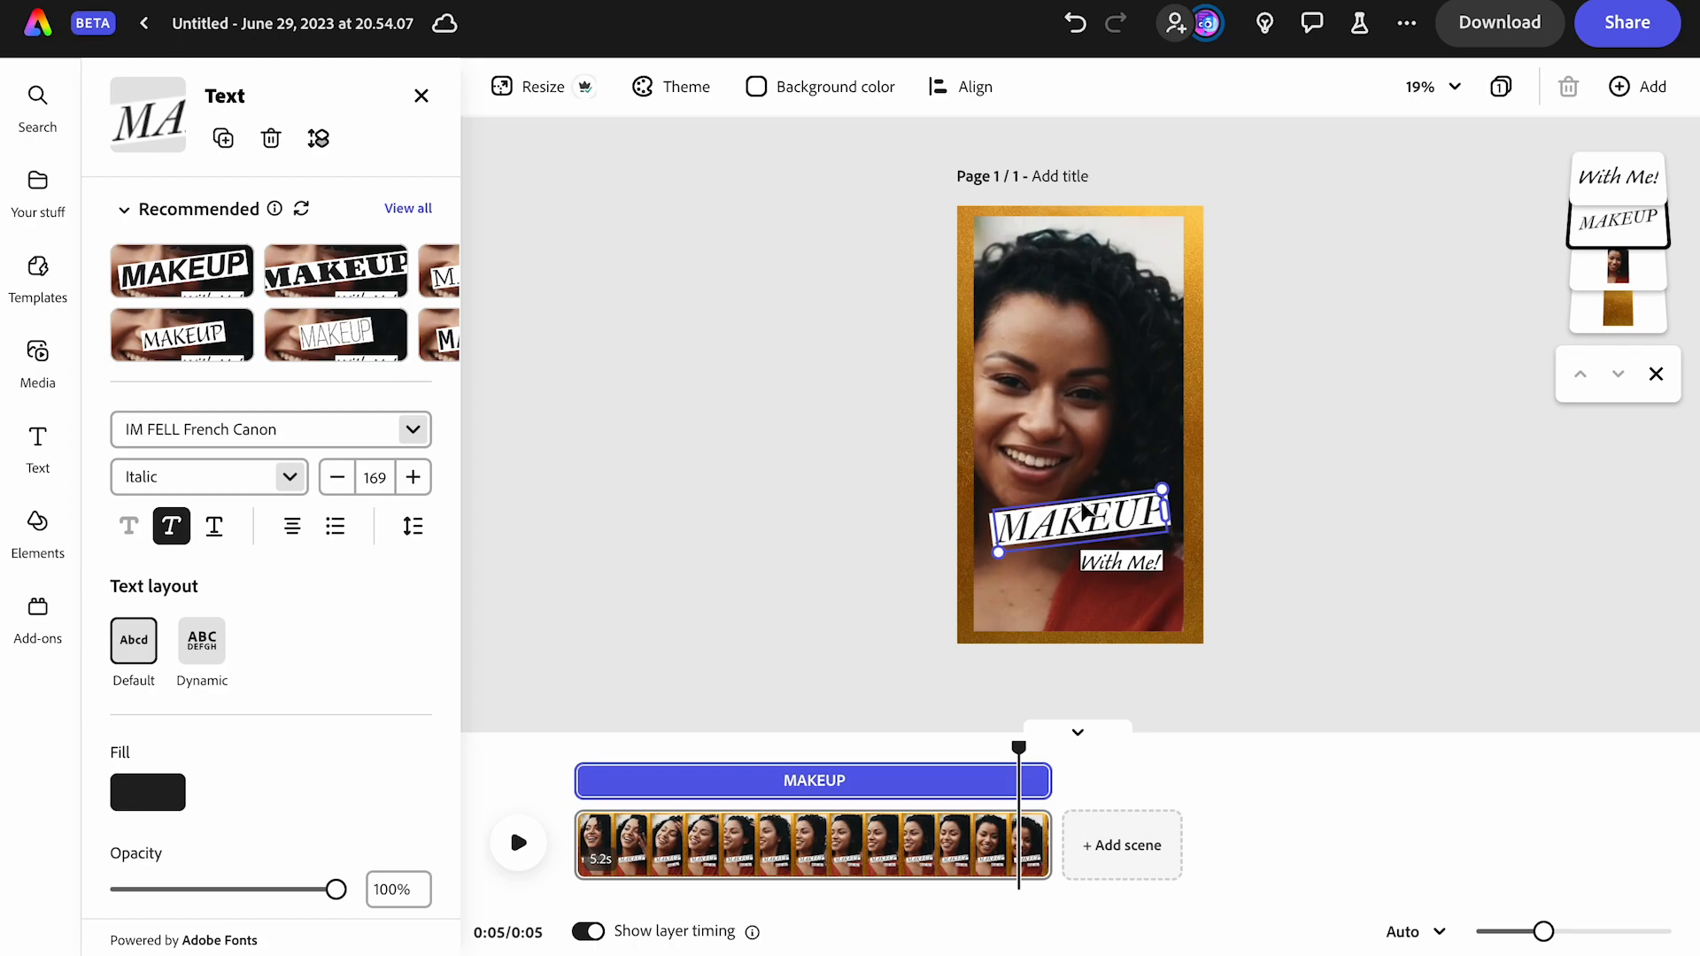
pyautogui.hscroll(5, 313, 329)
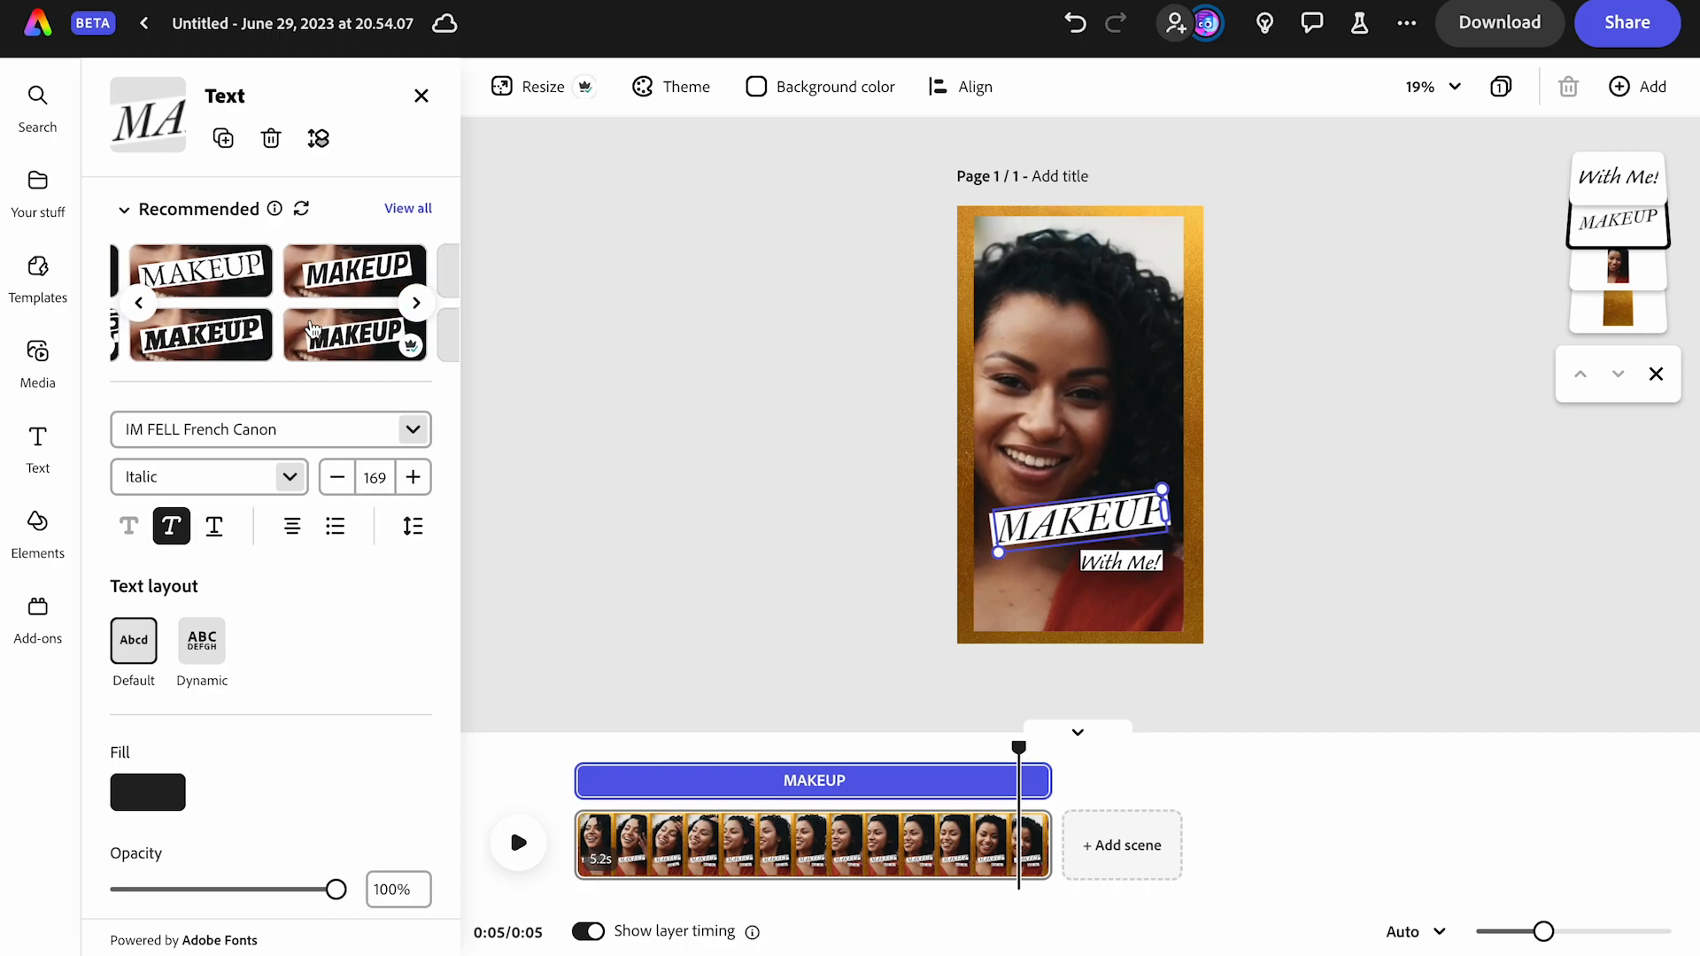
pyautogui.click(177, 345)
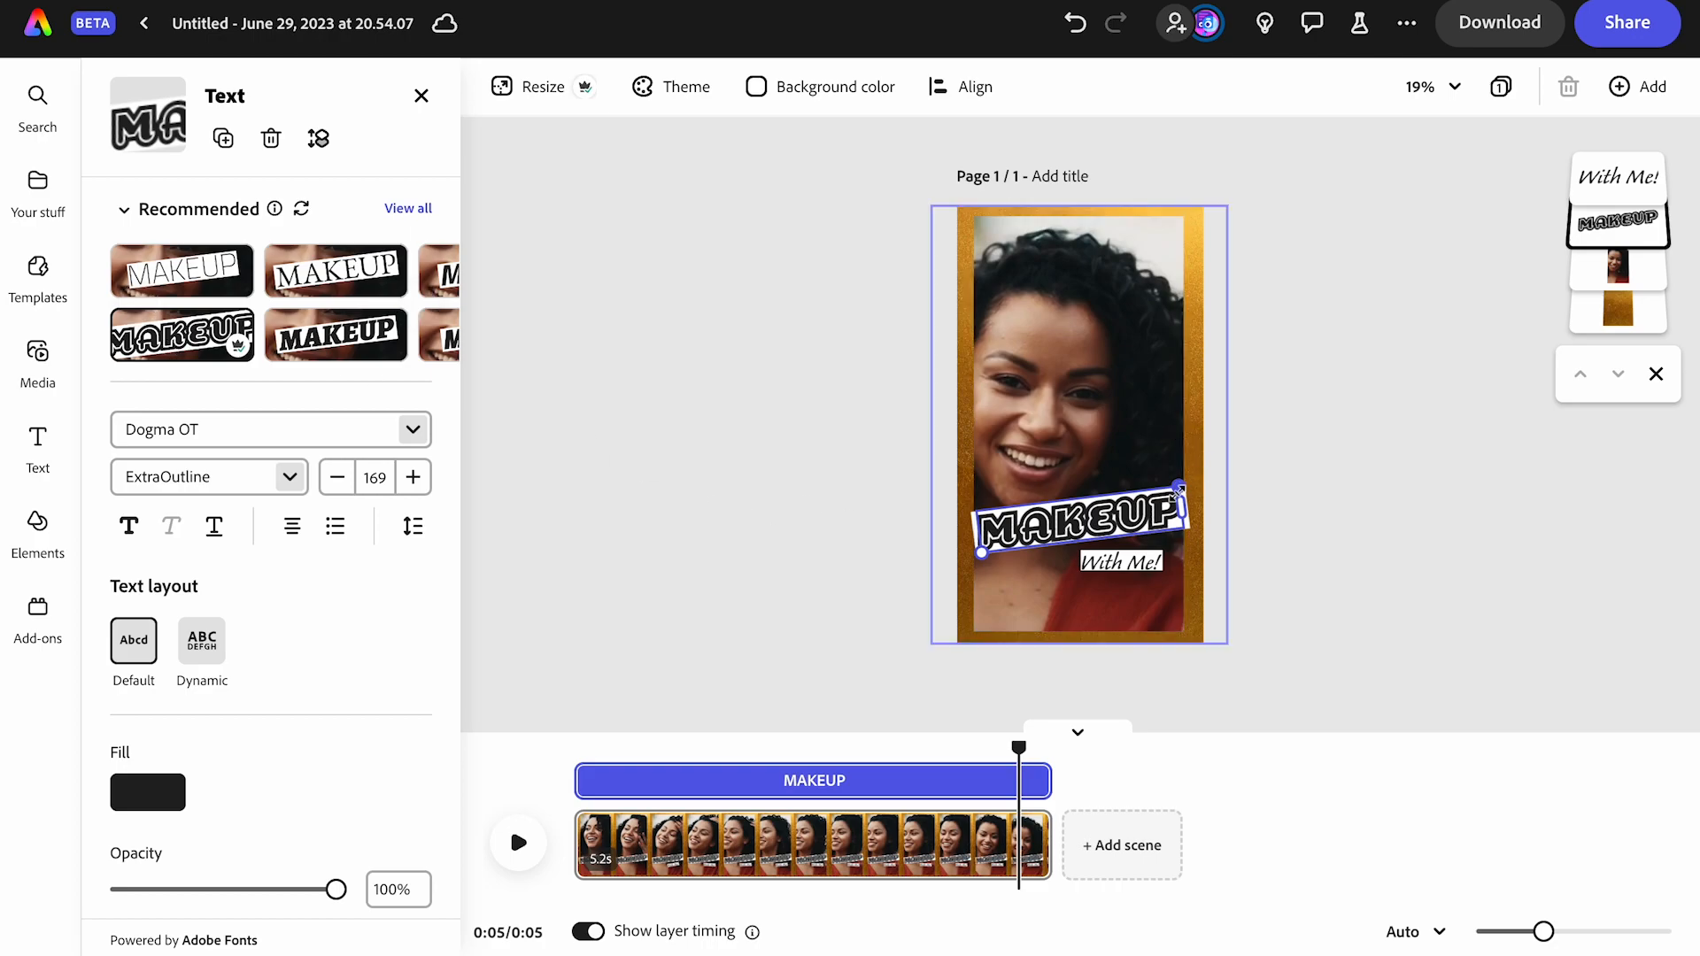
pyautogui.moveTo(1179, 485); pyautogui.dragTo(1185, 475)
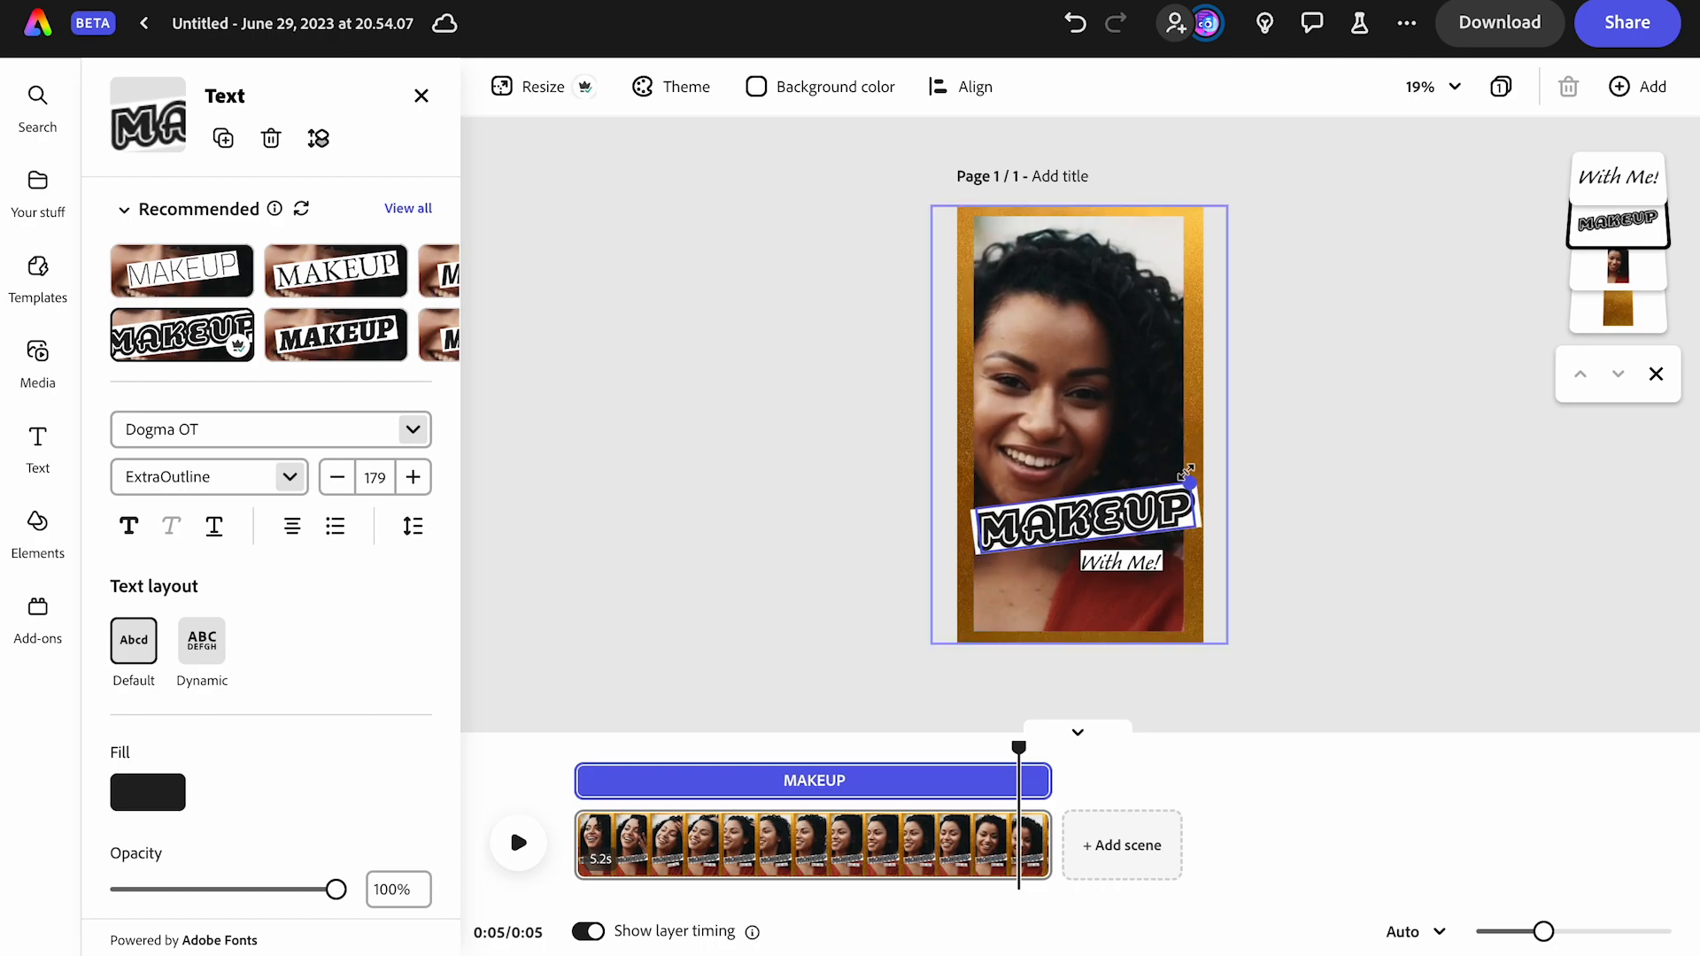
pyautogui.moveTo(980, 552); pyautogui.dragTo(973, 556)
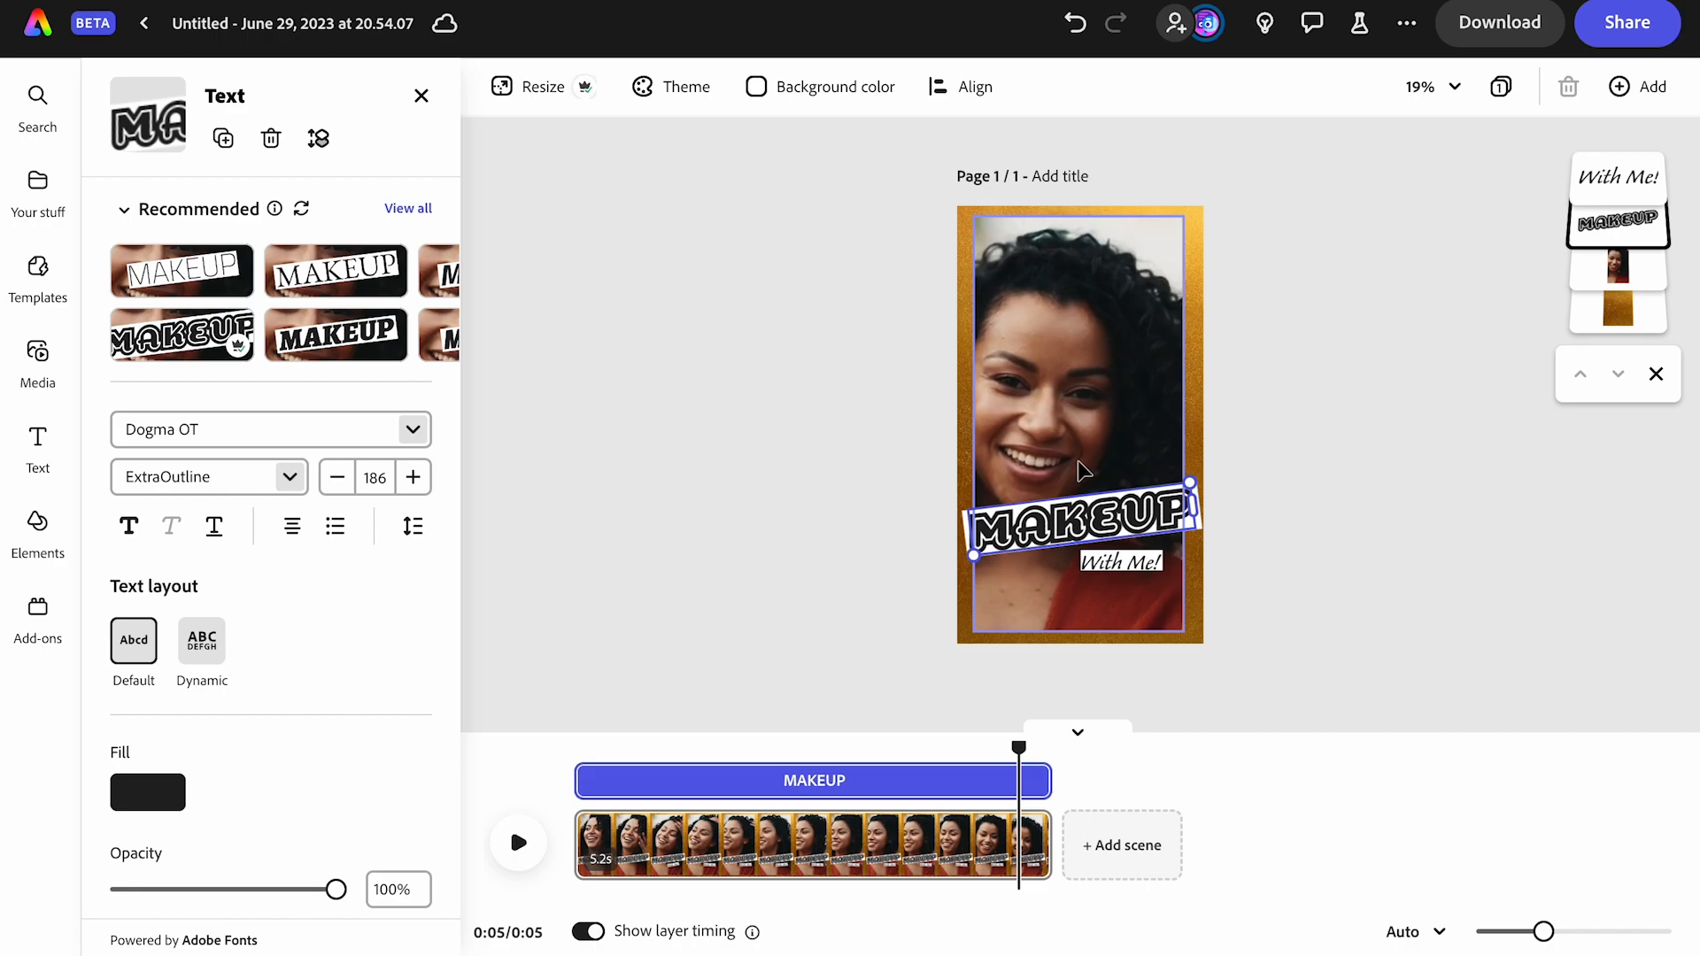
# Turn on the cutout text option for the MAKEUP text's background shape
pyautogui.scroll(-3, 289, 614)
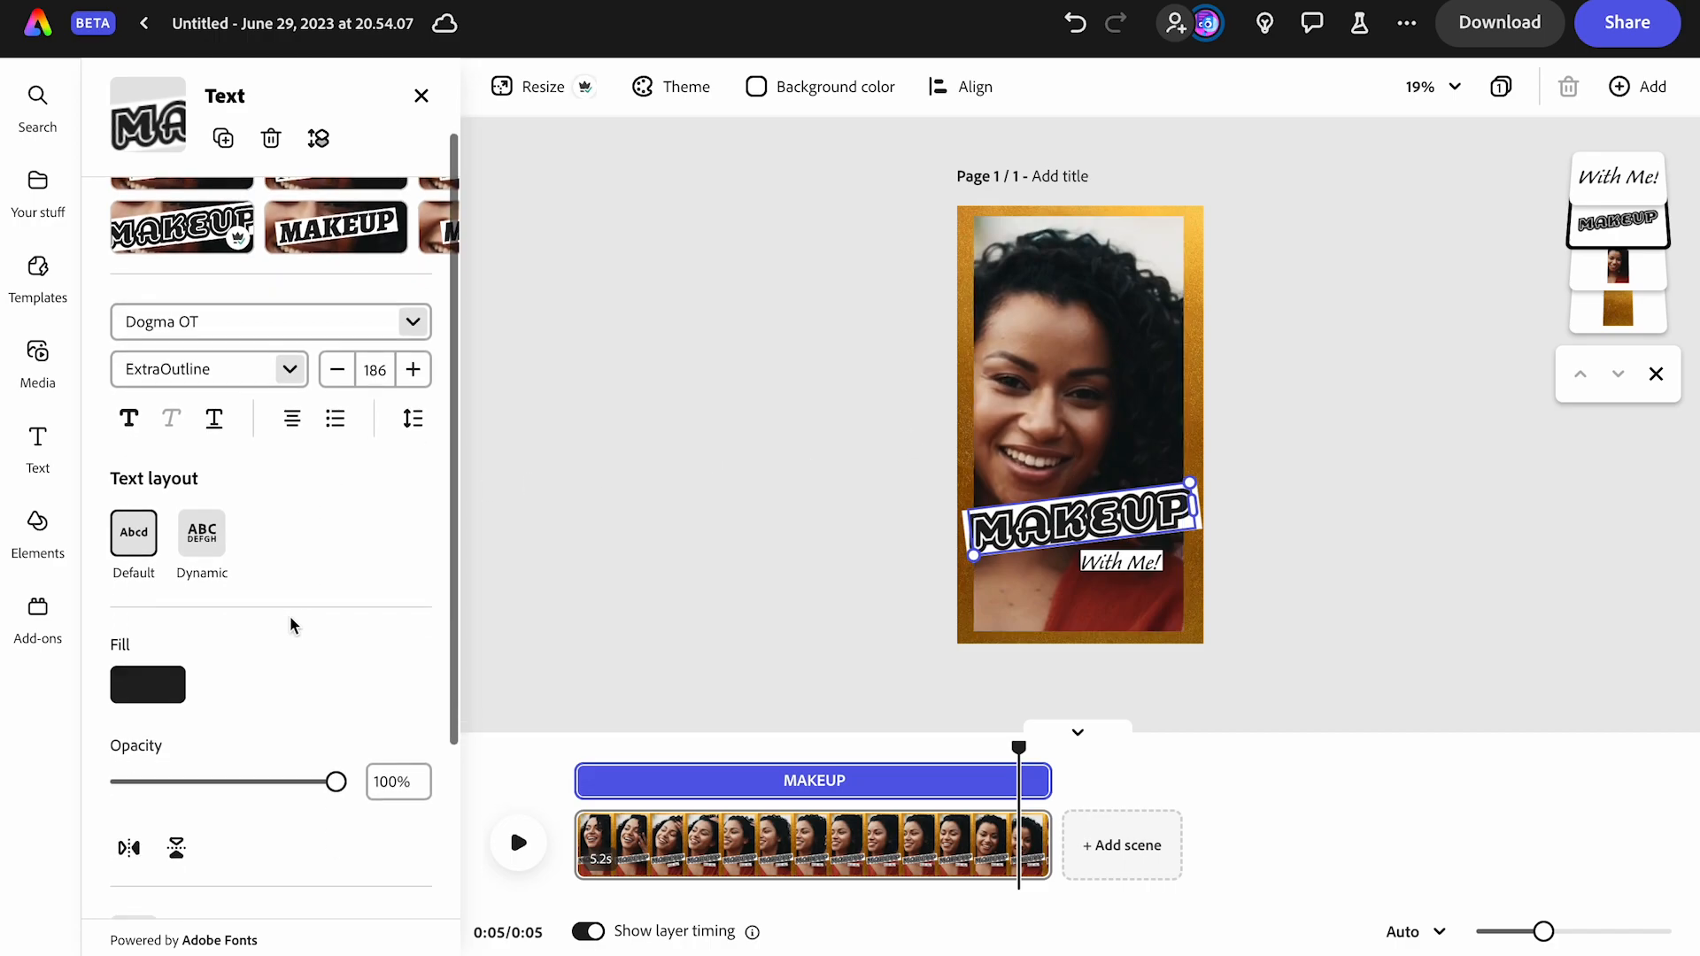
pyautogui.scroll(-3, 291, 620)
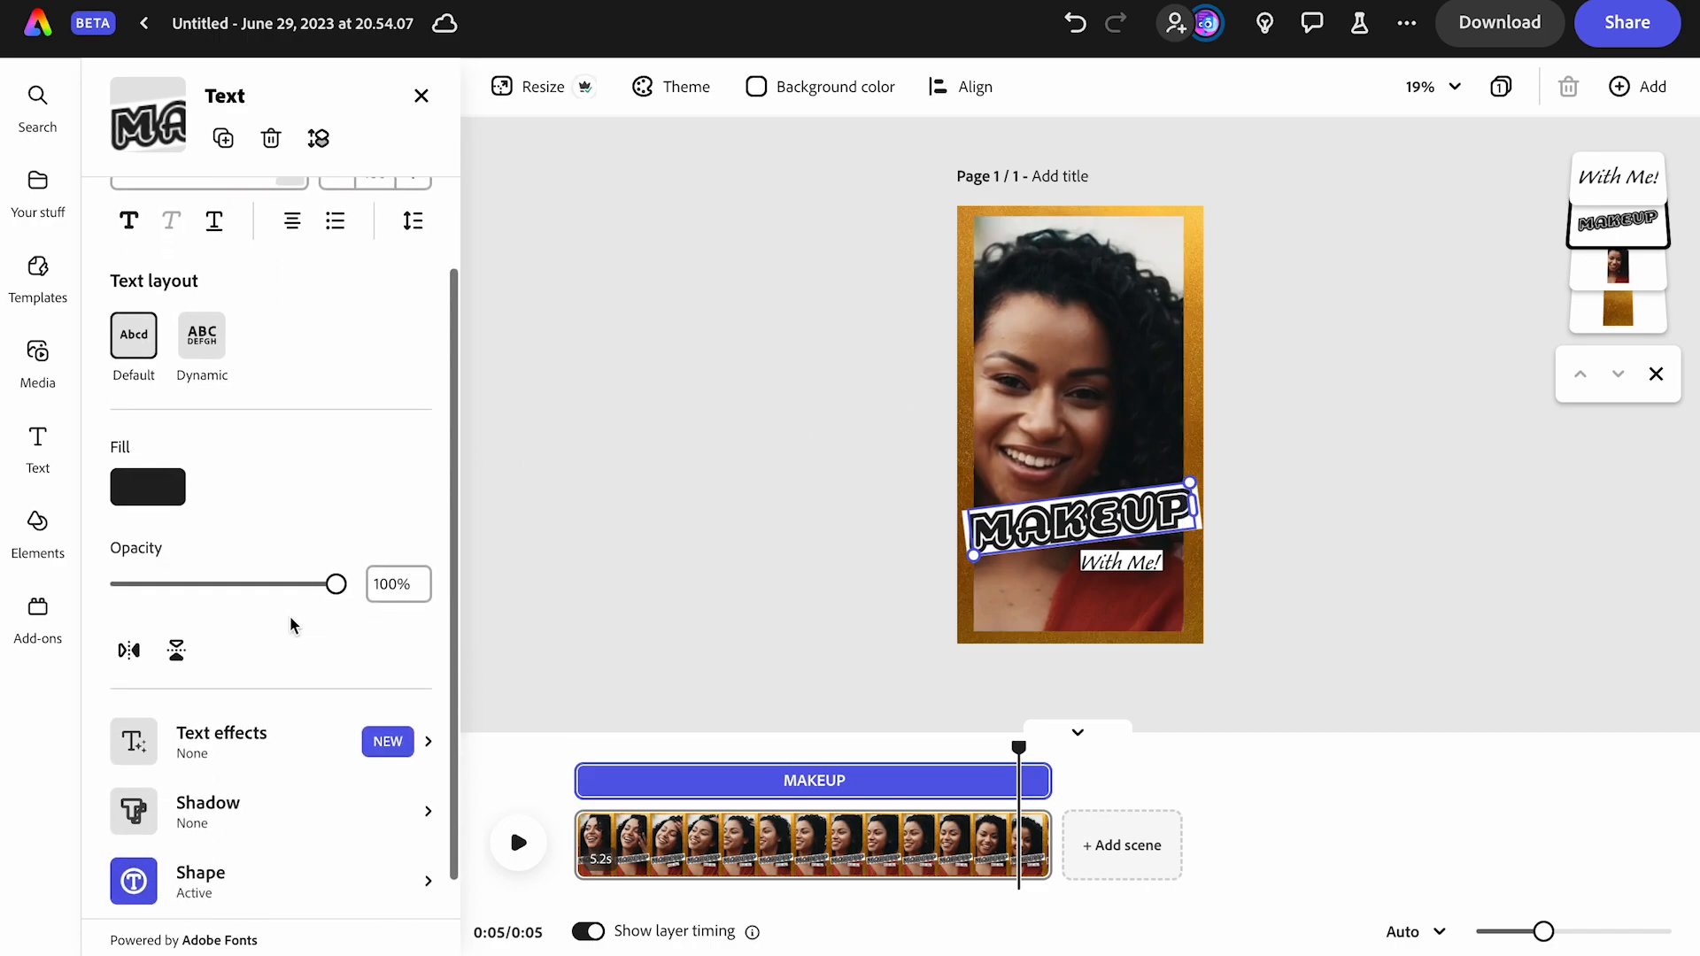
pyautogui.scroll(3, 291, 623)
pyautogui.scroll(-5, 291, 623)
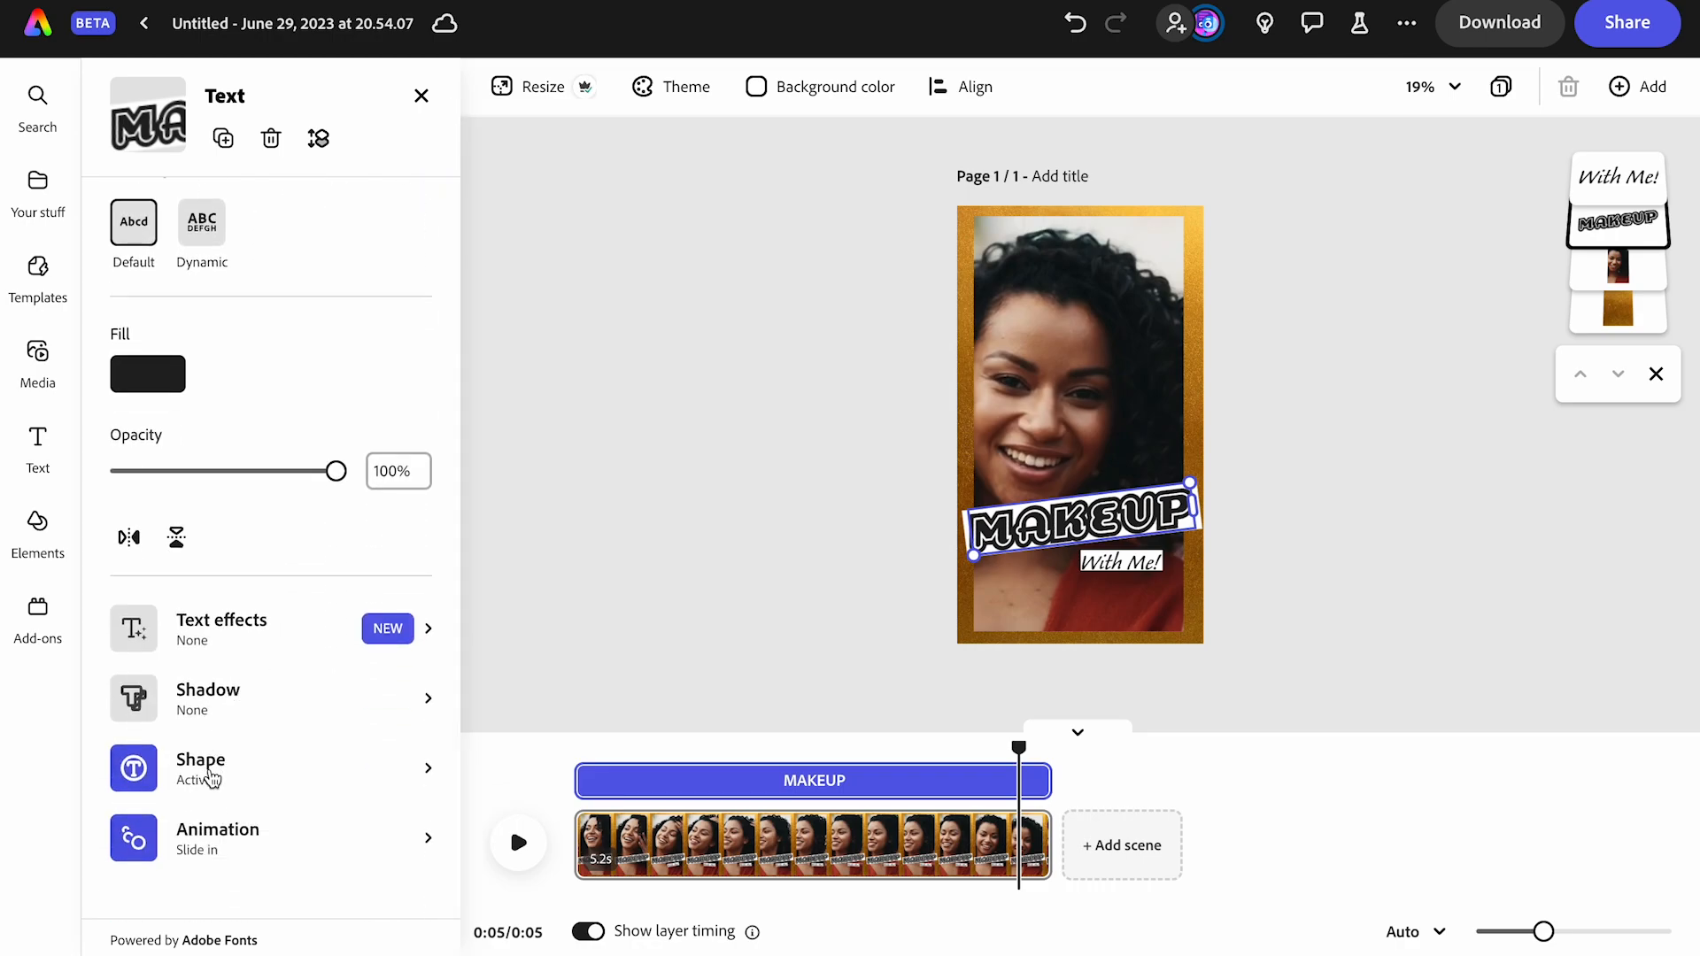
pyautogui.click(211, 777)
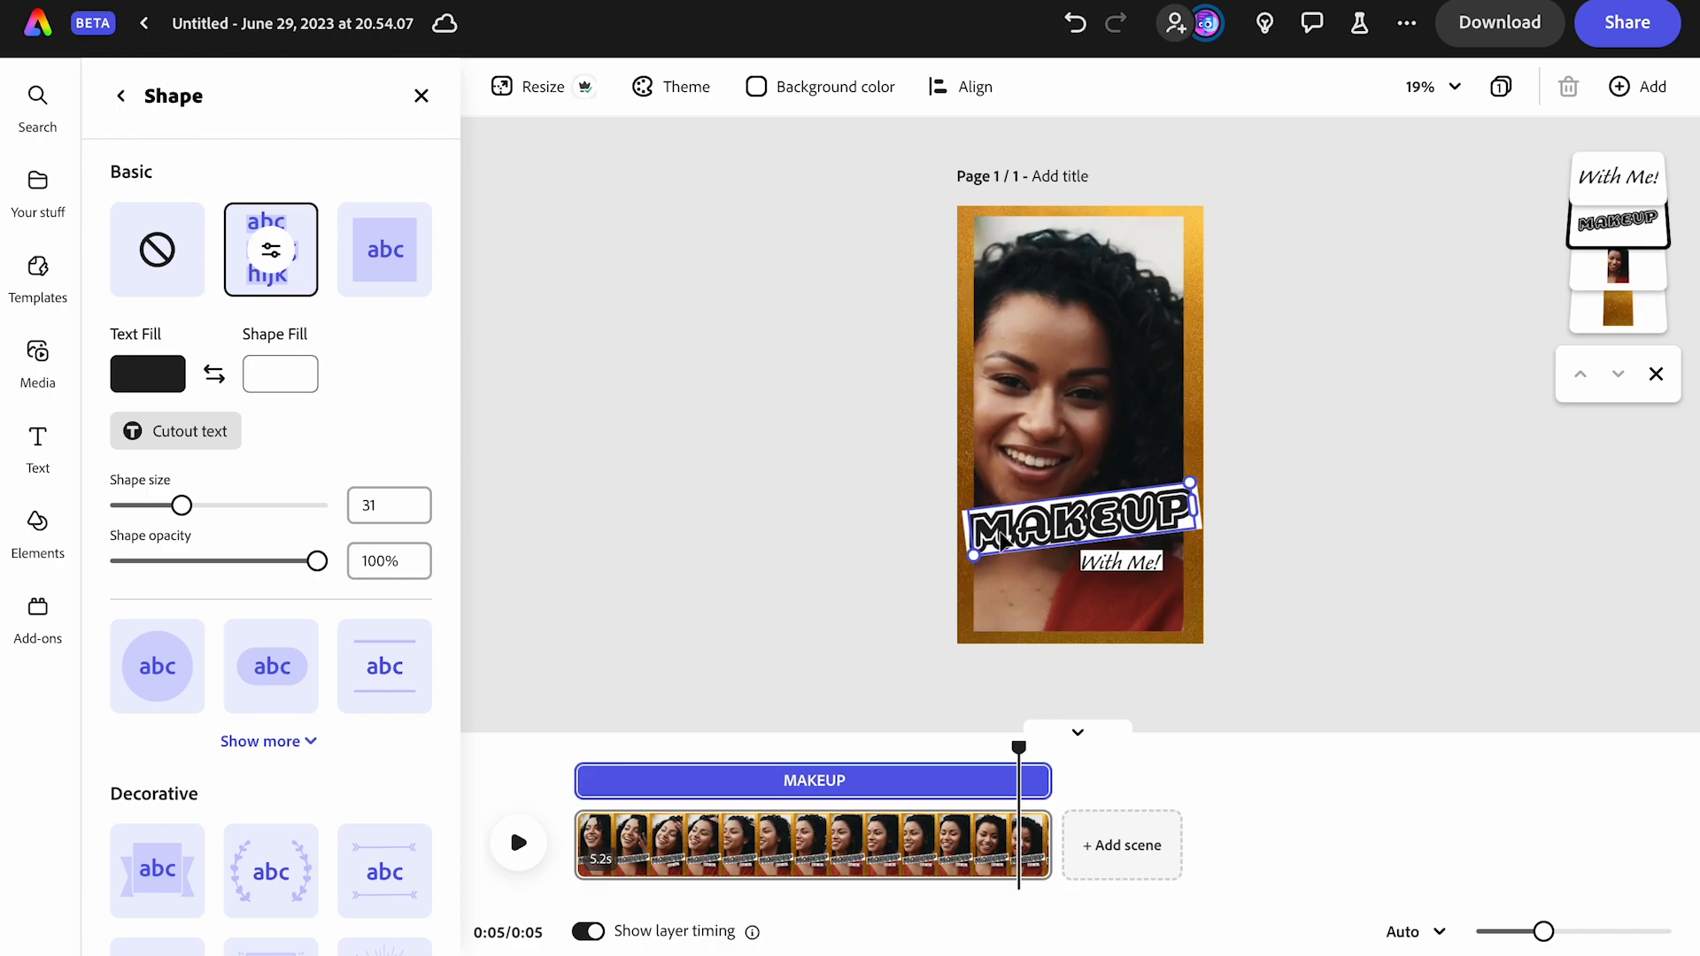
pyautogui.click(177, 439)
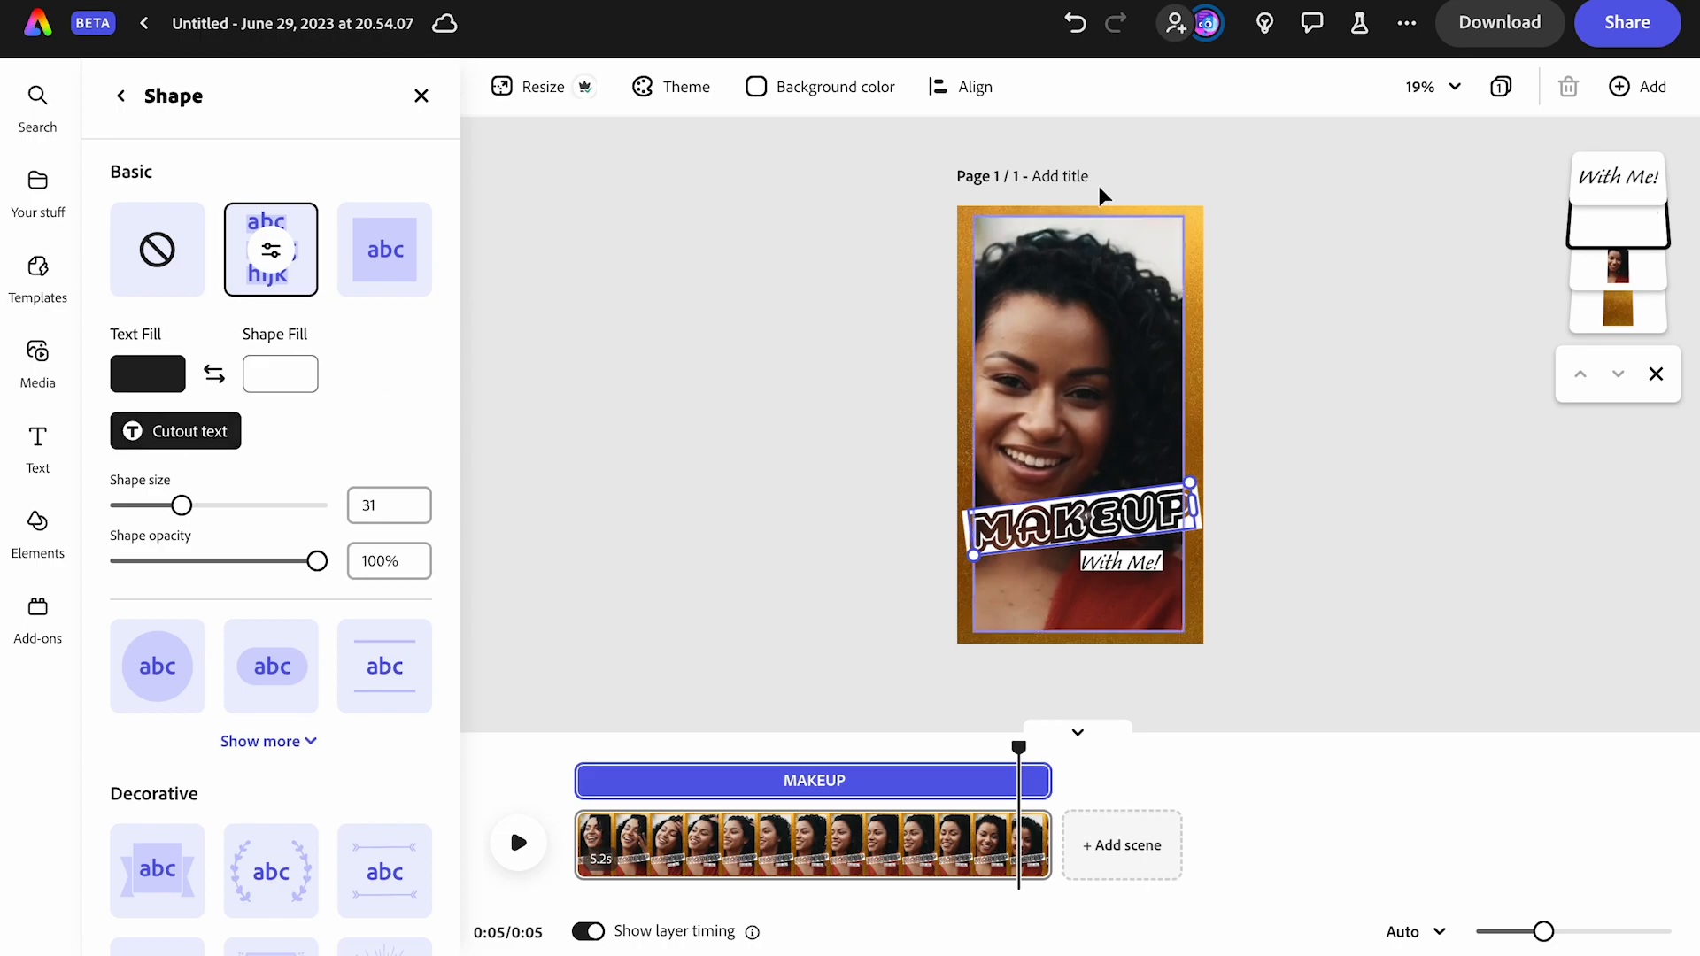
# Fill the MAKEUP text's shape with a dark brown-gold sampled from the background image's border
pyautogui.click(1452, 88)
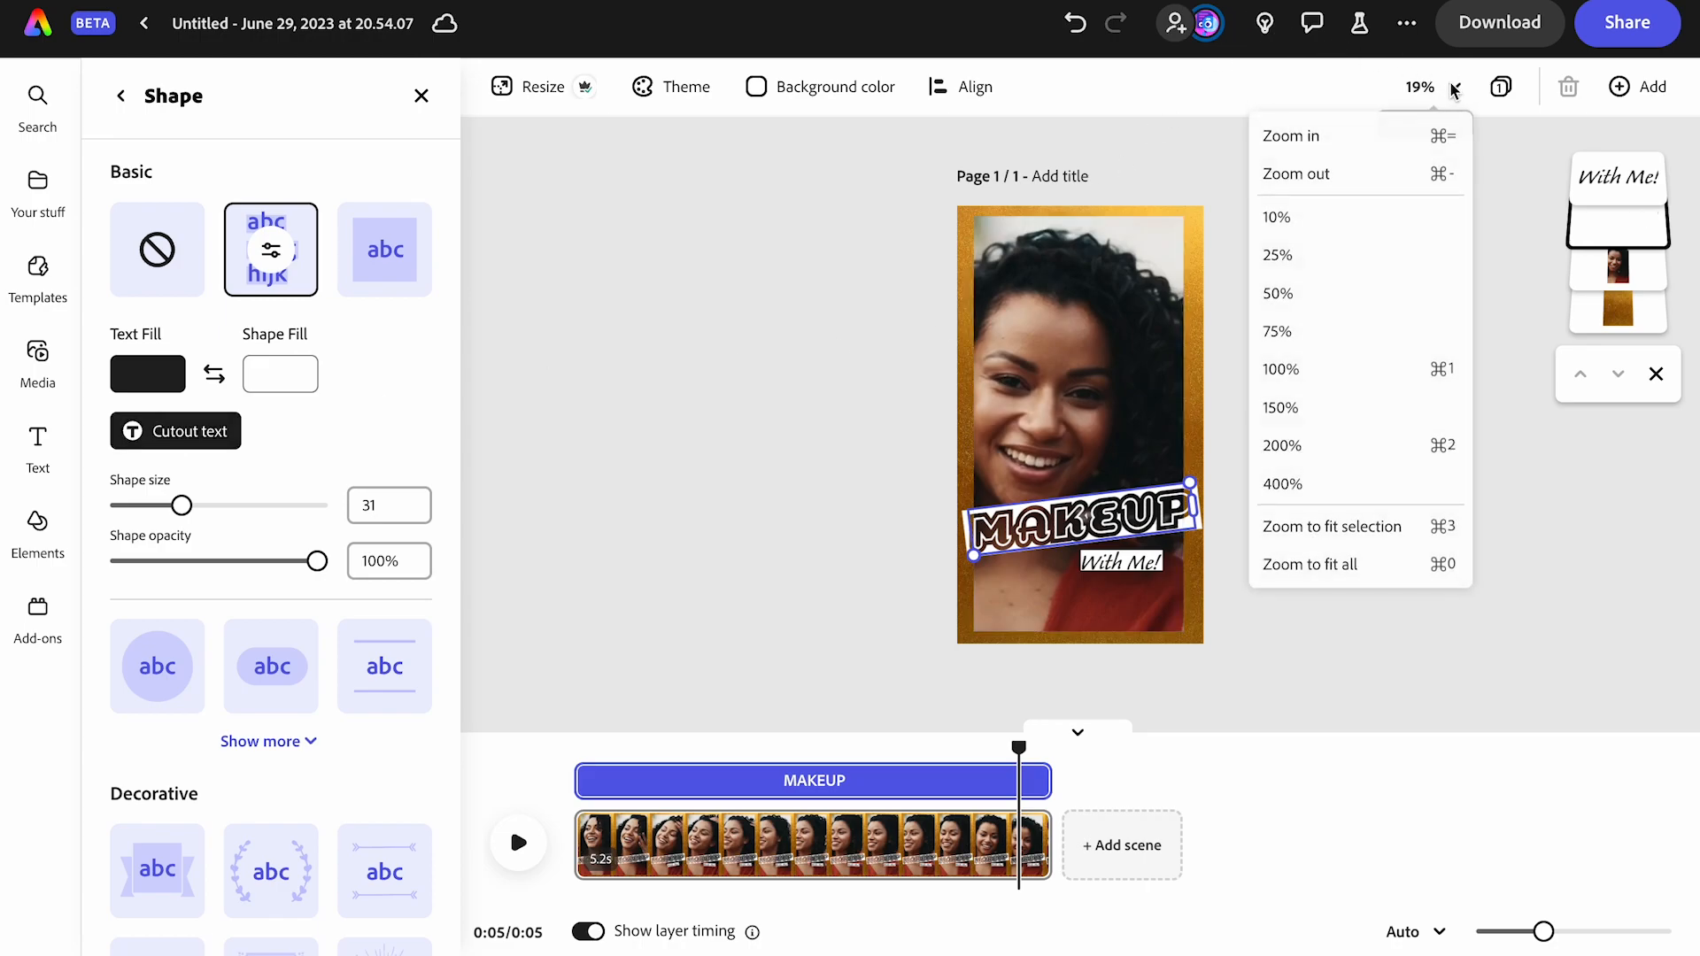
pyautogui.click(1359, 335)
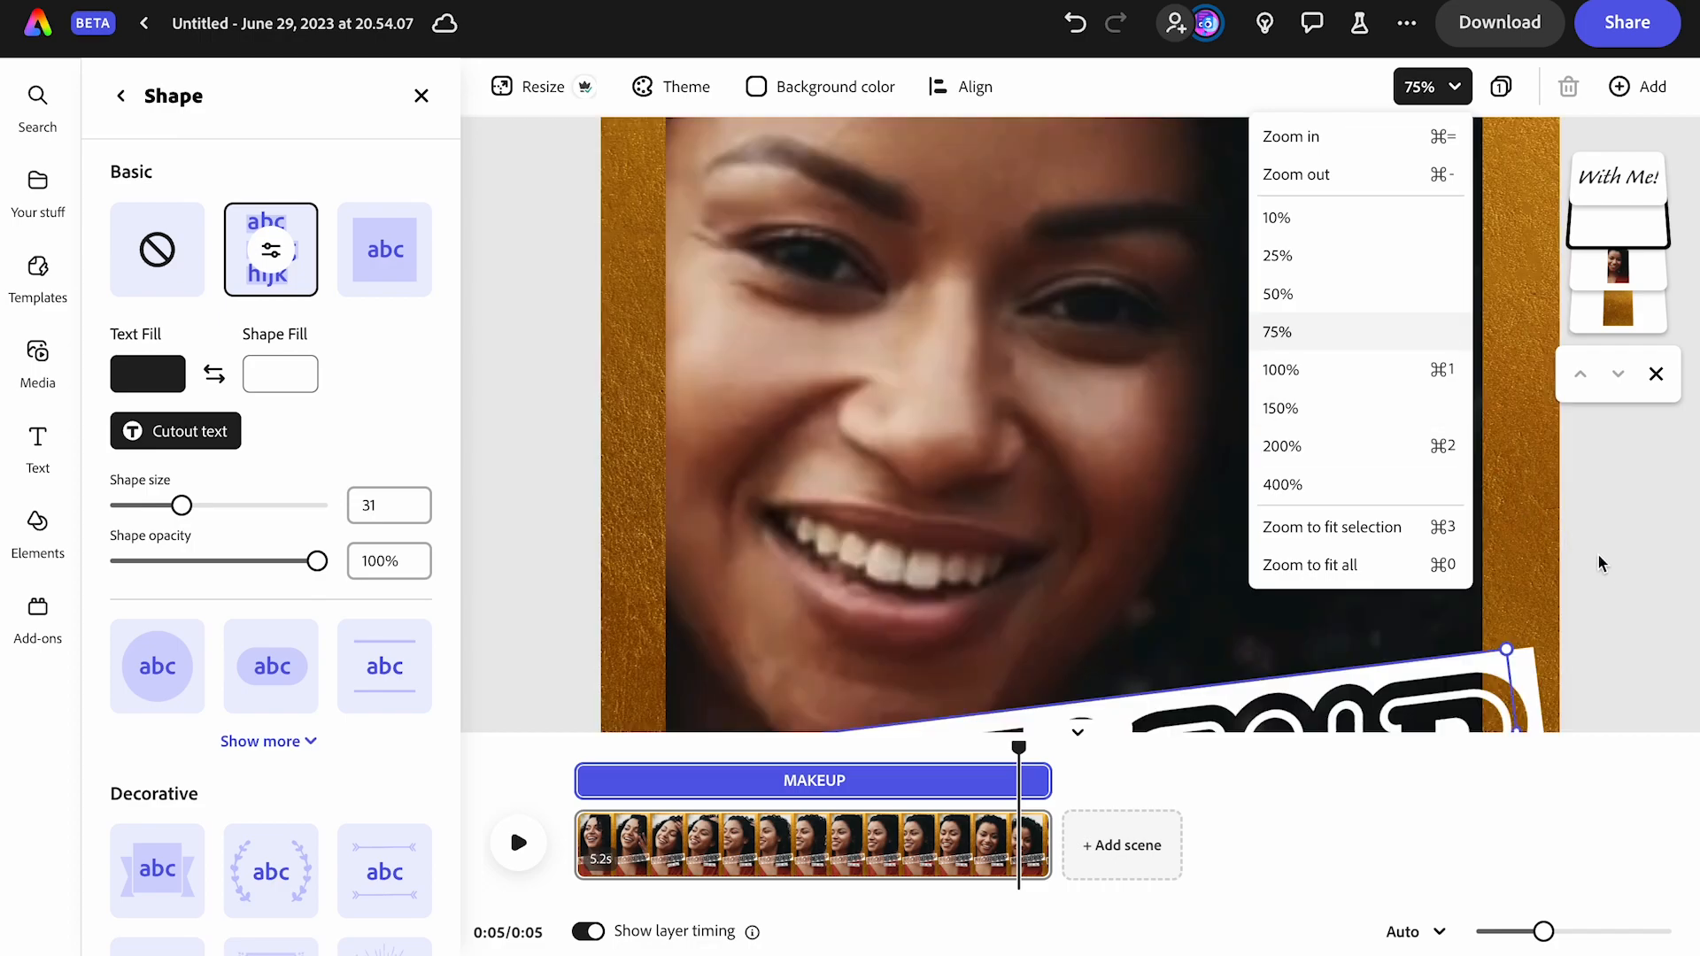
pyautogui.click(1316, 301)
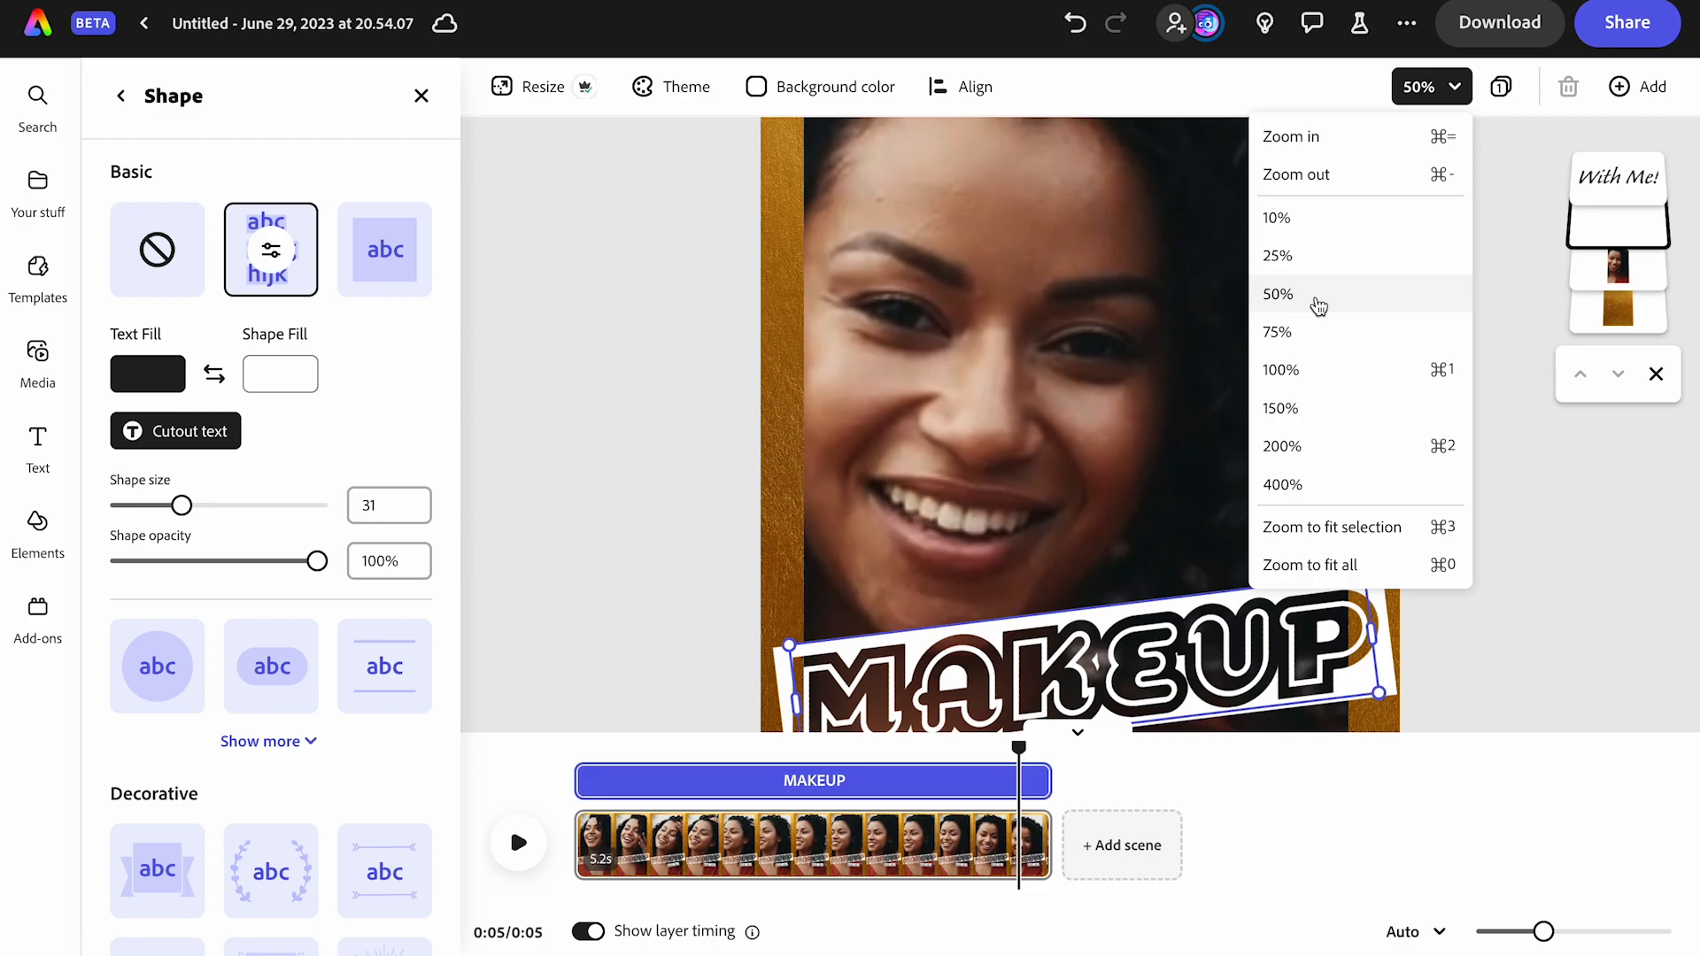
pyautogui.click(1500, 645)
pyautogui.scroll(-3, 1499, 645)
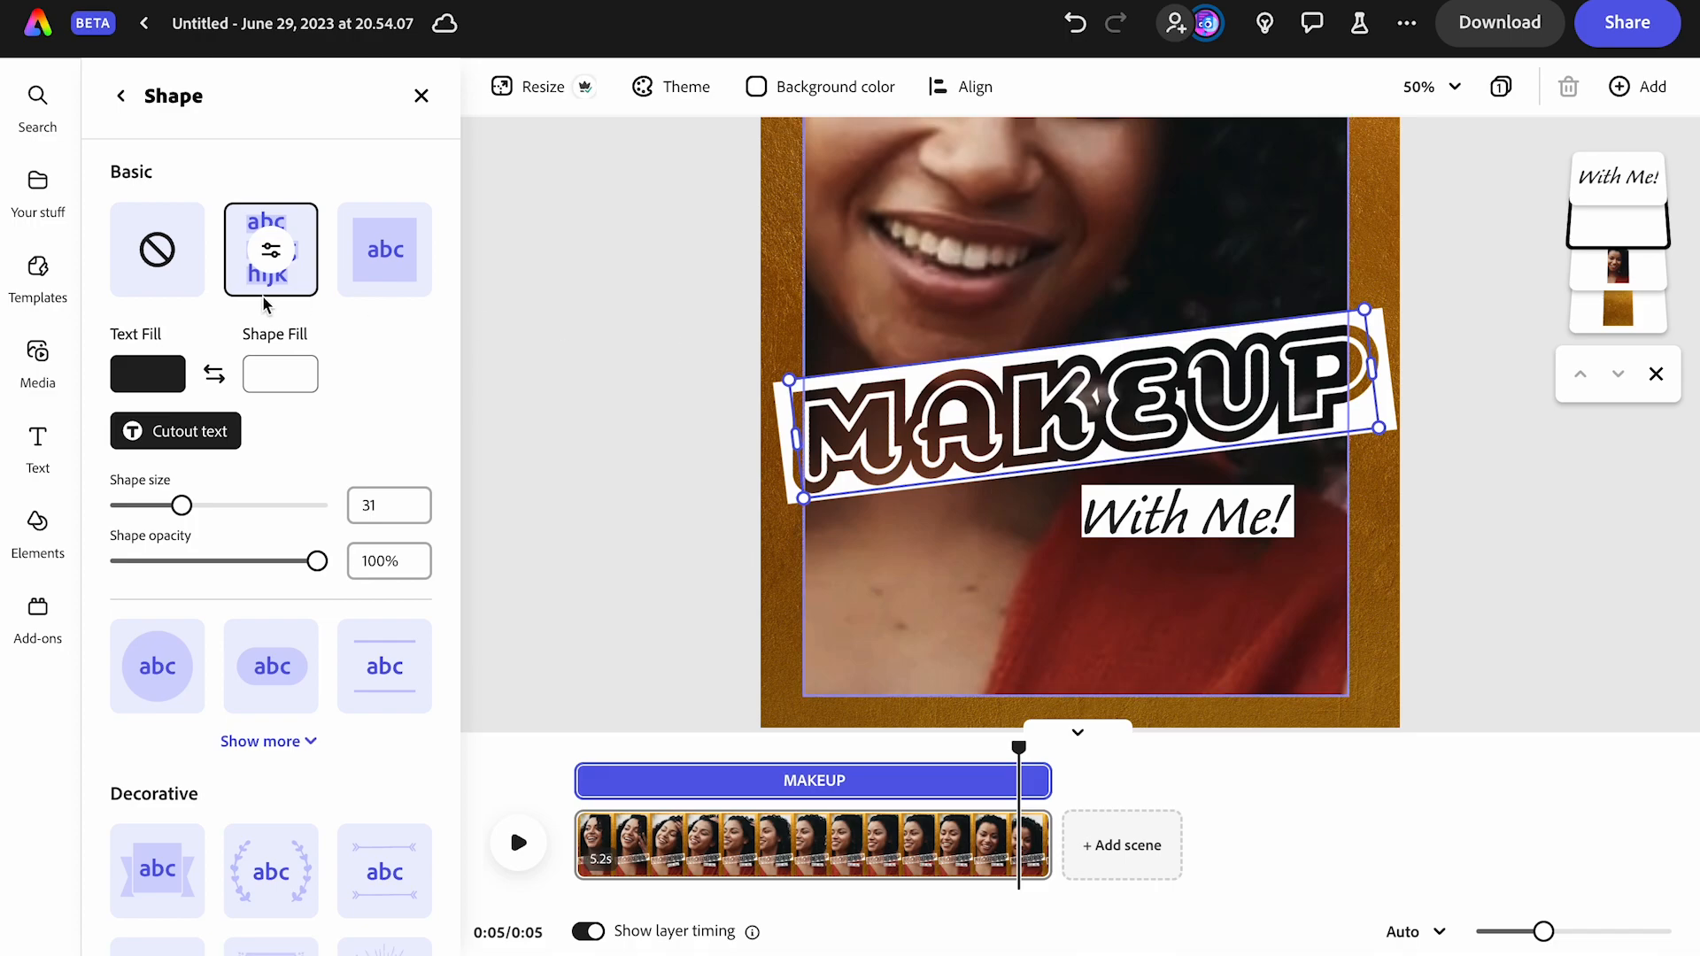
pyautogui.click(297, 372)
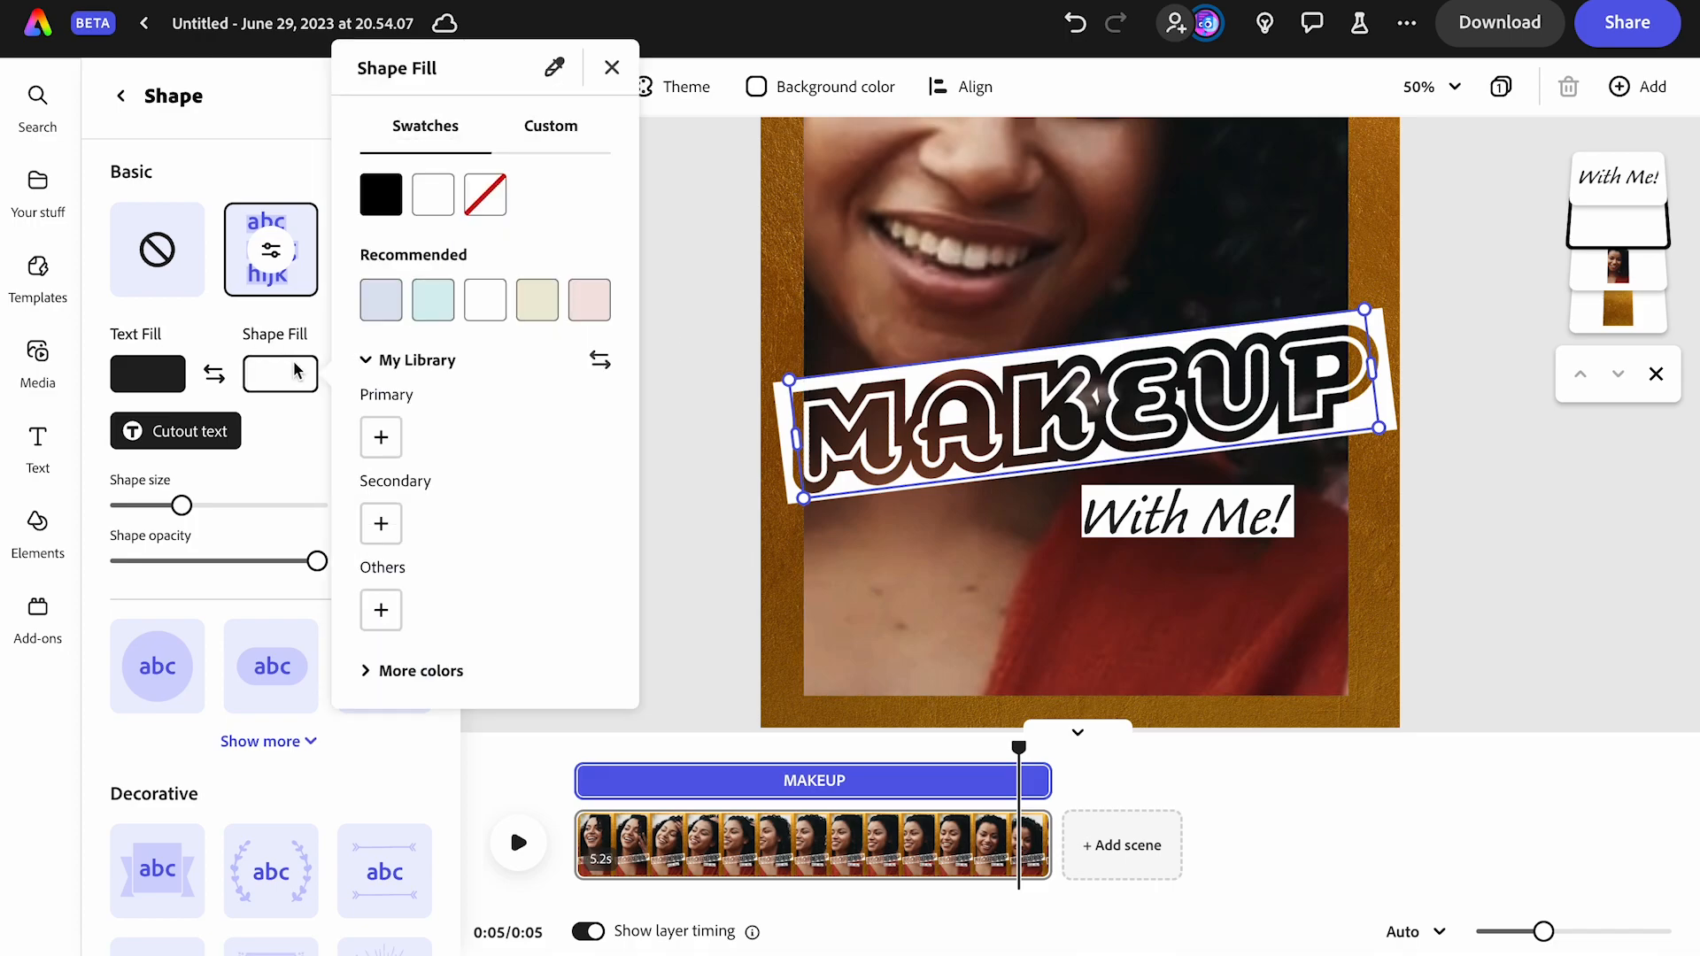
pyautogui.click(556, 65)
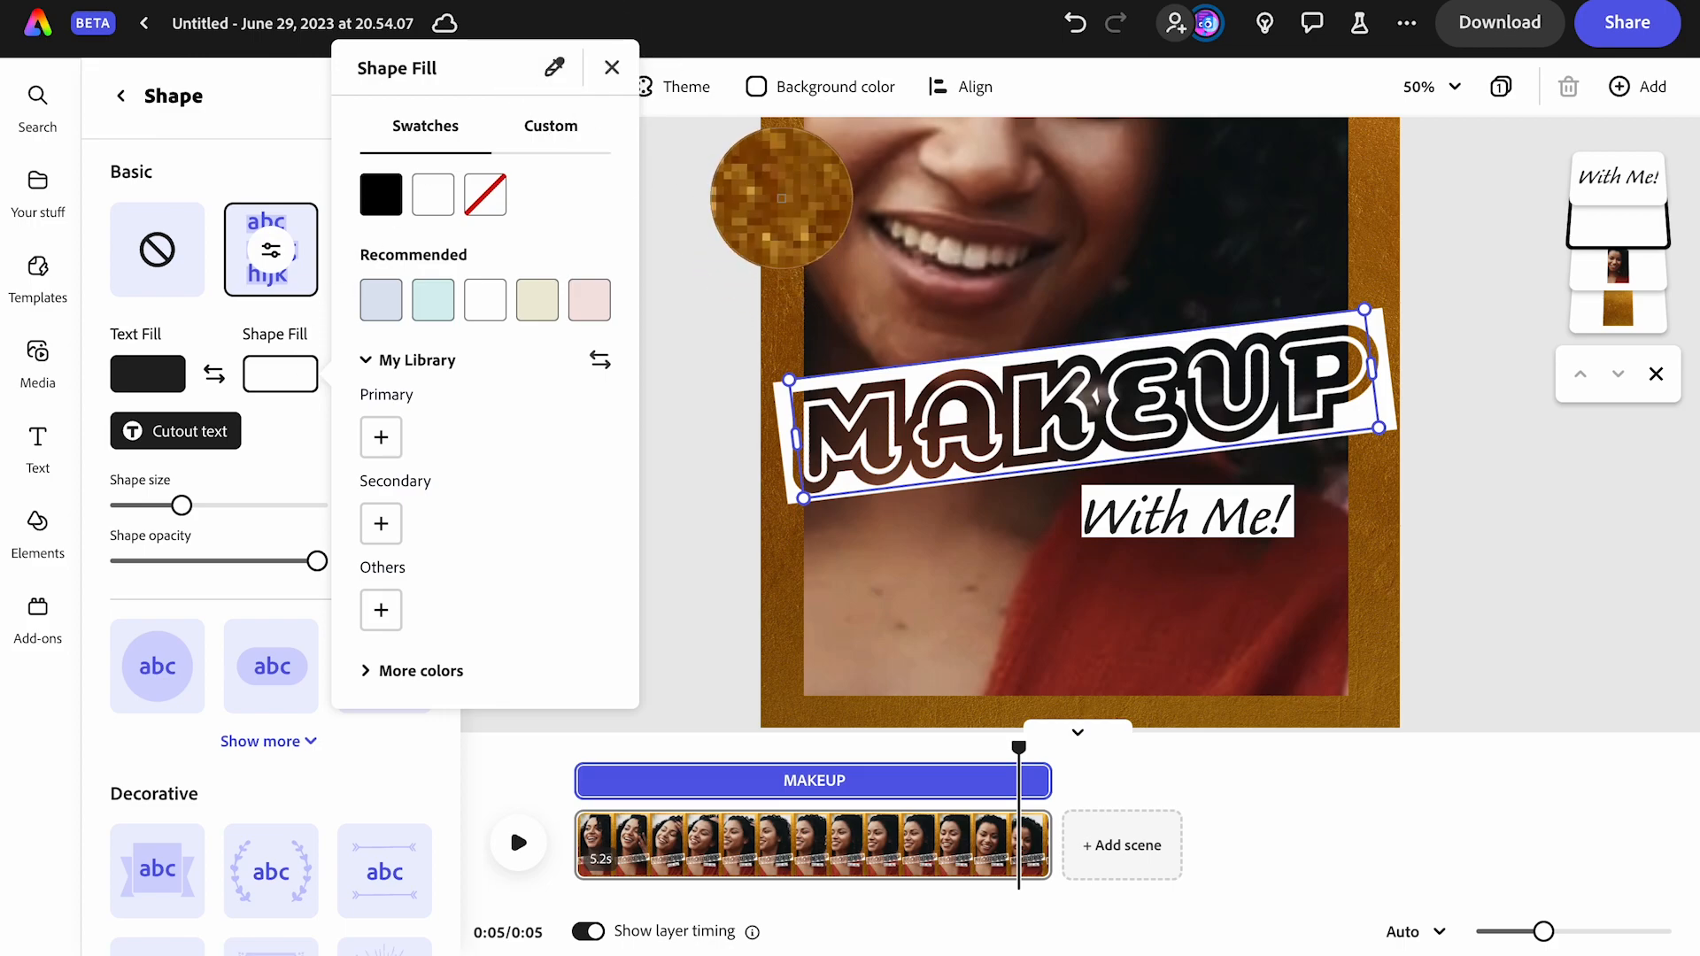
pyautogui.click(780, 198)
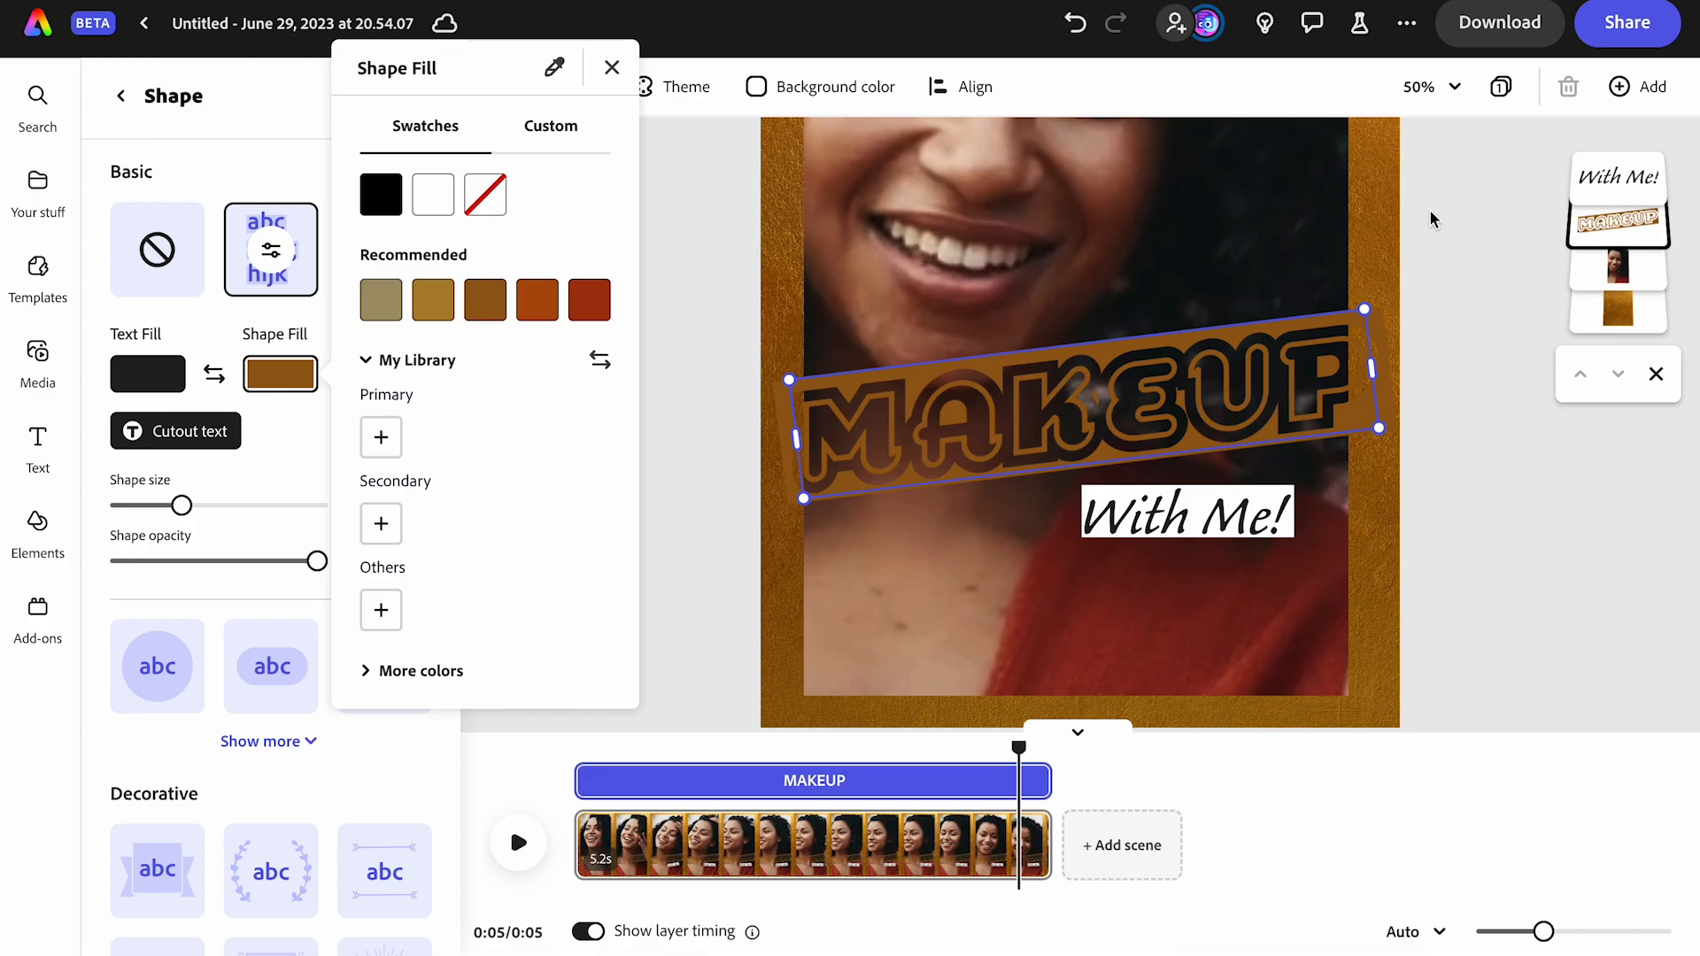
pyautogui.press('Escape')
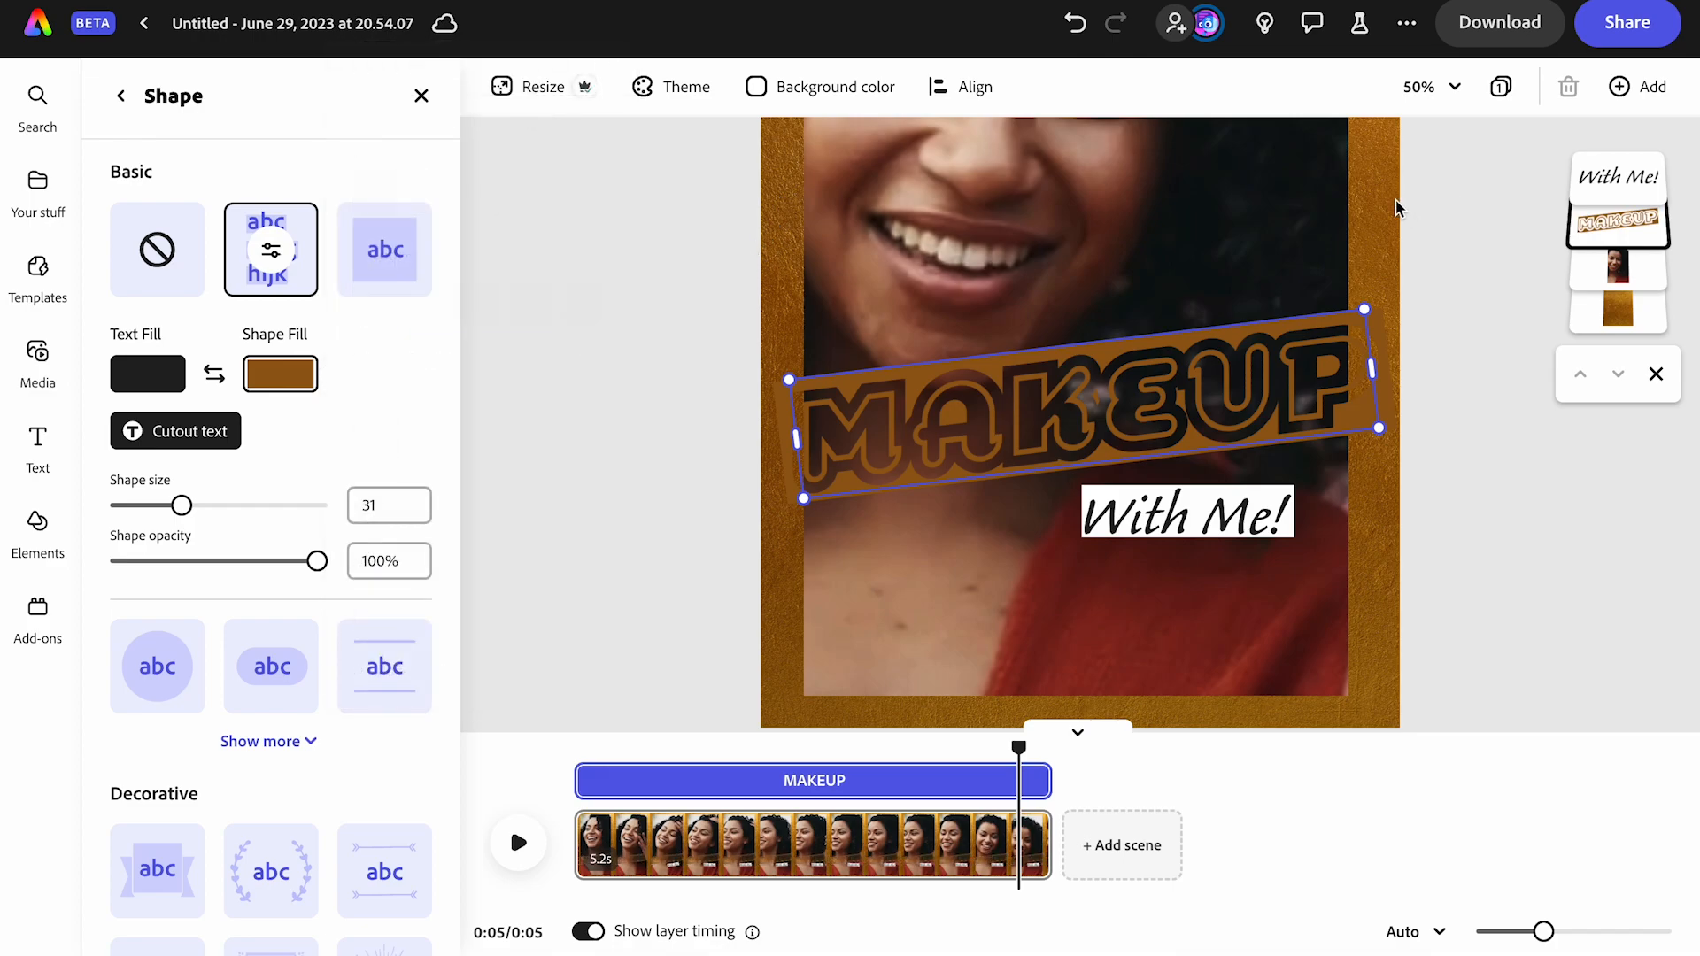
# Change the MAKEUP shape fill to the bright gold sampled from the background border's upper right corner, and deselect the text
pyautogui.click(1453, 88)
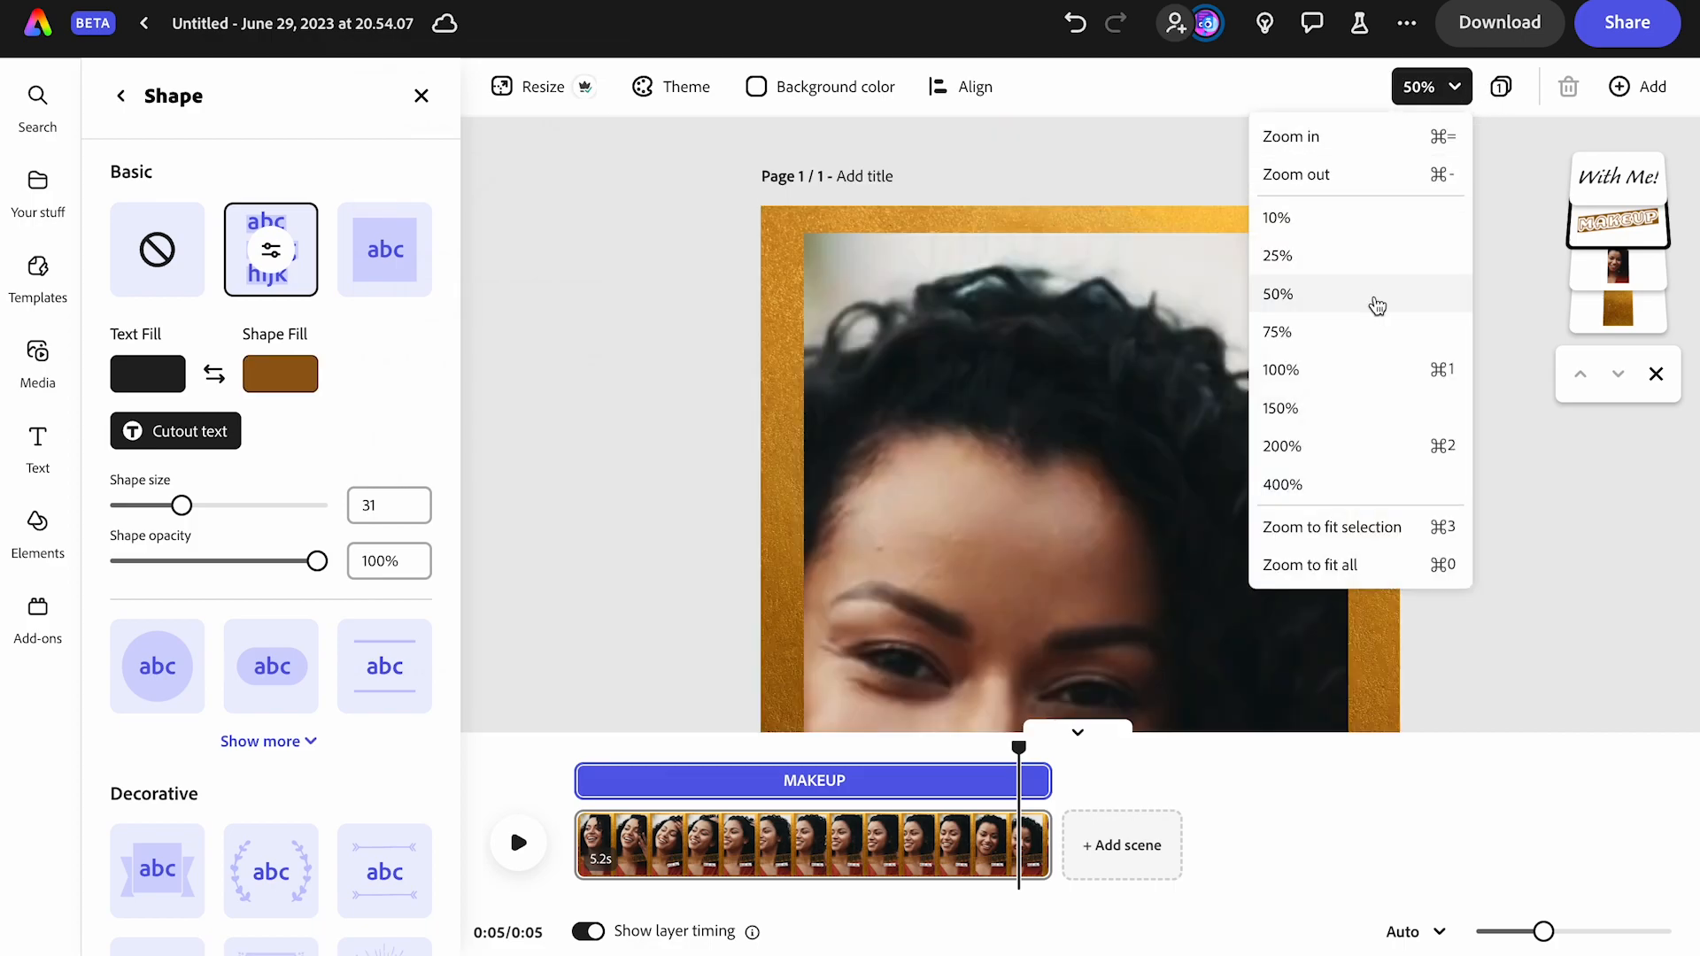
pyautogui.click(1371, 256)
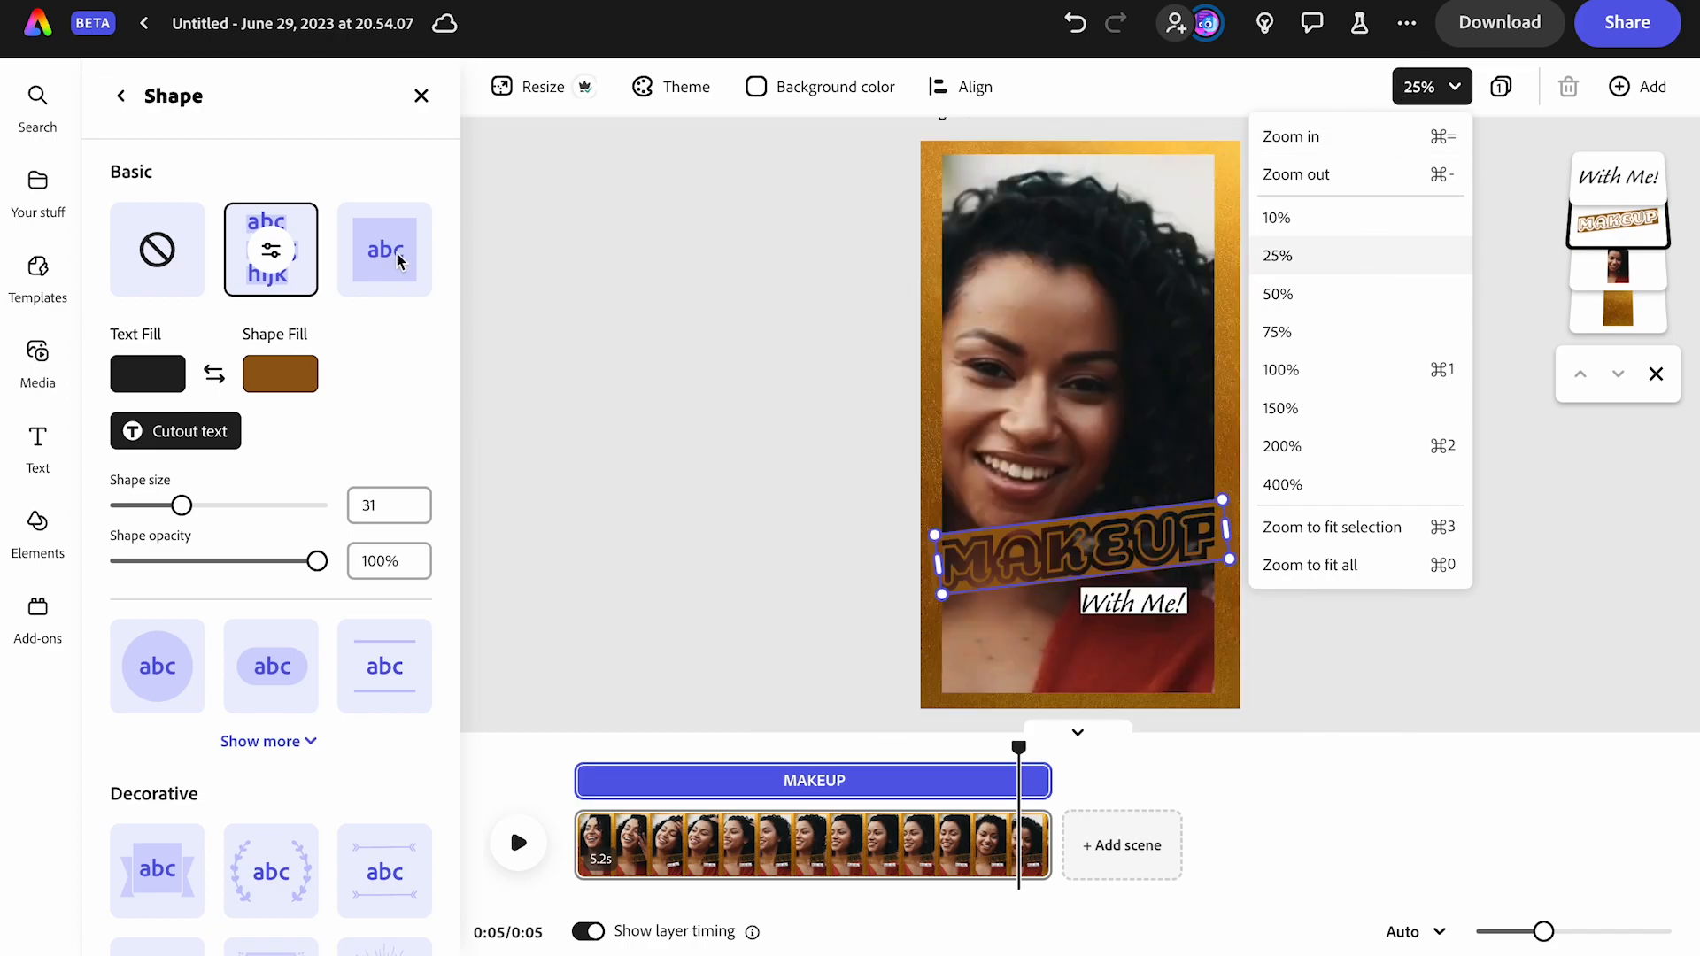
pyautogui.click(300, 383)
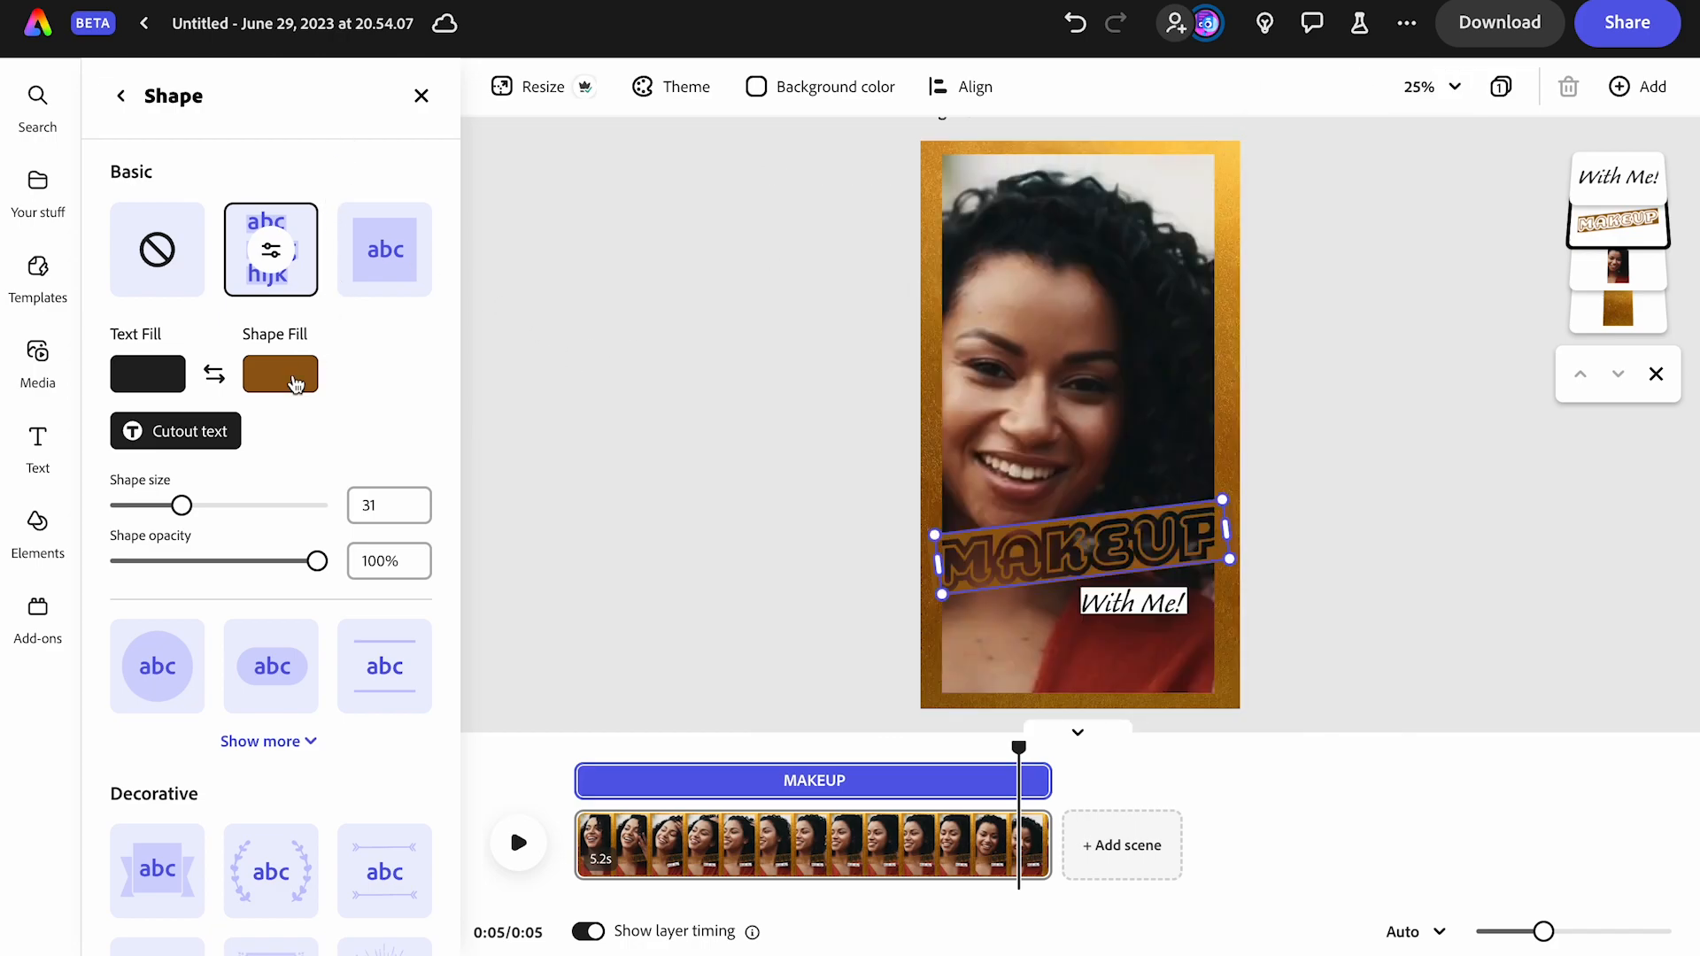
pyautogui.click(292, 365)
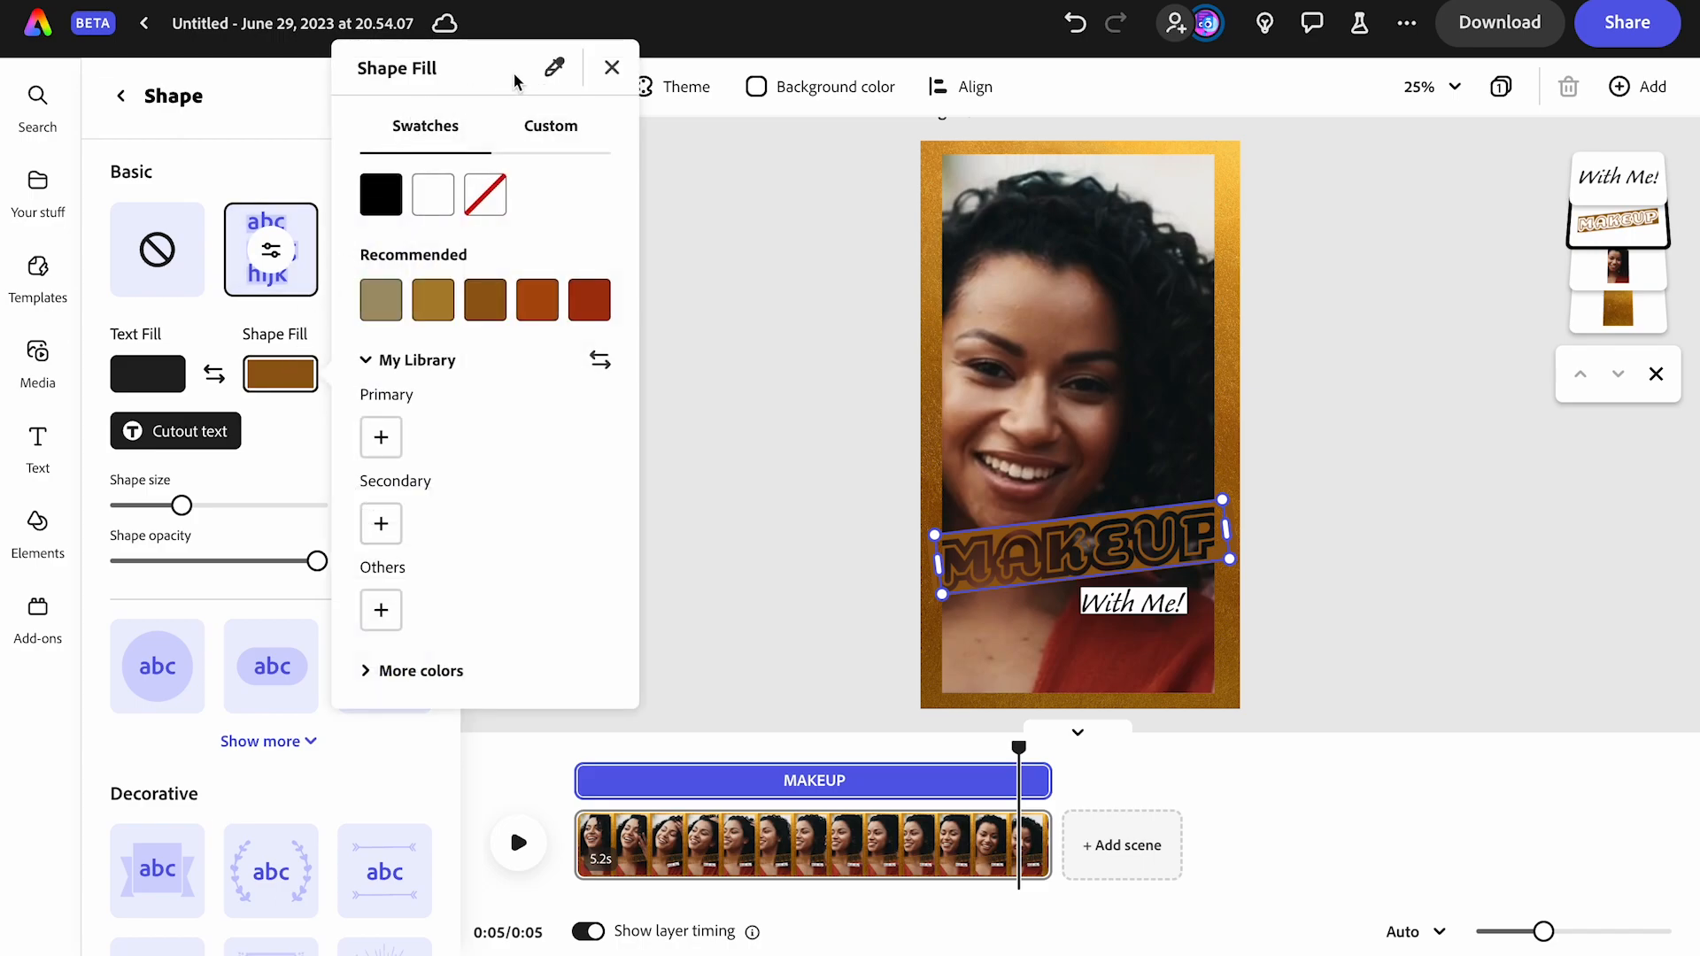
pyautogui.click(550, 71)
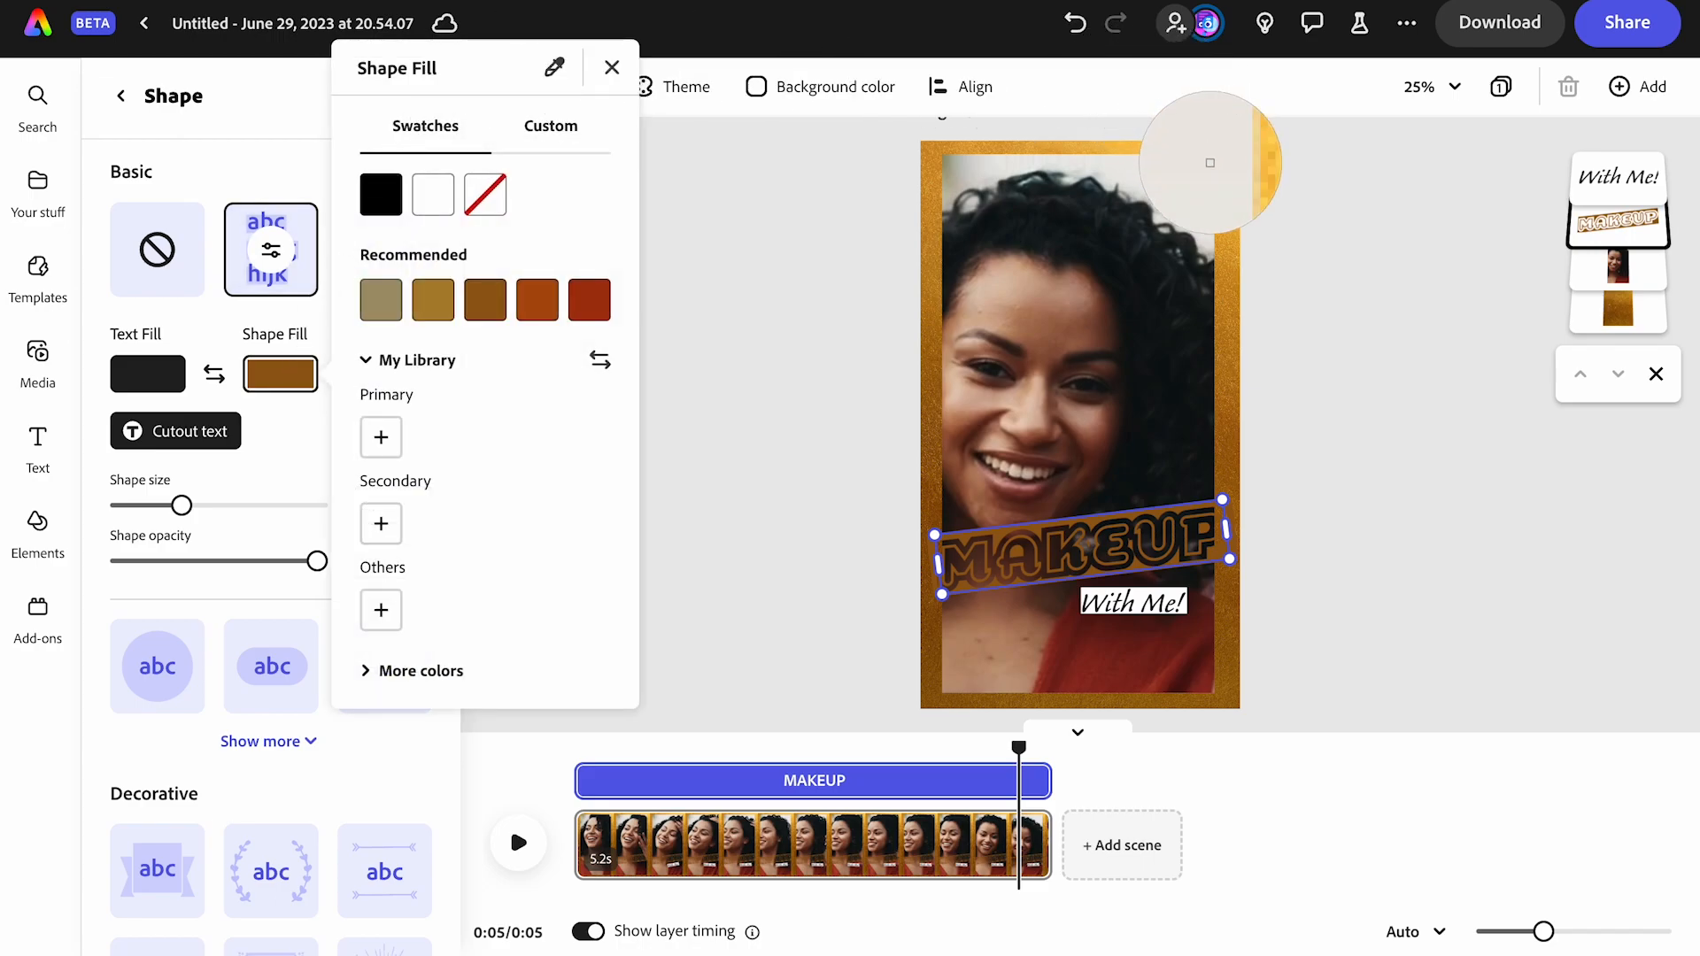
pyautogui.click(1221, 170)
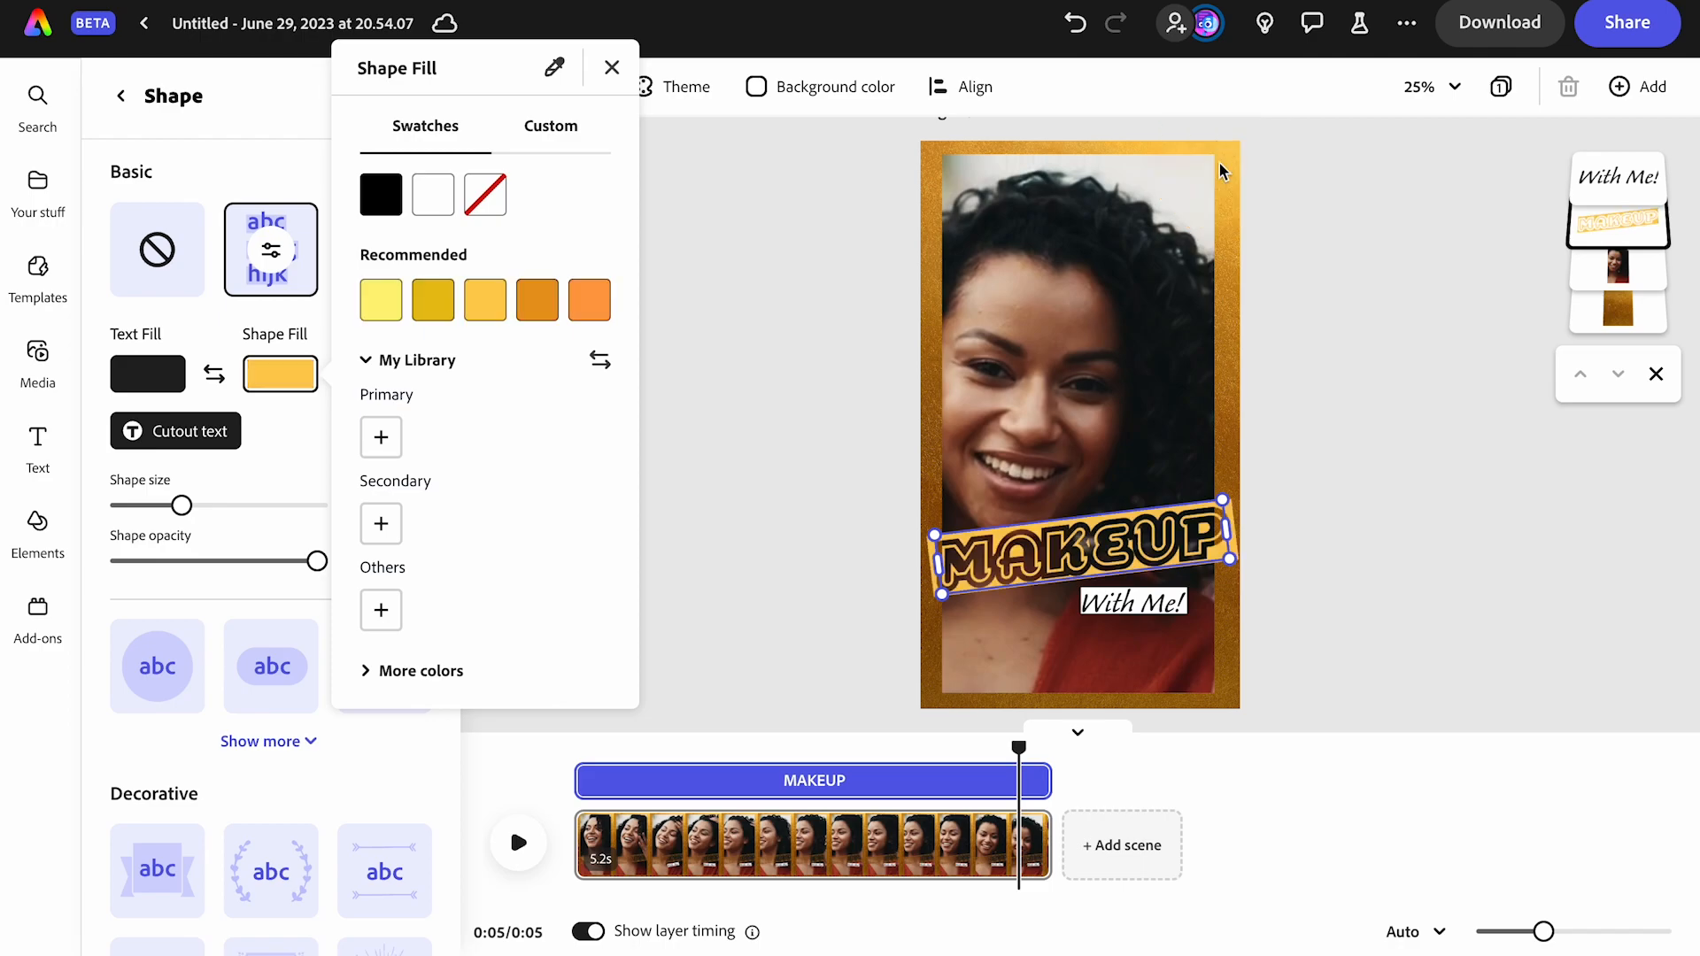
pyautogui.click(1303, 401)
pyautogui.click(1302, 392)
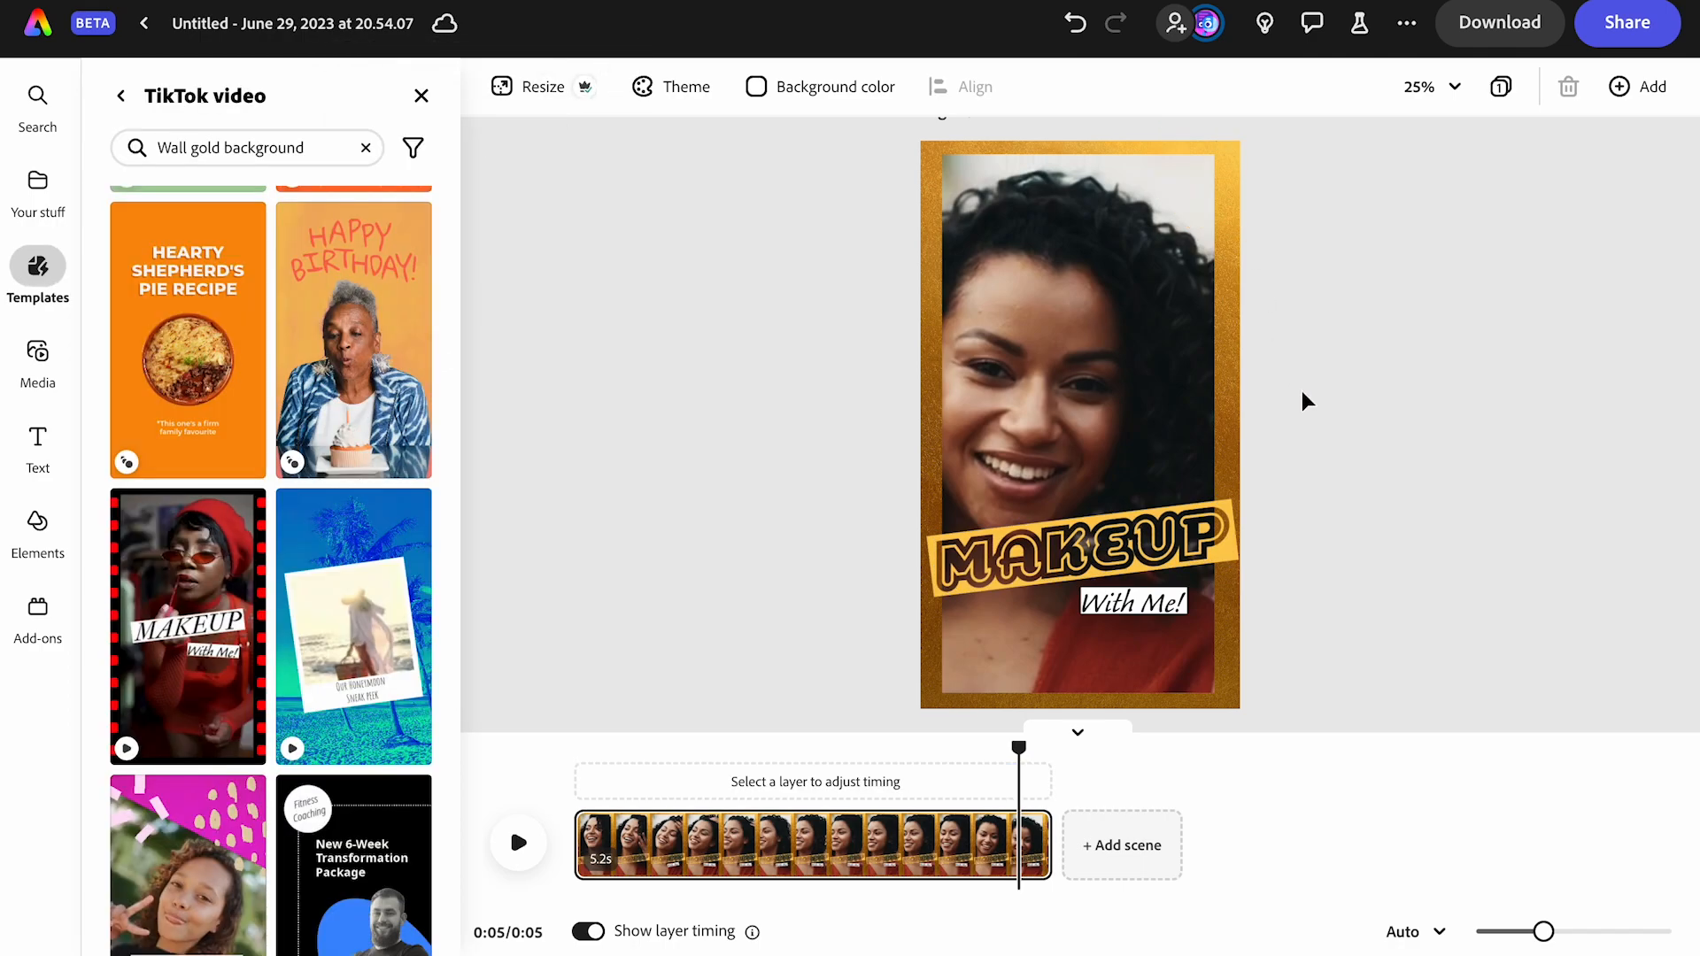
# Replace the MAKEUP text with "GURLZ"
pyautogui.click(1139, 617)
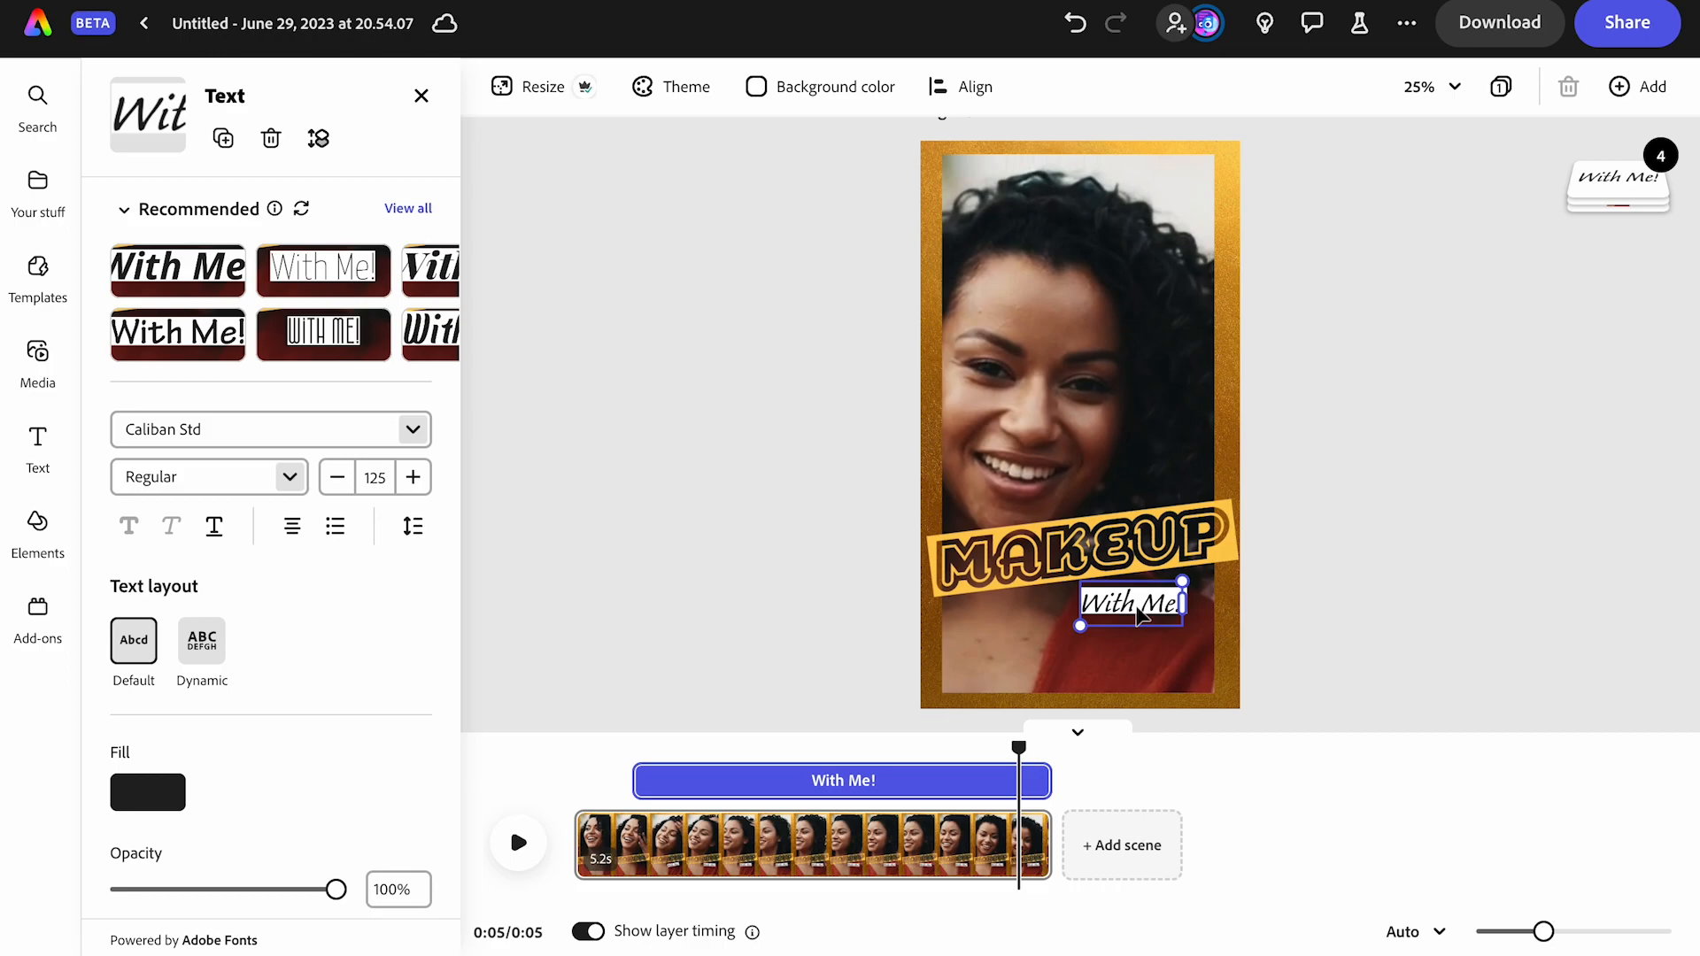
pyautogui.click(1125, 550)
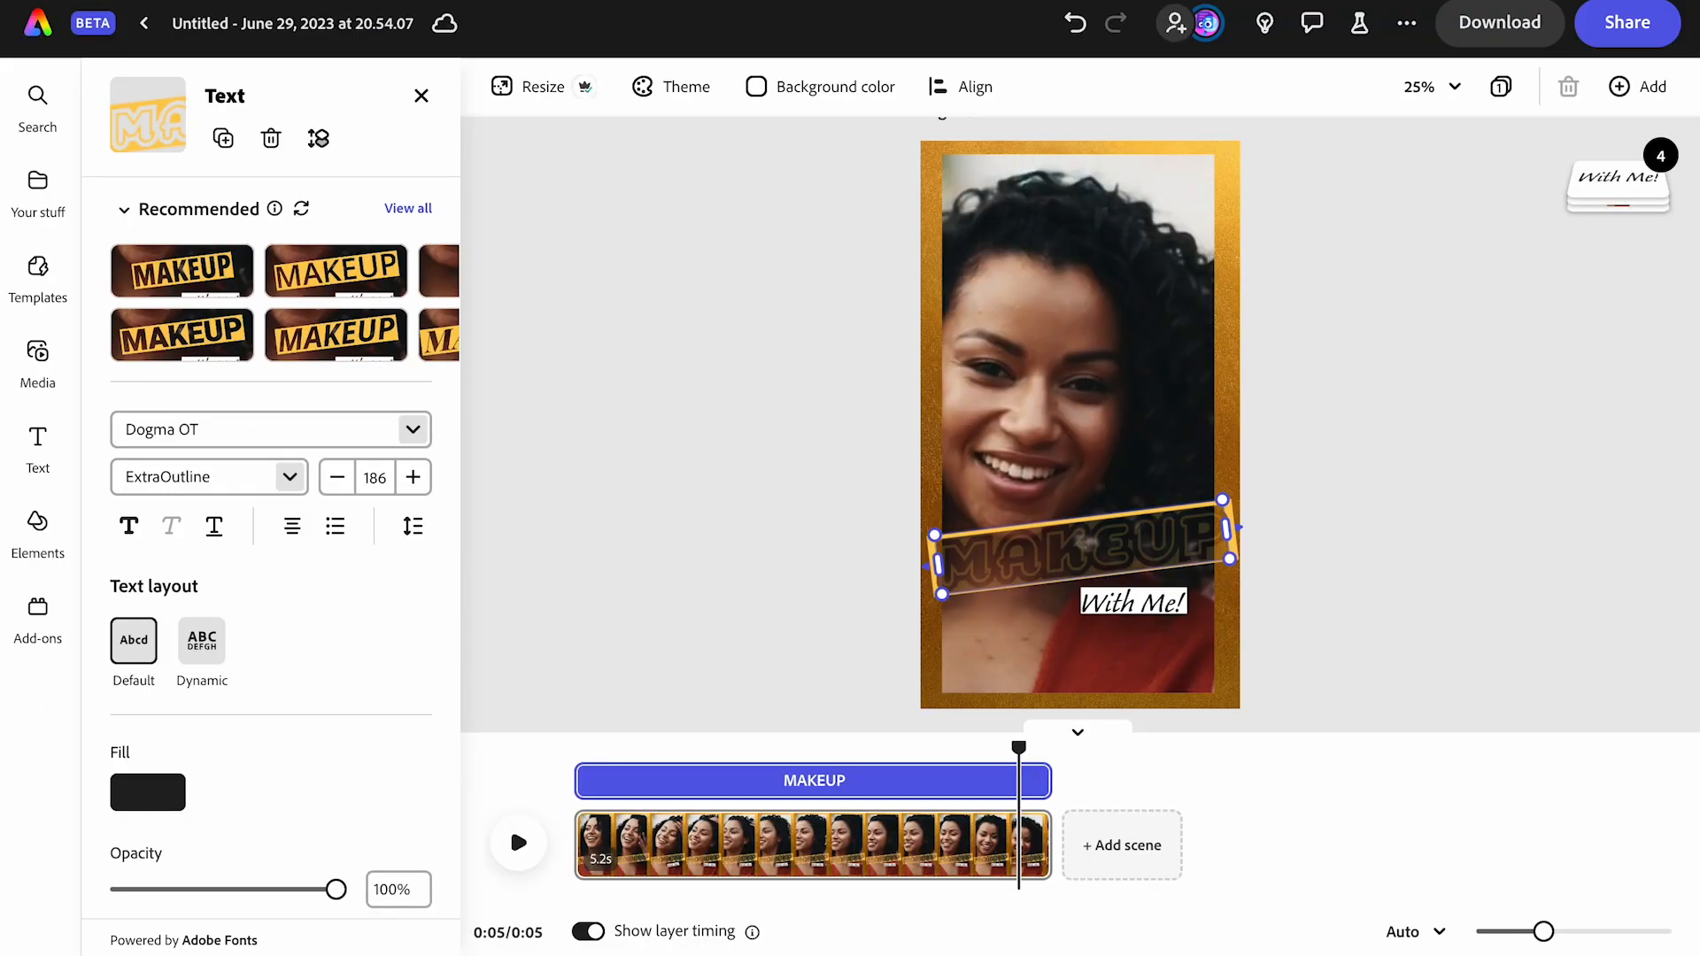
pyautogui.press('super+shift+f')
pyautogui.press('super+shift+f')
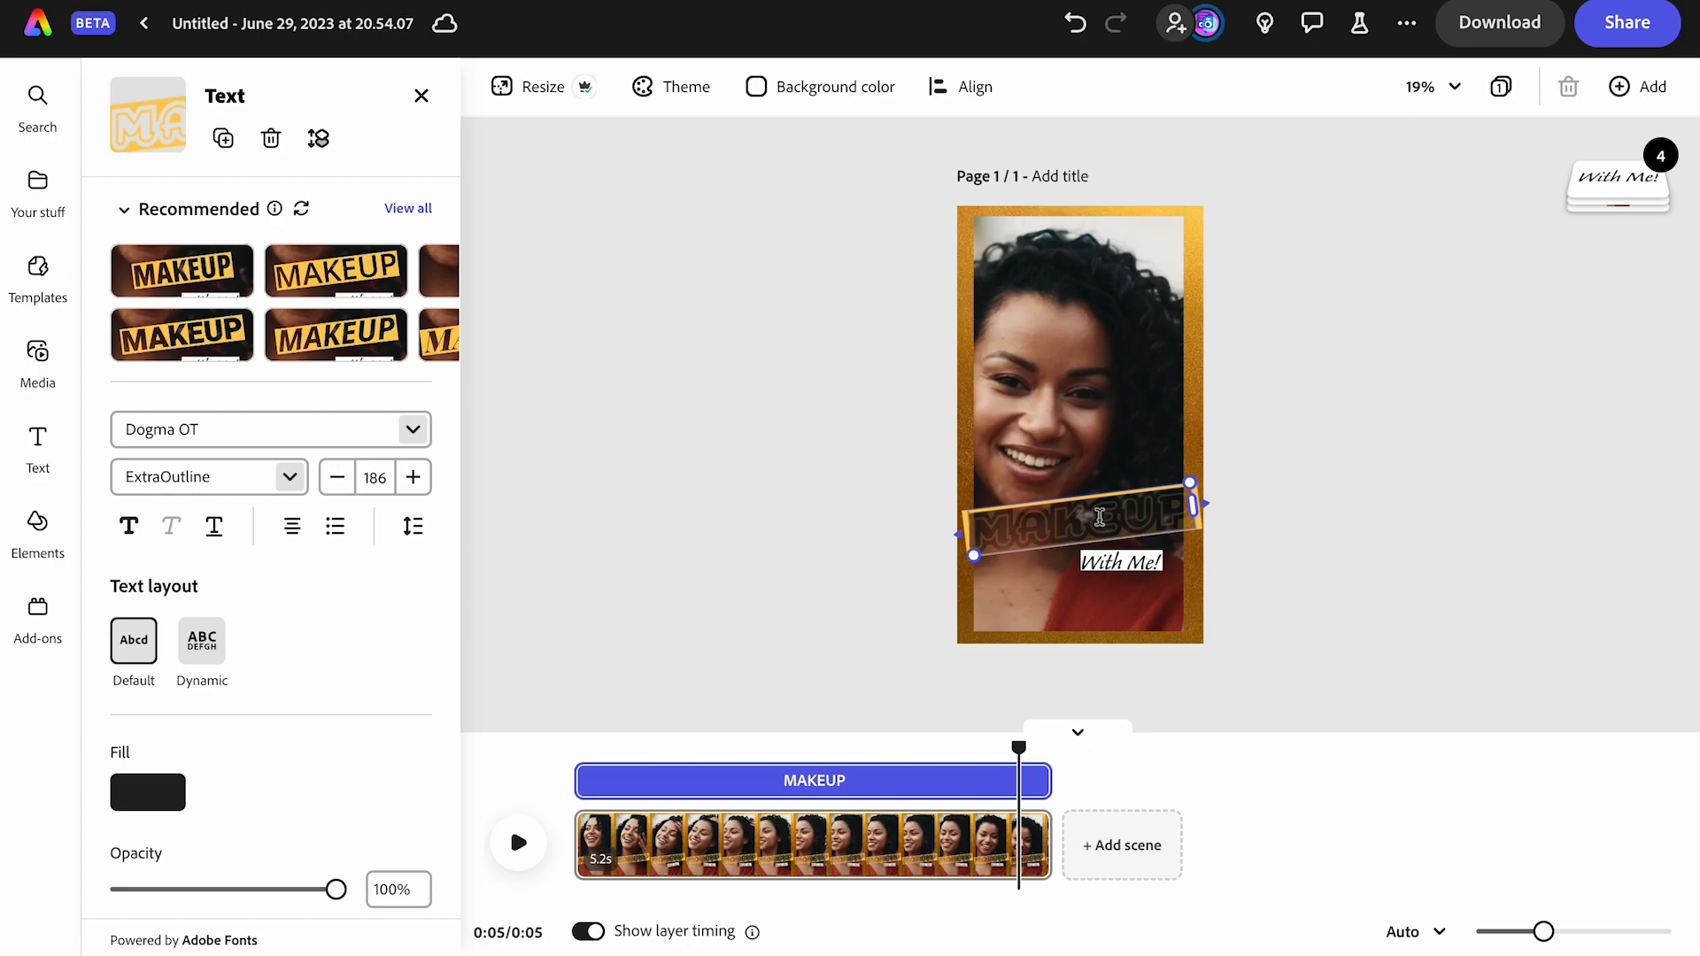
pyautogui.write('G')
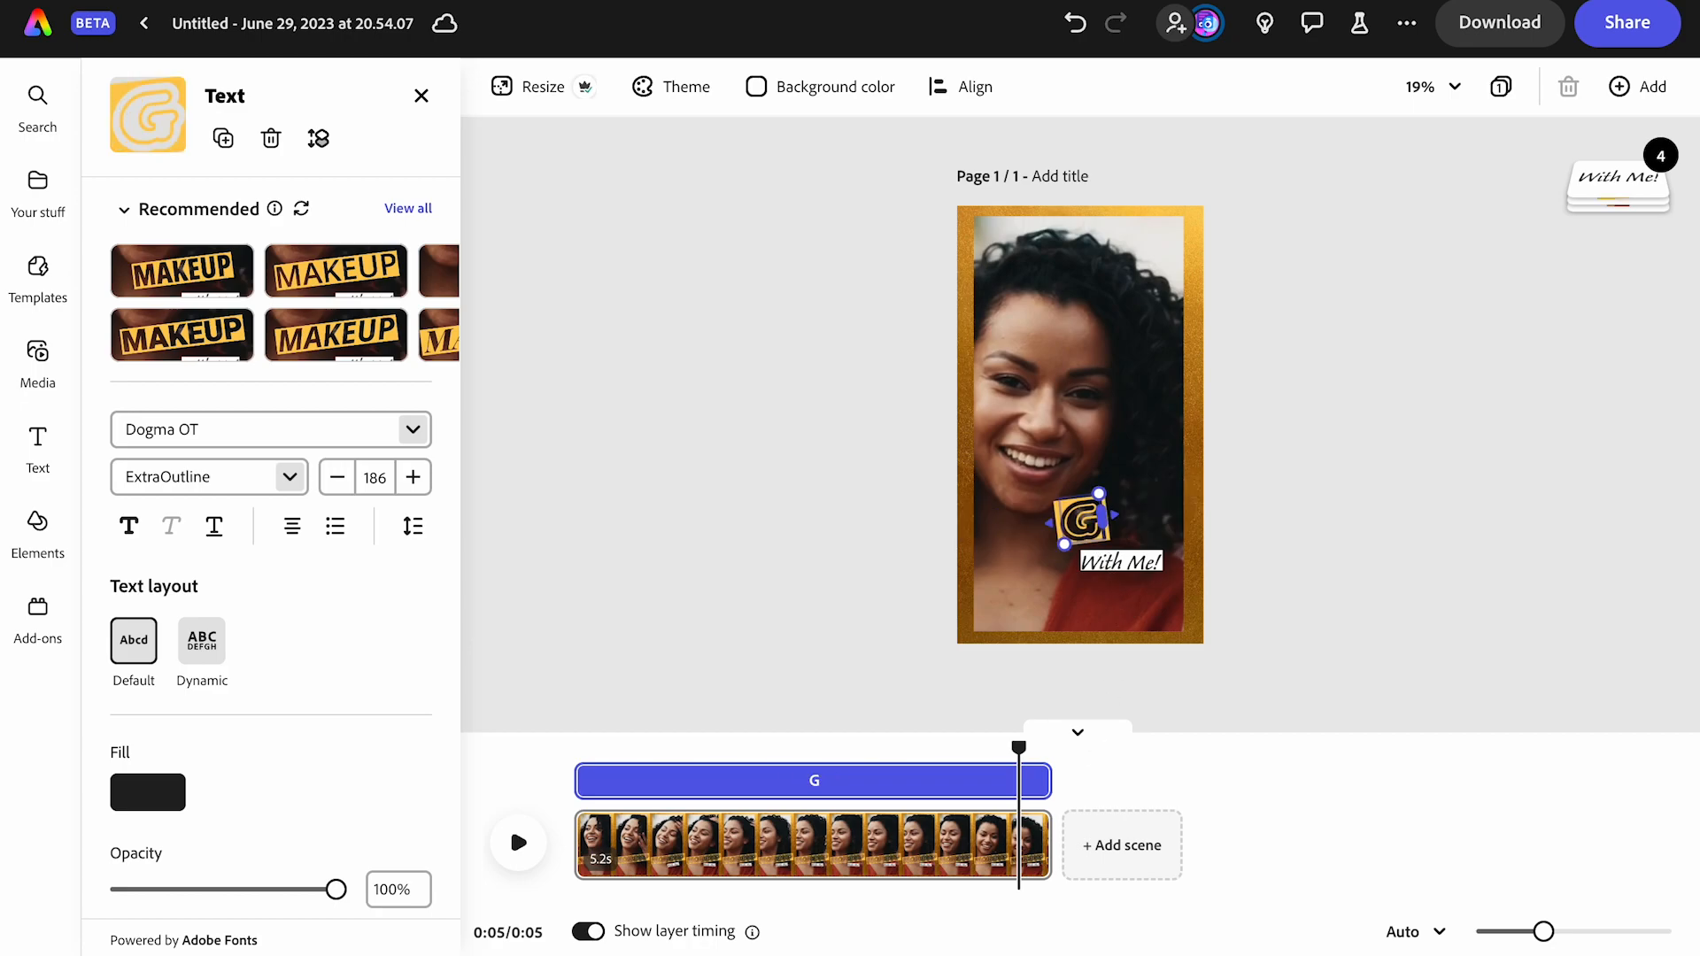
pyautogui.write('ur')
pyautogui.press('BackSpace')
pyautogui.press('BackSpace')
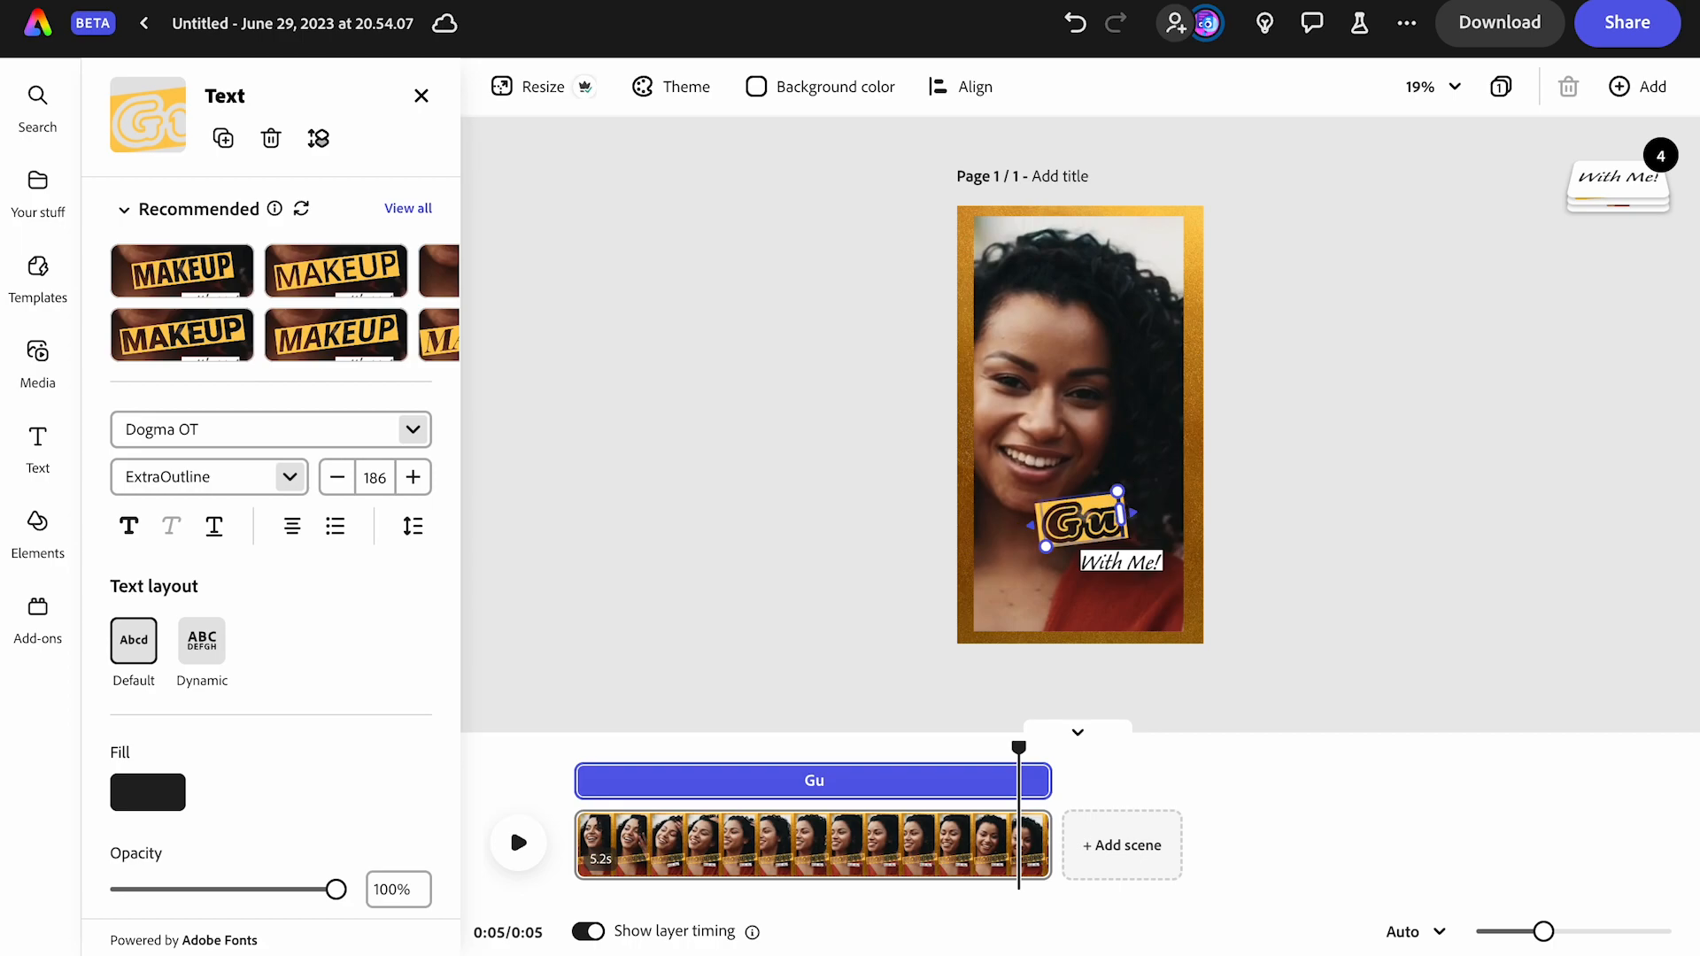
pyautogui.write('ur')
pyautogui.press('BackSpace')
pyautogui.press('BackSpace')
pyautogui.write('URLS')
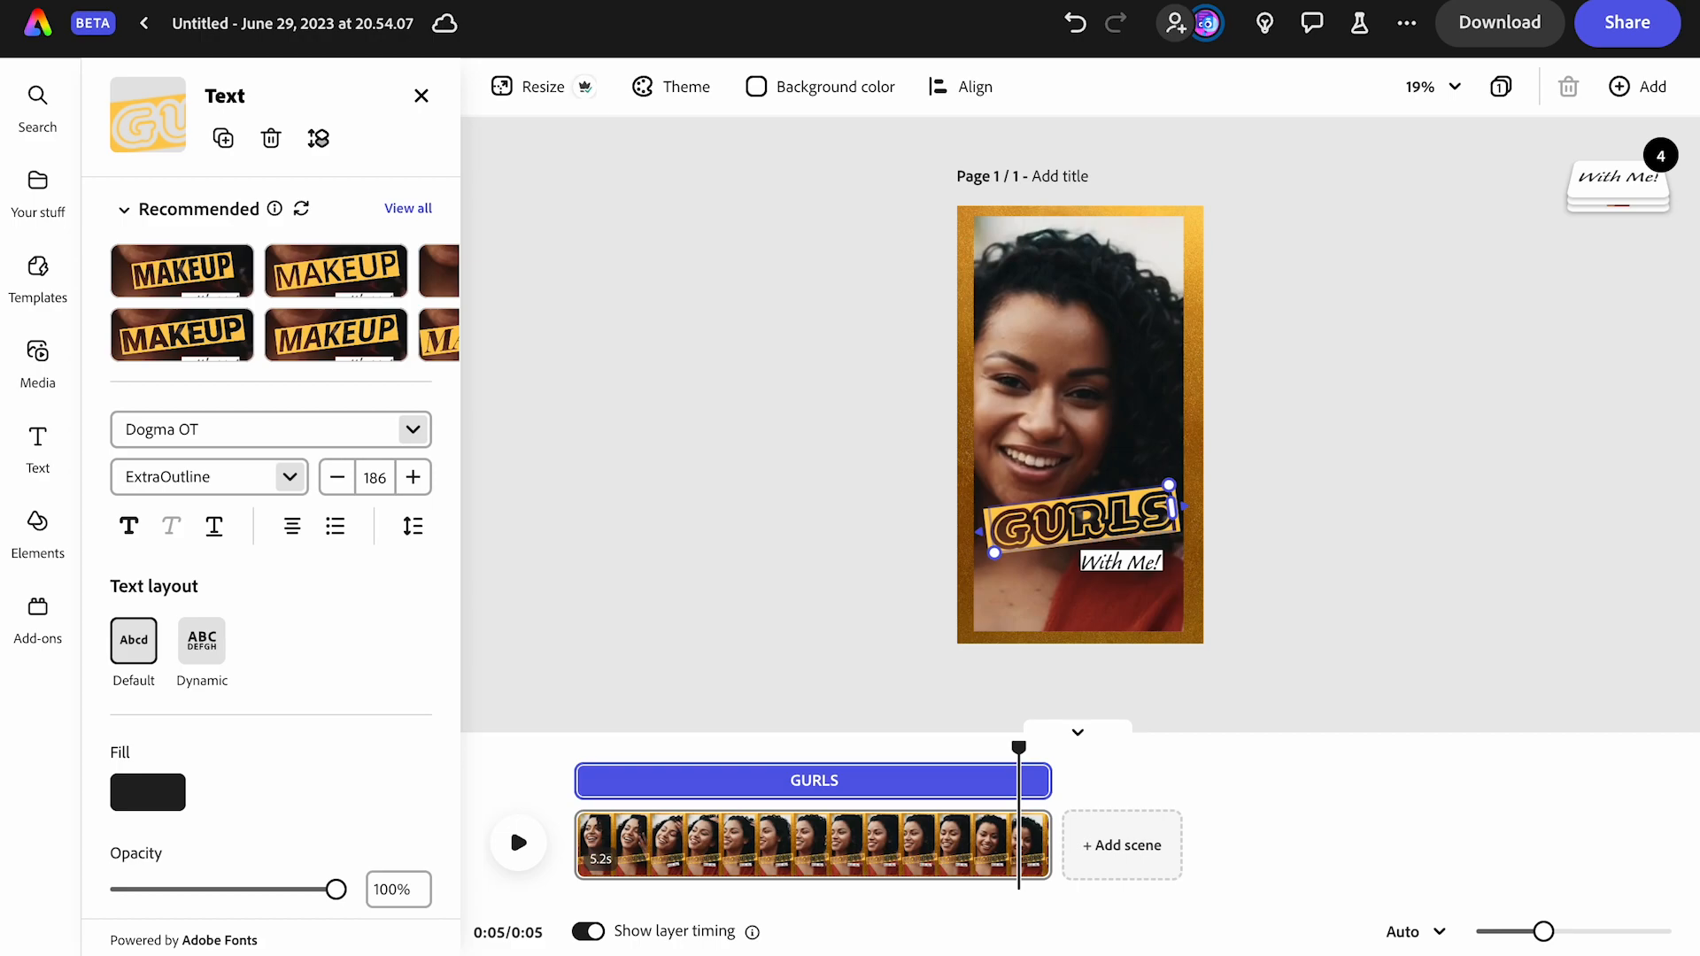
pyautogui.press('BackSpace')
pyautogui.write('Z')
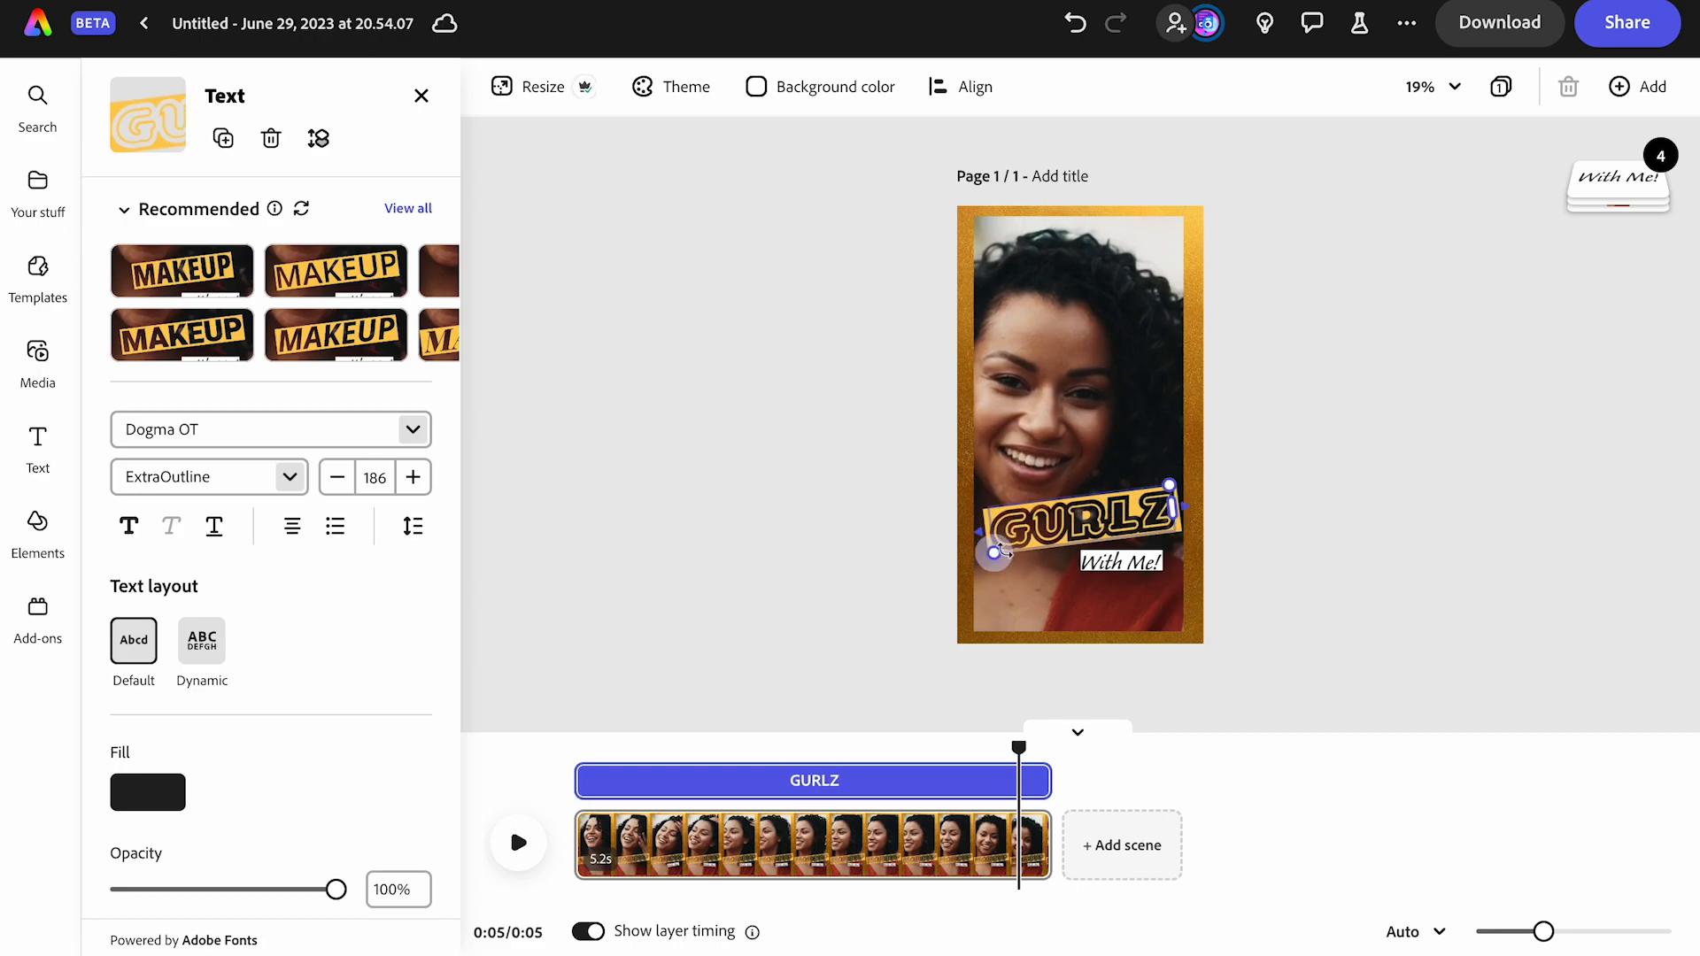
# Enlarge the GURLZ text to size 223 so its banner nearly spans the full width of the gold frame
pyautogui.moveTo(978, 567); pyautogui.dragTo(981, 627)
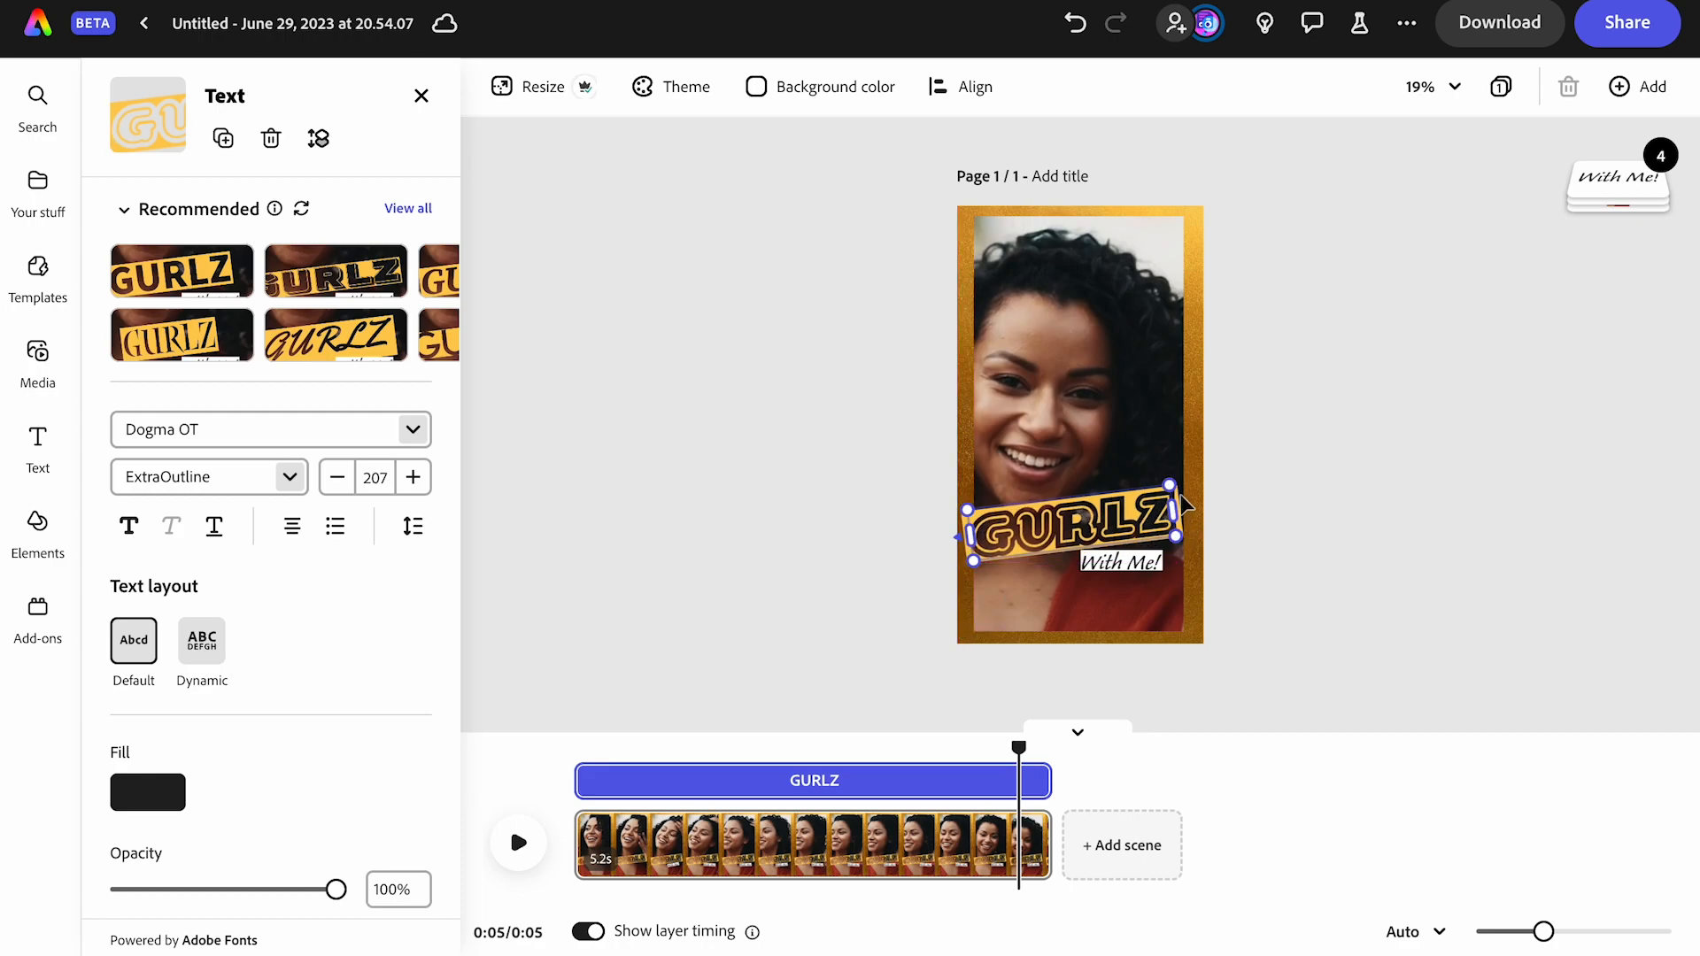
pyautogui.moveTo(1169, 485); pyautogui.dragTo(1187, 469)
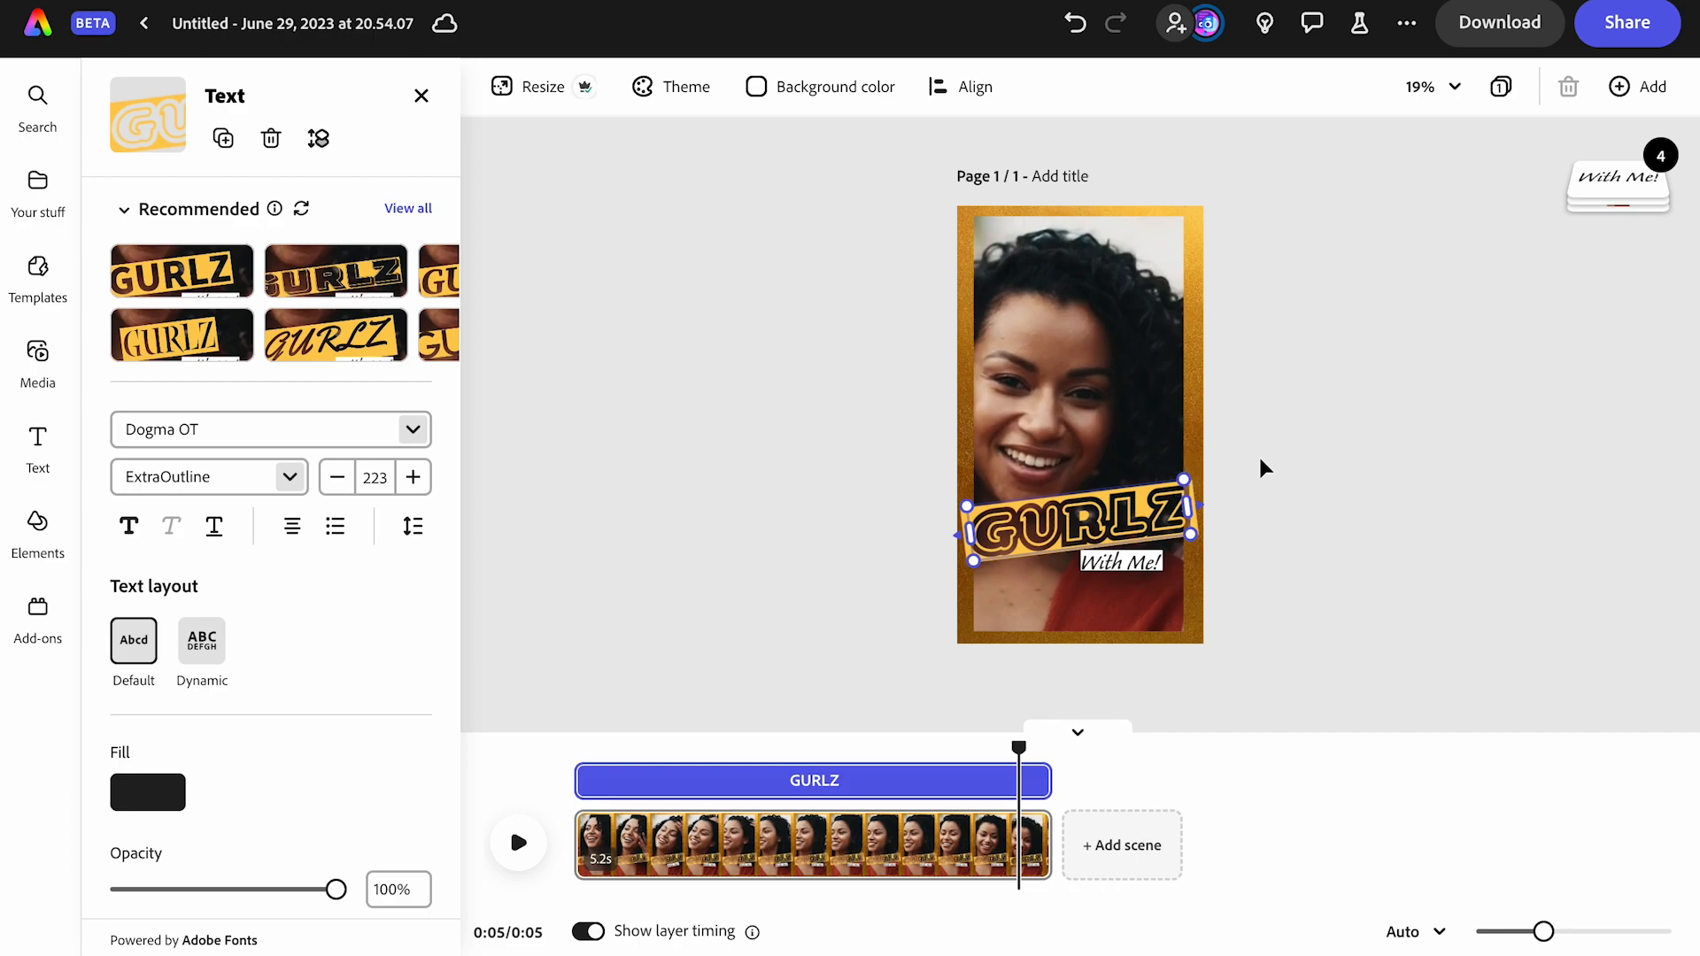
# Replace the "With Me!" text below GURLZ with "CURLZ"
pyautogui.click(1148, 574)
pyautogui.doubleClick(1142, 564)
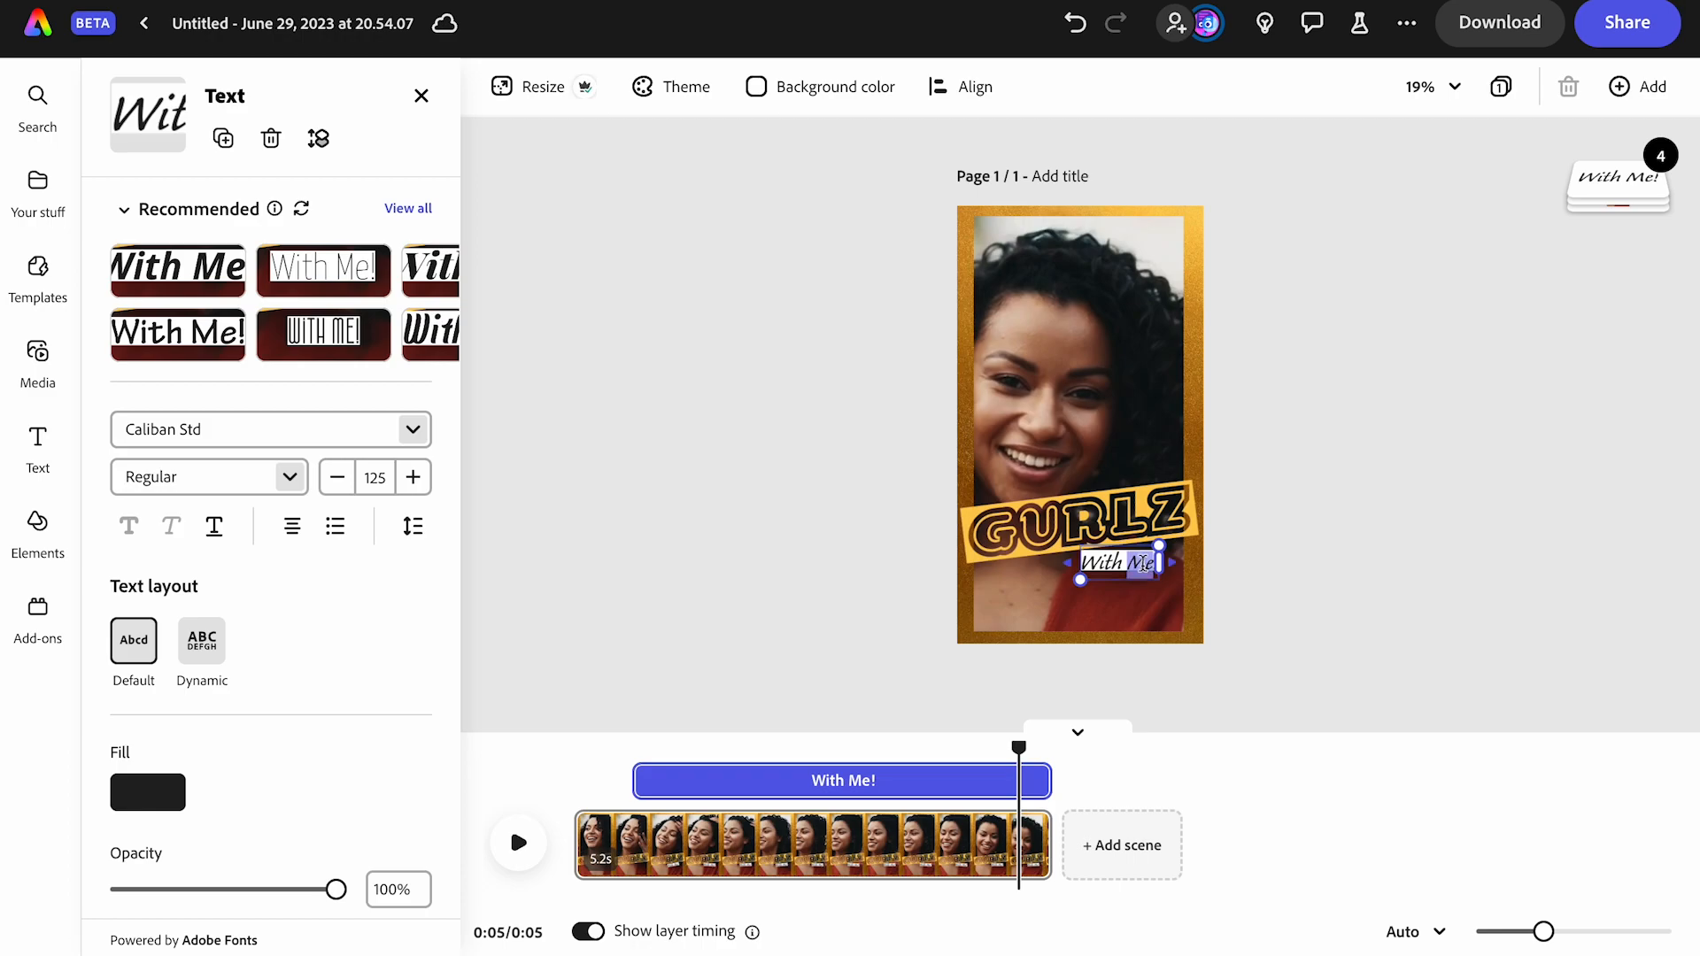
pyautogui.write('A')
pyautogui.hotkey('ctrl', 'a')
pyautogui.write('CU')
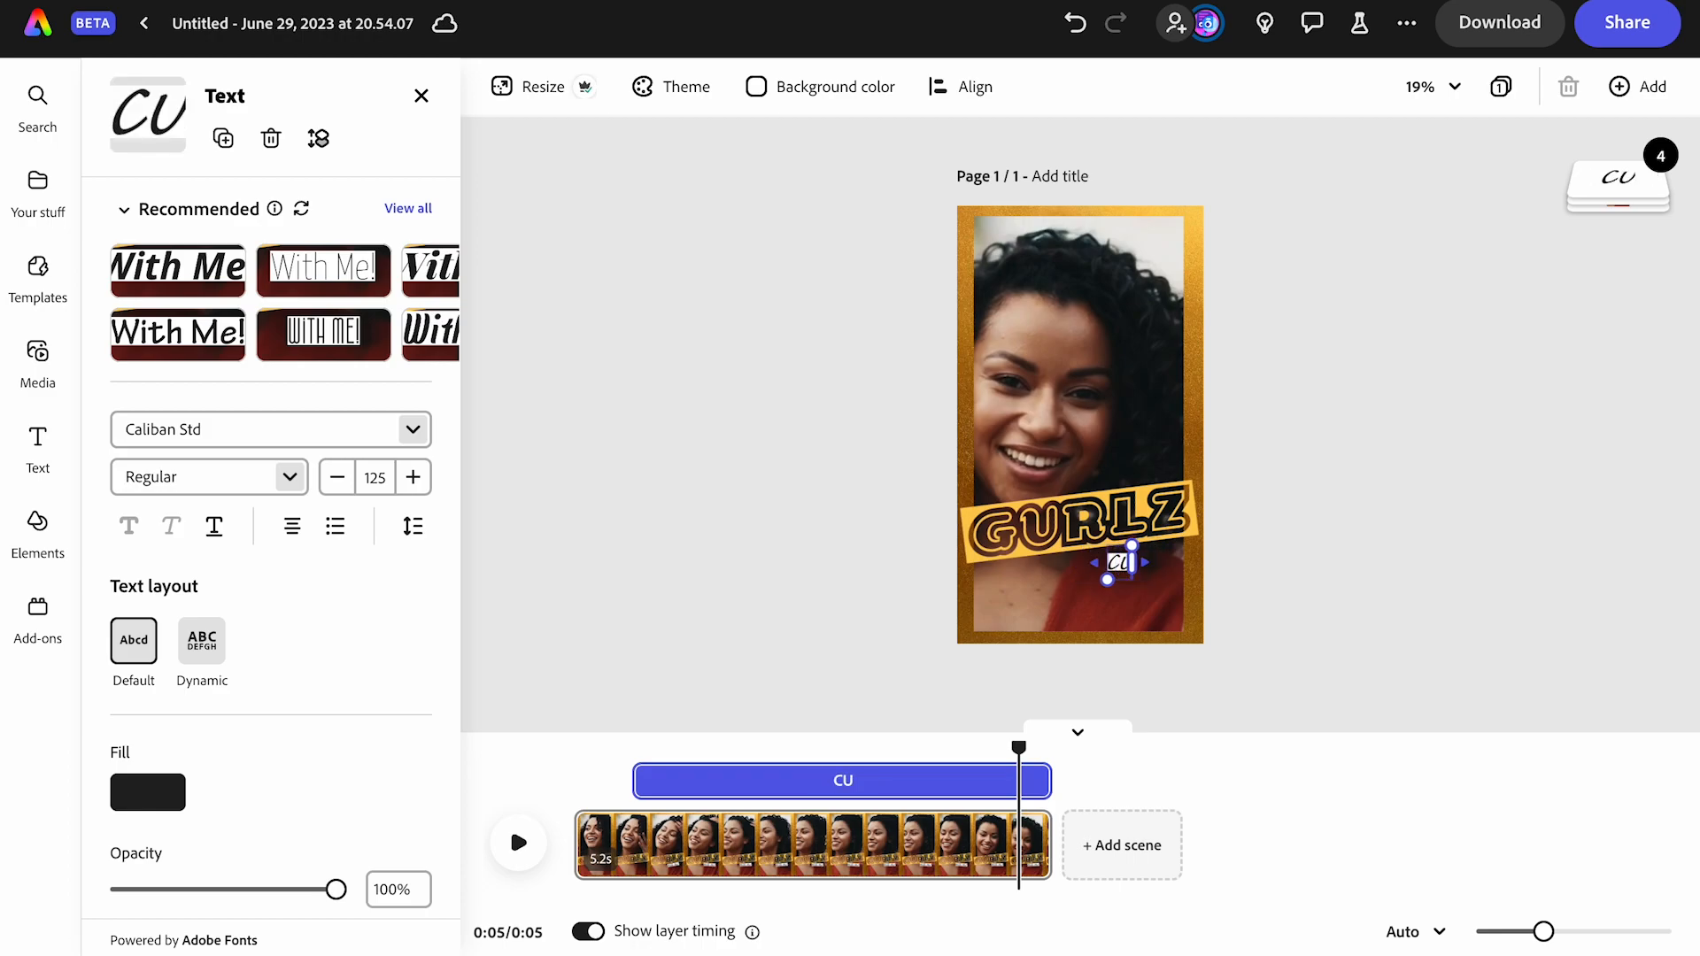
pyautogui.press('BackSpace')
pyautogui.write('URLZ')
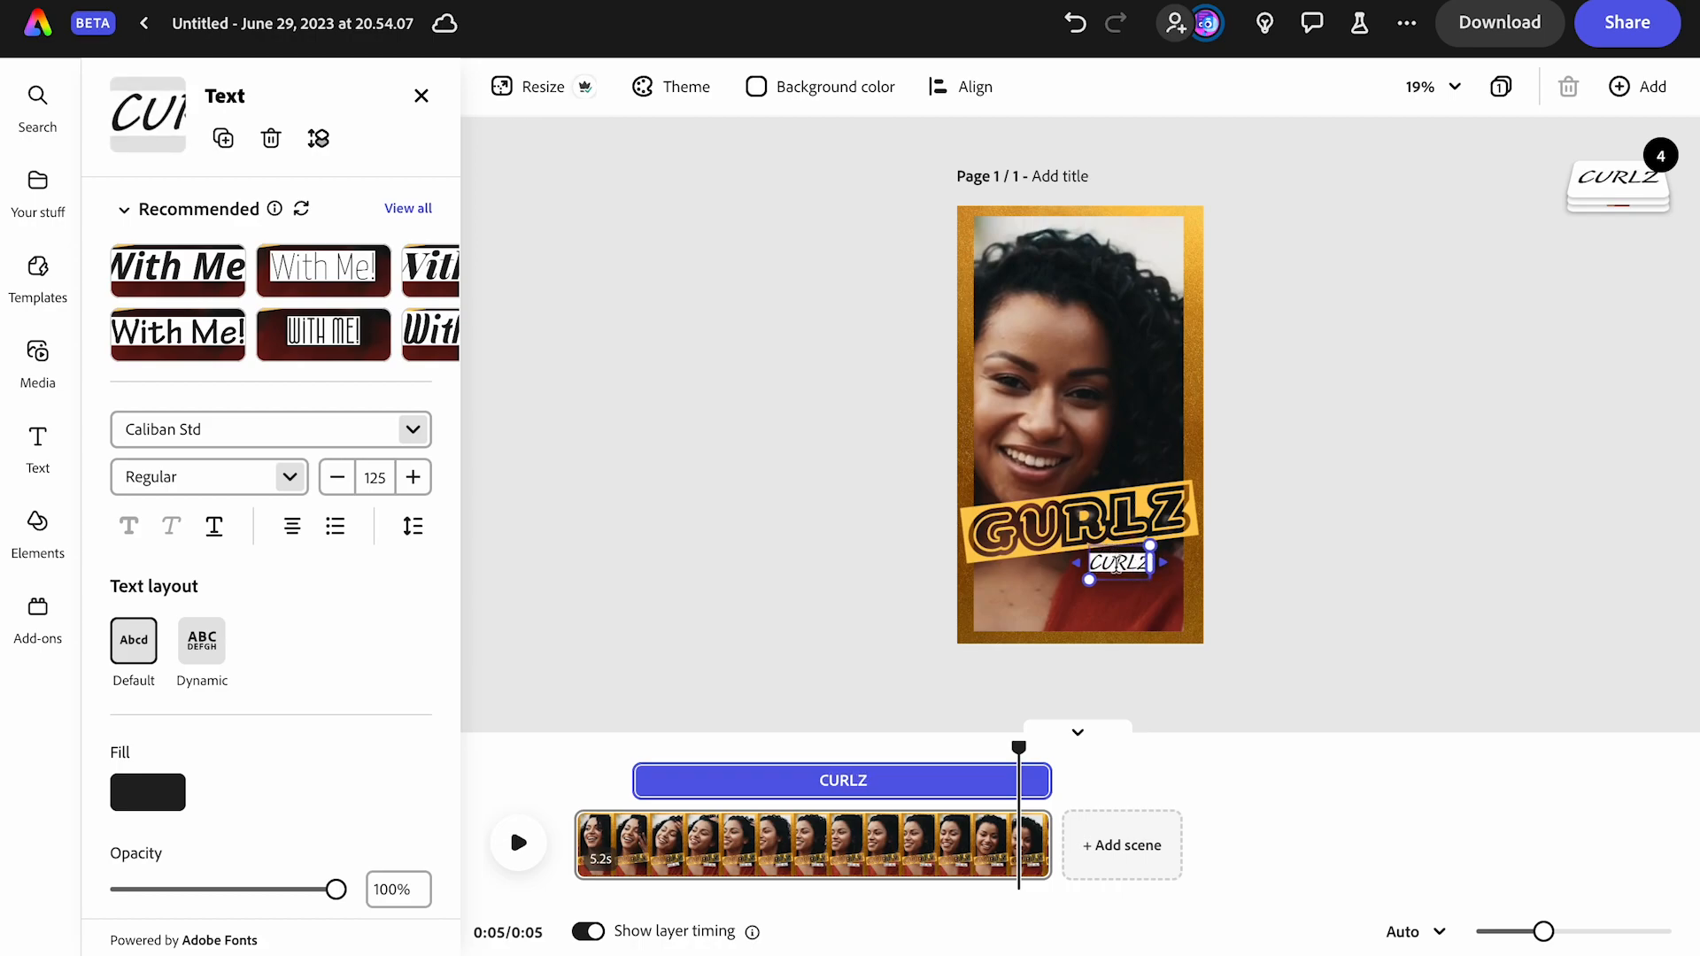
# Enlarge the CURLZ text to size 286 beneath the GURLZ banner
pyautogui.doubleClick(1117, 564)
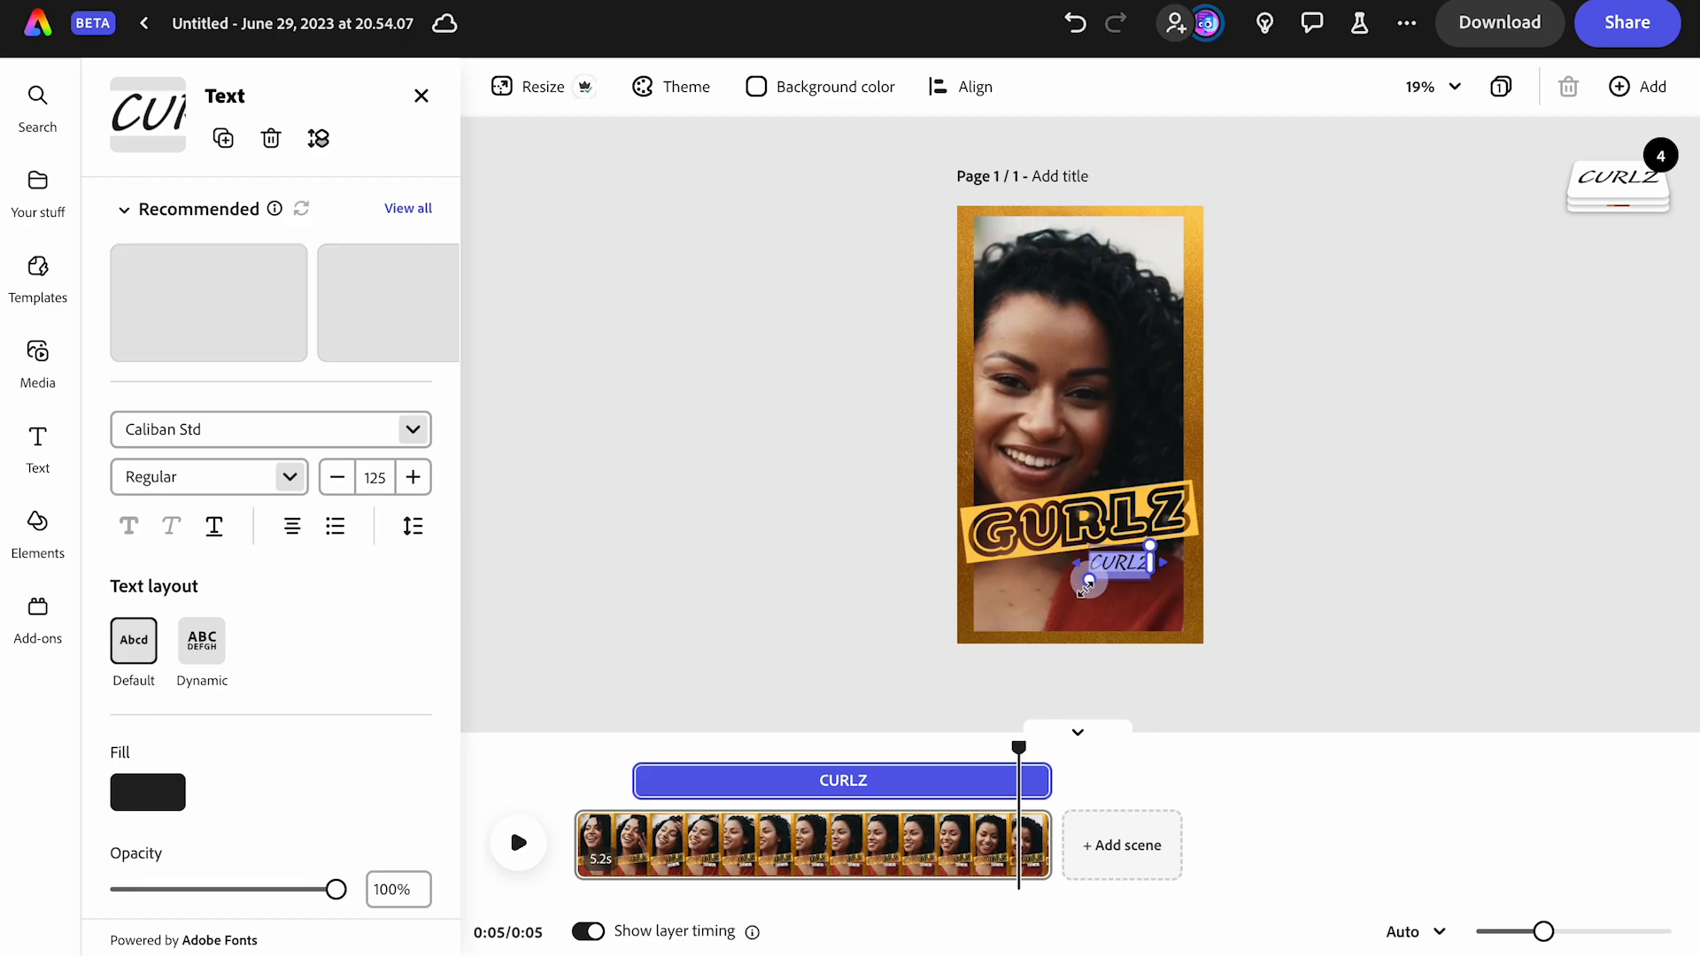
pyautogui.moveTo(1089, 582); pyautogui.dragTo(1036, 609)
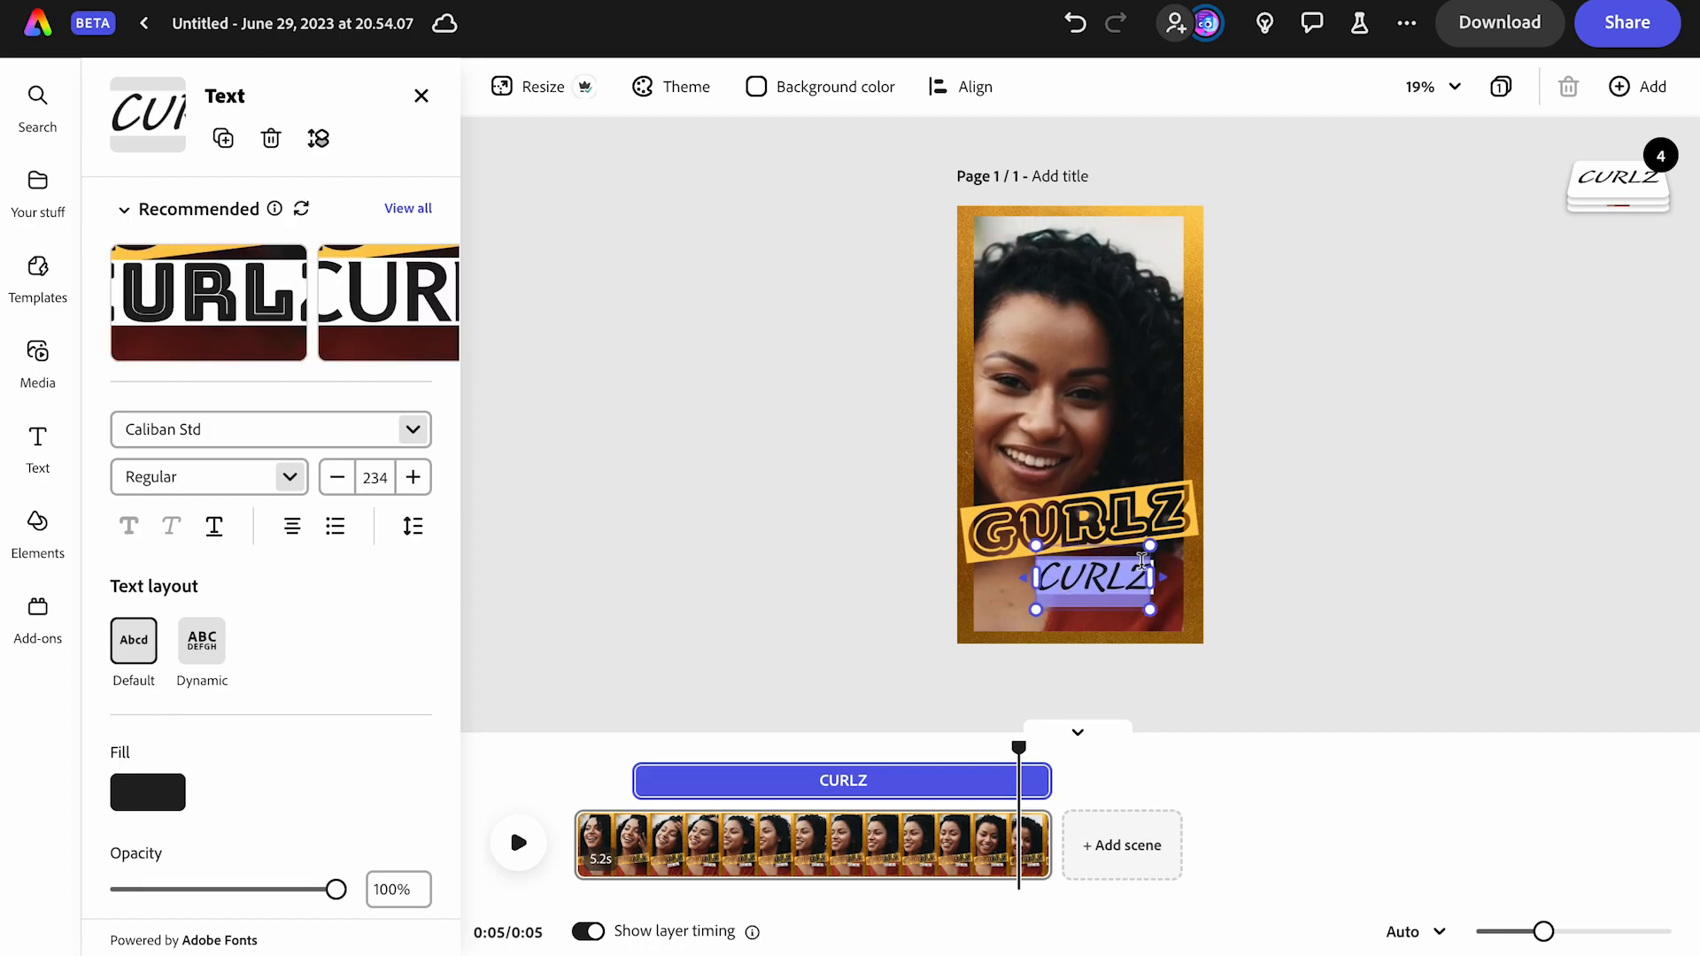
pyautogui.moveTo(1149, 542); pyautogui.dragTo(1177, 525)
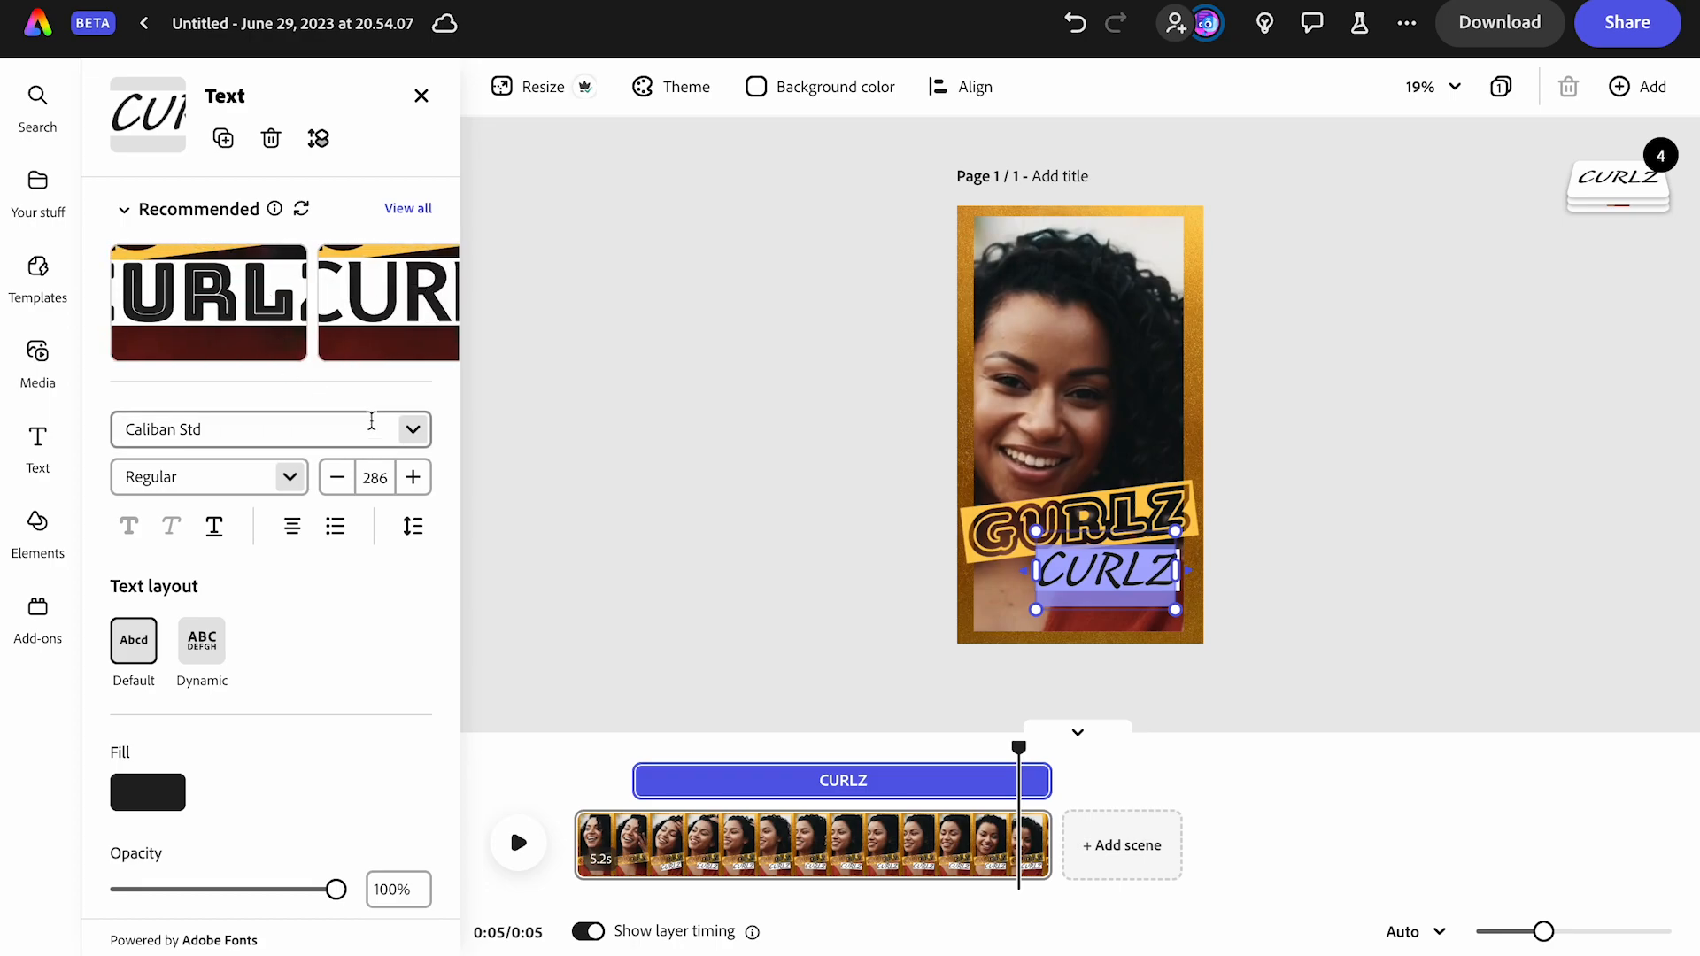
# Set the CURLZ text's font to Ohno Blazeface in the 72 Point Italic style
pyautogui.click(413, 431)
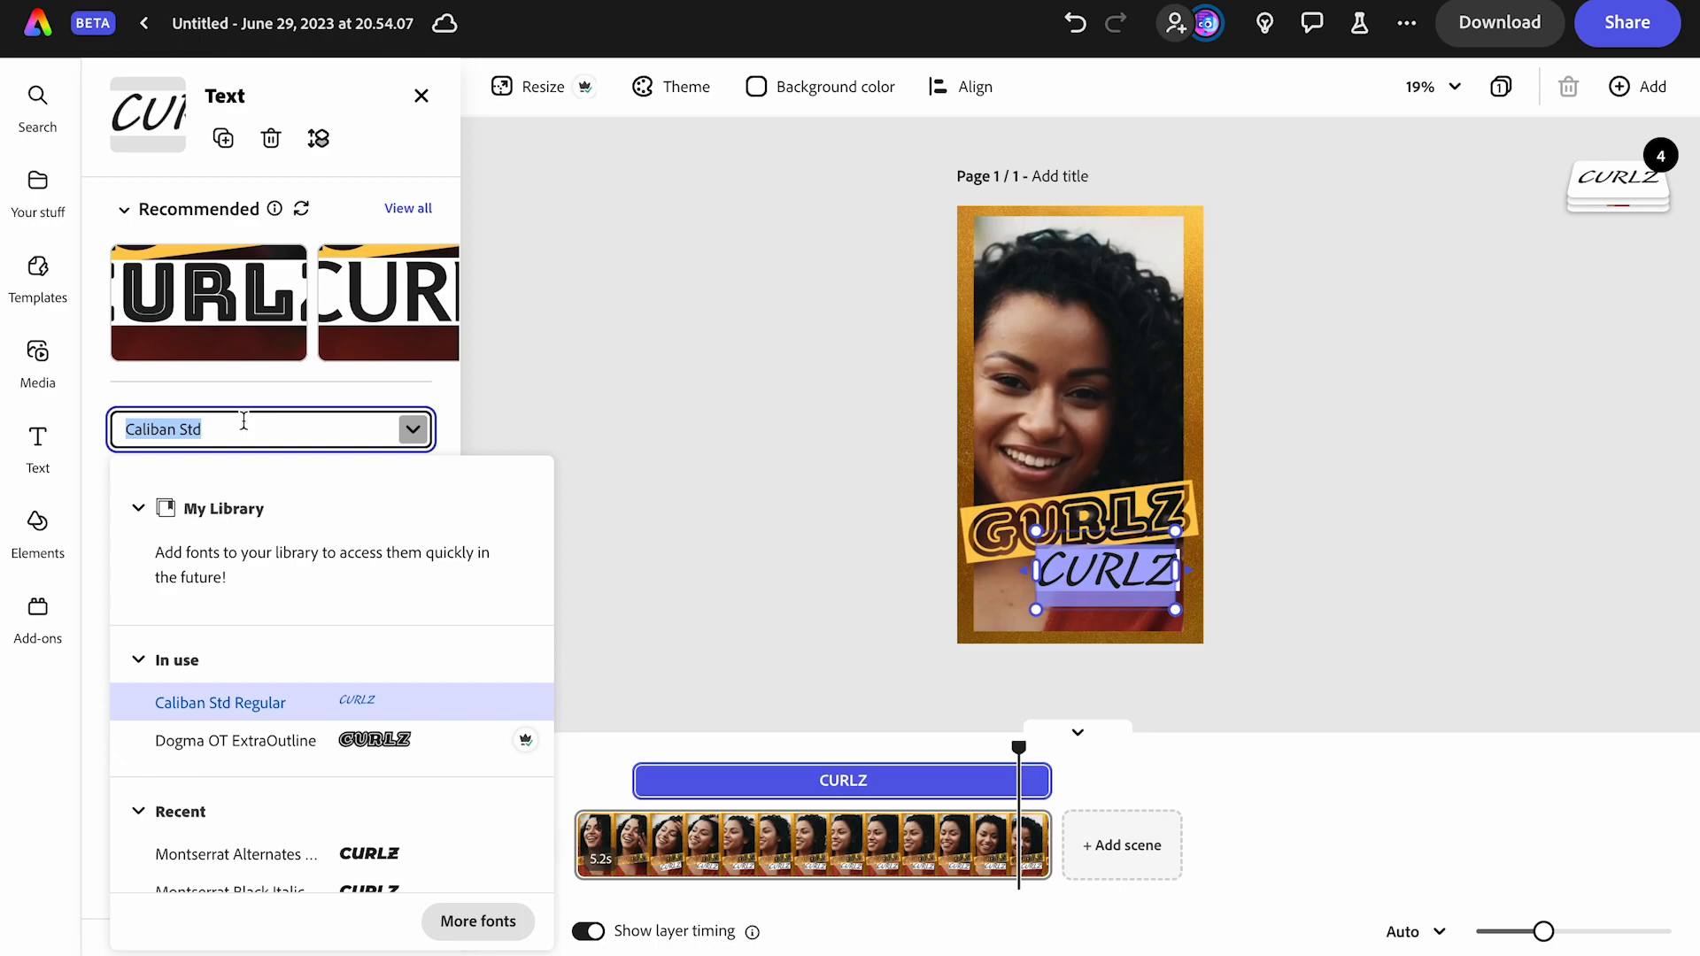
pyautogui.write('OHN')
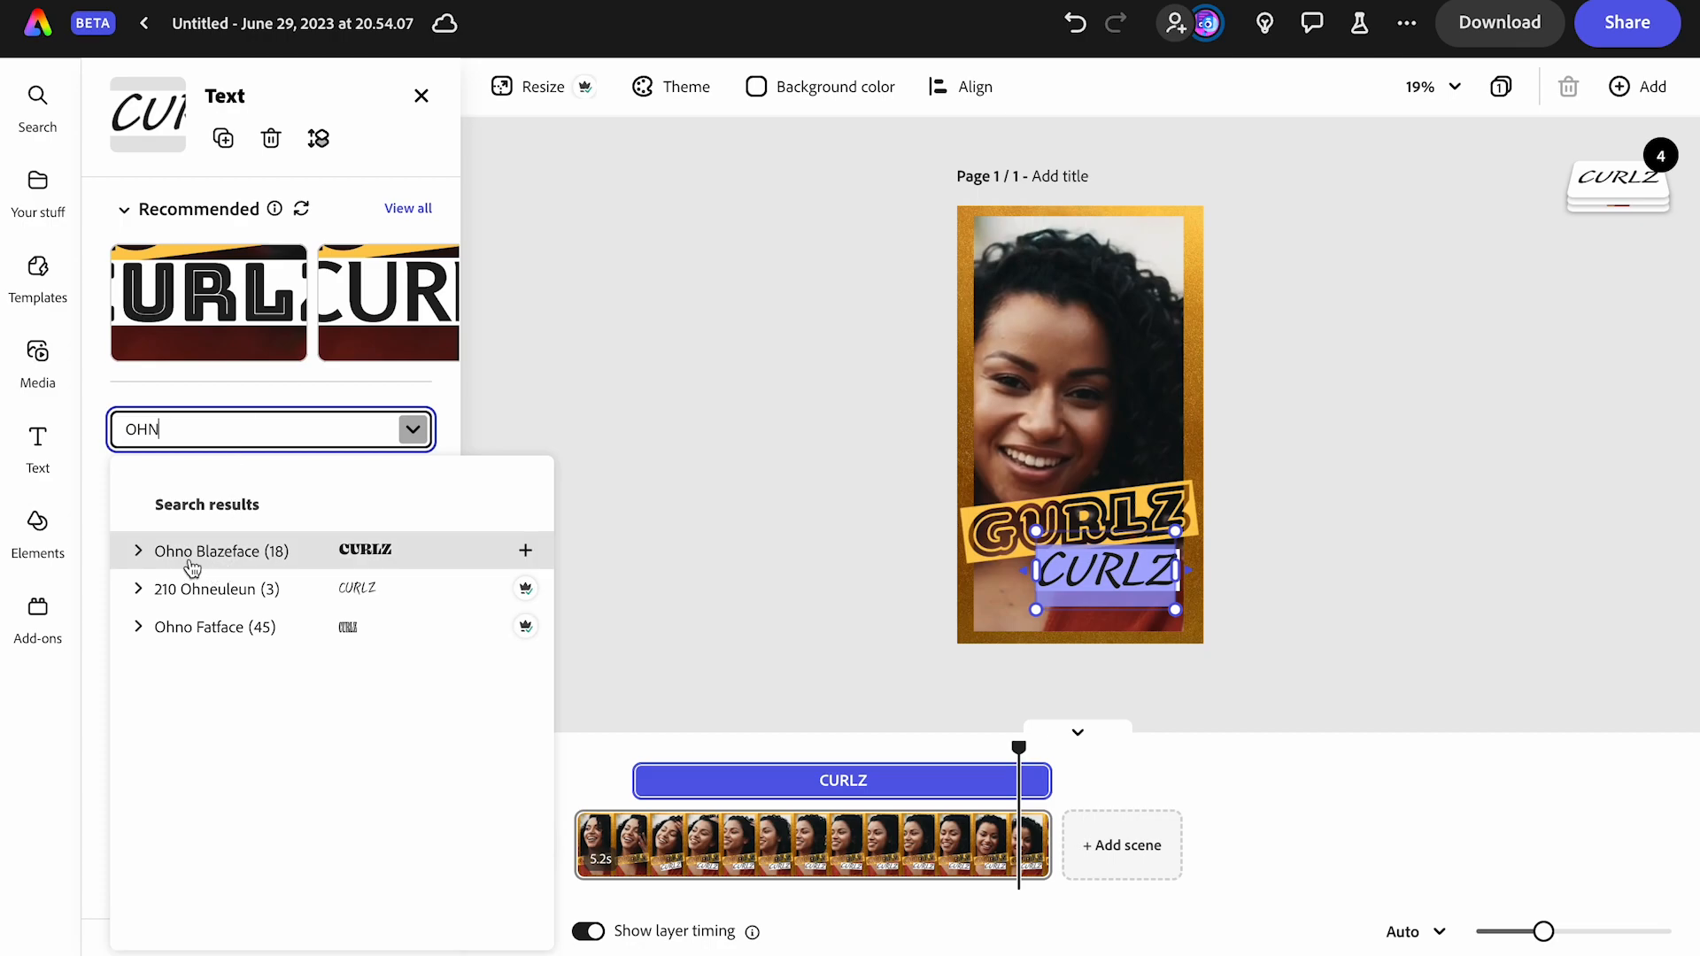
pyautogui.click(139, 551)
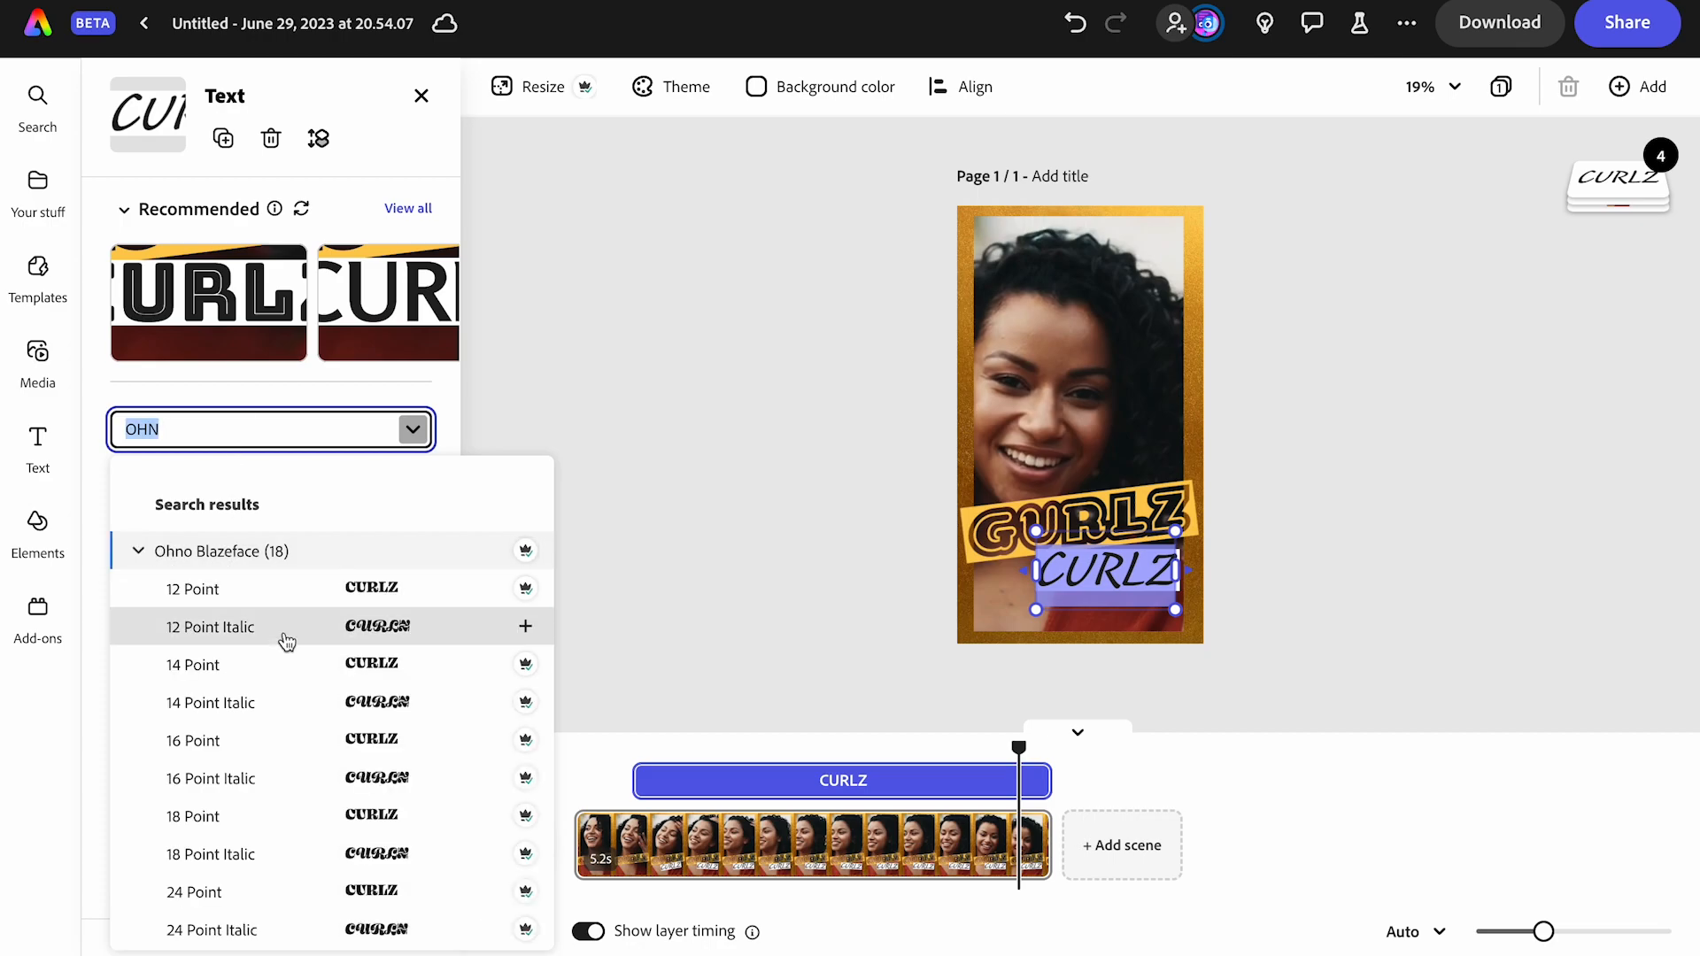
pyautogui.scroll(-1, 286, 639)
pyautogui.scroll(-3, 286, 640)
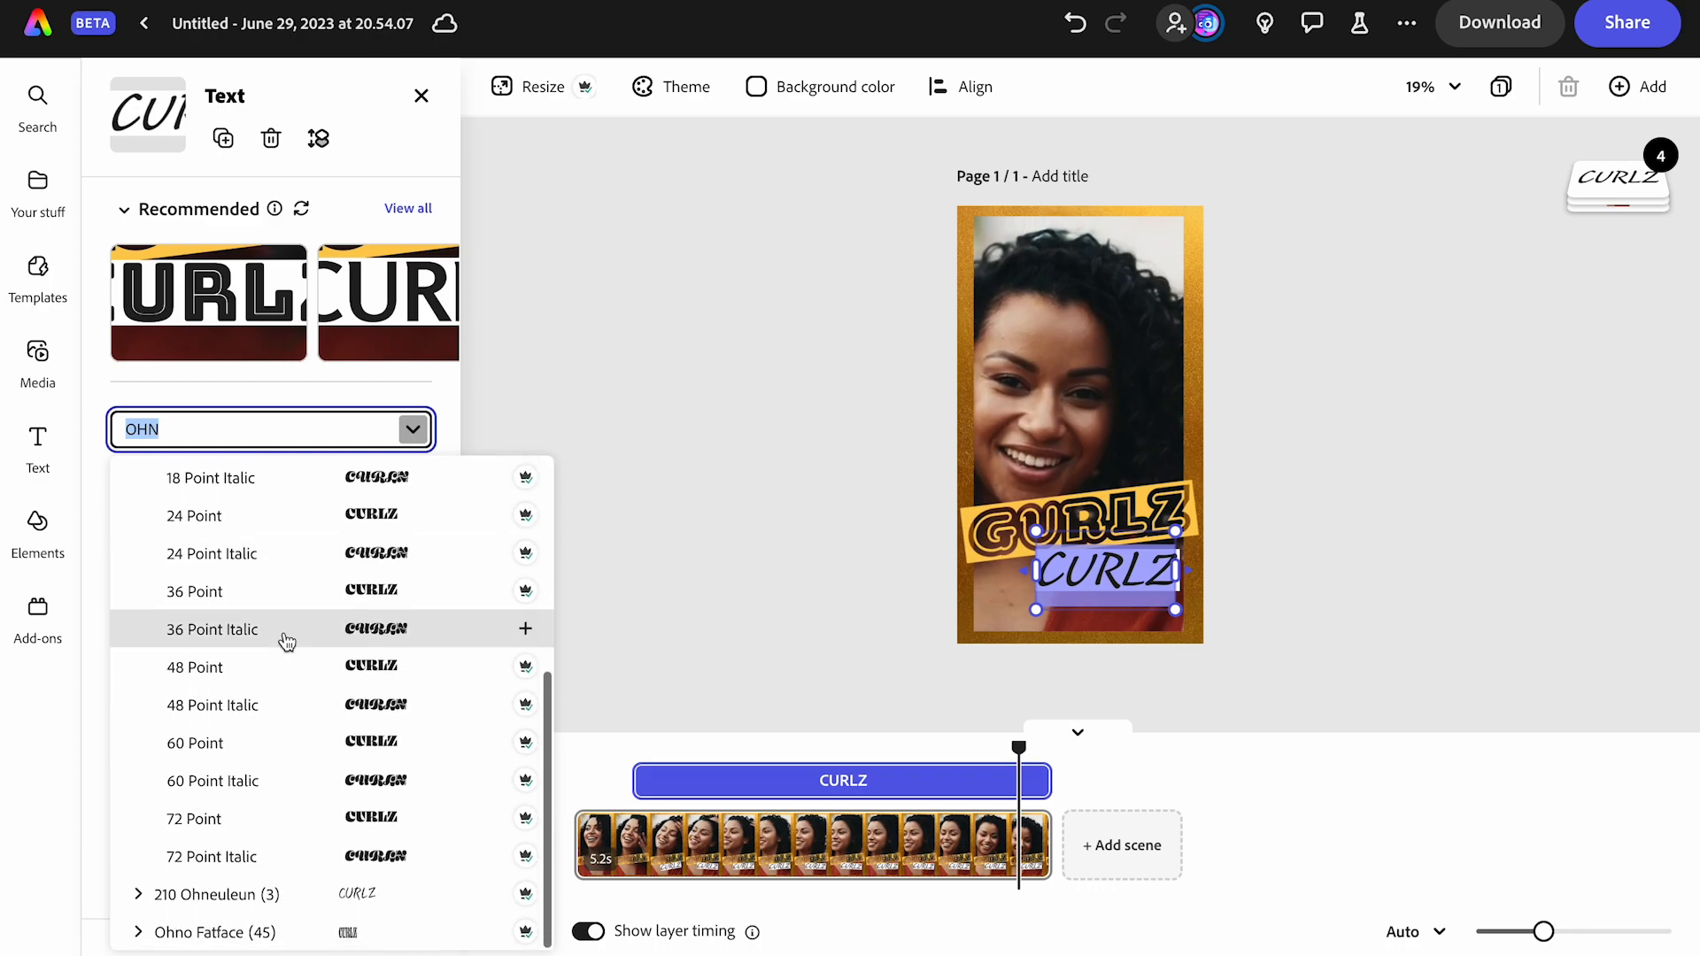
pyautogui.click(265, 857)
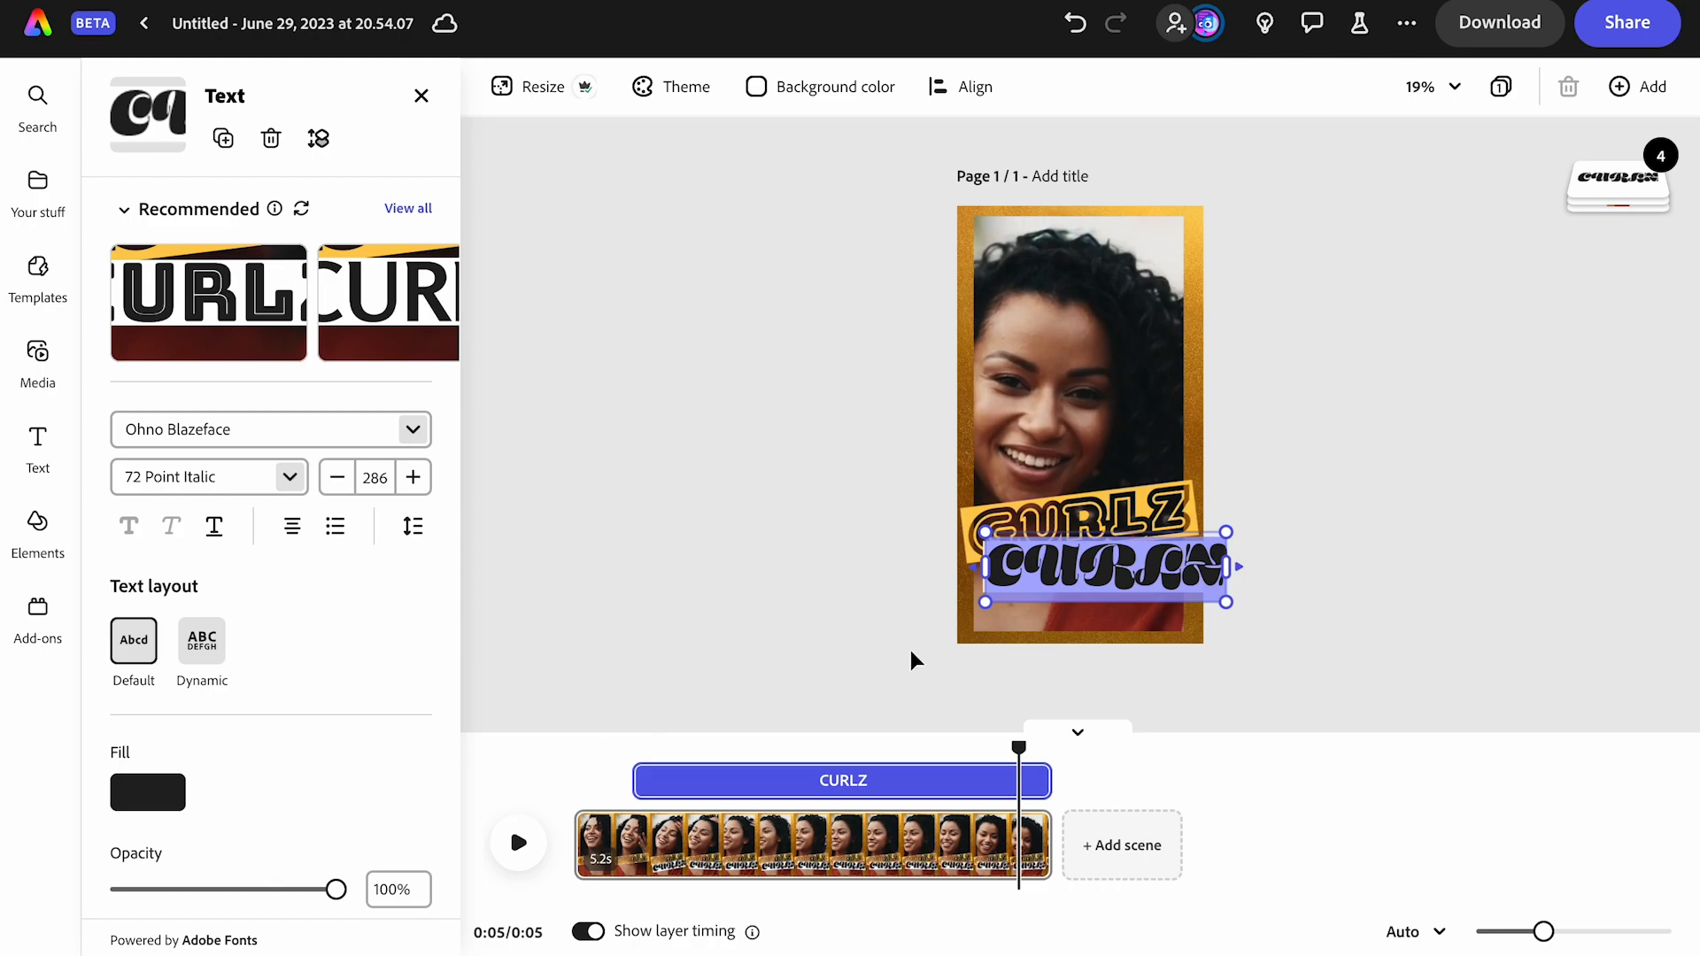
# Rewrite the CURLZ text in mixed case as "Curlz"
pyautogui.click(1025, 562)
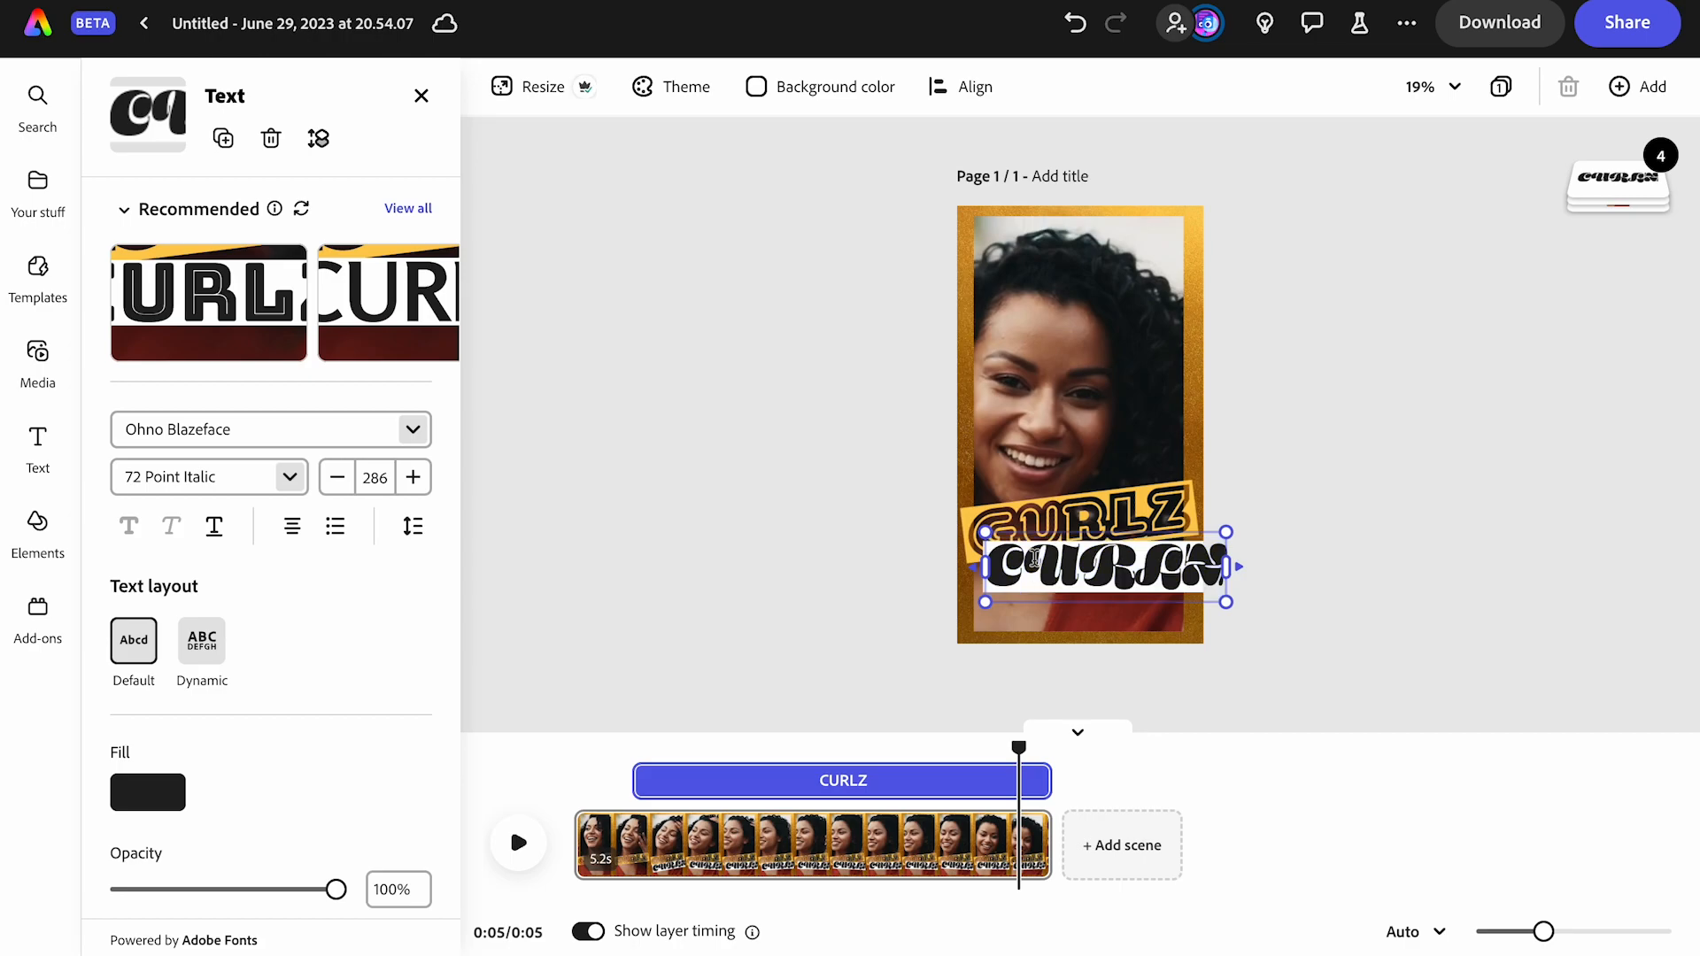
pyautogui.hotkey('shift', 'End')
pyautogui.write('u')
pyautogui.press('BackSpace')
pyautogui.press('BackSpace')
pyautogui.write('l')
pyautogui.press('BackSpace')
pyautogui.write('Curlz')
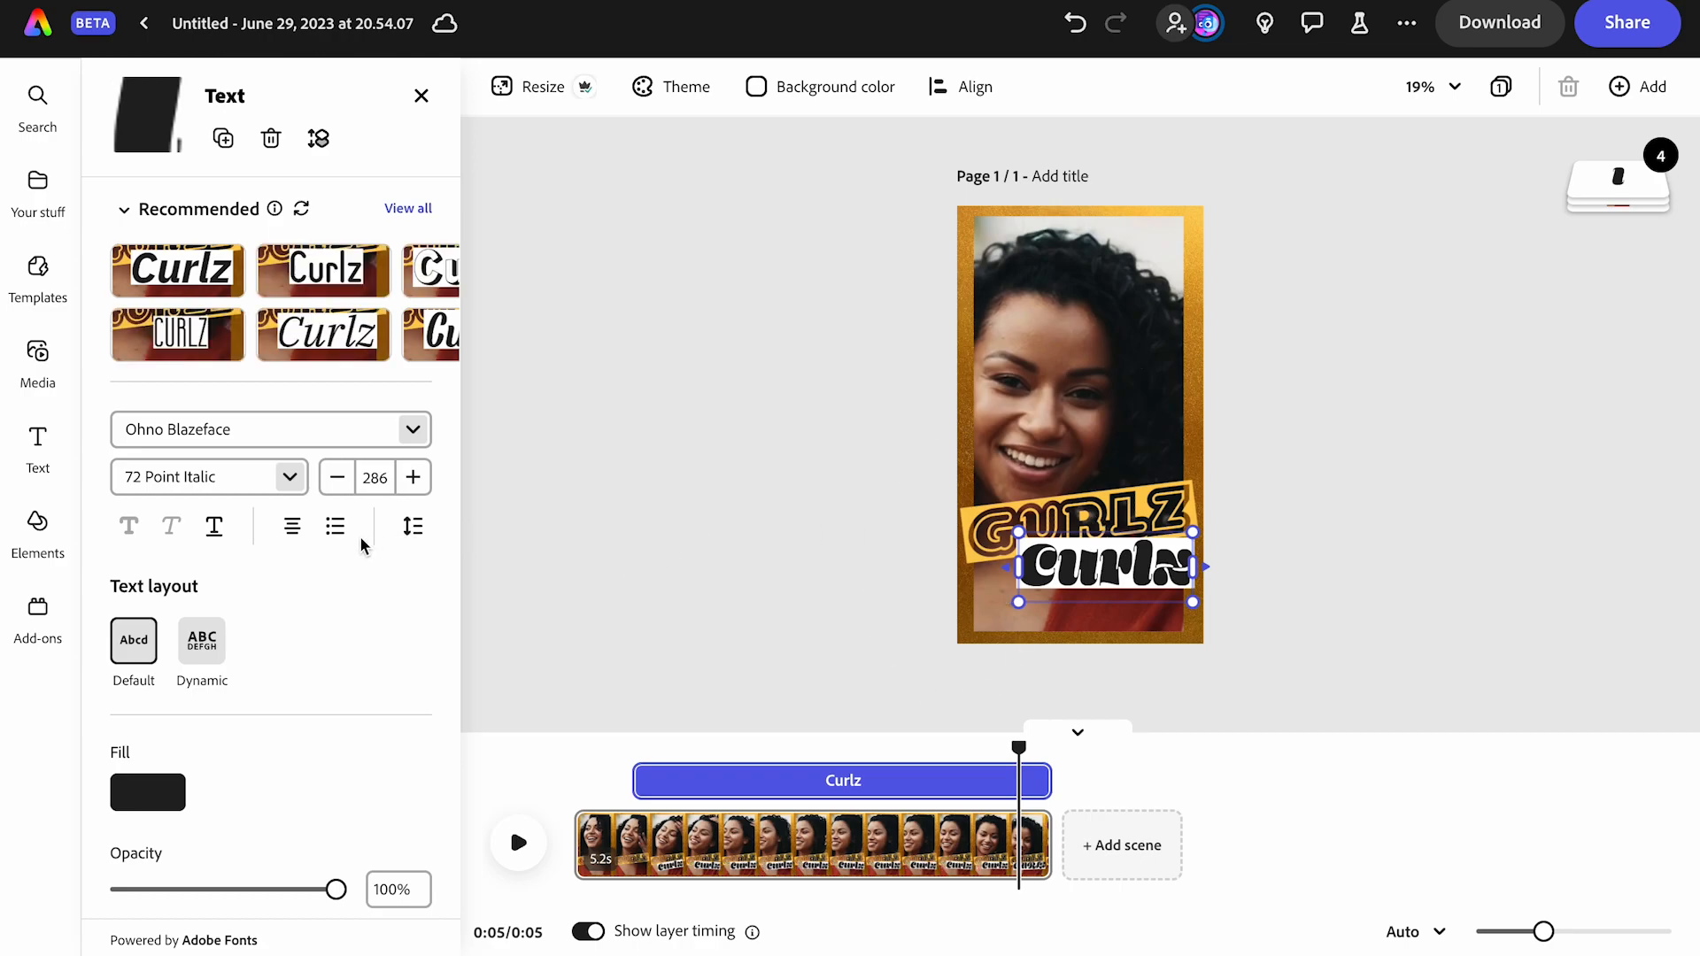
# Remove the white background shape from the Curlz text
pyautogui.scroll(-5, 359, 540)
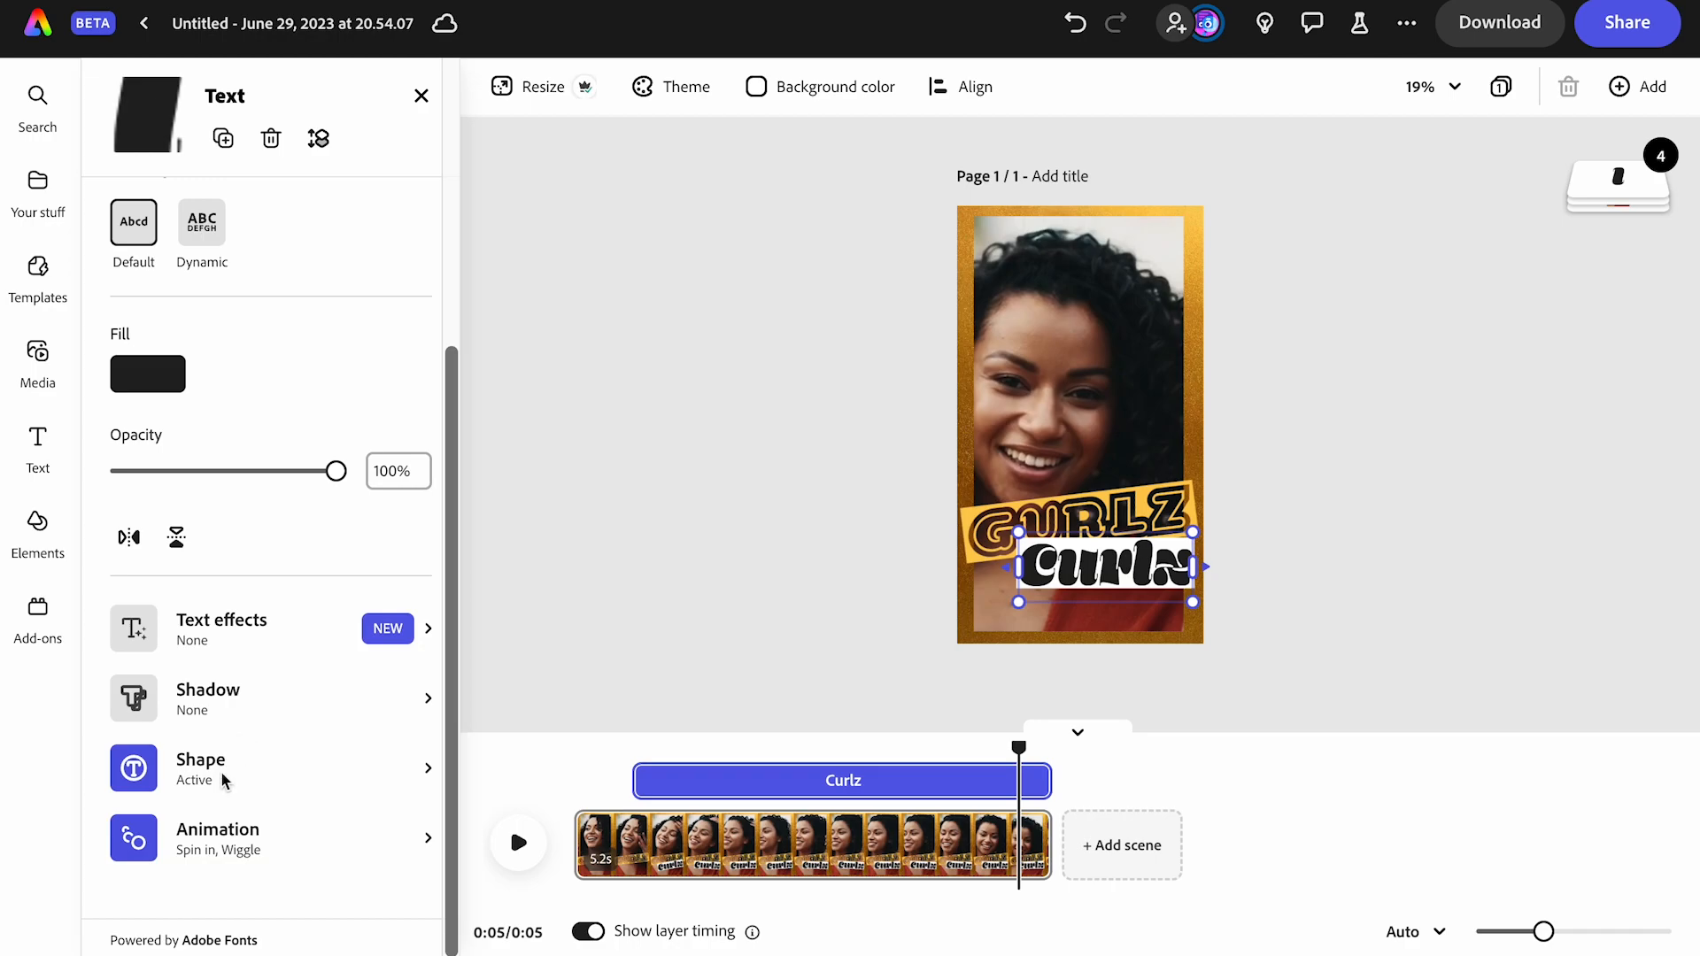
pyautogui.click(222, 774)
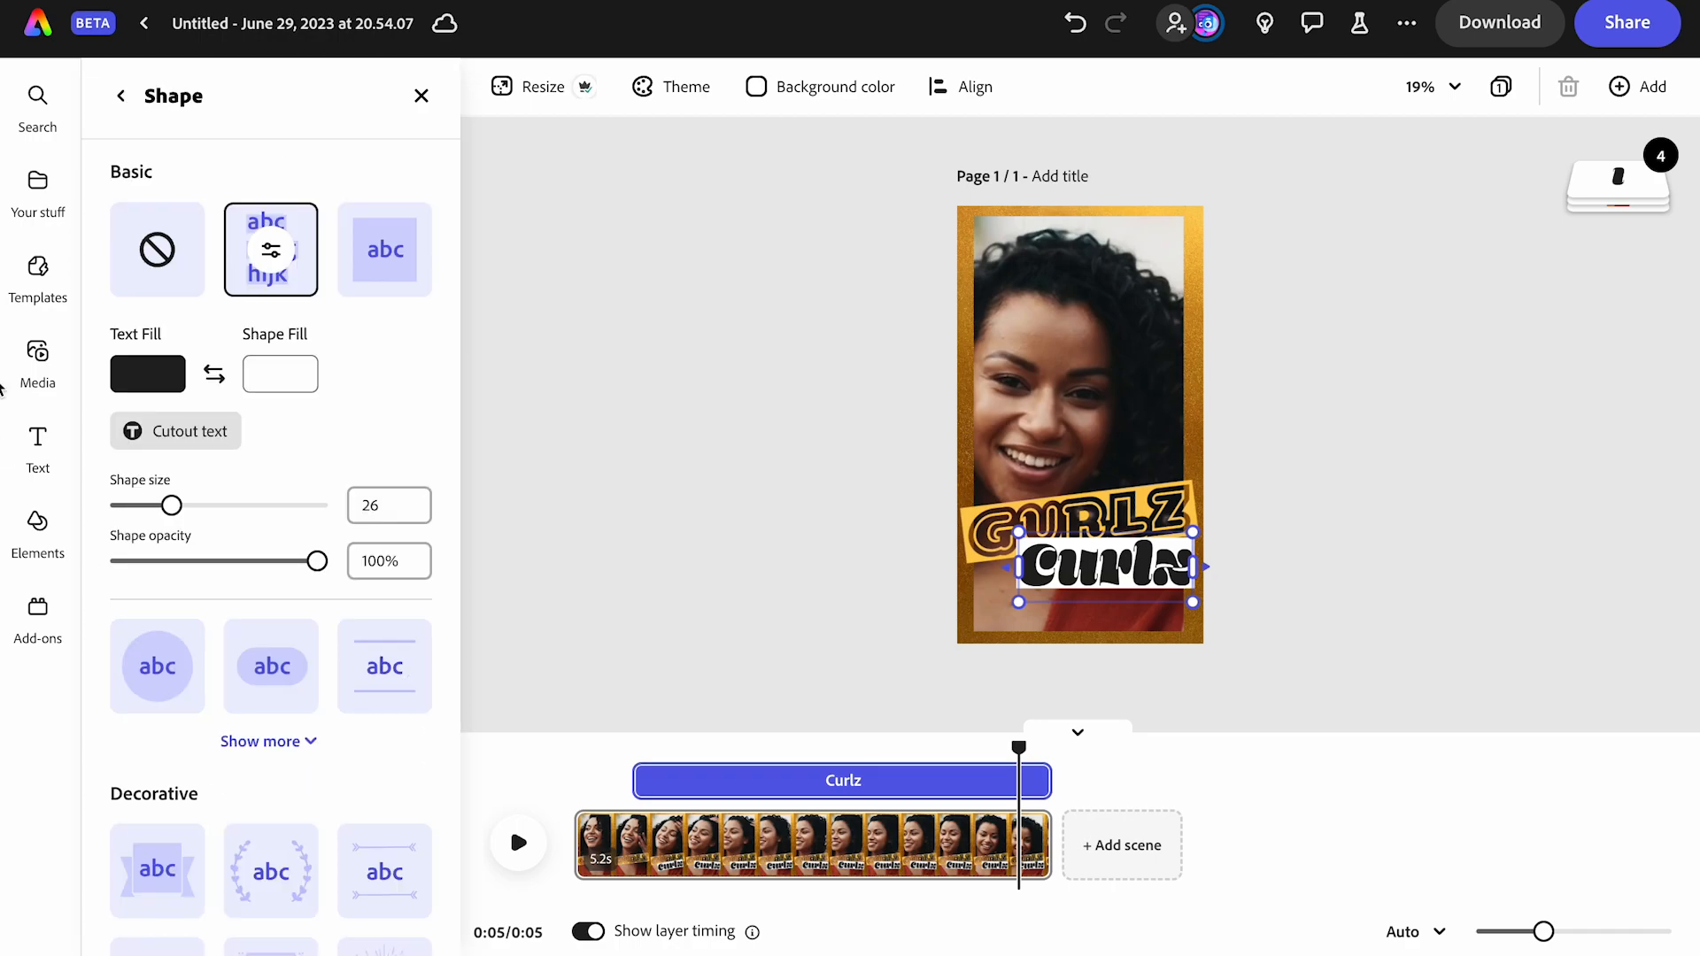
pyautogui.click(136, 250)
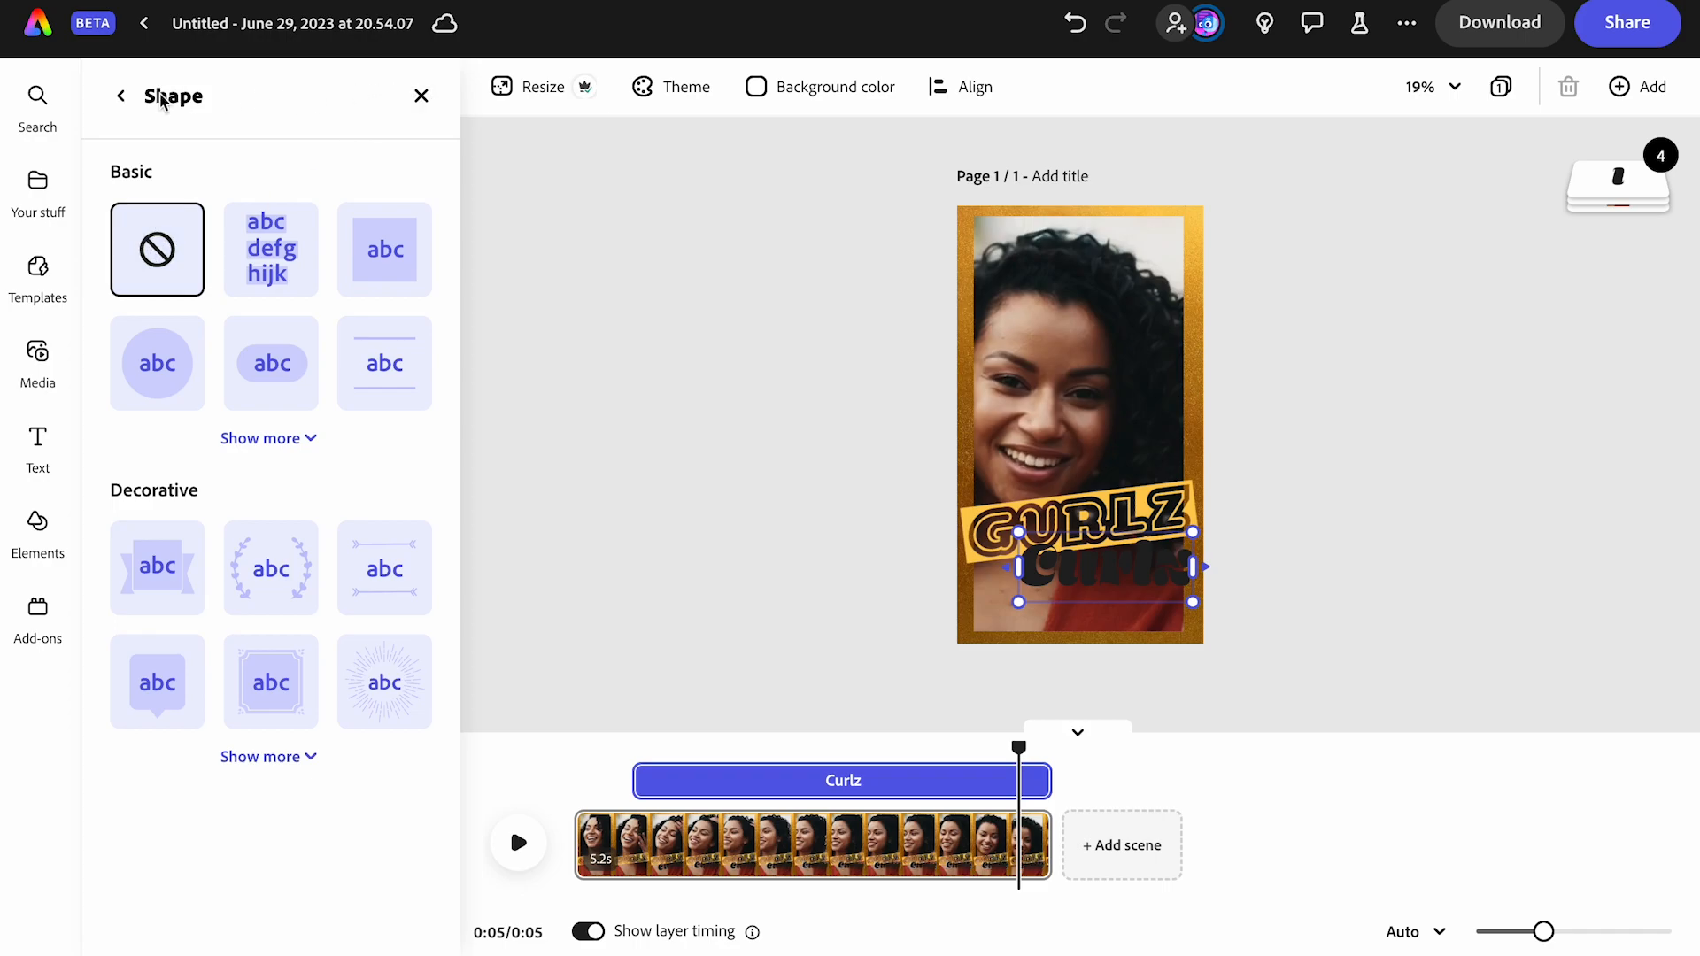
pyautogui.click(121, 100)
pyautogui.click(420, 96)
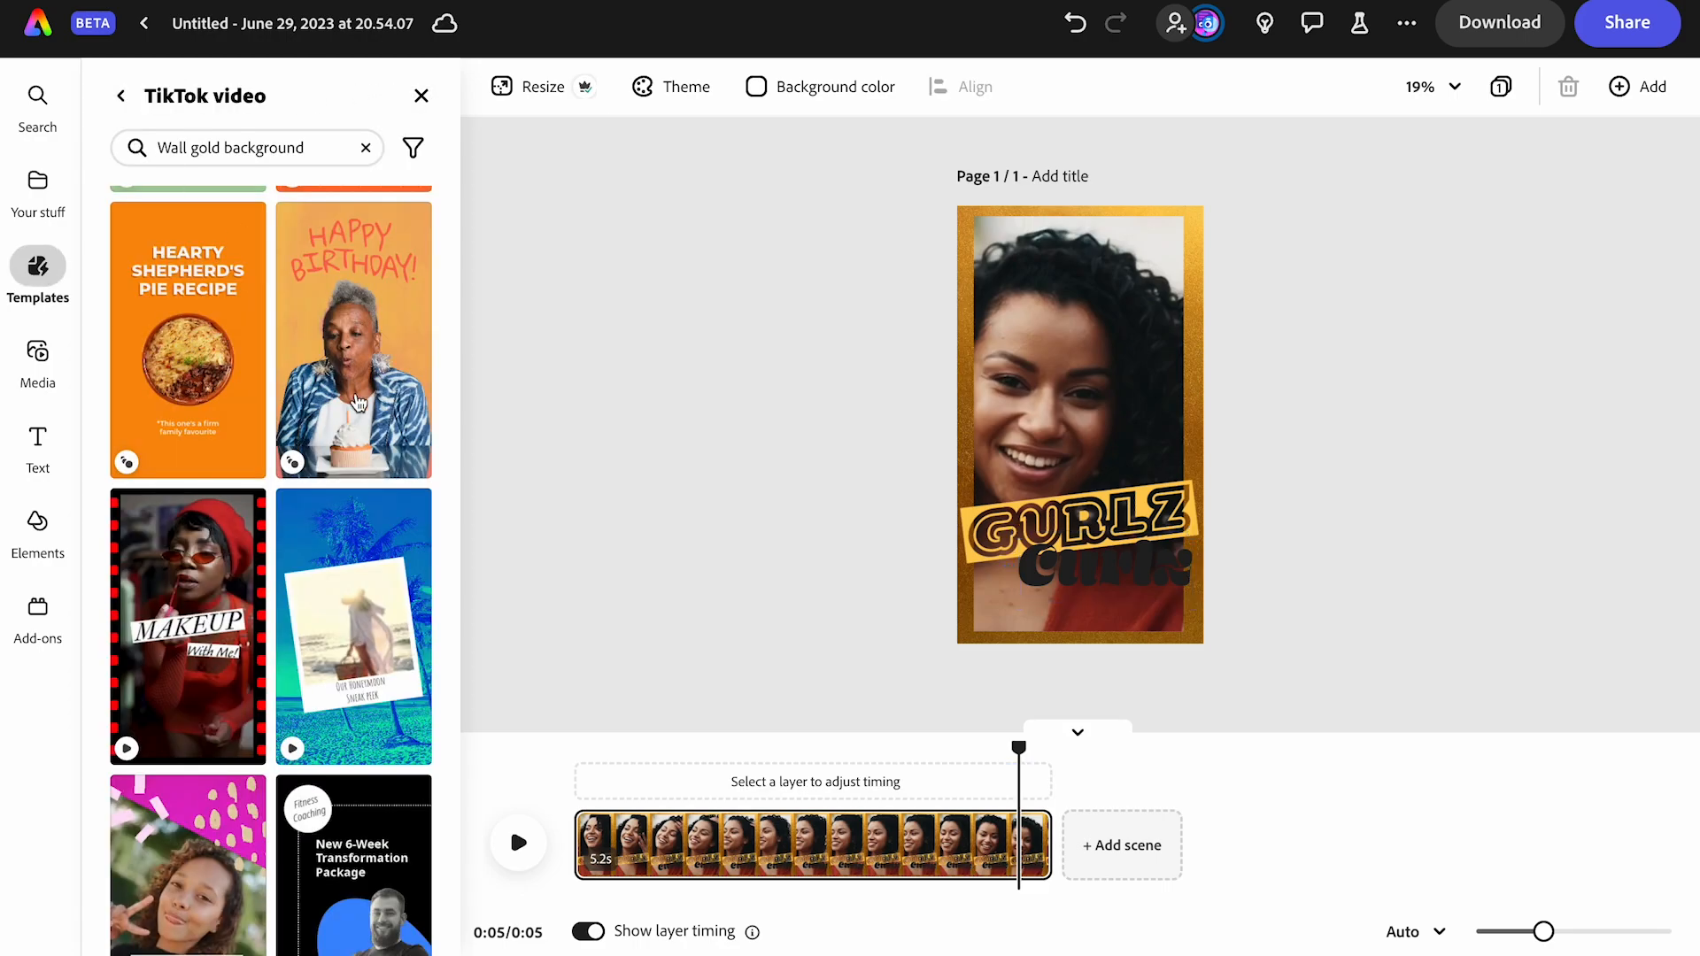
# Fill the Curlz text with the yellow-gold sampled from the GURLZ banner
pyautogui.click(1104, 577)
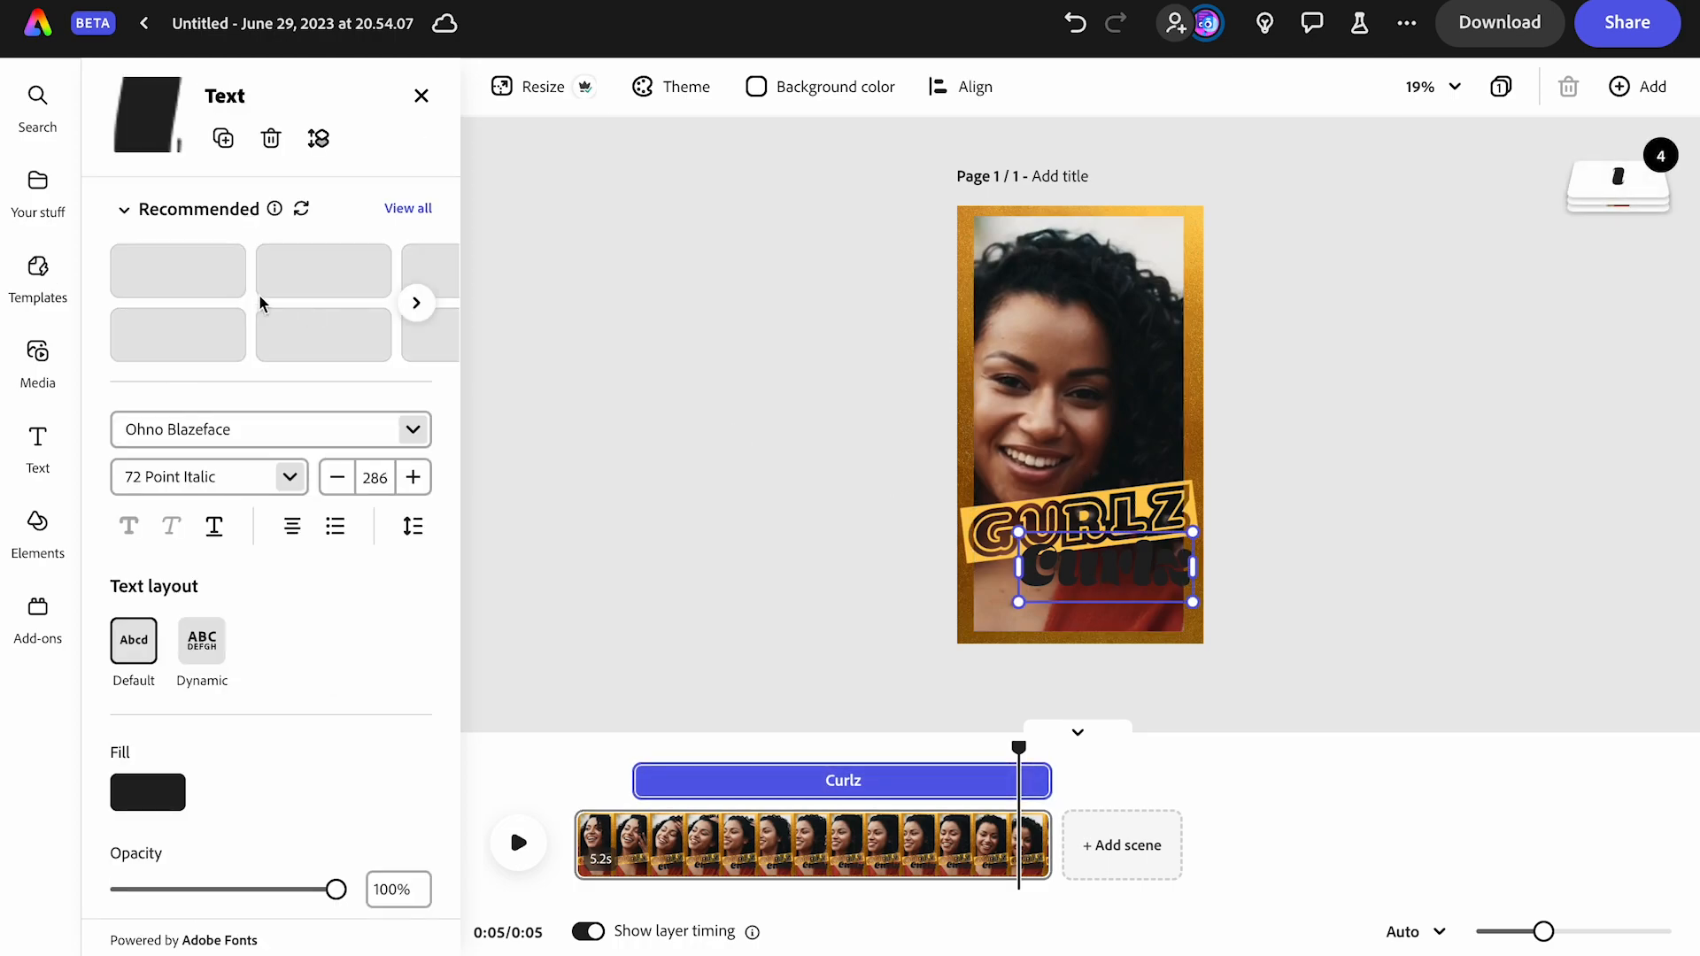
pyautogui.click(151, 791)
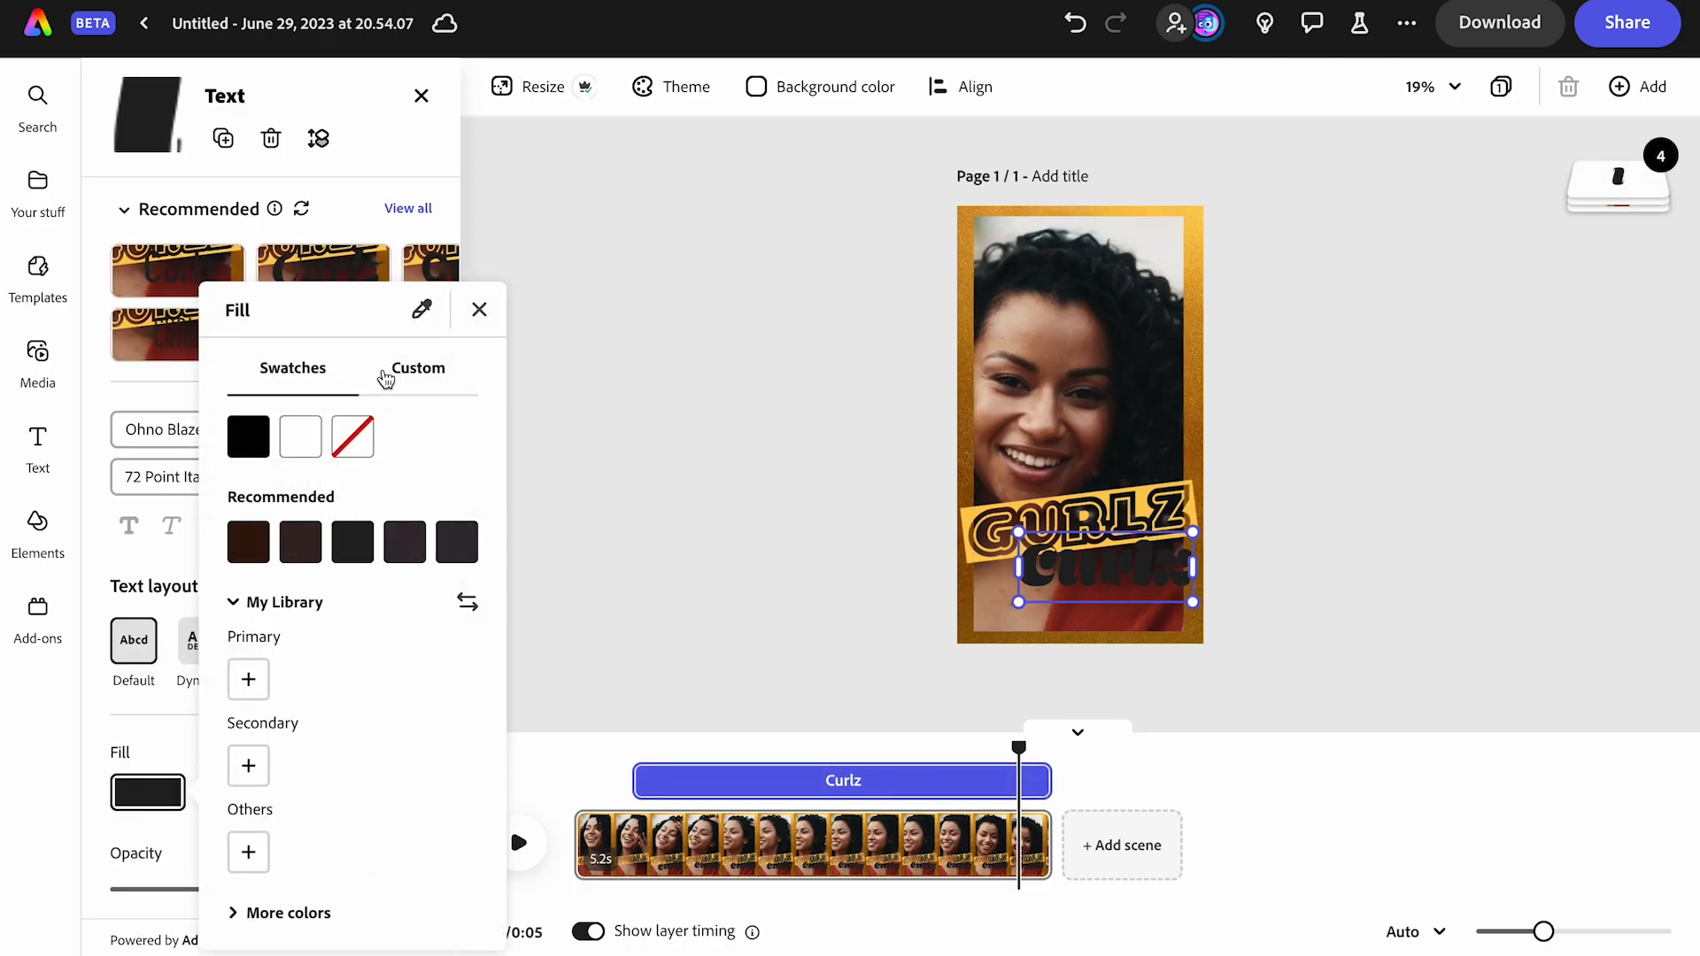
pyautogui.click(422, 309)
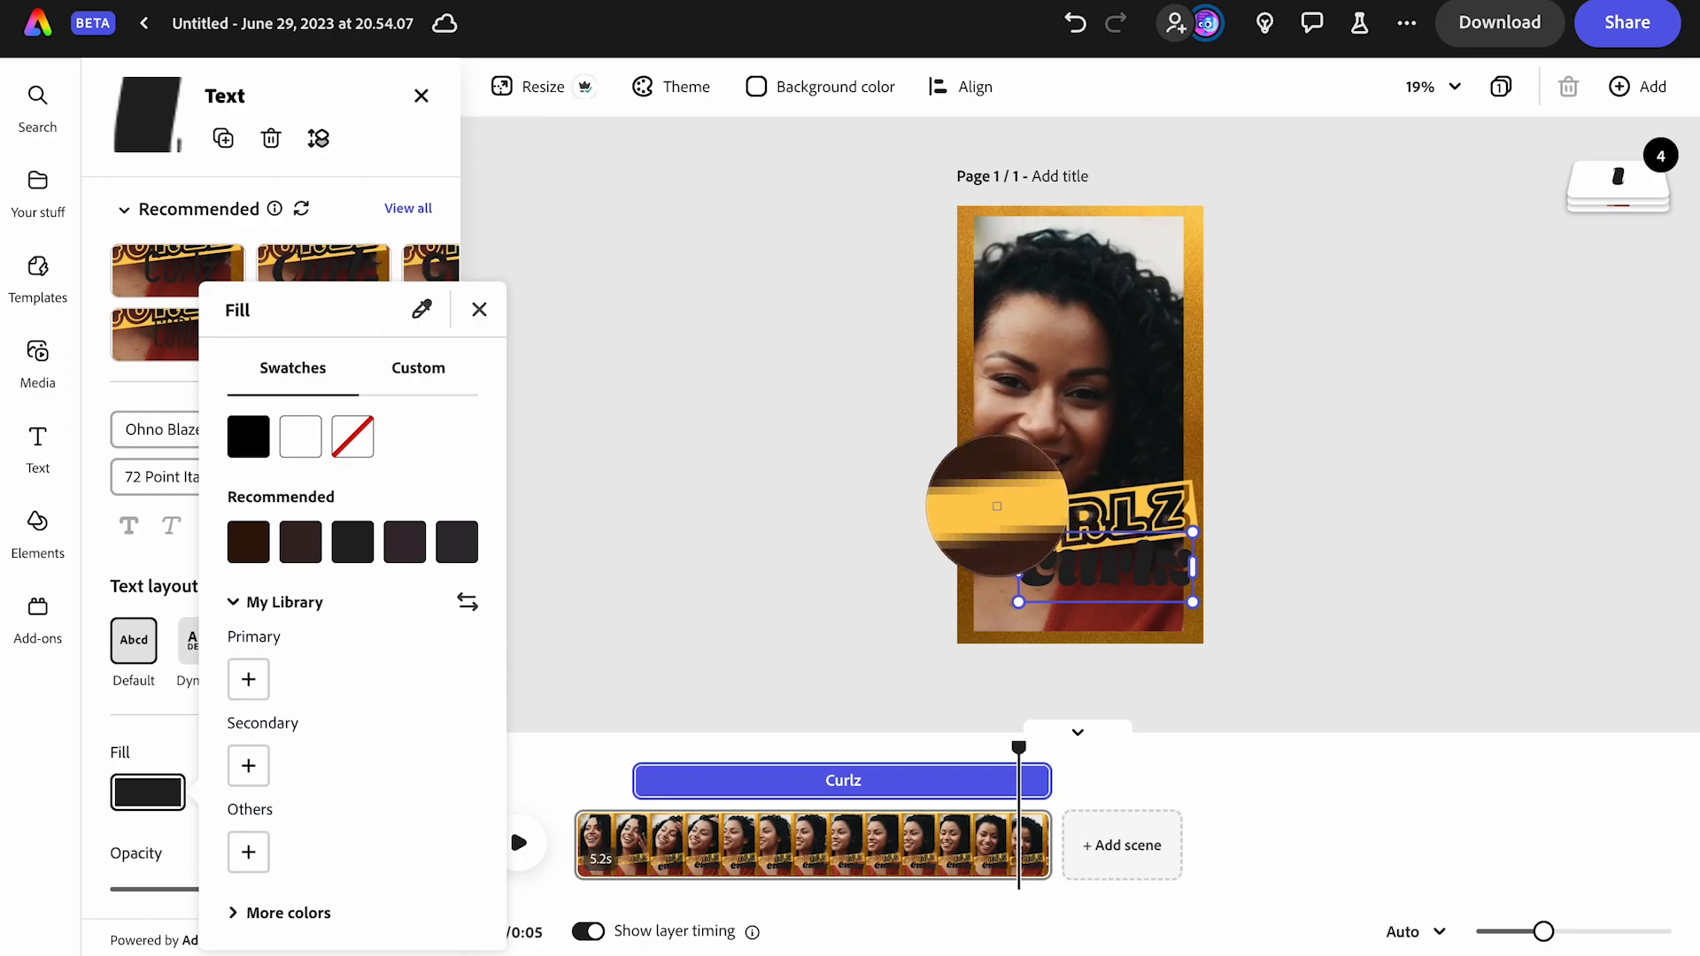
pyautogui.click(1057, 499)
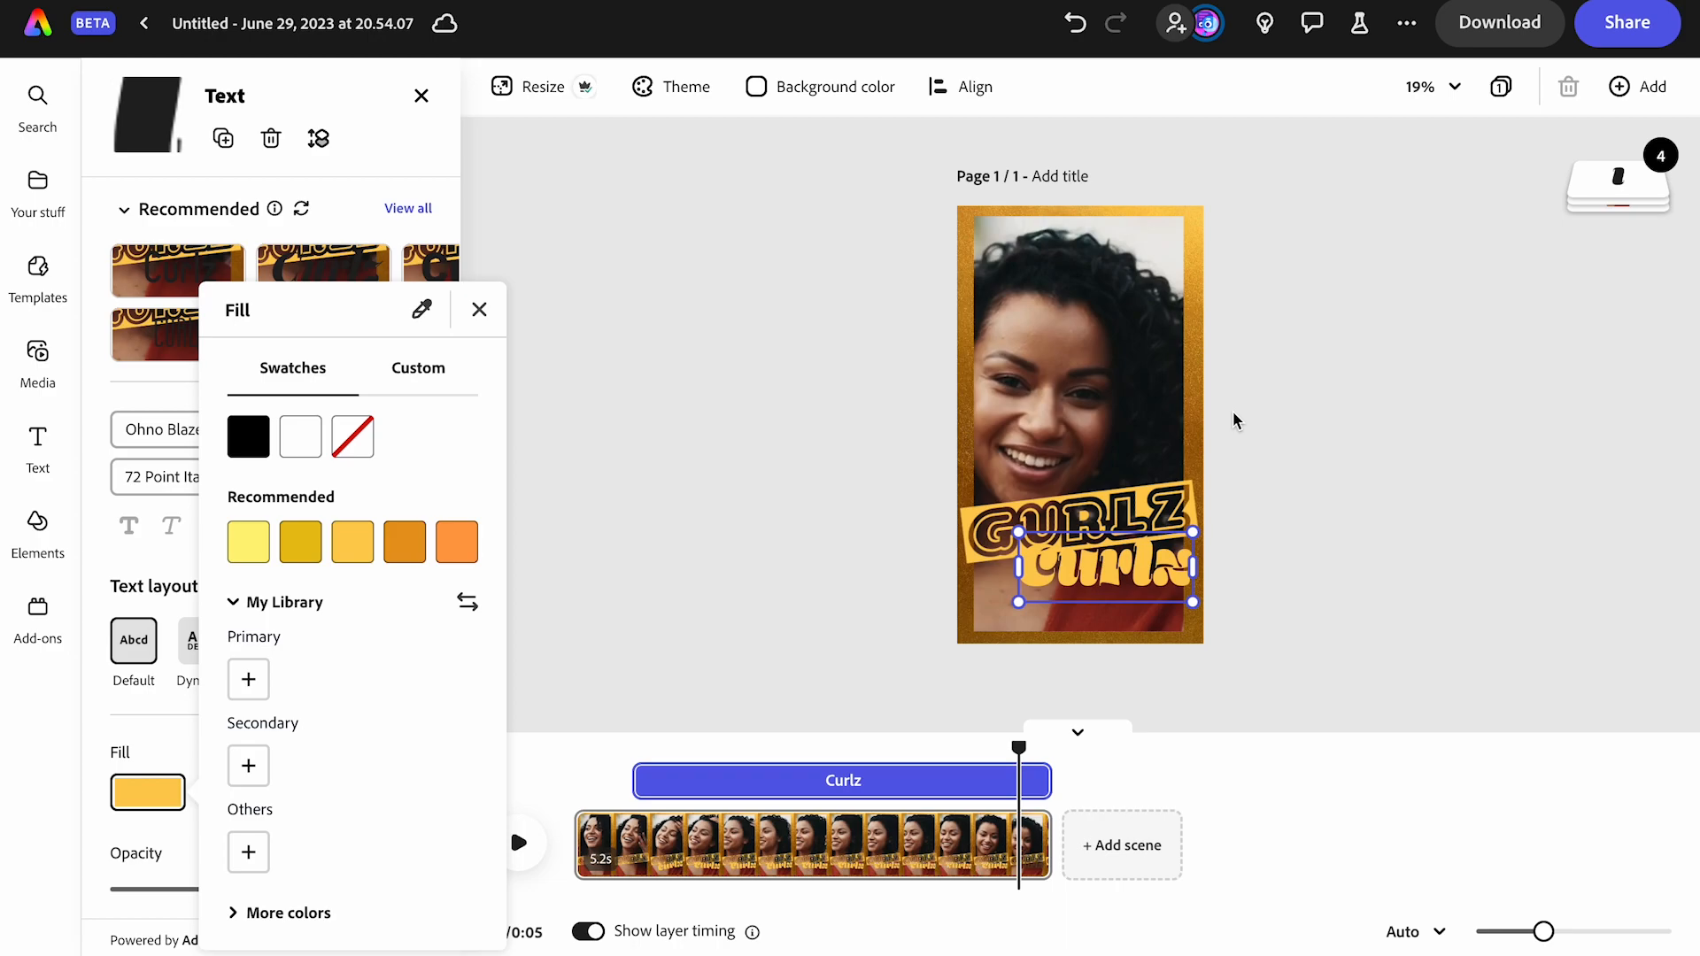
# Move the Curlz text slightly down, away from the GURLZ banner, working at 100% zoom
pyautogui.click(1456, 88)
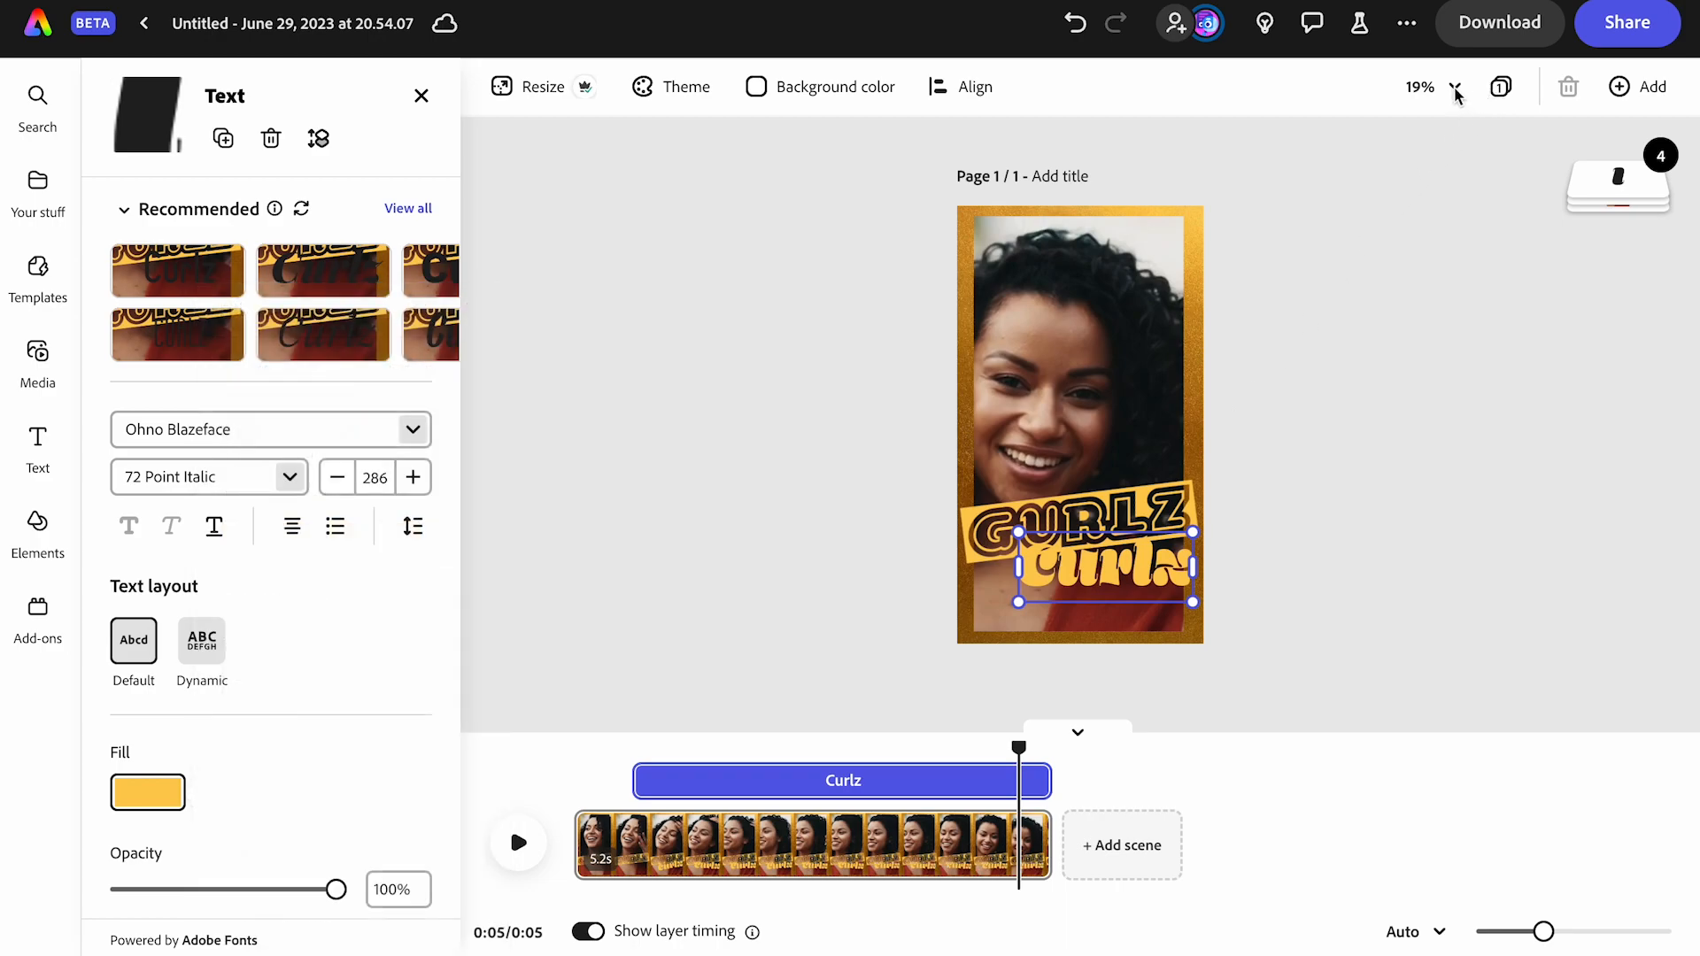
pyautogui.click(1456, 89)
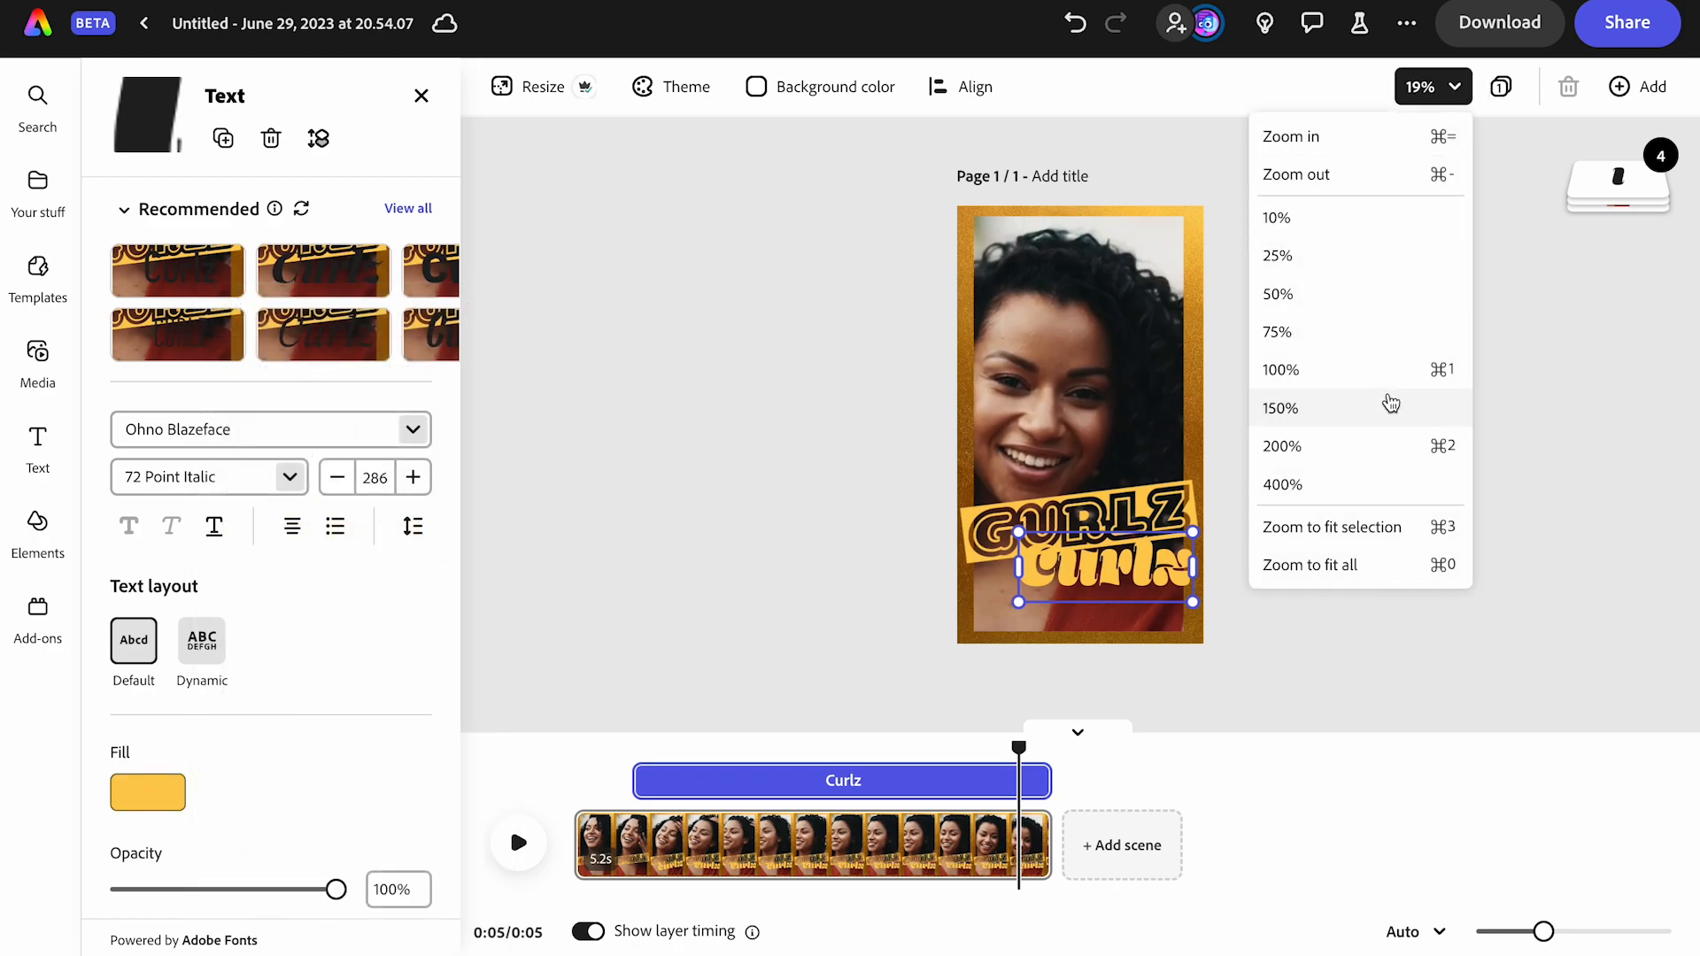
pyautogui.click(1376, 371)
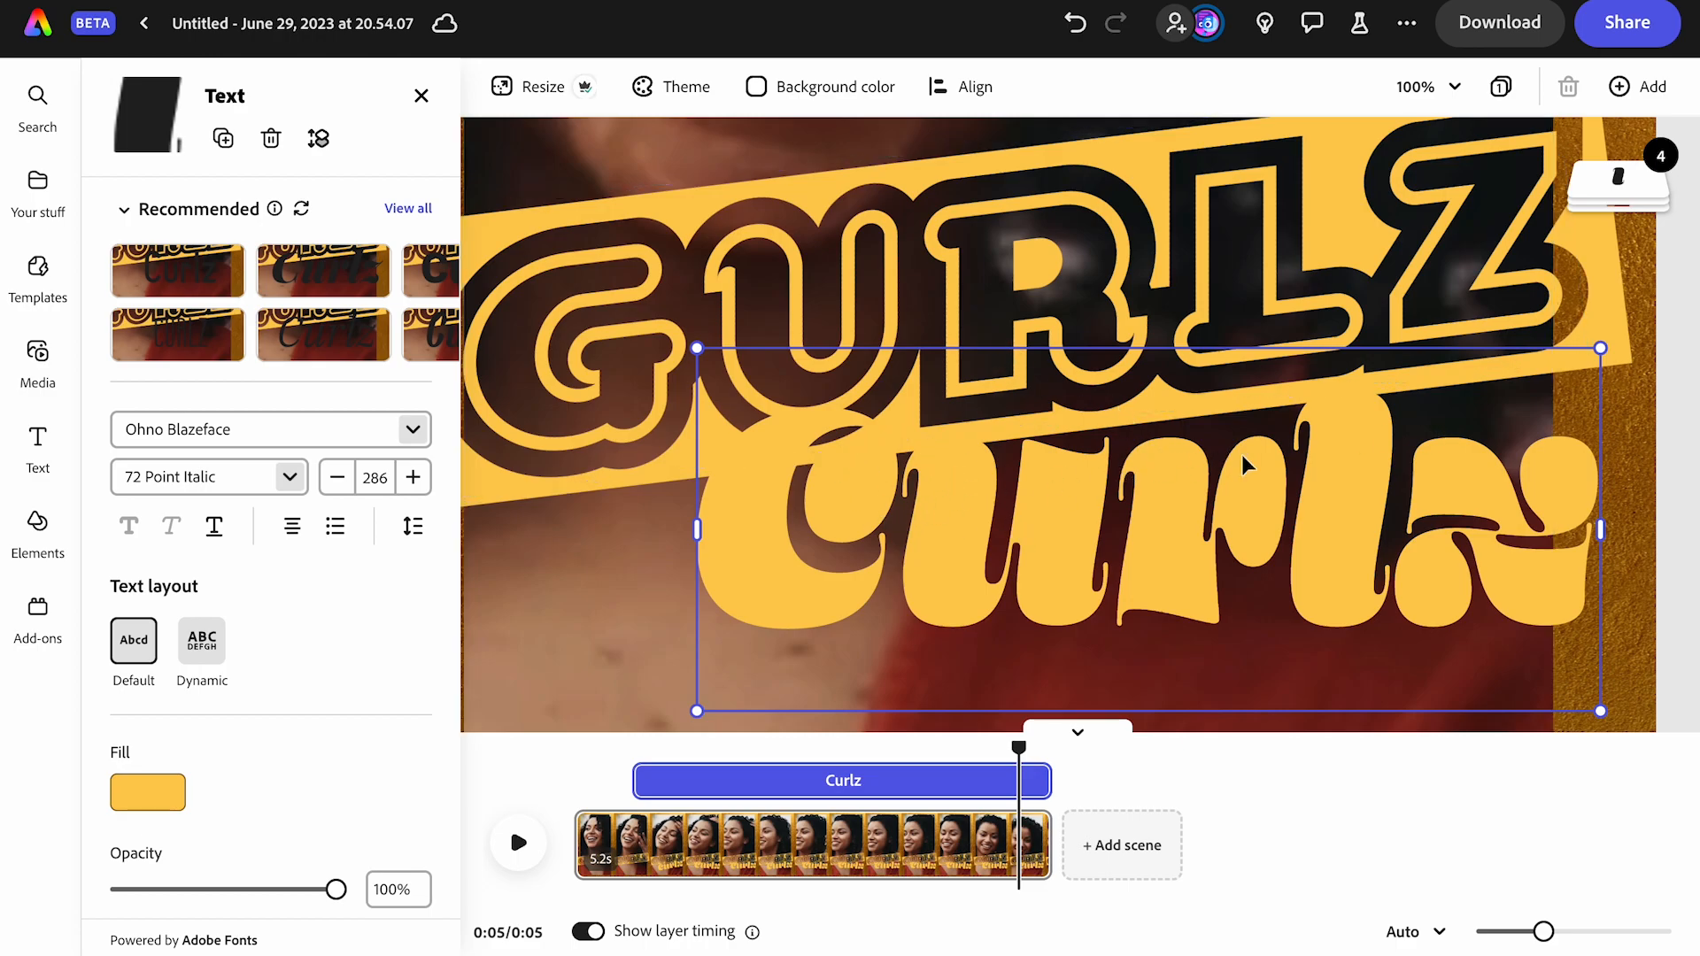
pyautogui.scroll(-3, 1241, 454)
pyautogui.moveTo(1223, 387); pyautogui.dragTo(1227, 423)
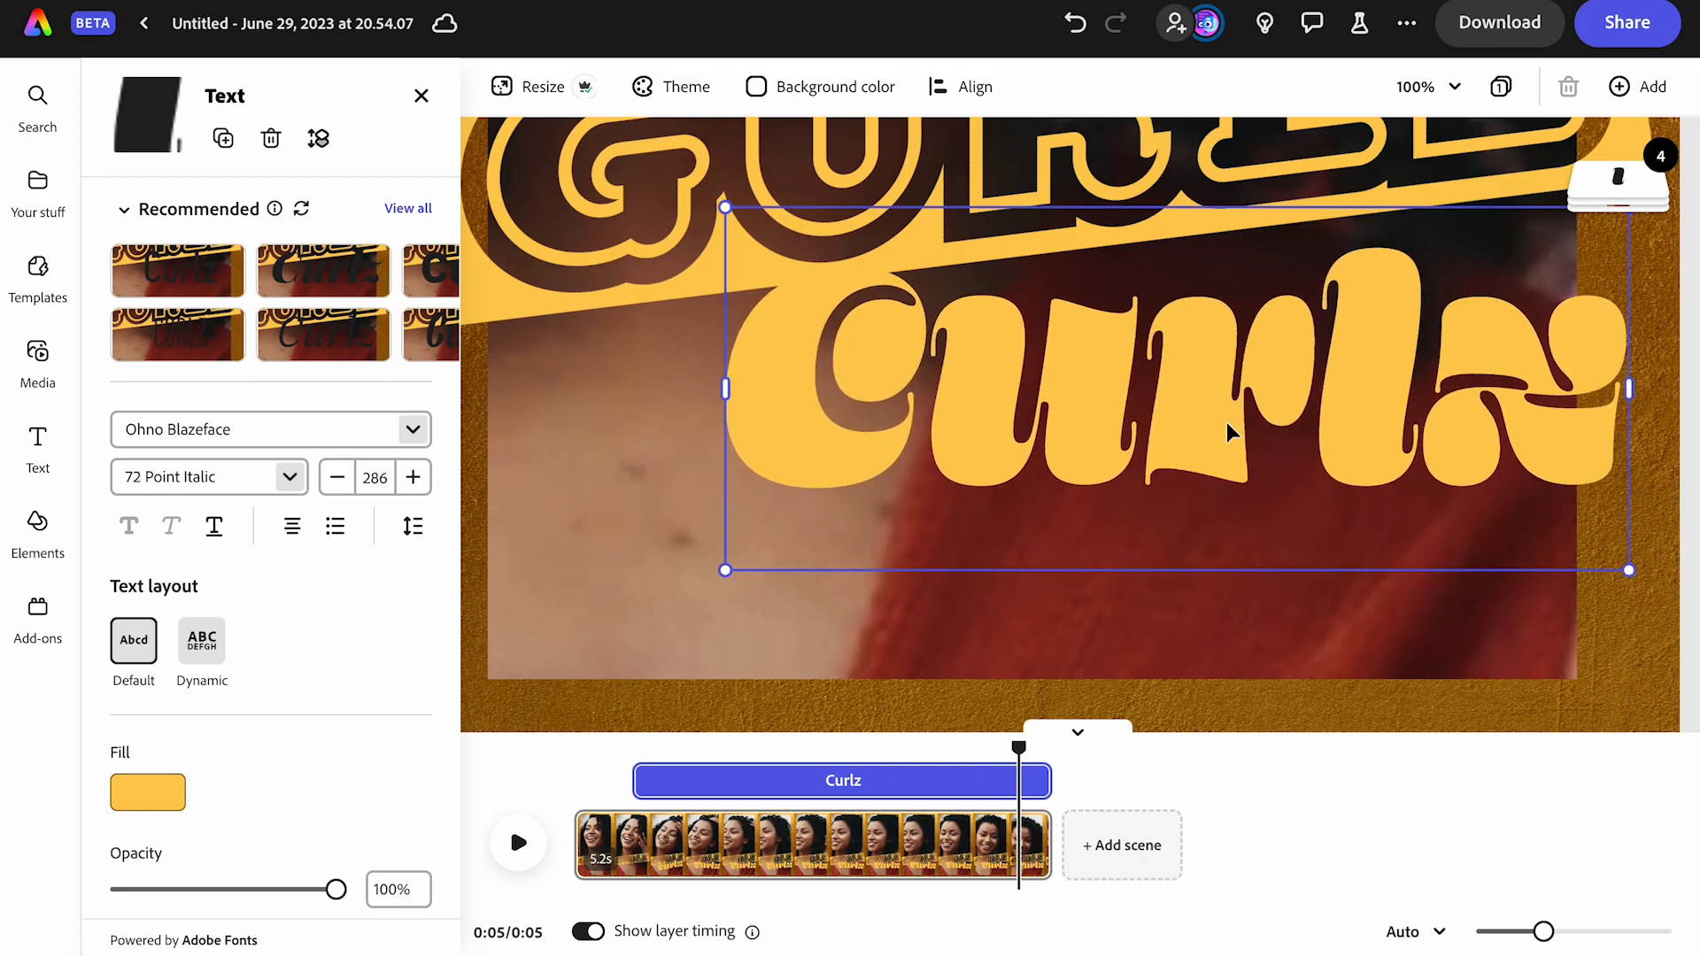
# Try a darker yellow recommended swatch as the Curlz fill and go back to the gold sampled from the GURLZ banner
pyautogui.click(165, 797)
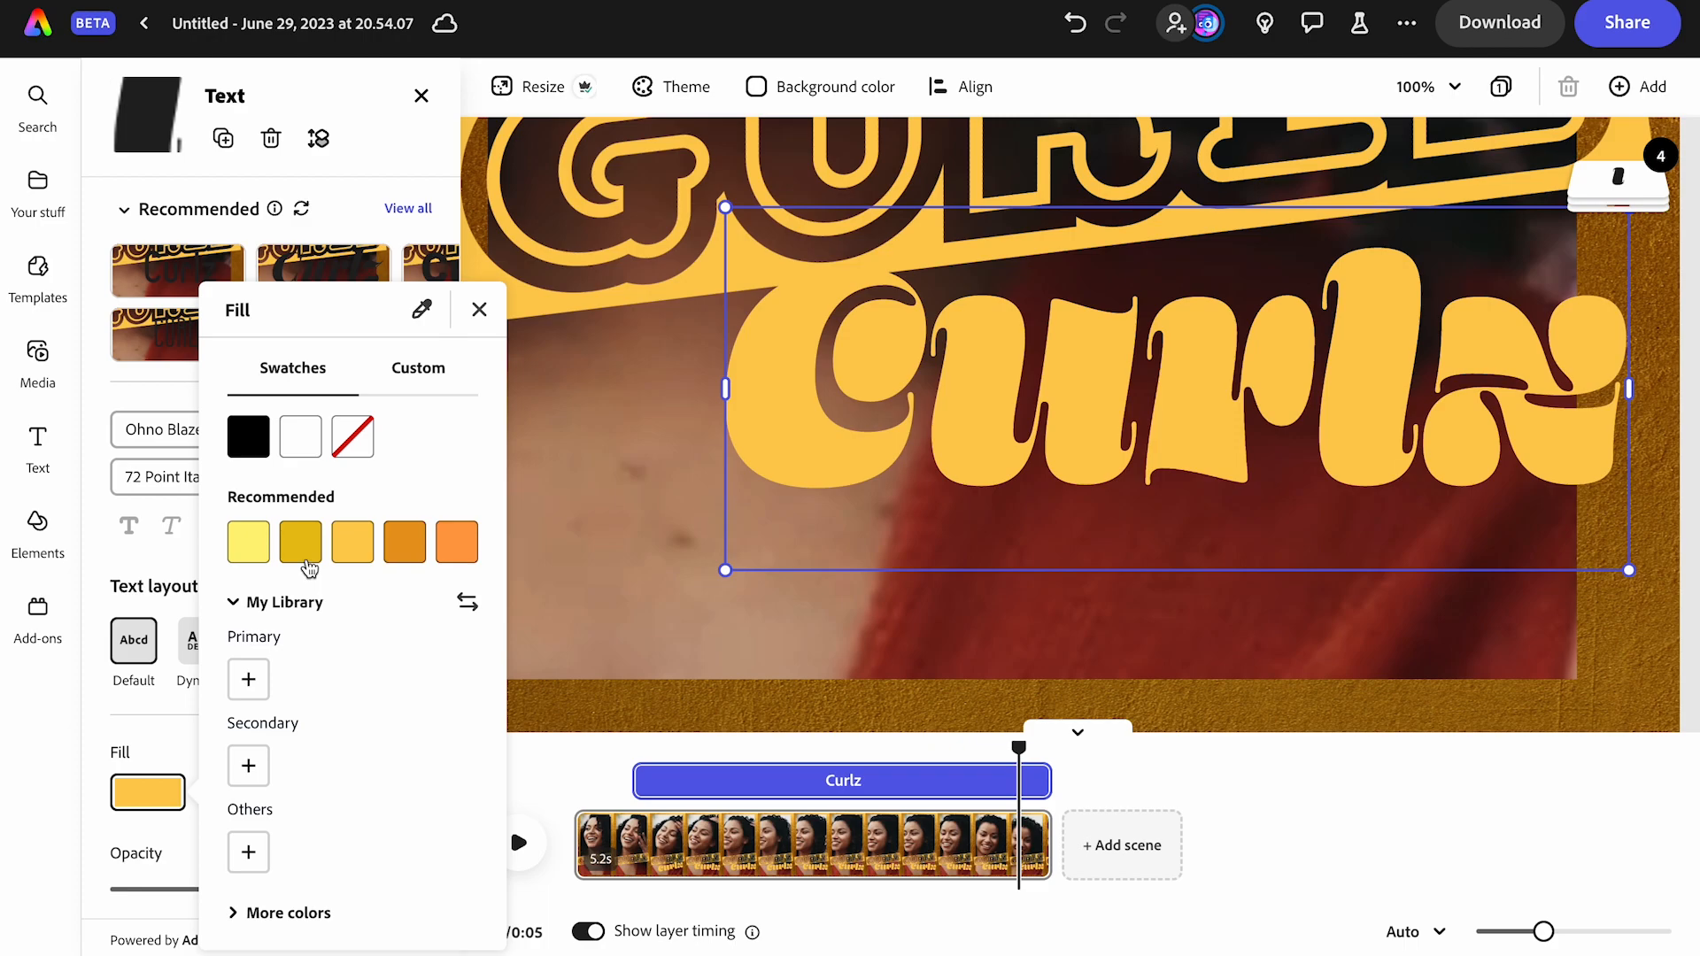
pyautogui.click(309, 565)
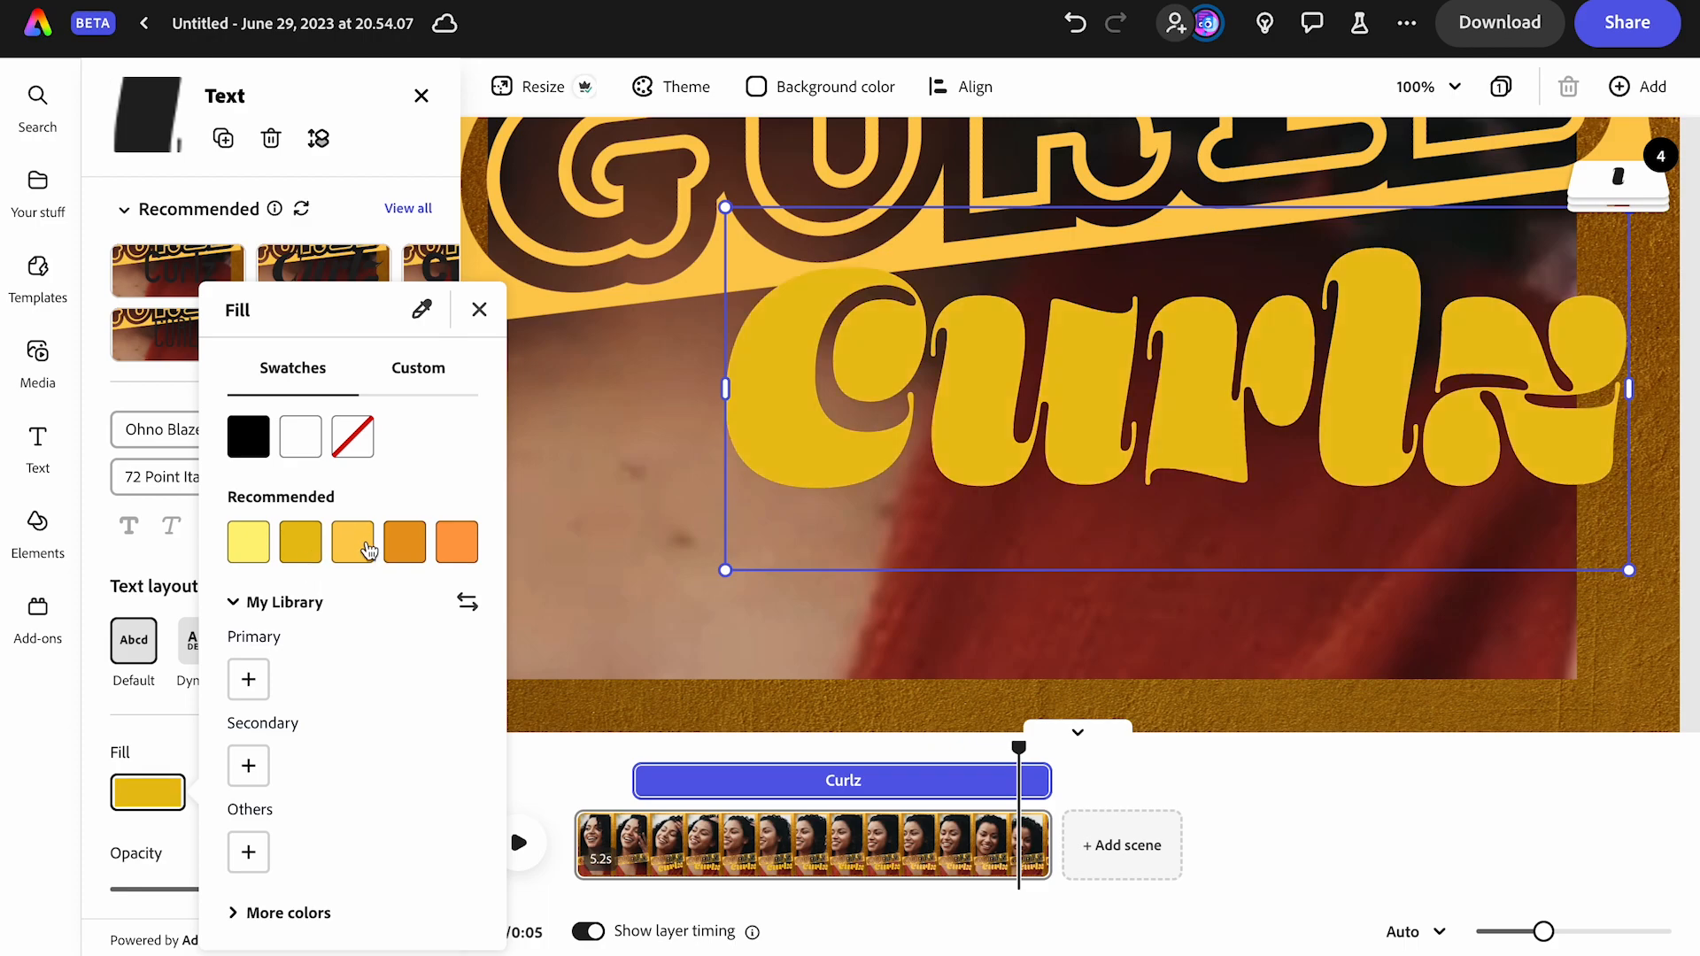
pyautogui.click(369, 551)
pyautogui.click(421, 309)
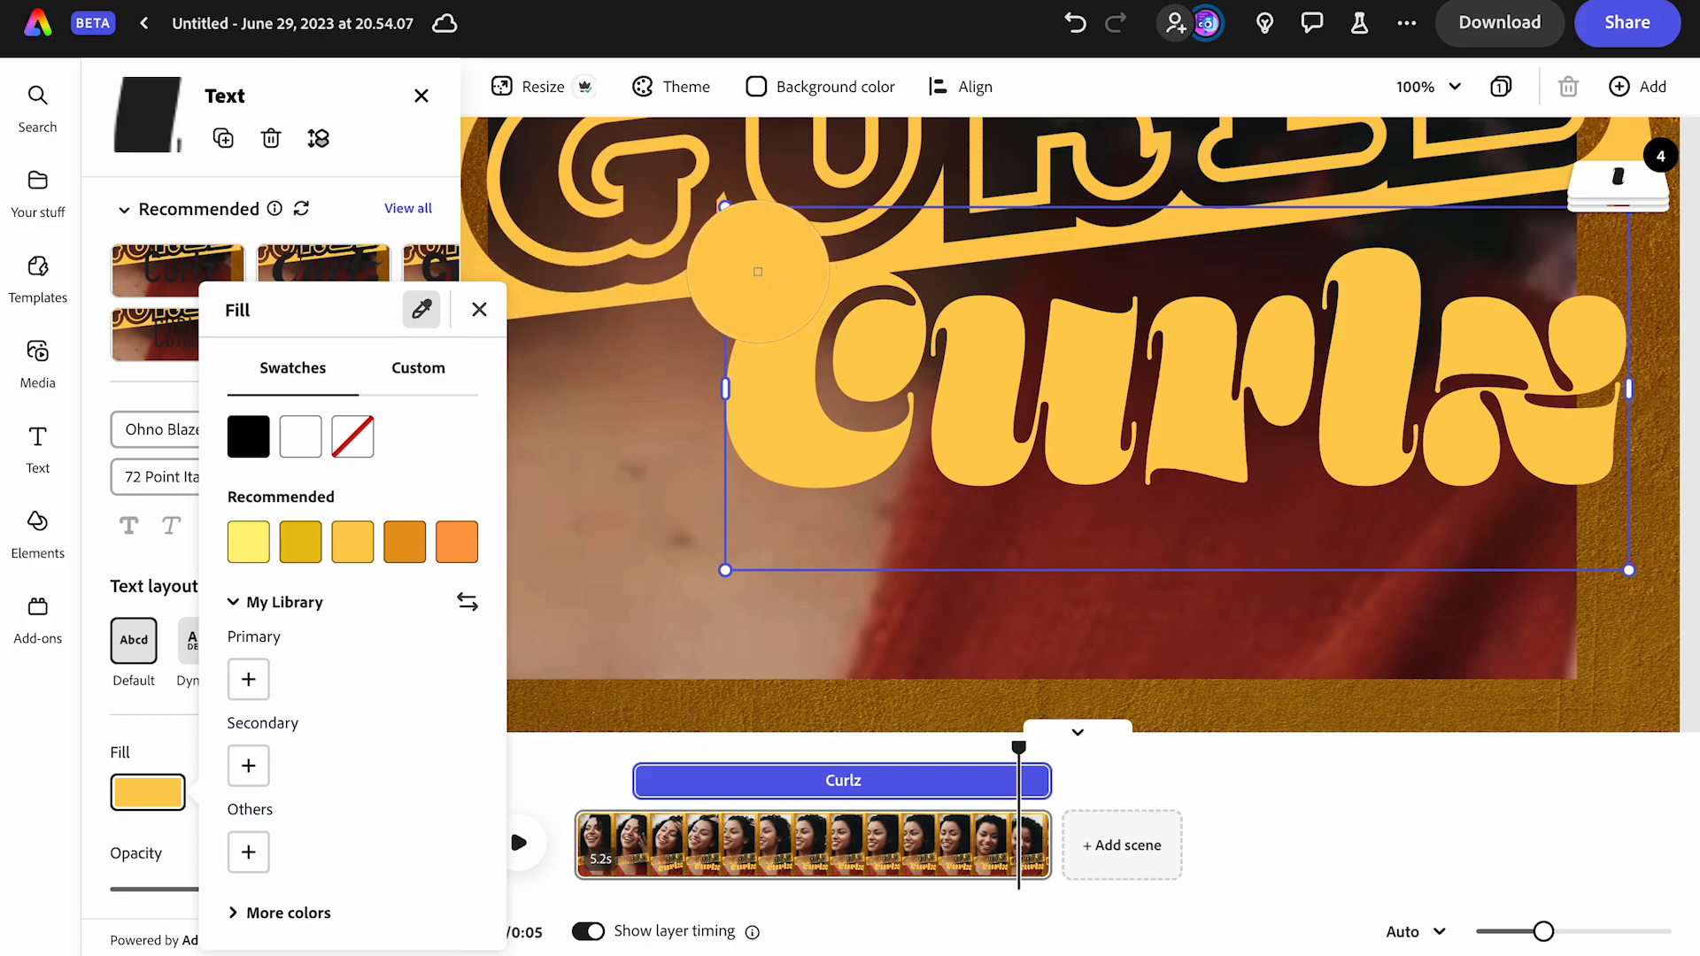
pyautogui.click(757, 271)
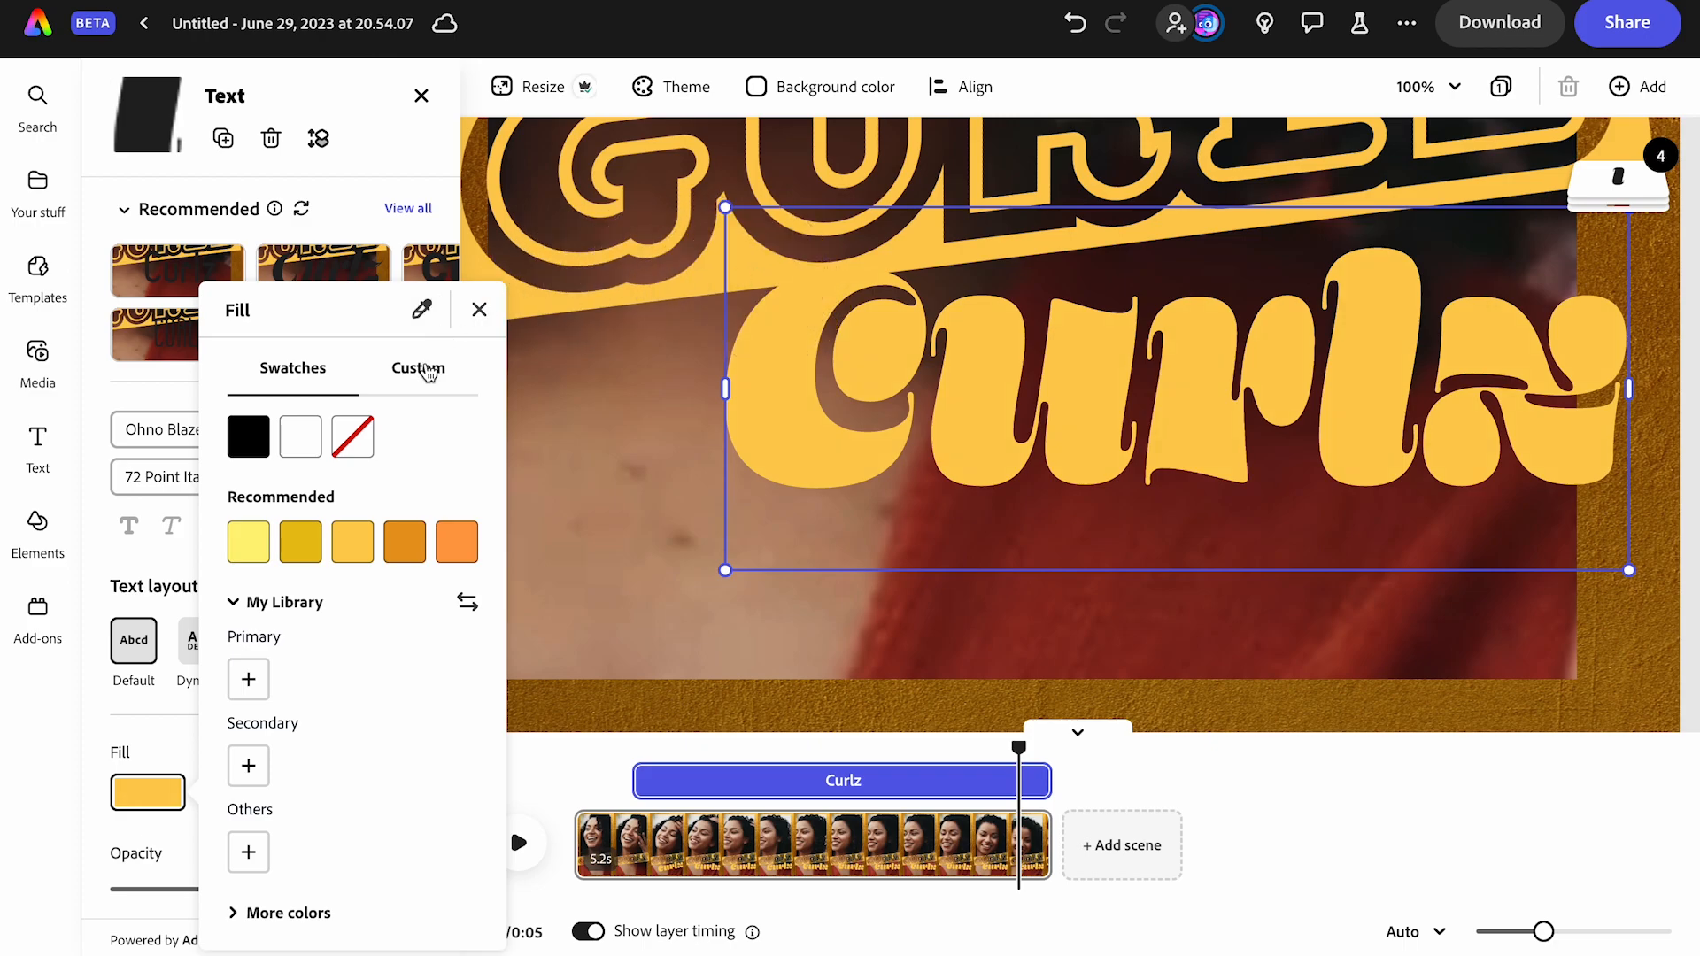
# Darken the Curlz text's fill to a custom, more muted gold
pyautogui.click(428, 371)
pyautogui.moveTo(399, 465); pyautogui.dragTo(422, 486)
pyautogui.click(1138, 664)
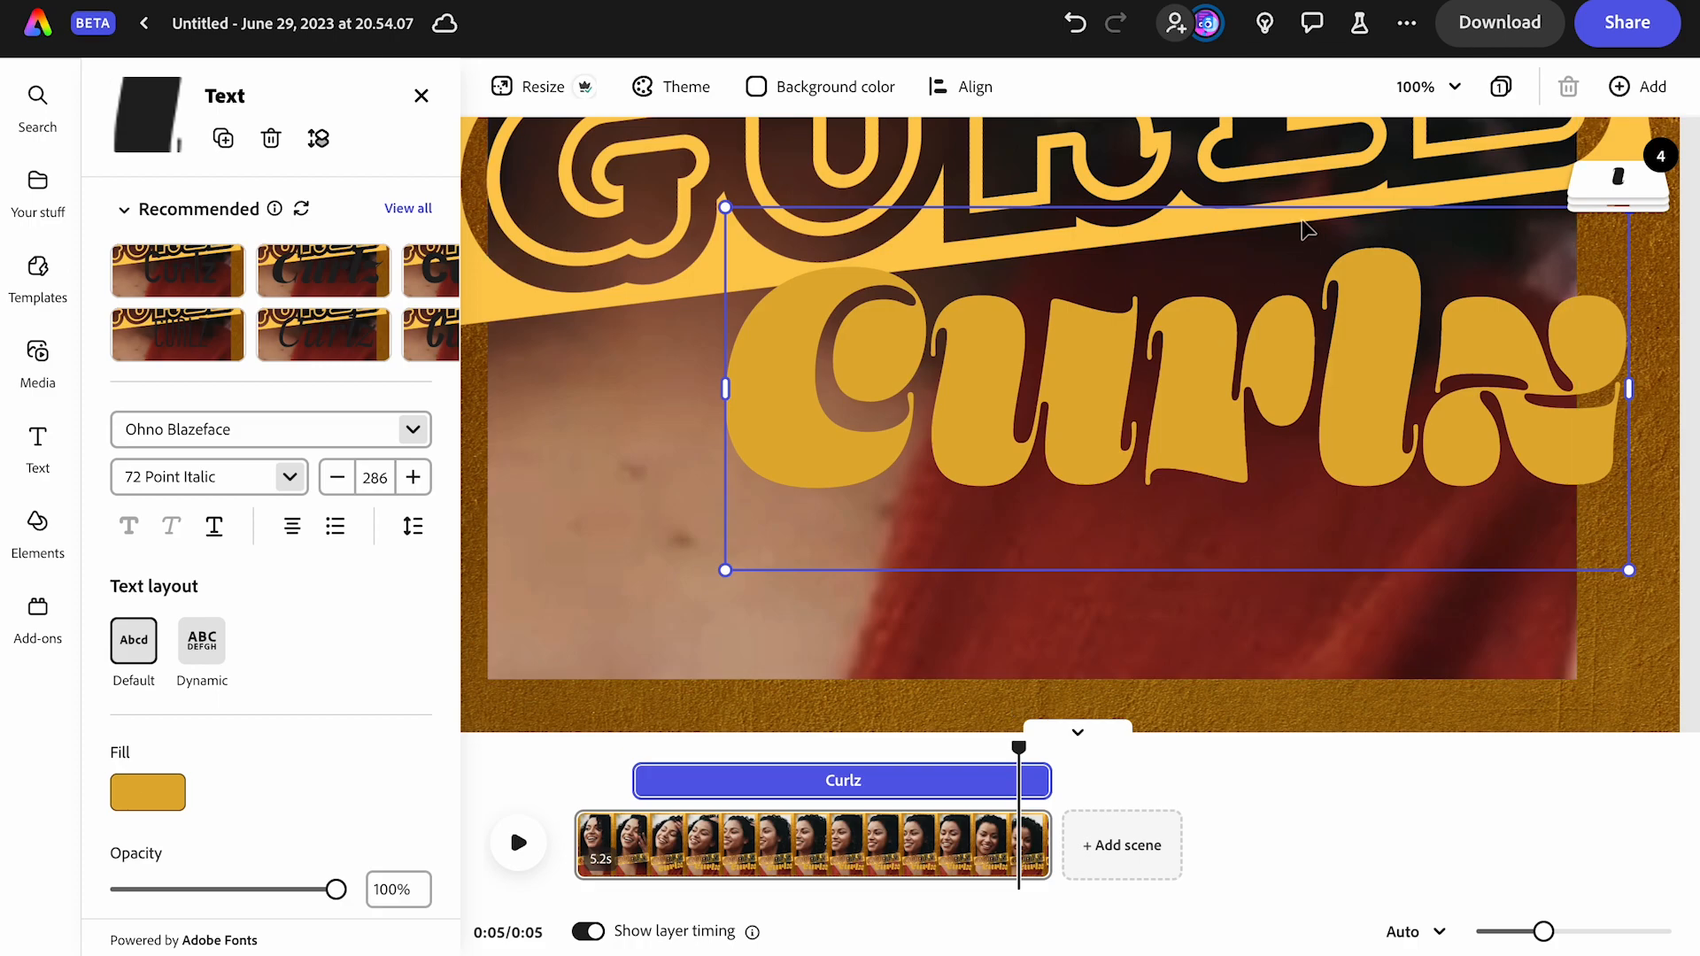
# Fit the whole page in view and play the video from its beginning to preview the text animations
pyautogui.press('super+0')
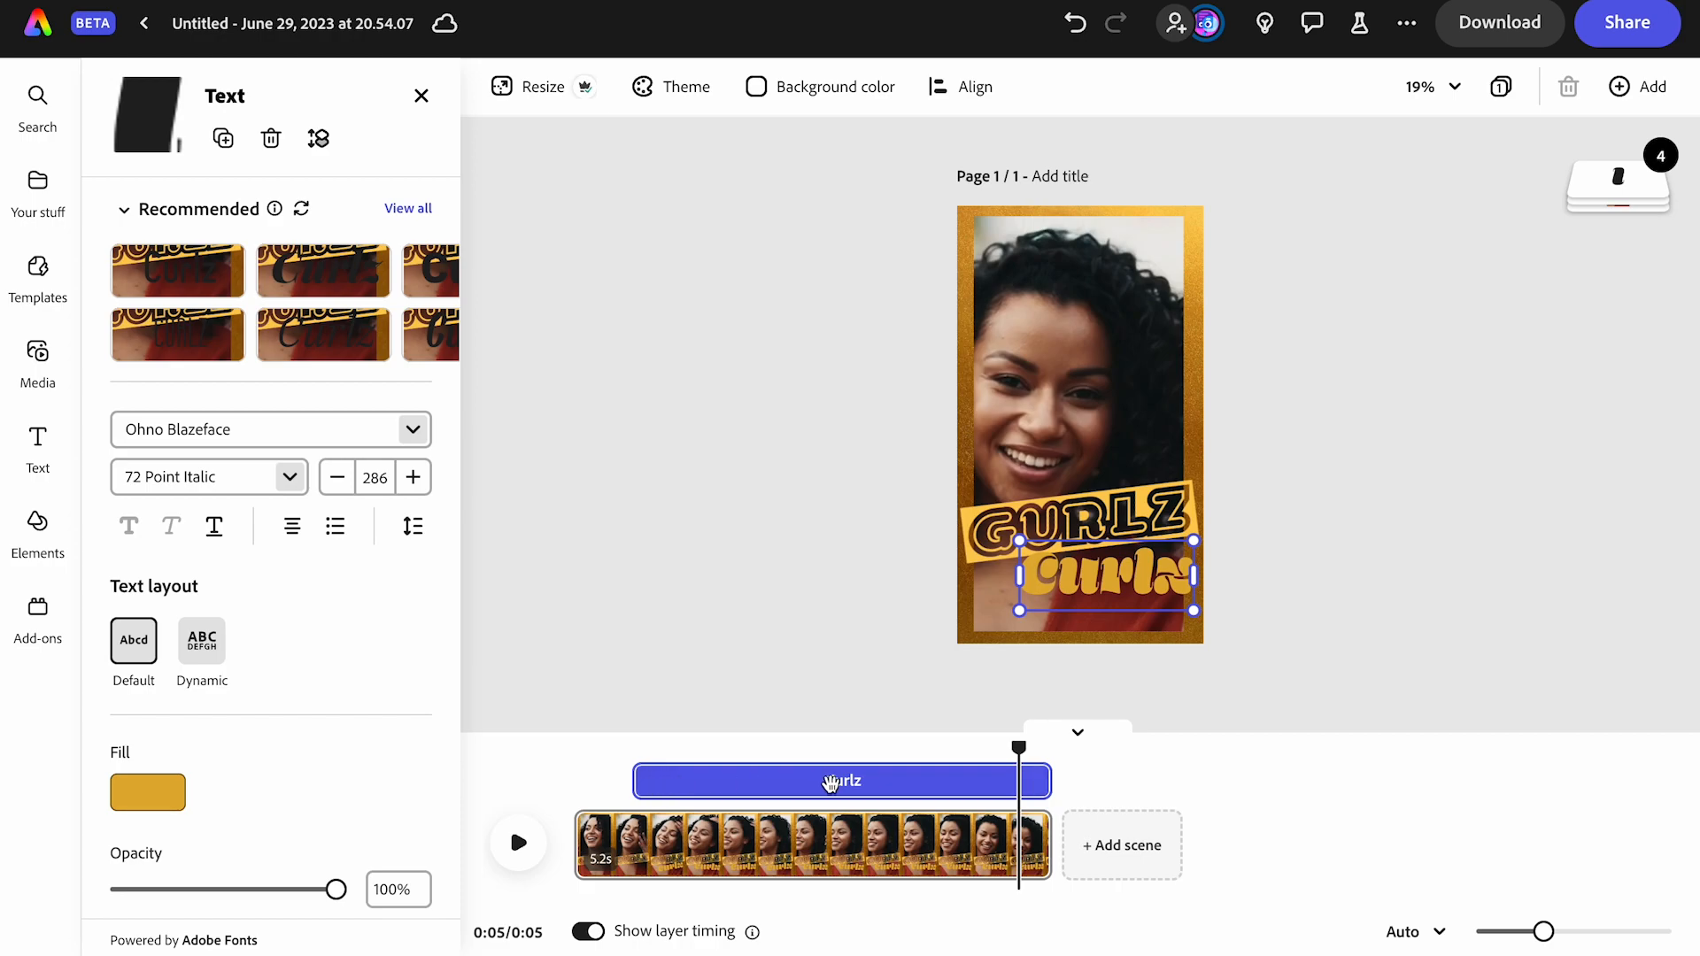
pyautogui.click(510, 753)
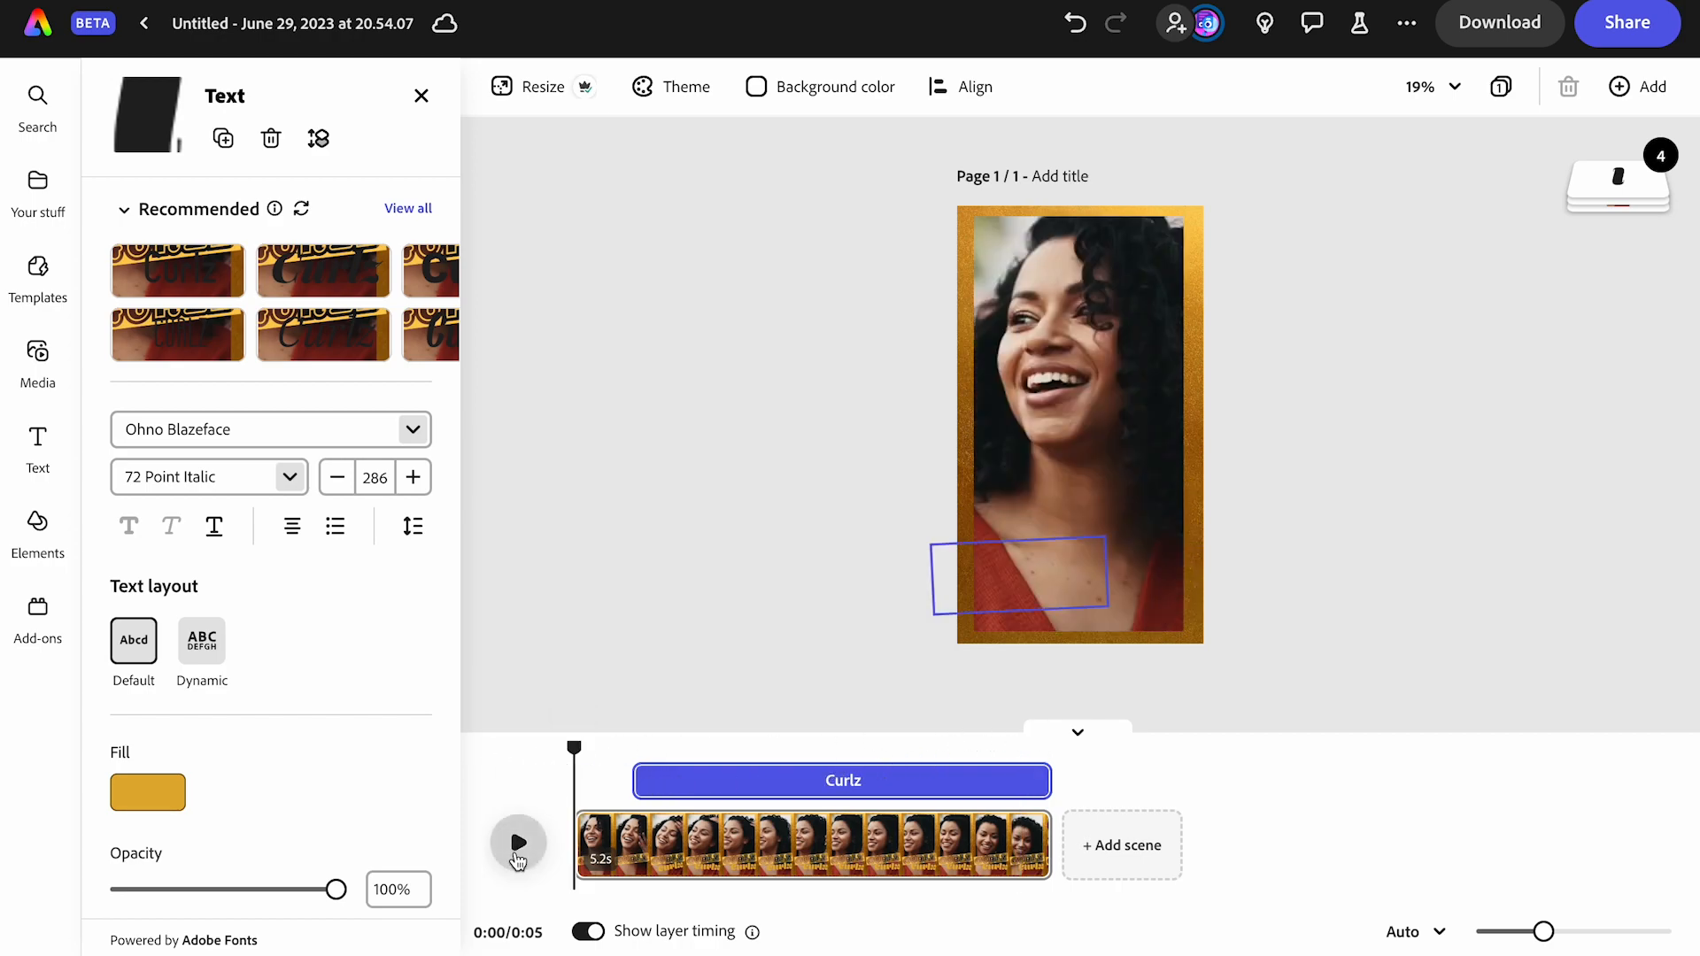
pyautogui.click(518, 846)
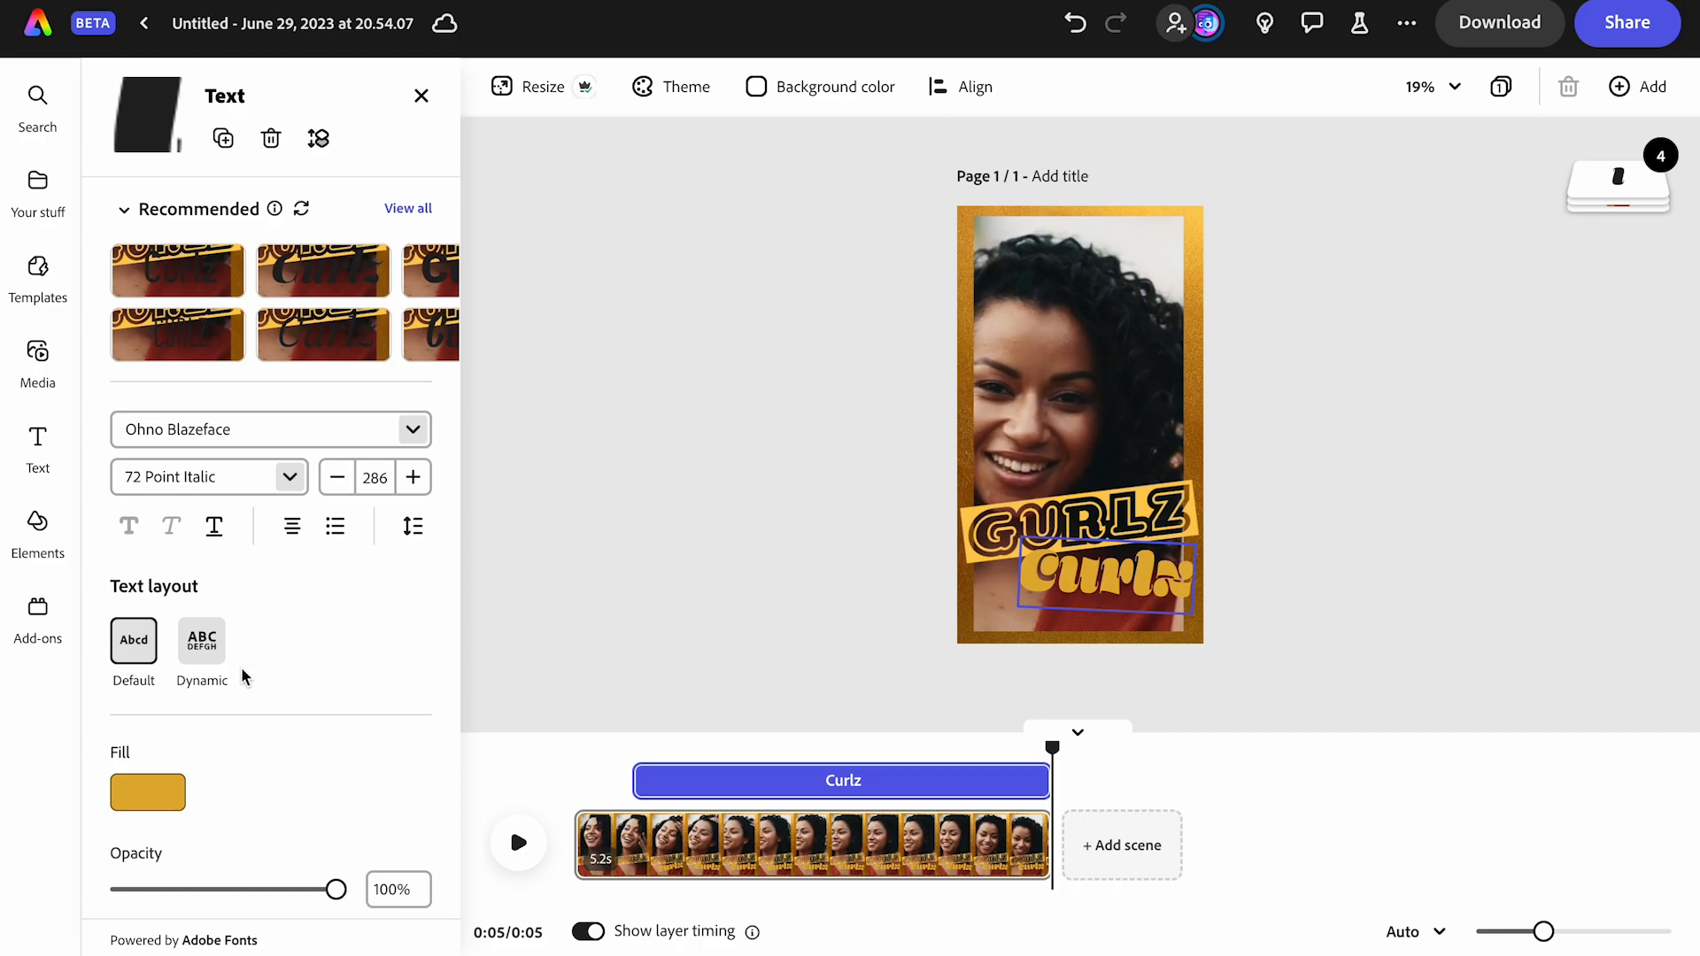
# Adjust the Curlz text's Wiggle animation to speed 76 and intensity 16, trying stronger settings along the way
pyautogui.scroll(-5, 241, 666)
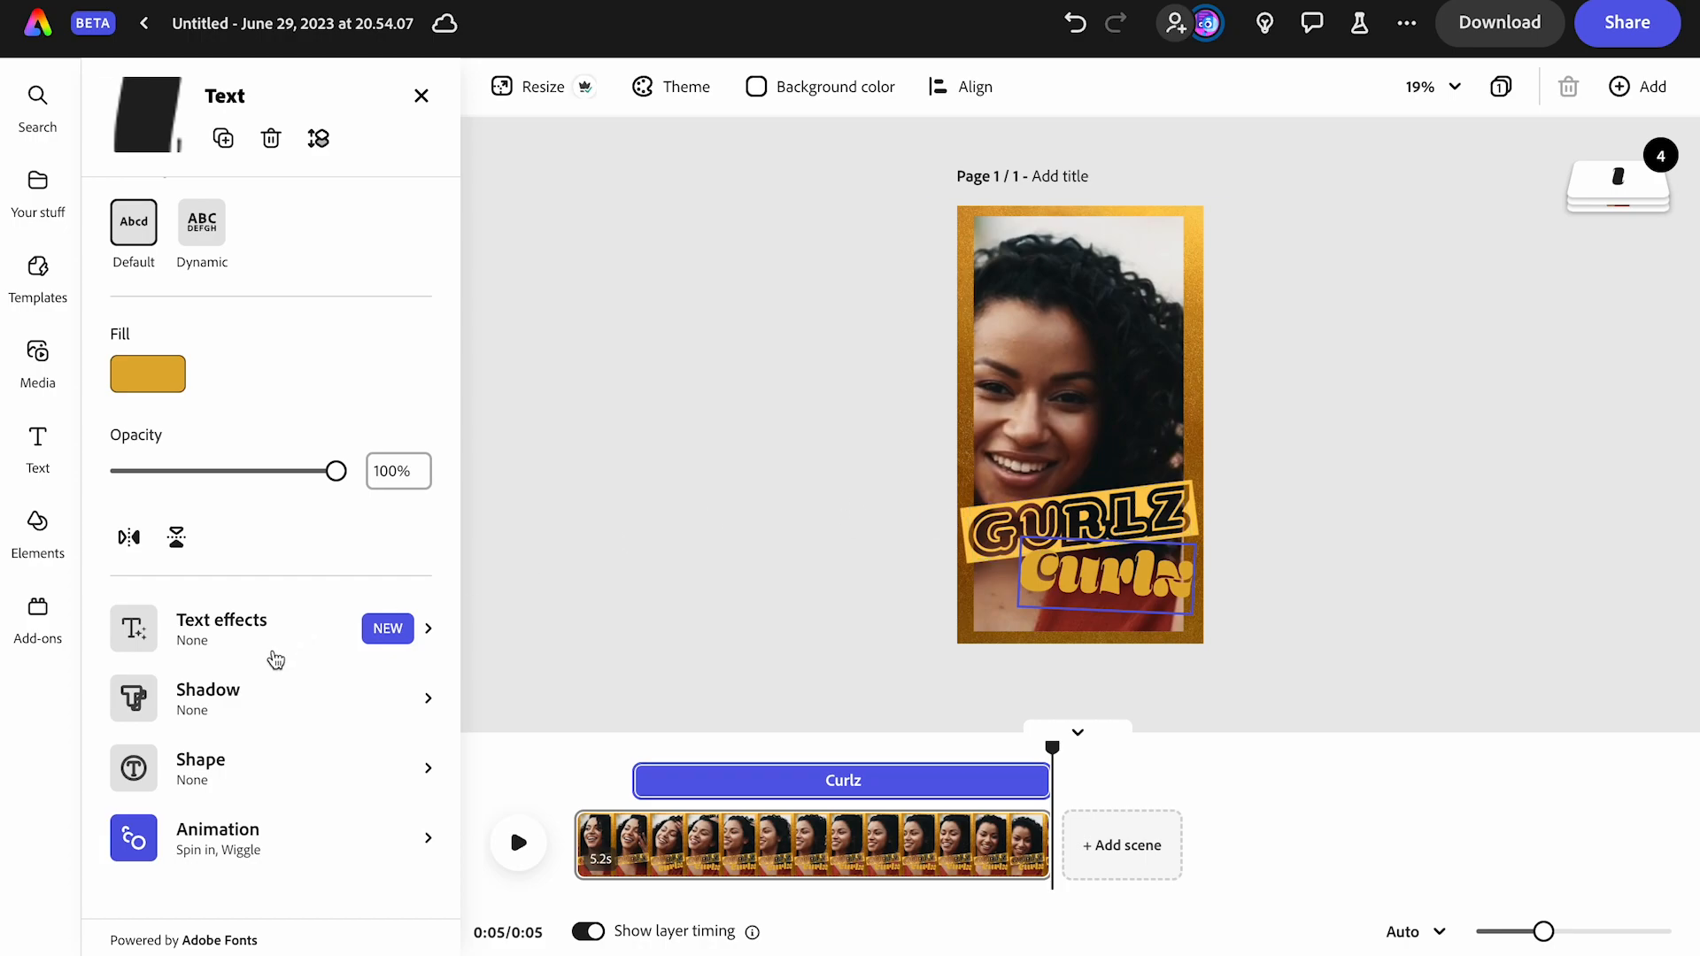
pyautogui.click(237, 848)
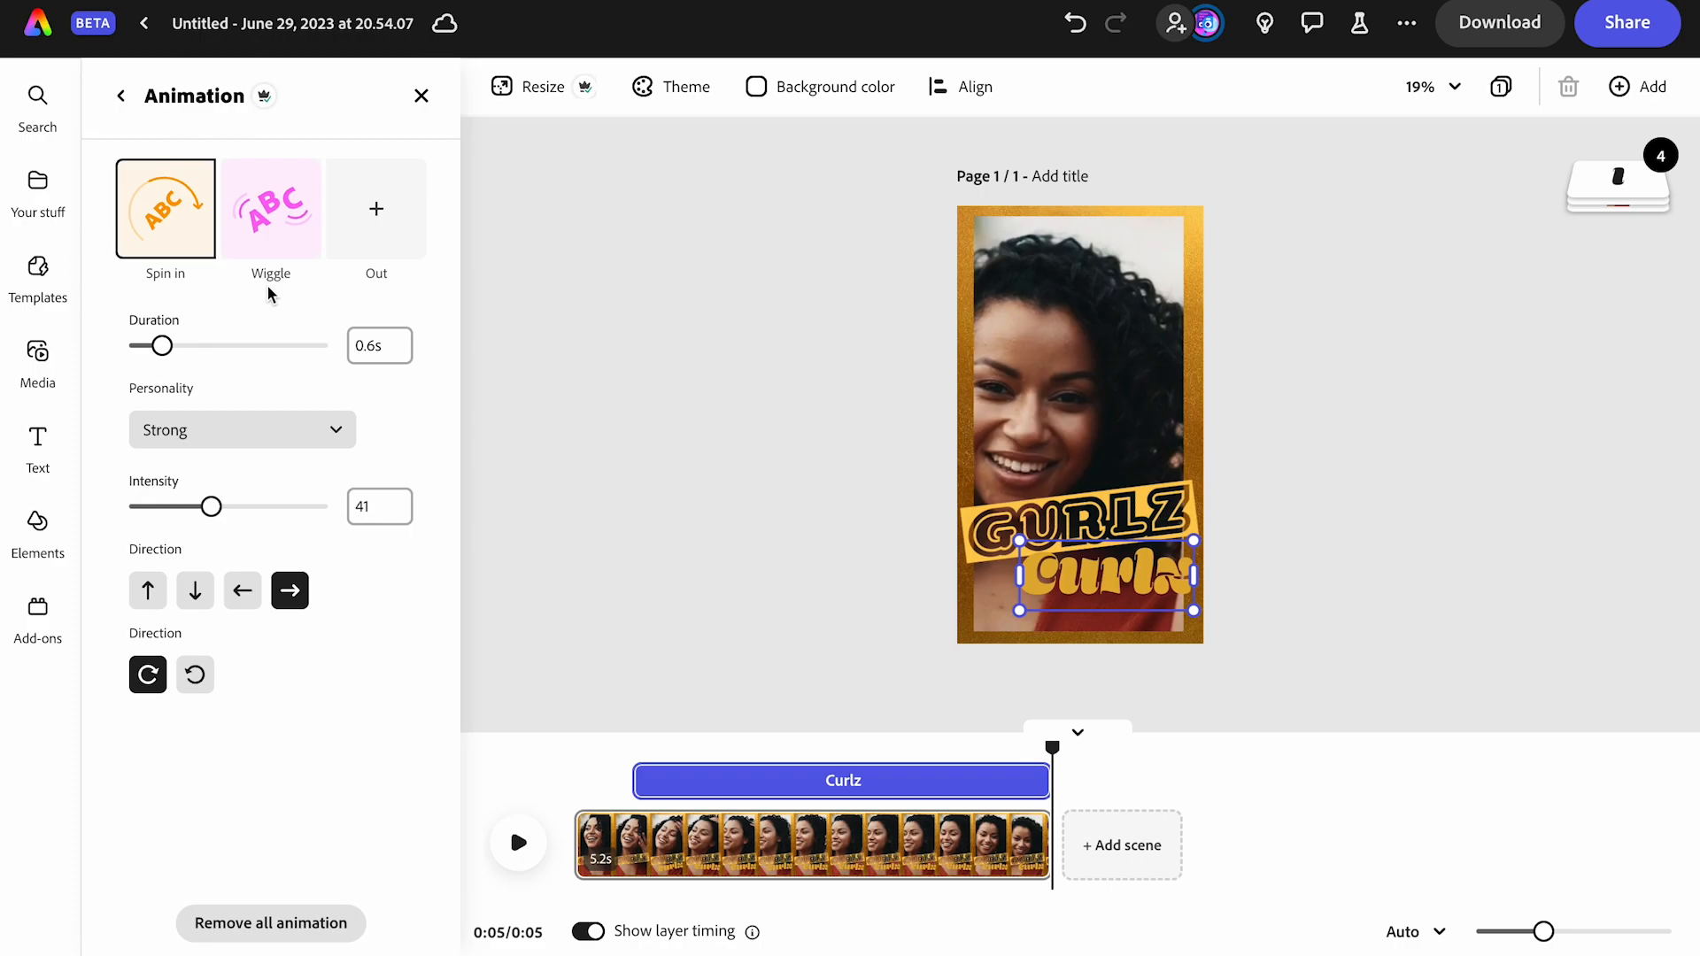
pyautogui.moveTo(1058, 753); pyautogui.dragTo(1008, 706)
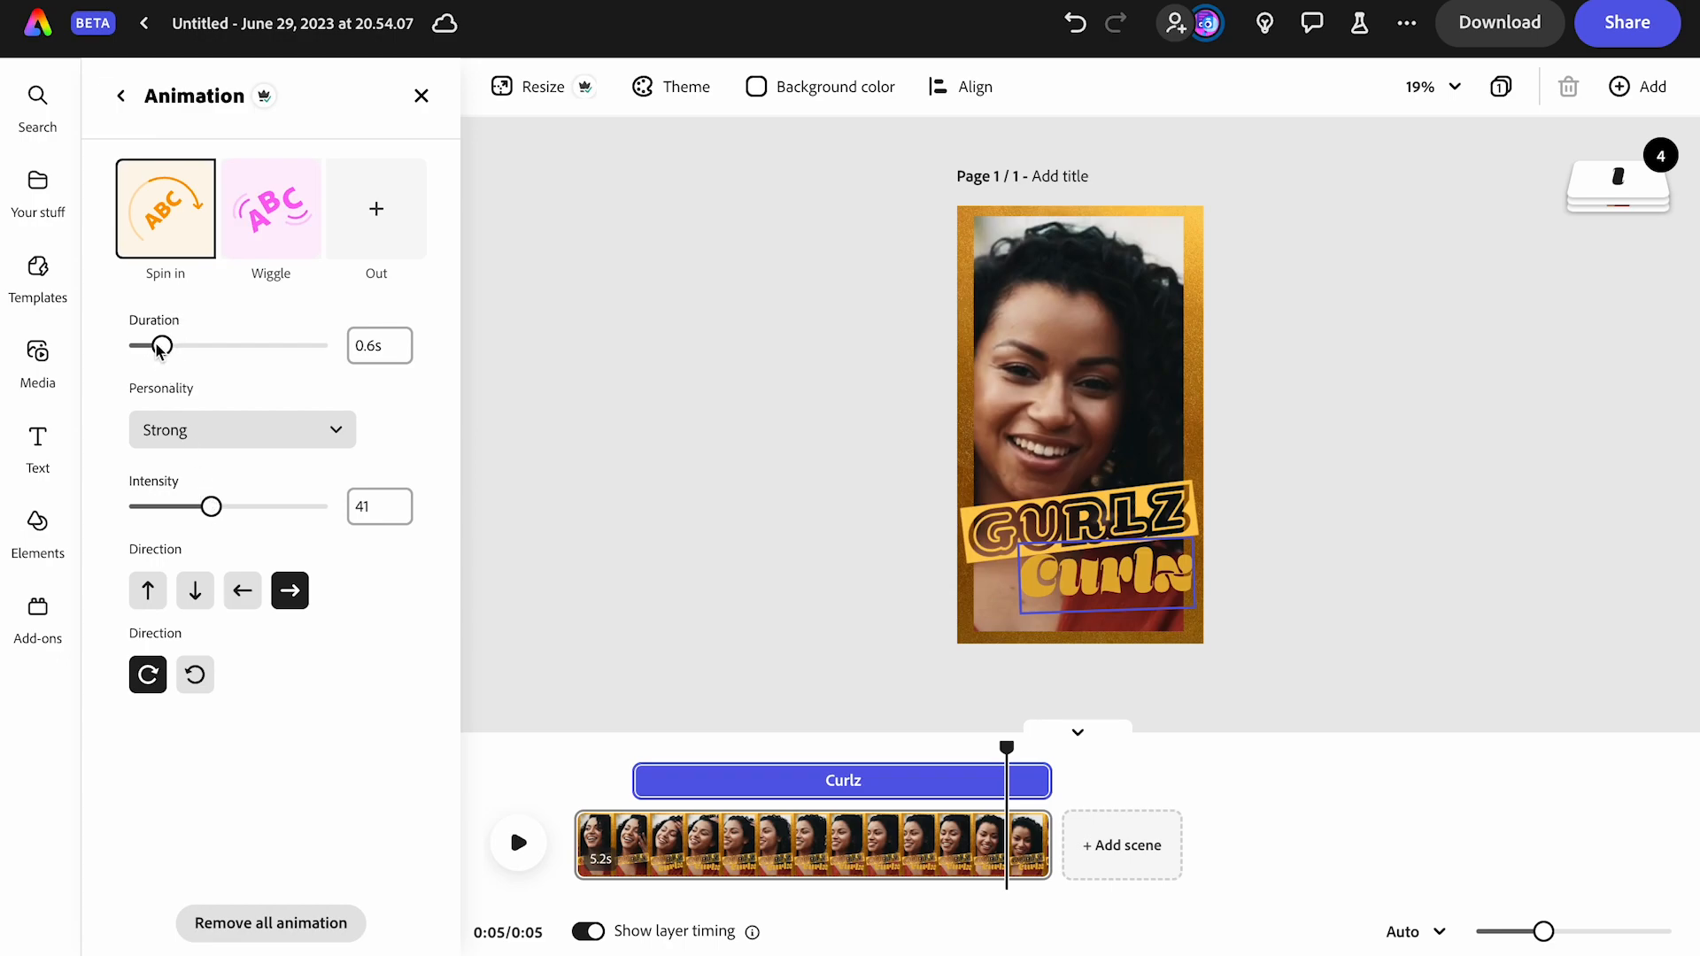
pyautogui.click(273, 209)
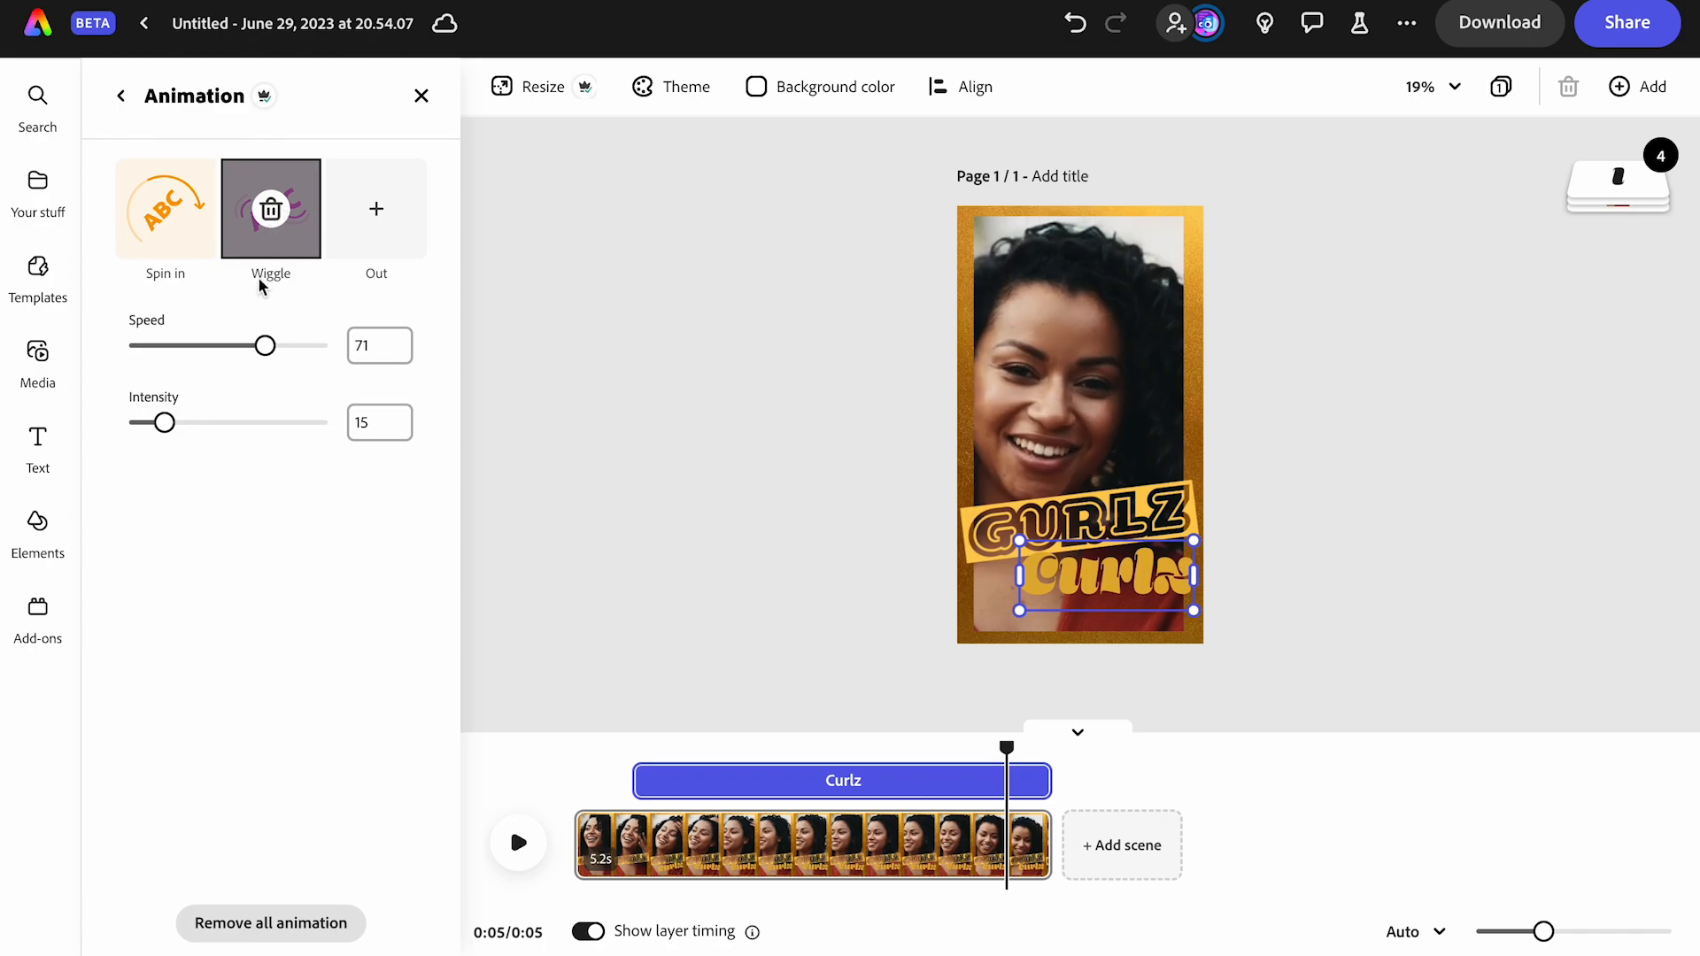
pyautogui.moveTo(265, 345); pyautogui.dragTo(311, 346)
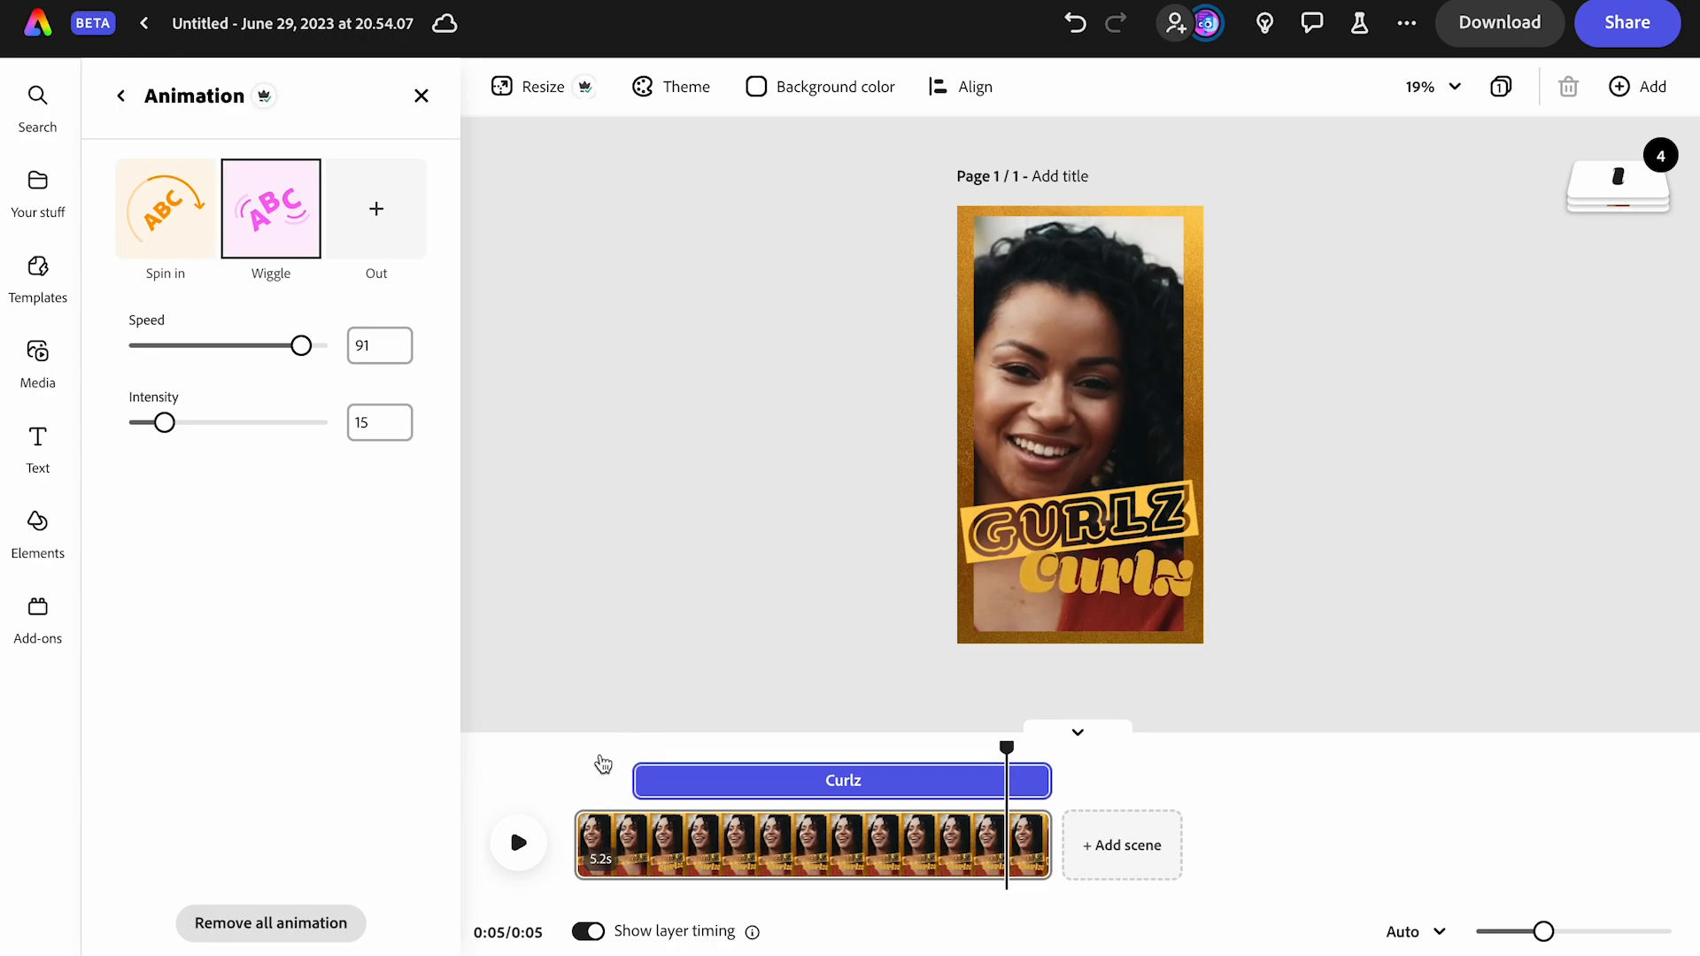
pyautogui.moveTo(302, 346); pyautogui.dragTo(274, 346)
pyautogui.moveTo(164, 423); pyautogui.dragTo(251, 421)
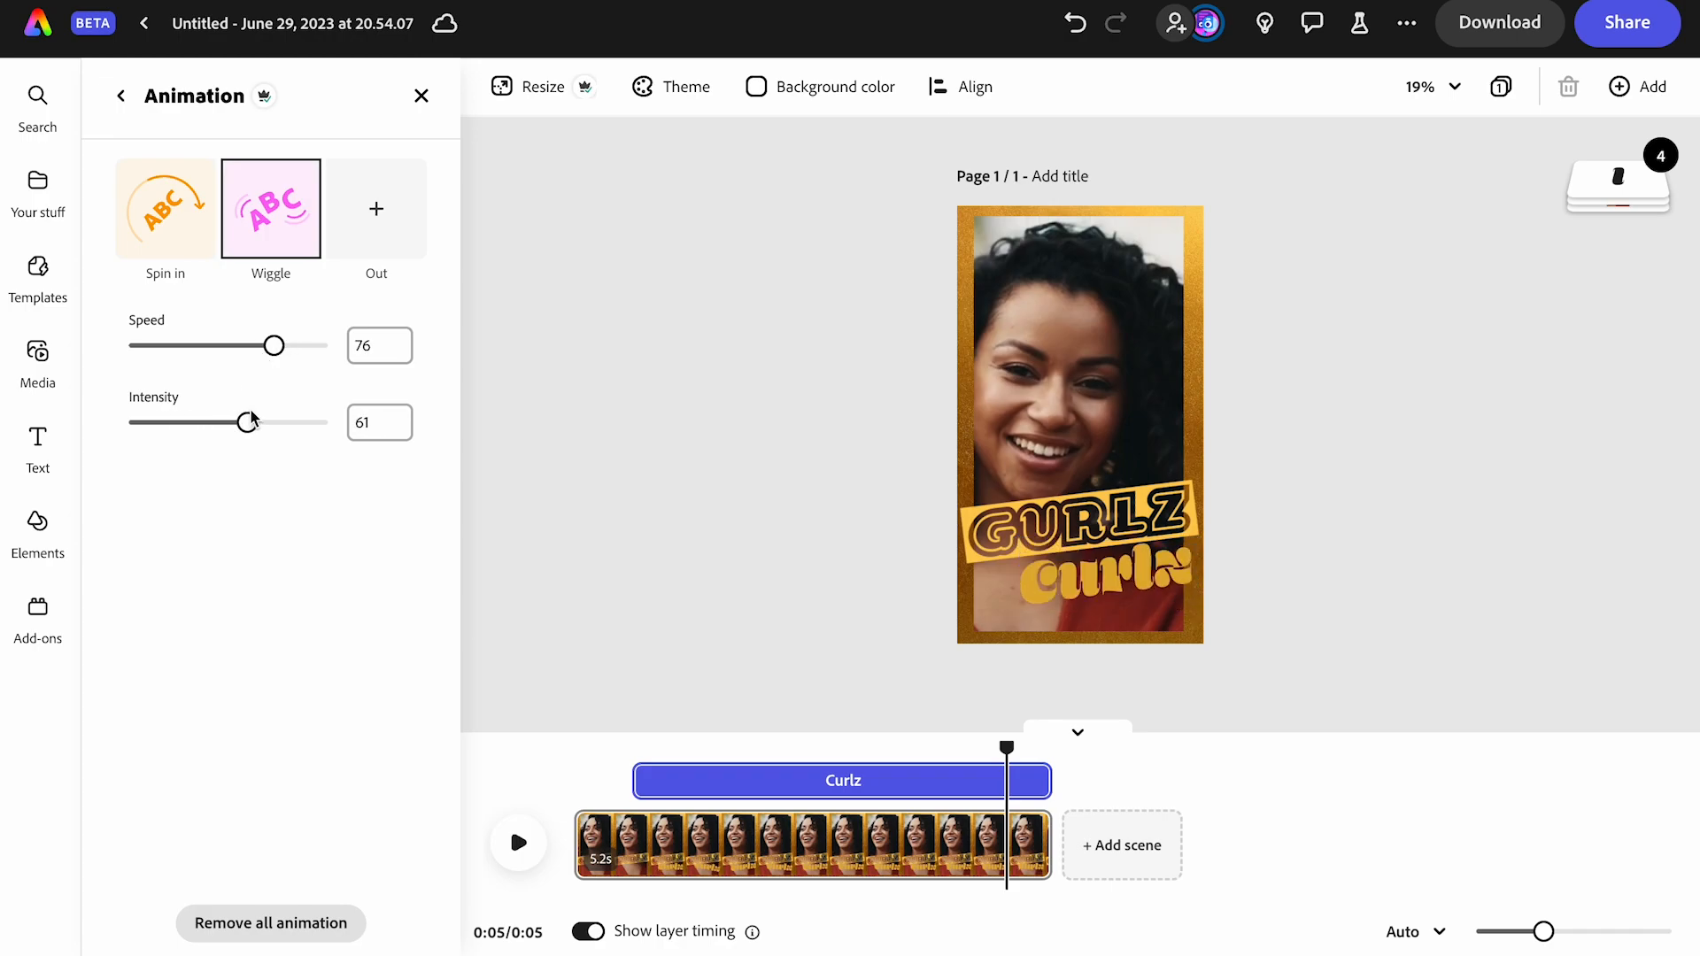
pyautogui.moveTo(250, 423); pyautogui.dragTo(162, 428)
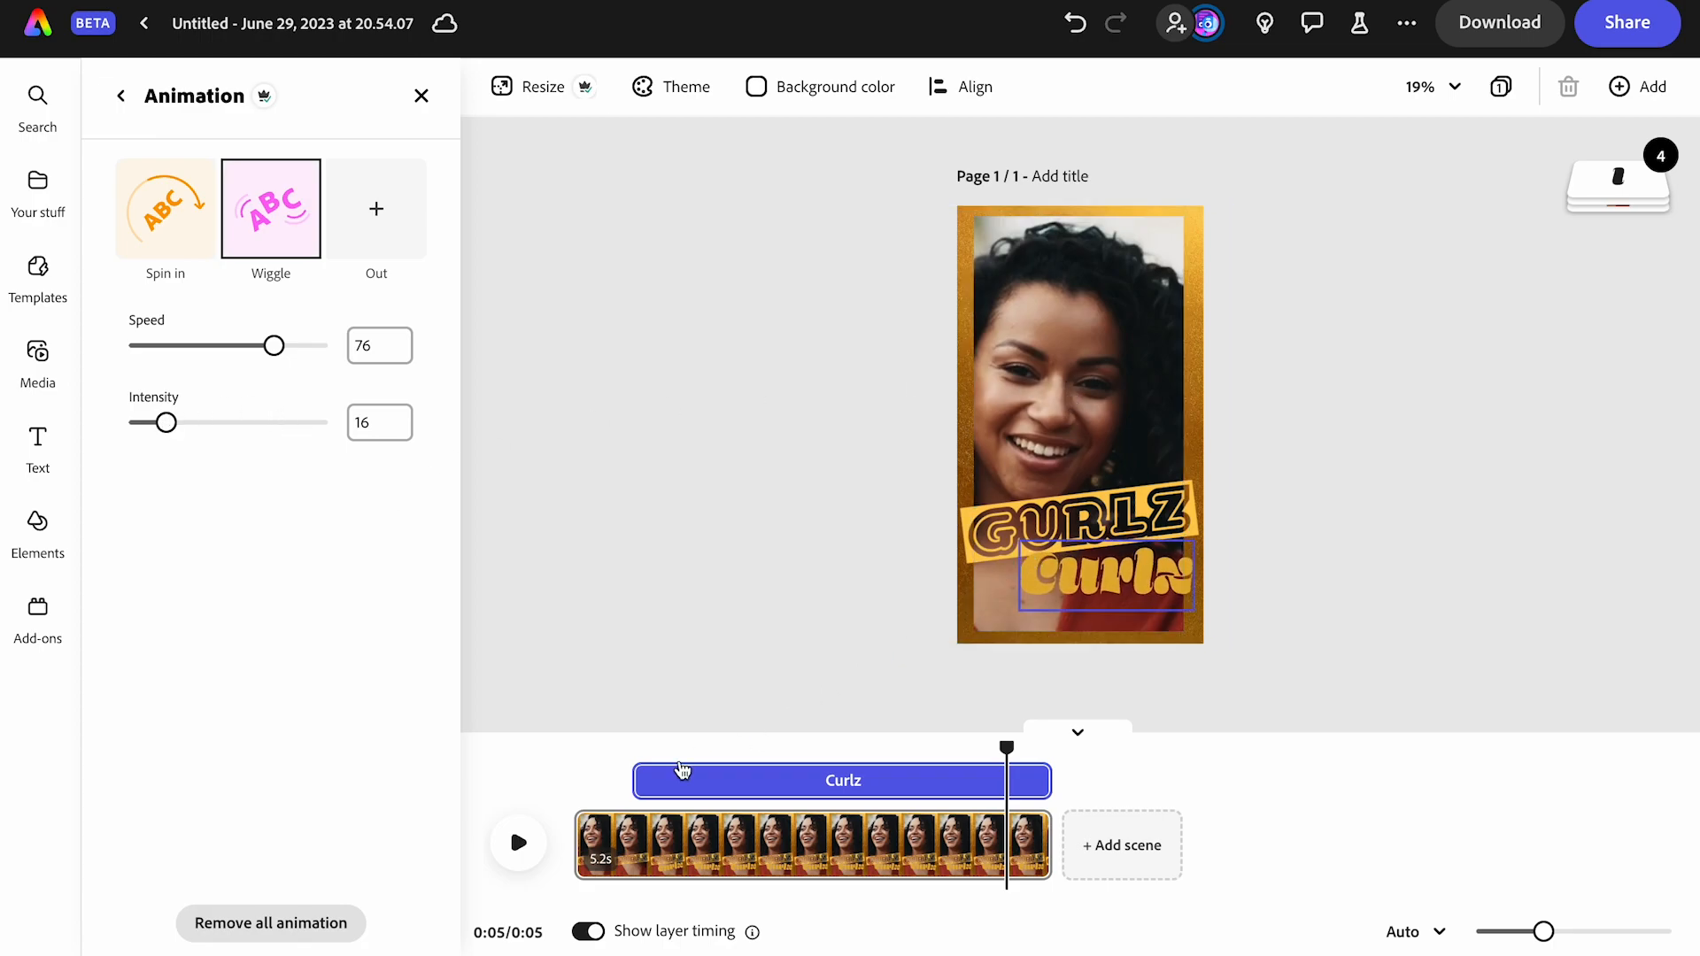
# Play the video from its beginning to preview the adjusted Curlz wiggle and pause once the text has come in
pyautogui.click(524, 848)
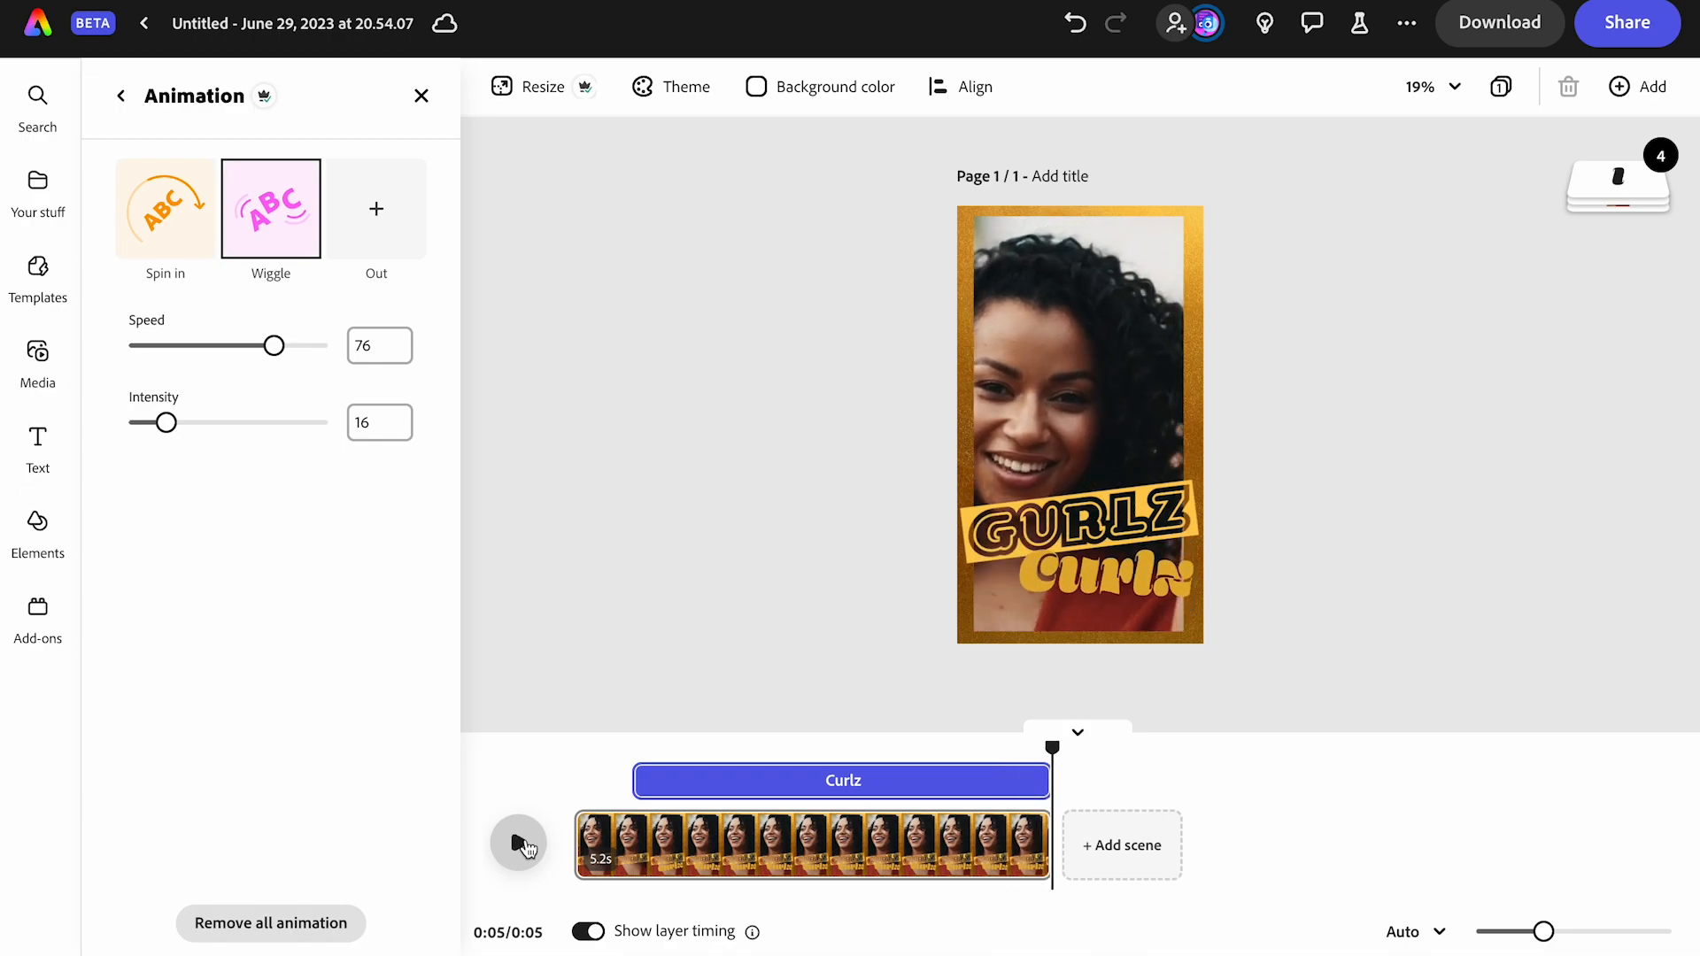
pyautogui.click(524, 848)
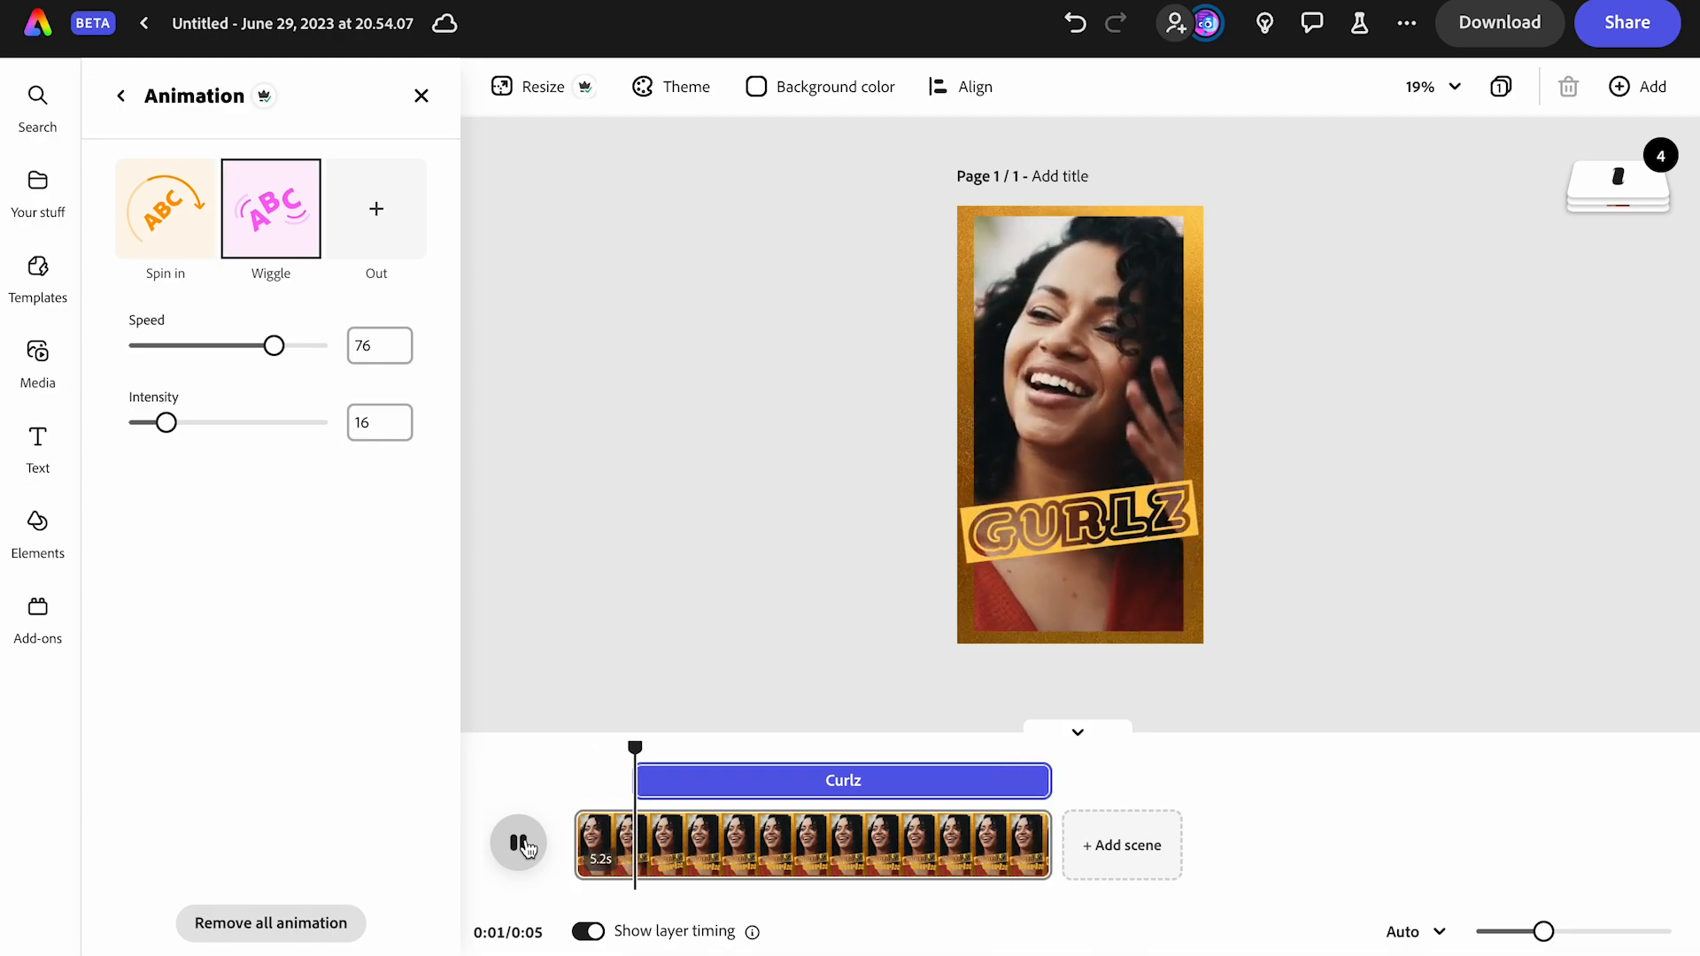
pyautogui.click(524, 848)
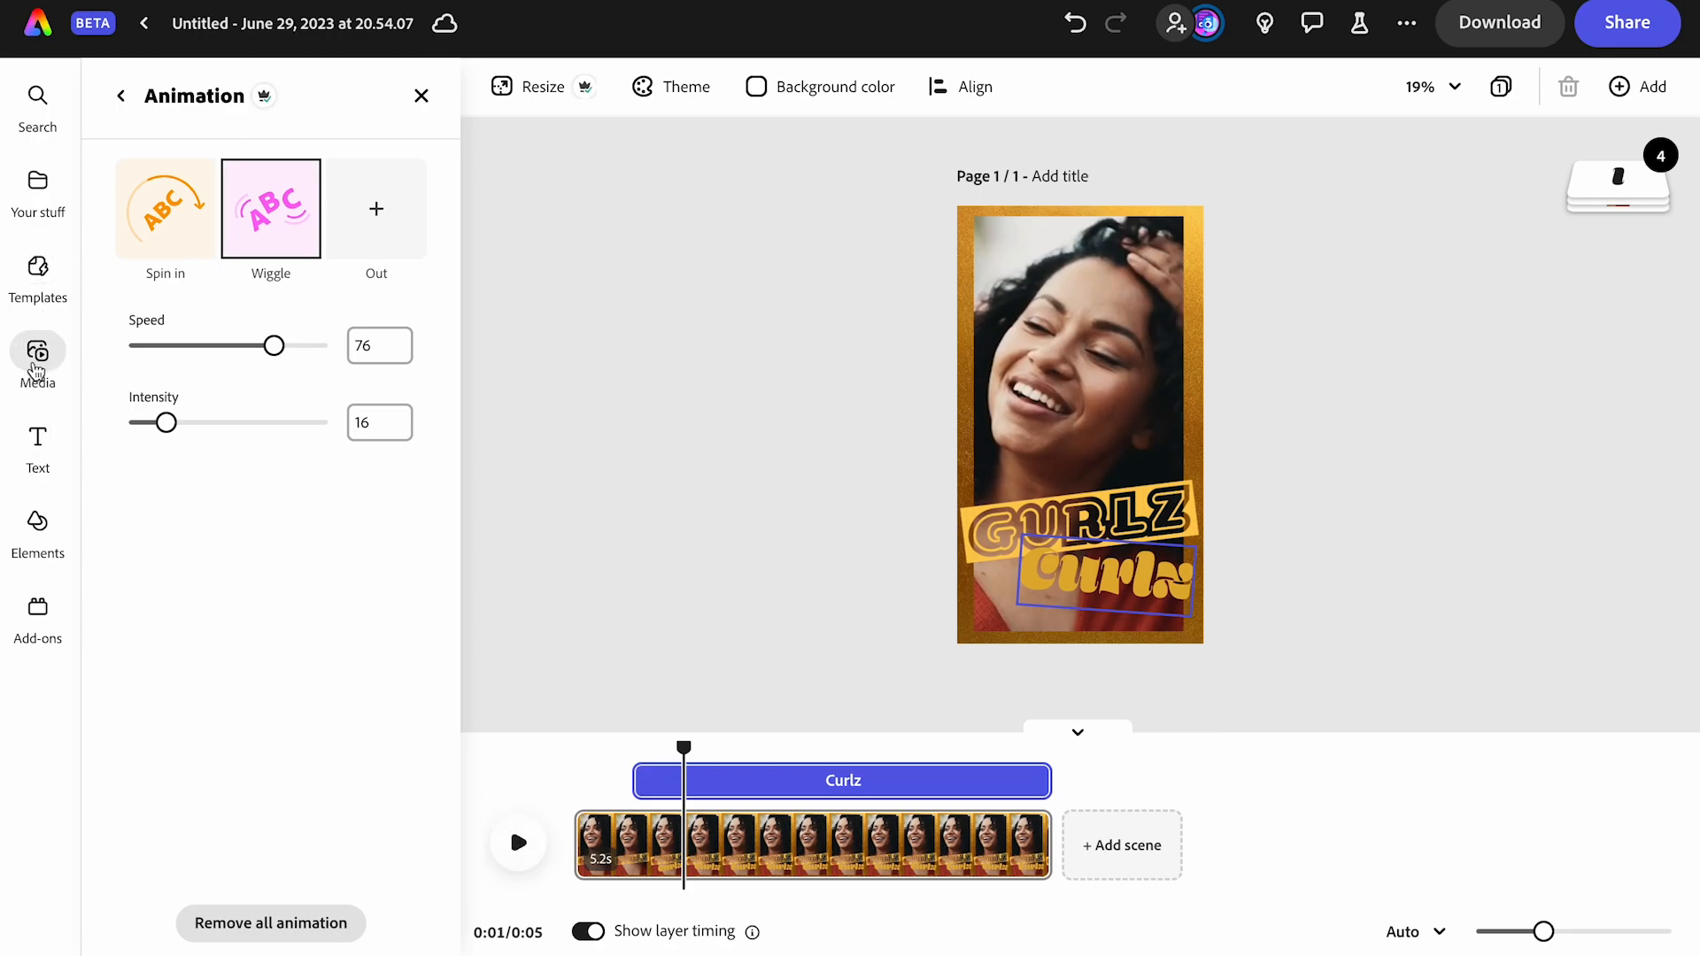
# Search the audio library for "Vlog hip hop", listen to Vlog Hip Hop [Loop] and add that track to the video
pyautogui.click(36, 370)
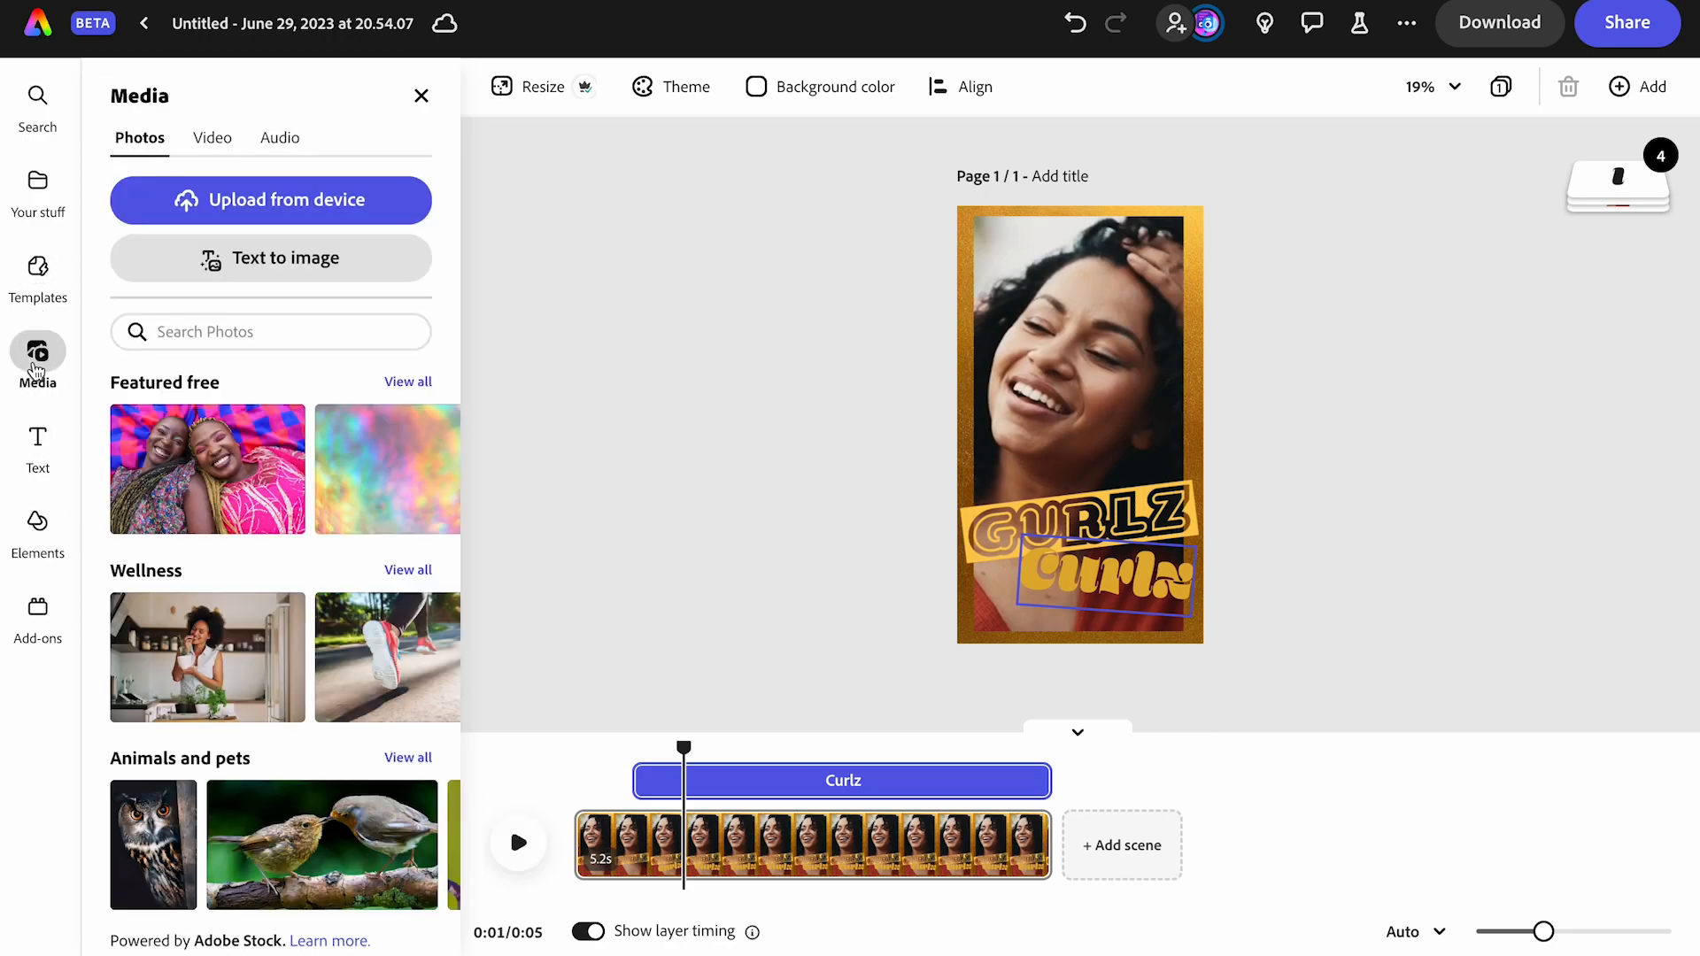
pyautogui.click(301, 138)
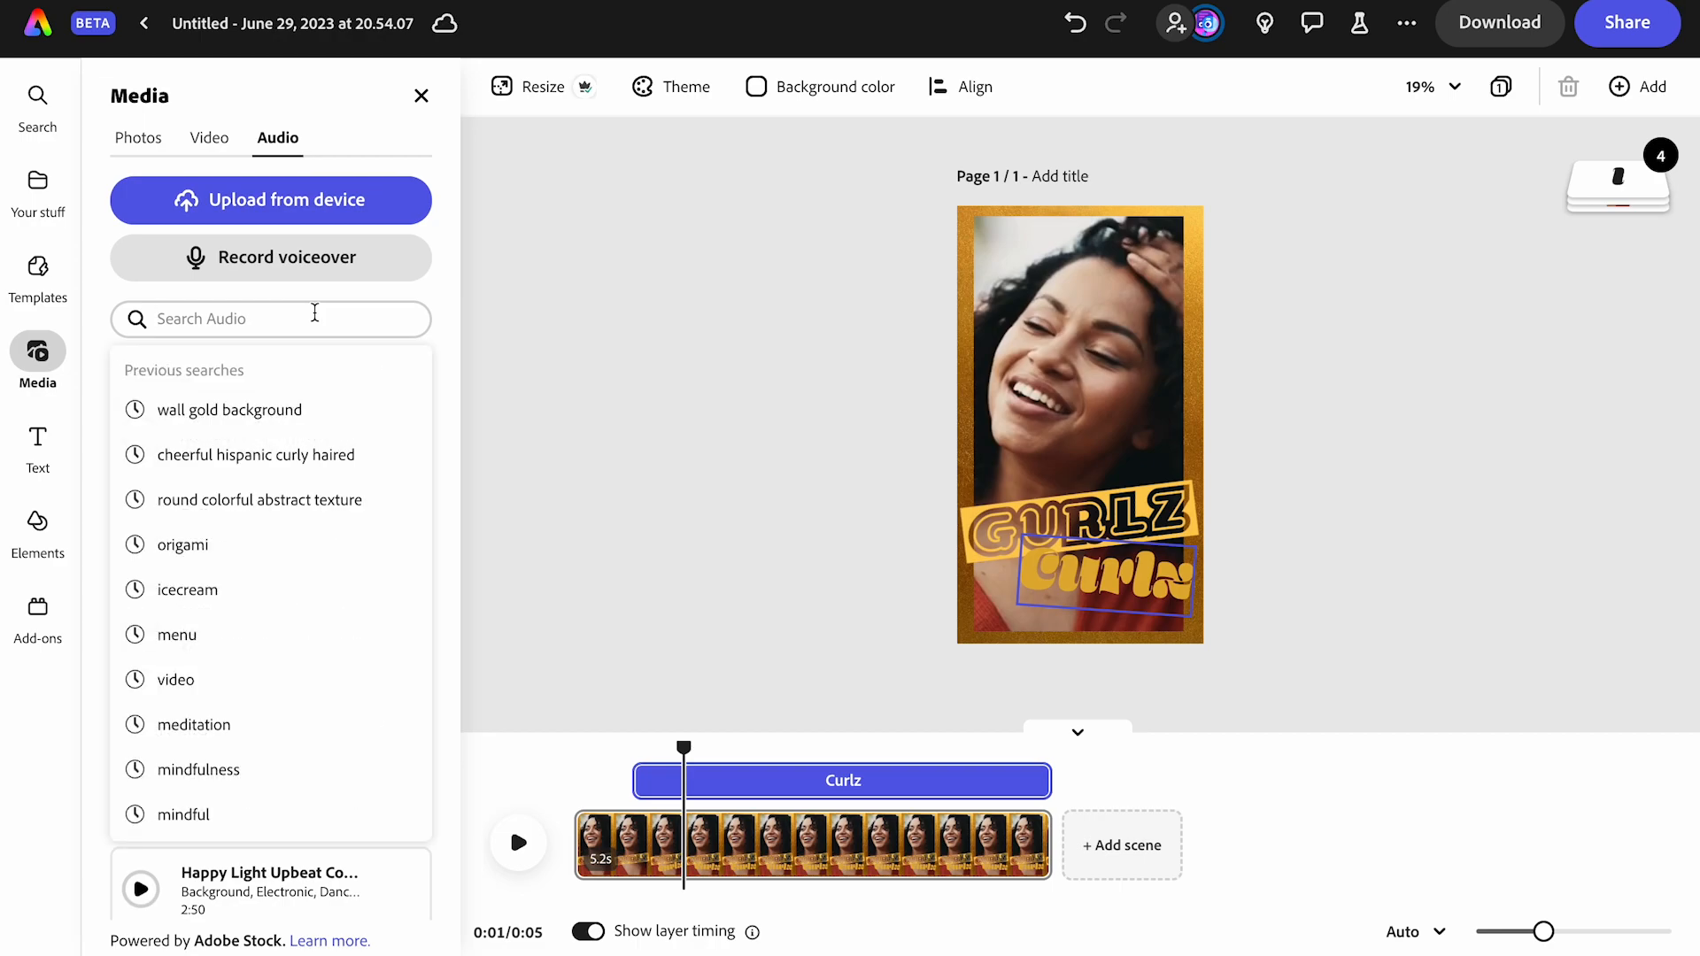
pyautogui.write('Vlog hip hop')
pyautogui.press('Return')
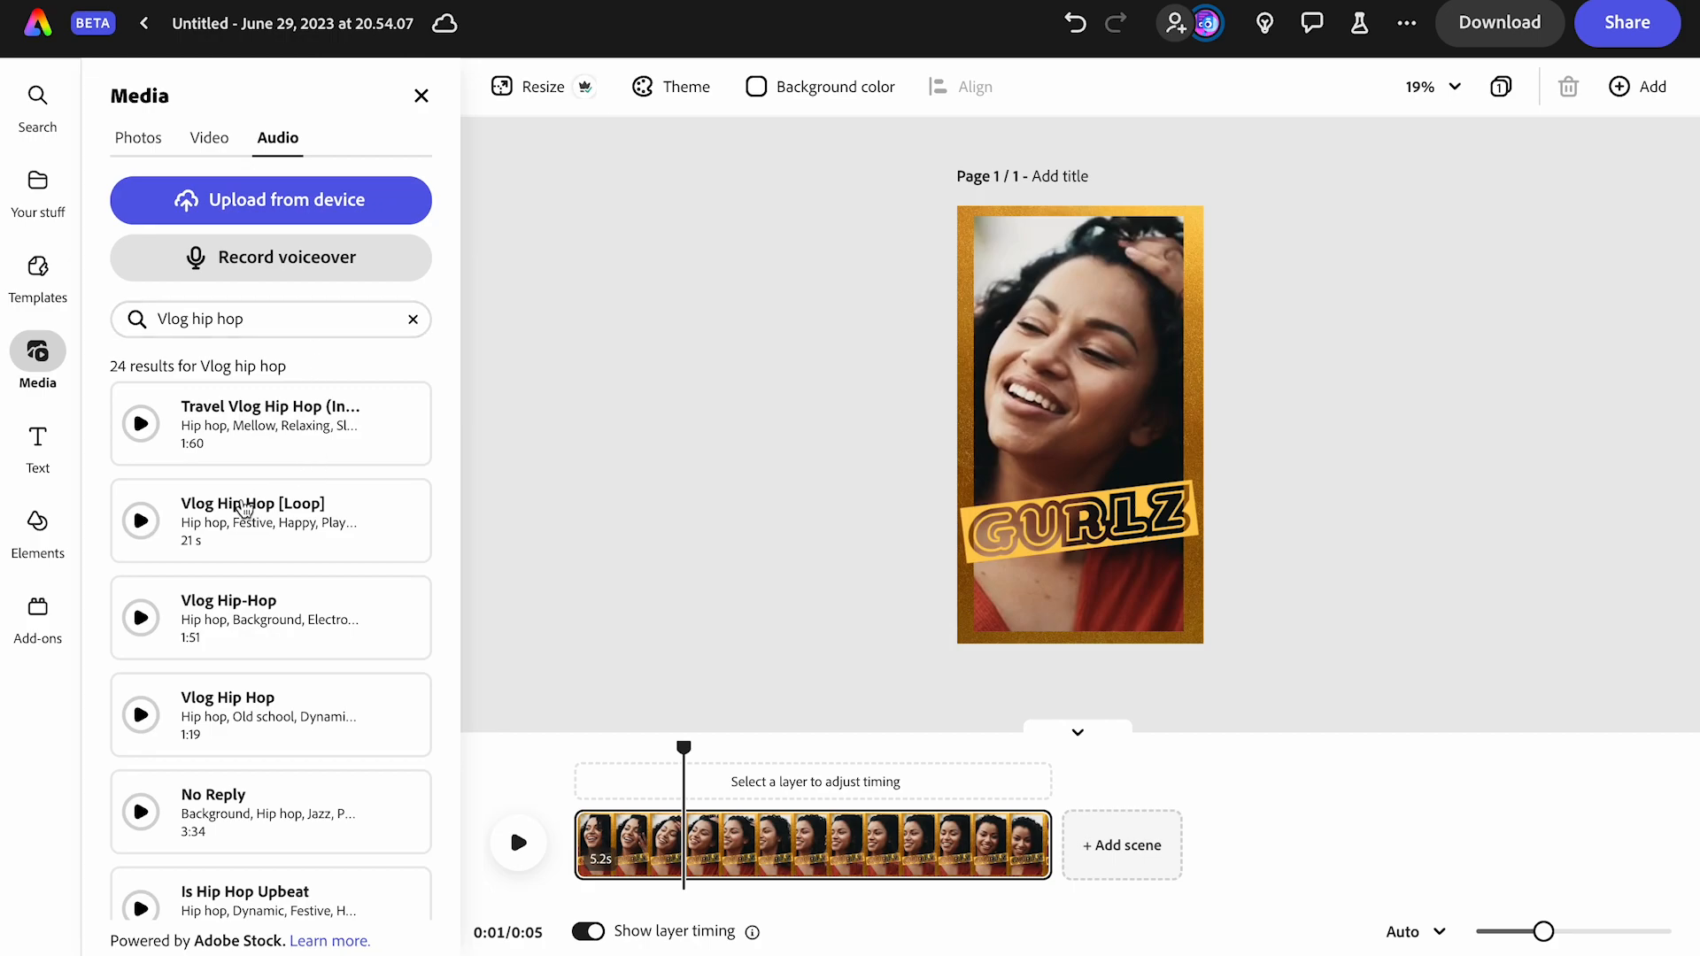
pyautogui.click(140, 521)
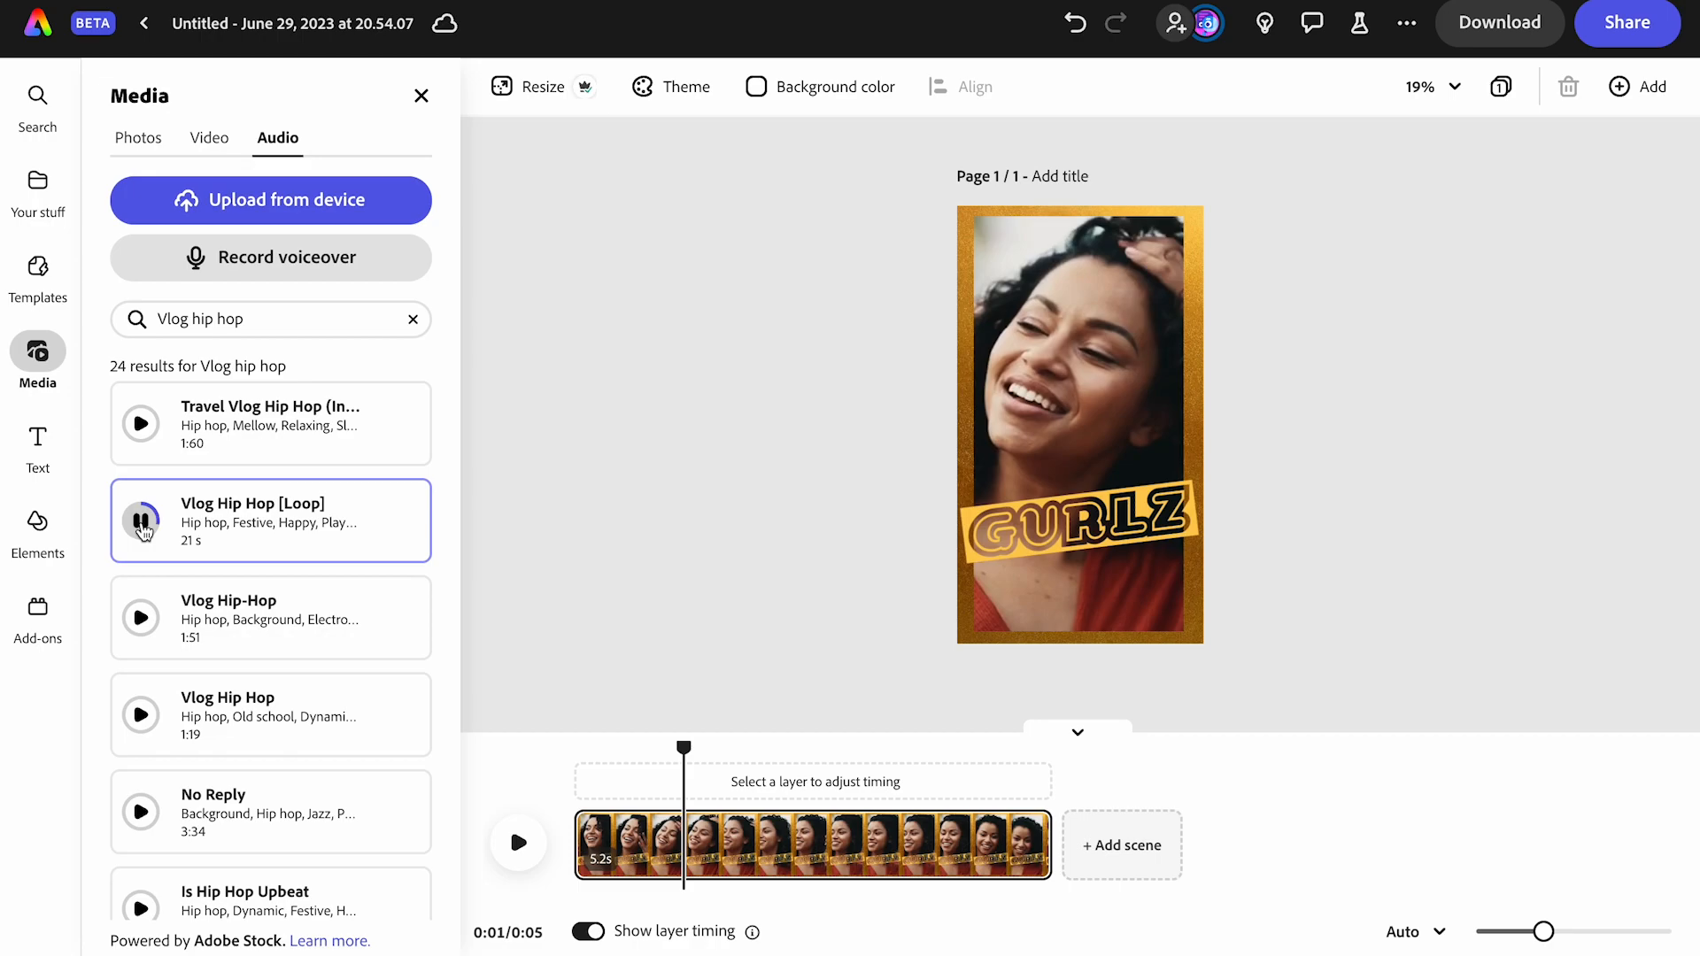
pyautogui.click(143, 528)
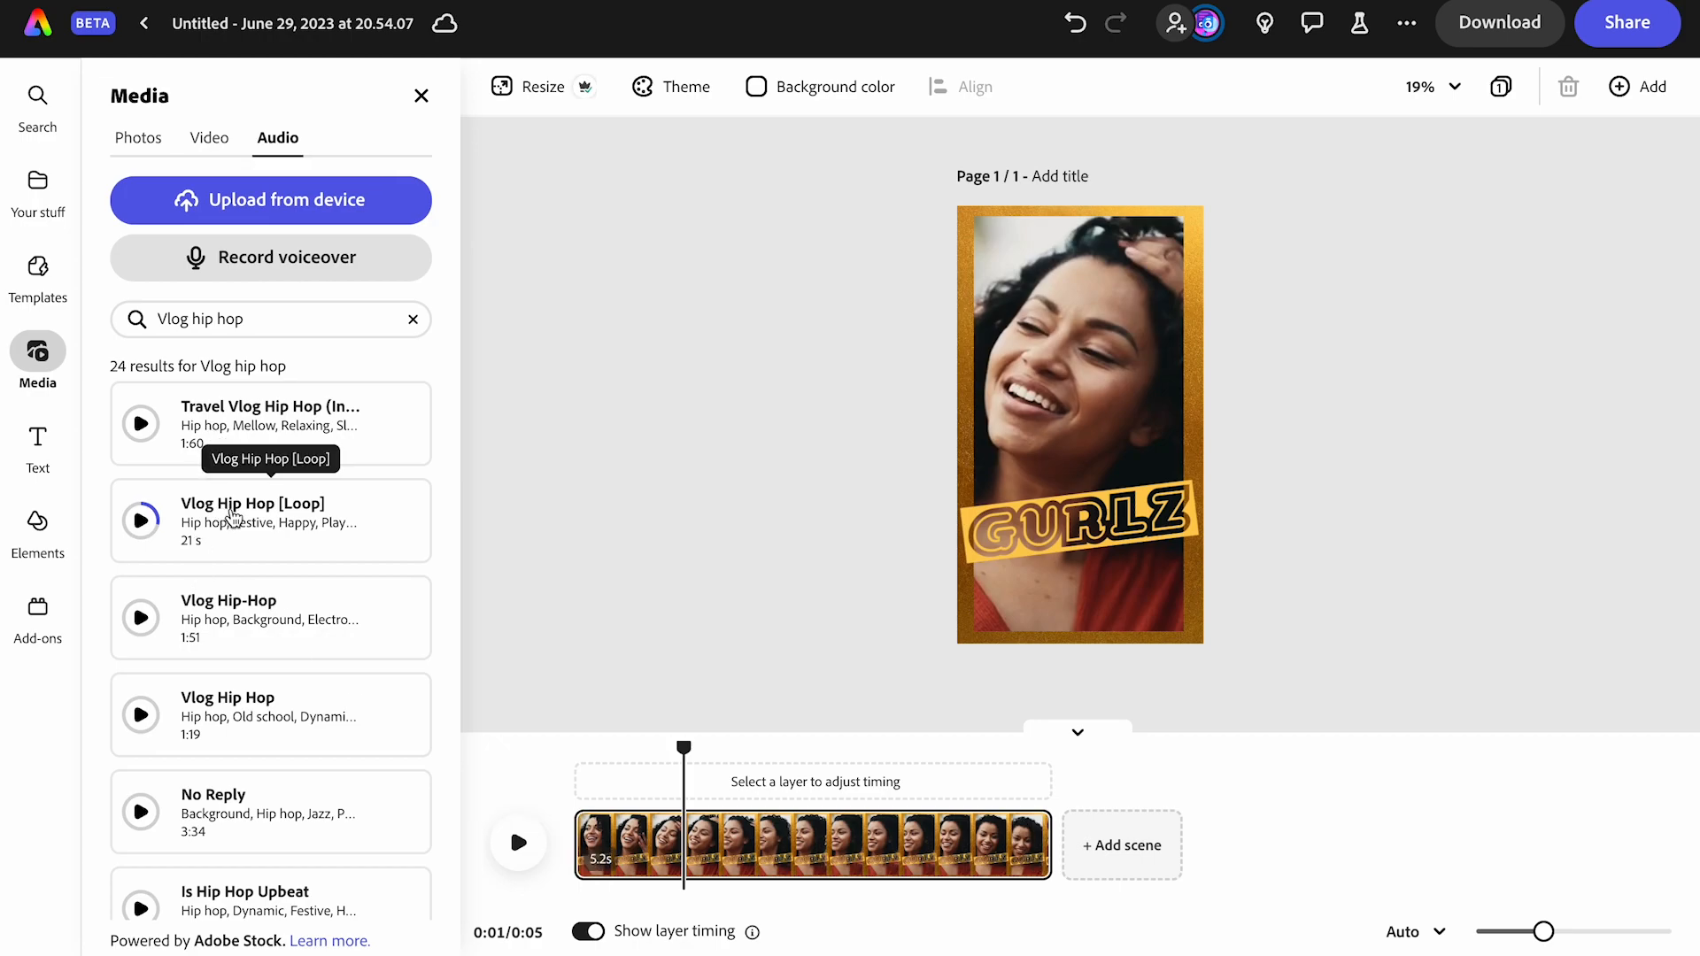
pyautogui.click(232, 517)
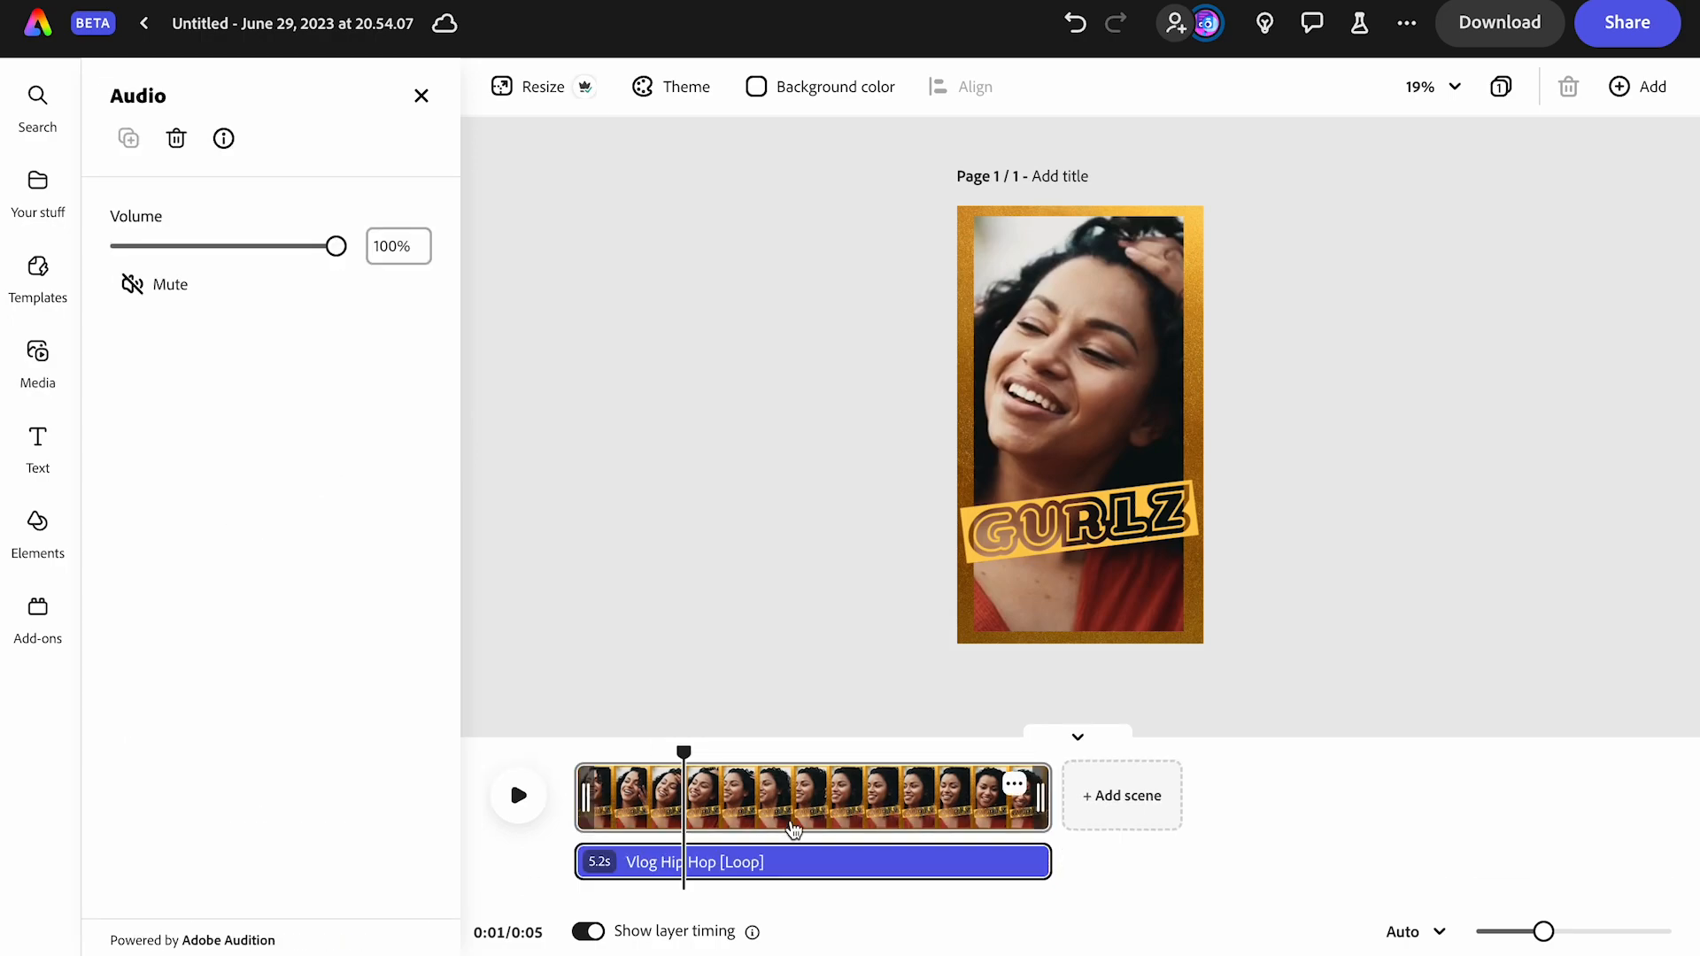
# Play the video from its beginning to check it together with the added soundtrack
pyautogui.moveTo(812, 876)
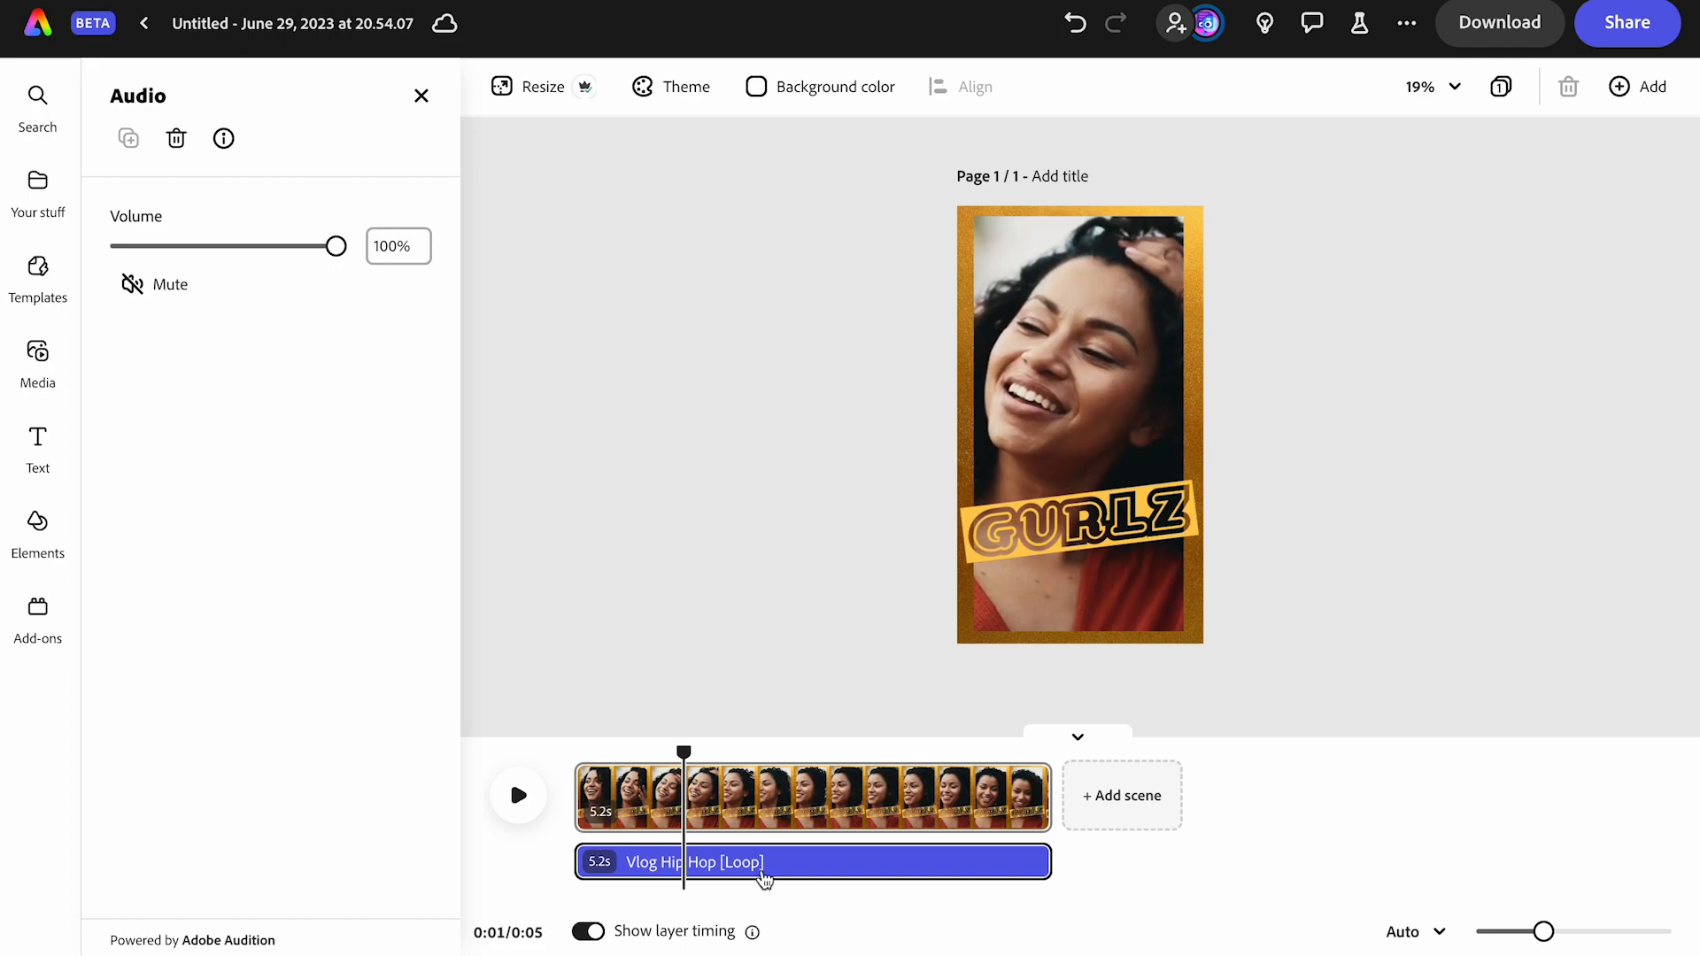
pyautogui.moveTo(686, 740); pyautogui.dragTo(576, 746)
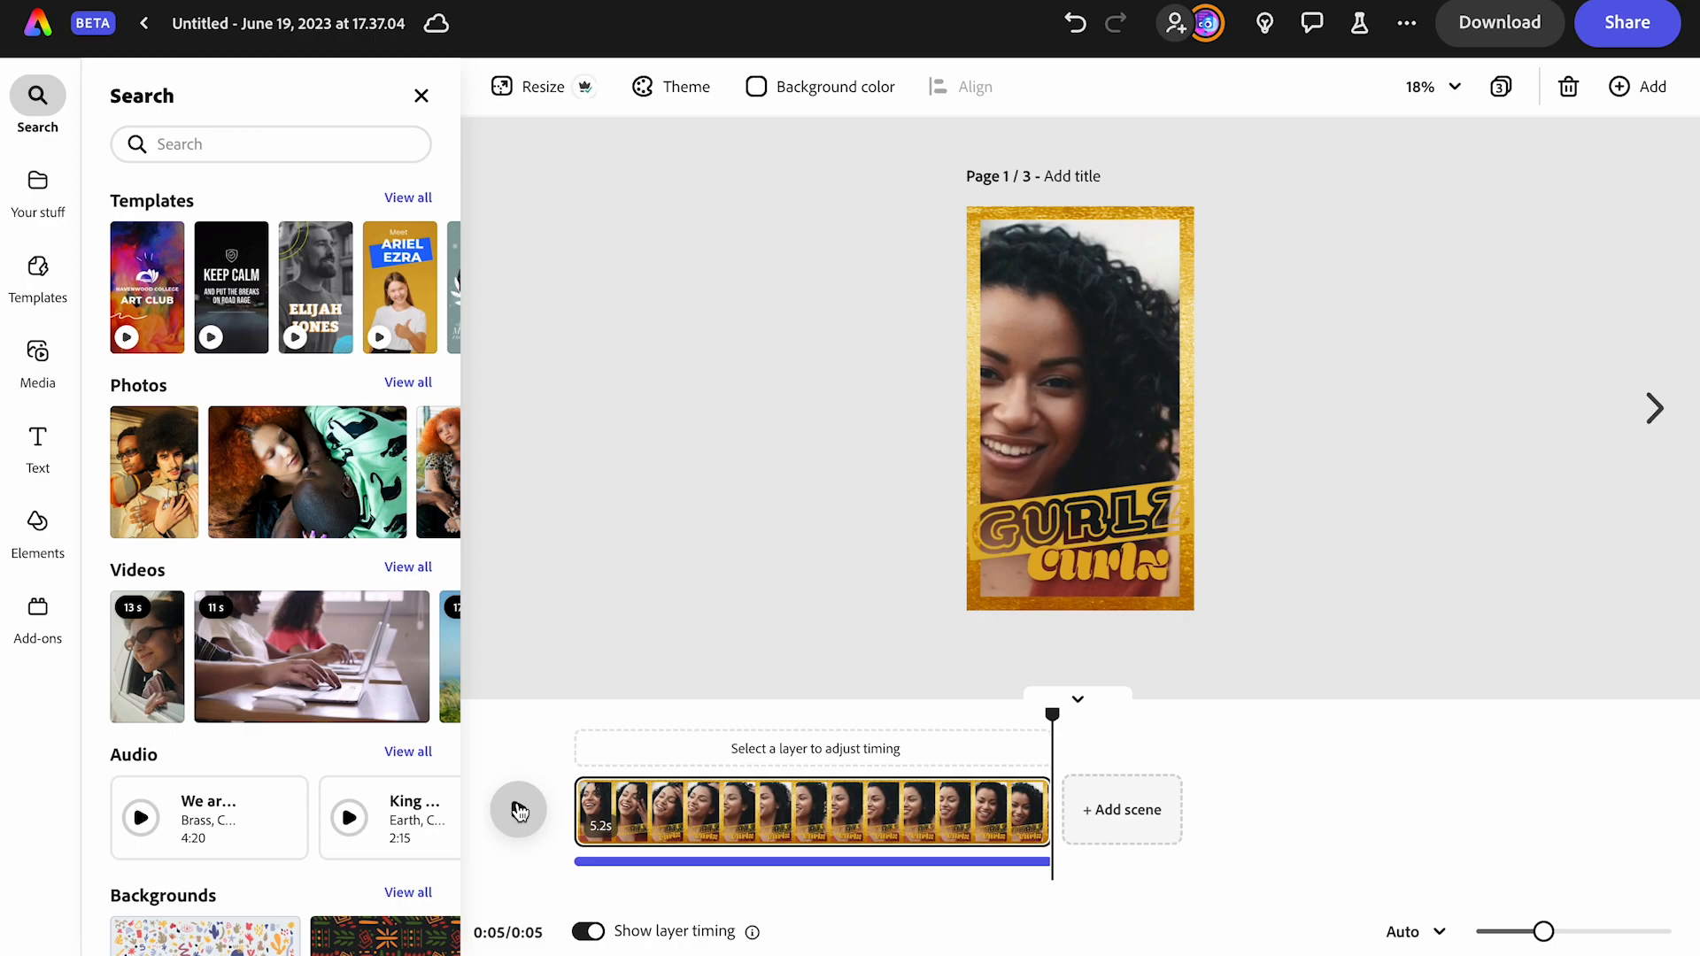
pyautogui.click(519, 811)
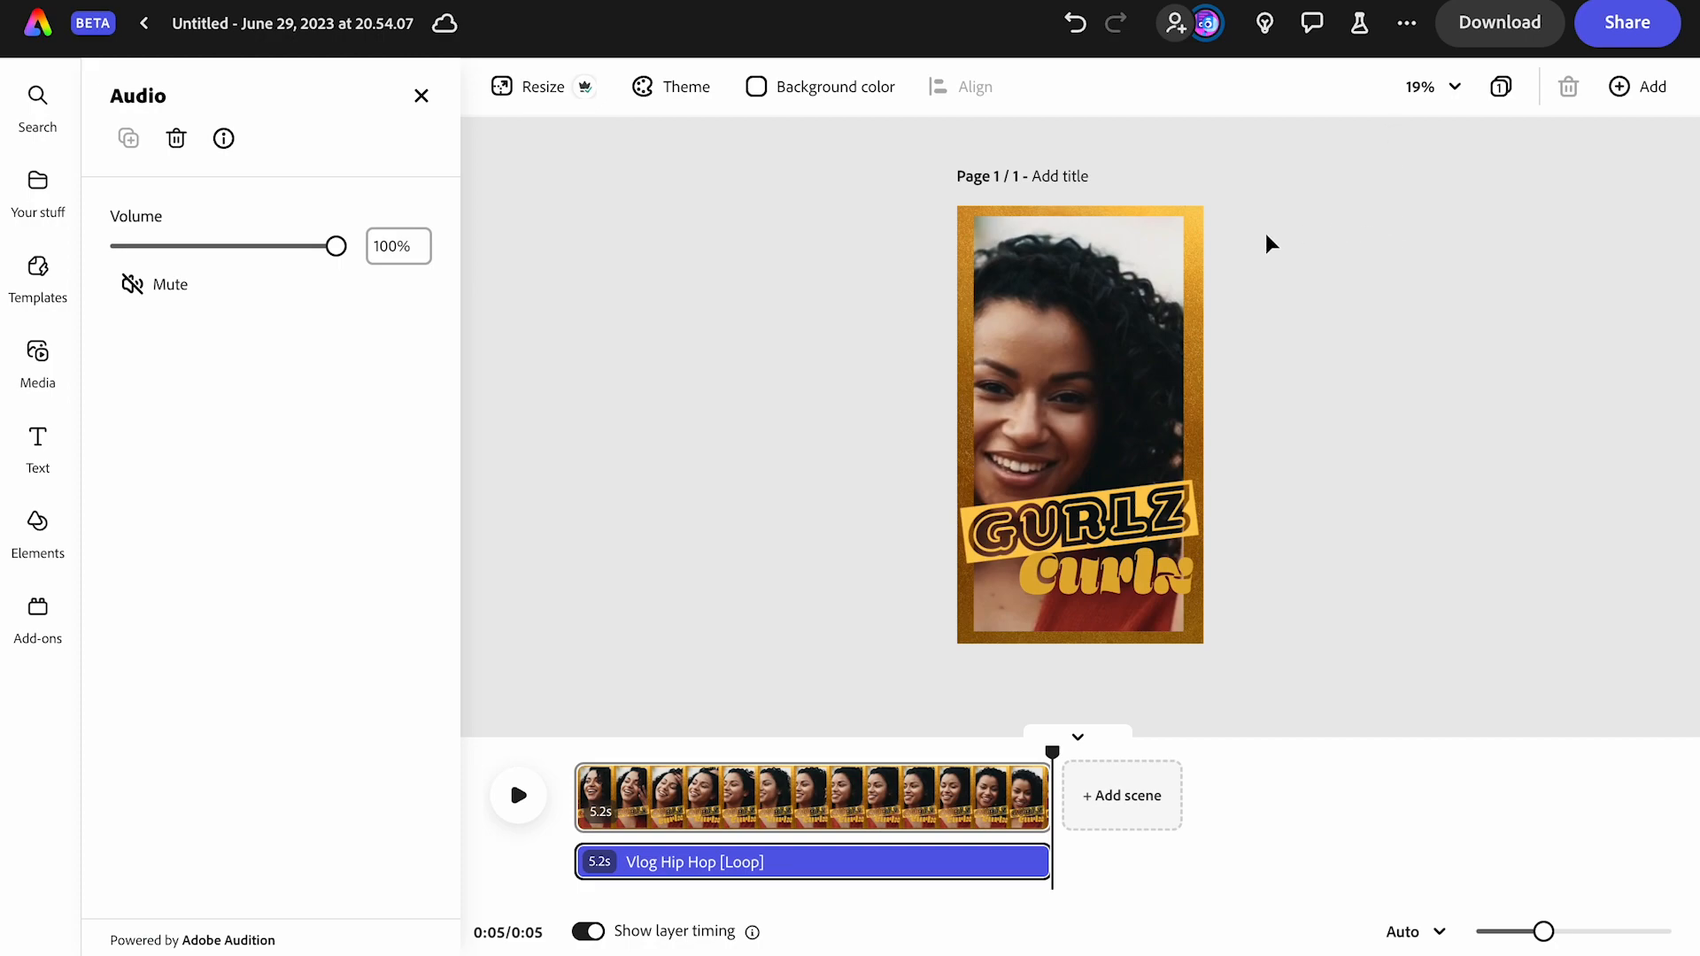
# Duplicate the page and move the copy's playhead to about 4 seconds, where both texts show
pyautogui.click(1646, 87)
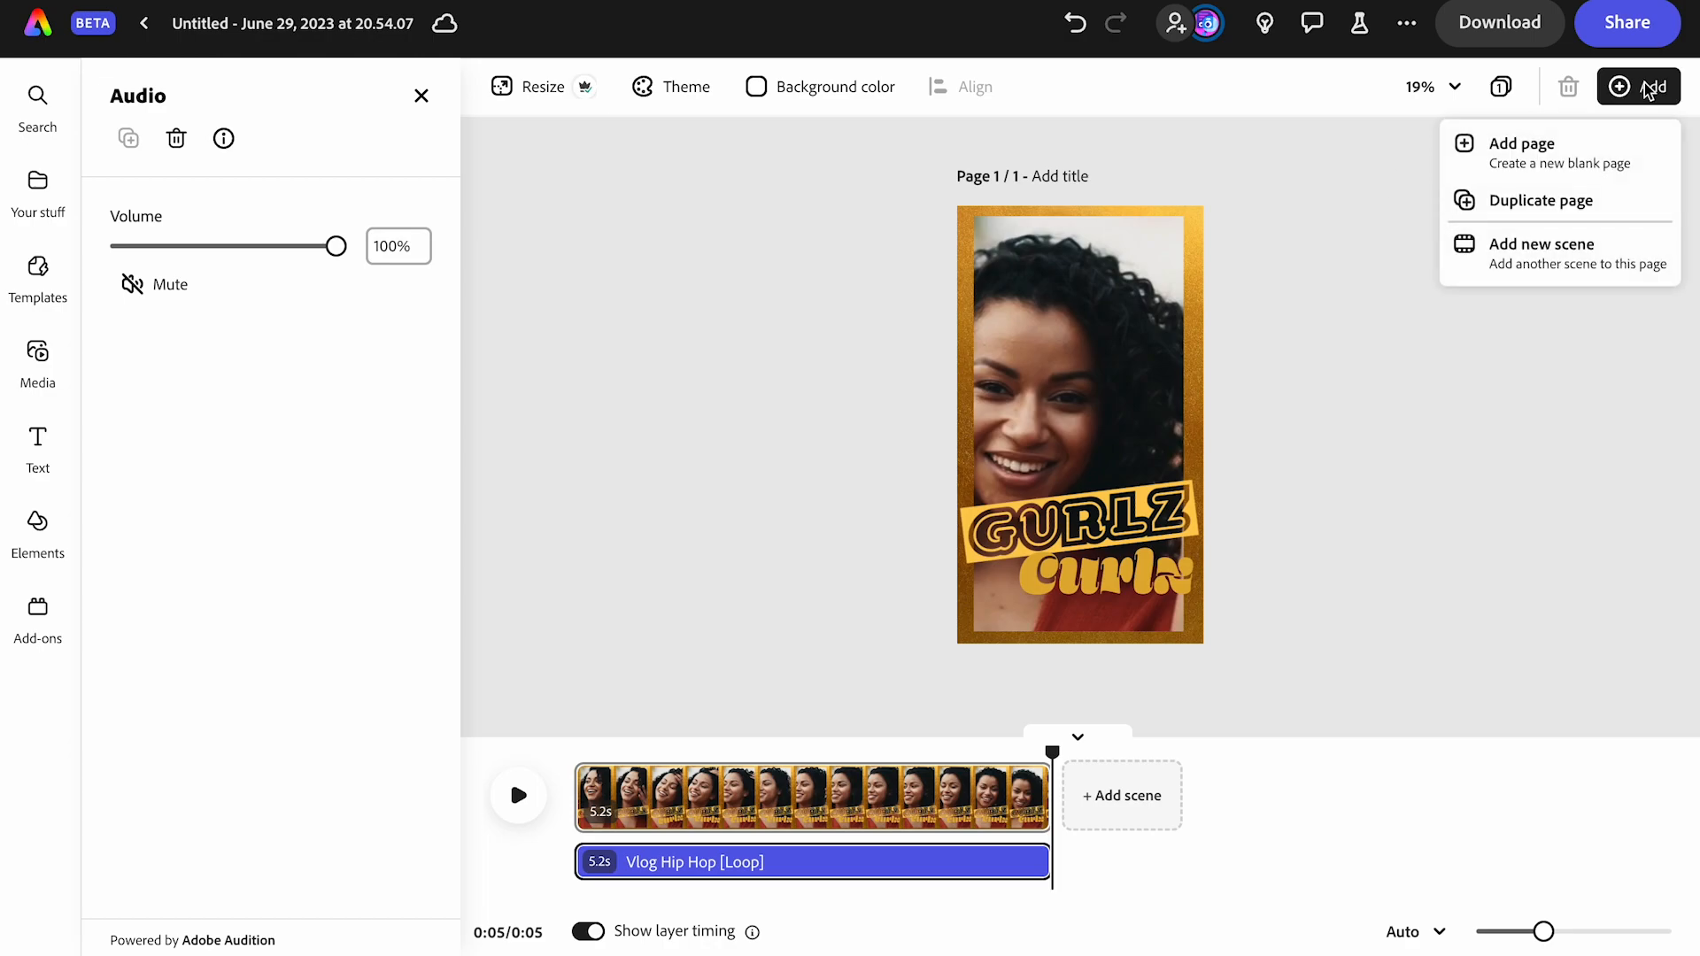
pyautogui.click(1575, 202)
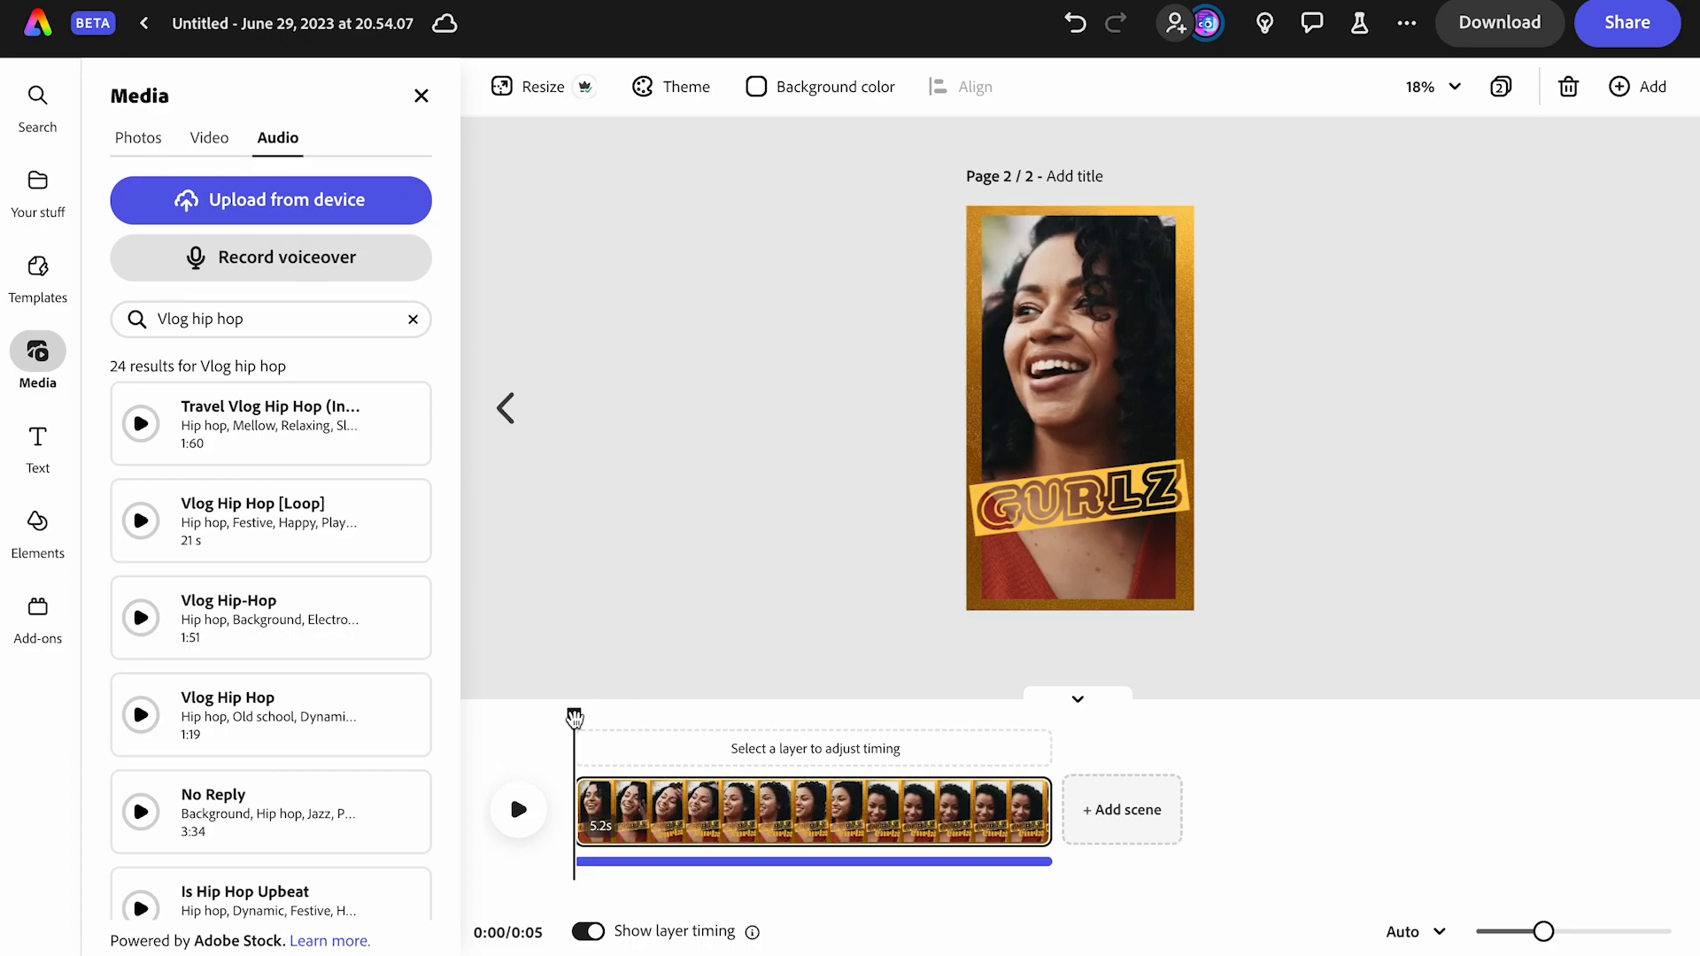
pyautogui.moveTo(586, 715); pyautogui.dragTo(930, 715)
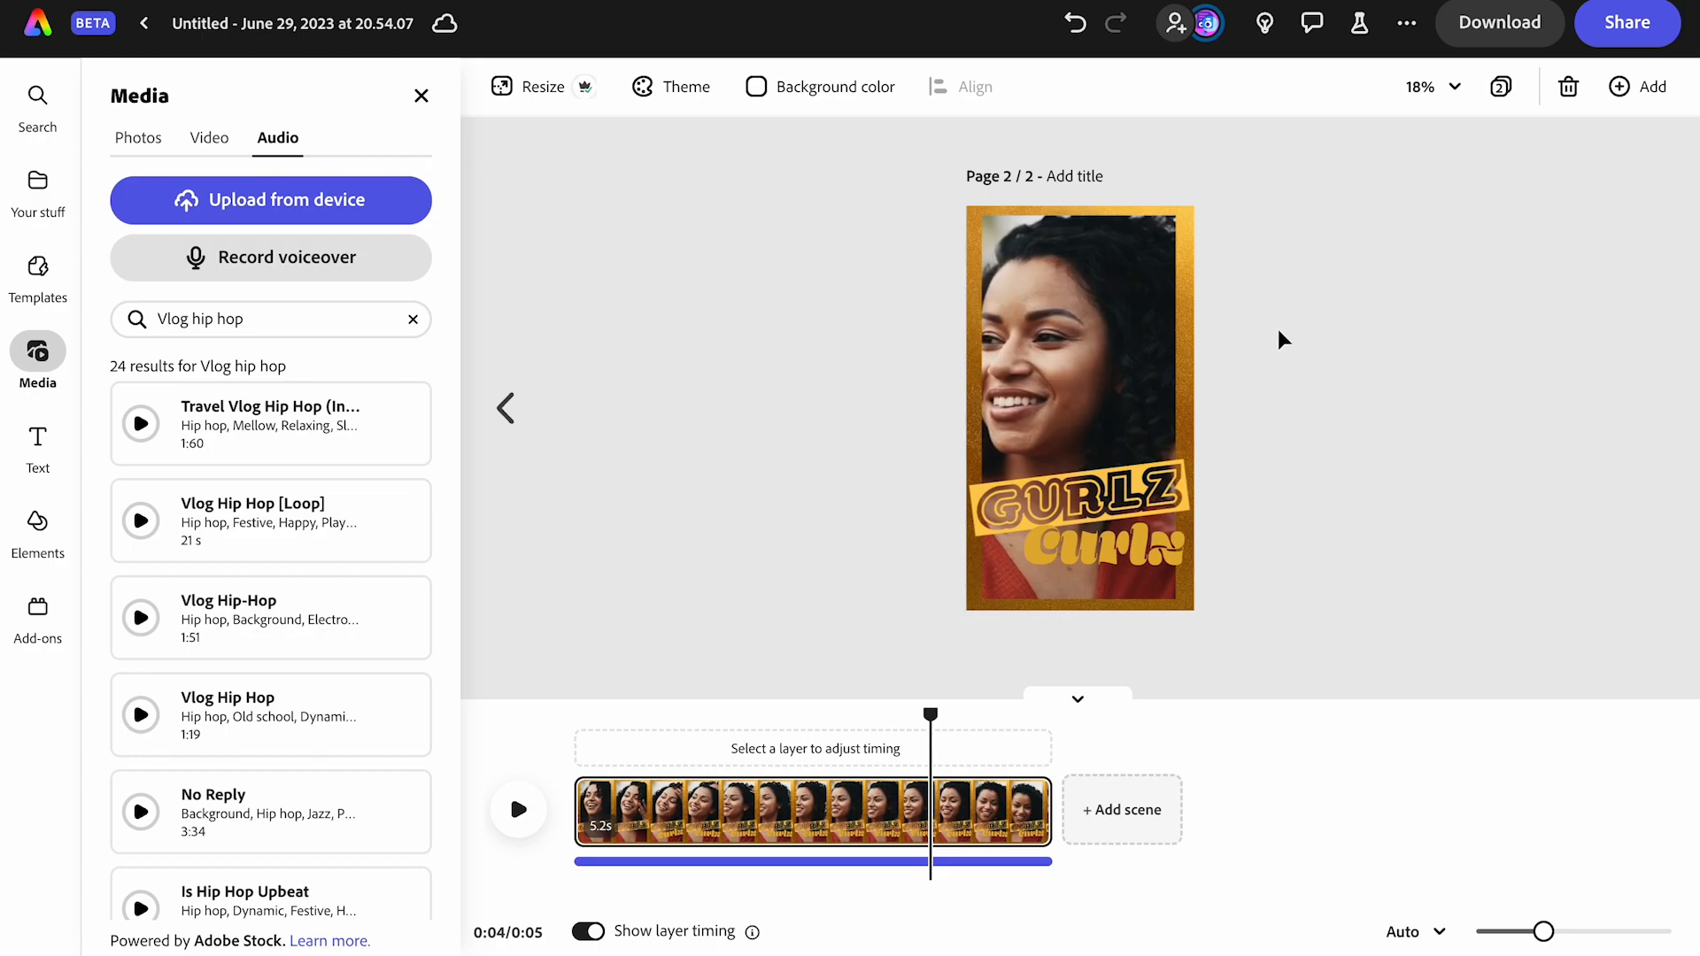
# Apply the teal-and-blue duotone effect to the gold background image on page 2
pyautogui.click(1189, 236)
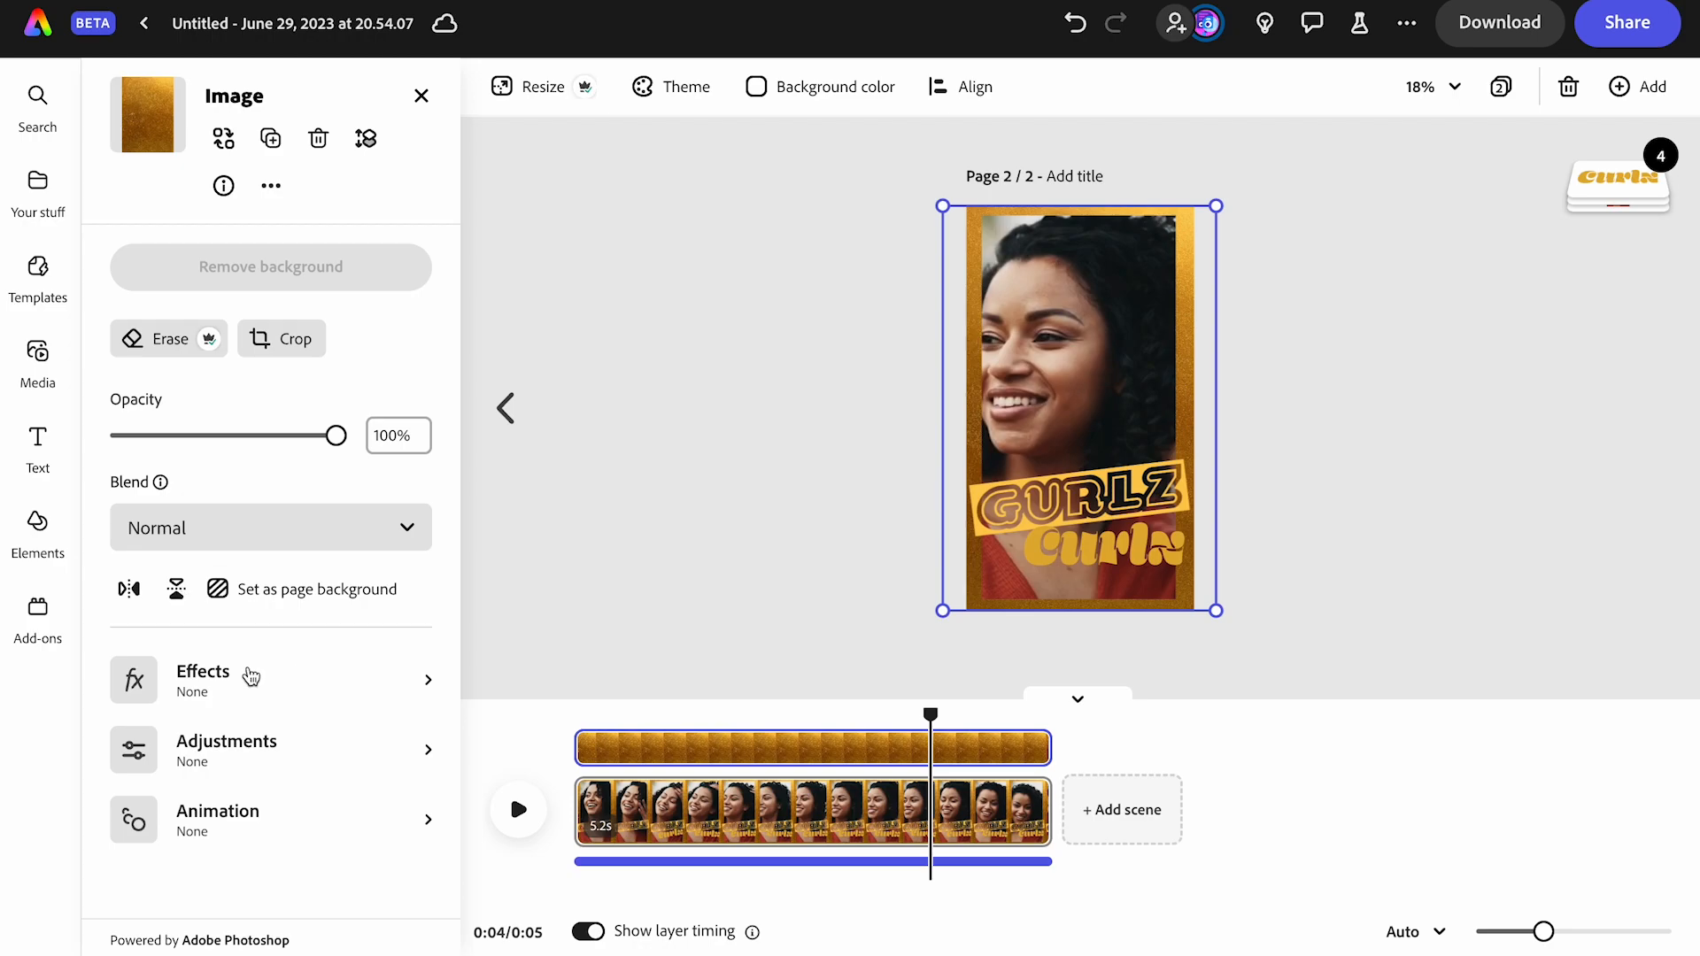
pyautogui.click(235, 673)
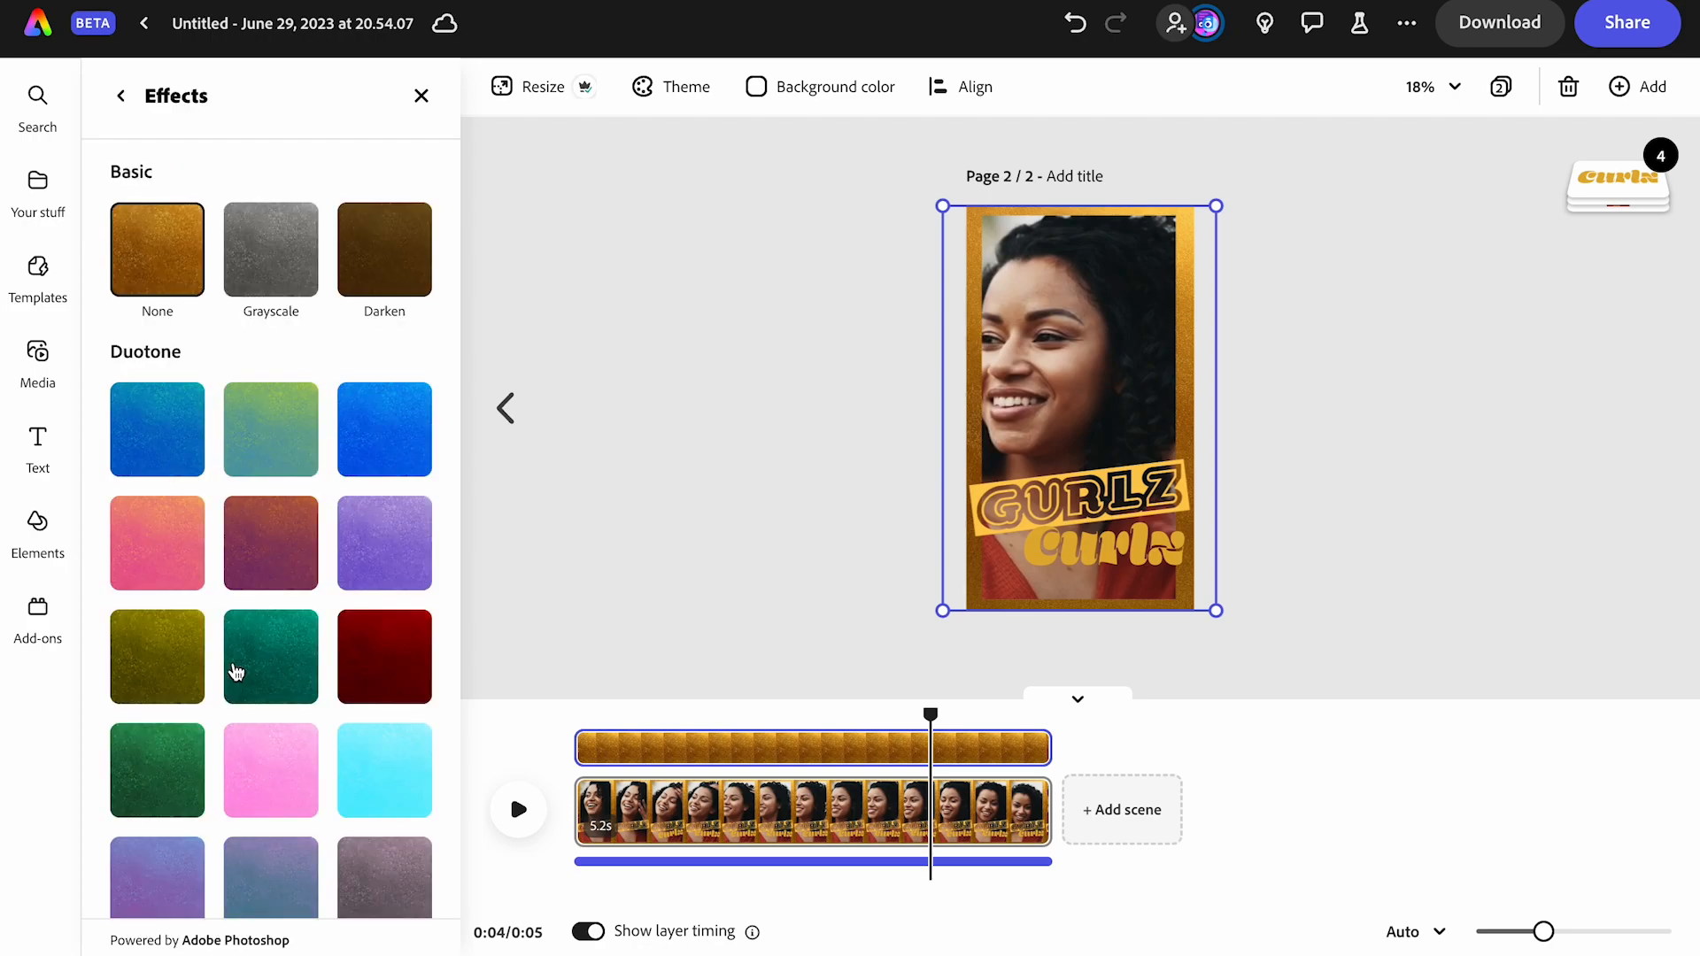
pyautogui.scroll(-2, 236, 673)
pyautogui.scroll(2, 235, 673)
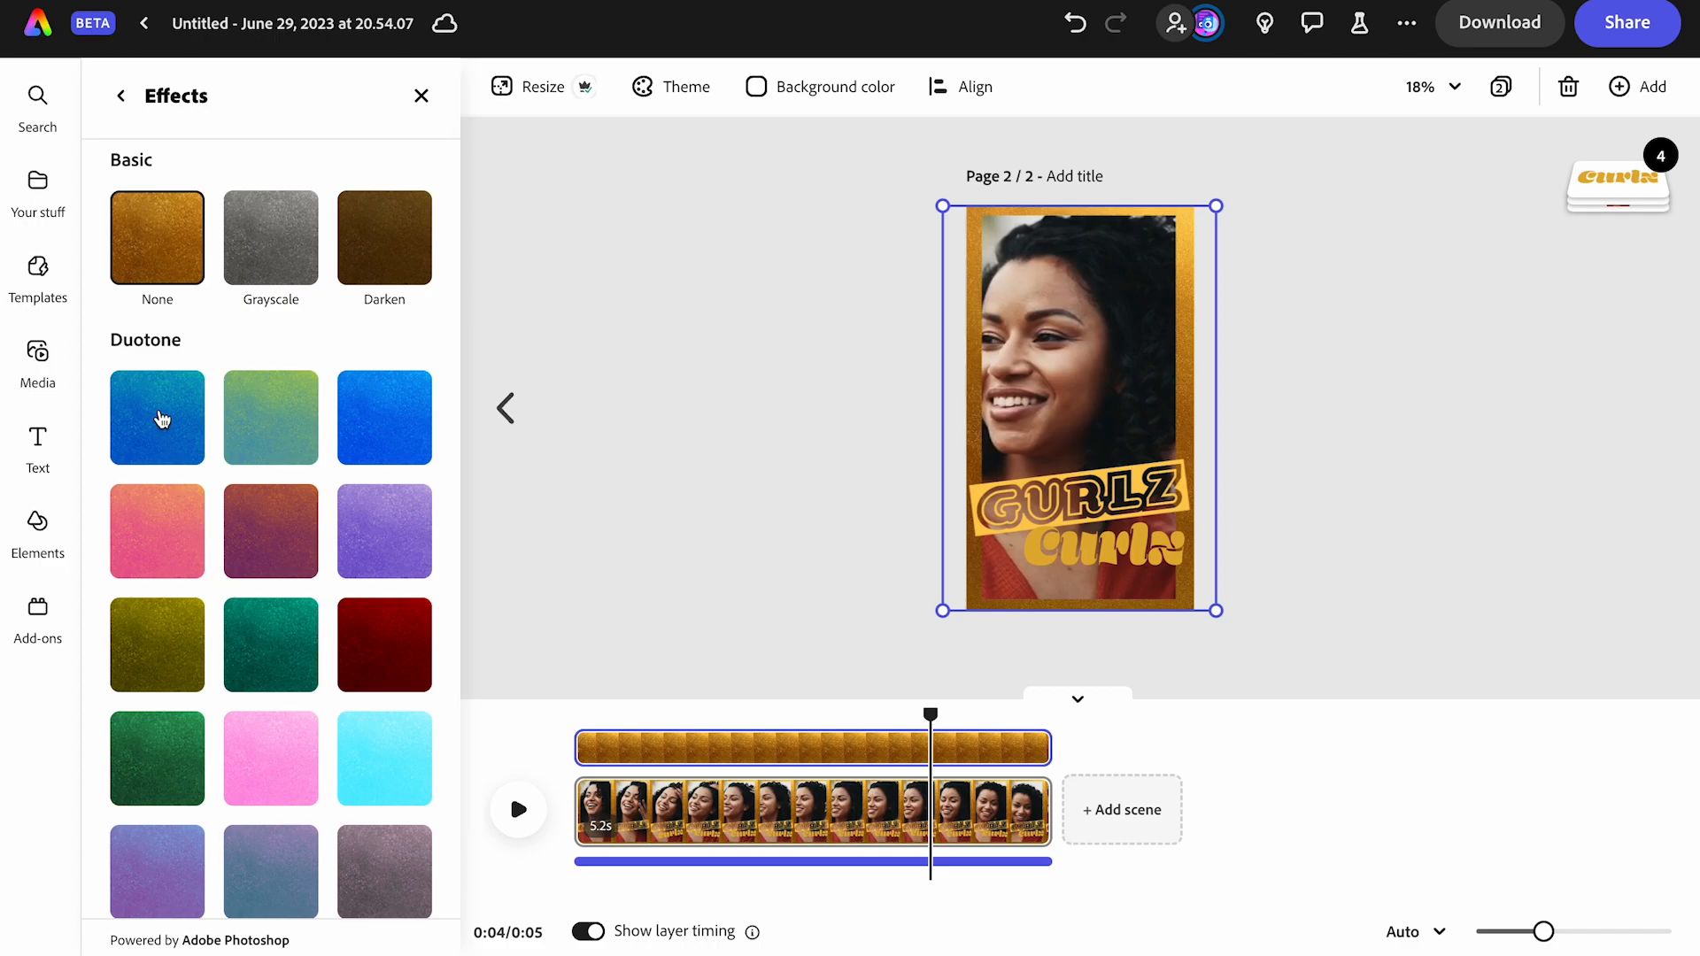
pyautogui.click(162, 419)
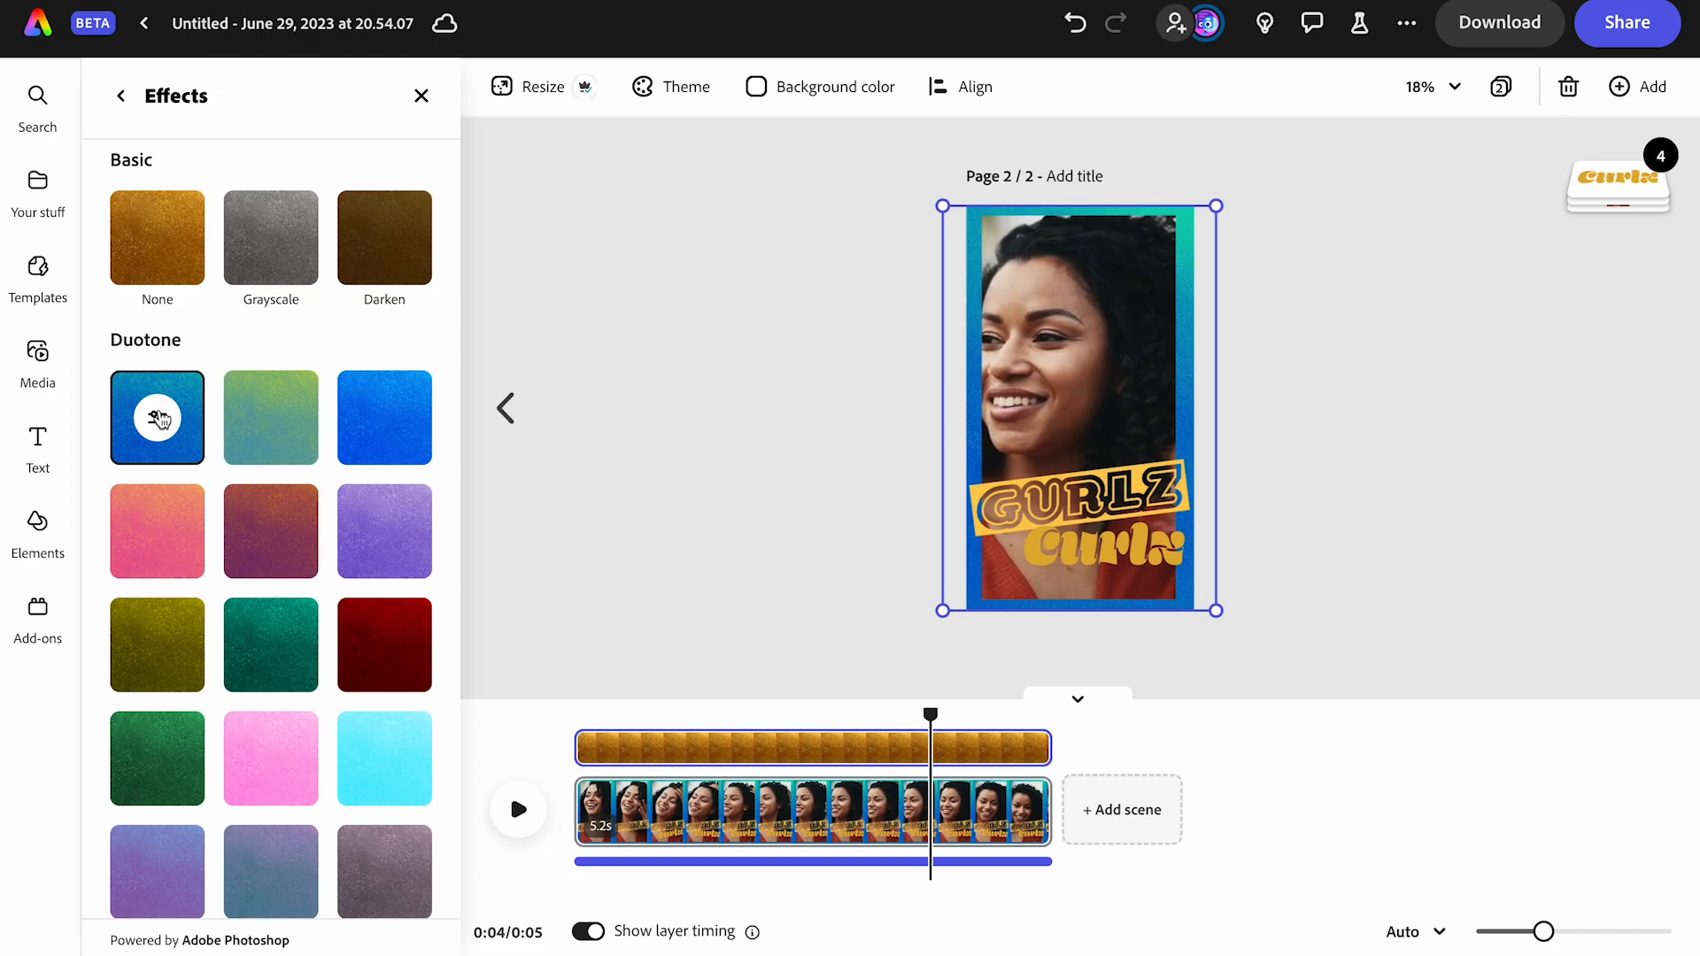
# Compare page 2's video with and without Darken, and replace that effect with the teal-and-blue duotone
pyautogui.click(1039, 273)
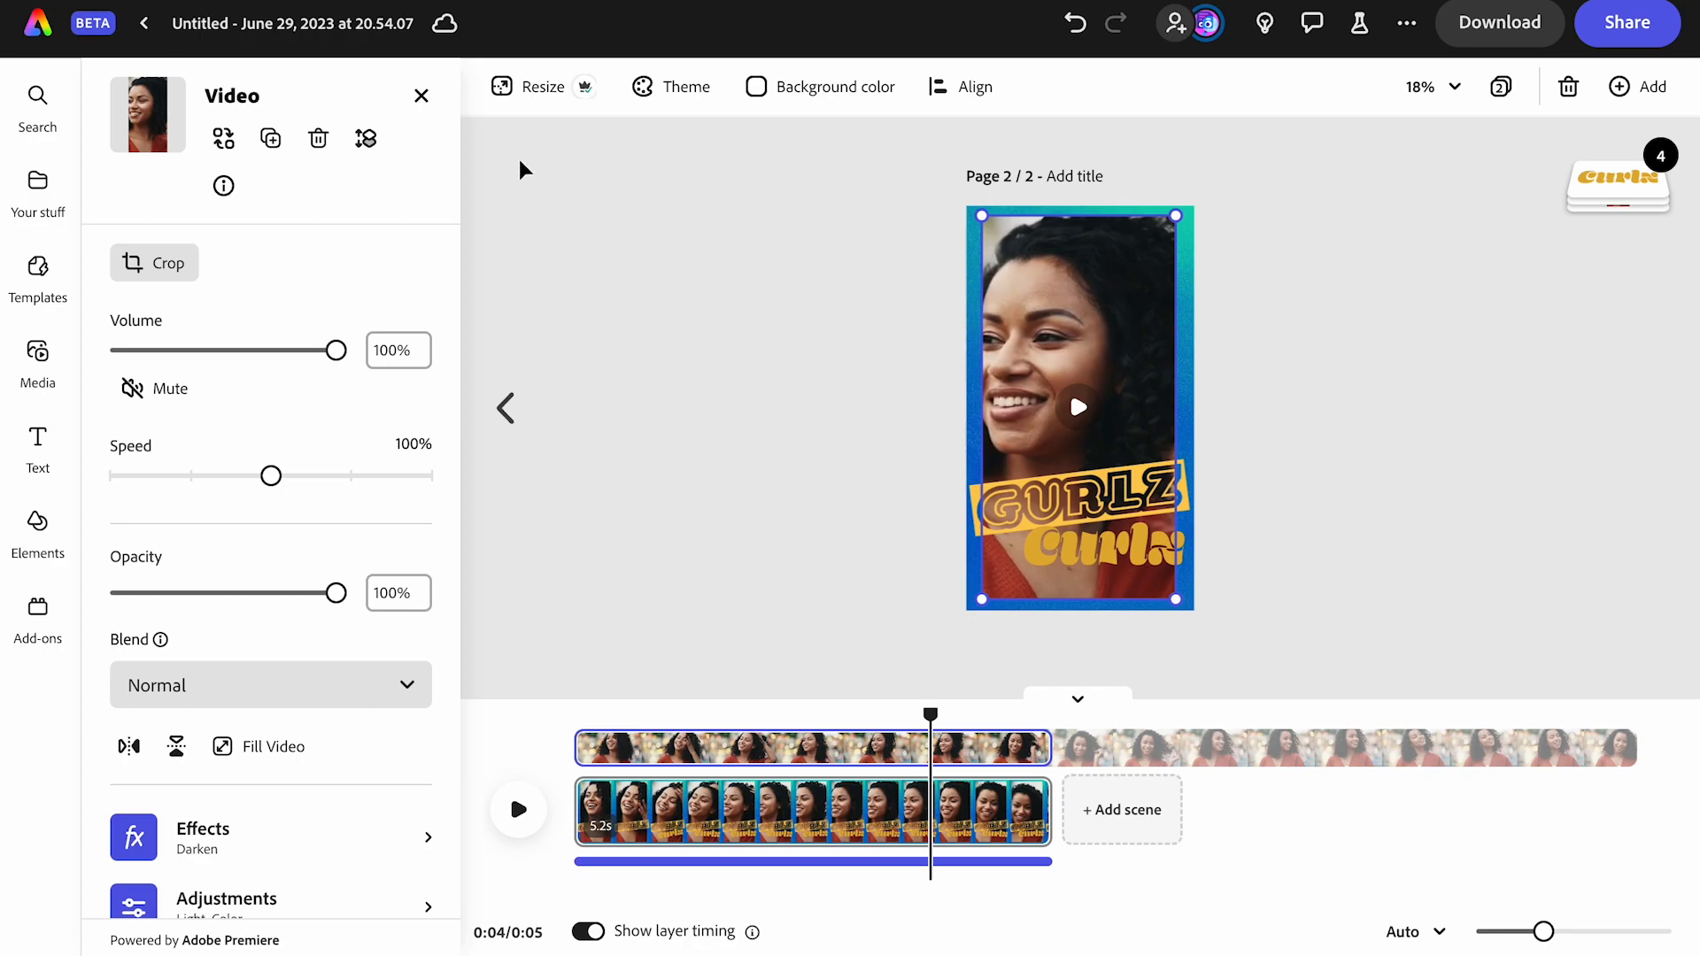
pyautogui.scroll(-1, 202, 841)
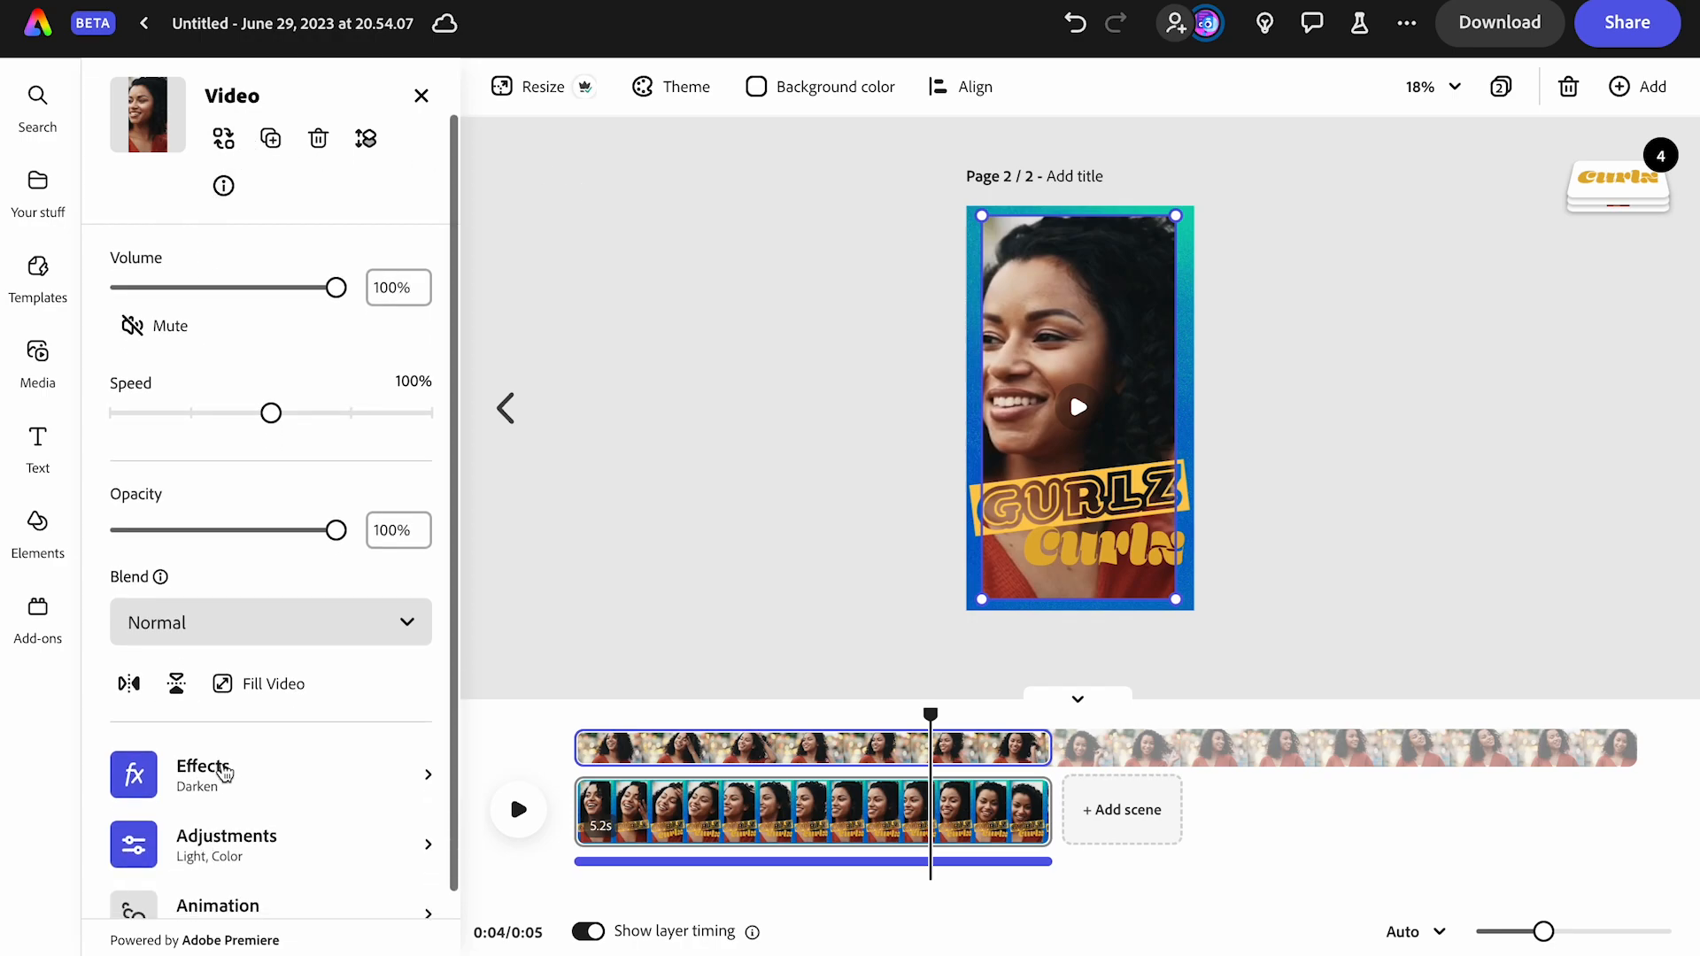
pyautogui.click(220, 771)
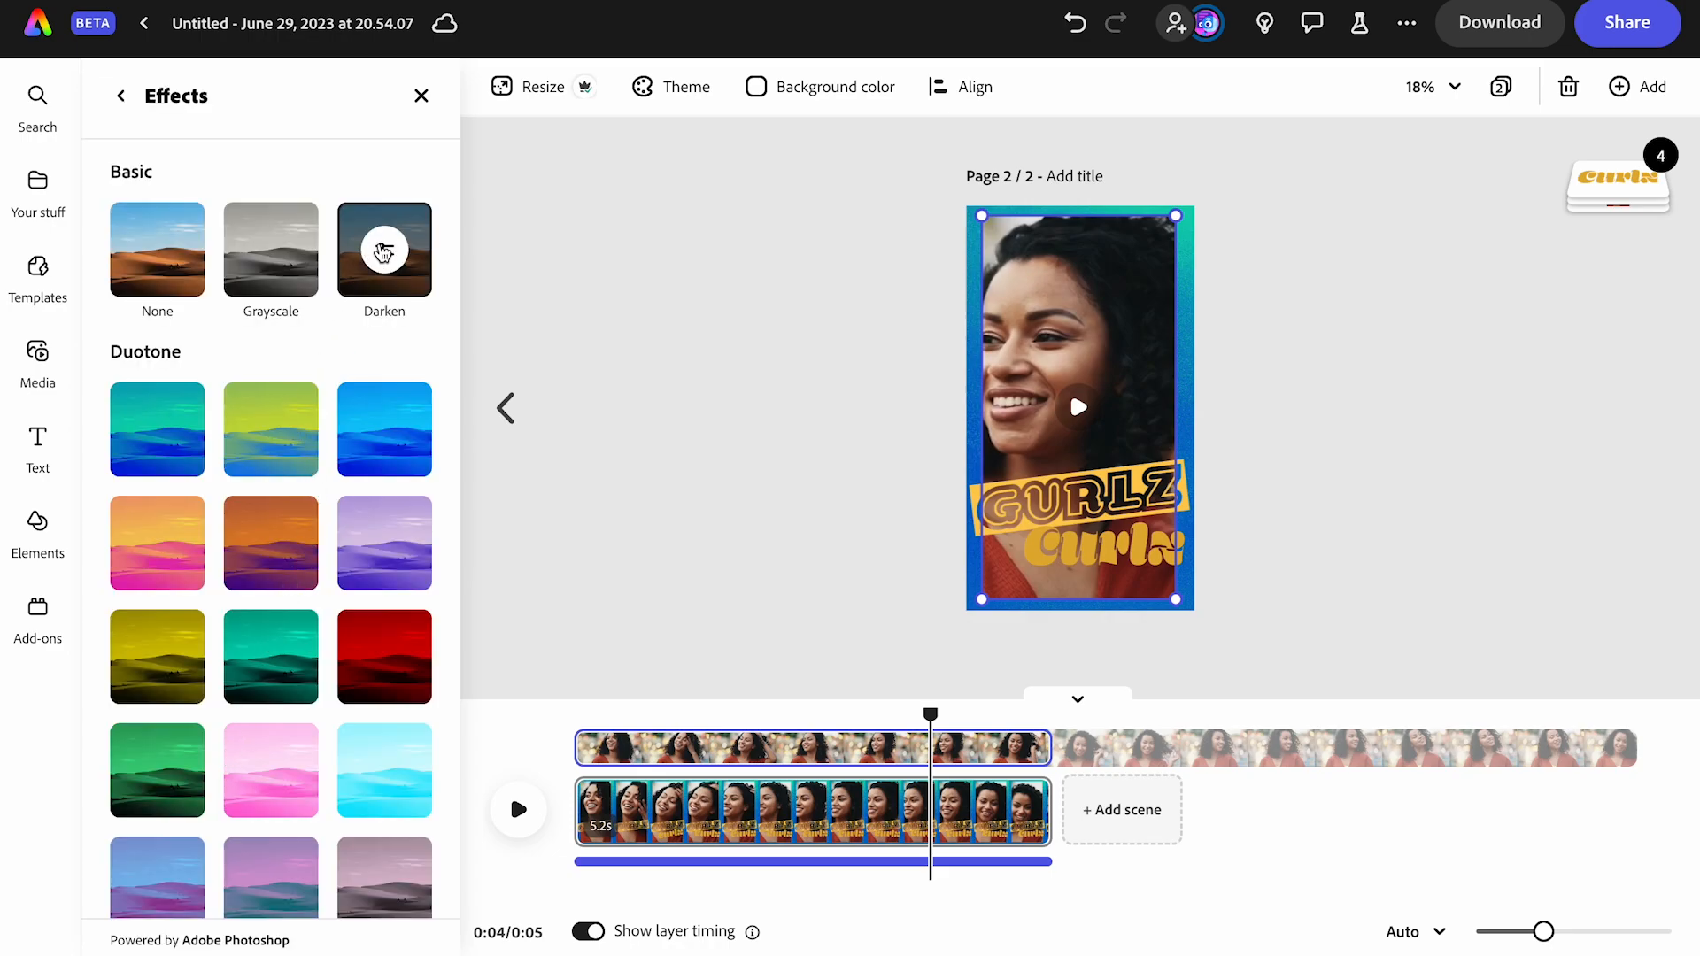
pyautogui.click(146, 253)
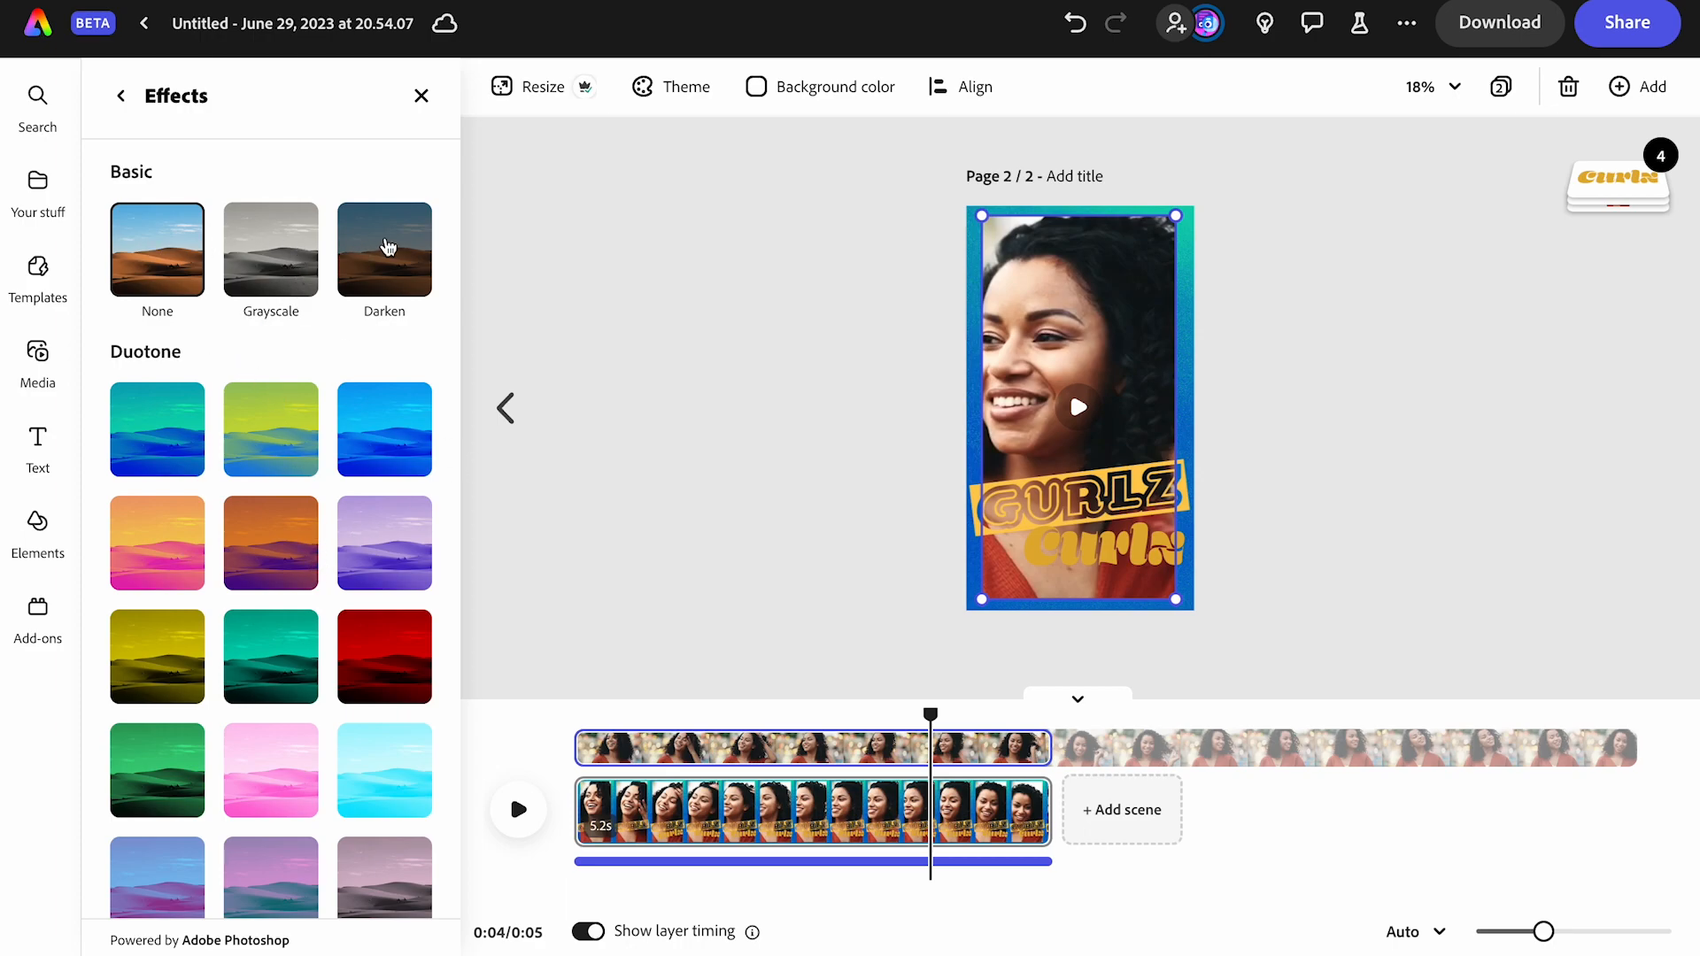
pyautogui.click(387, 246)
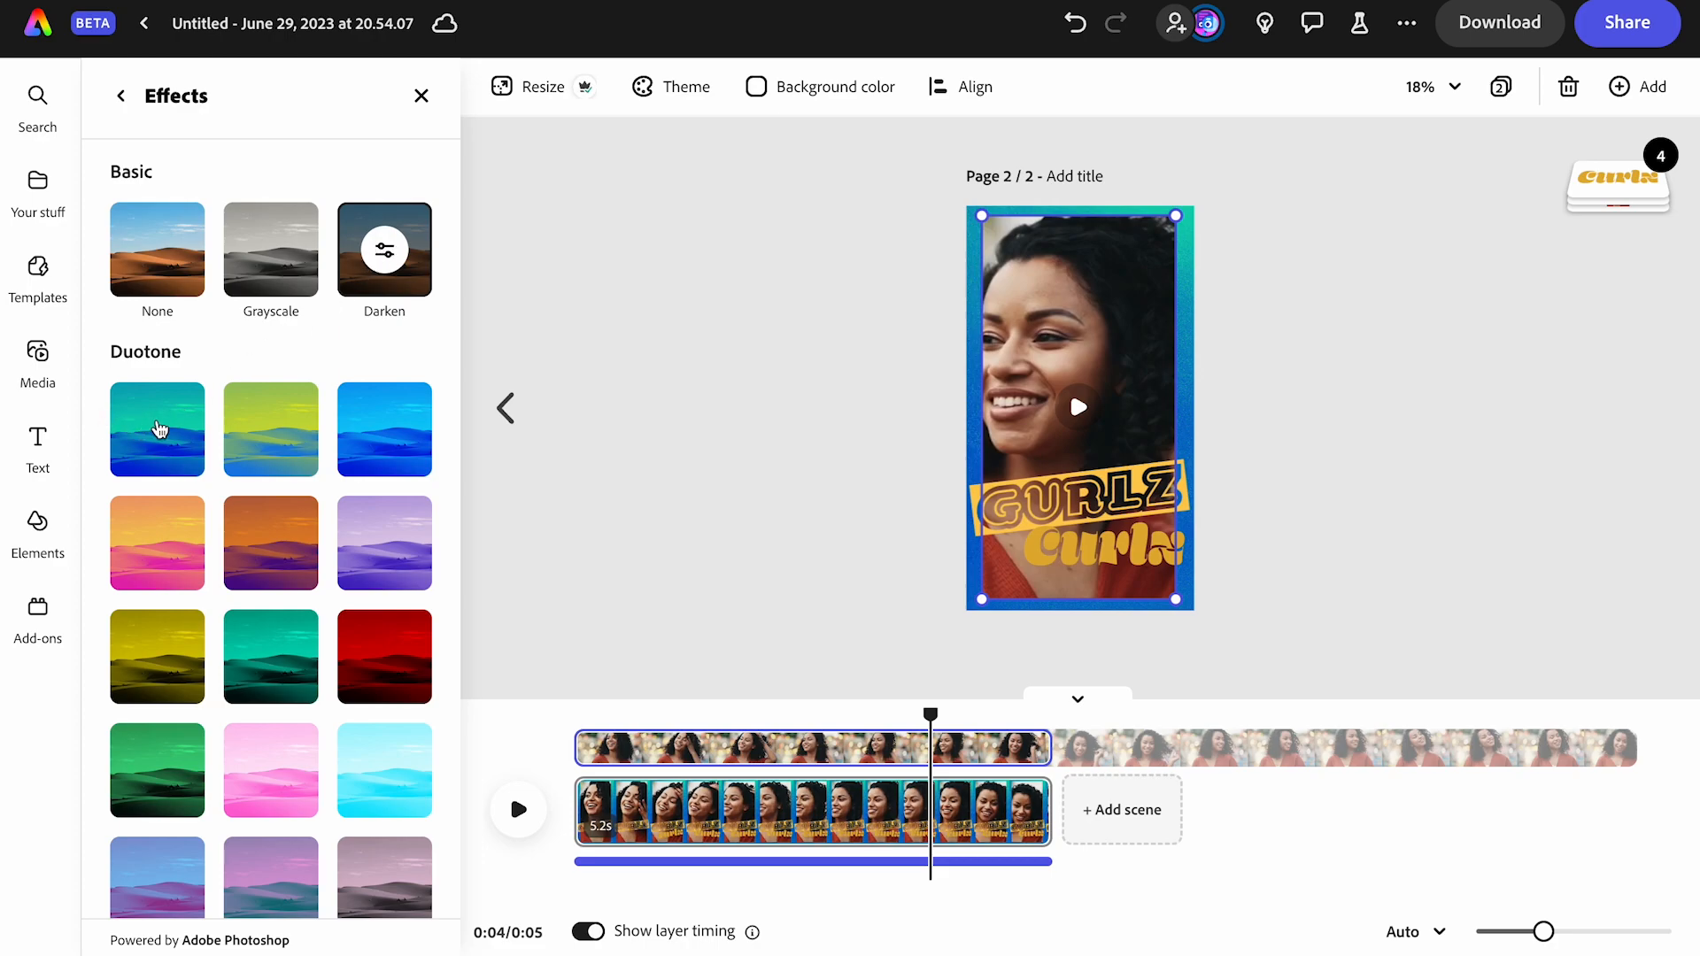
pyautogui.click(159, 429)
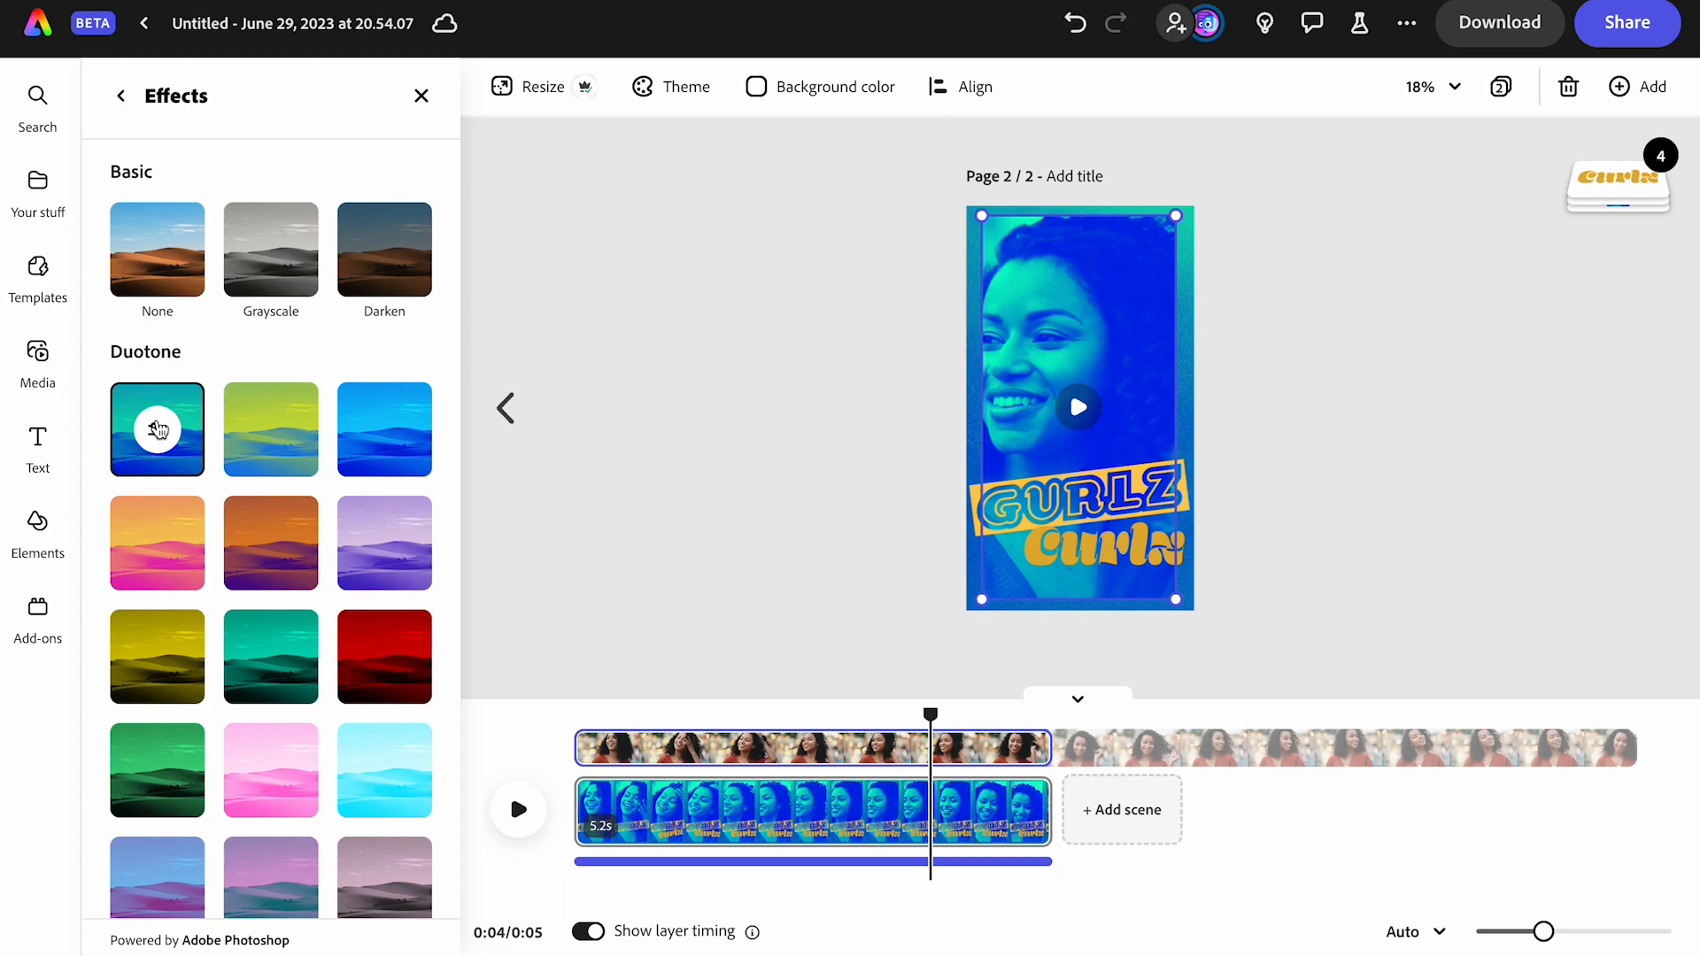
pyautogui.click(875, 306)
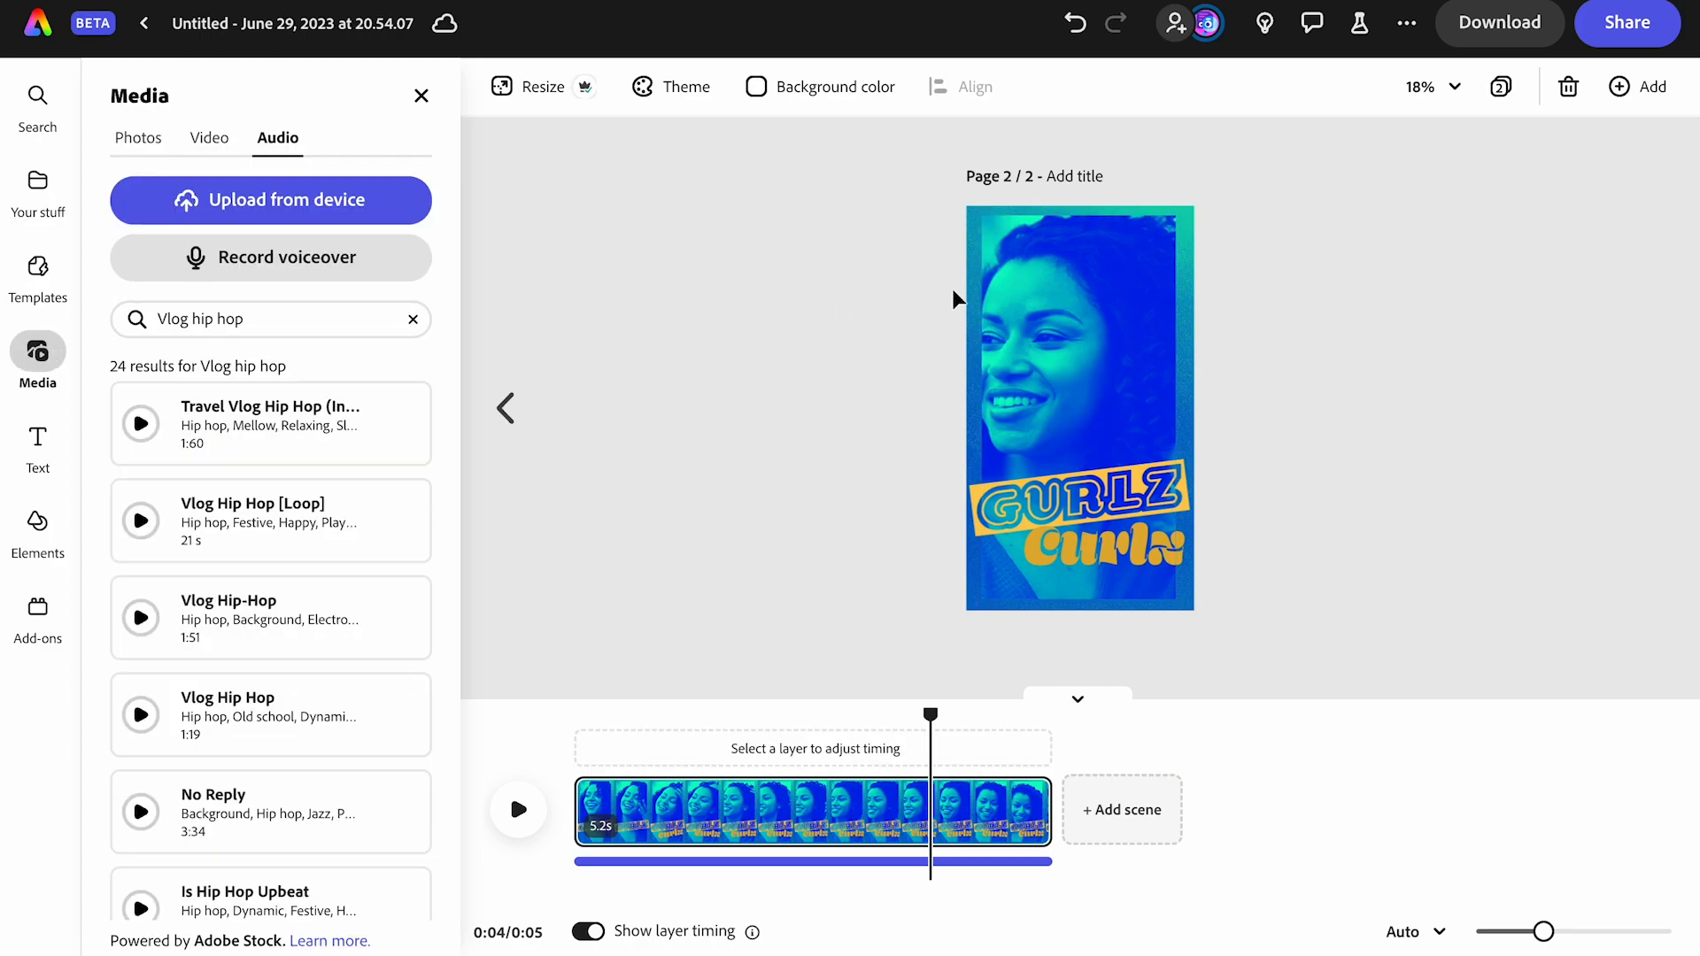
# Replace the duotone effect on page 2's video with the teal-and-black duotone preset
pyautogui.click(1022, 302)
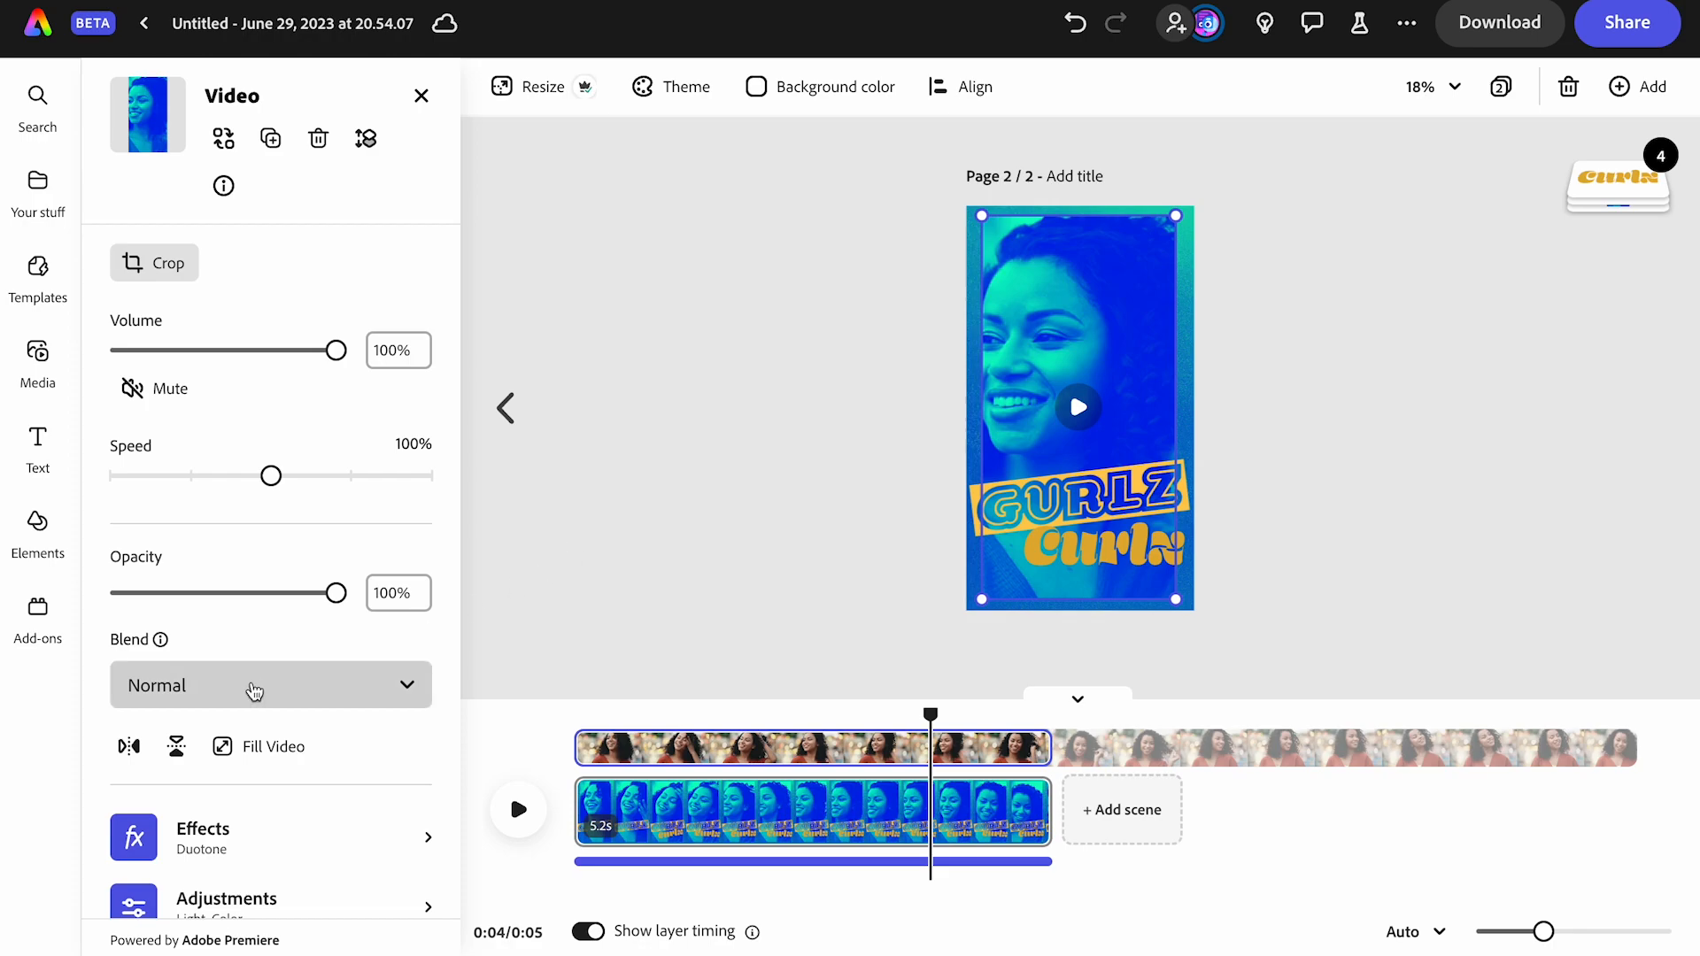
pyautogui.click(177, 852)
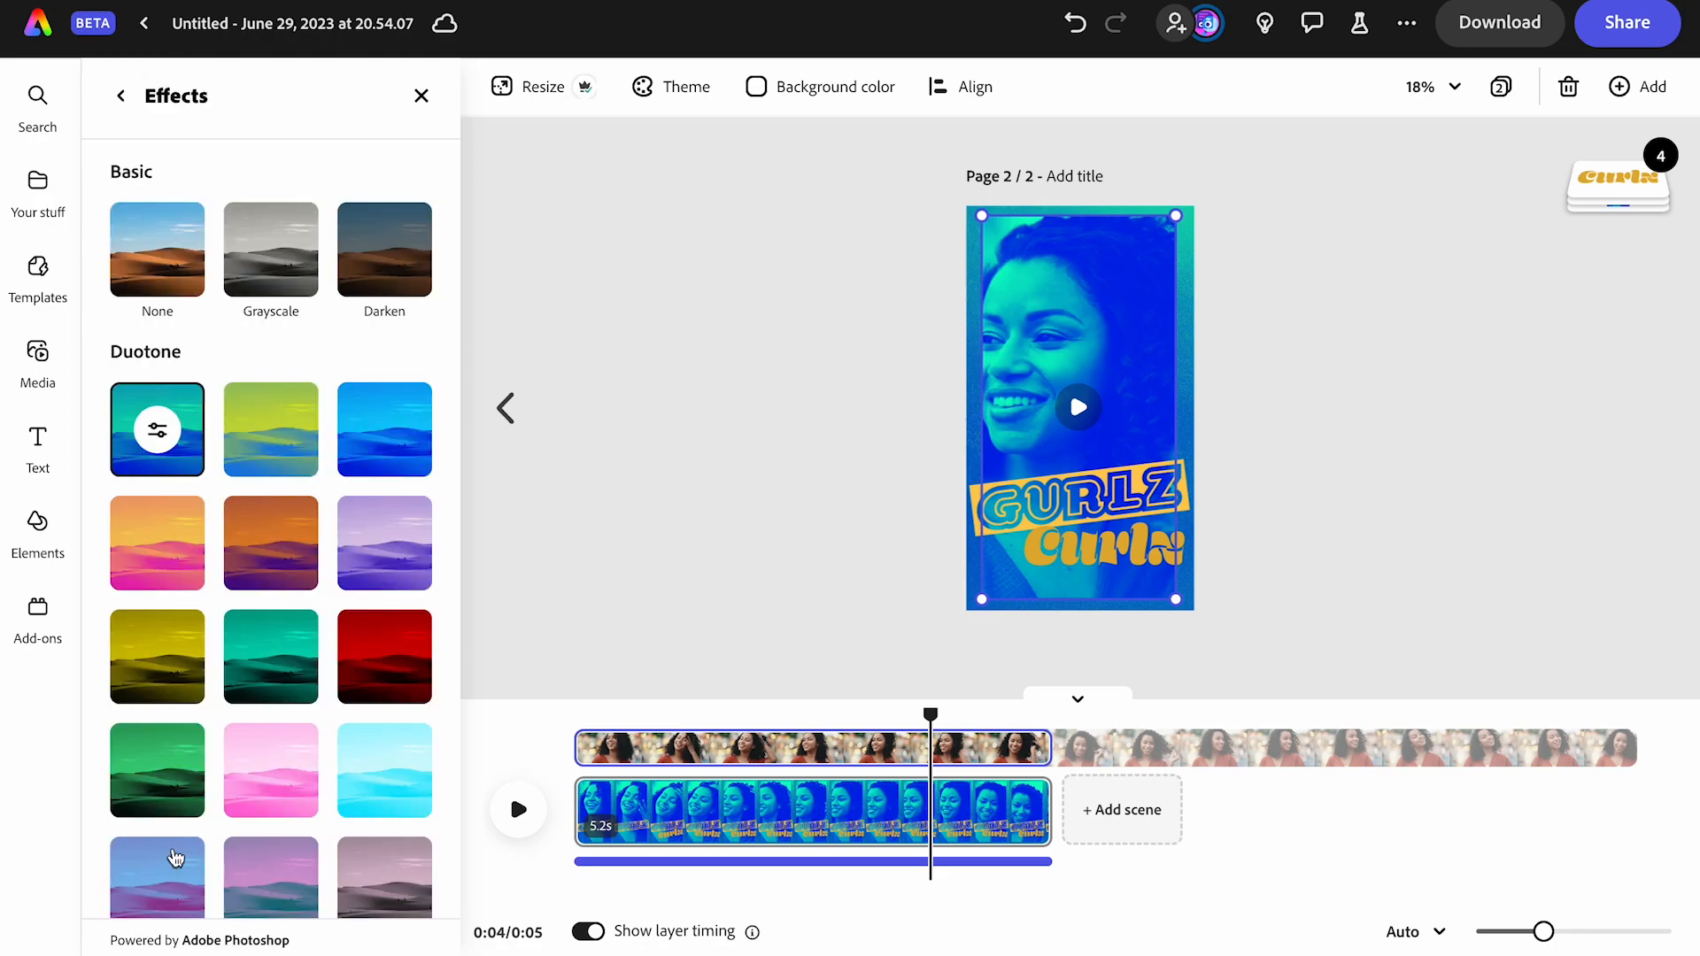
pyautogui.click(270, 652)
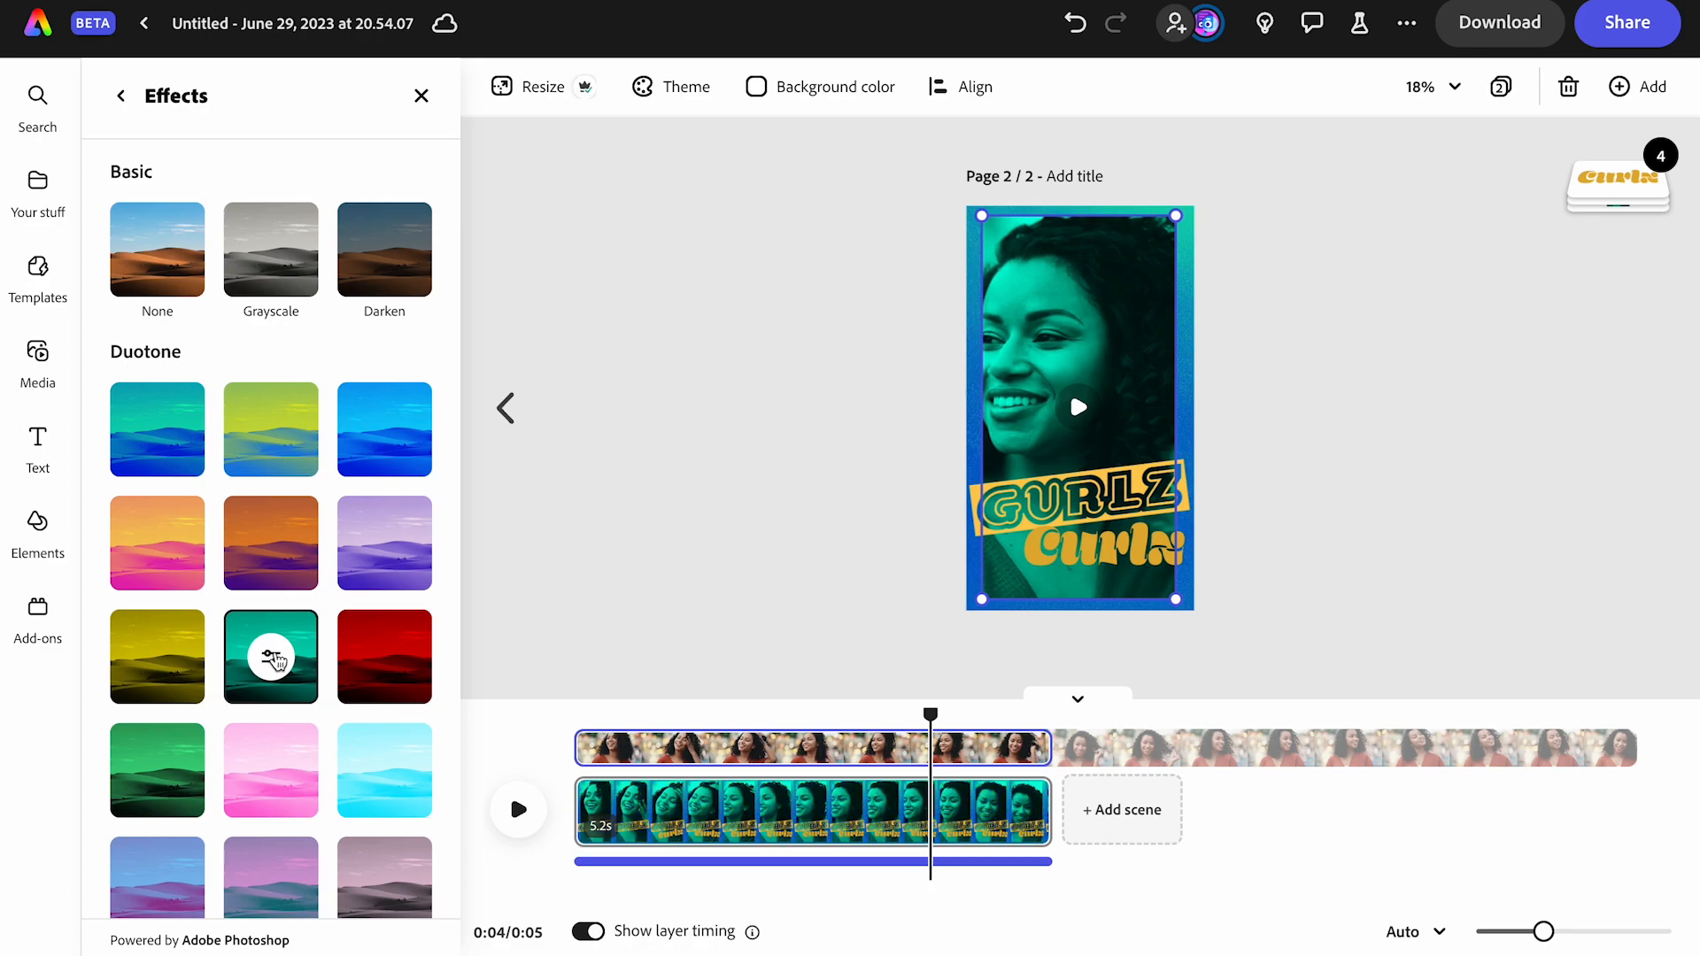
# Sample the page border's blue as the video duotone's shadow color, then darken it to navy and shift its hue slightly
pyautogui.click(274, 658)
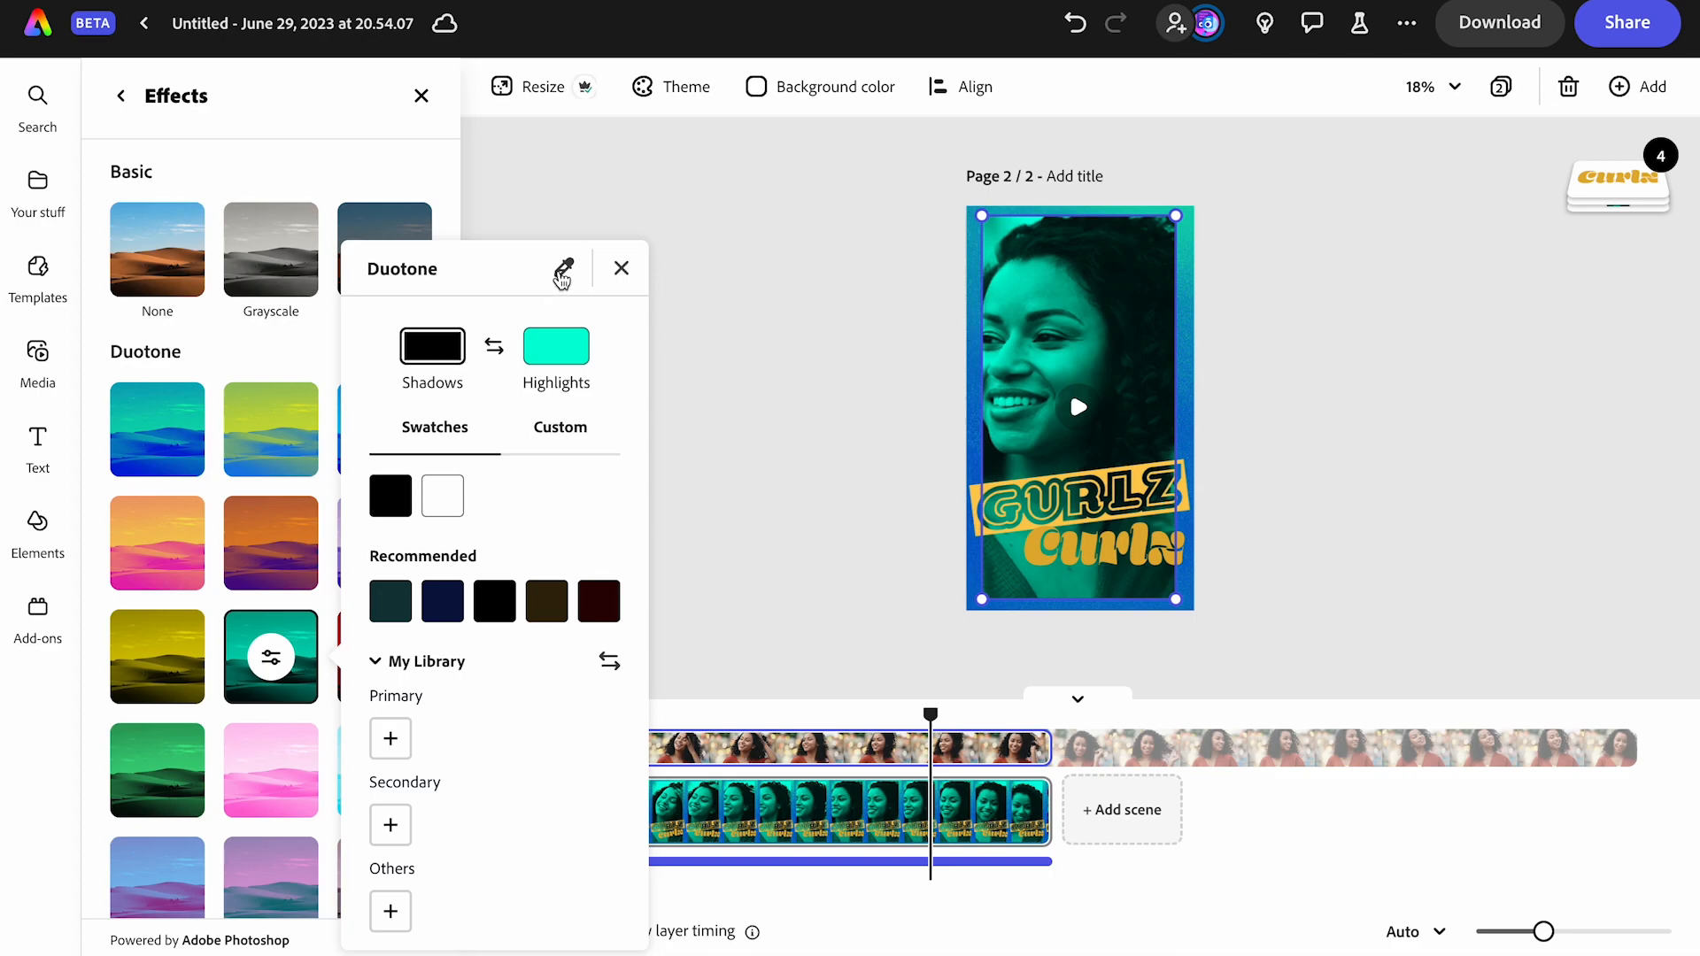
pyautogui.click(564, 270)
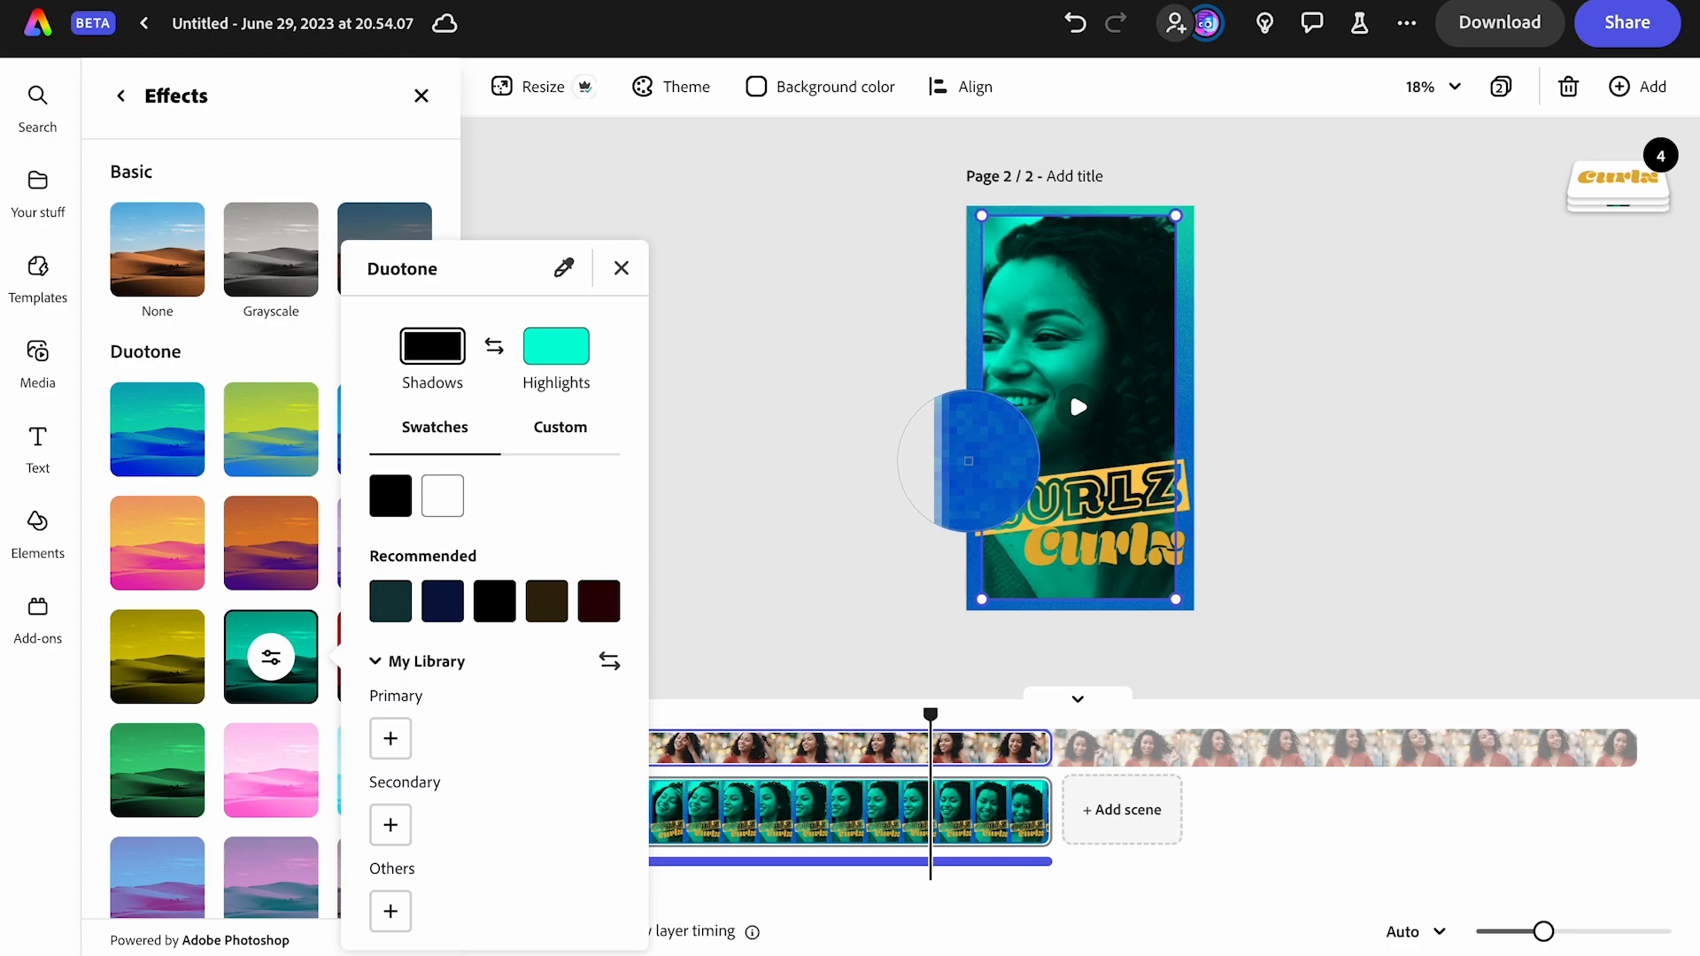
pyautogui.click(969, 461)
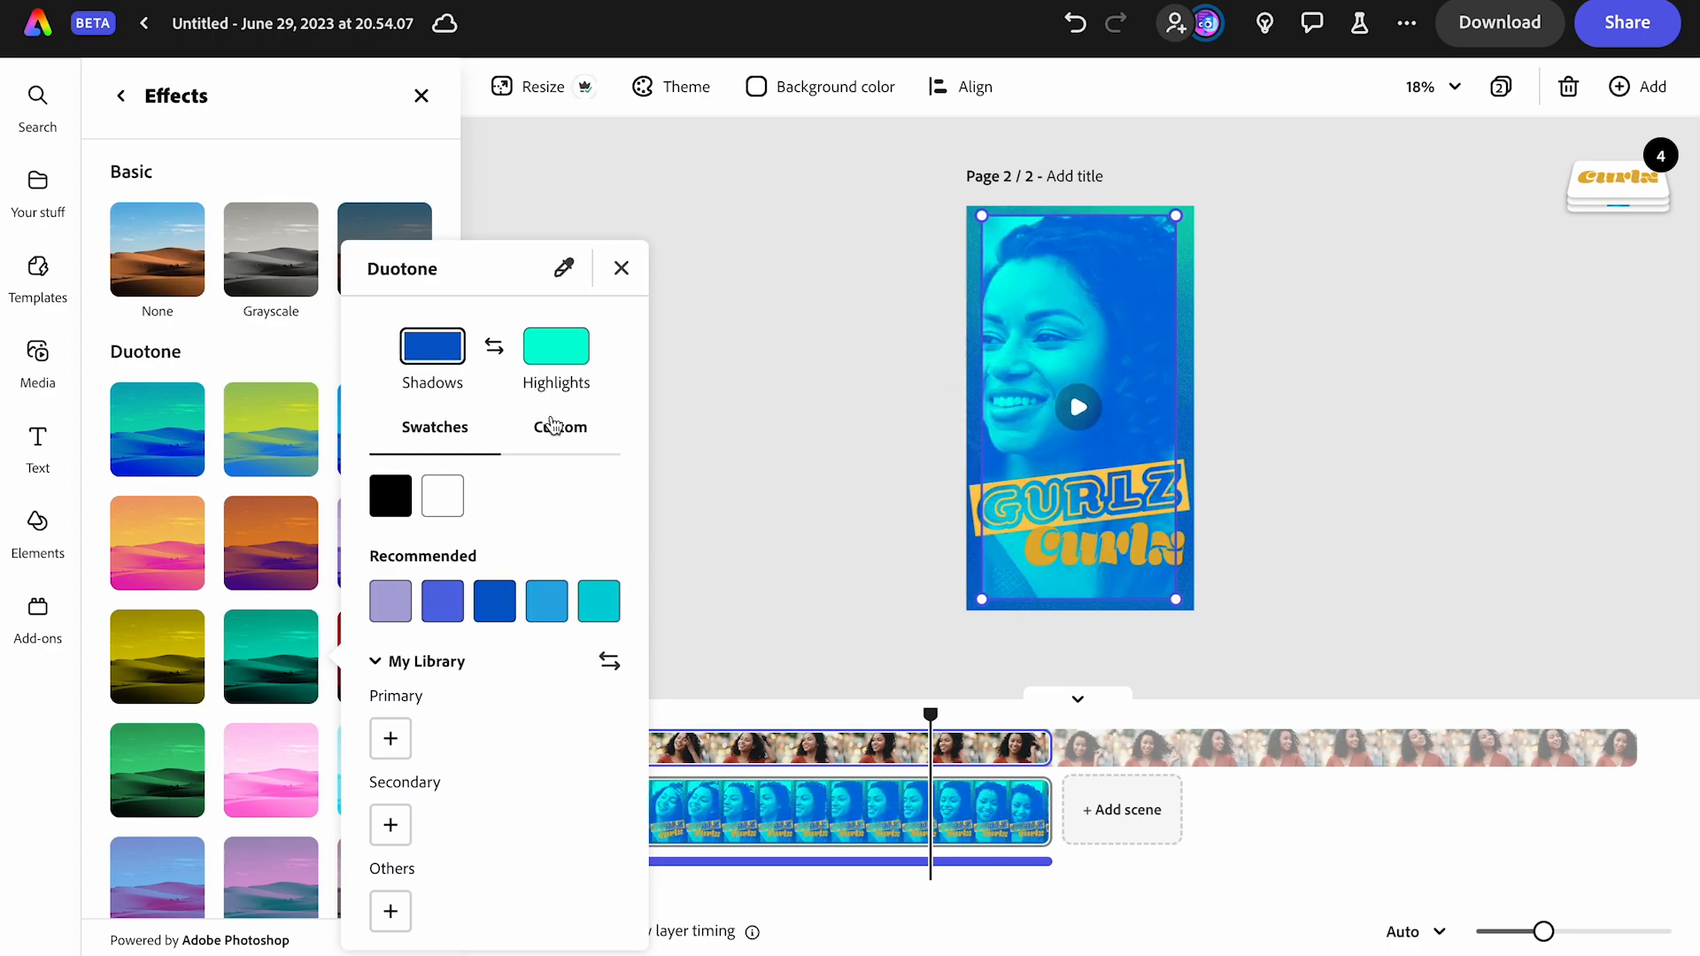
pyautogui.click(550, 427)
pyautogui.moveTo(611, 559); pyautogui.dragTo(616, 635)
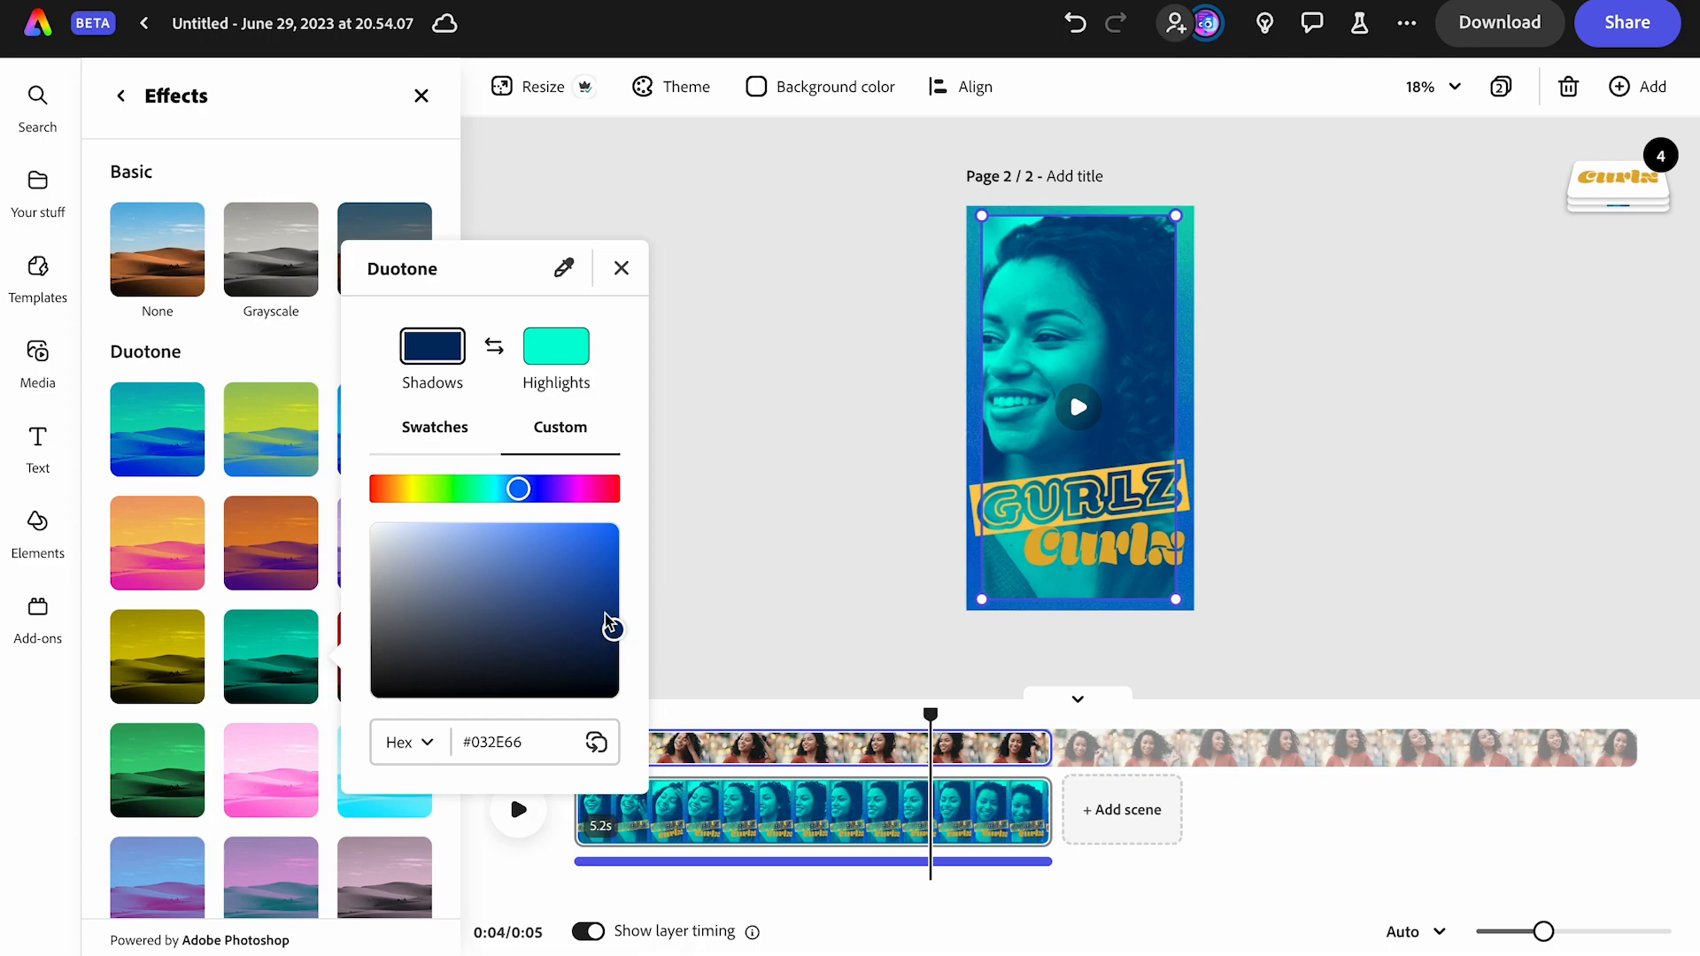
pyautogui.moveTo(516, 493); pyautogui.dragTo(524, 496)
# Darken the video duotone's highlight color to teal #02E0BE and deselect the video
pyautogui.click(558, 352)
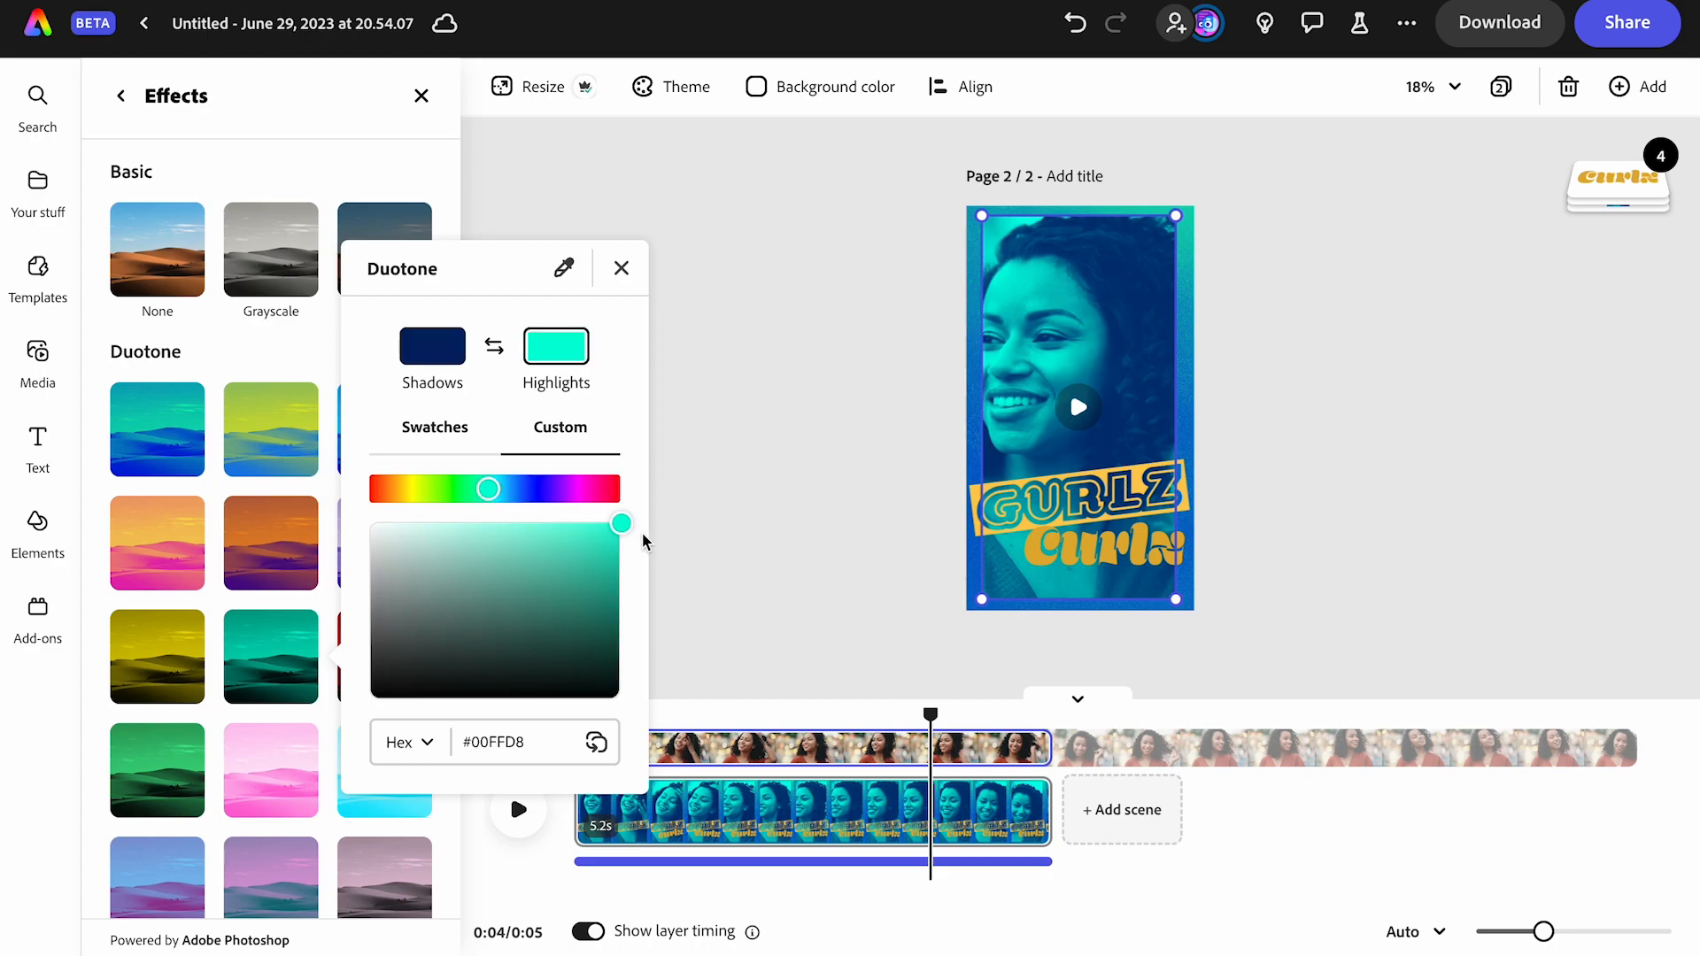
pyautogui.moveTo(620, 526); pyautogui.dragTo(618, 544)
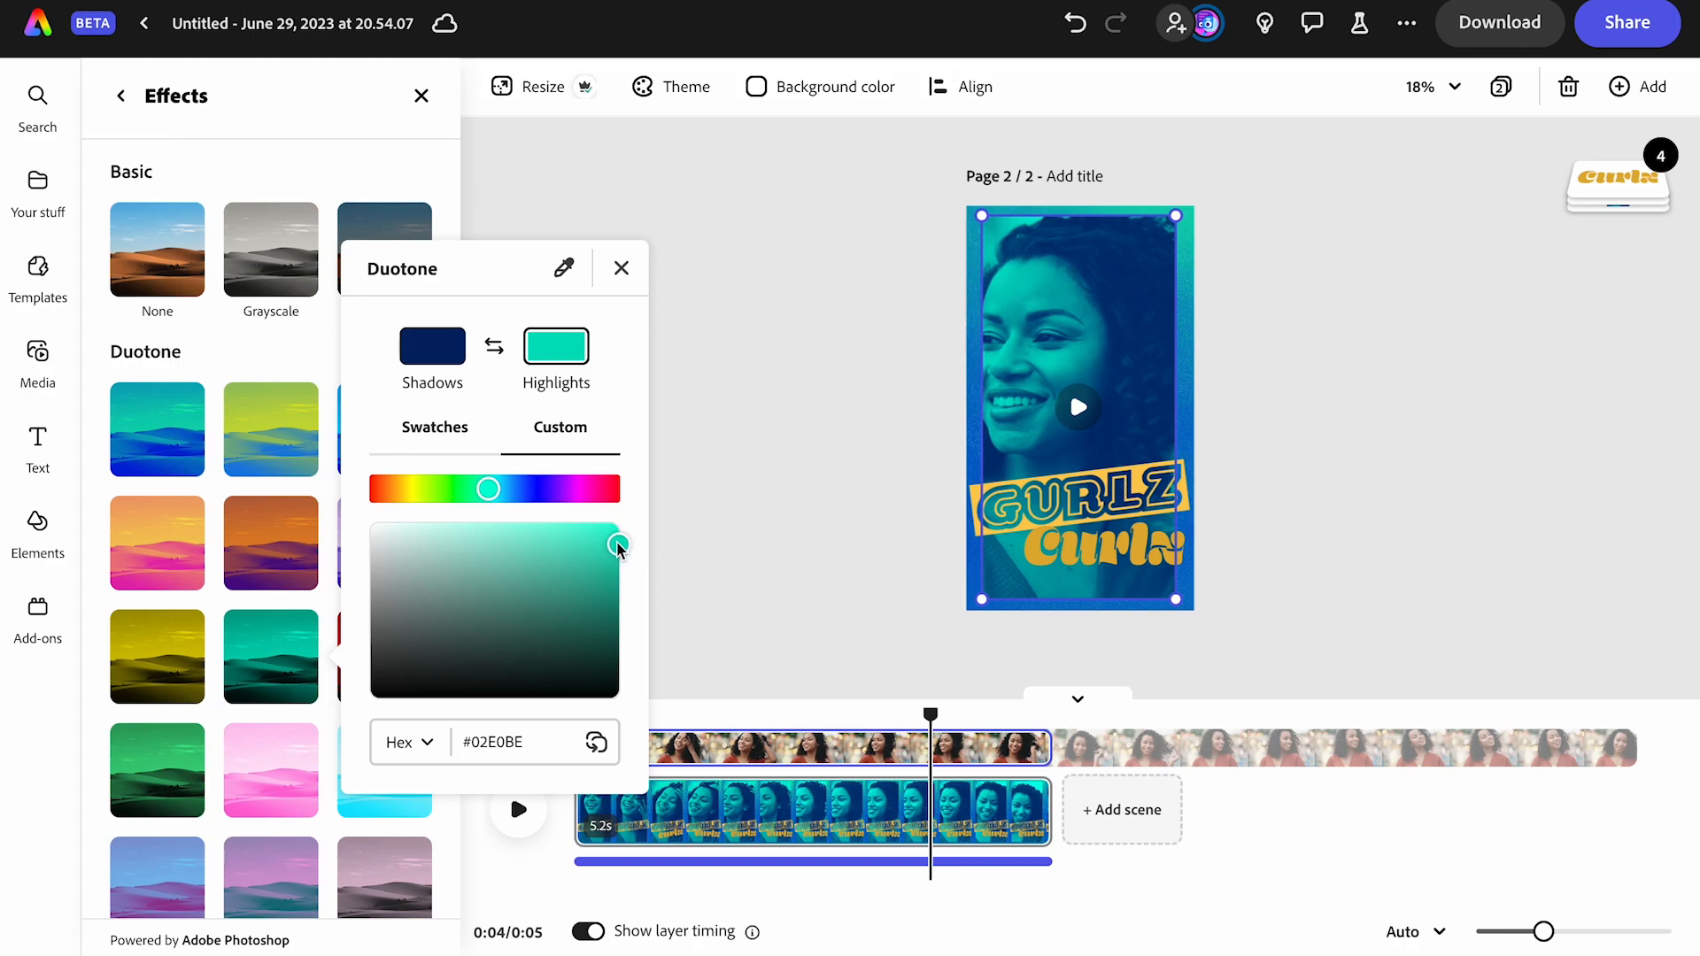
pyautogui.click(717, 357)
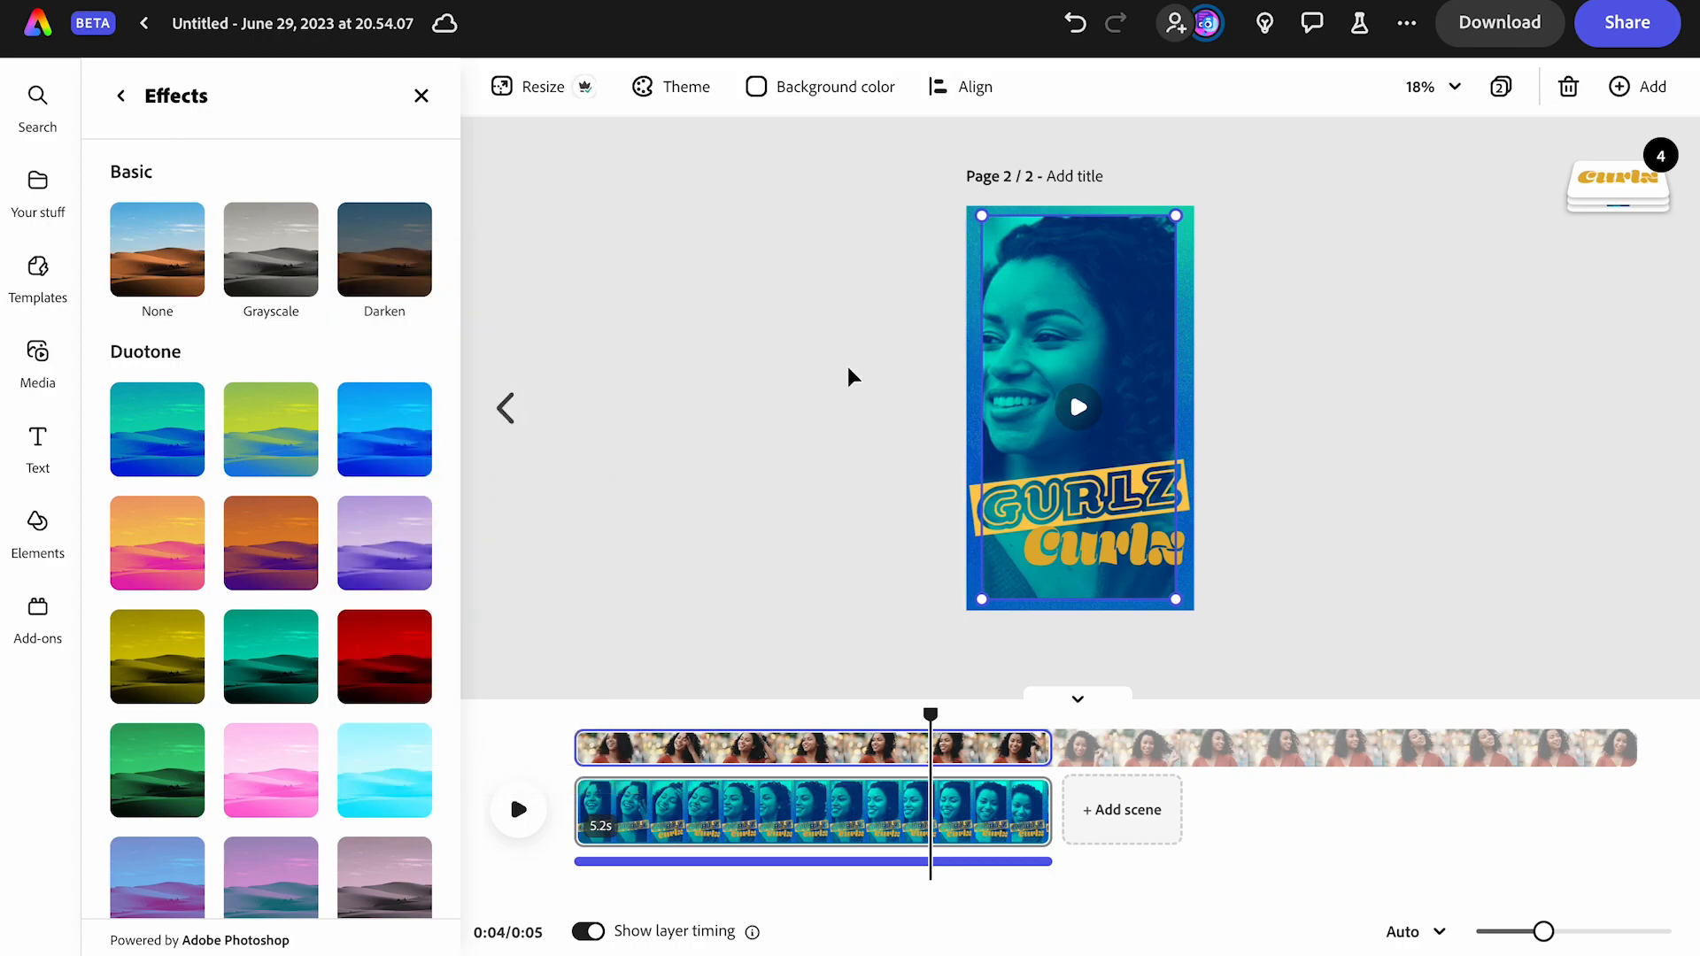
pyautogui.click(848, 377)
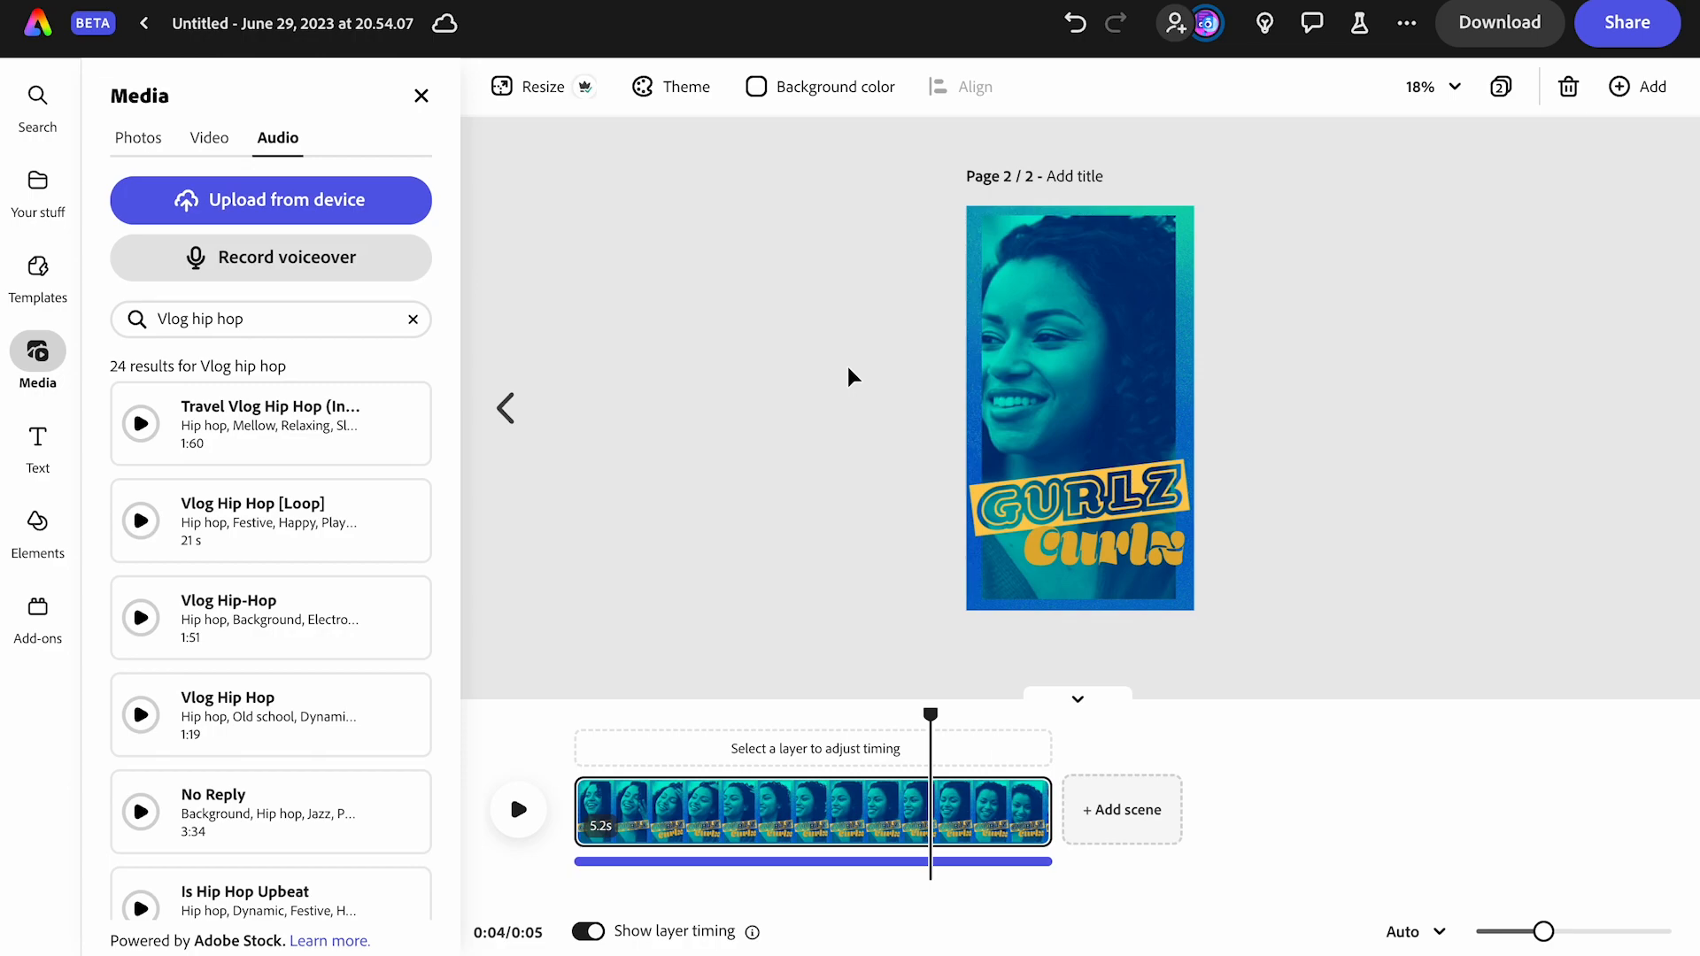
# Try purple and magenta swatches for the shape fill behind the GURLZ text, and settle on light pink #ECA2F5
pyautogui.click(1054, 503)
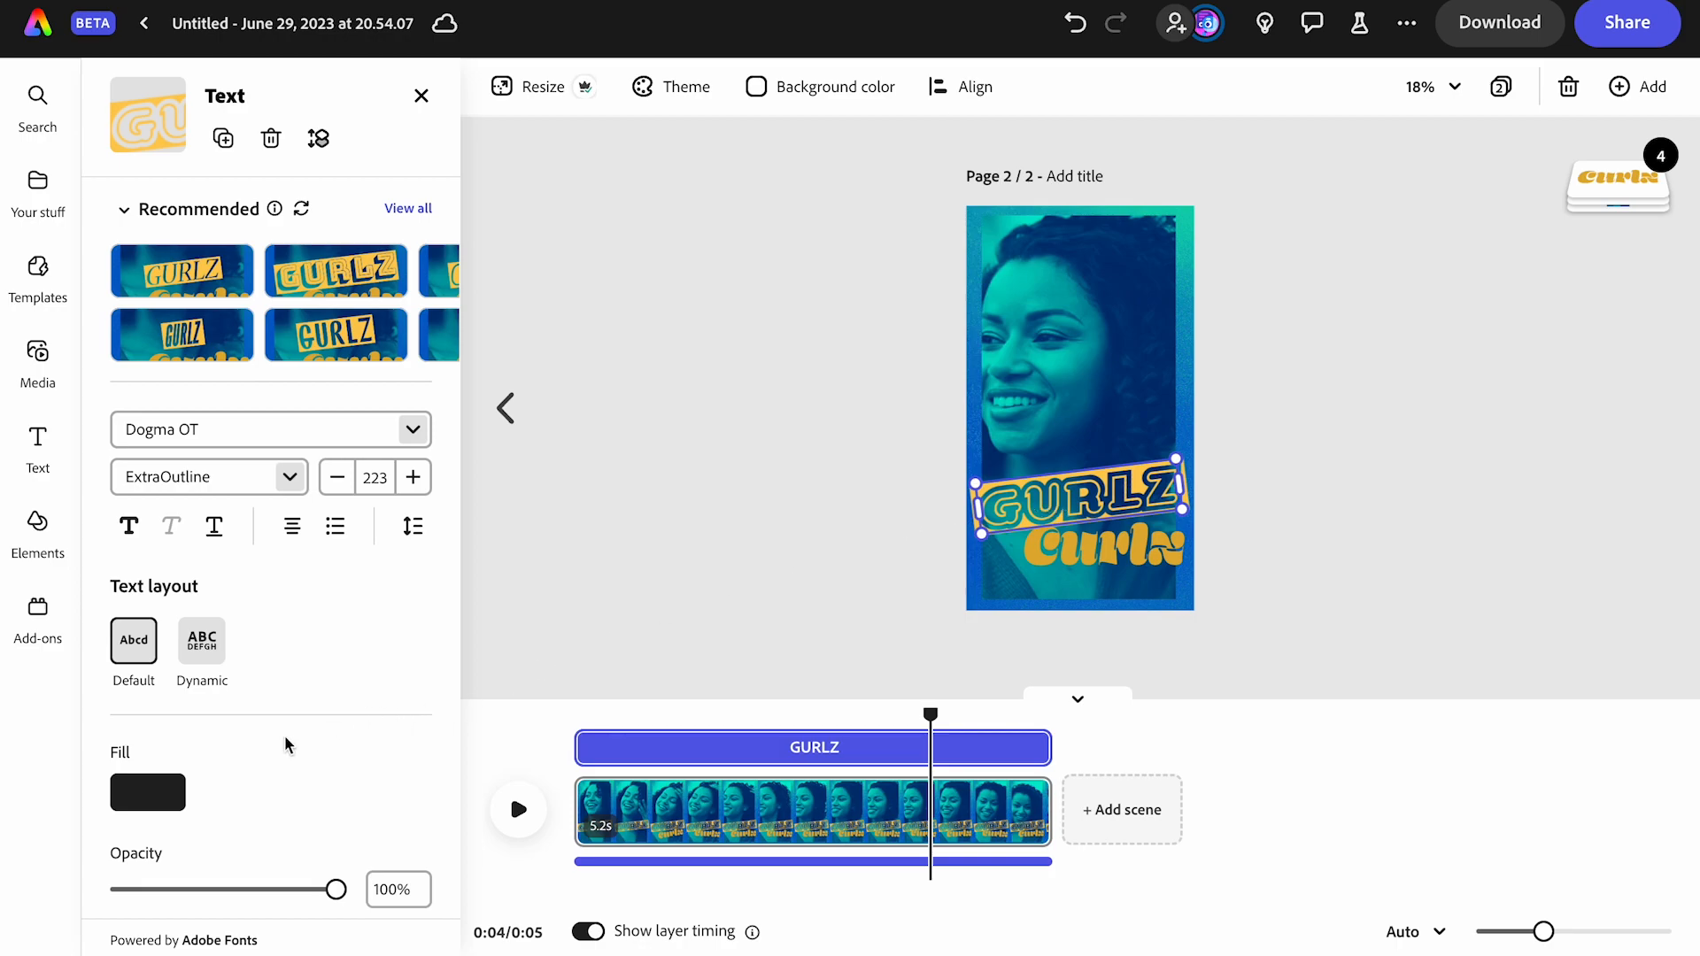
pyautogui.scroll(-5, 284, 735)
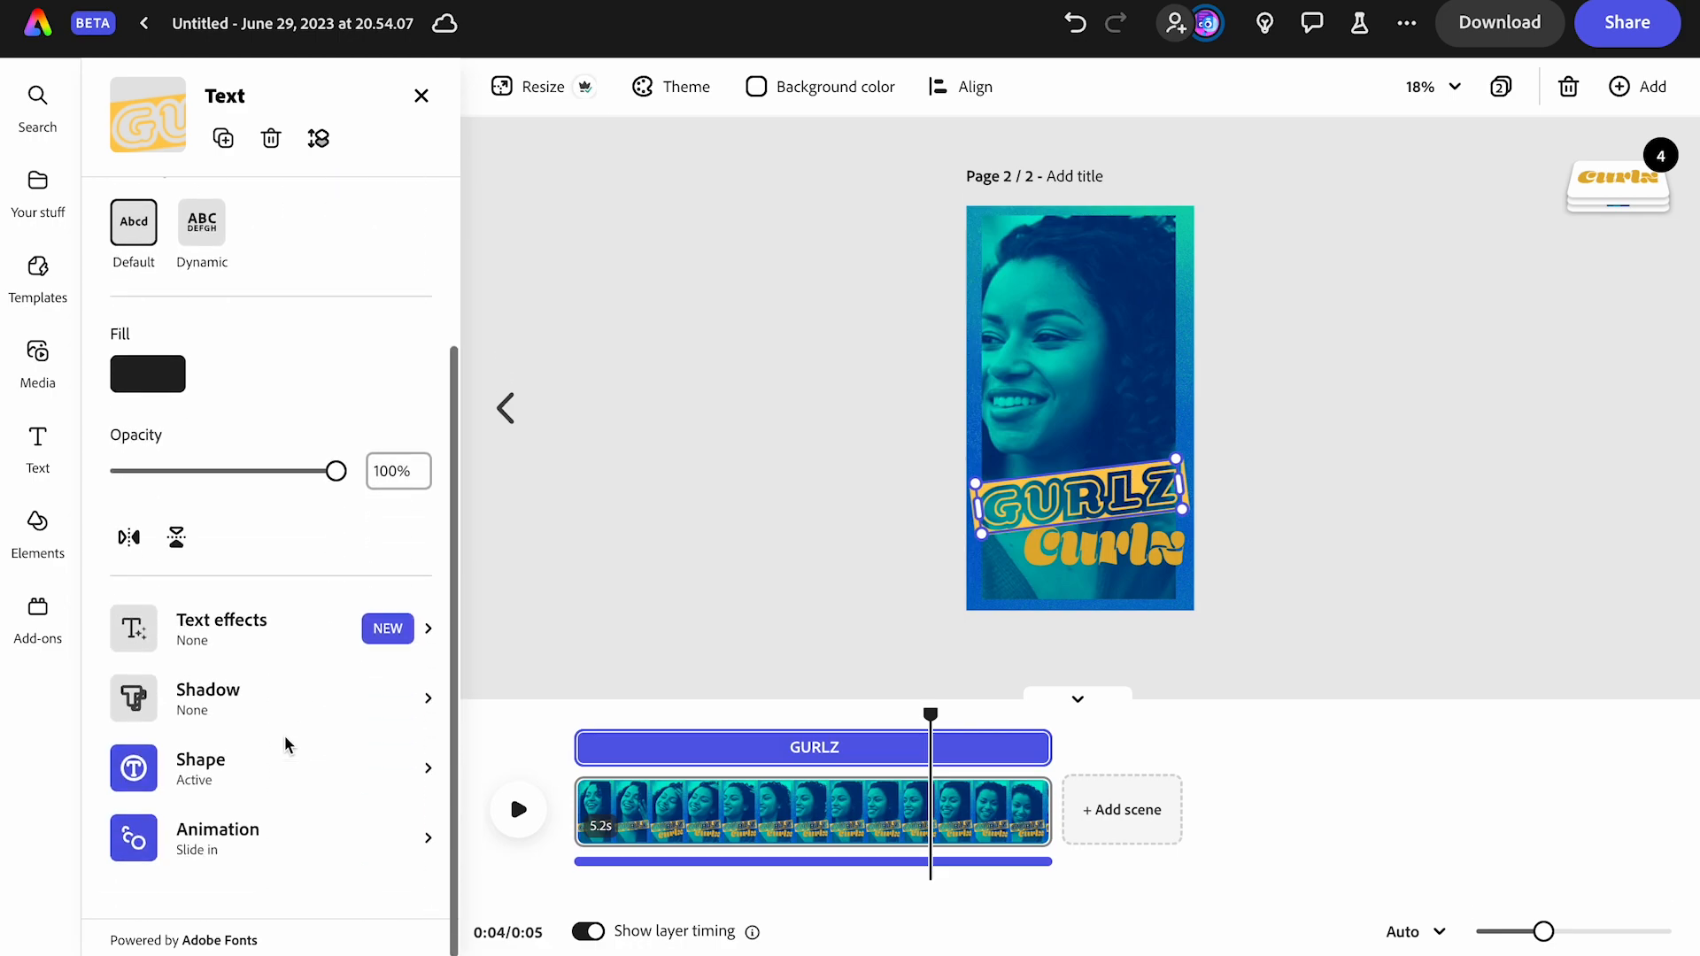
pyautogui.click(211, 763)
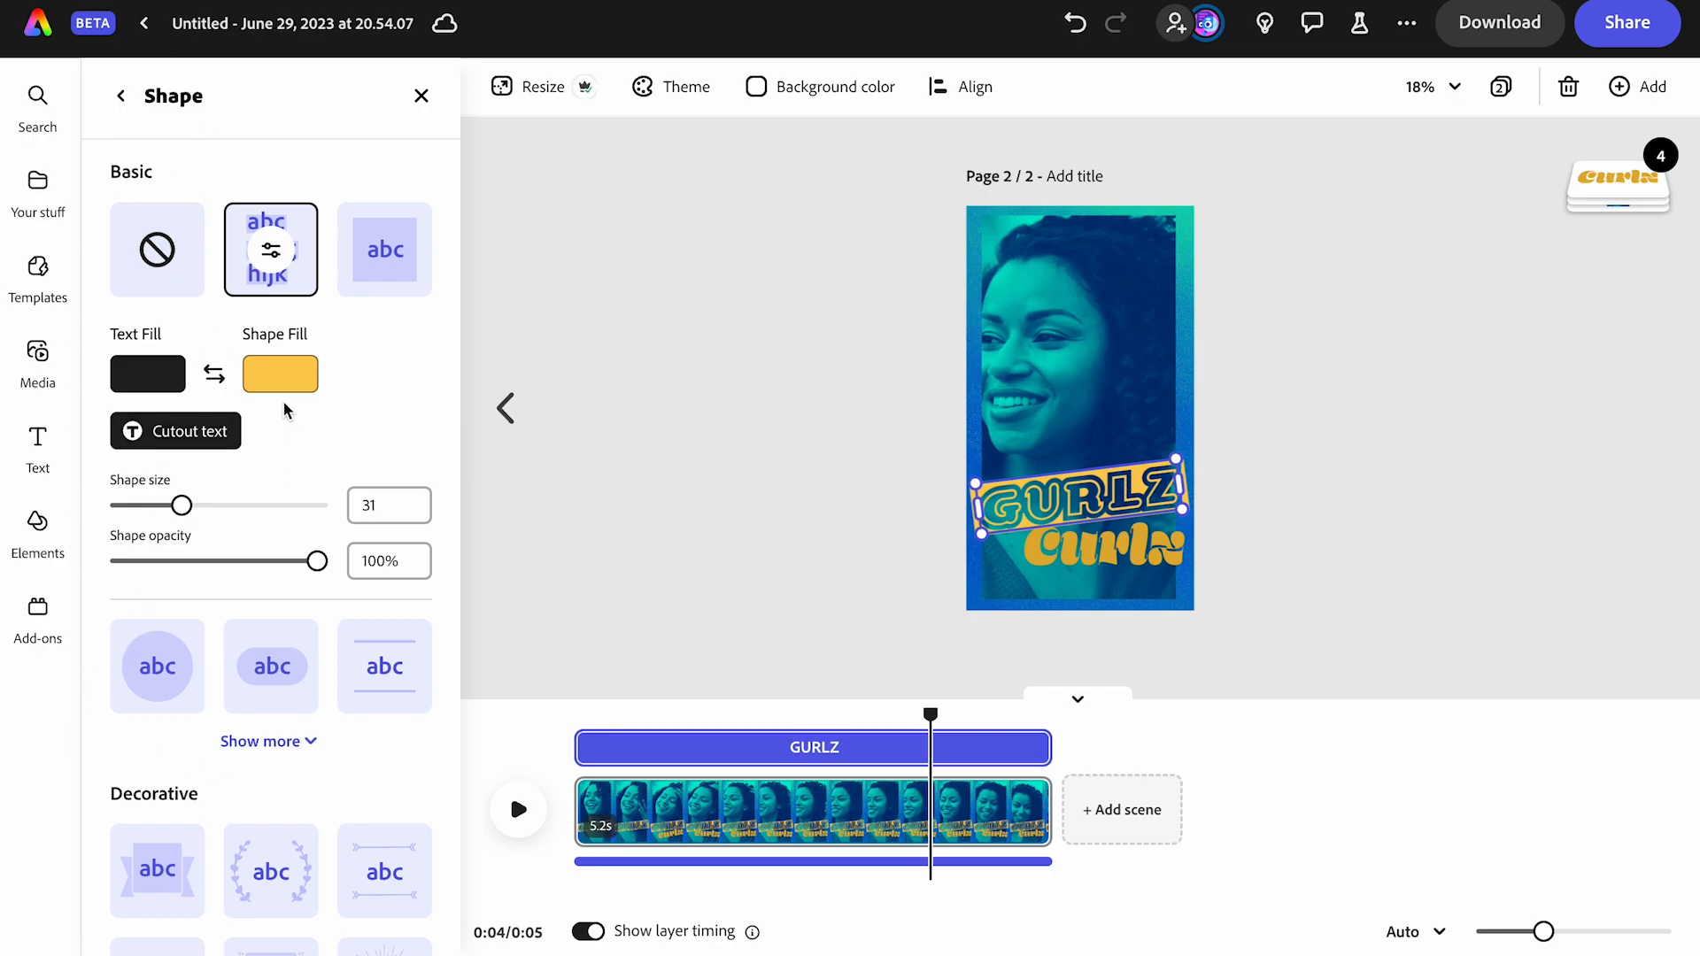
pyautogui.click(280, 376)
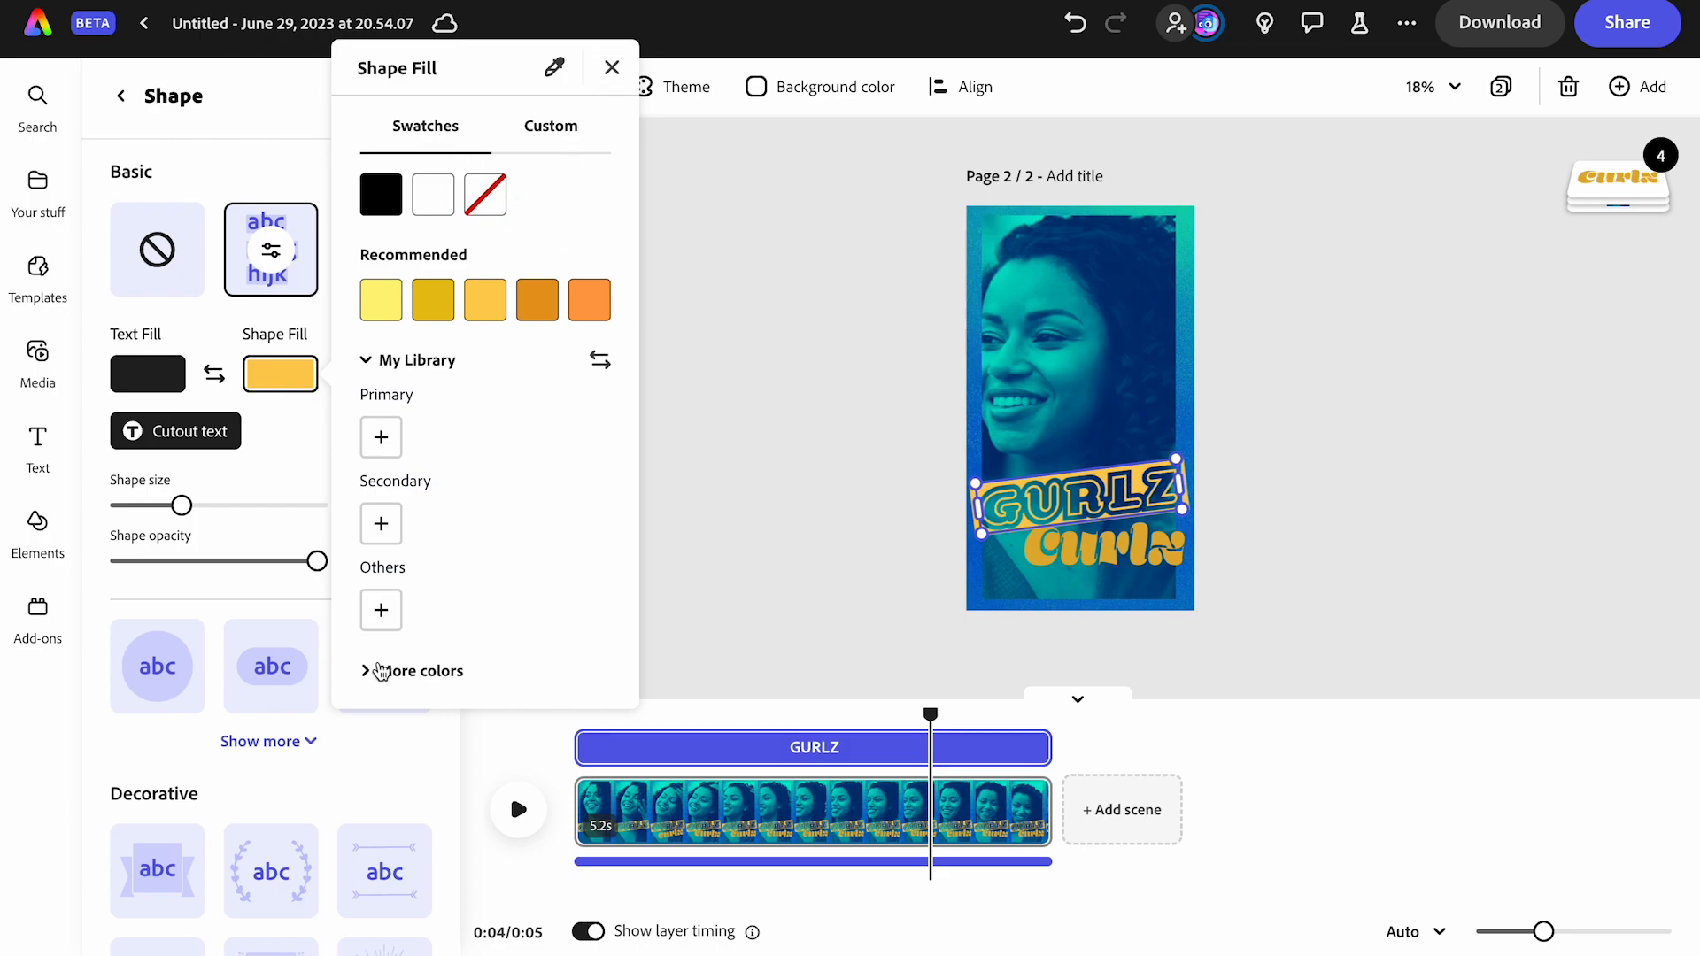
pyautogui.click(373, 672)
pyautogui.scroll(-6, 489, 549)
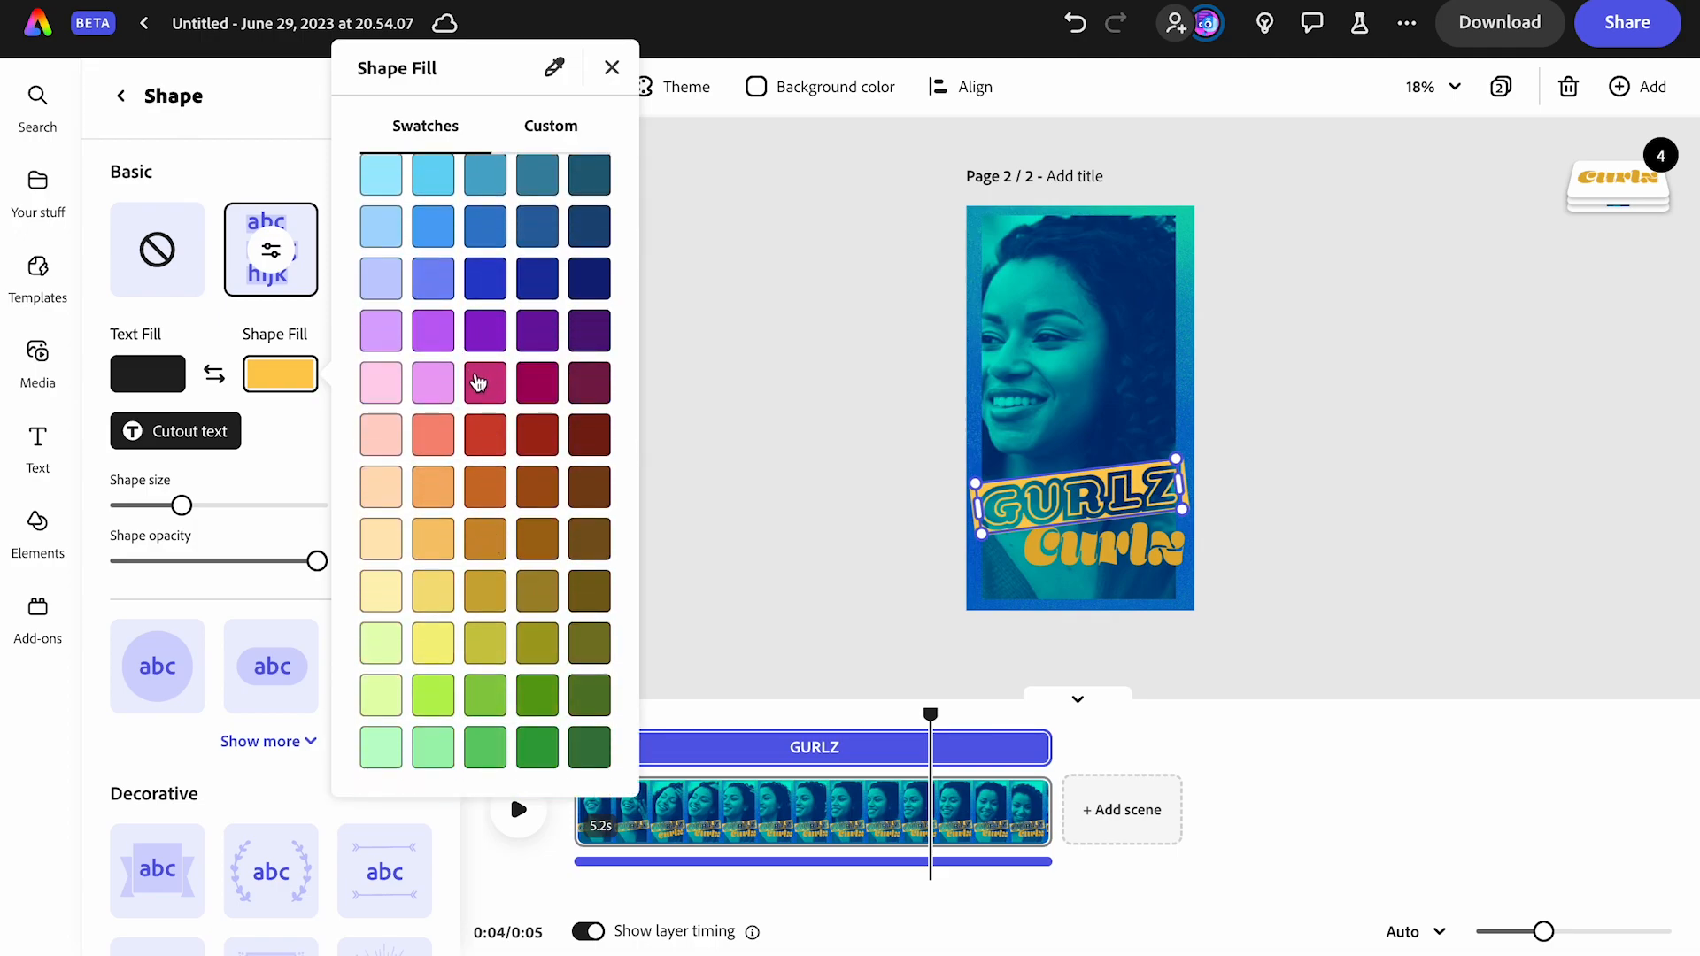
pyautogui.click(440, 338)
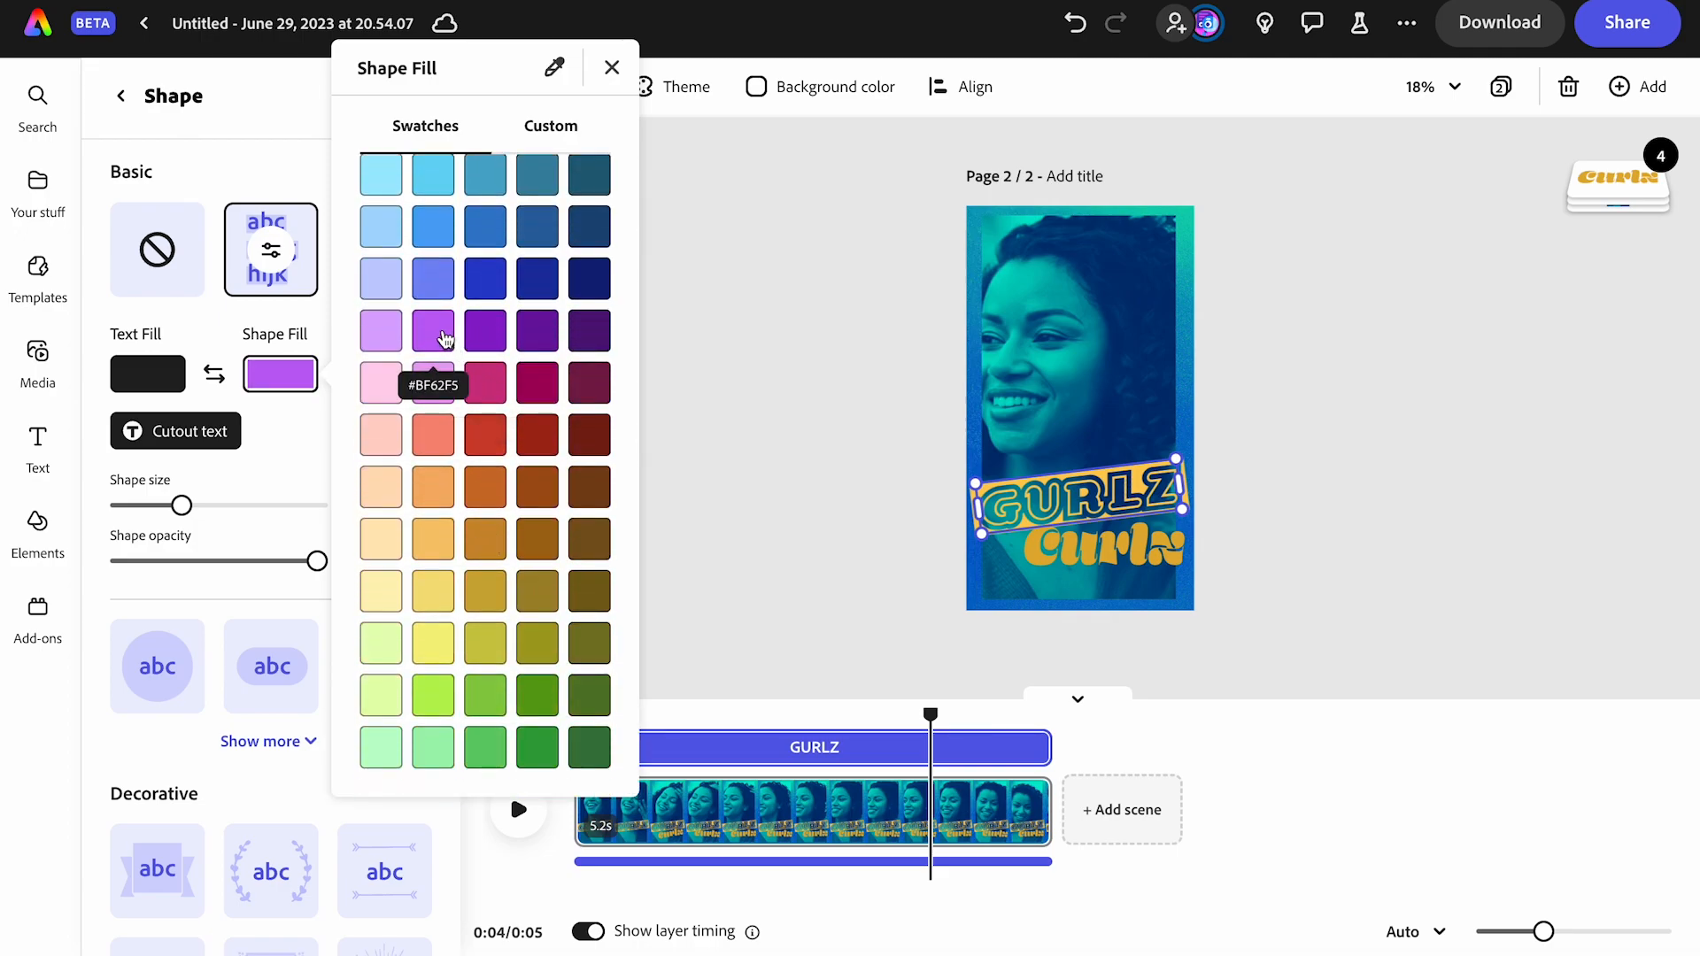
pyautogui.click(478, 381)
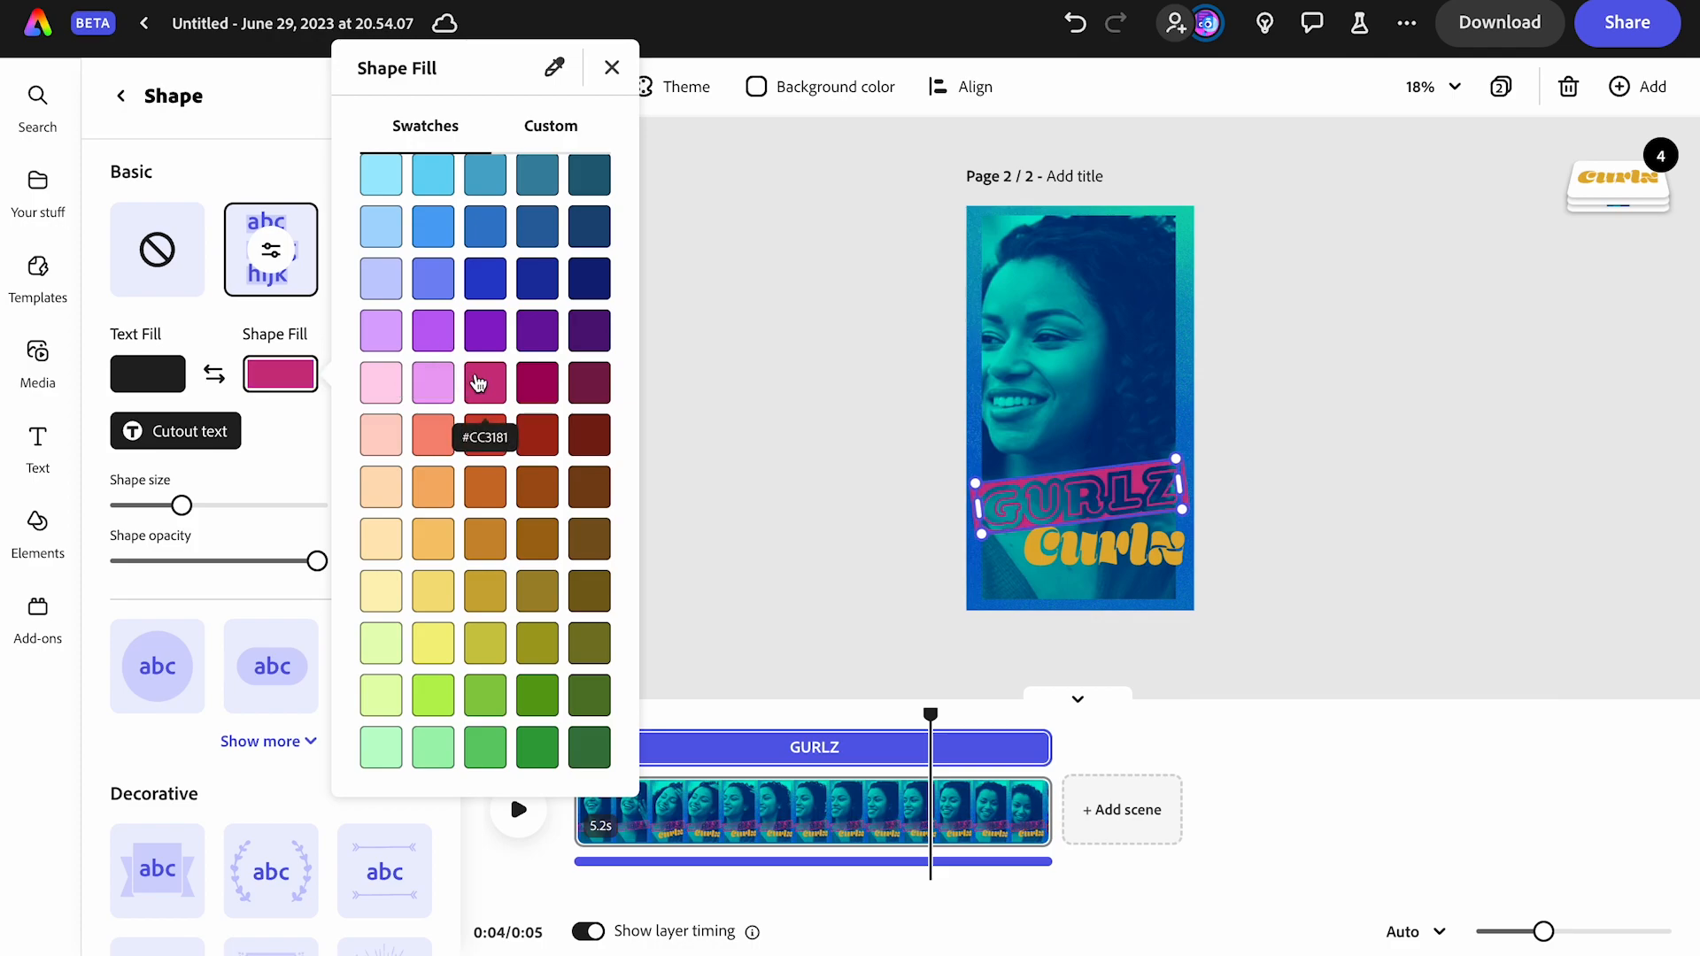
pyautogui.click(433, 383)
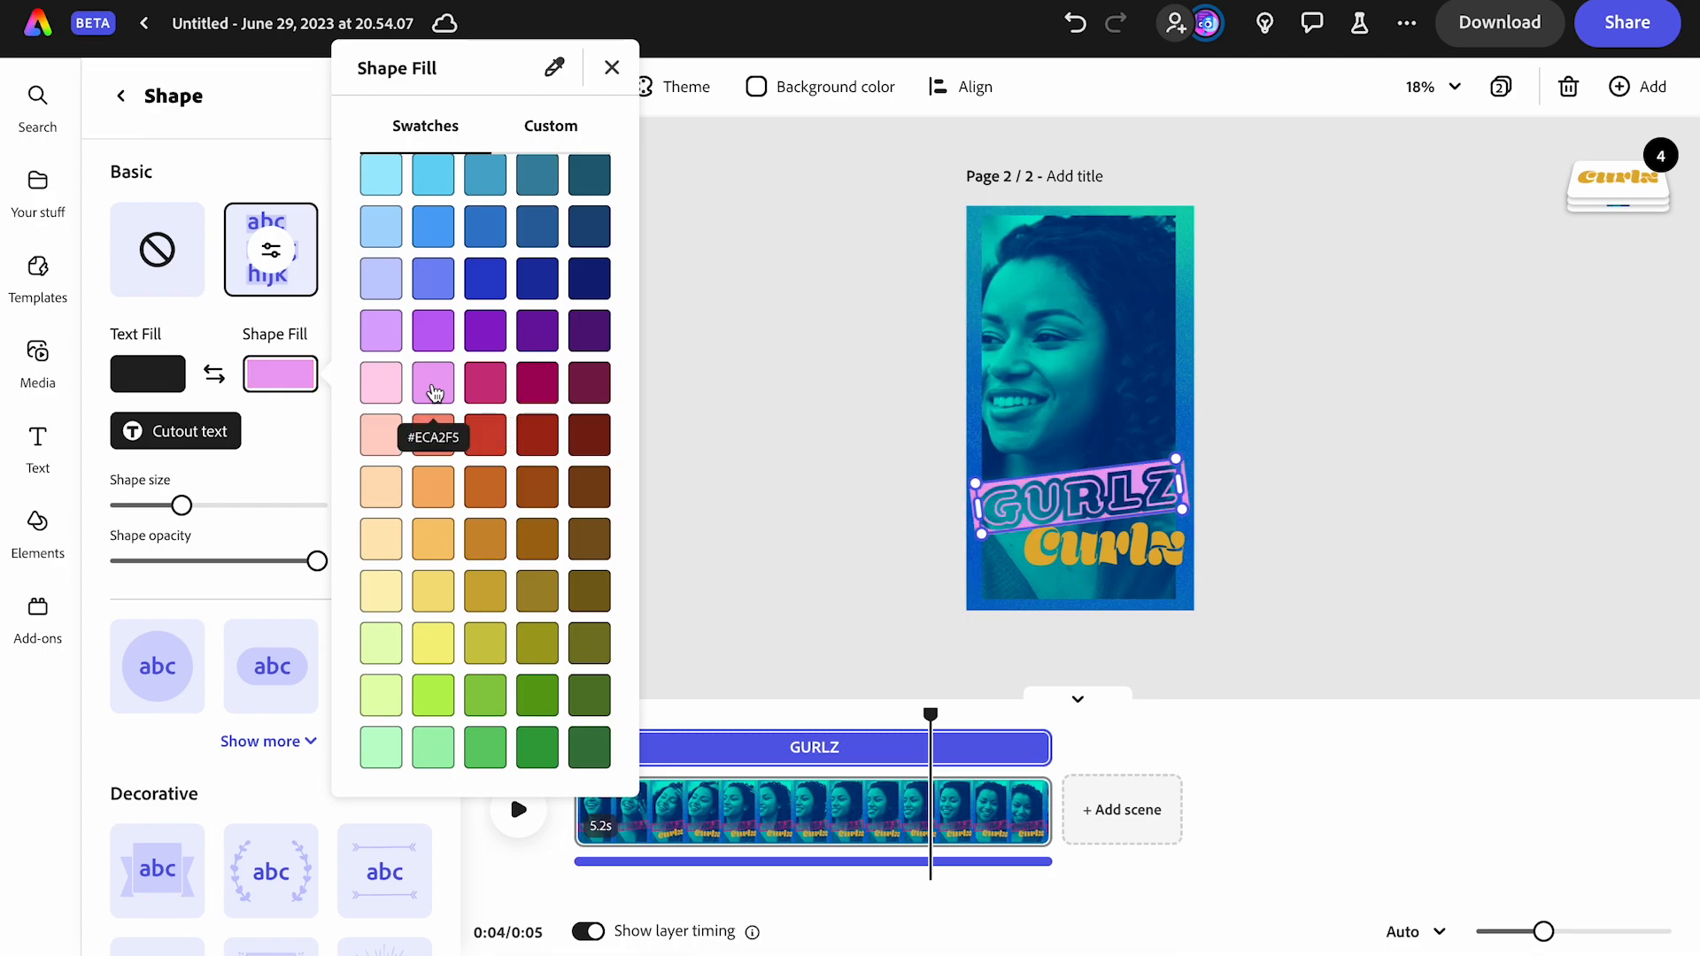
# Intensify the GURLZ shape fill to the custom pink #EF69FF
pyautogui.click(563, 128)
pyautogui.moveTo(448, 235); pyautogui.dragTo(508, 221)
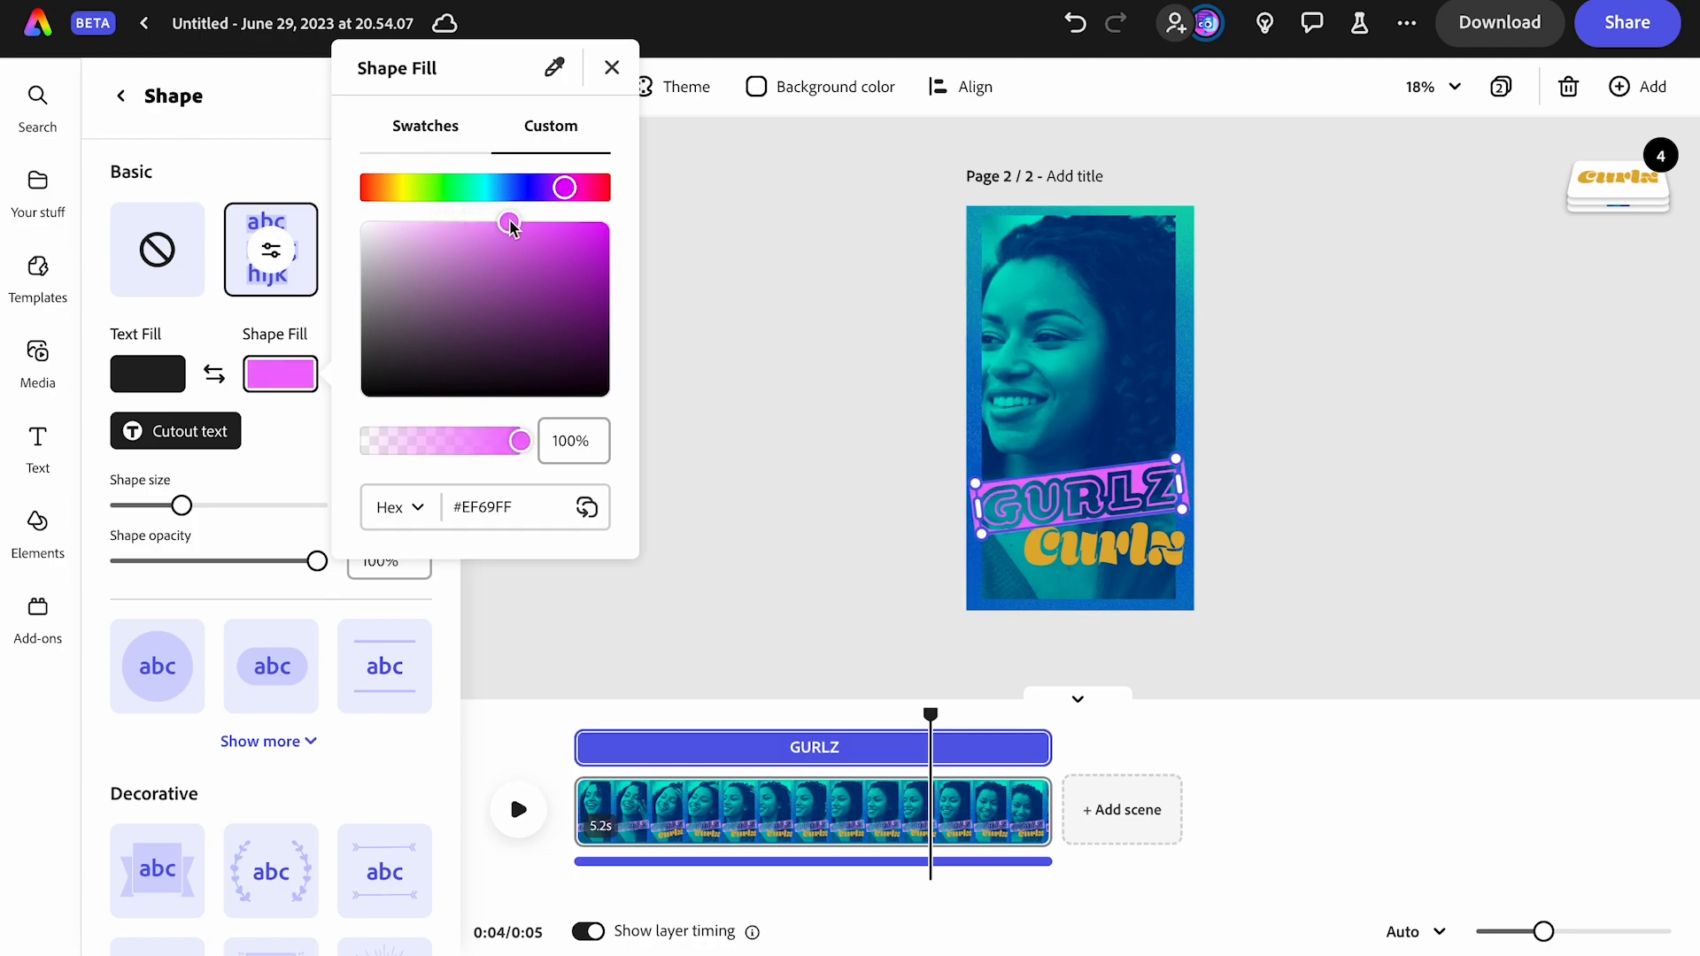
pyautogui.click(610, 68)
# Fill the Curlz text with the pink sampled from the GURLZ shape and deepen it to #EA3BFF
pyautogui.click(1120, 599)
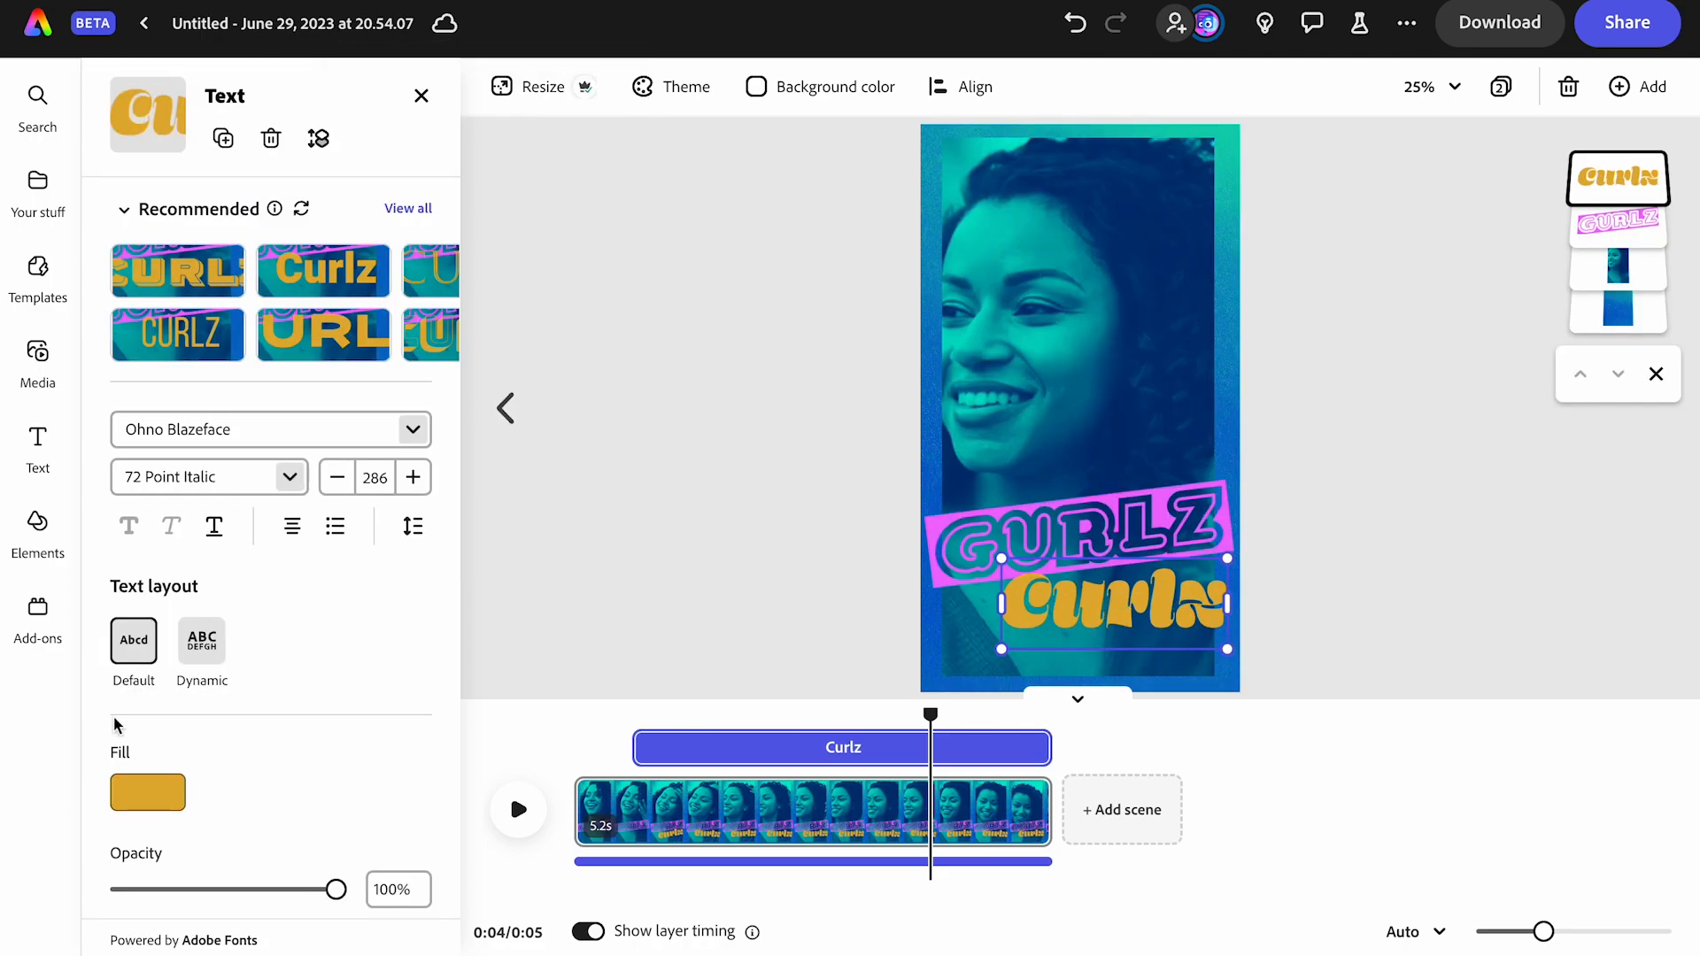
pyautogui.click(162, 799)
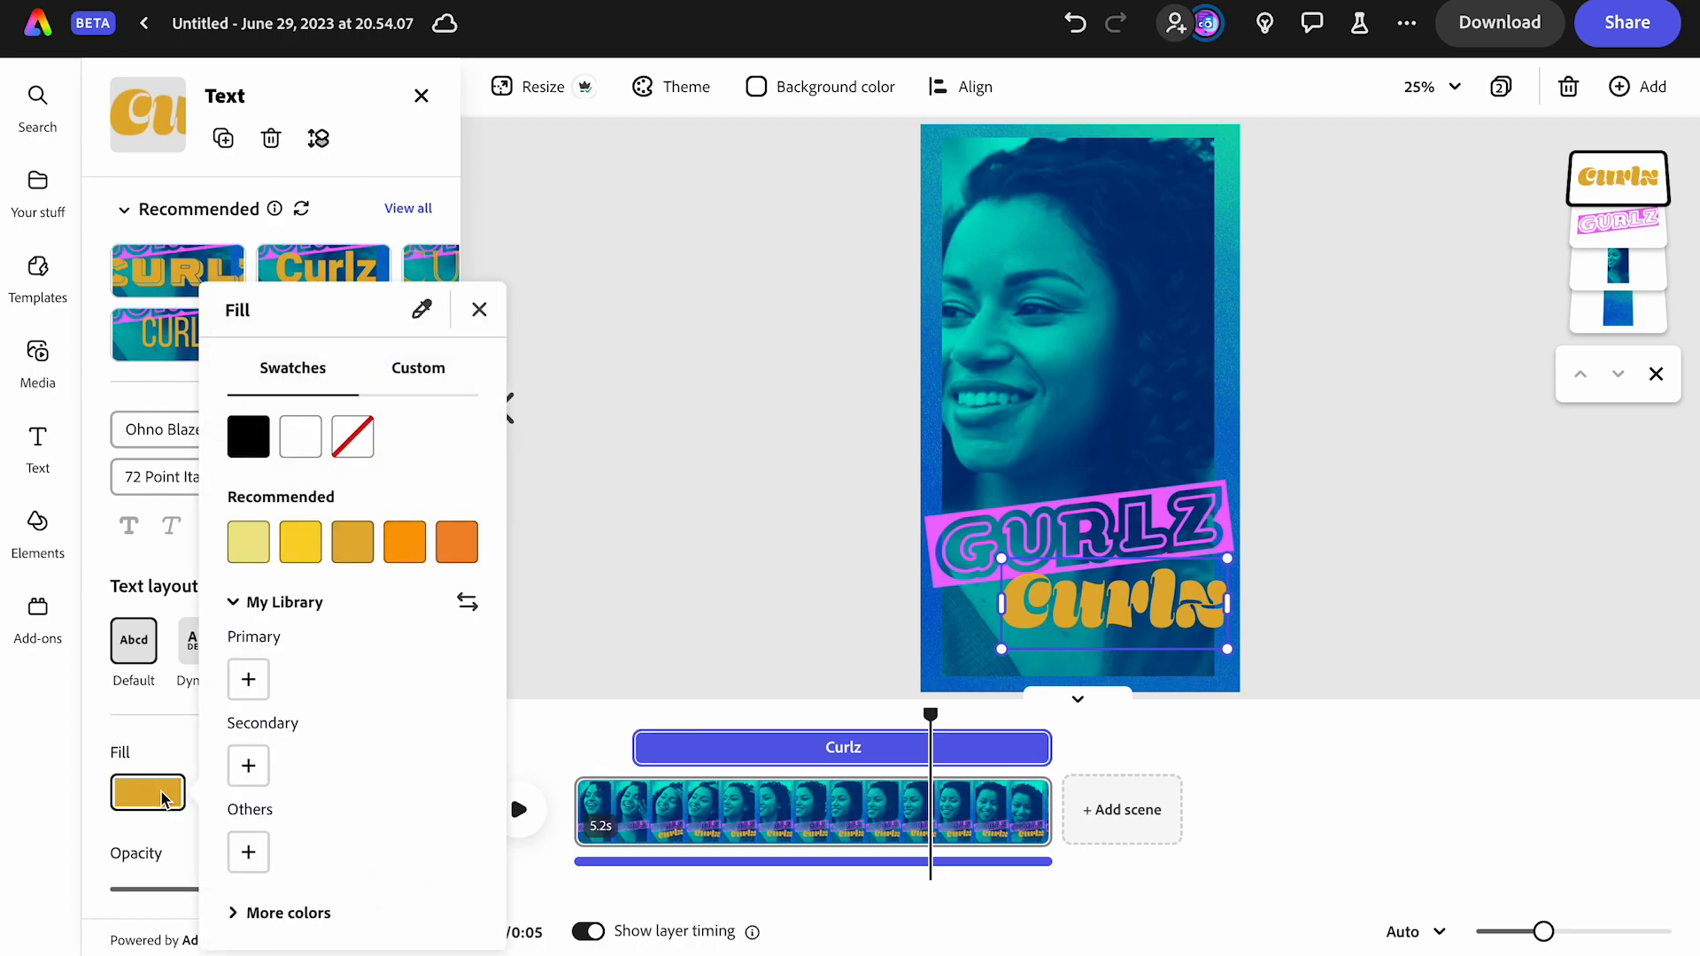
pyautogui.click(425, 311)
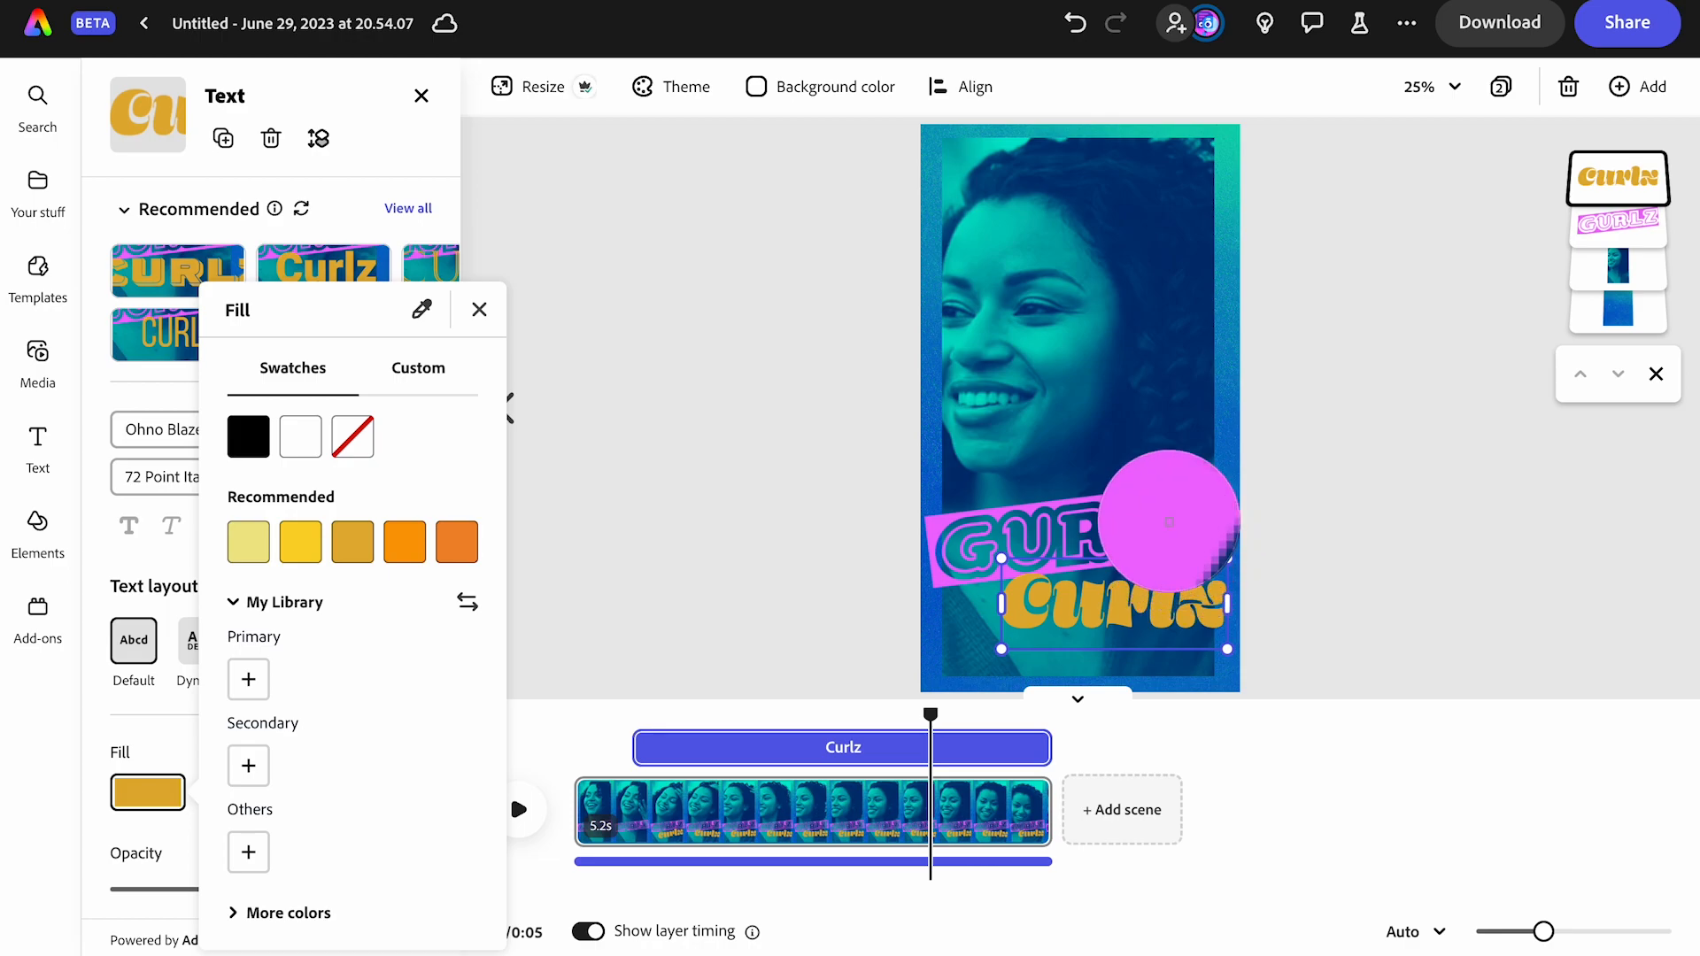
pyautogui.click(1168, 522)
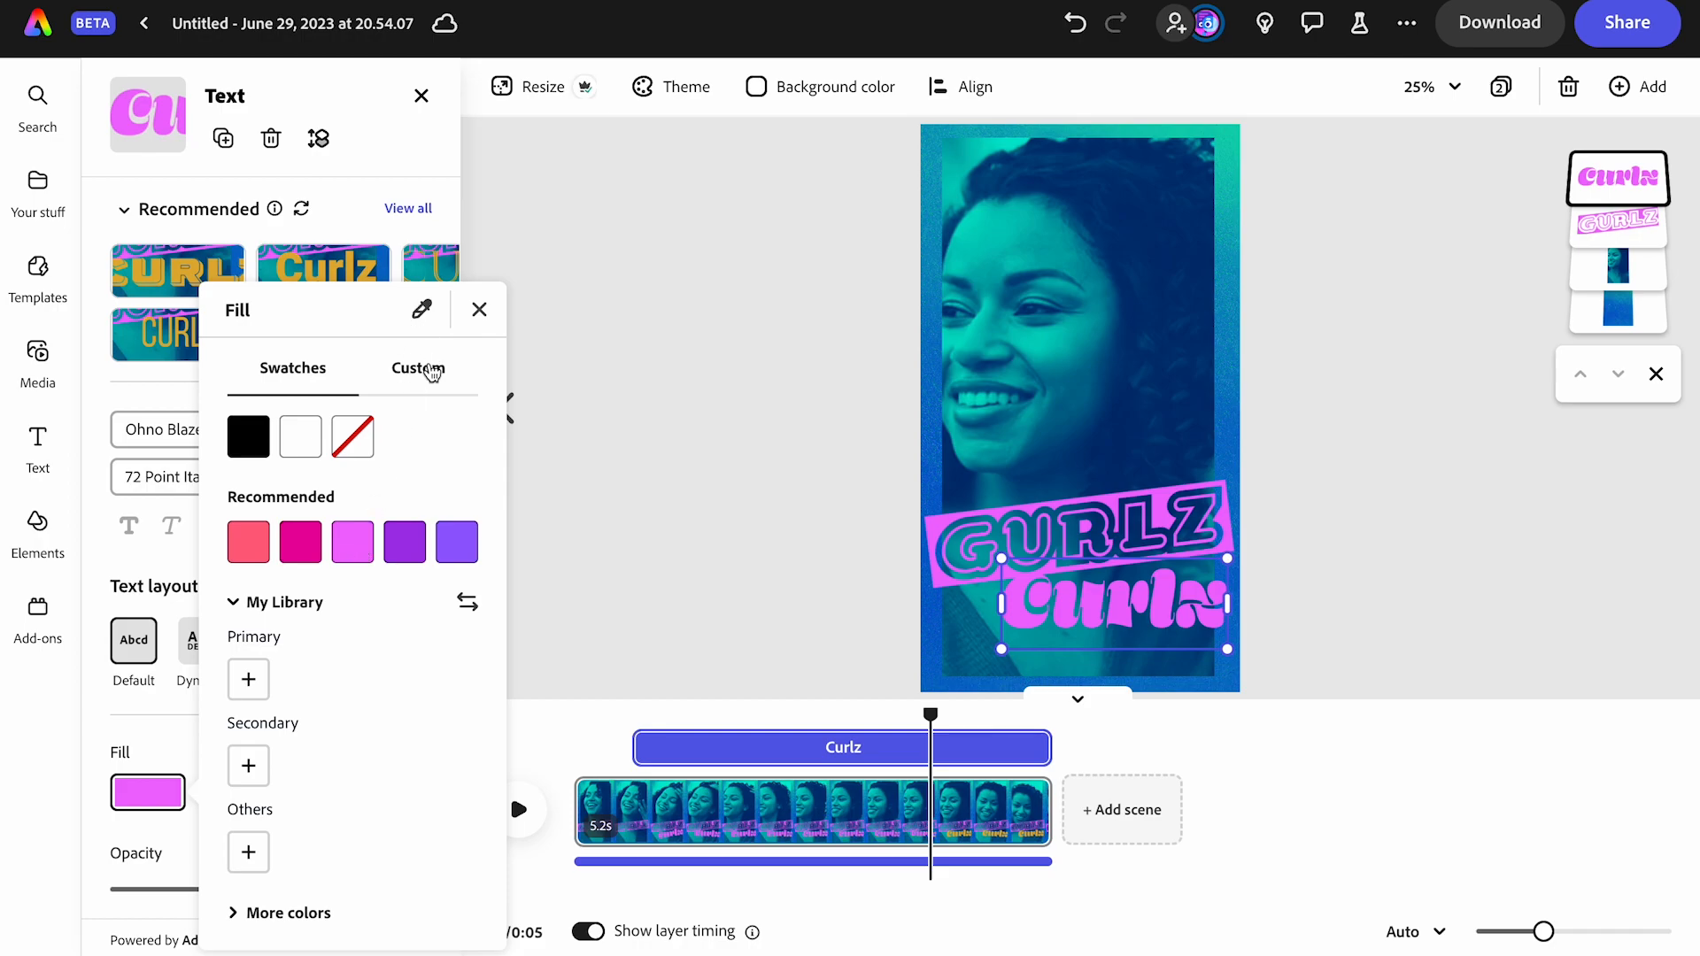
pyautogui.click(421, 368)
pyautogui.moveTo(379, 464); pyautogui.dragTo(422, 467)
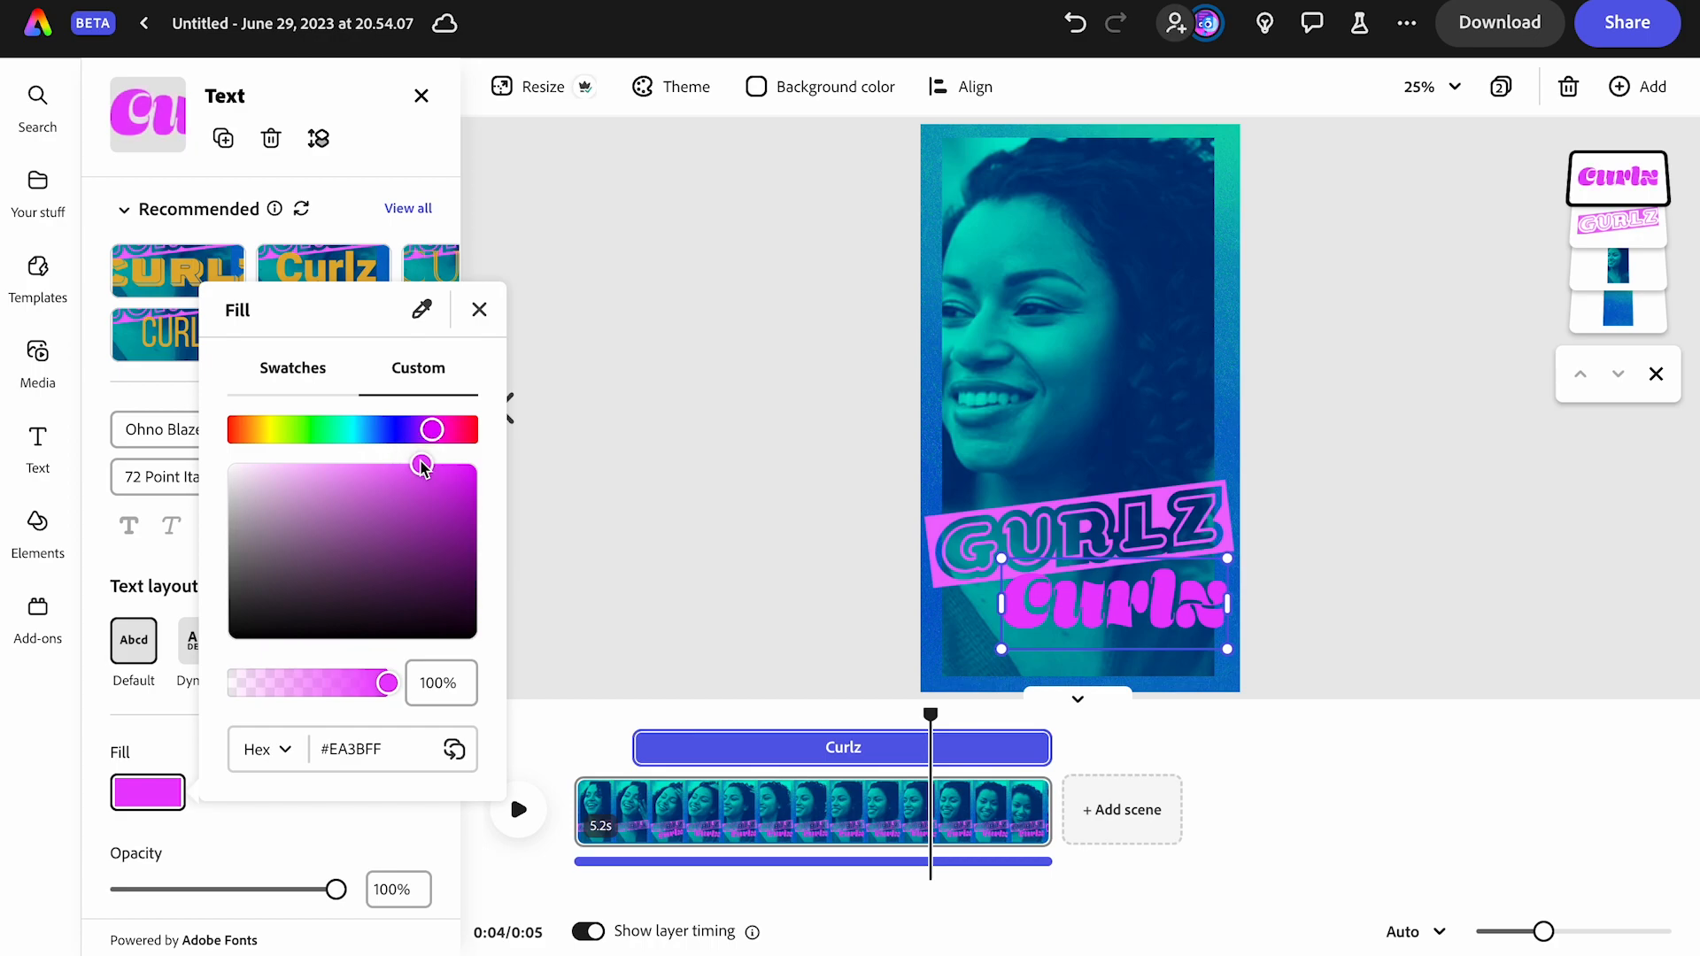
pyautogui.click(478, 312)
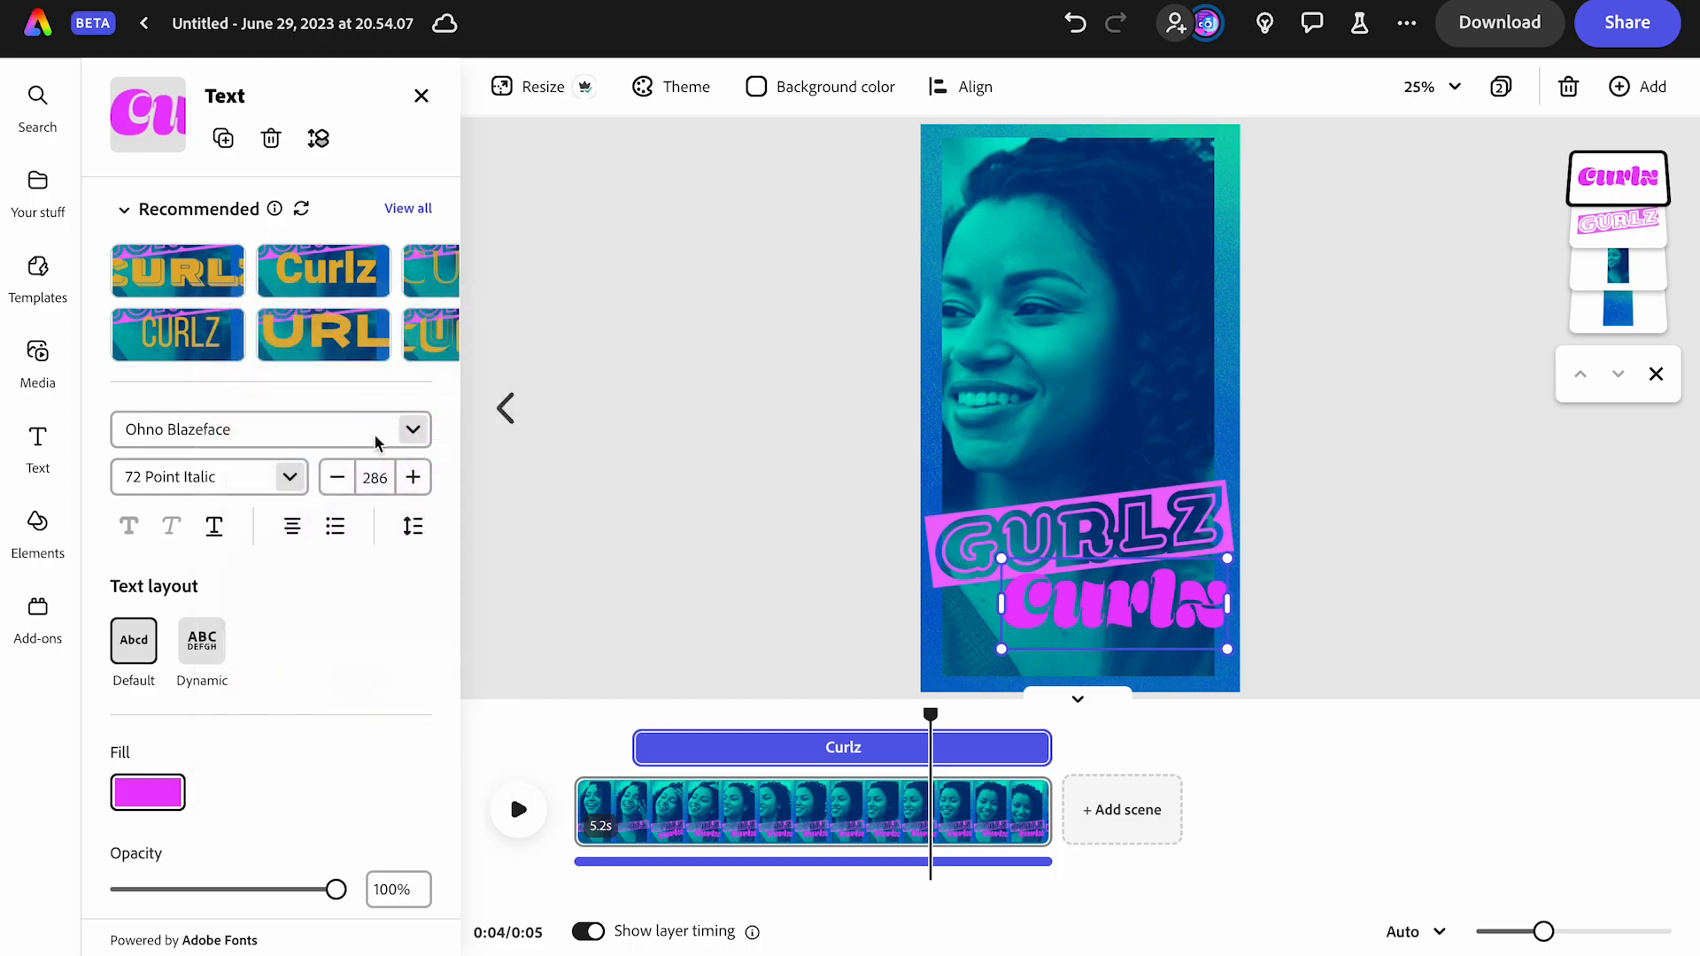
# Add a Classic shadow to the Curlz text and color it with a teal sampled from the page
pyautogui.scroll(-1, 308, 656)
pyautogui.scroll(-4, 308, 657)
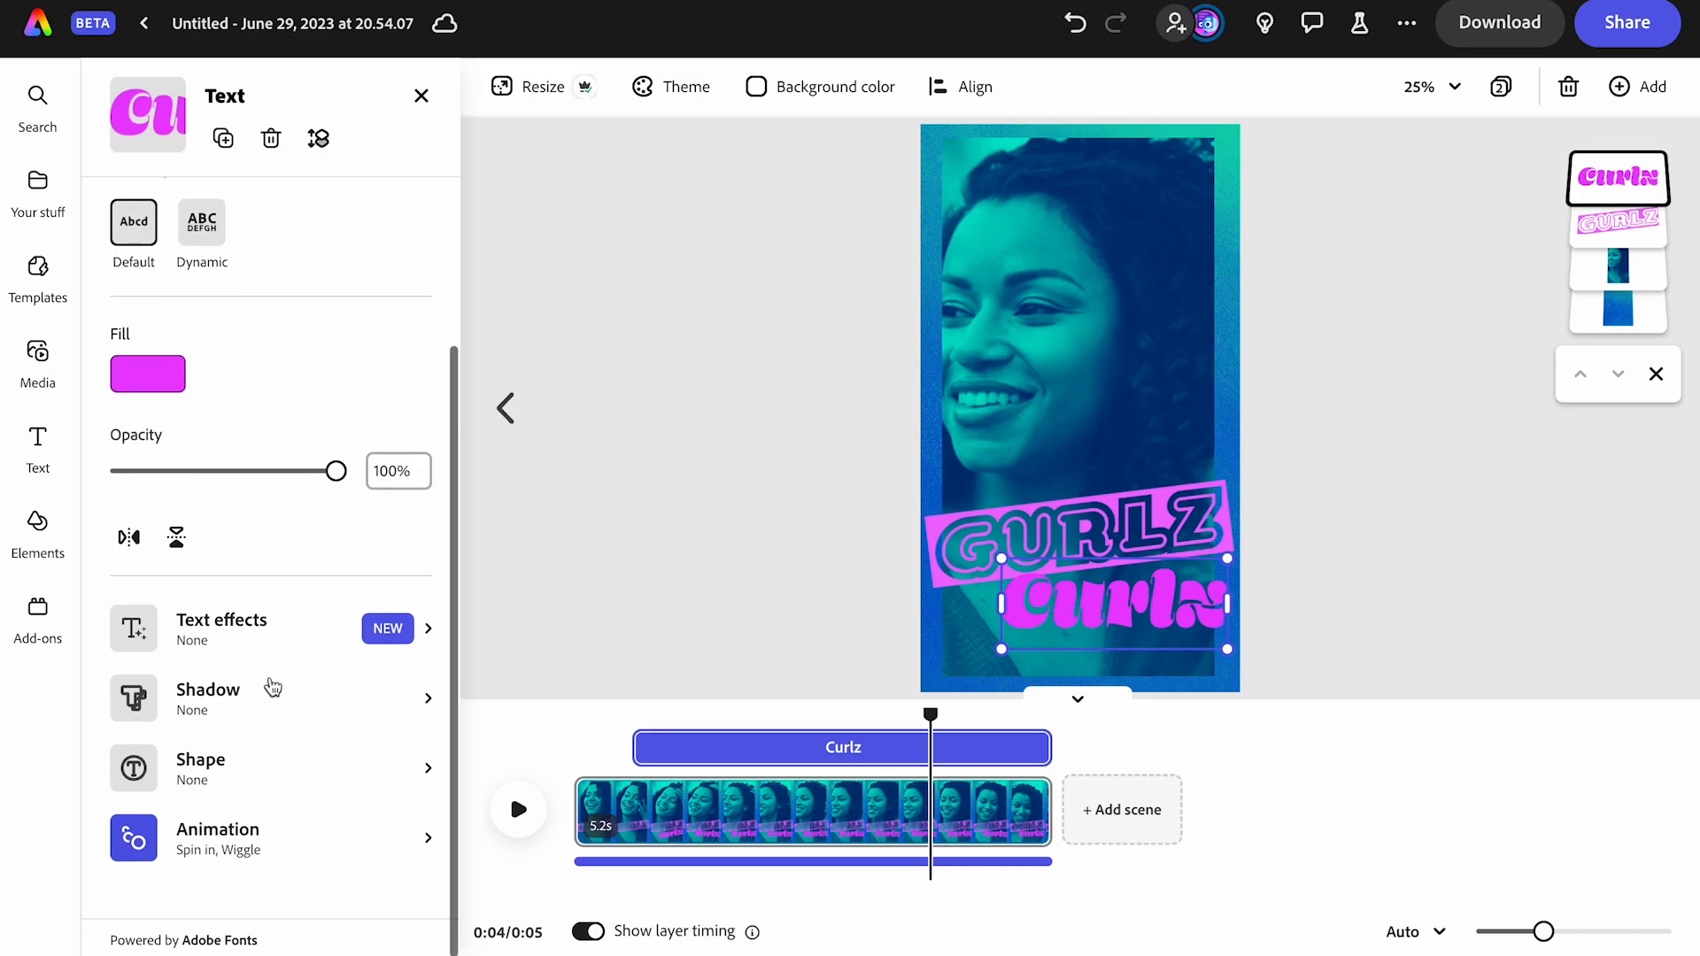
pyautogui.click(237, 693)
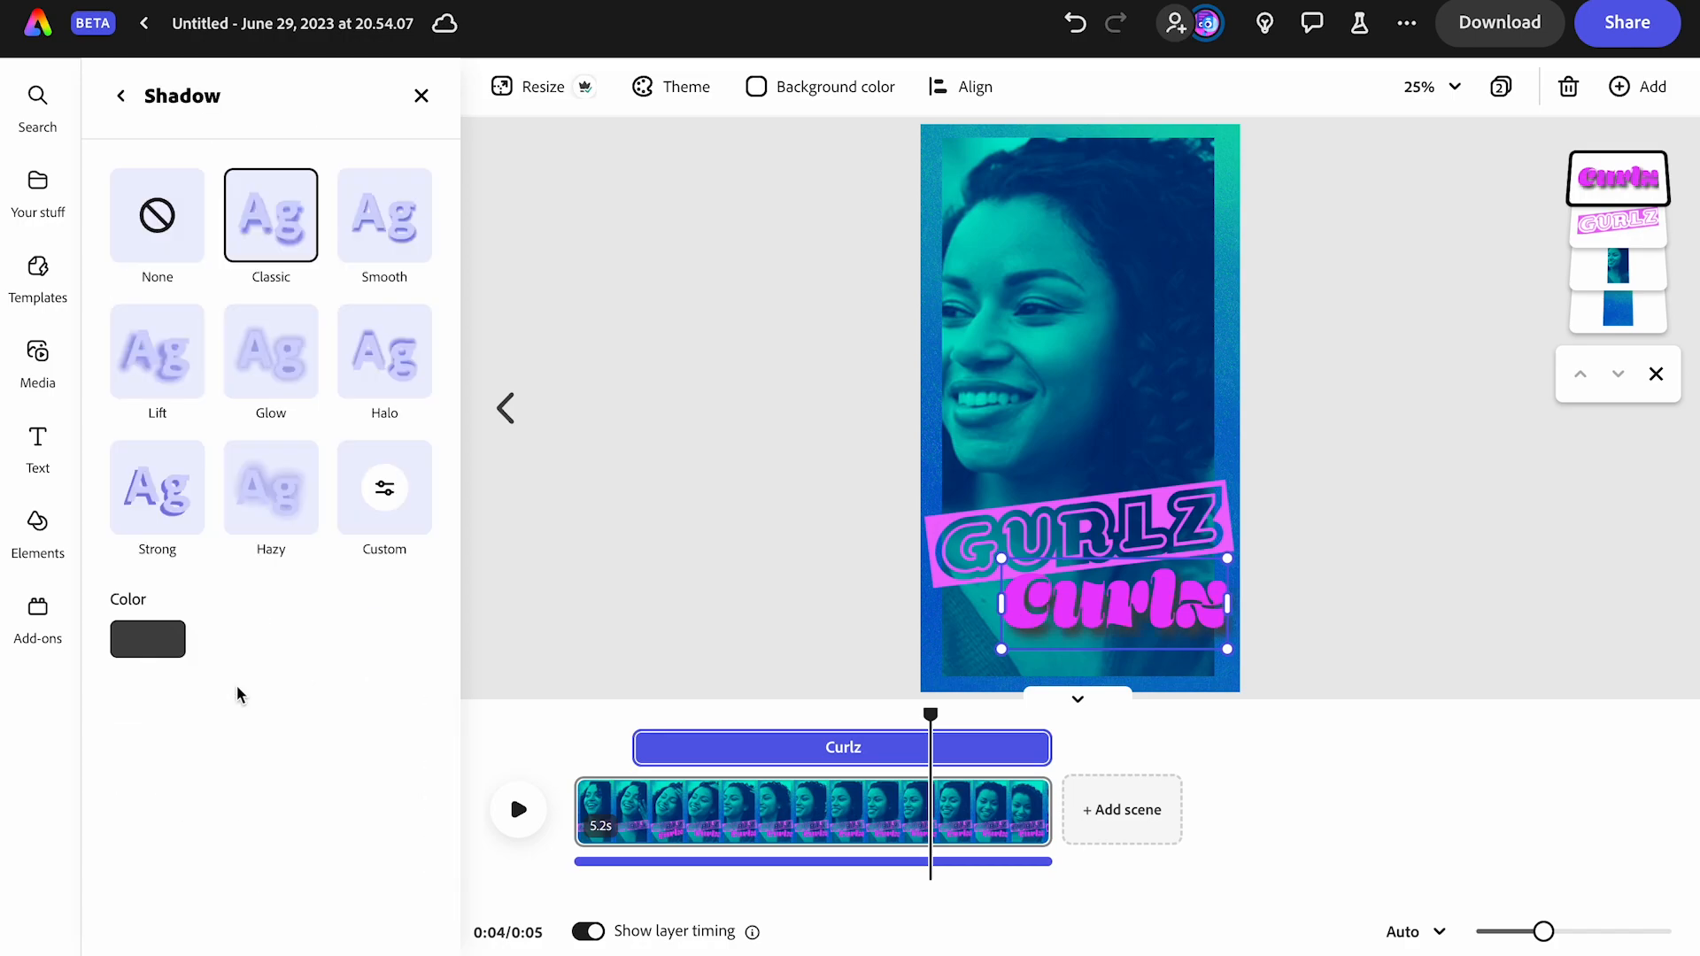
pyautogui.click(168, 655)
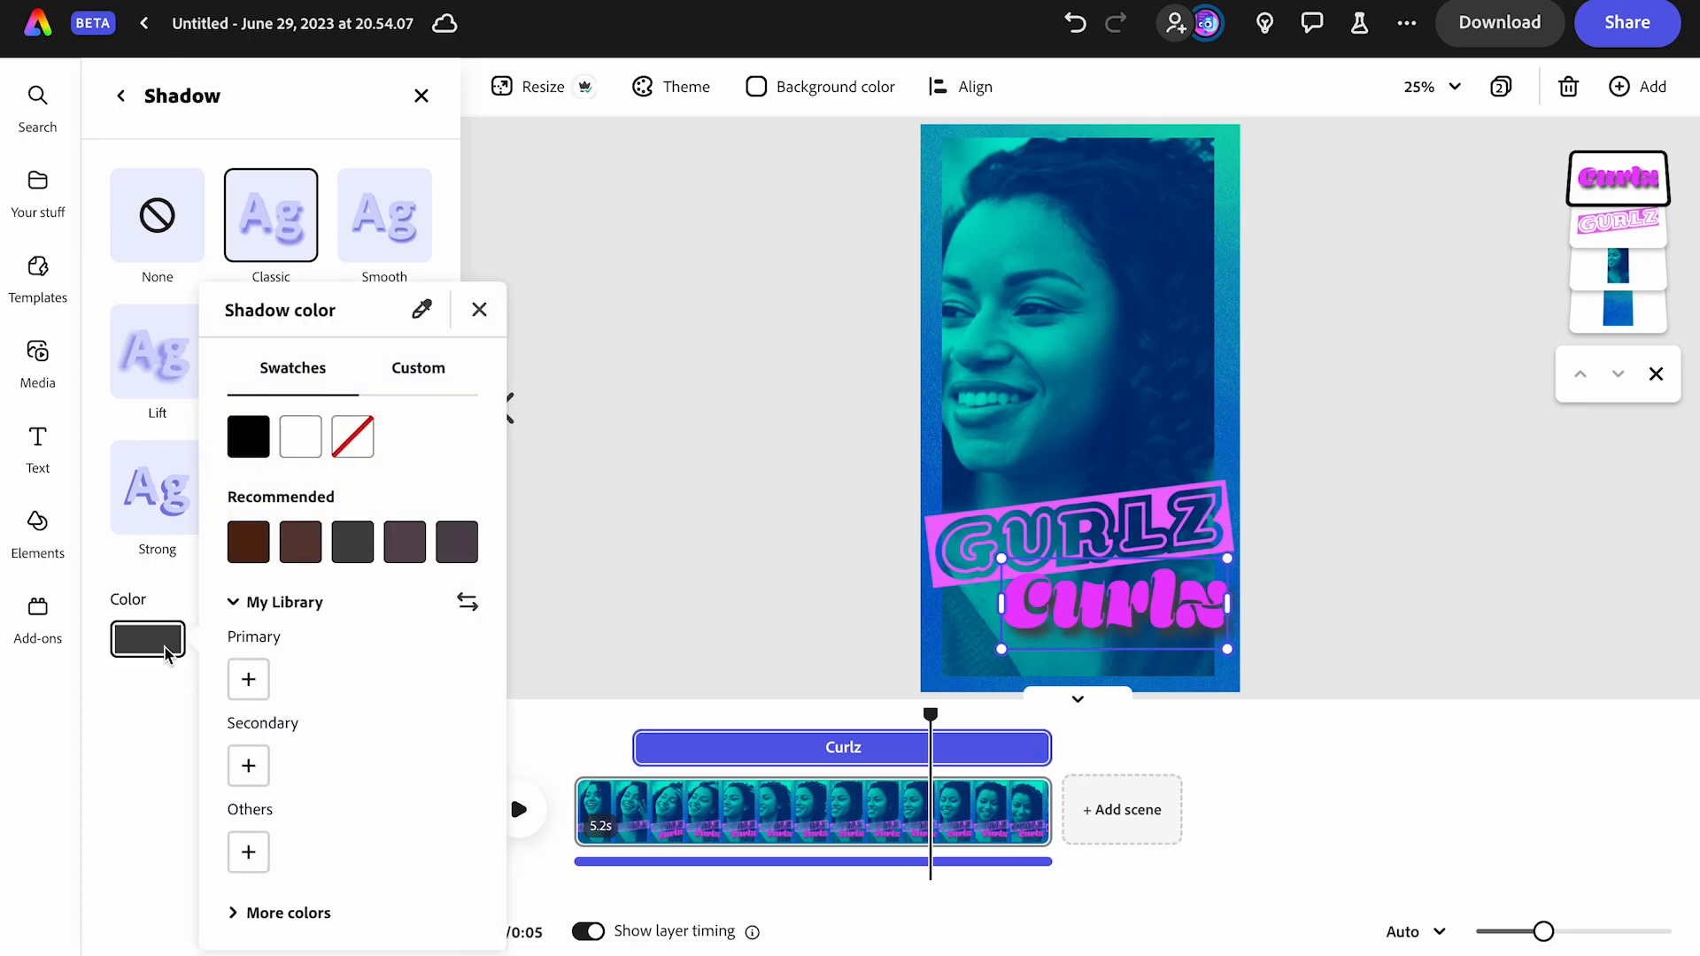
pyautogui.click(431, 304)
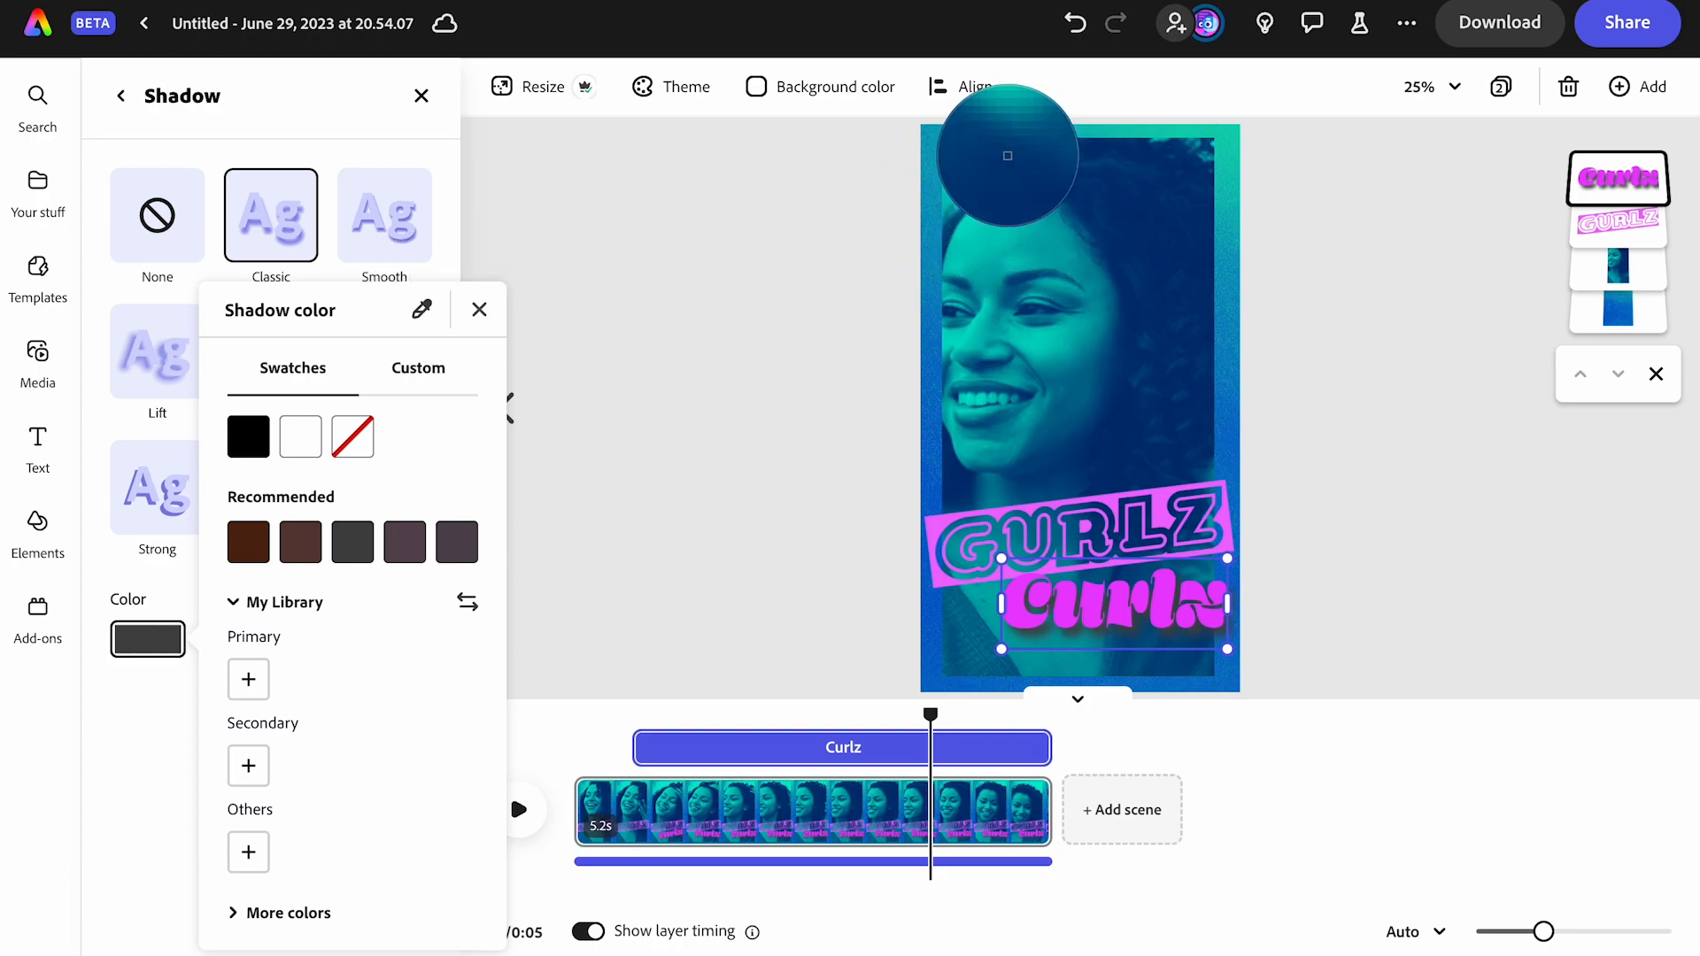
pyautogui.click(1007, 142)
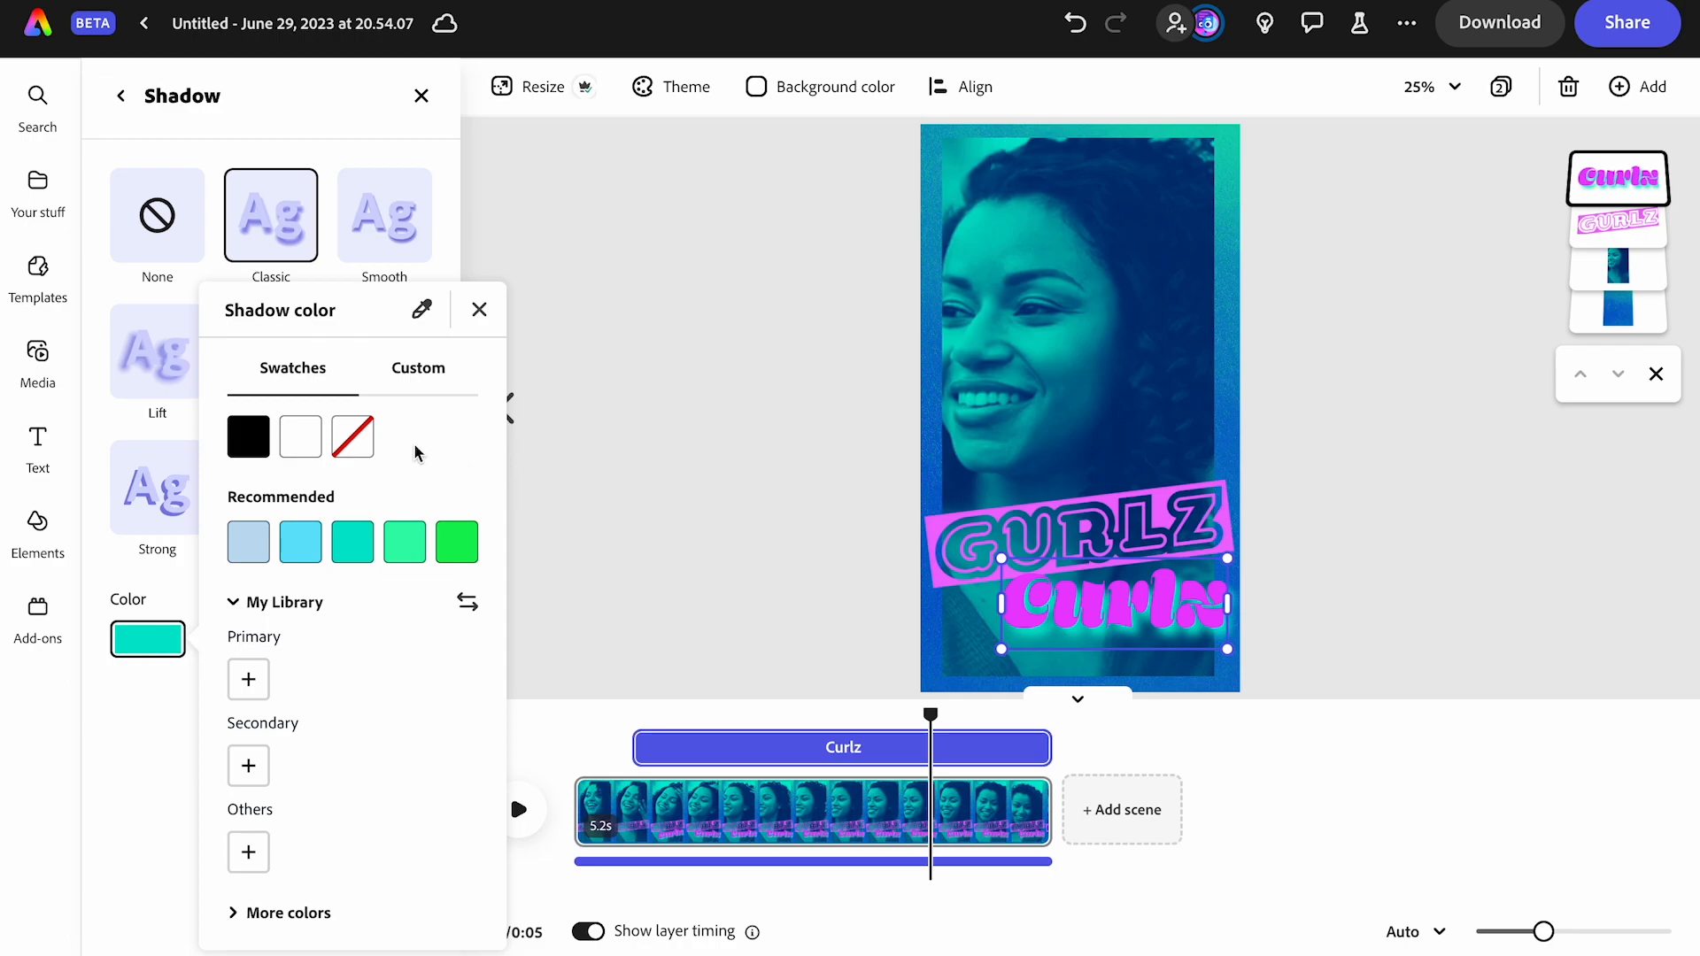
pyautogui.click(420, 312)
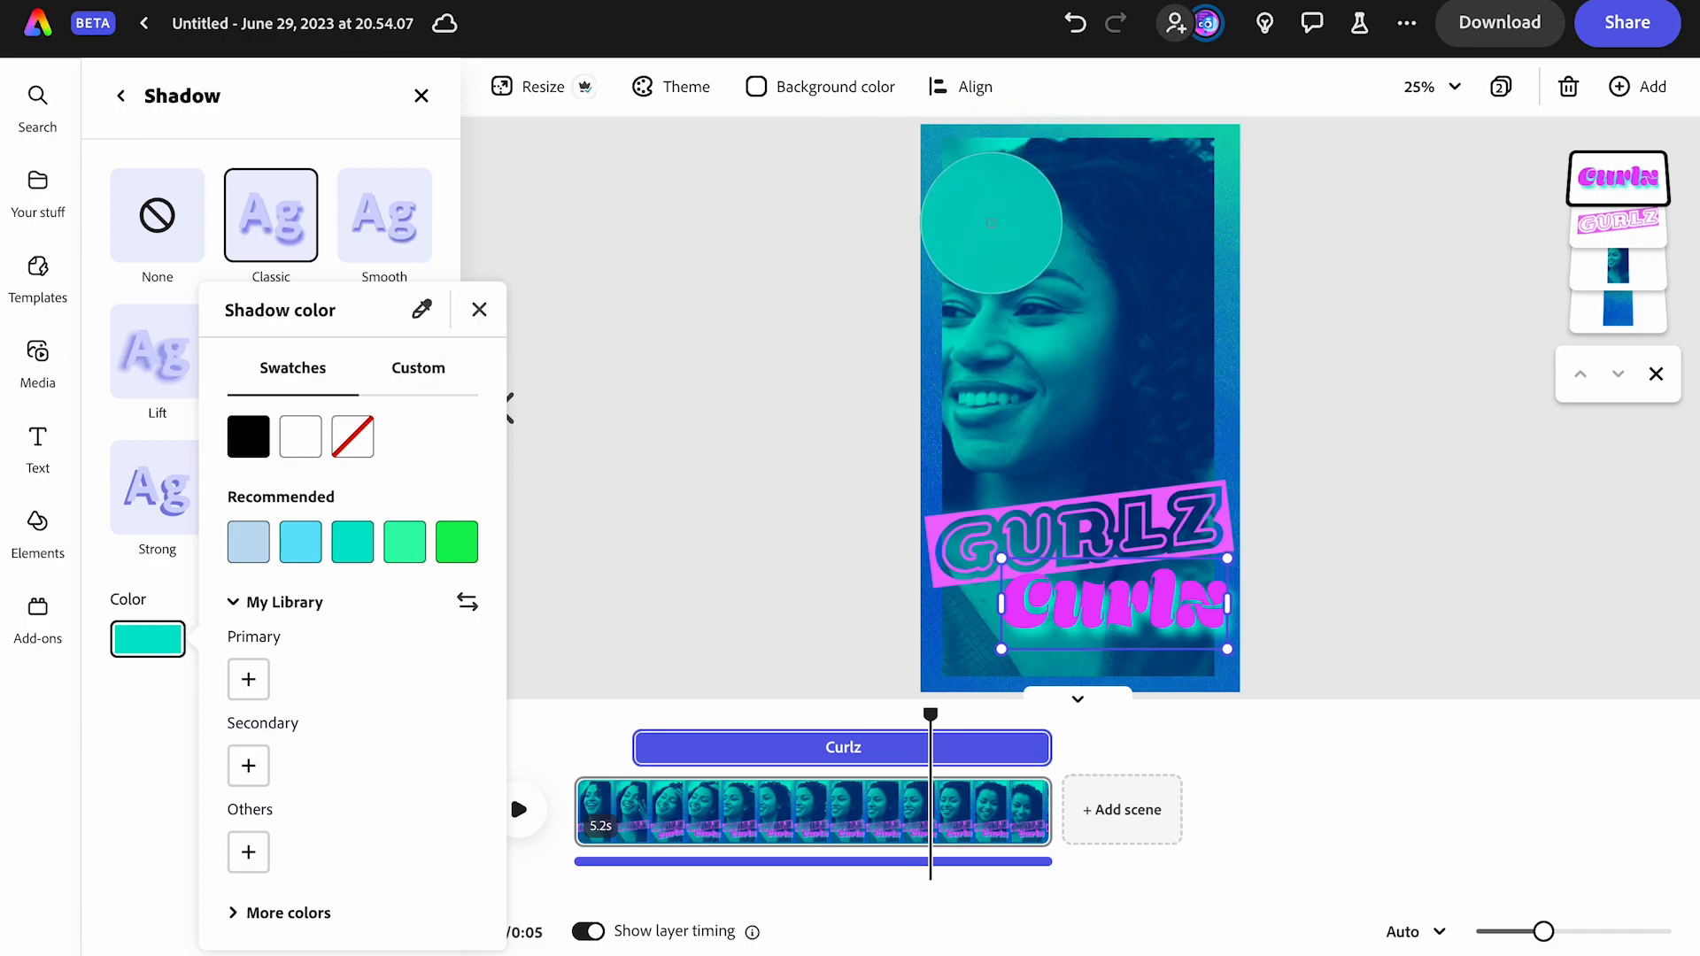
pyautogui.click(992, 223)
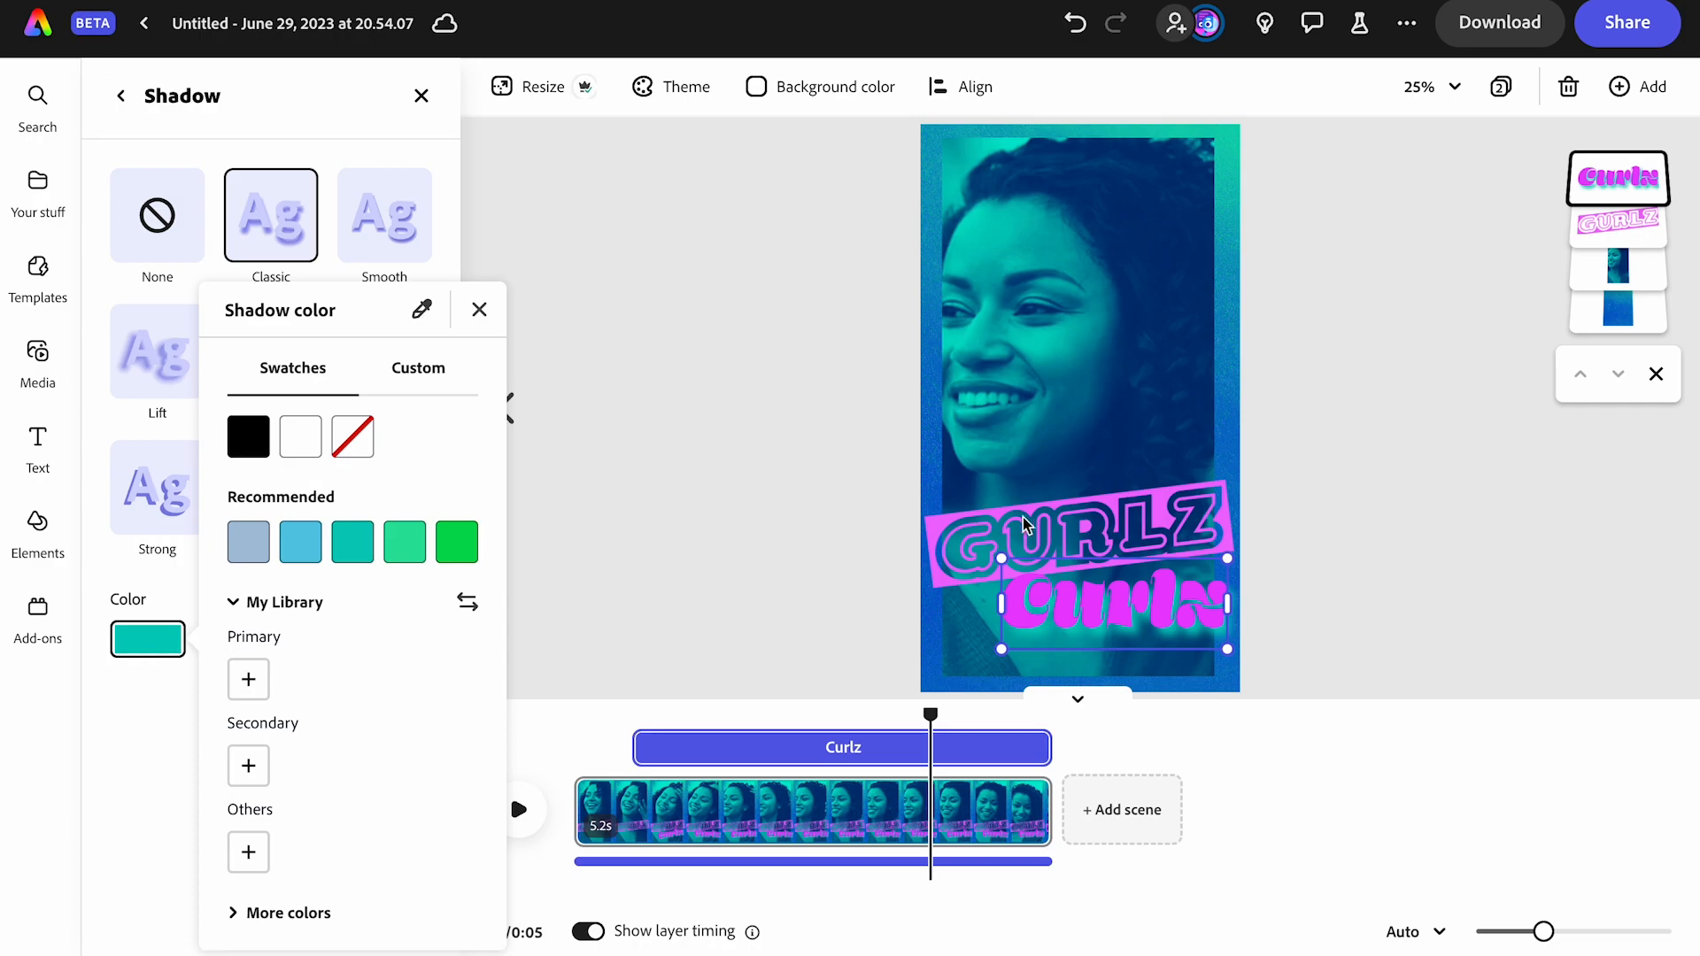
pyautogui.click(1150, 498)
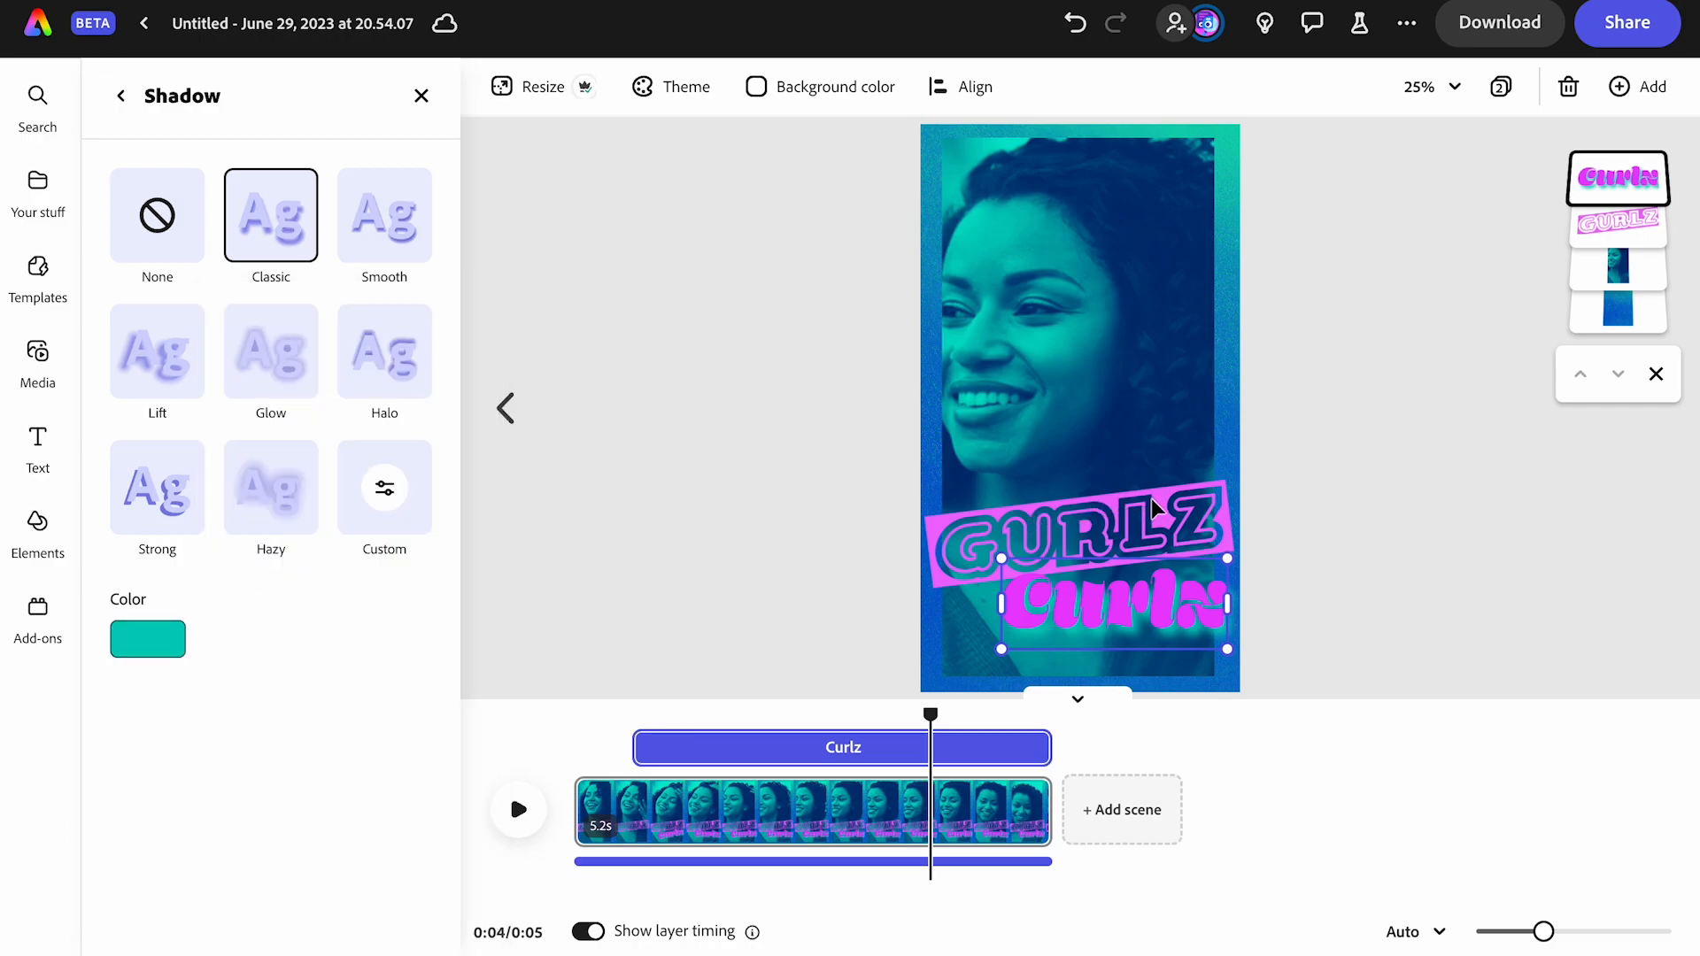
# Change the shape fill behind the GURLZ text to the custom yellow #FFFF69
pyautogui.click(1150, 507)
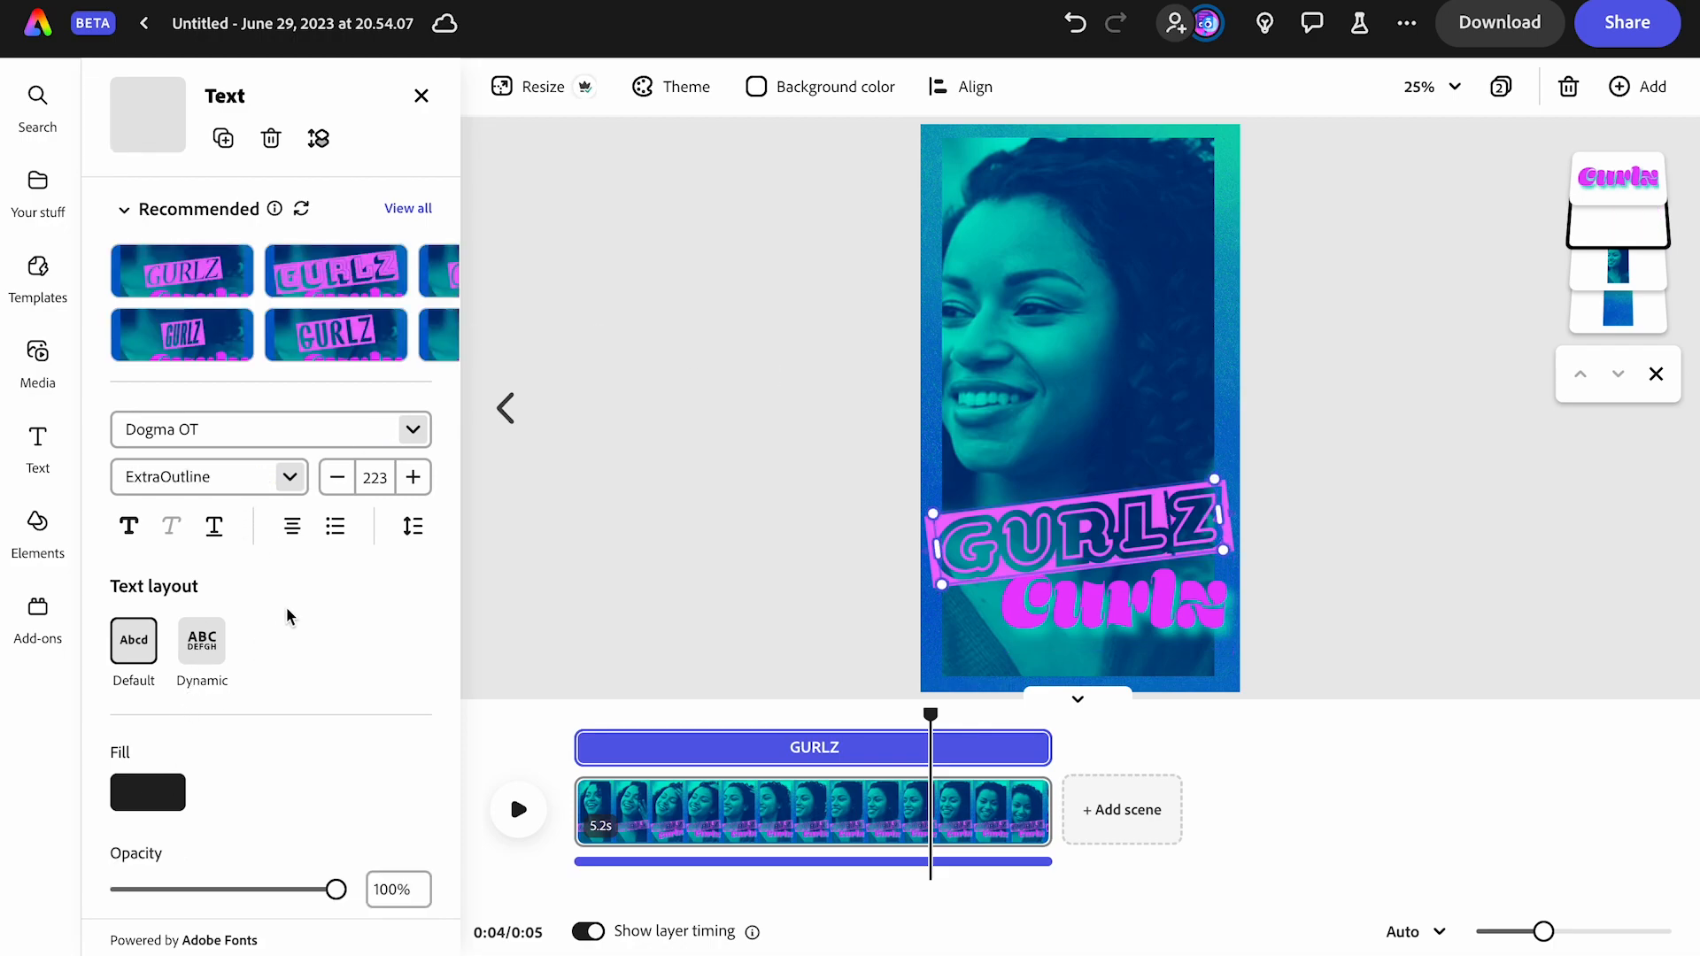
pyautogui.scroll(-5, 286, 614)
pyautogui.click(143, 777)
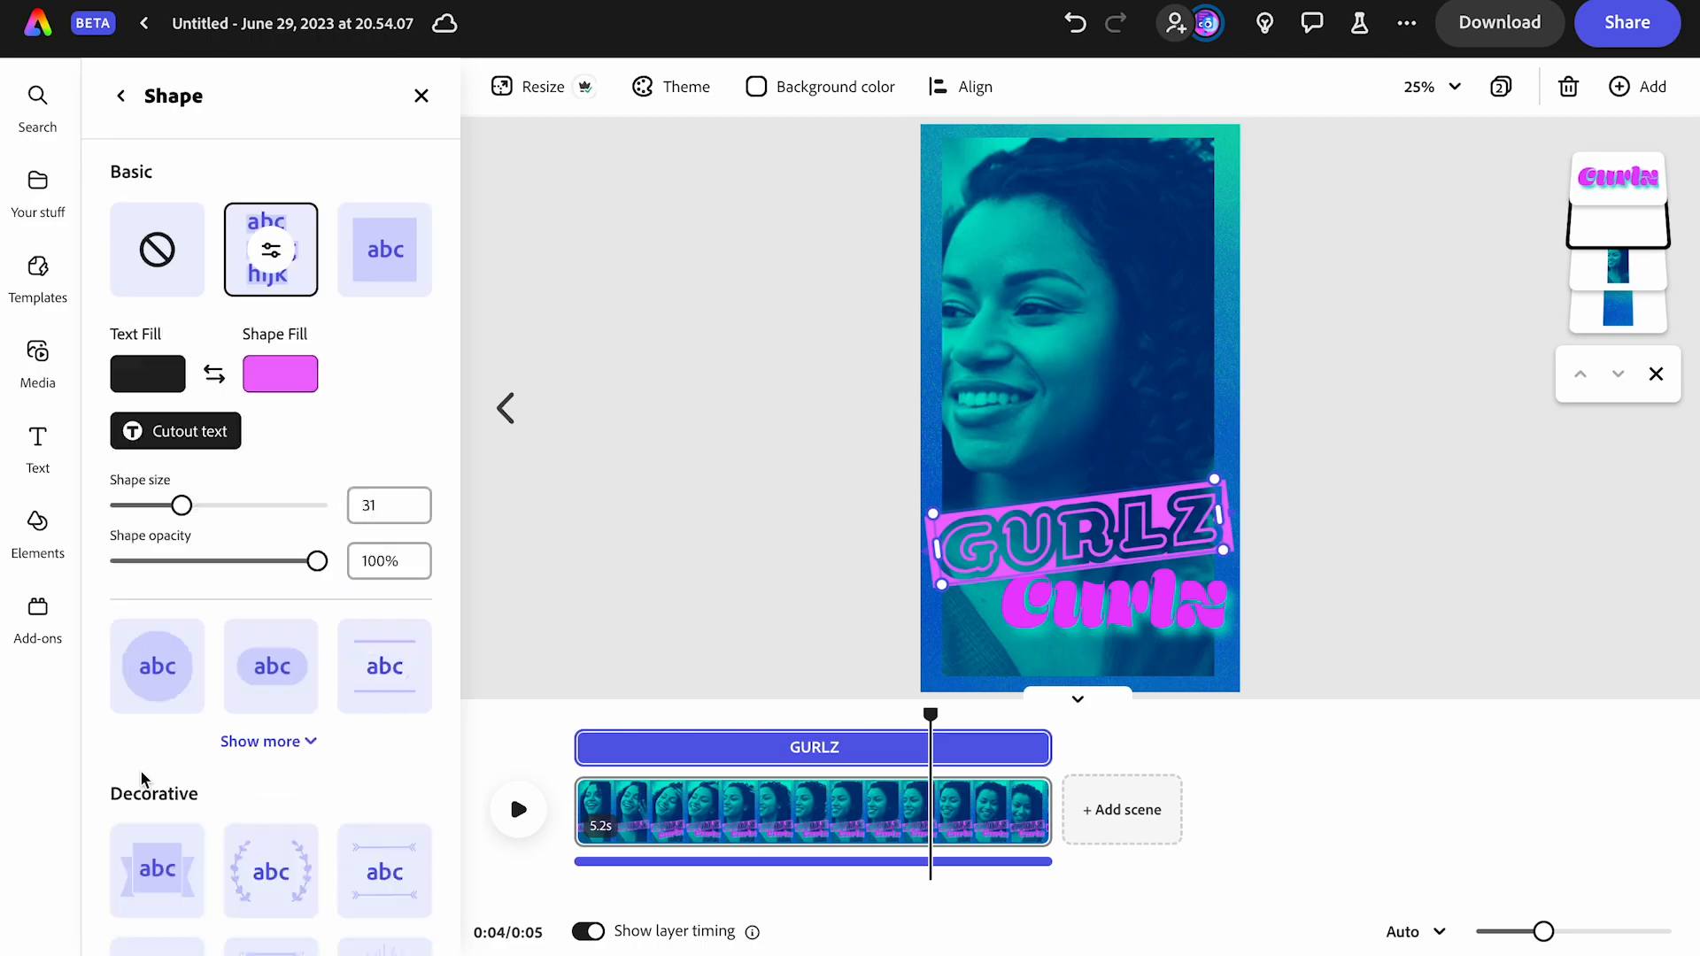
pyautogui.click(301, 373)
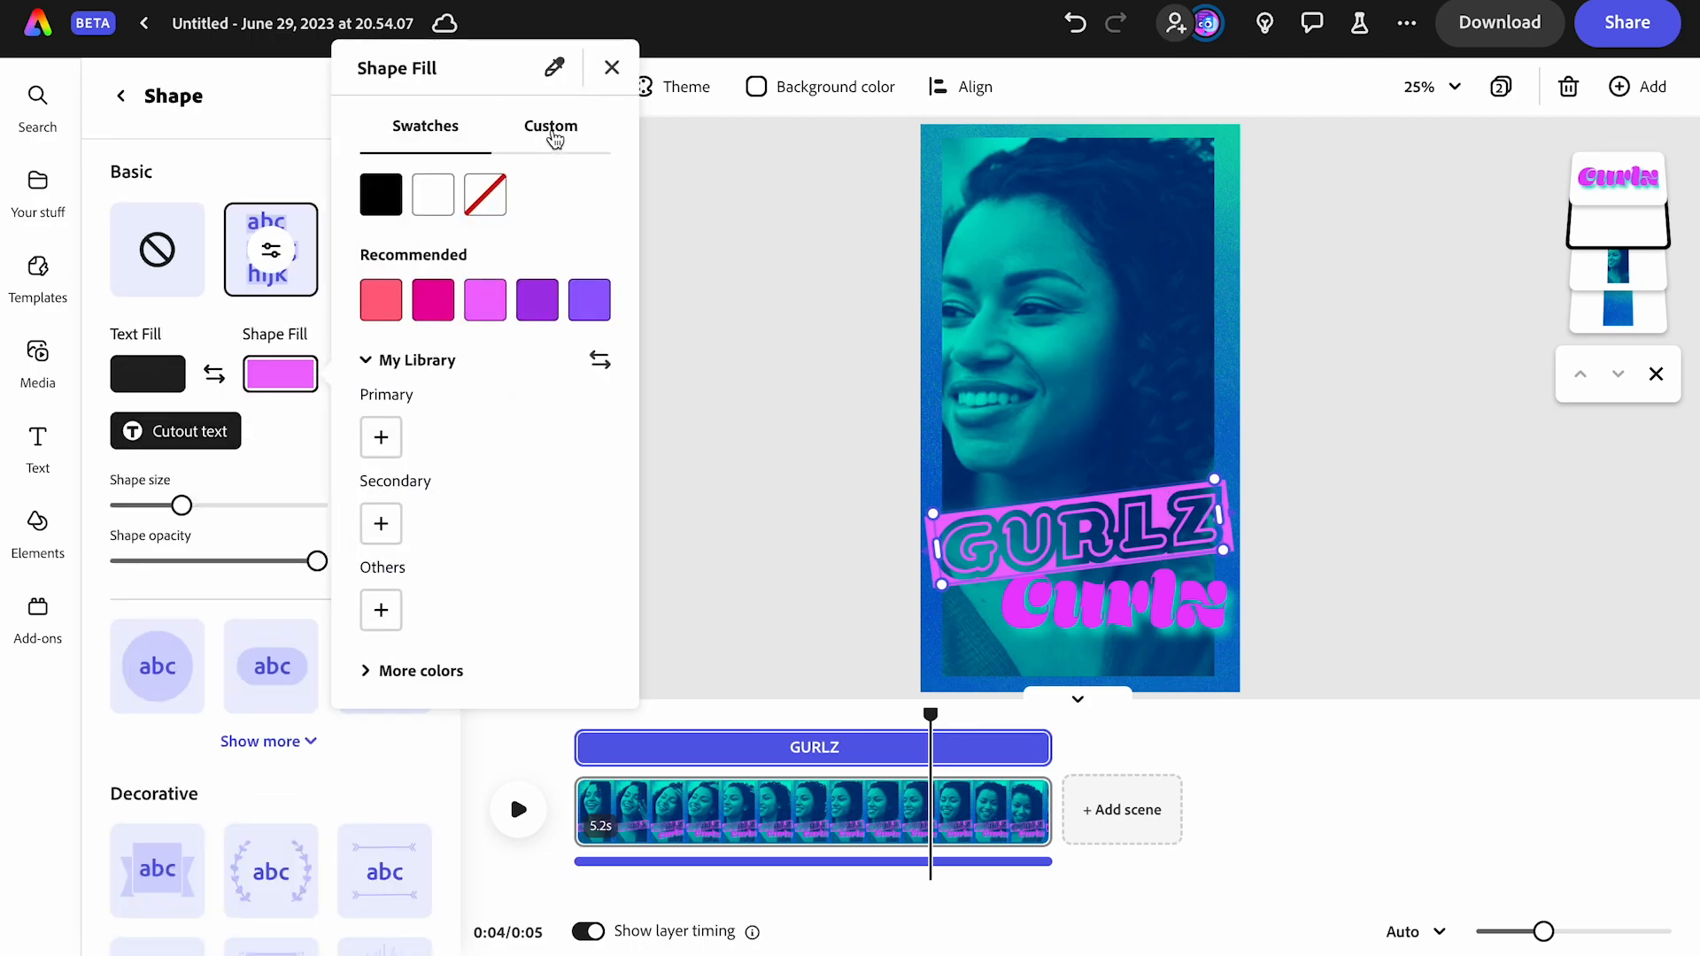
pyautogui.click(550, 128)
pyautogui.moveTo(565, 190); pyautogui.dragTo(402, 203)
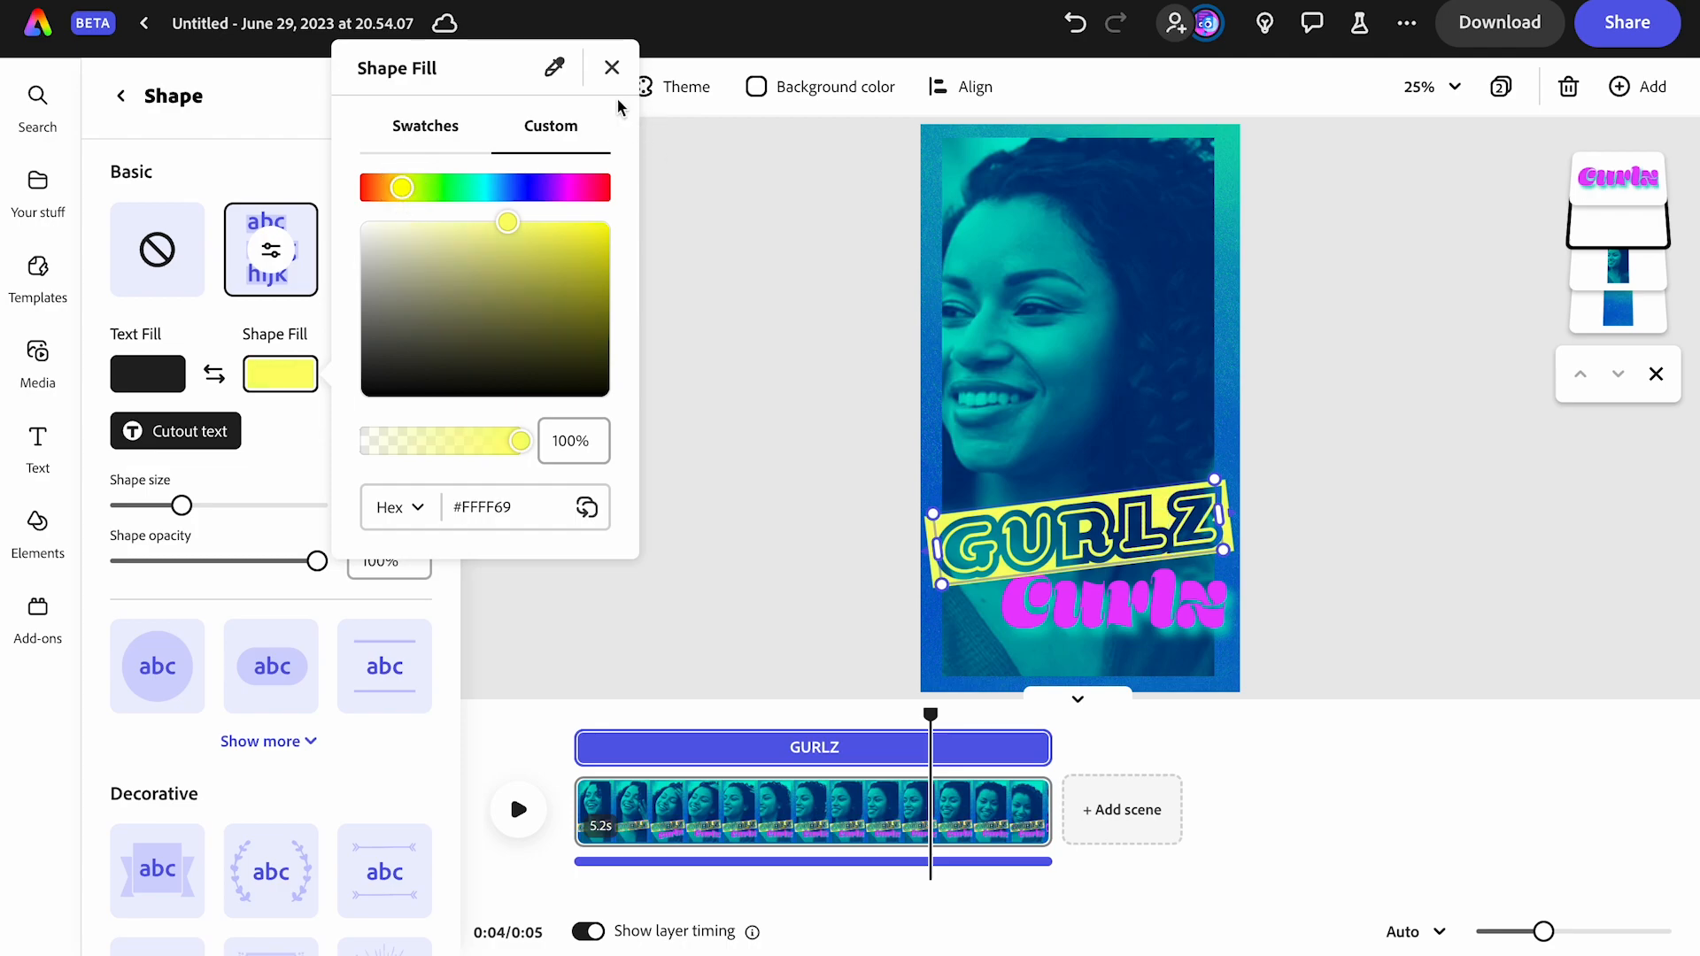
pyautogui.click(612, 67)
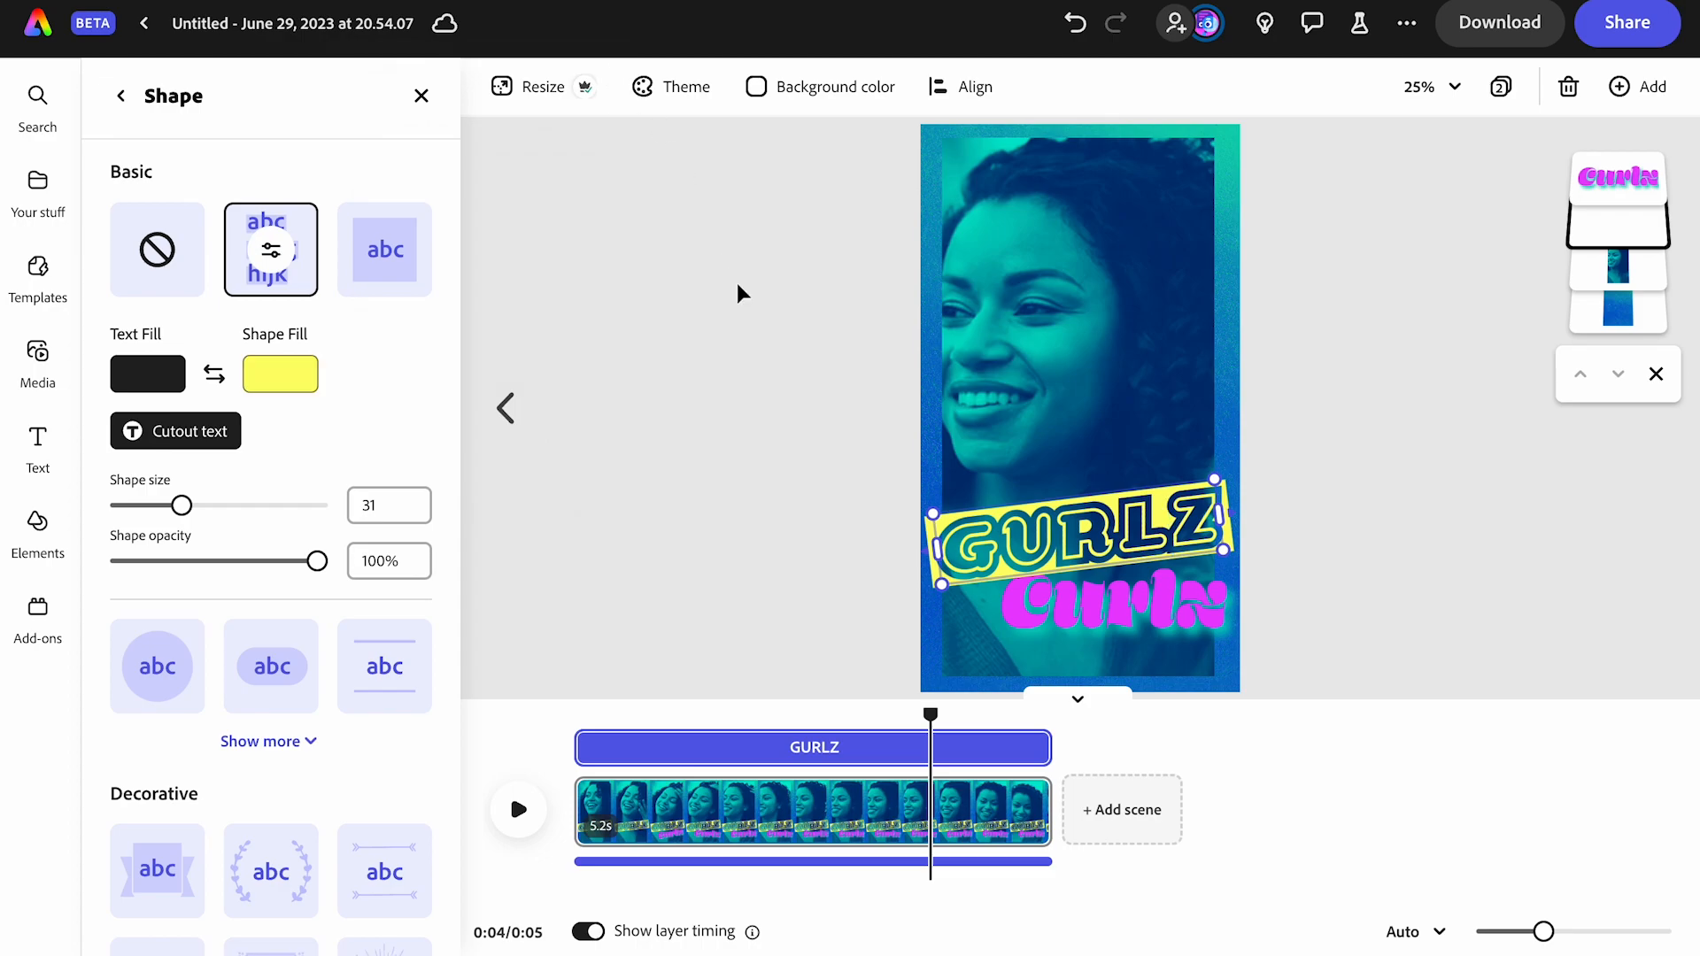
# Flip the blue-teal gradient background image vertically
pyautogui.click(1225, 280)
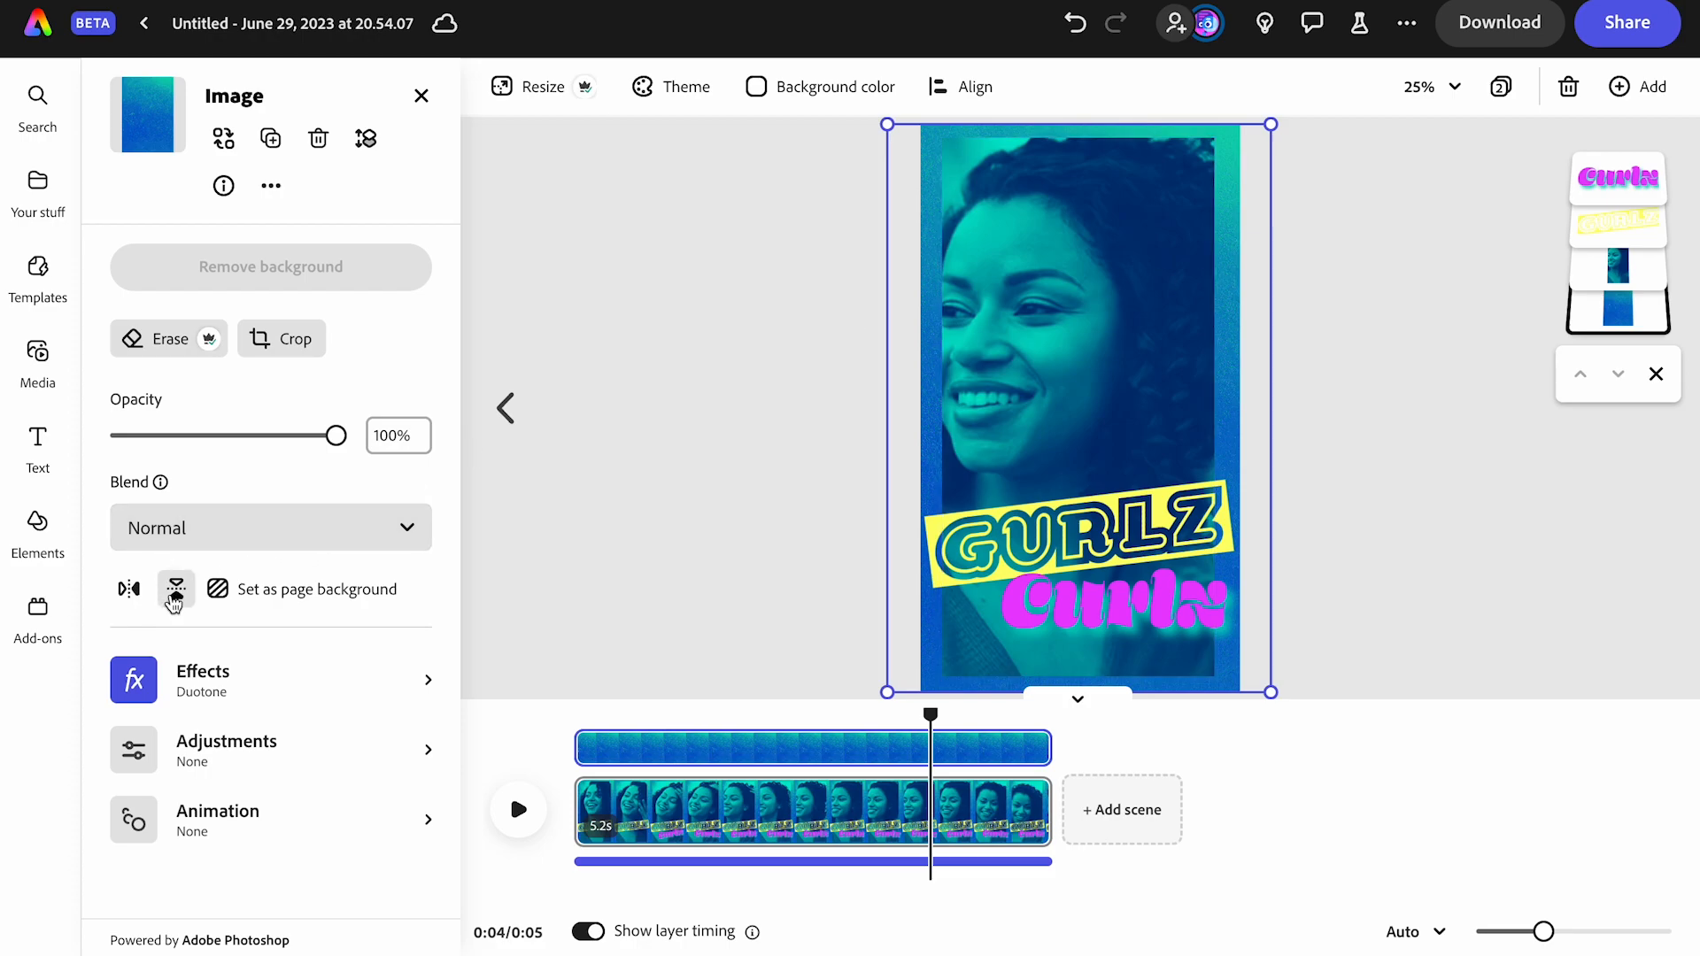
pyautogui.click(175, 597)
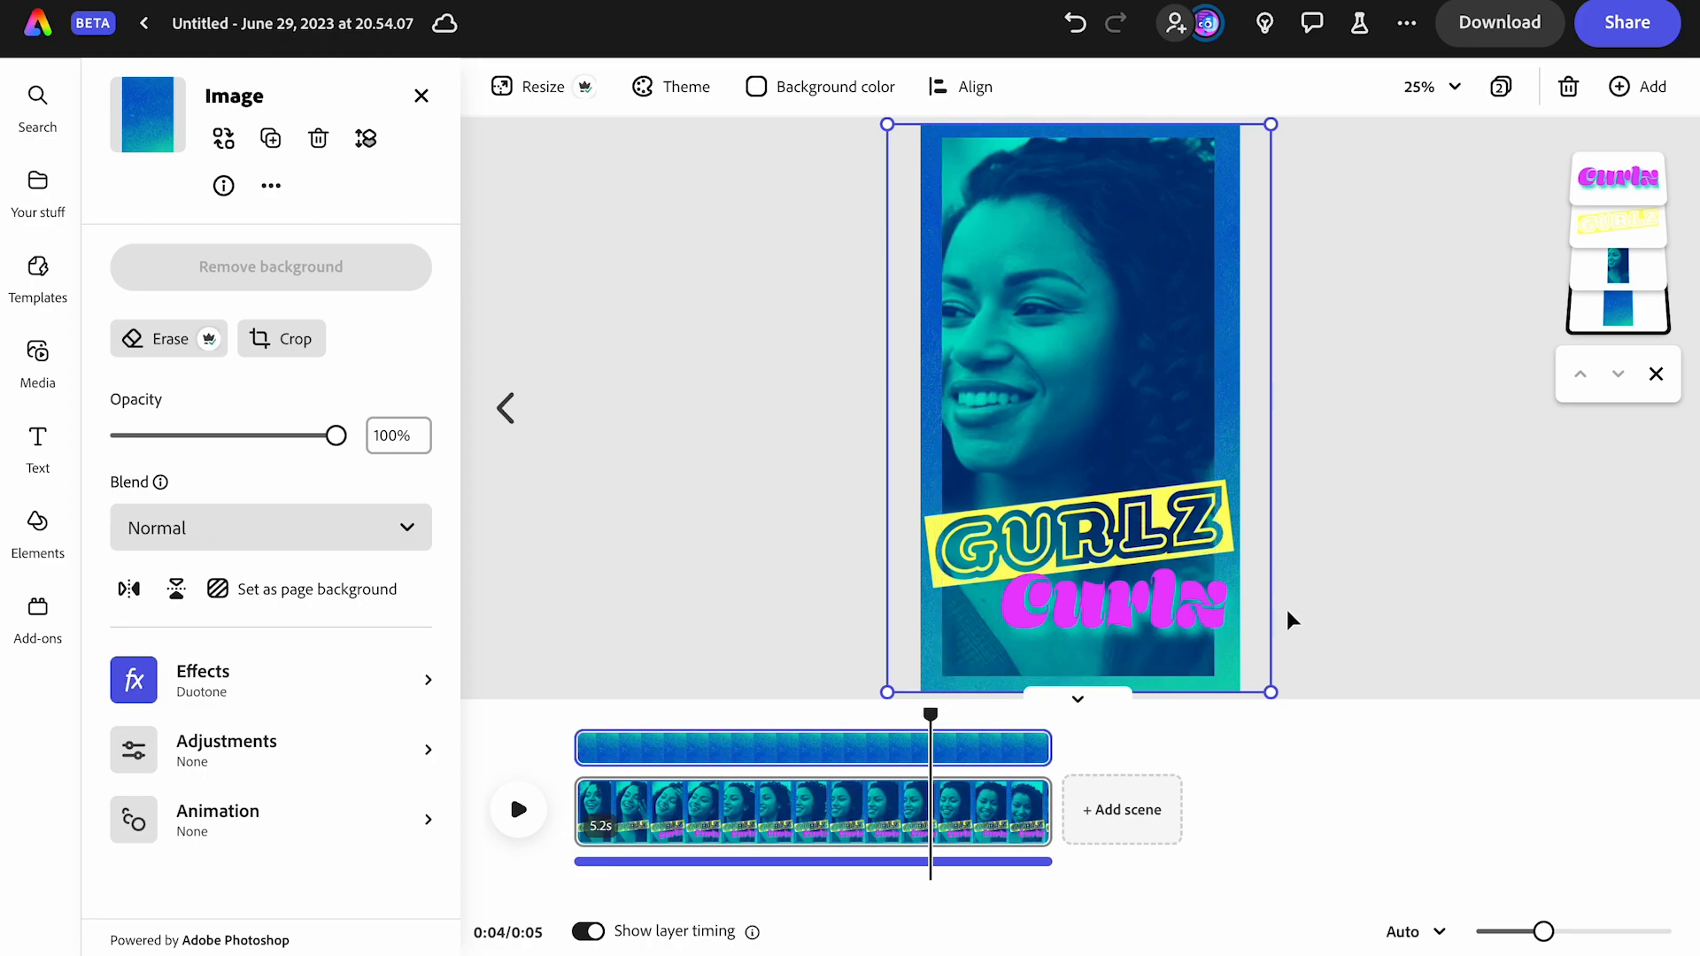
pyautogui.click(1291, 559)
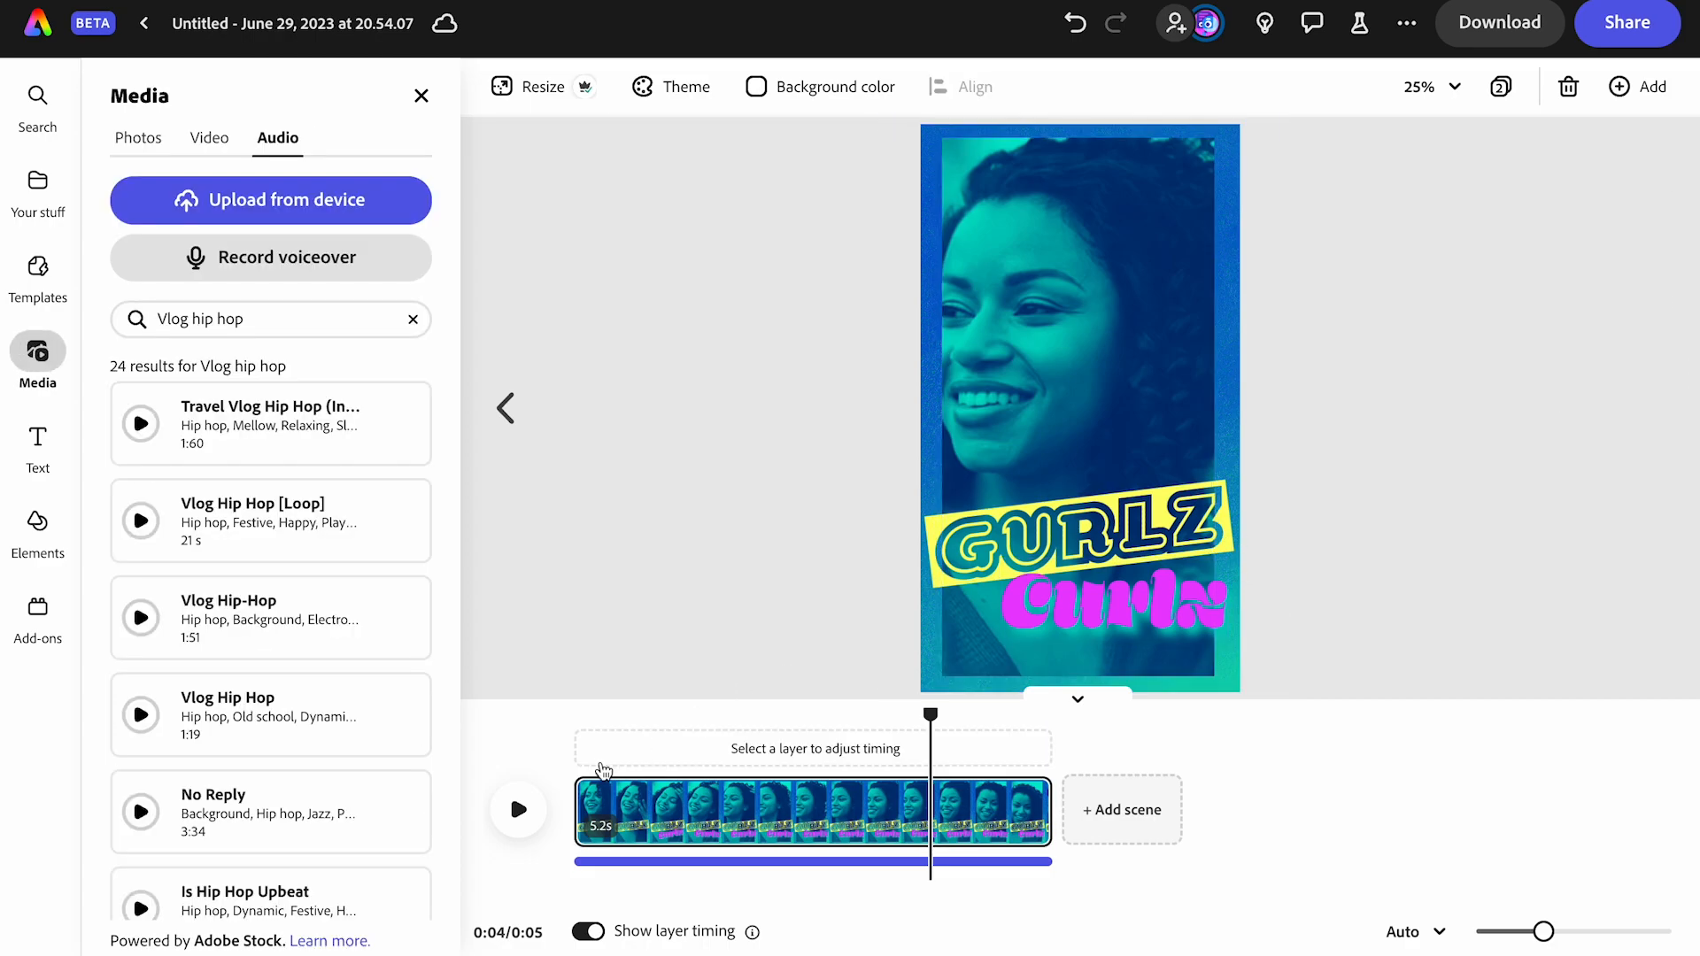
# Play the video from the start and scrub through it to check the text animations
pyautogui.moveTo(930, 714); pyautogui.dragTo(572, 726)
pyautogui.click(519, 809)
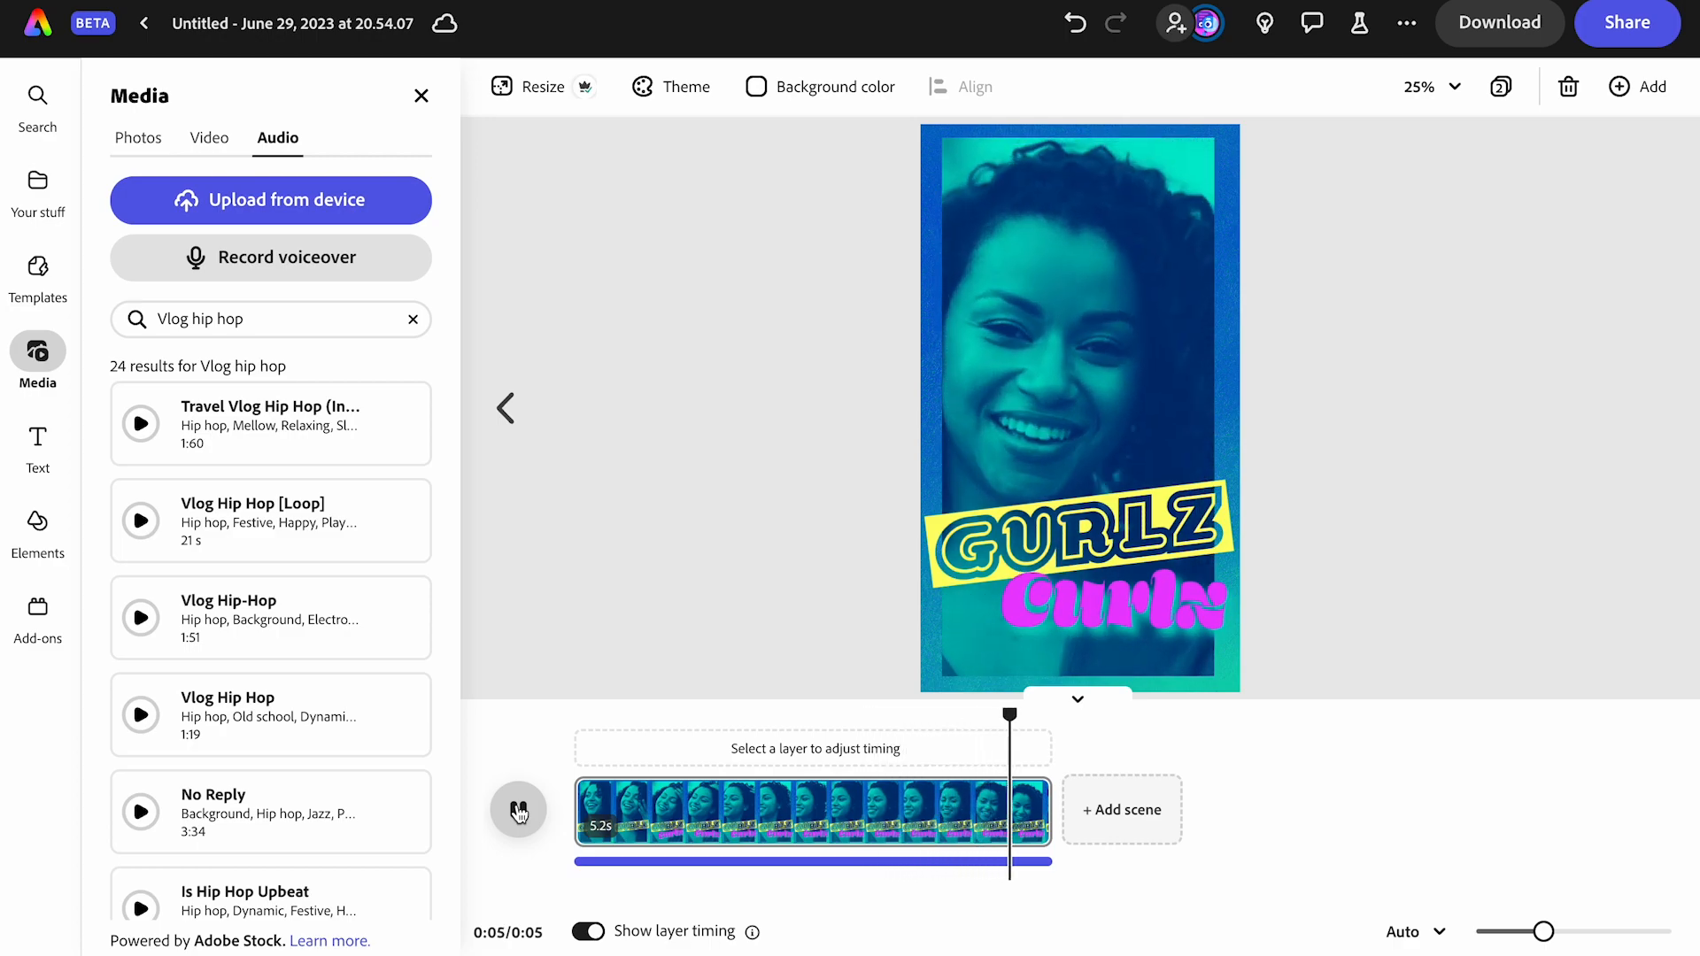
pyautogui.click(519, 809)
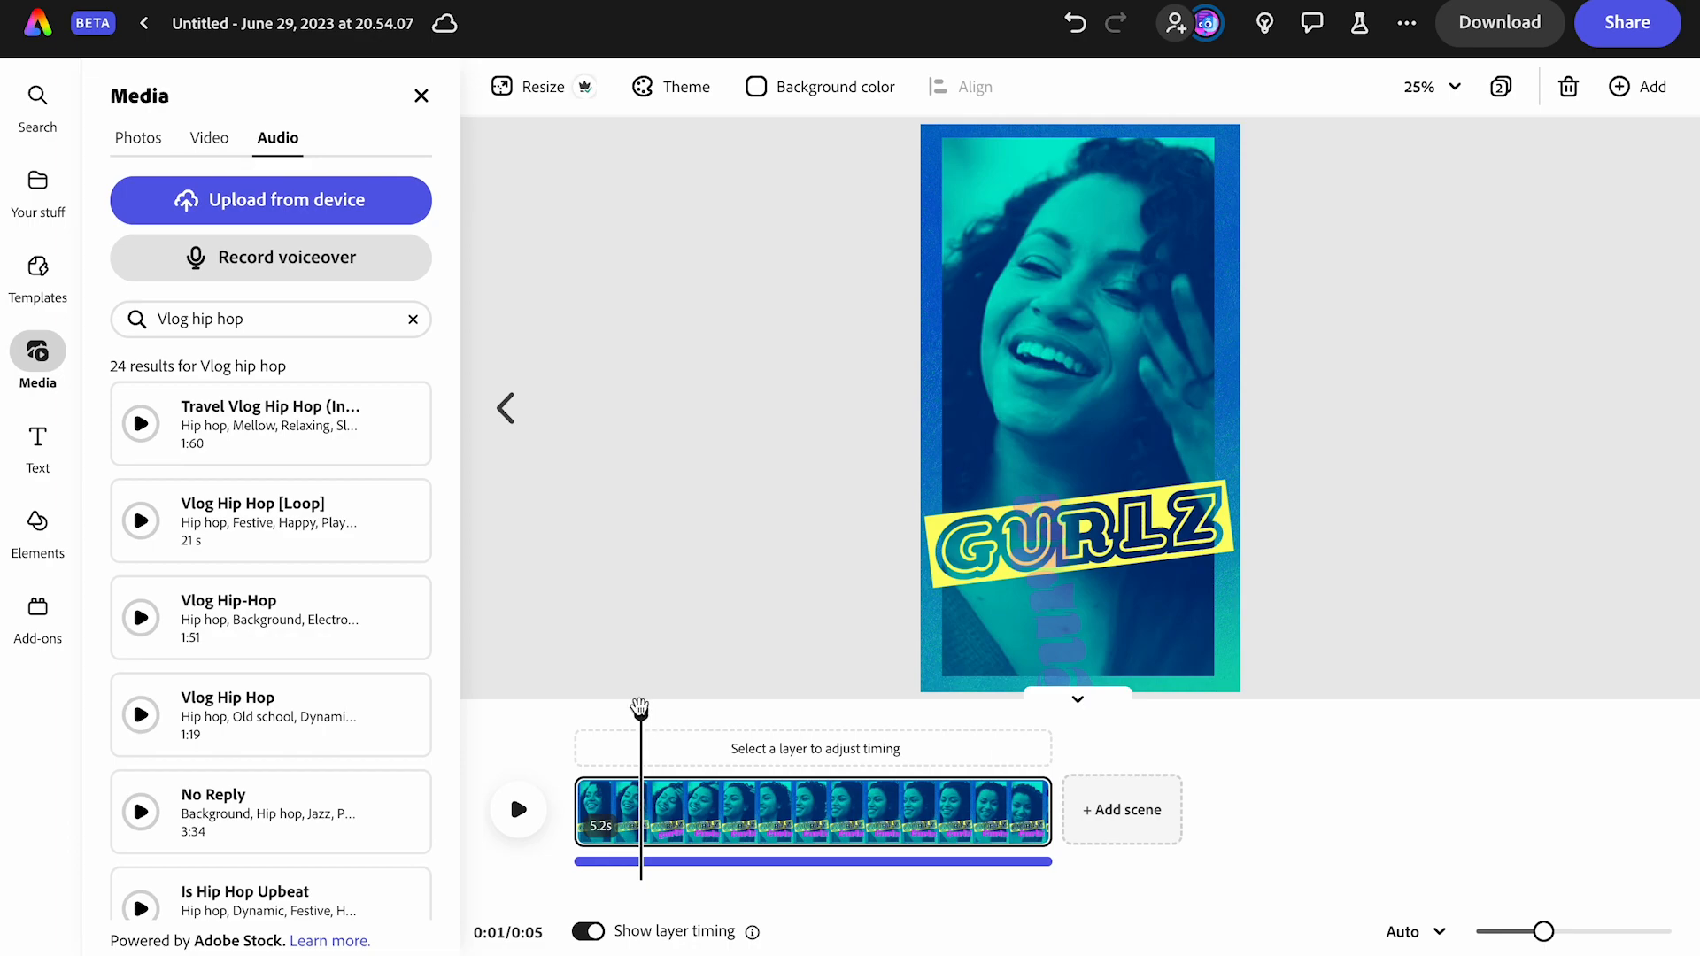
pyautogui.moveTo(641, 714); pyautogui.dragTo(732, 714)
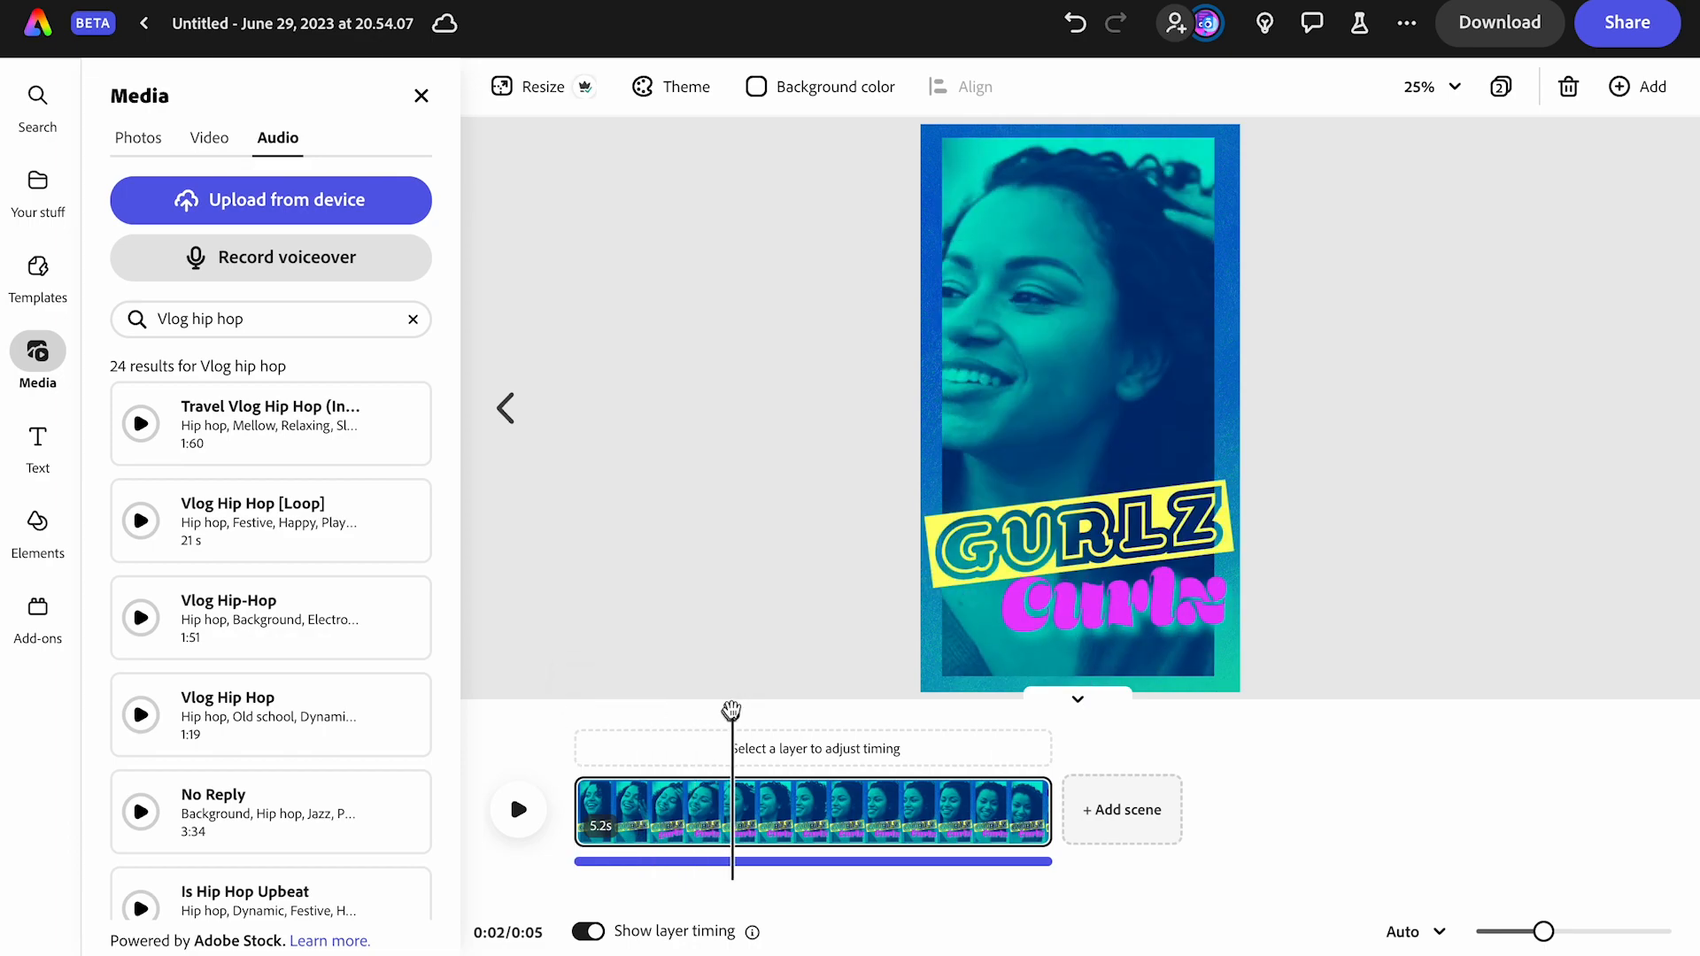
# Replace the Curlz text's Wiggle looping animation with Jitter and scrub through the timeline to preview it
pyautogui.click(1125, 617)
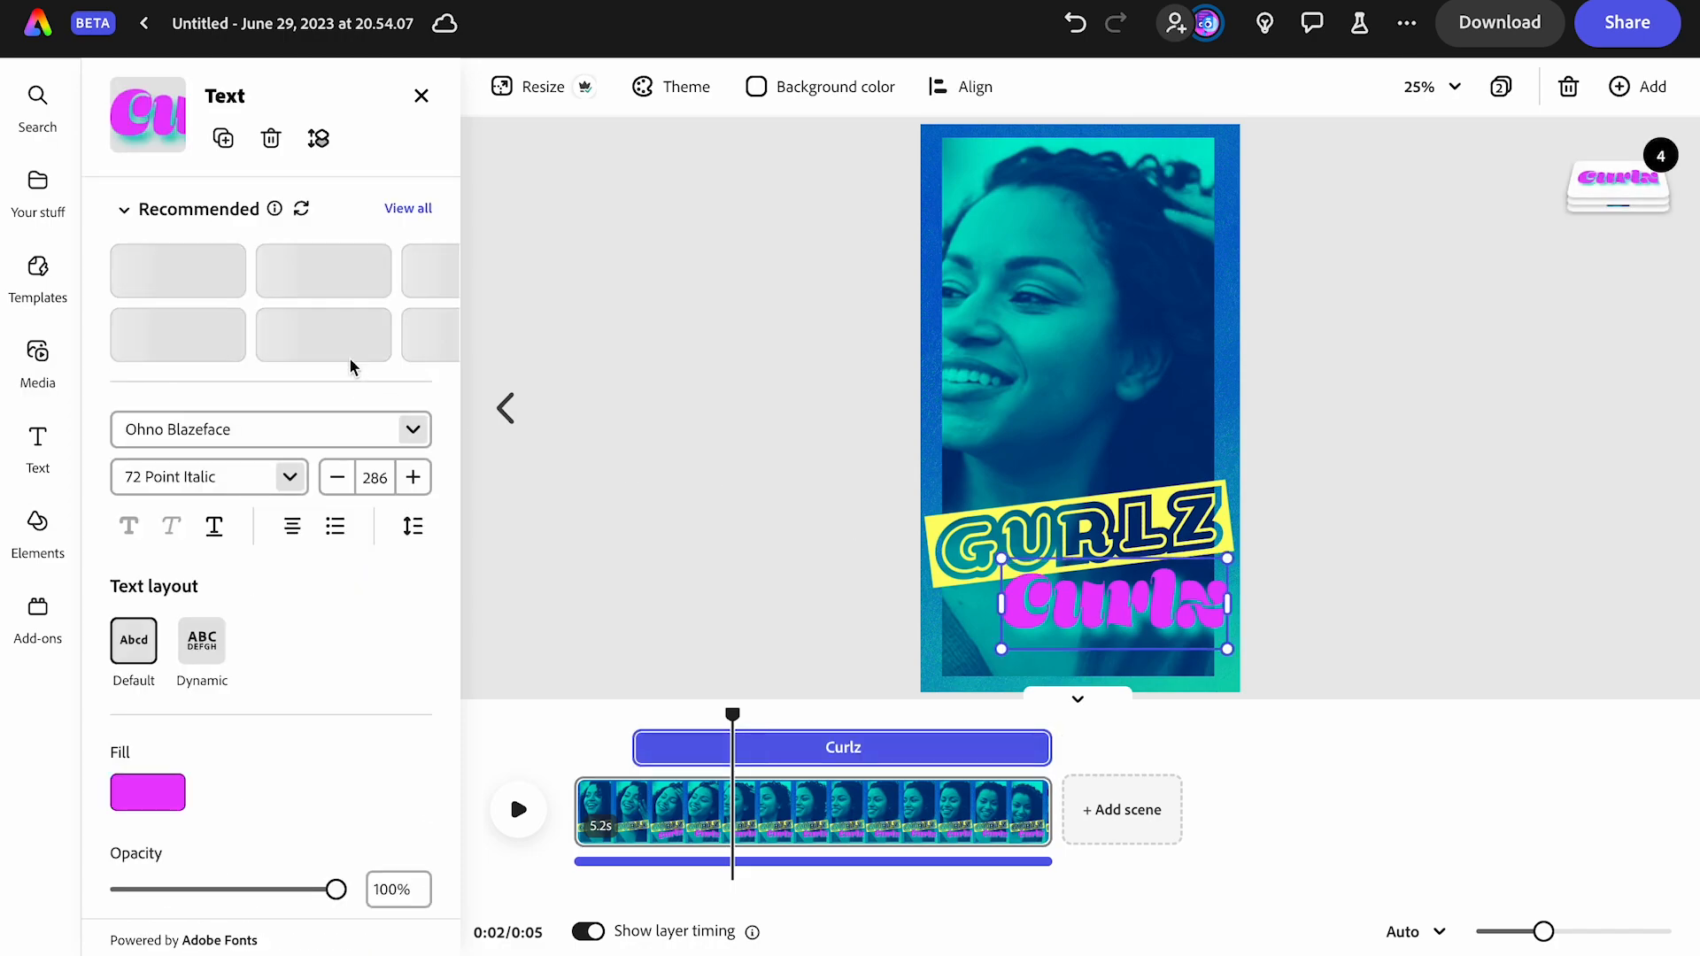
pyautogui.scroll(-3, 246, 791)
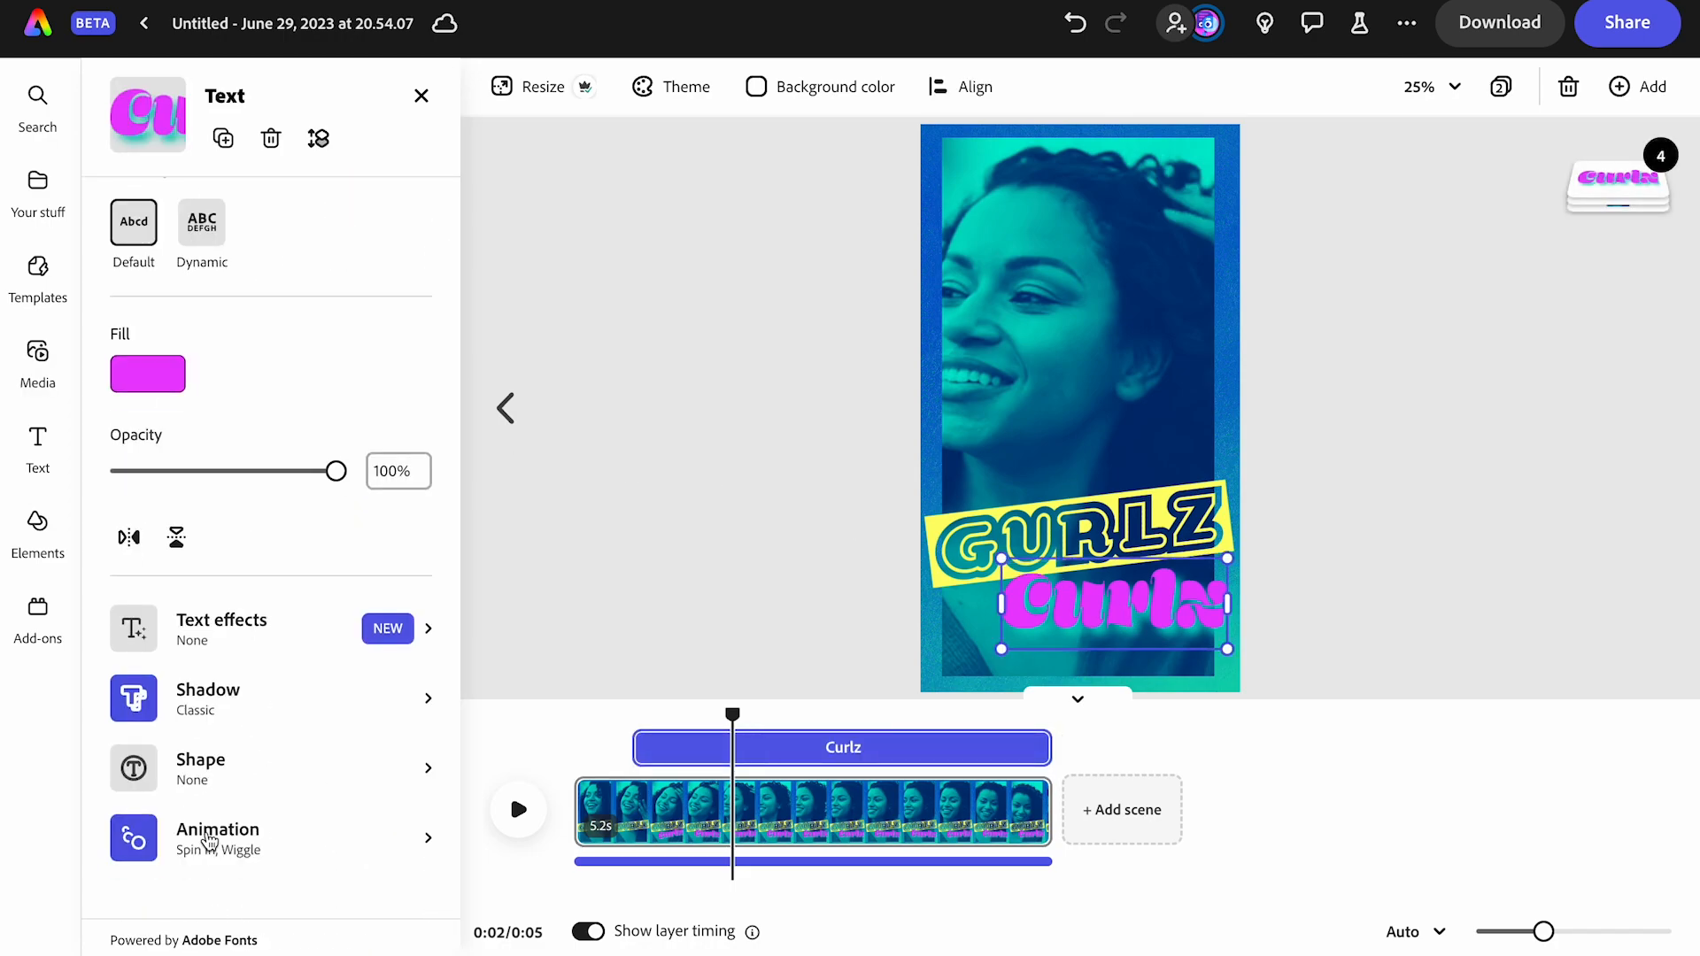
pyautogui.click(209, 837)
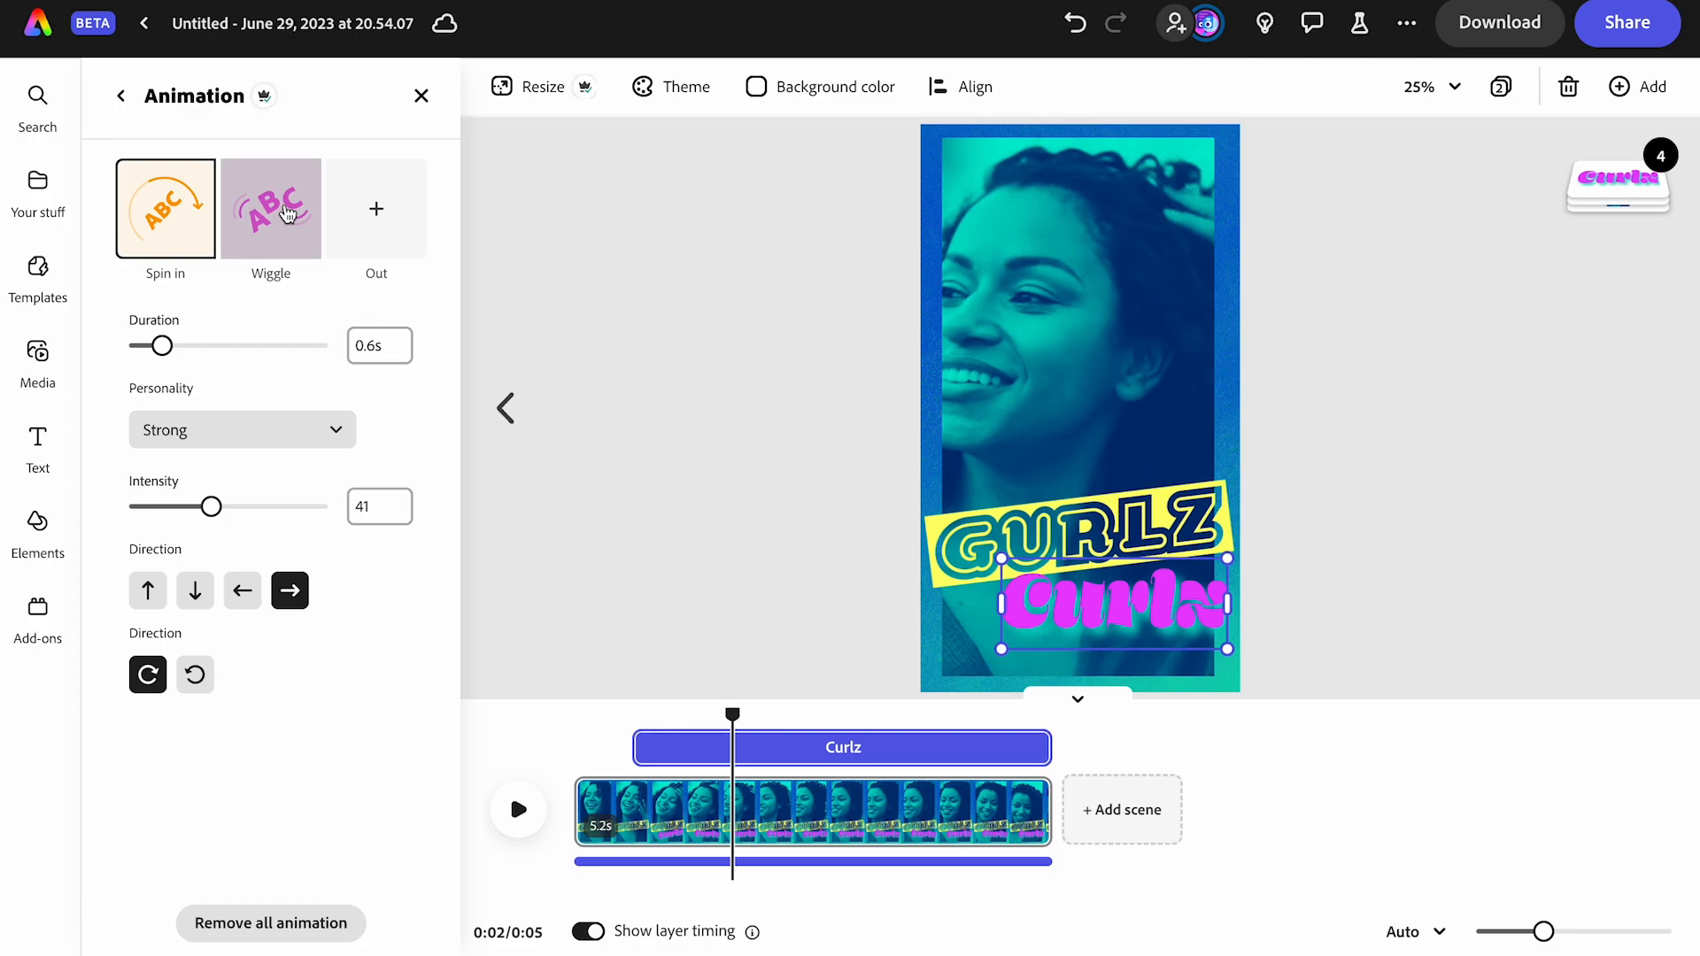
pyautogui.click(281, 213)
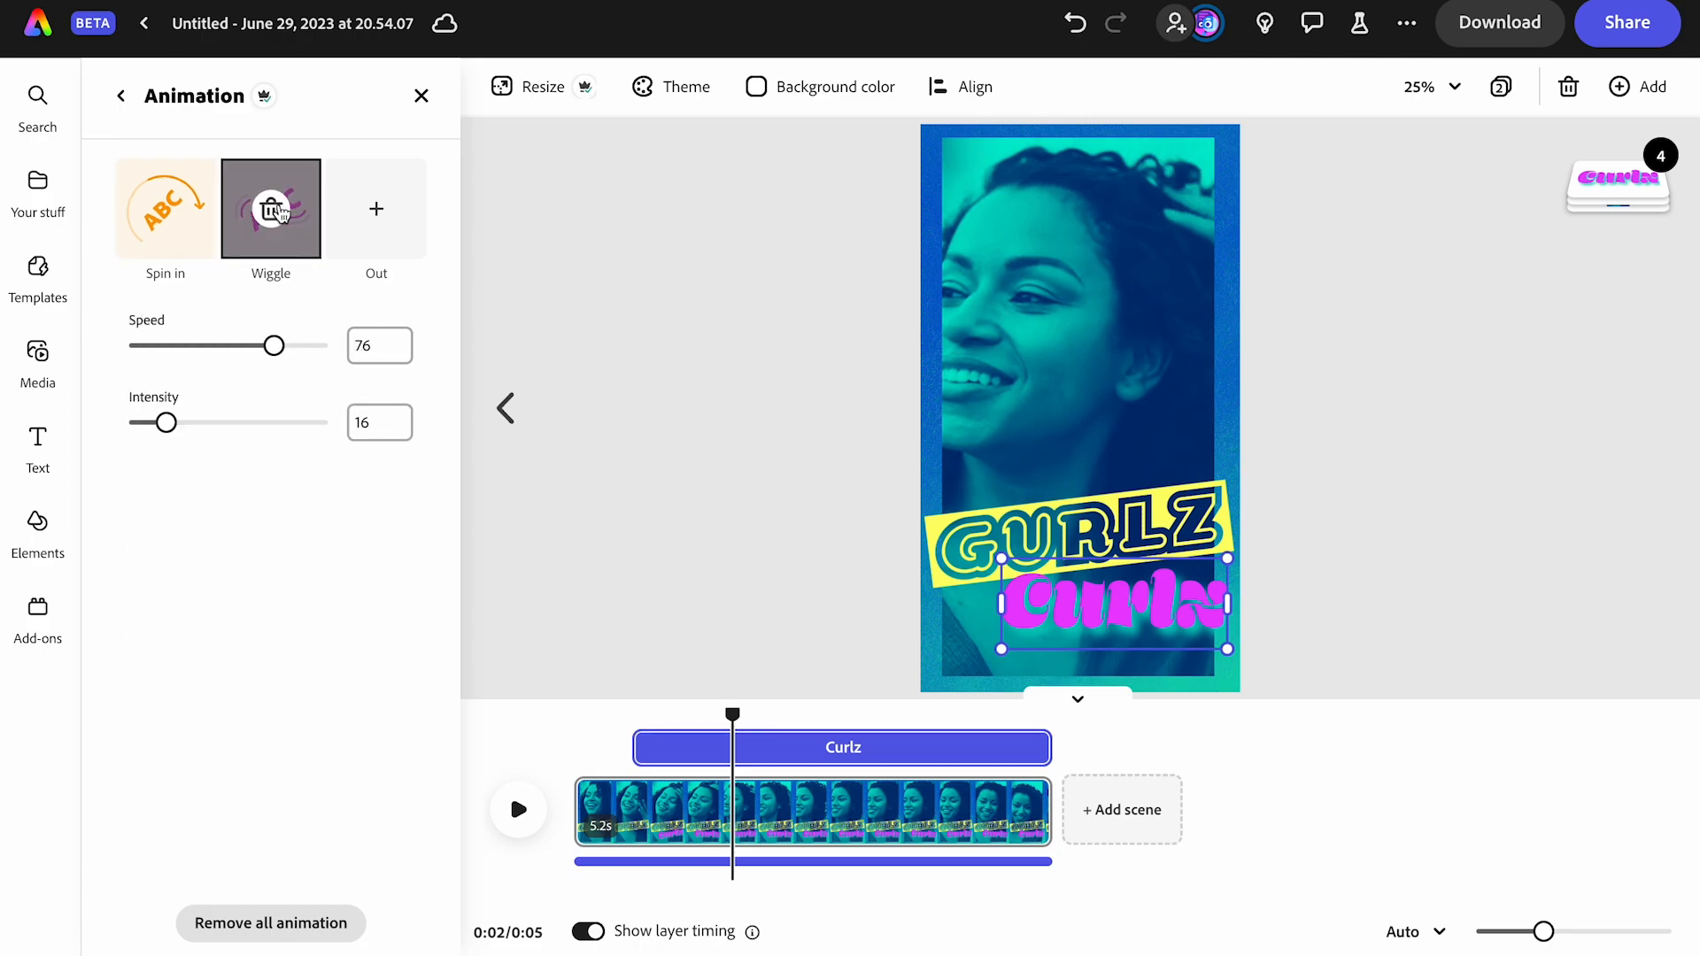
pyautogui.click(283, 214)
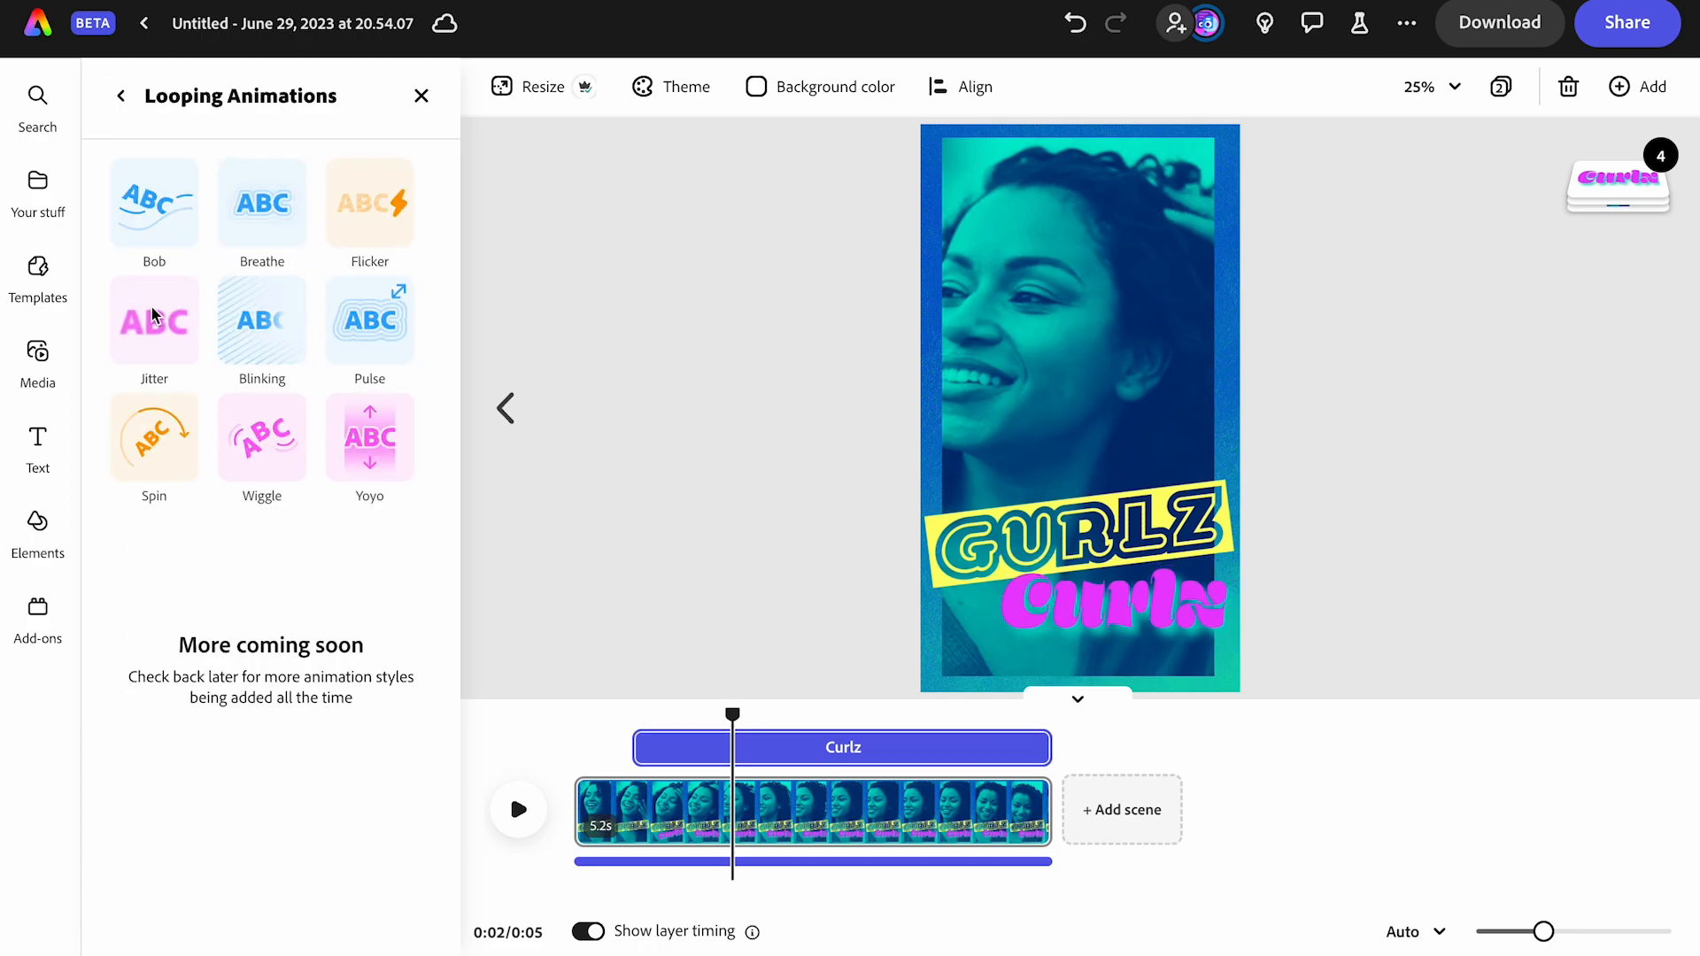
pyautogui.click(152, 320)
pyautogui.moveTo(732, 714); pyautogui.dragTo(772, 689)
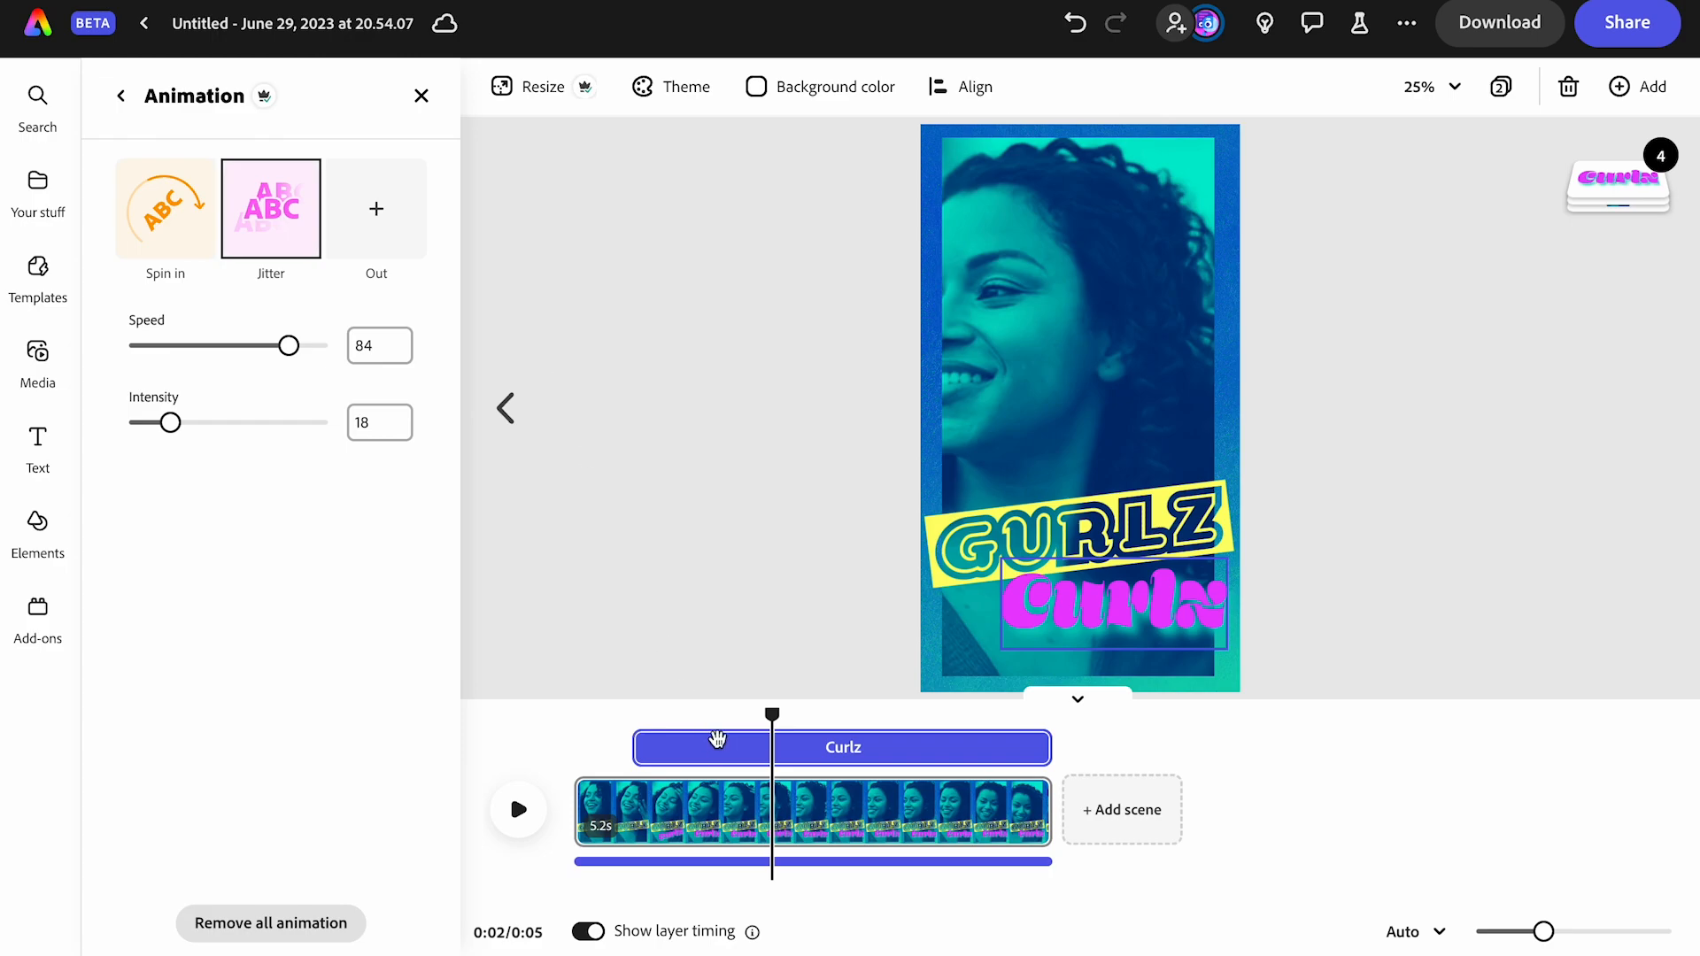
# Delete the existing audio track from the timeline
pyautogui.click(707, 861)
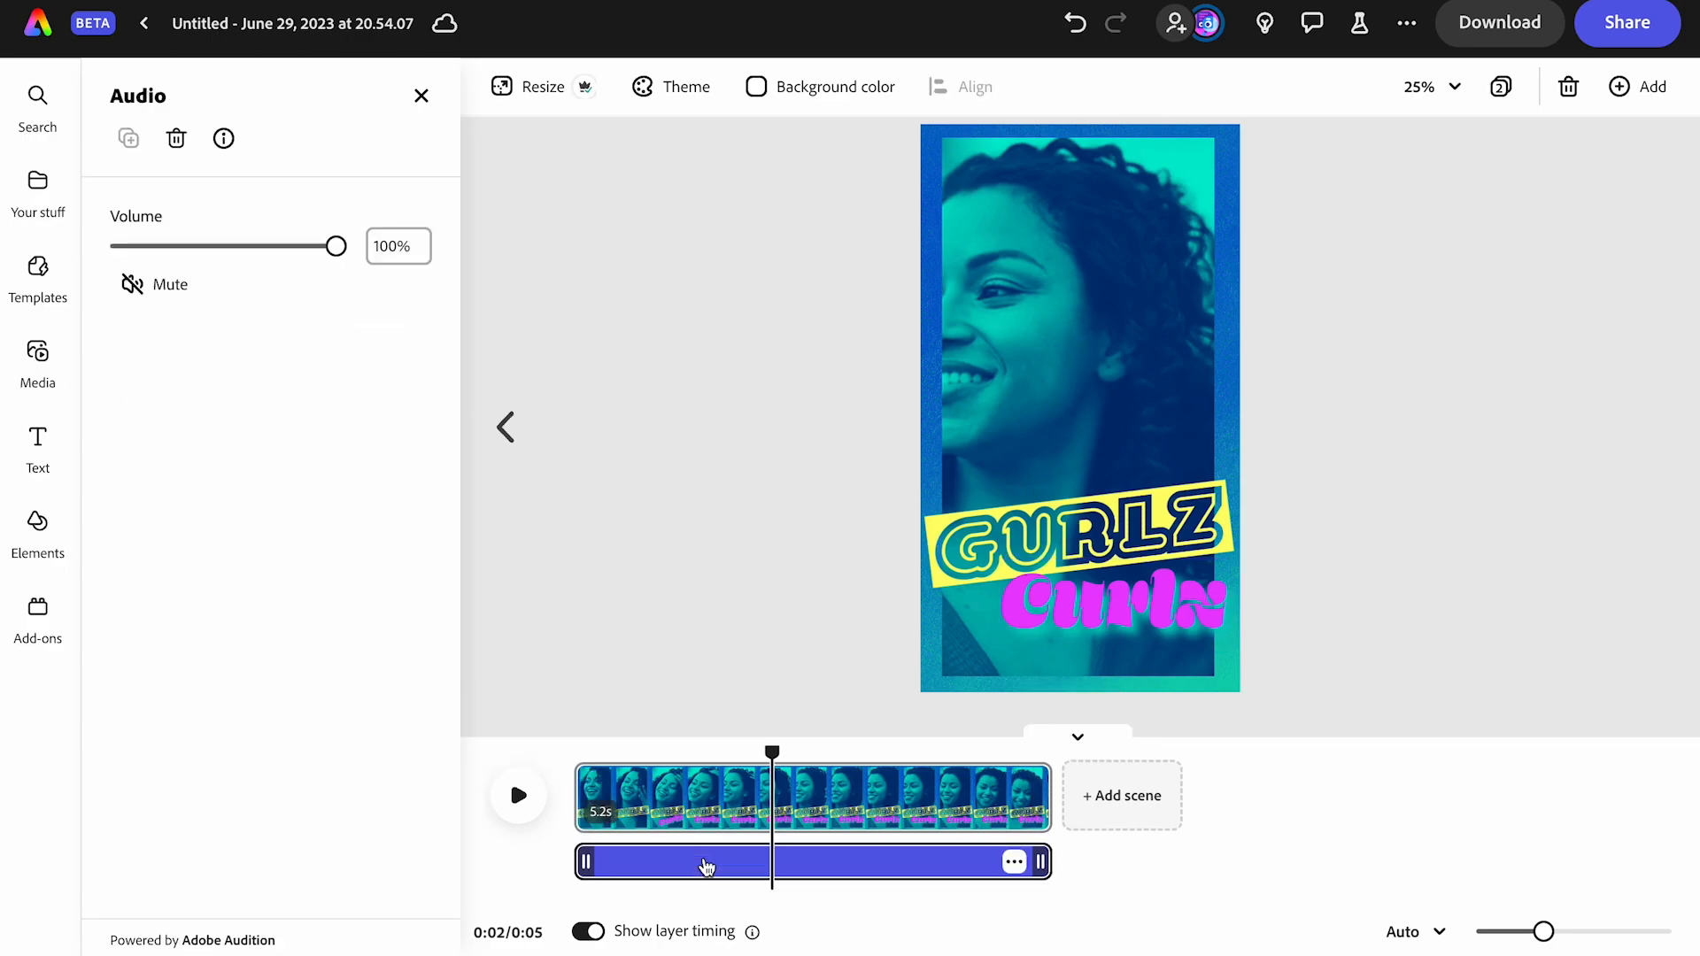
pyautogui.click(1013, 861)
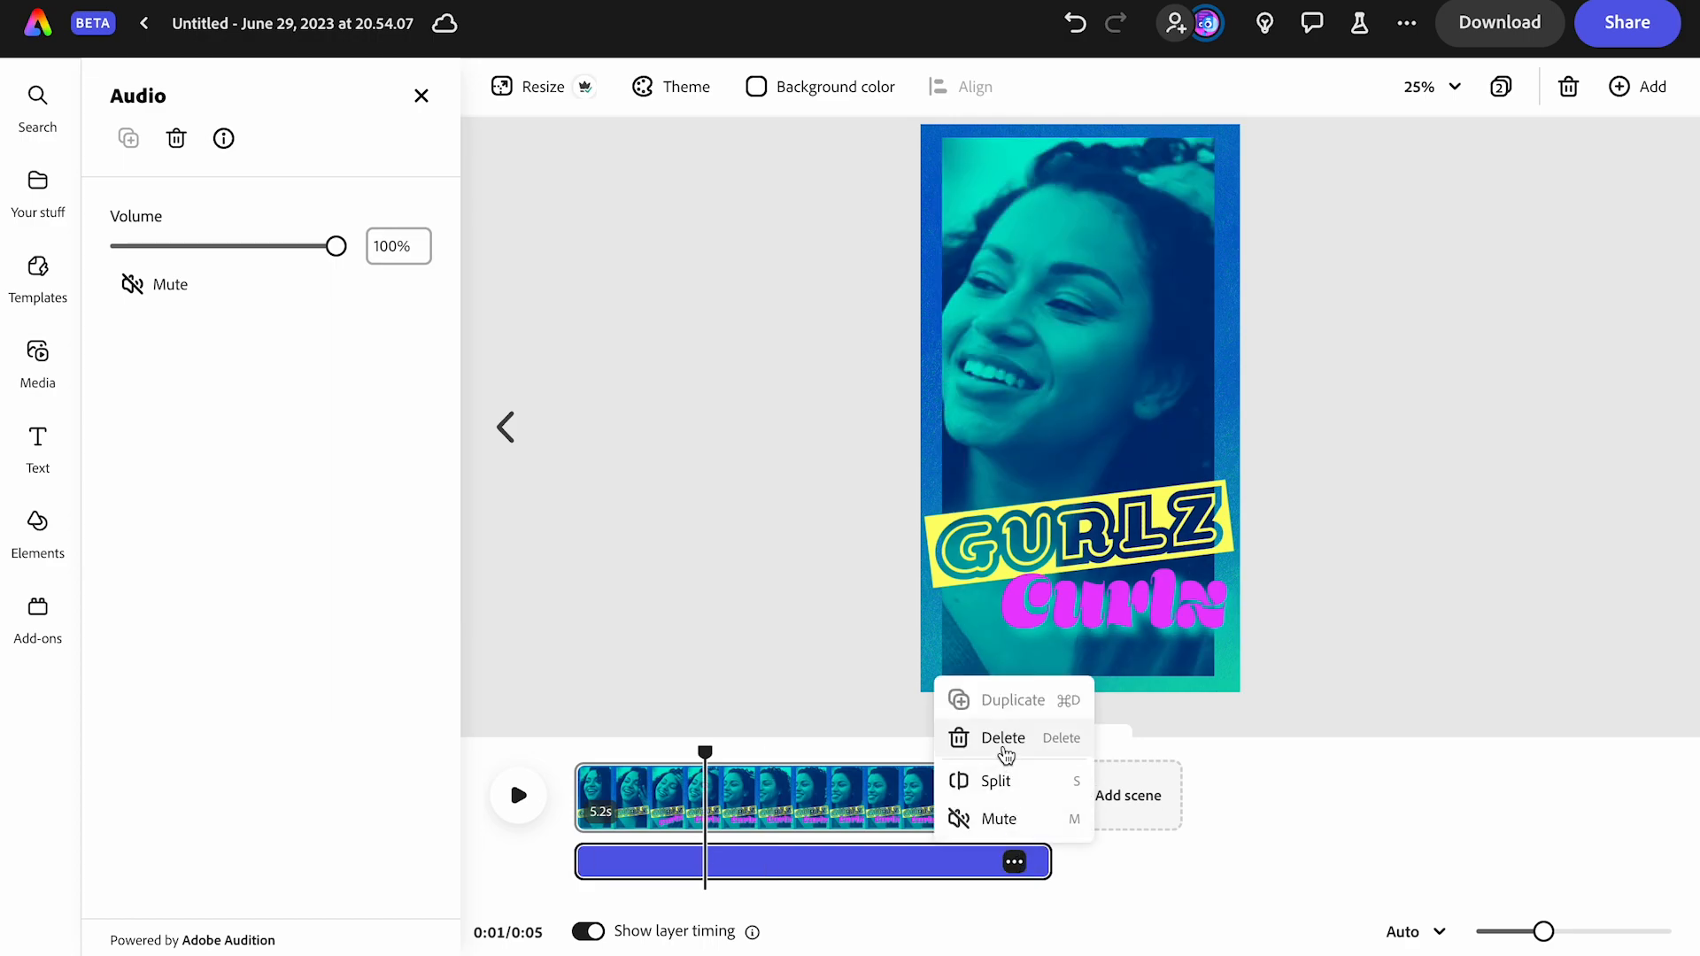
pyautogui.click(1002, 746)
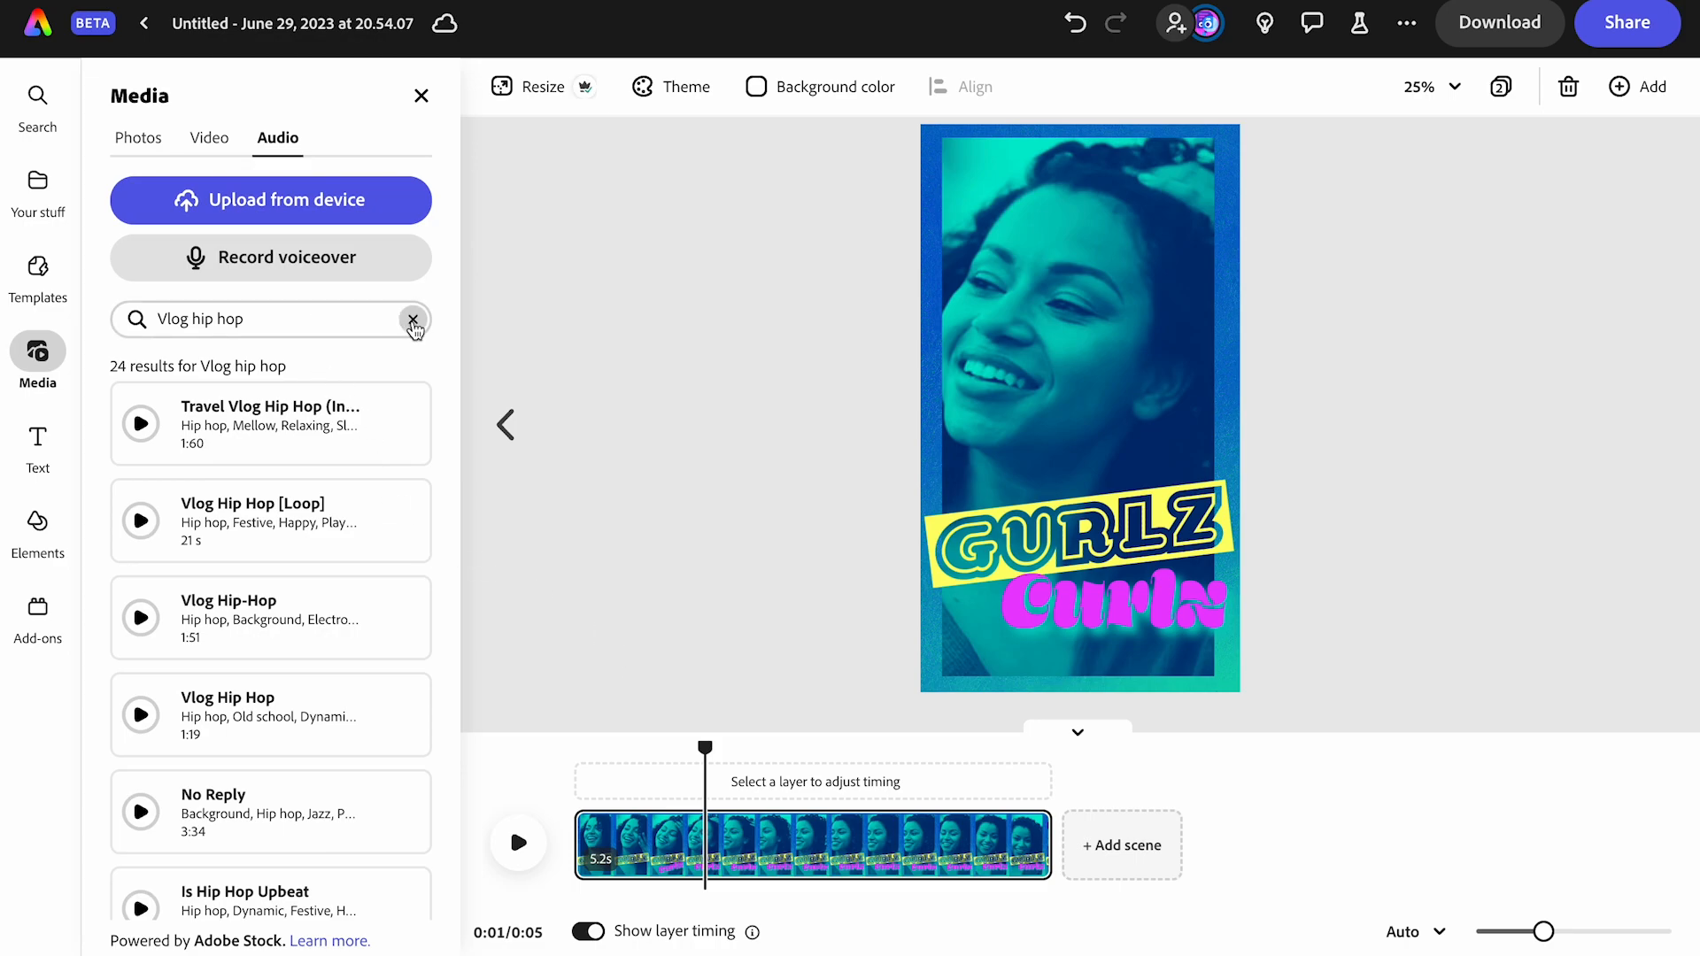
# Search the stock audio for "Summer house mood loop", sample the track and add it to the video
pyautogui.click(412, 320)
pyautogui.click(307, 321)
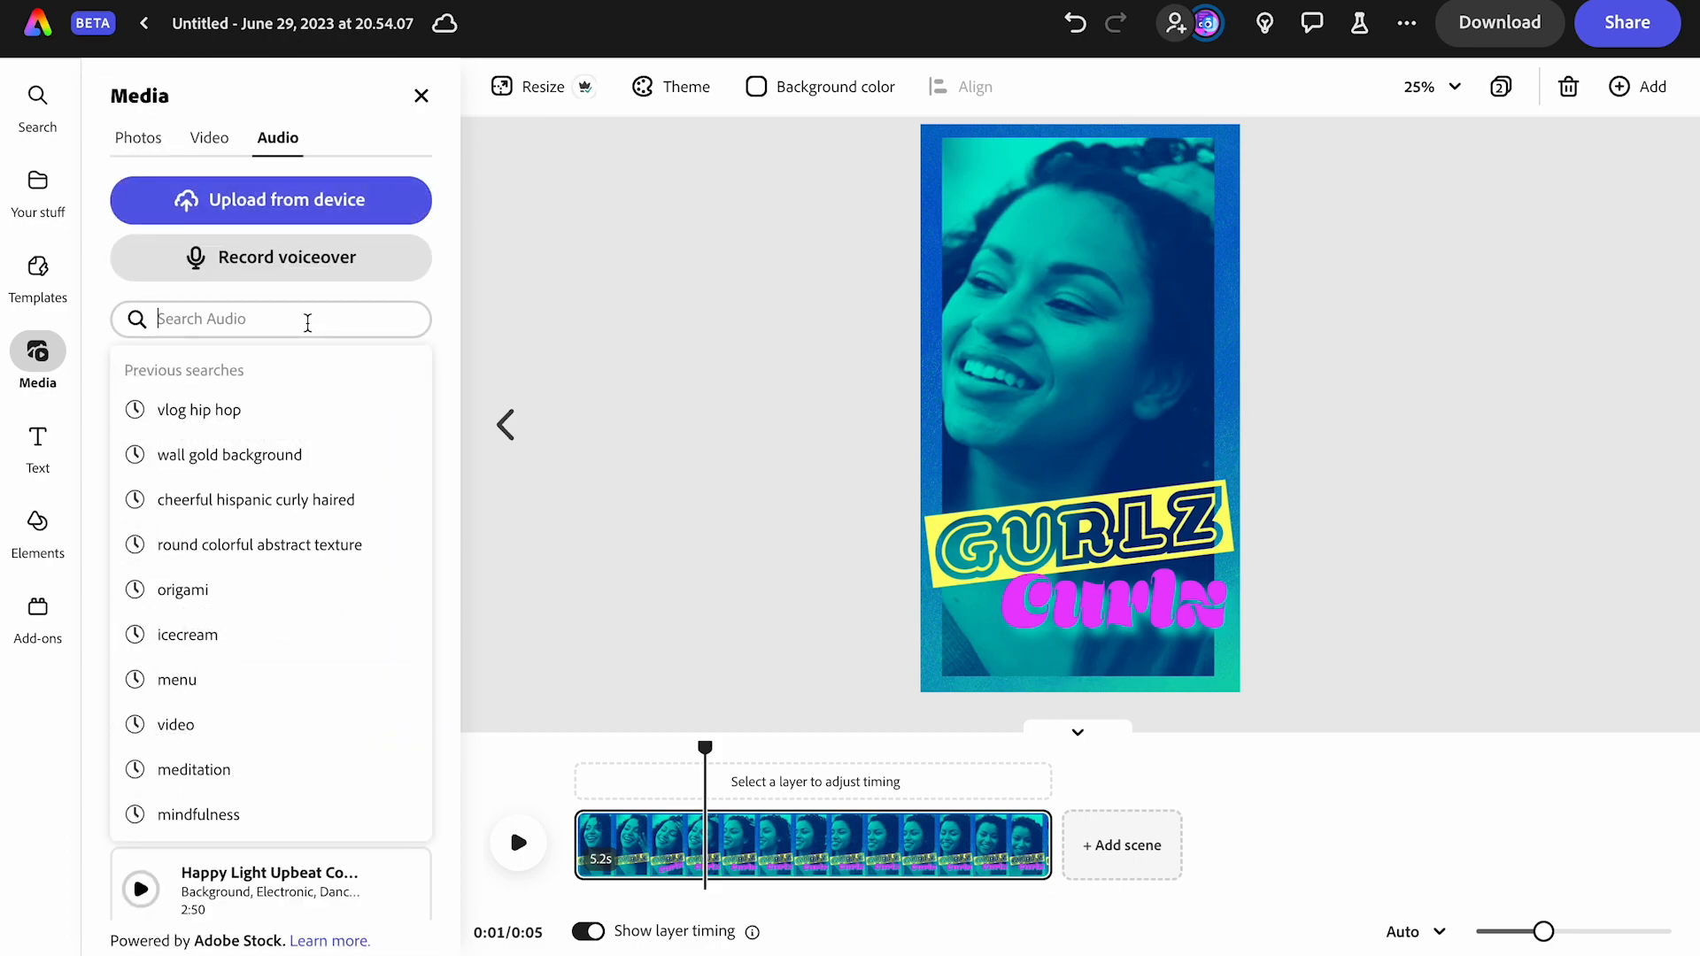
pyautogui.write('Summer house mood loop')
pyautogui.click(307, 319)
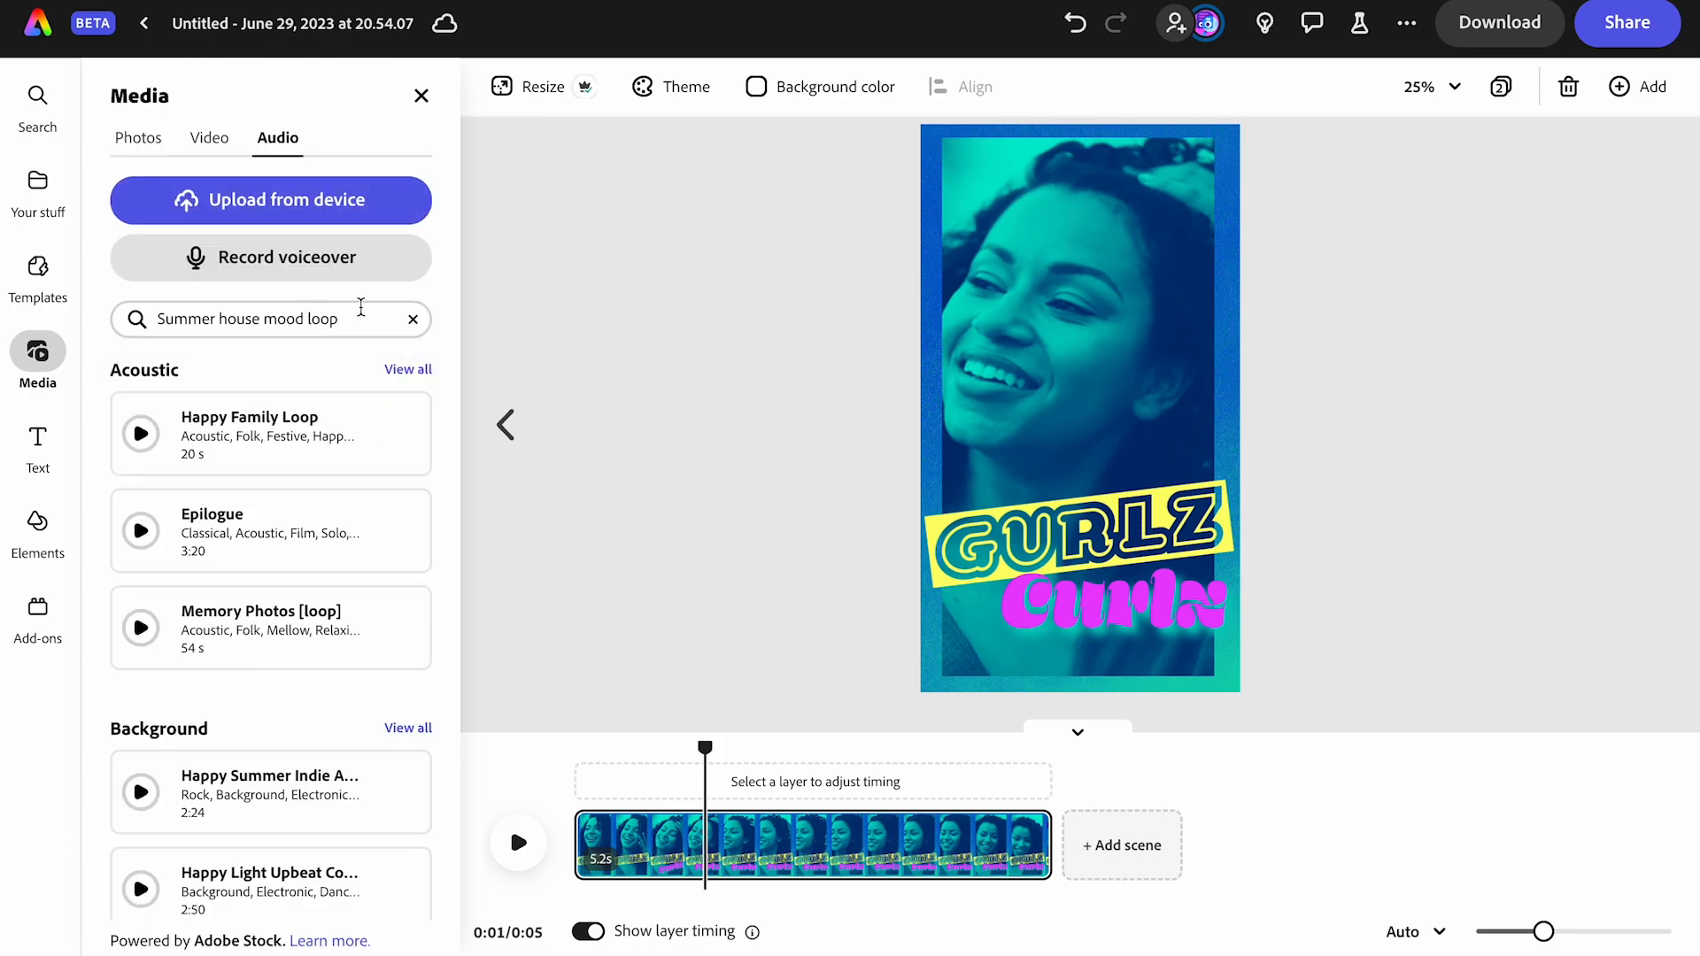
pyautogui.press('Return')
pyautogui.click(140, 433)
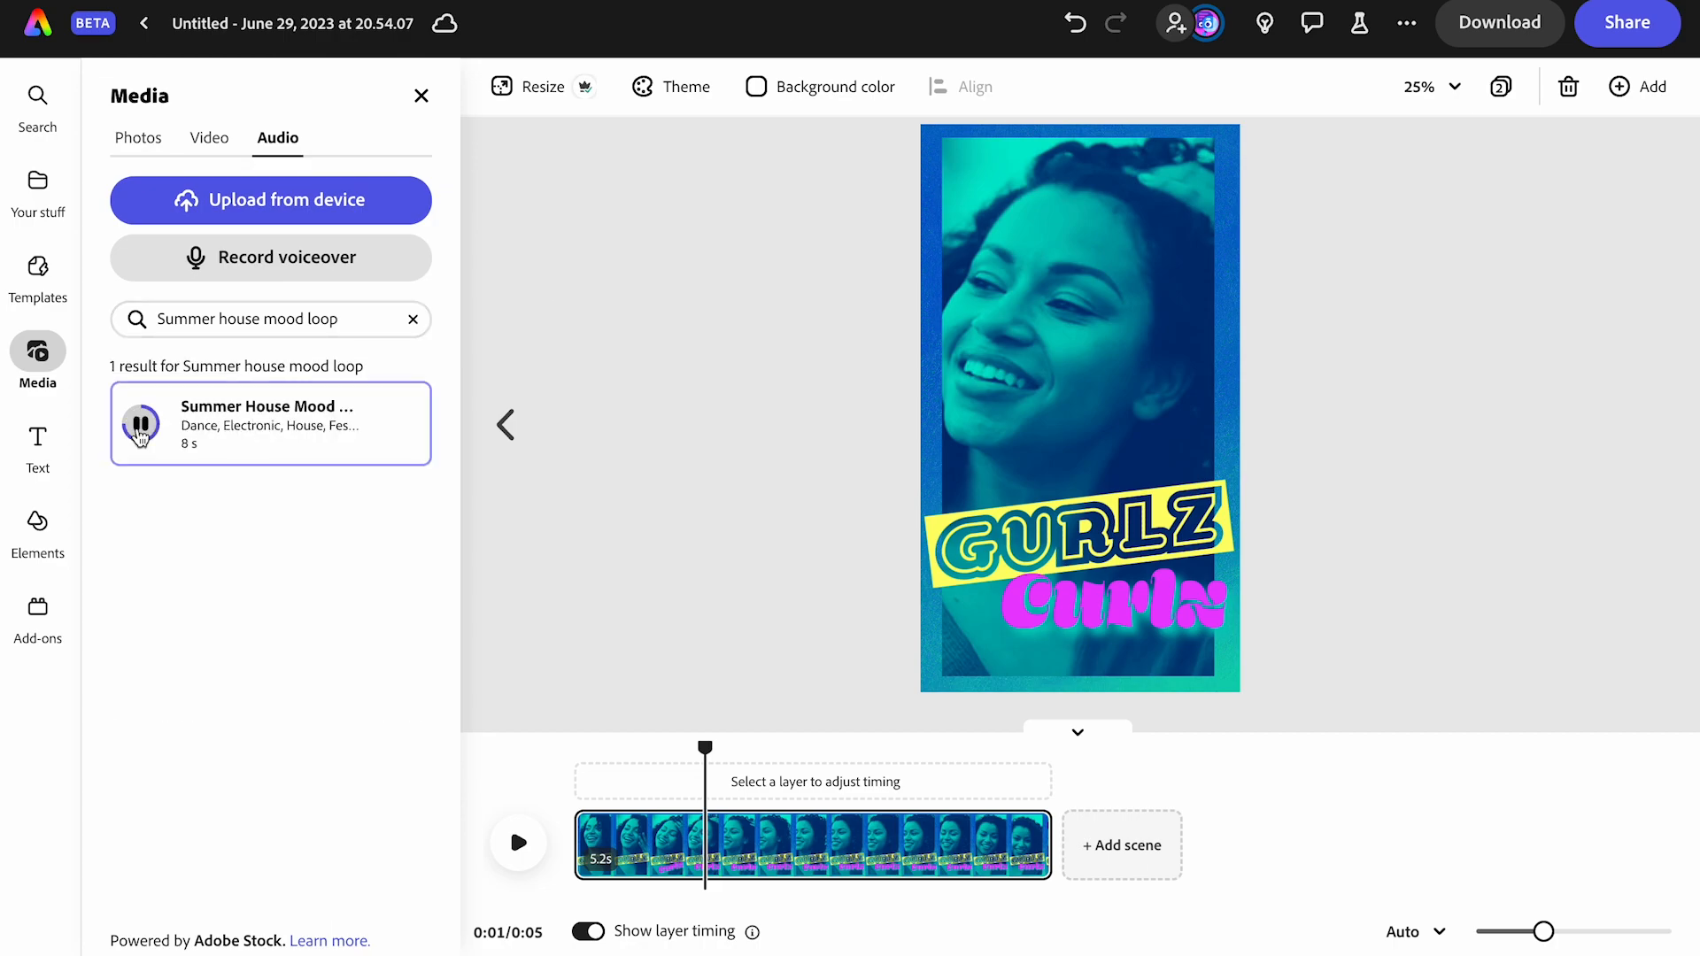
pyautogui.click(140, 432)
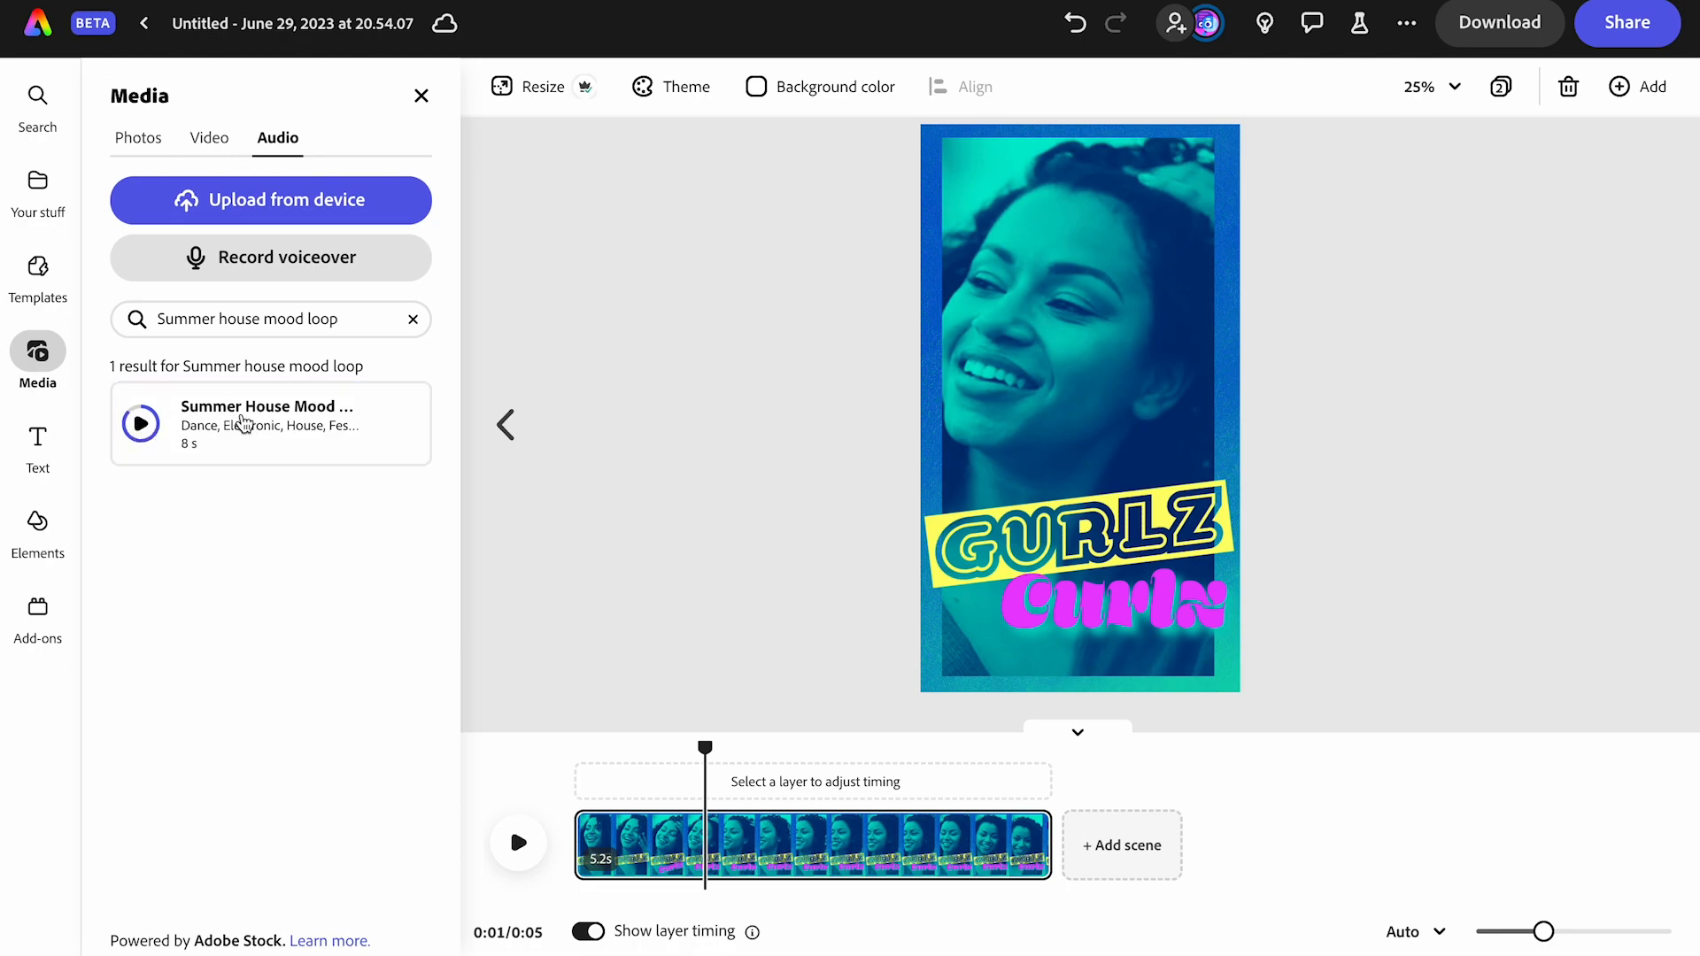
pyautogui.click(245, 423)
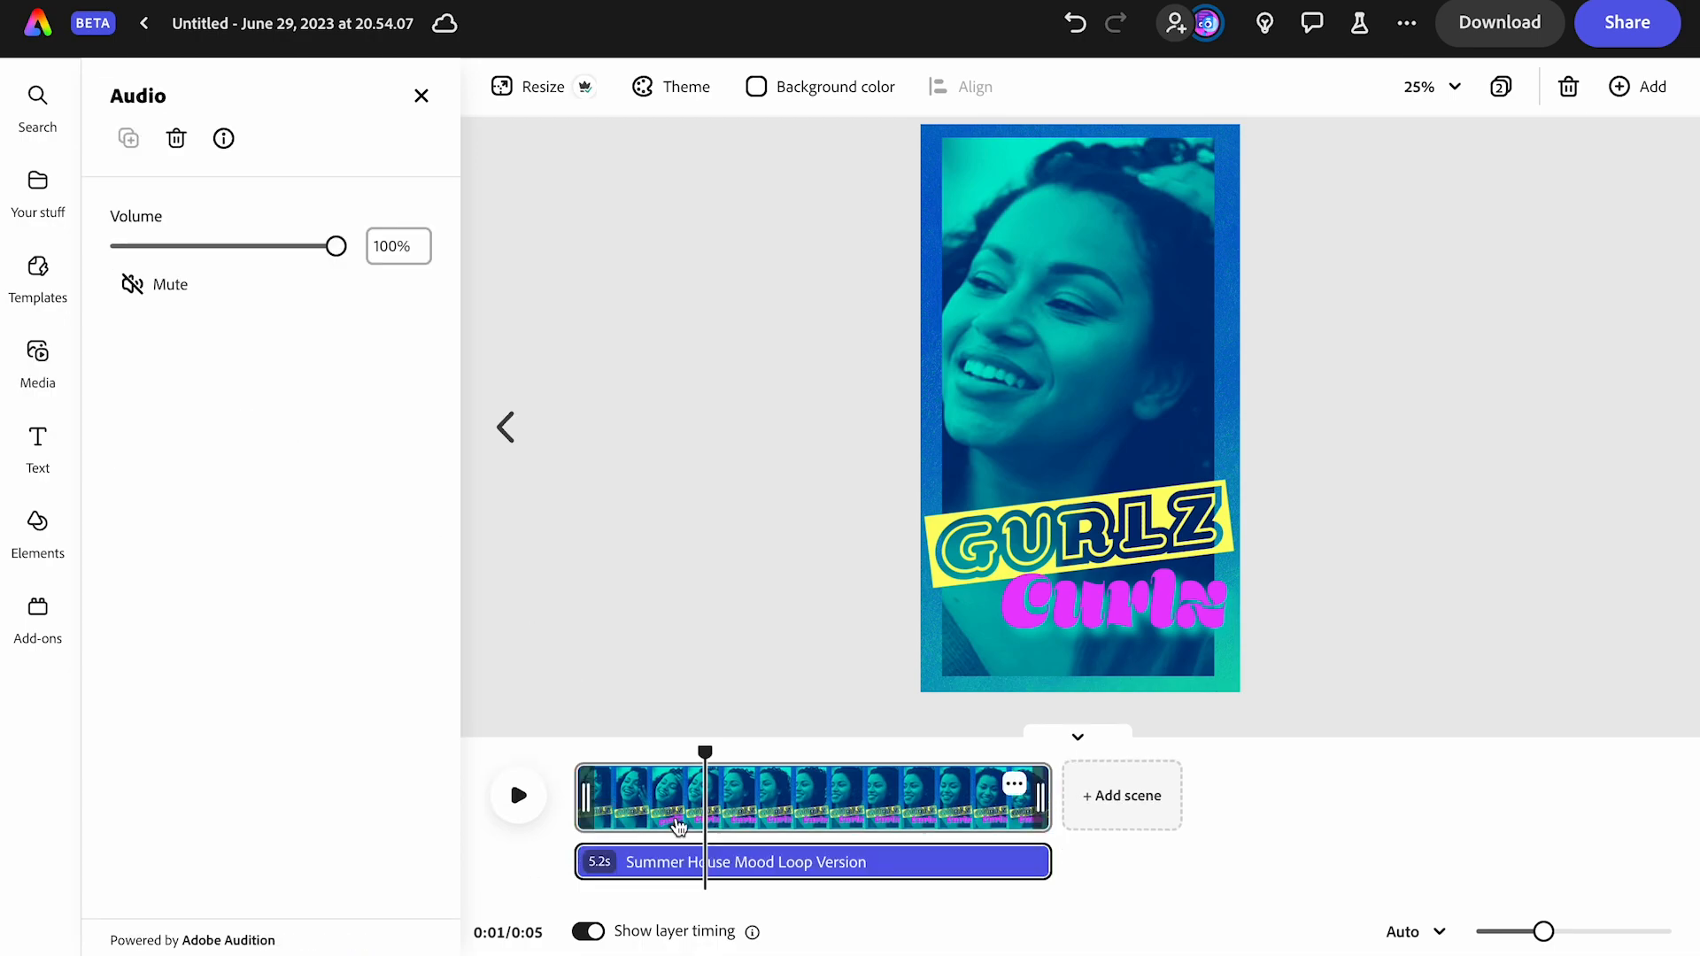
# Play the video from the start with the new soundtrack
pyautogui.moveTo(706, 750); pyautogui.dragTo(558, 755)
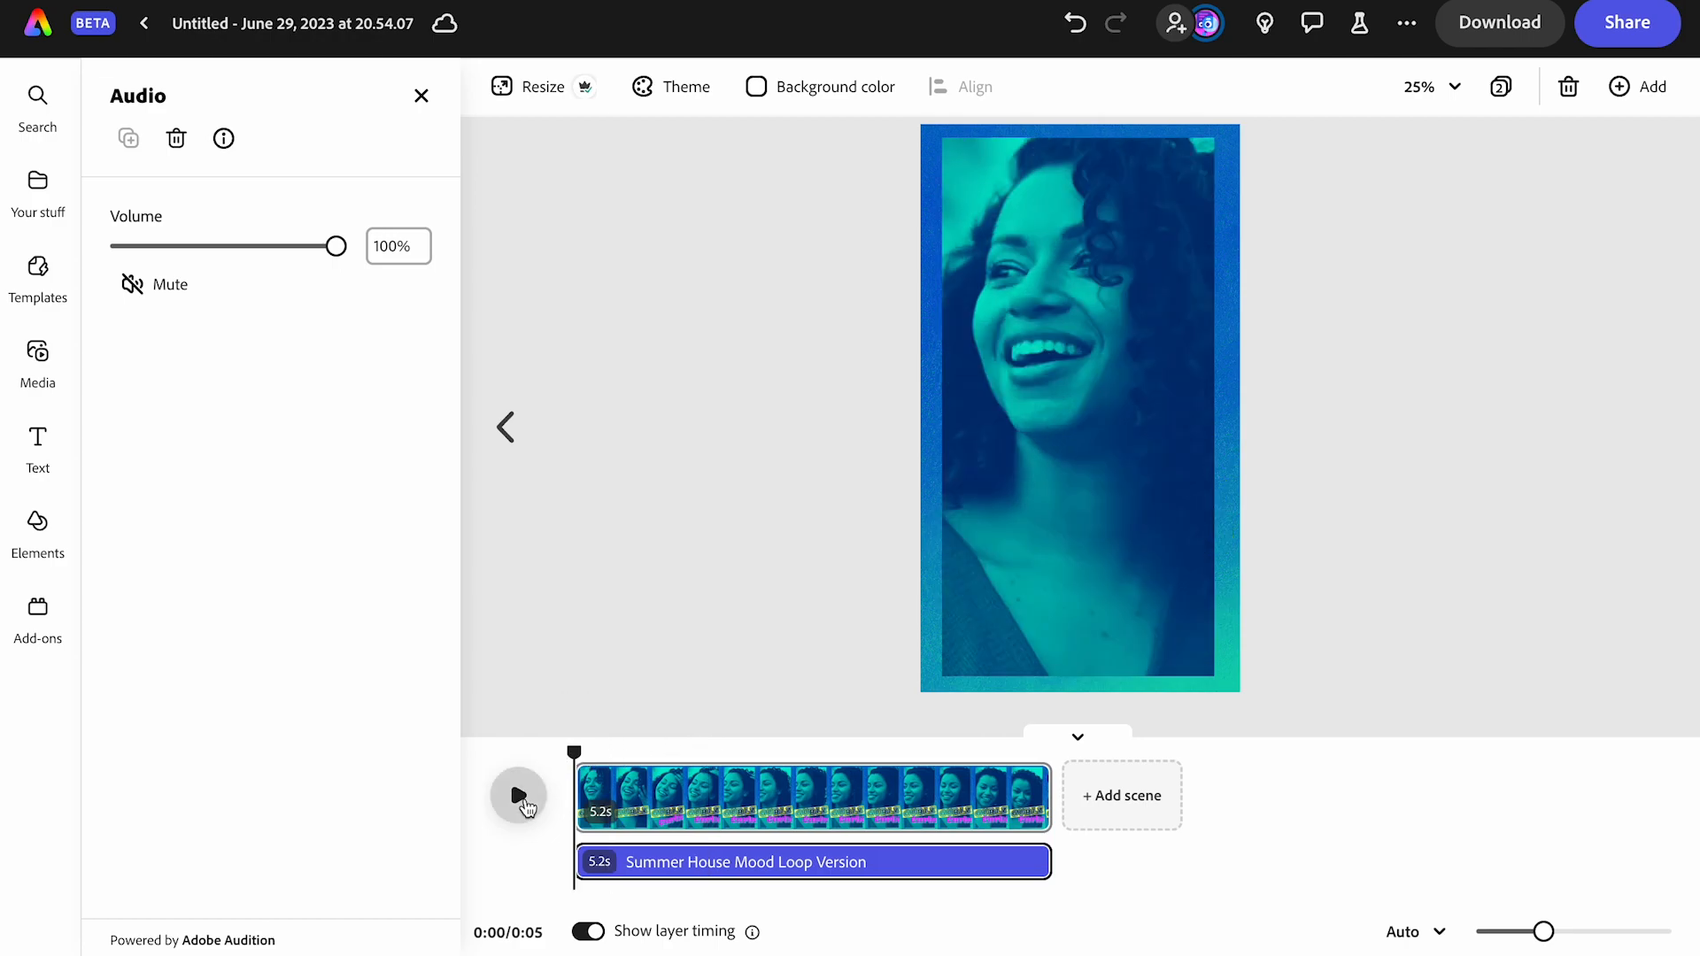
pyautogui.click(518, 795)
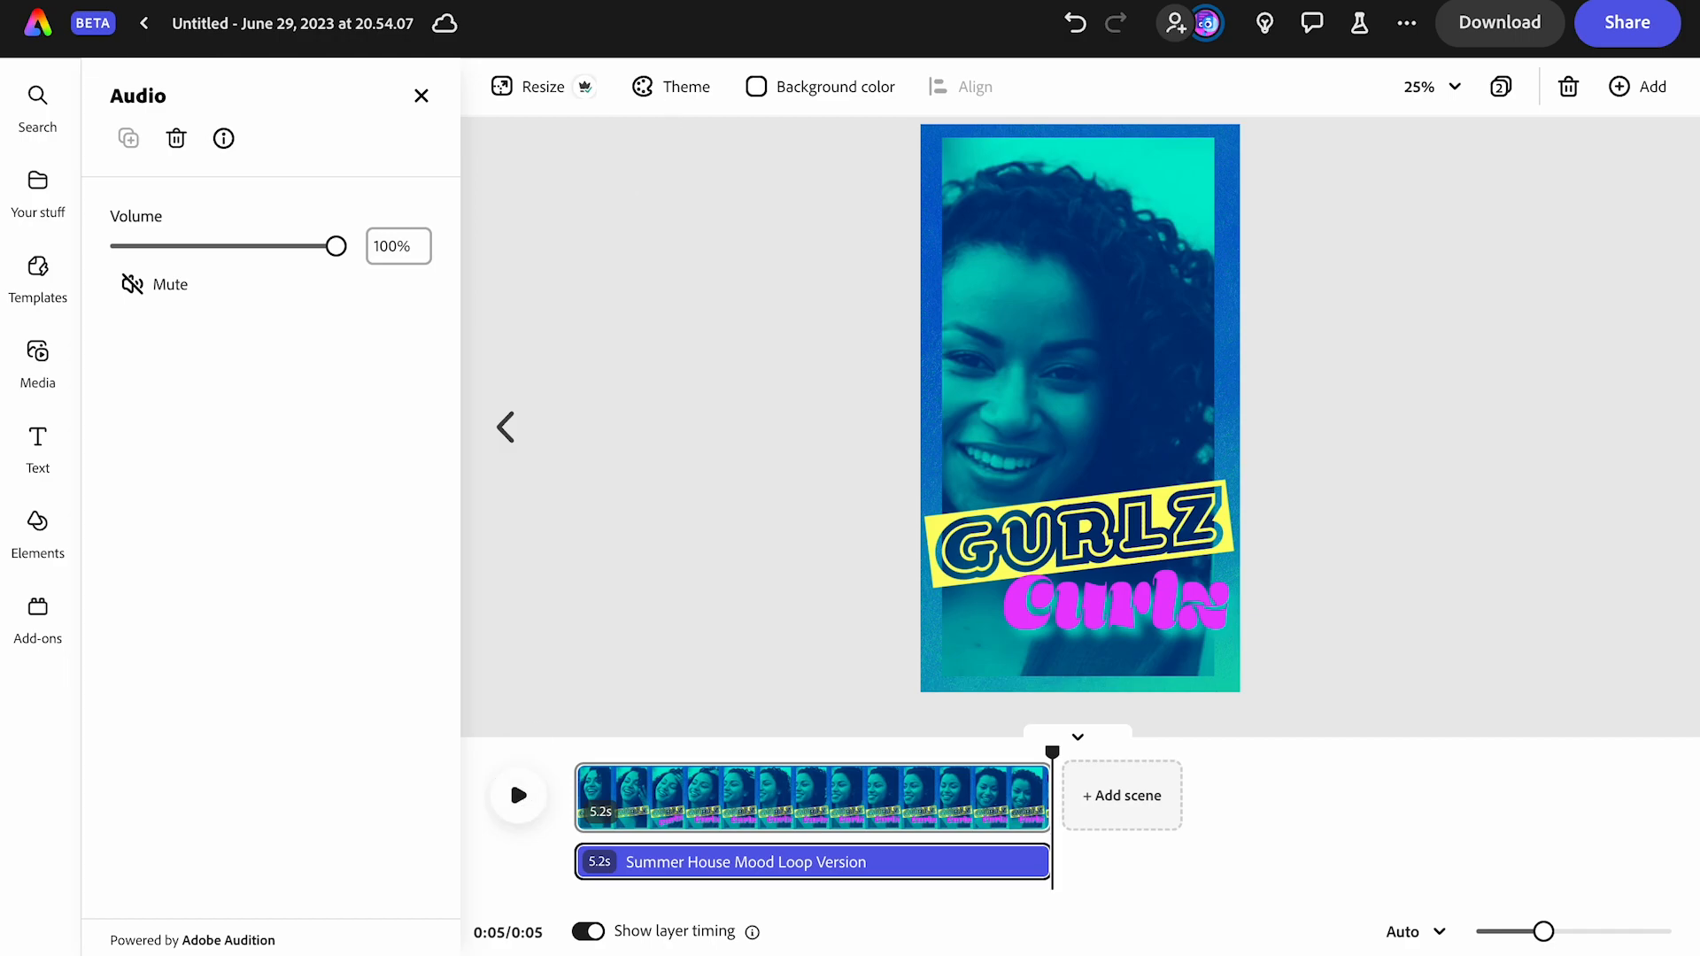
# Duplicate the page as page 3 and delete the gradient background image from the copy
pyautogui.moveTo(690, 1)
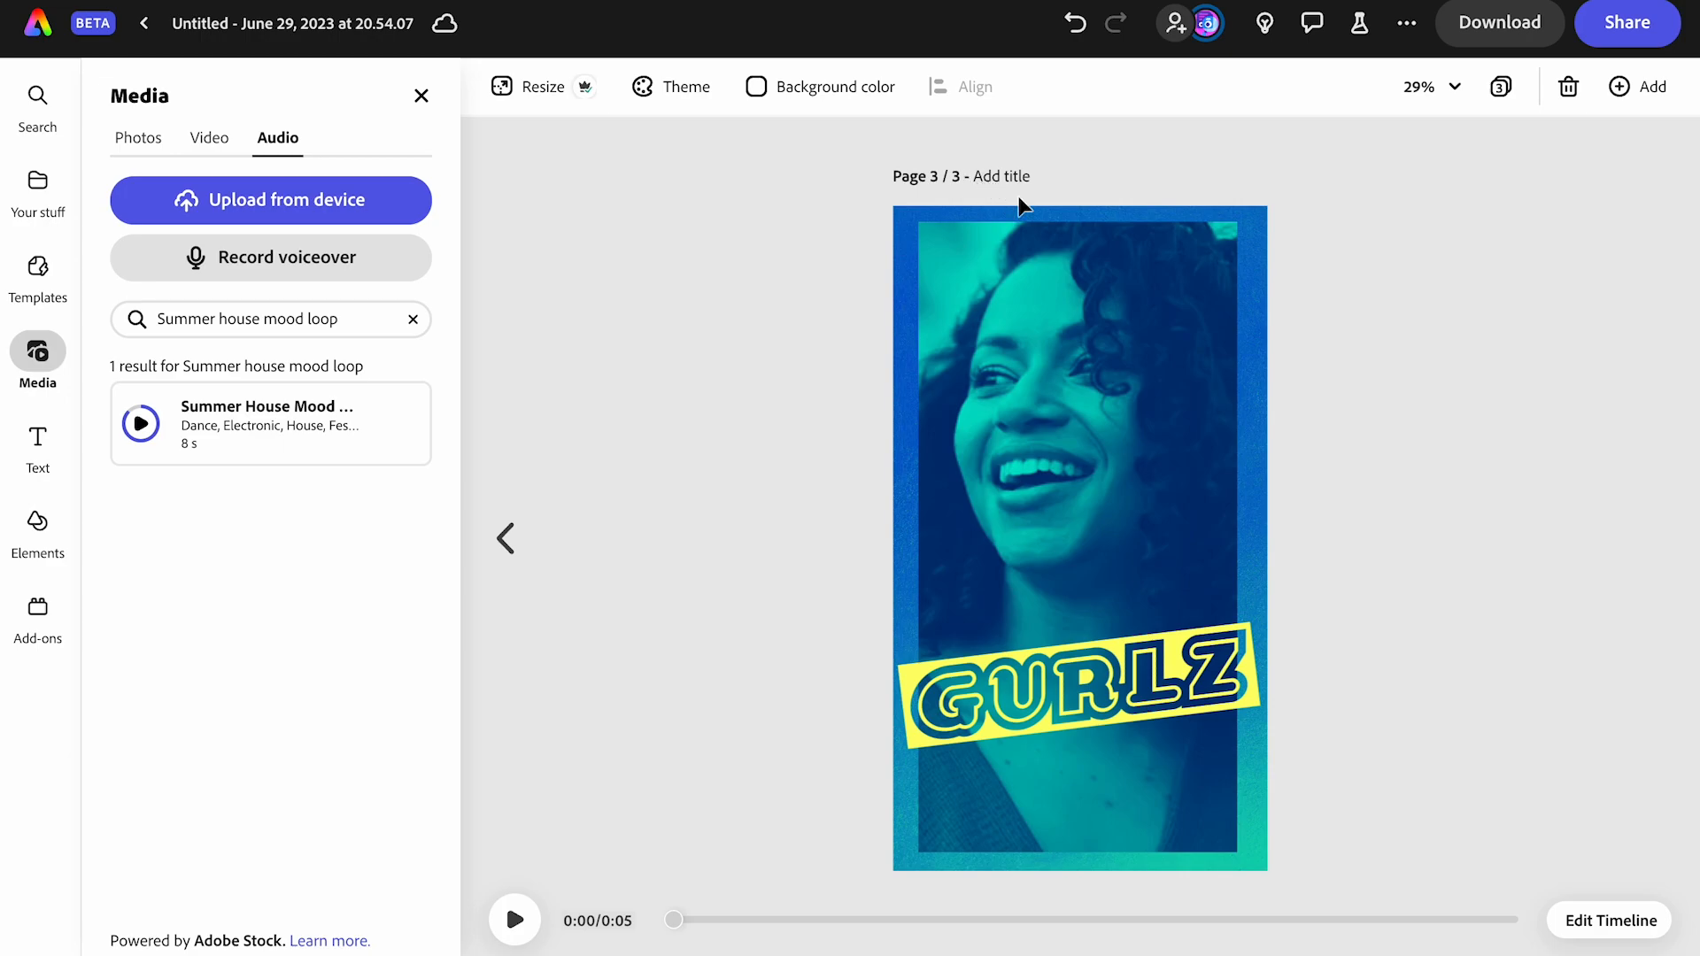
pyautogui.click(1261, 442)
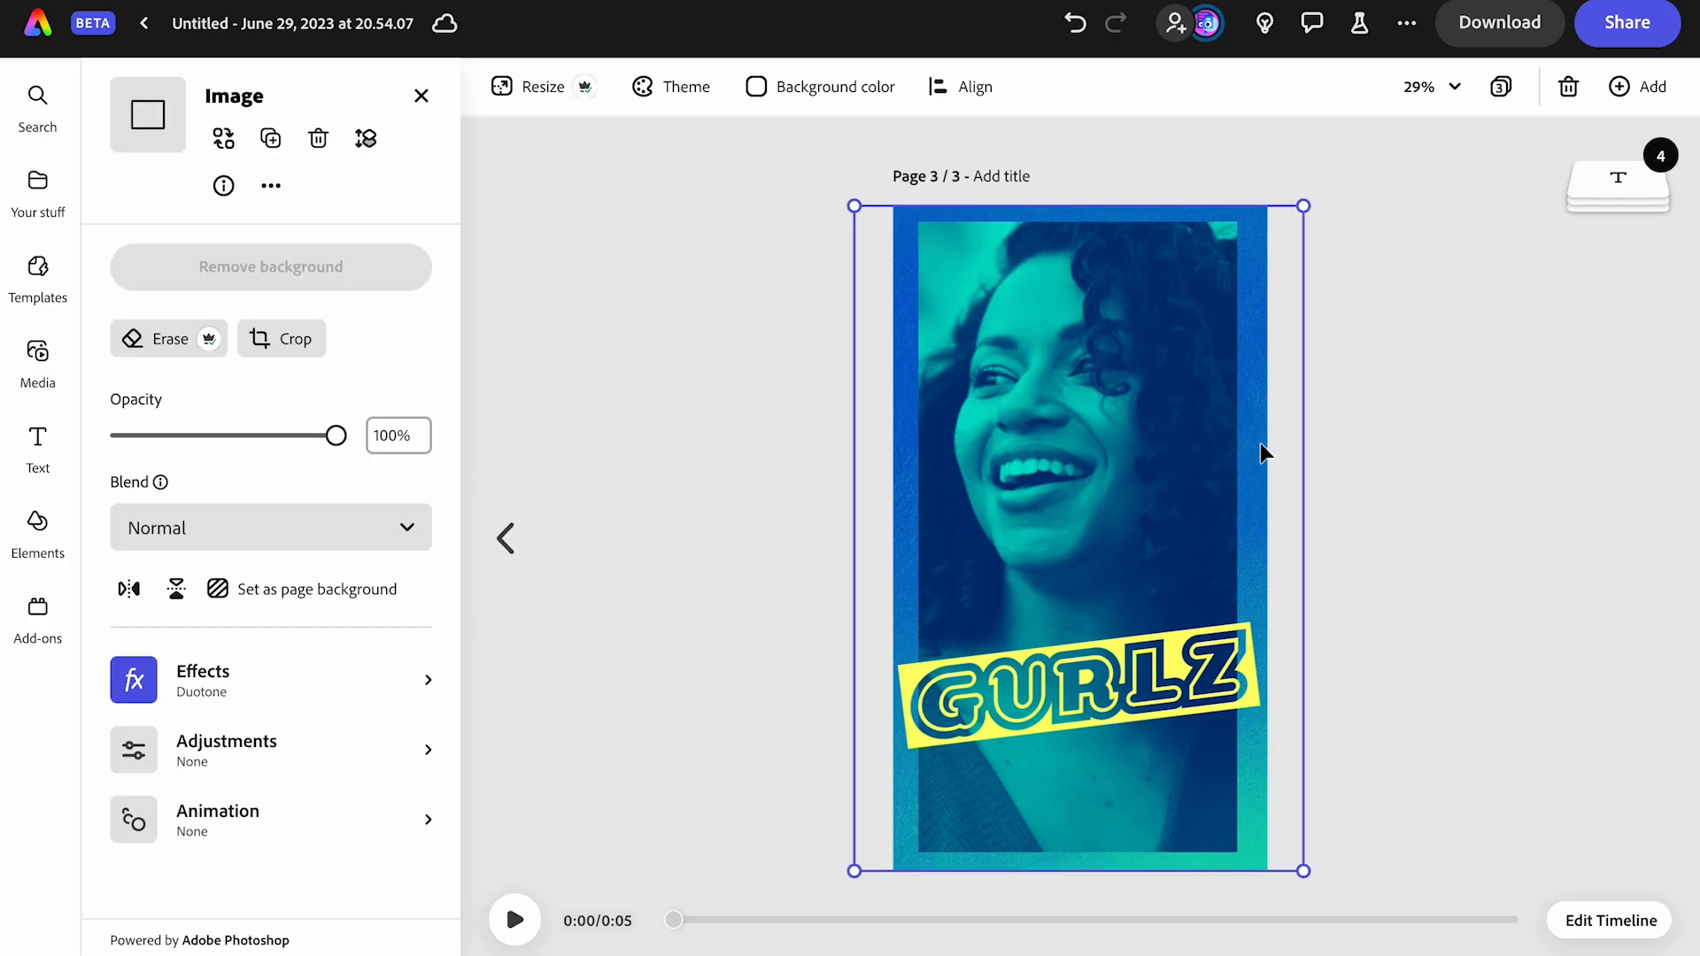
pyautogui.press('Delete')
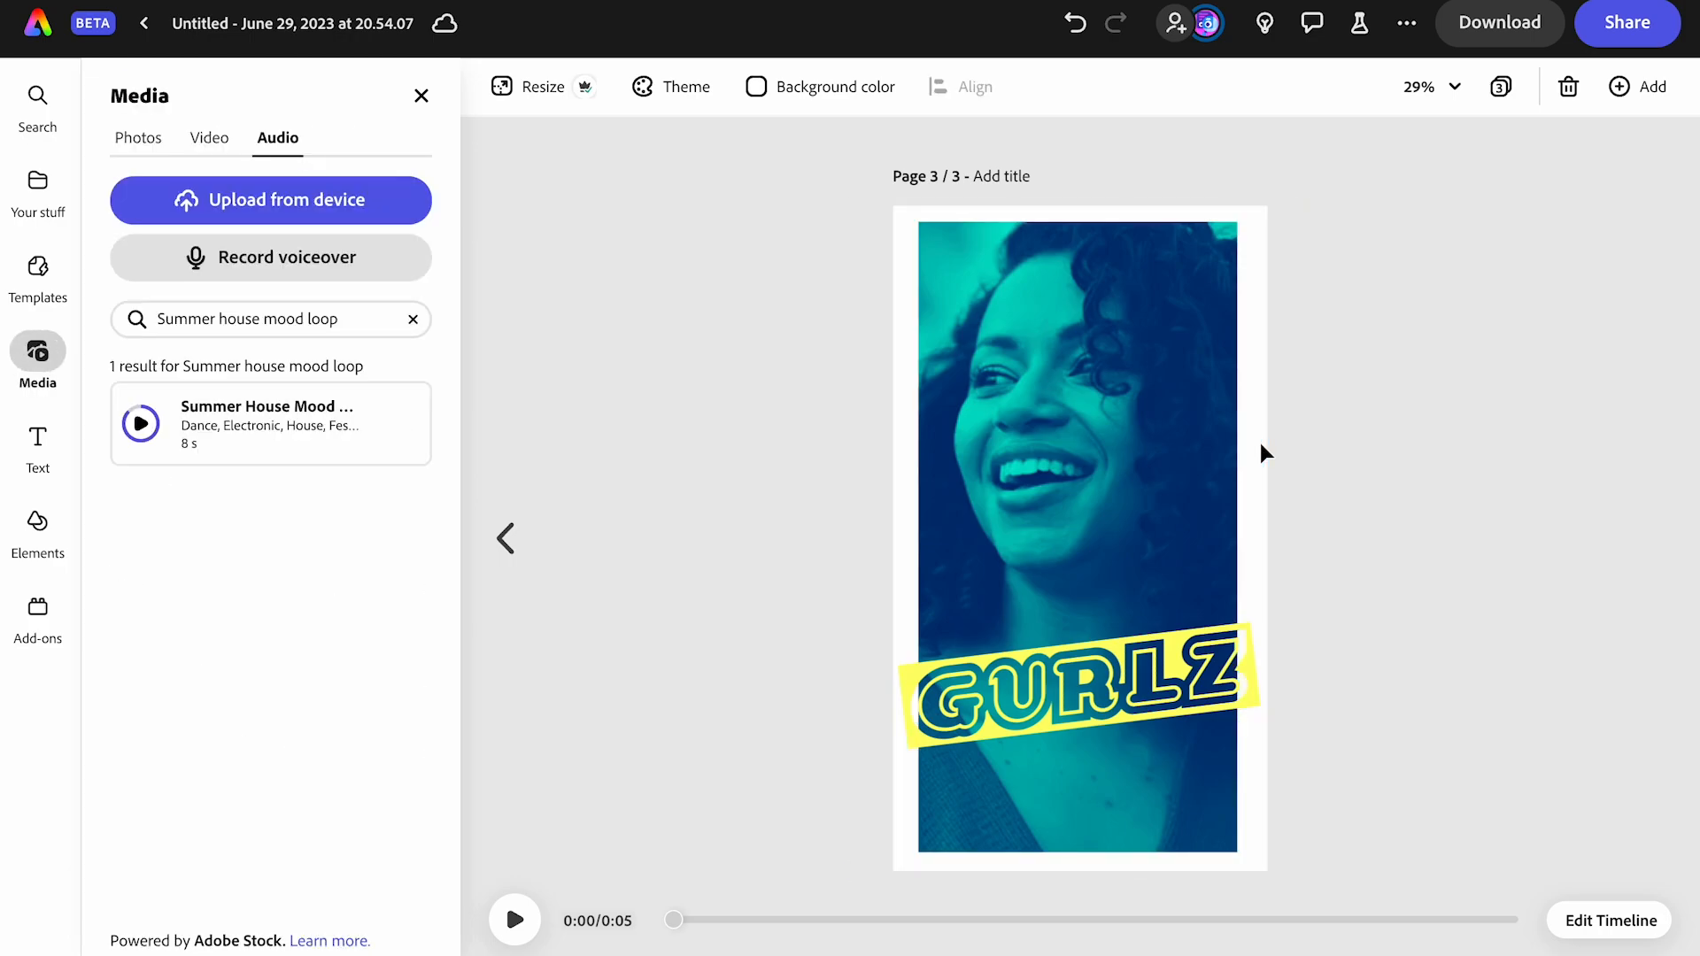
# Enlarge the woman's video on page 3 from its corners until it covers the whole page
pyautogui.click(1140, 382)
pyautogui.moveTo(909, 217); pyautogui.dragTo(899, 211)
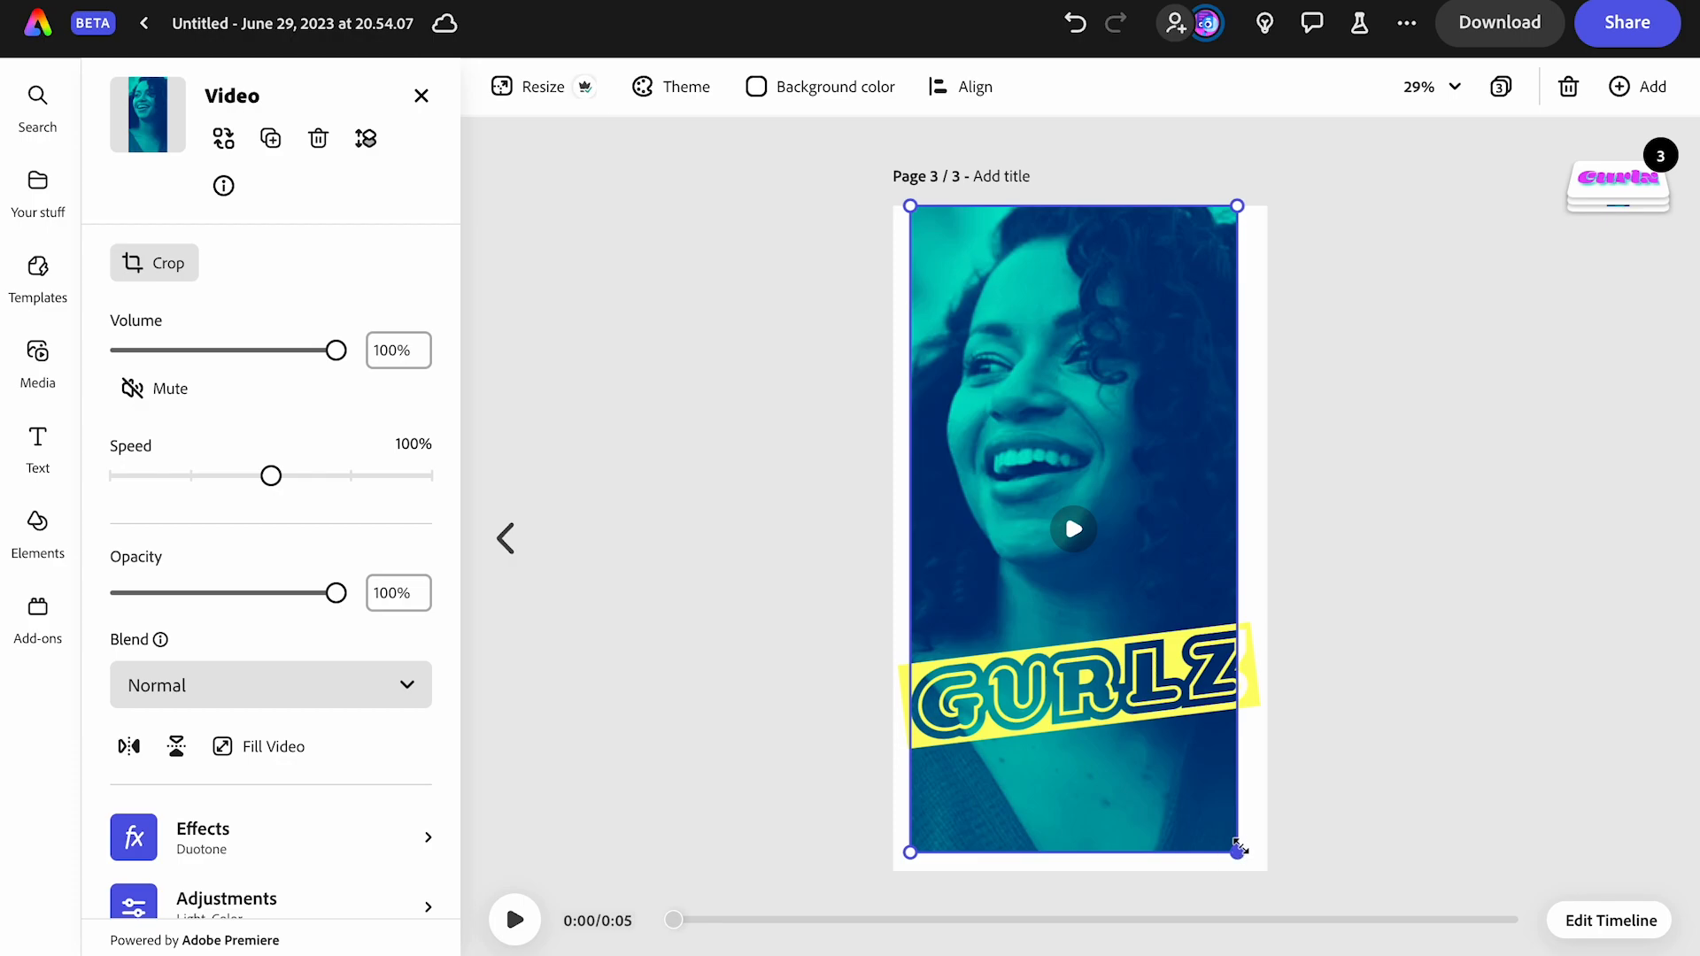
pyautogui.moveTo(1238, 852); pyautogui.dragTo(1313, 903)
pyautogui.moveTo(910, 206); pyautogui.dragTo(891, 174)
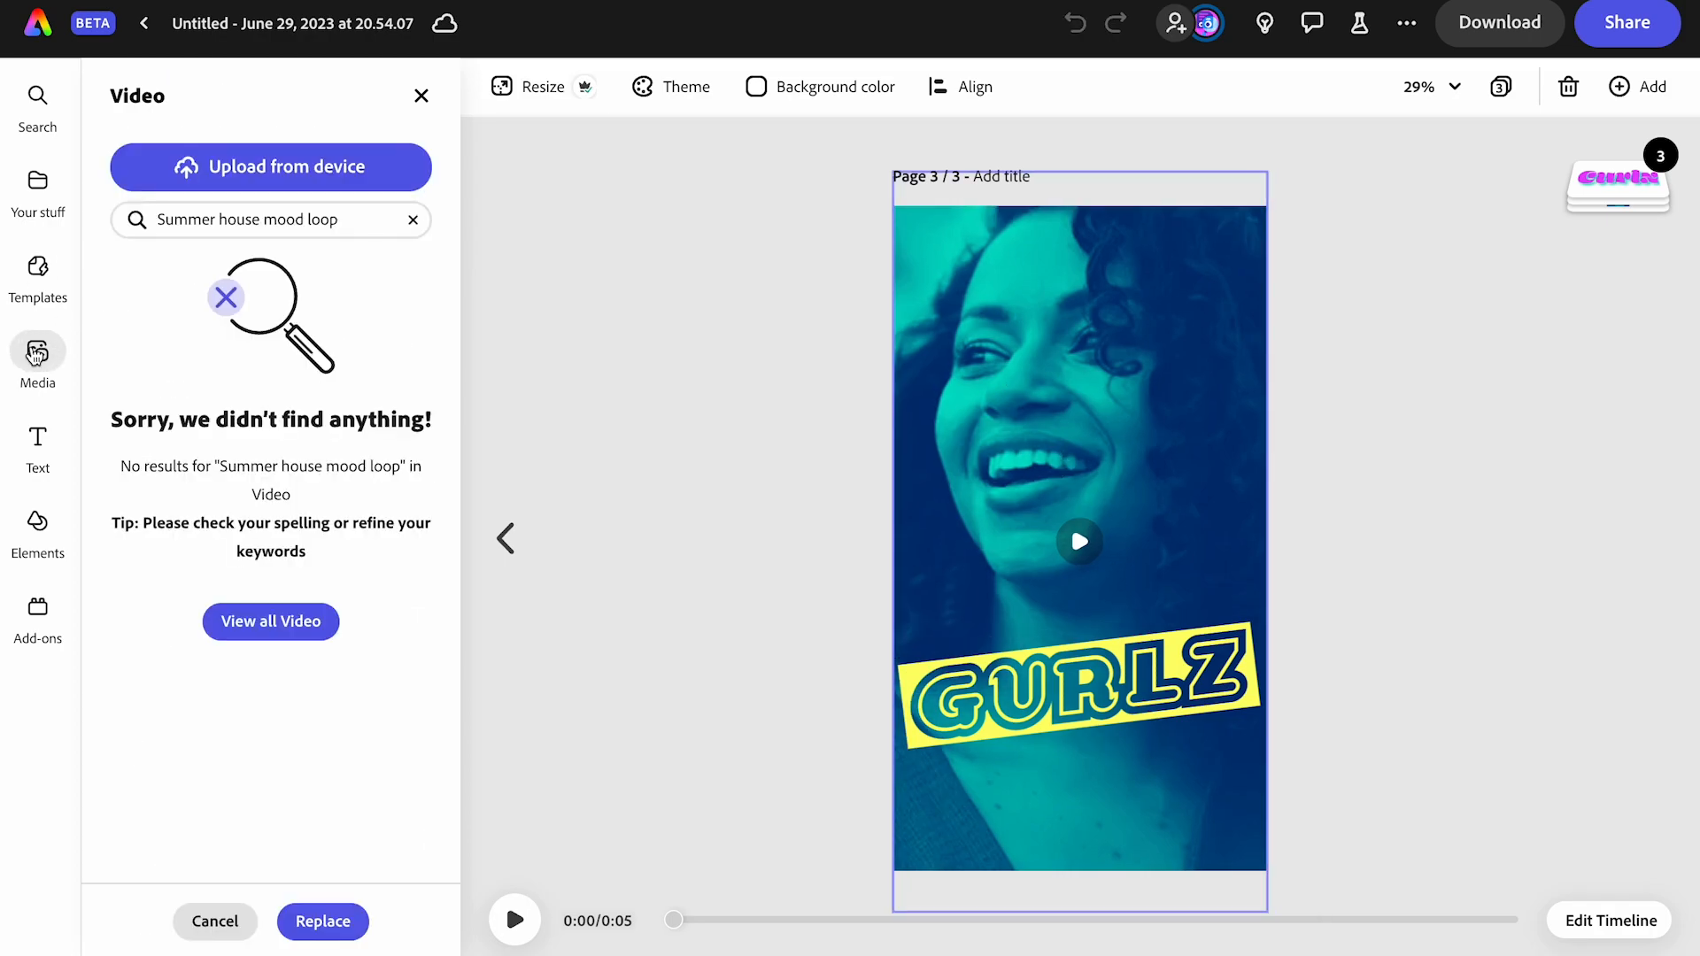
# Replace the woman's video on page 3 with the 43-second stock clip found by searching for "sparkling lip gloss"
pyautogui.click(35, 354)
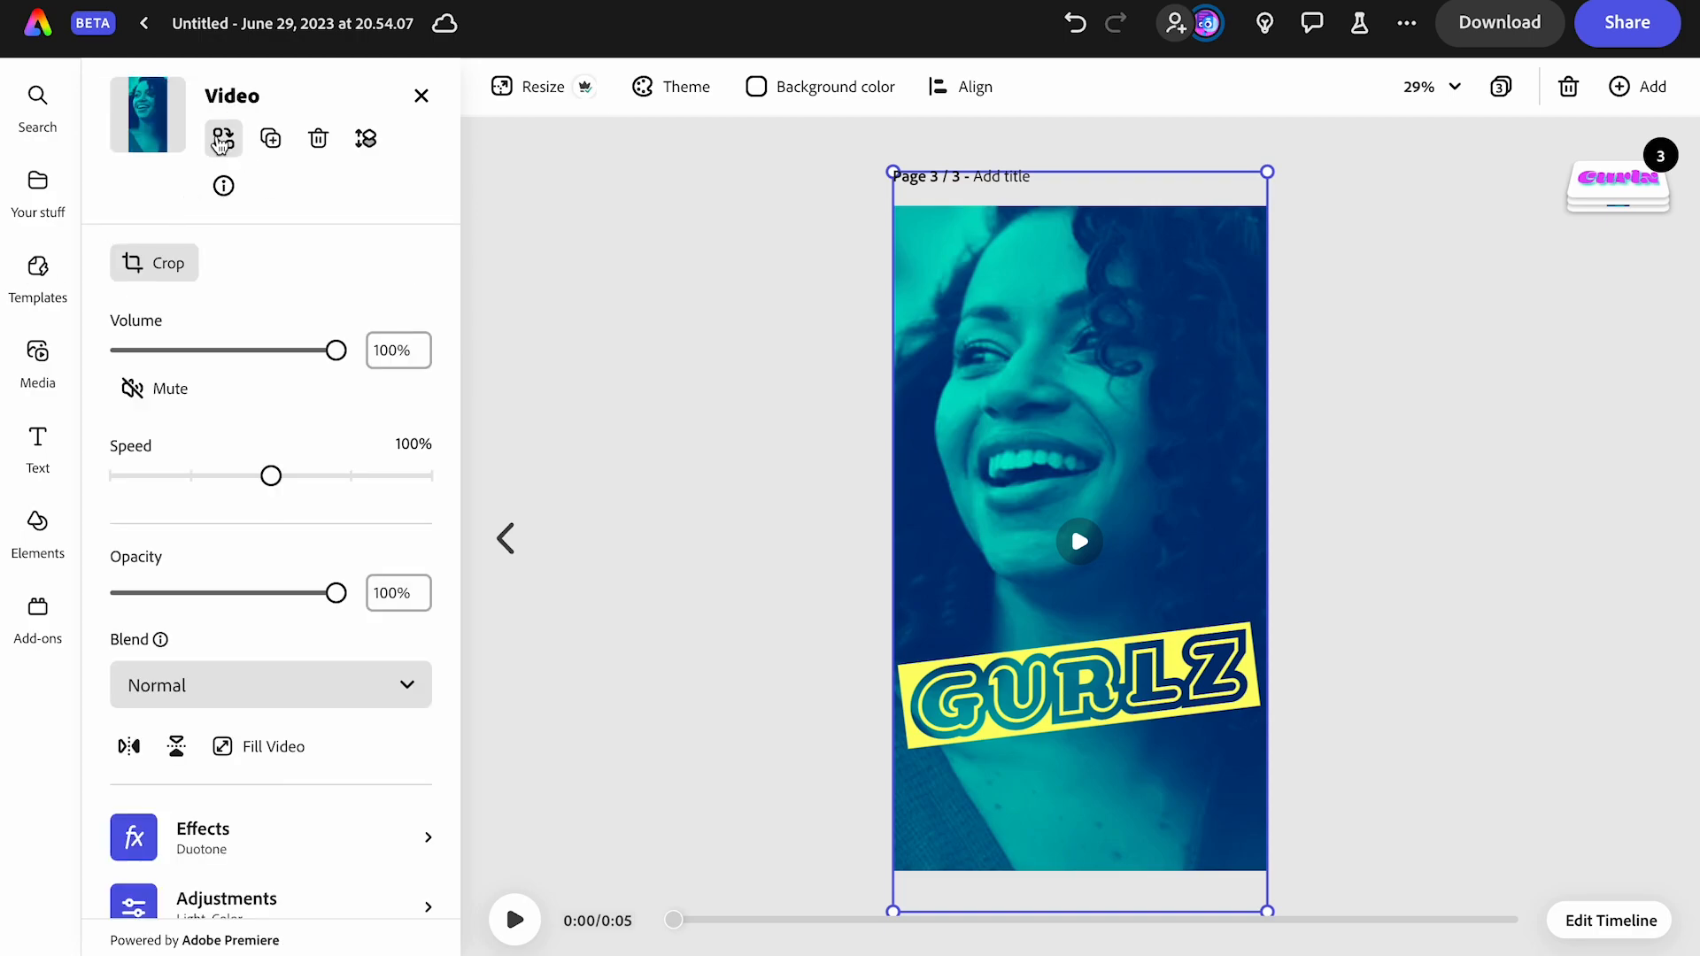
pyautogui.click(219, 138)
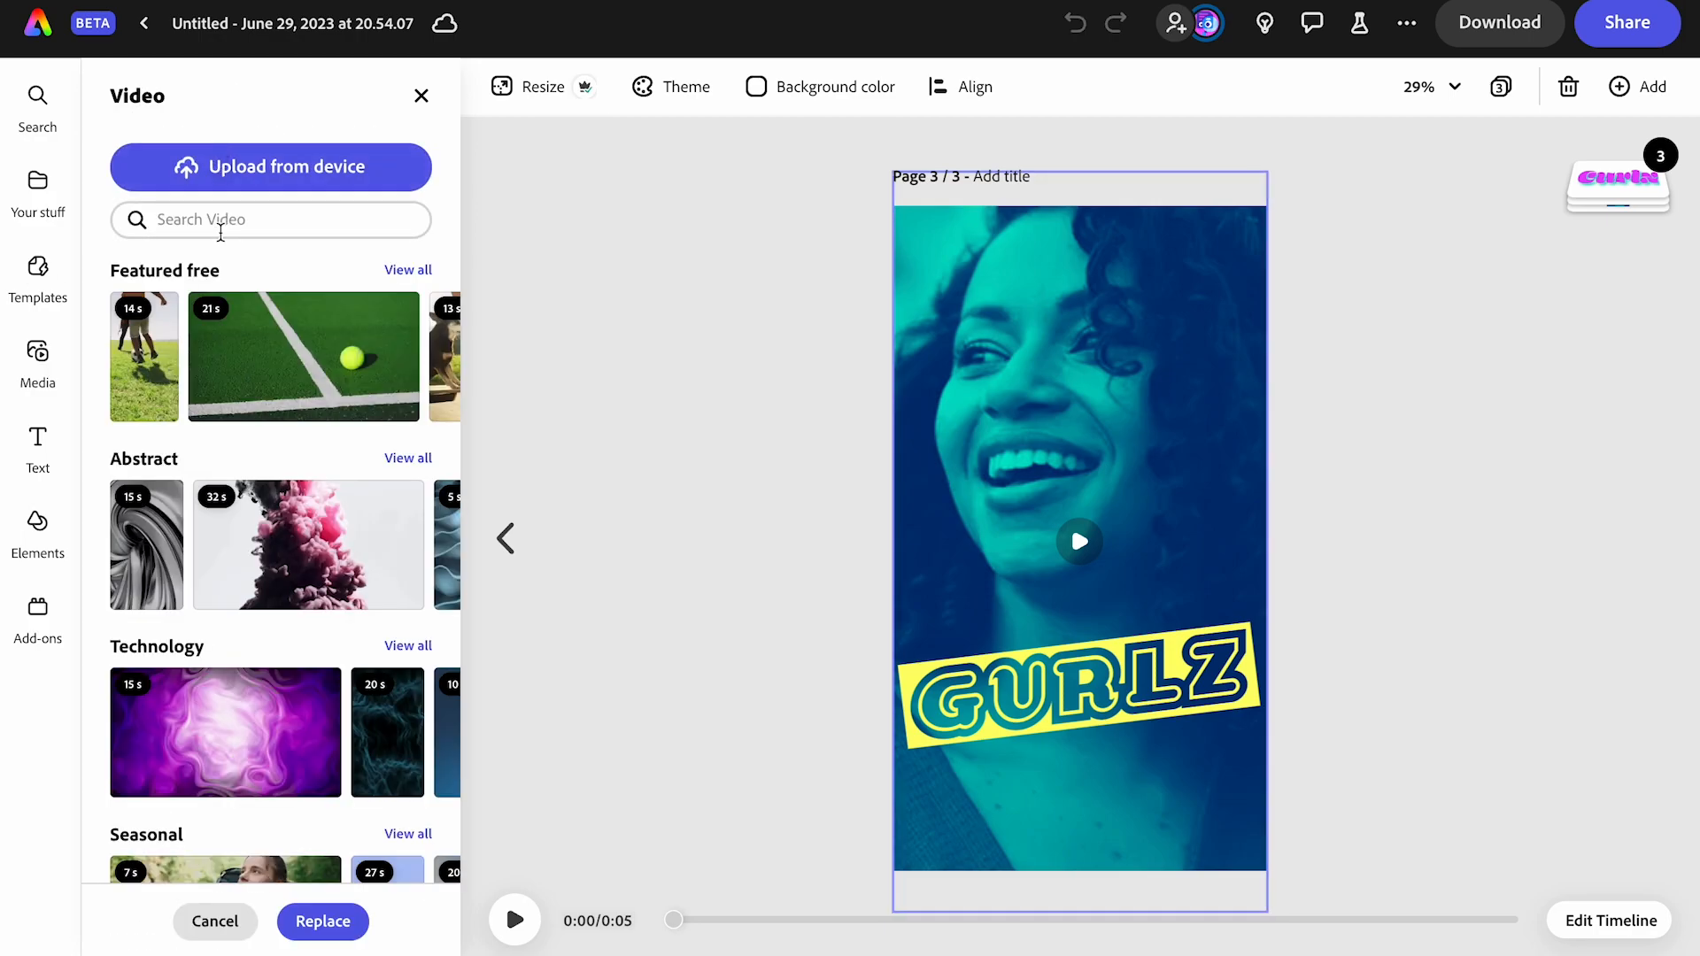
pyautogui.click(221, 232)
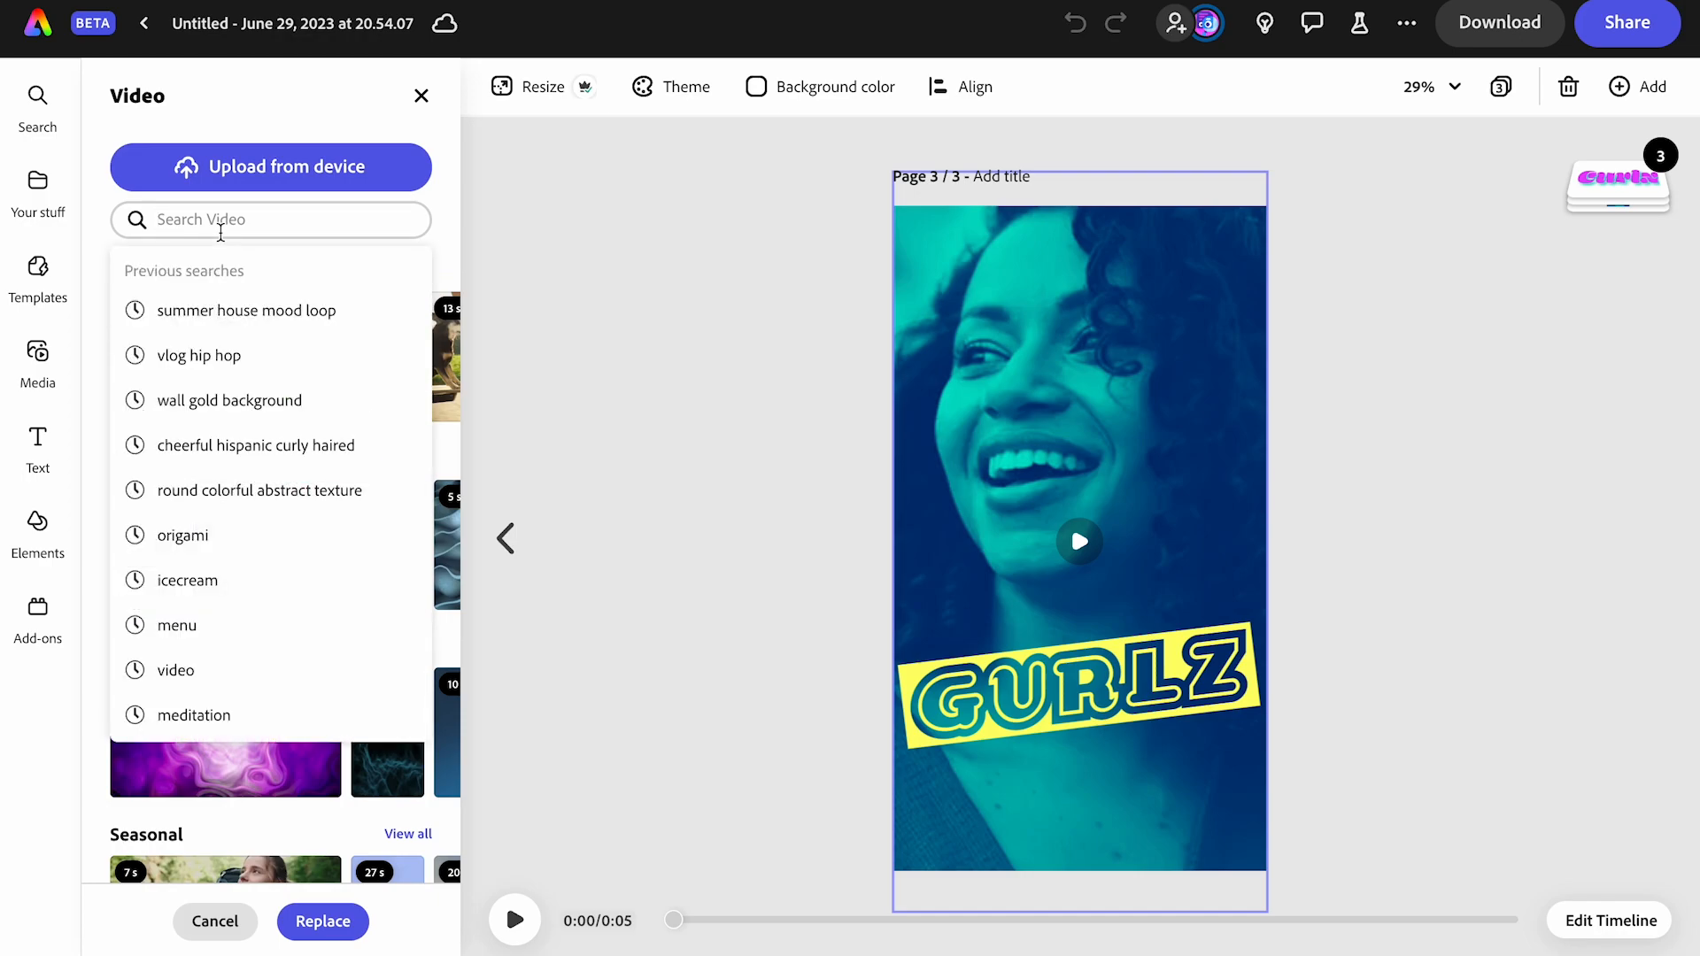
pyautogui.write('sparkling')
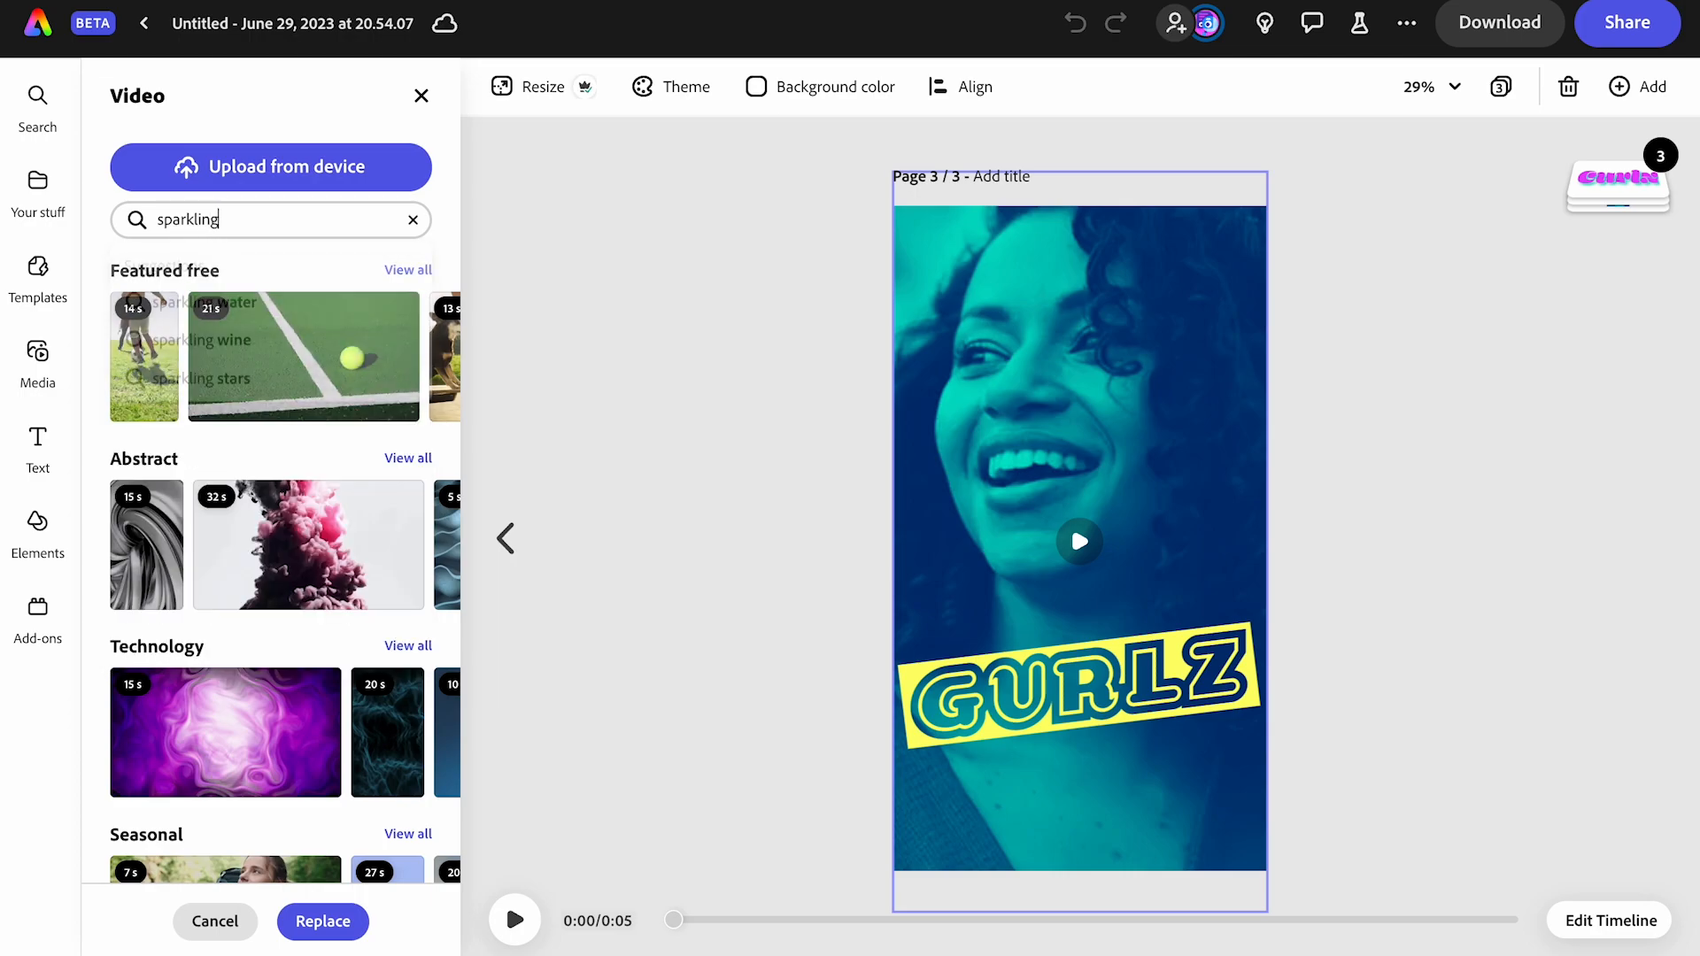
pyautogui.write('b')
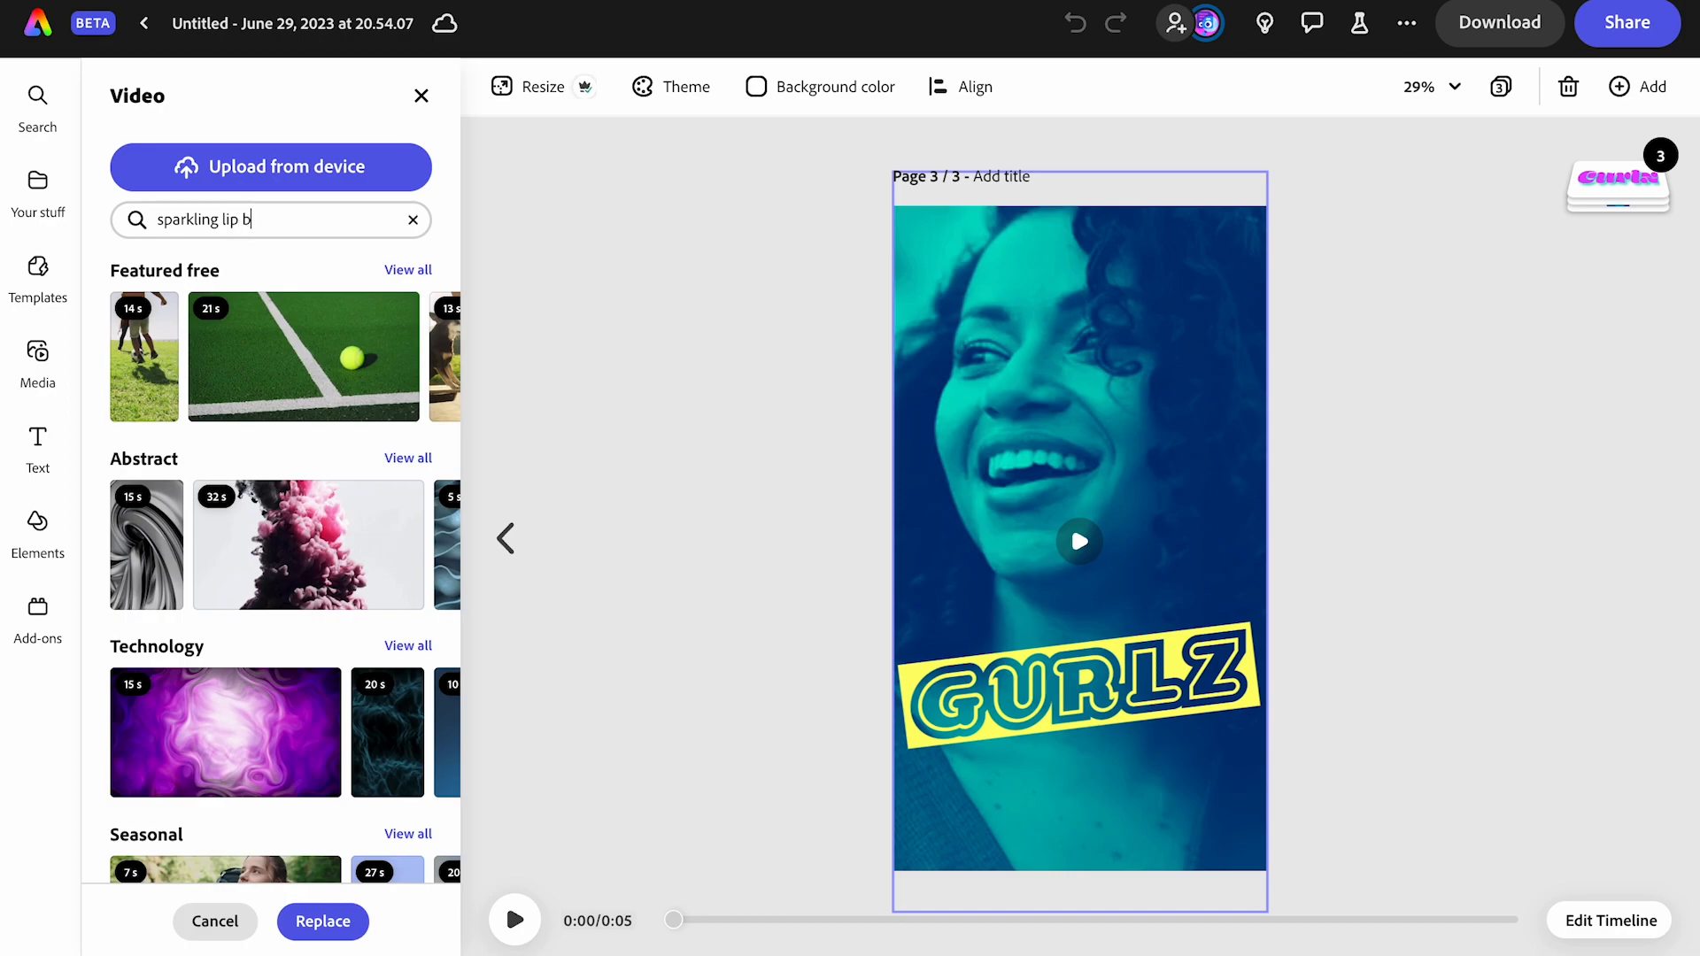
pyautogui.press('BackSpace')
pyautogui.write('gloss')
pyautogui.press('Return')
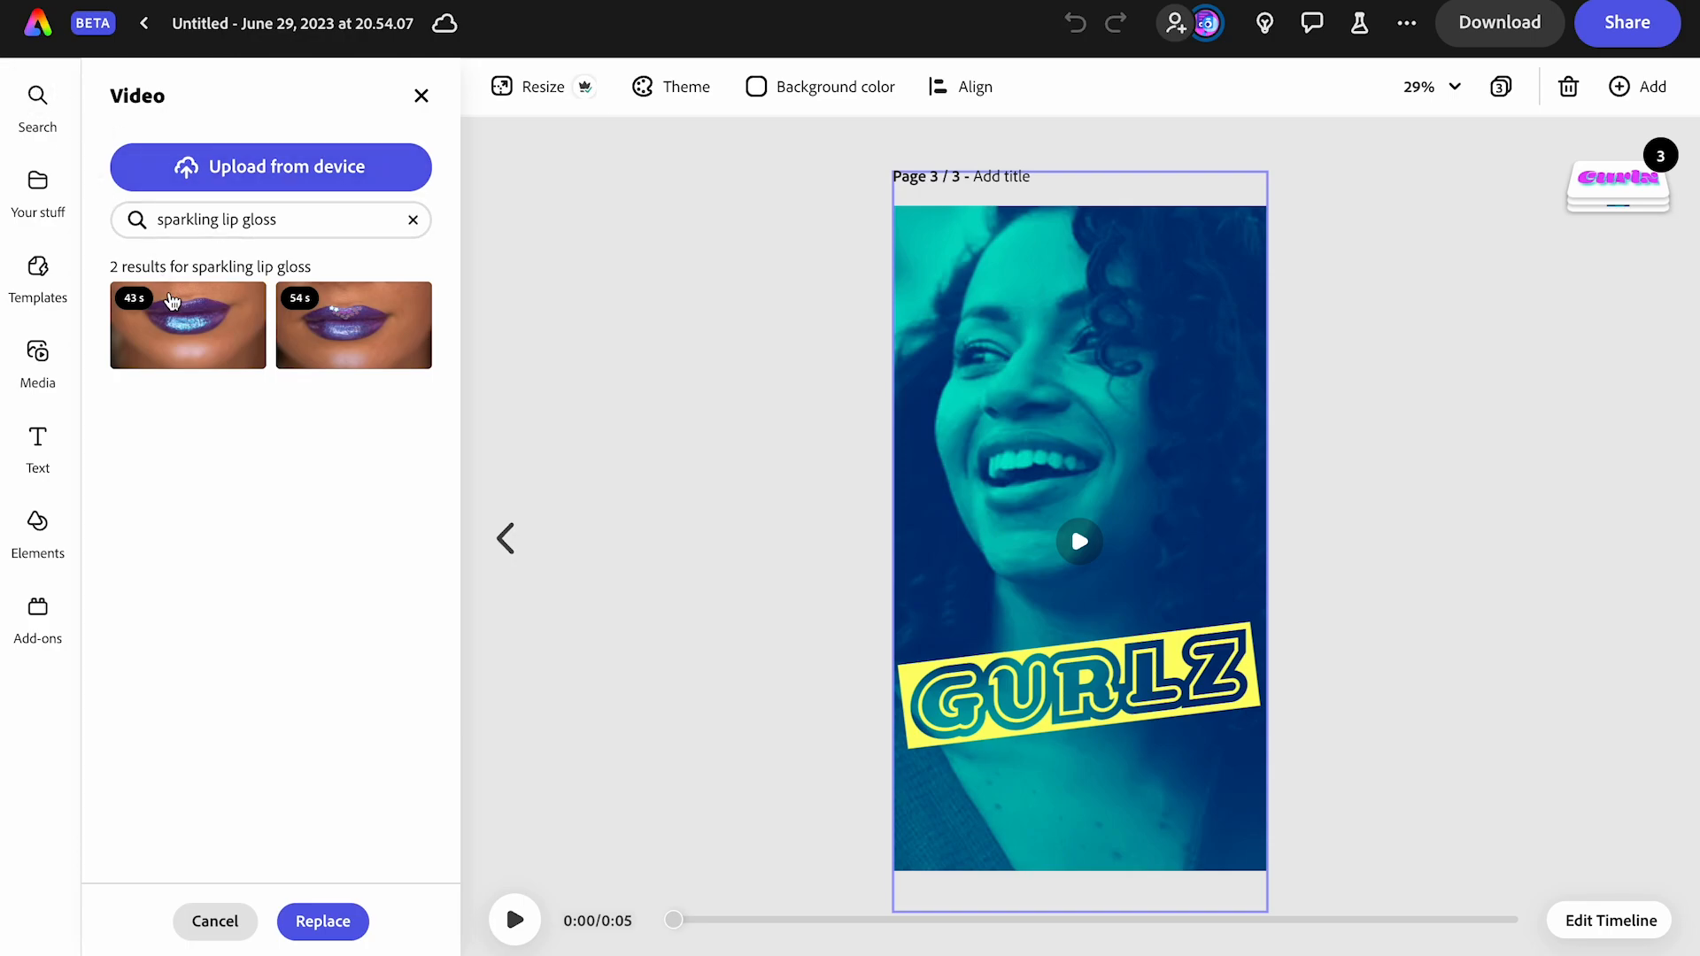
pyautogui.click(182, 310)
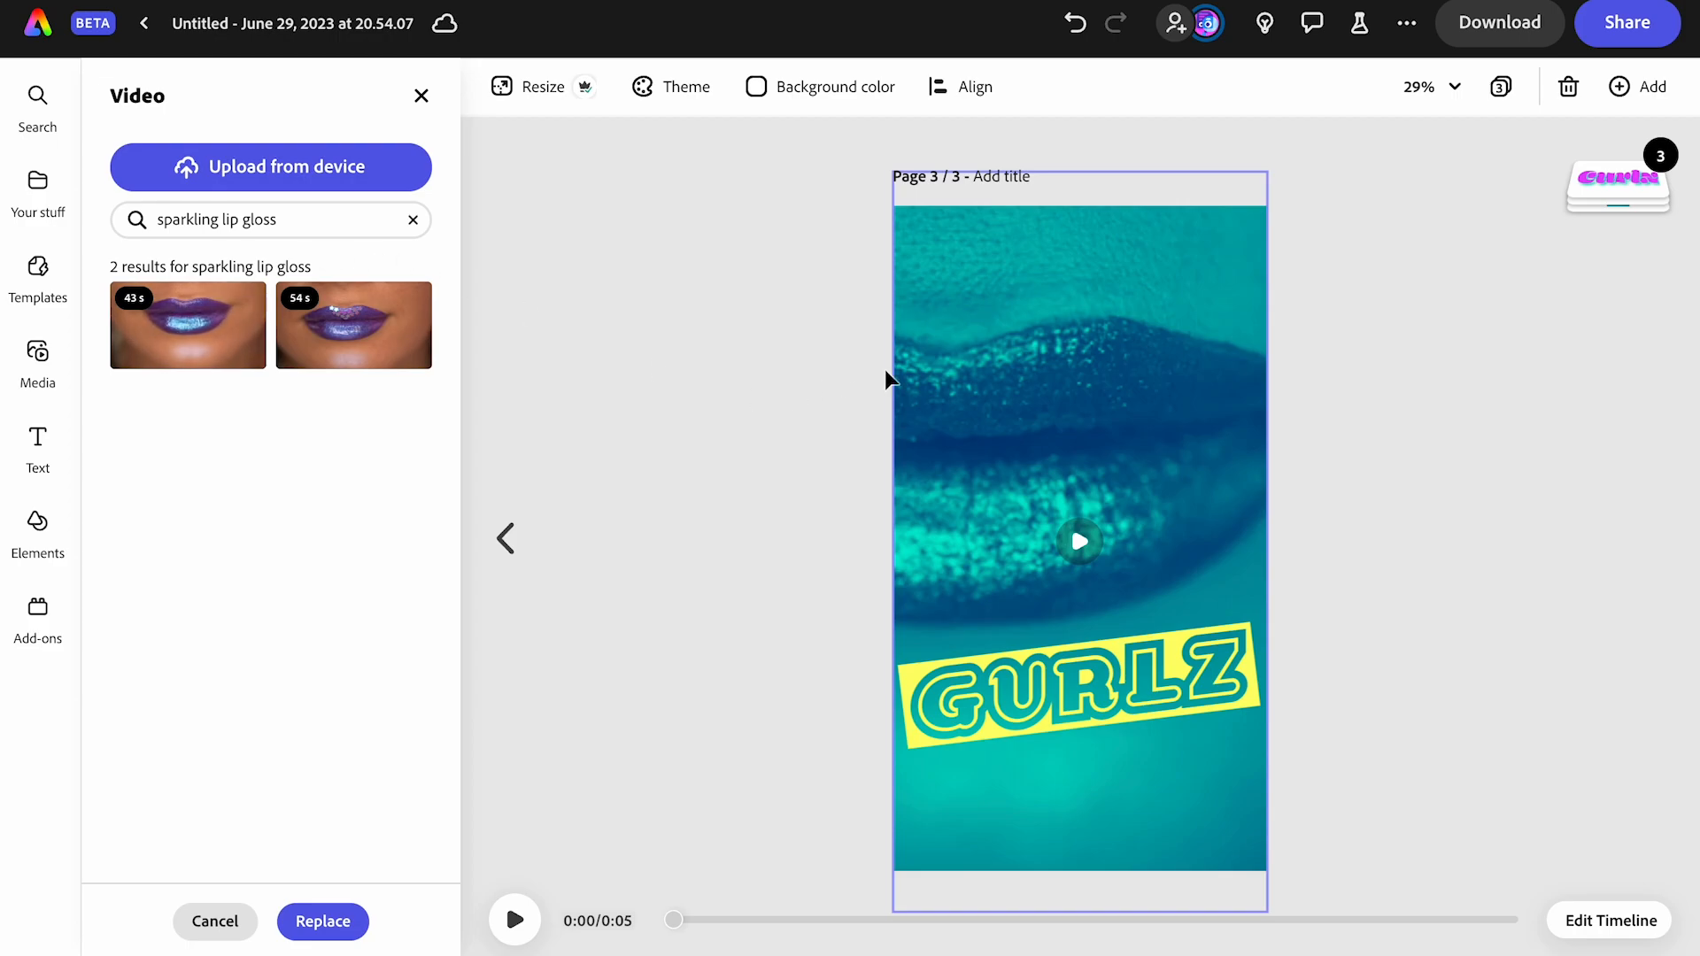
# Shift the lips footage down inside its crop frame, shrinking it slightly and tilting it counter-clockwise
pyautogui.click(933, 374)
pyautogui.doubleClick(932, 369)
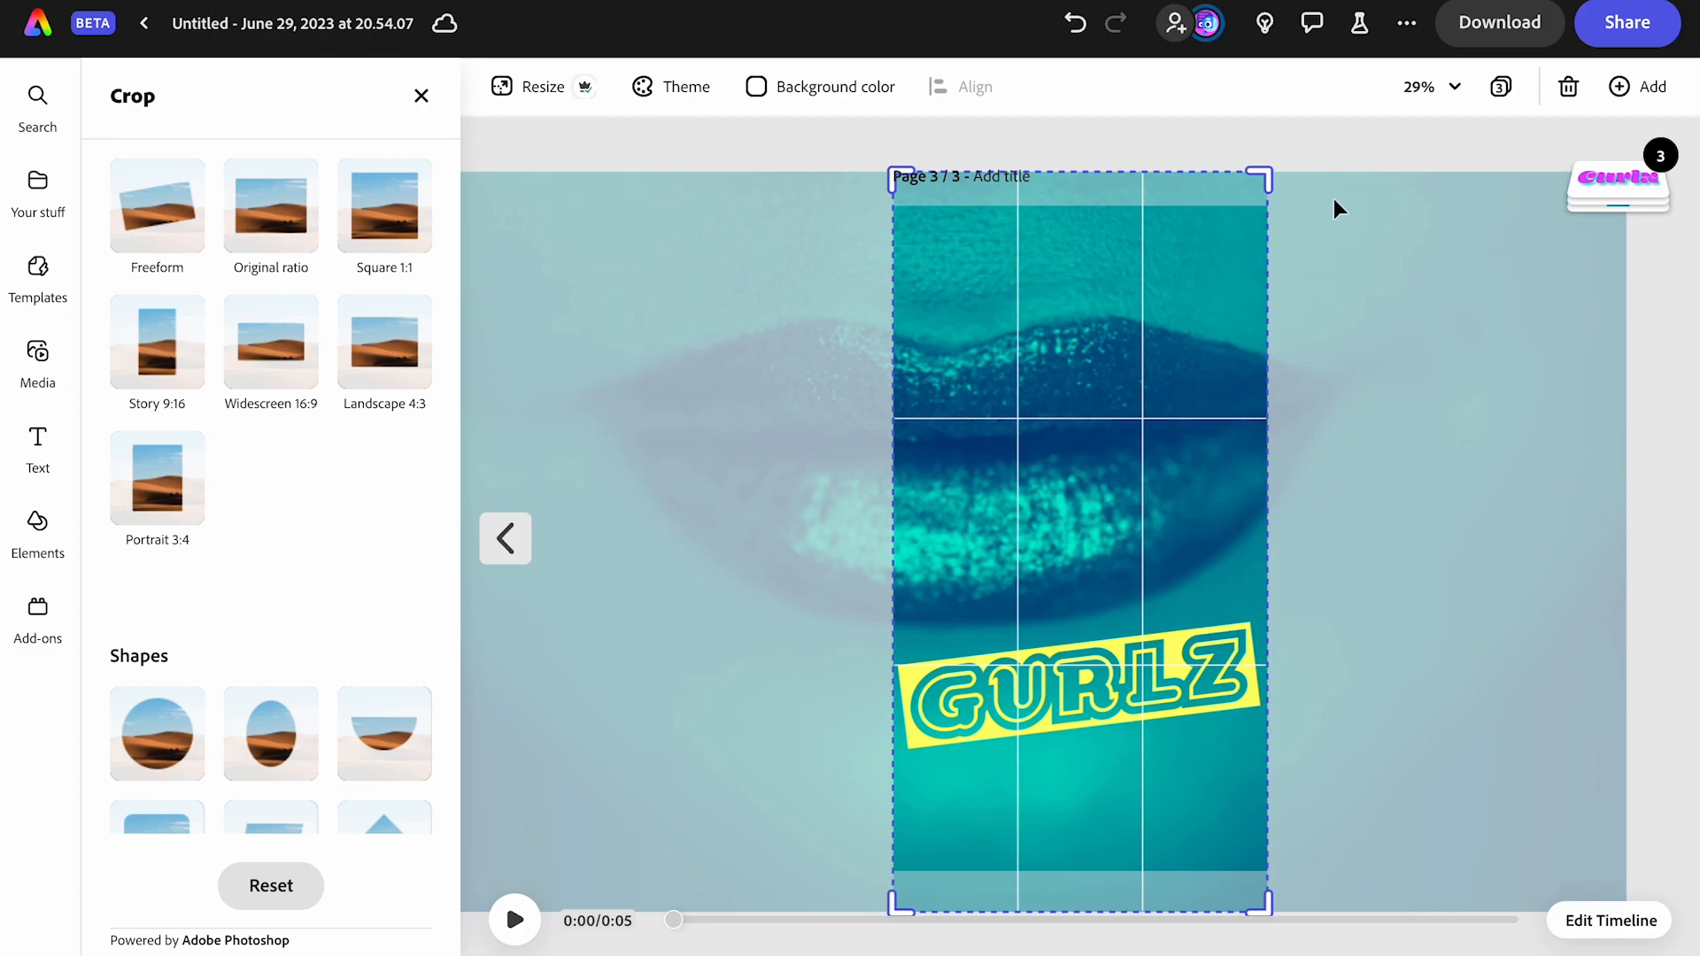
pyautogui.press('super+minus')
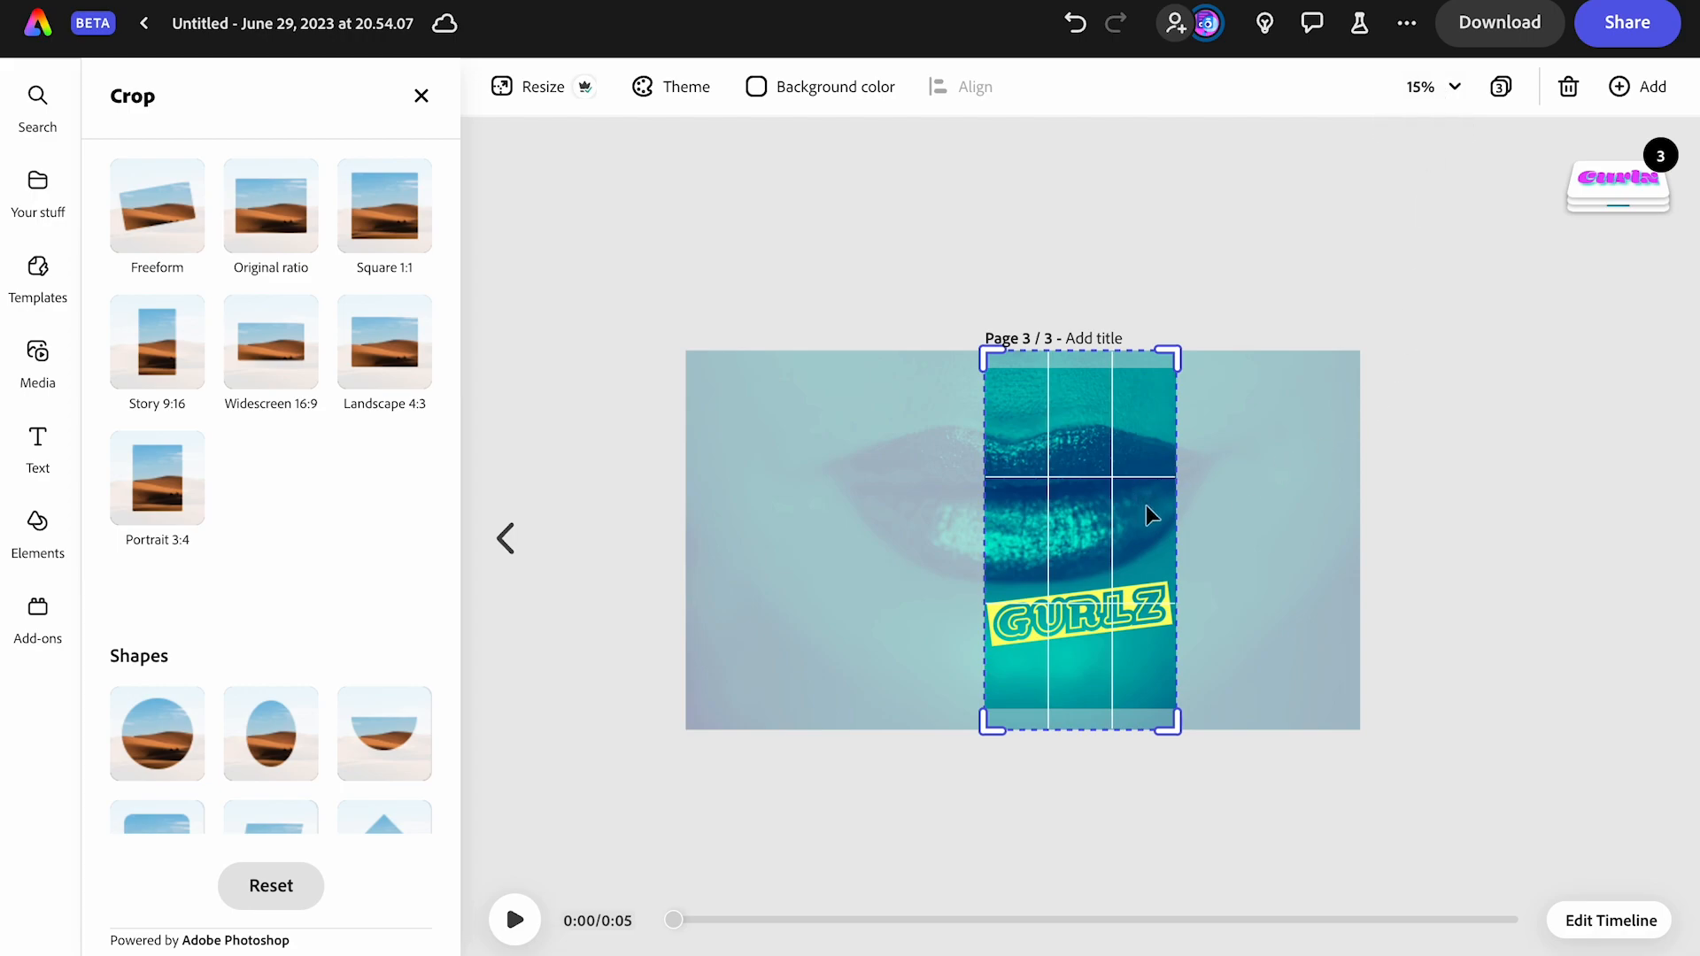
pyautogui.moveTo(1146, 507); pyautogui.dragTo(1183, 573)
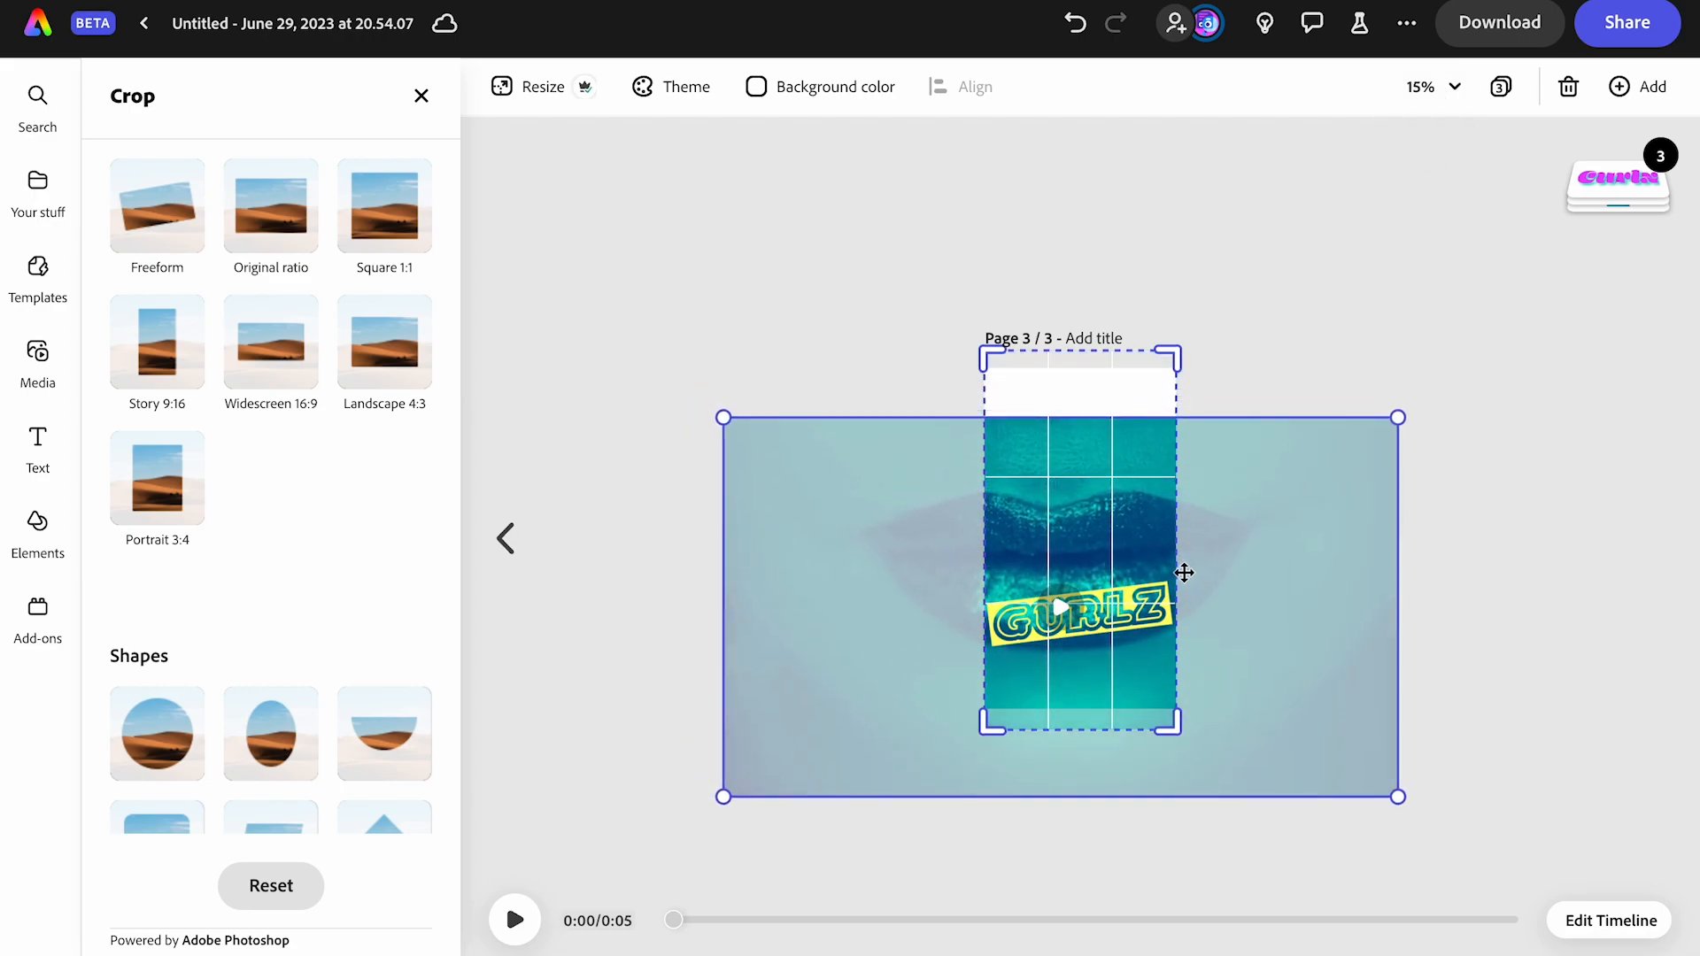
pyautogui.moveTo(1414, 400); pyautogui.dragTo(1292, 426)
pyautogui.click(1263, 516)
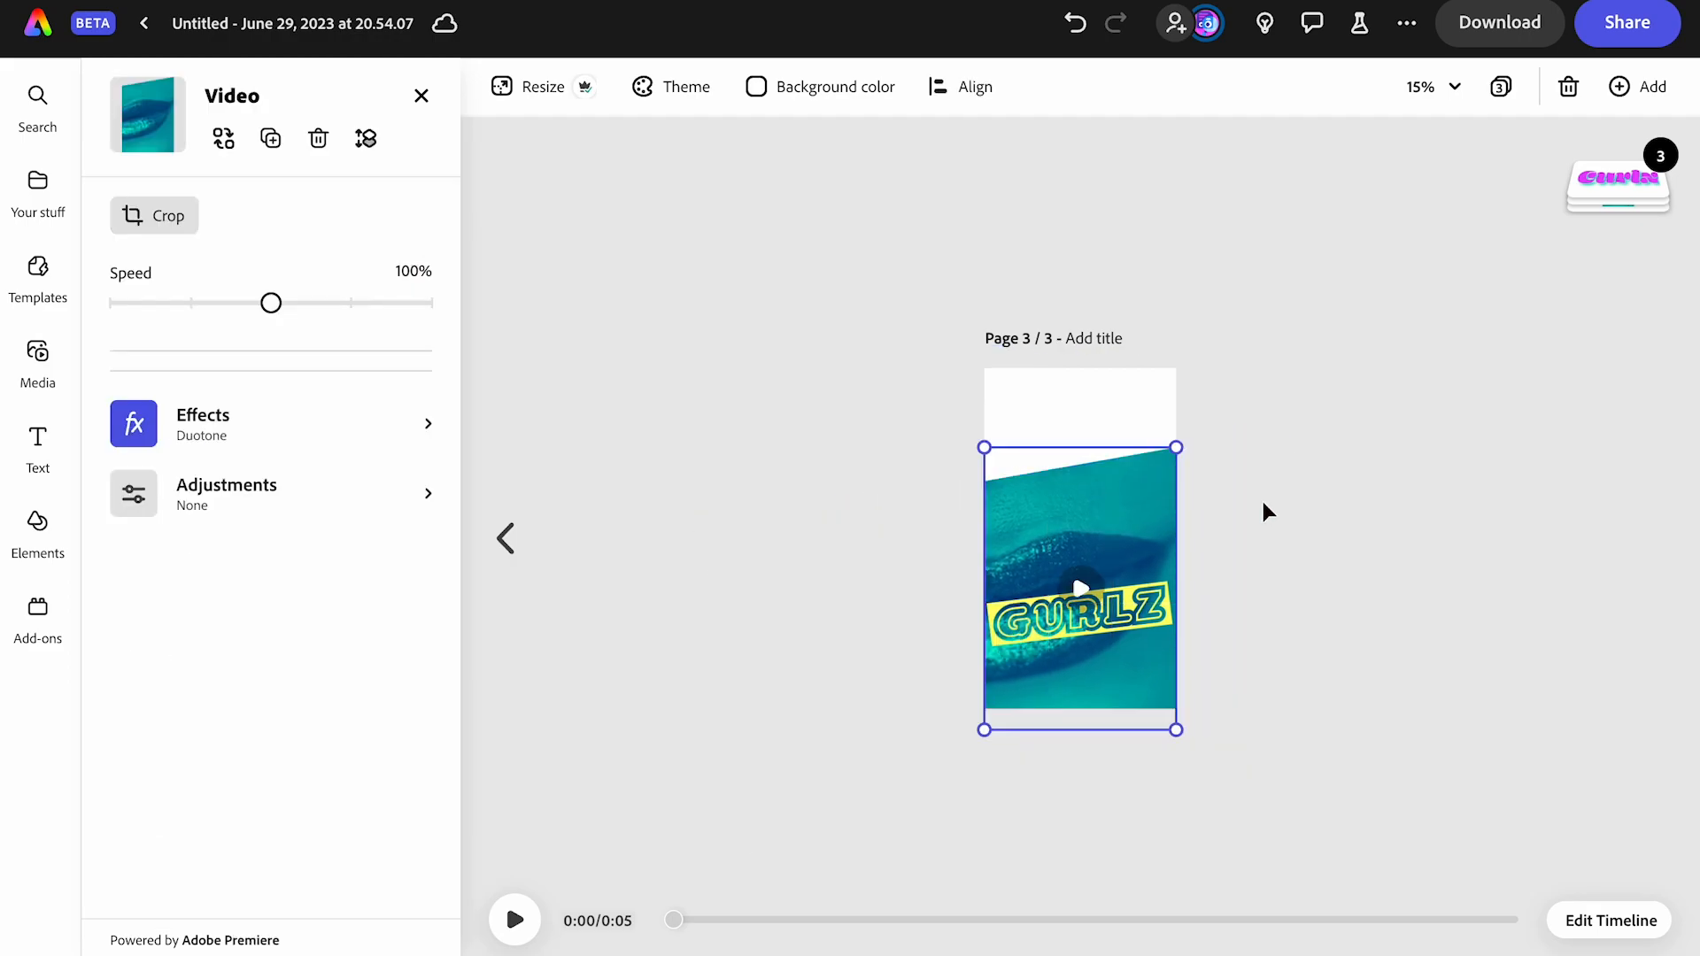
pyautogui.click(1260, 492)
# Nudge the tilted lips footage slightly upward inside its crop frame
pyautogui.click(1135, 495)
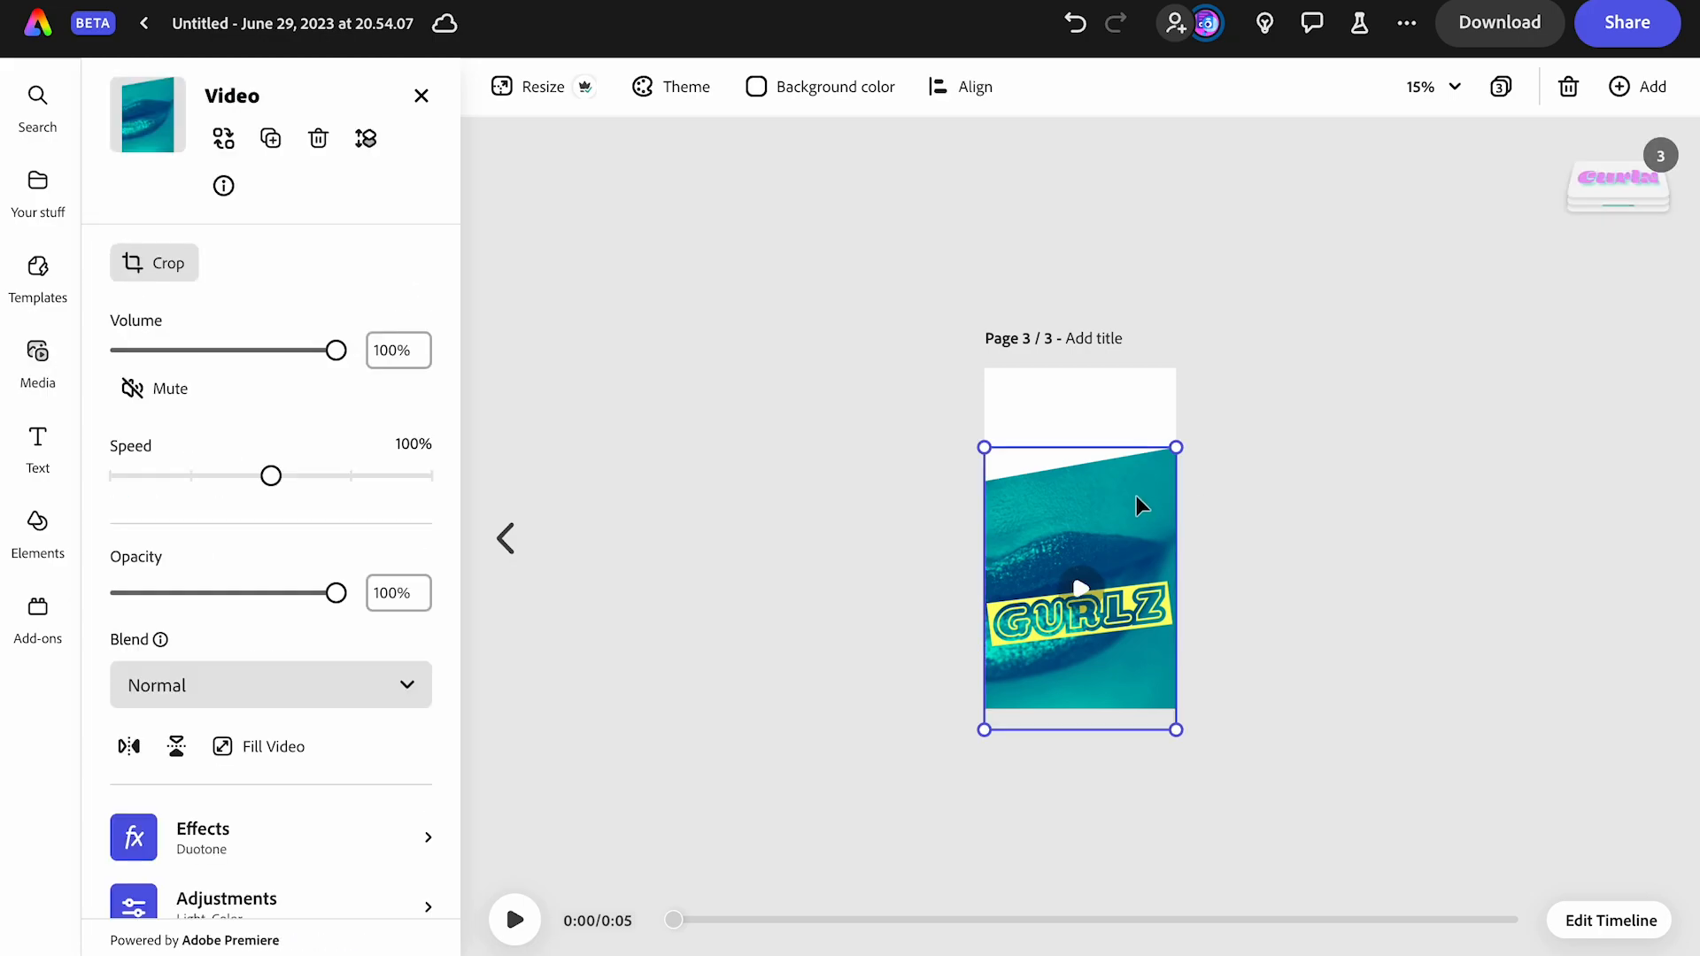
pyautogui.doubleClick(1135, 496)
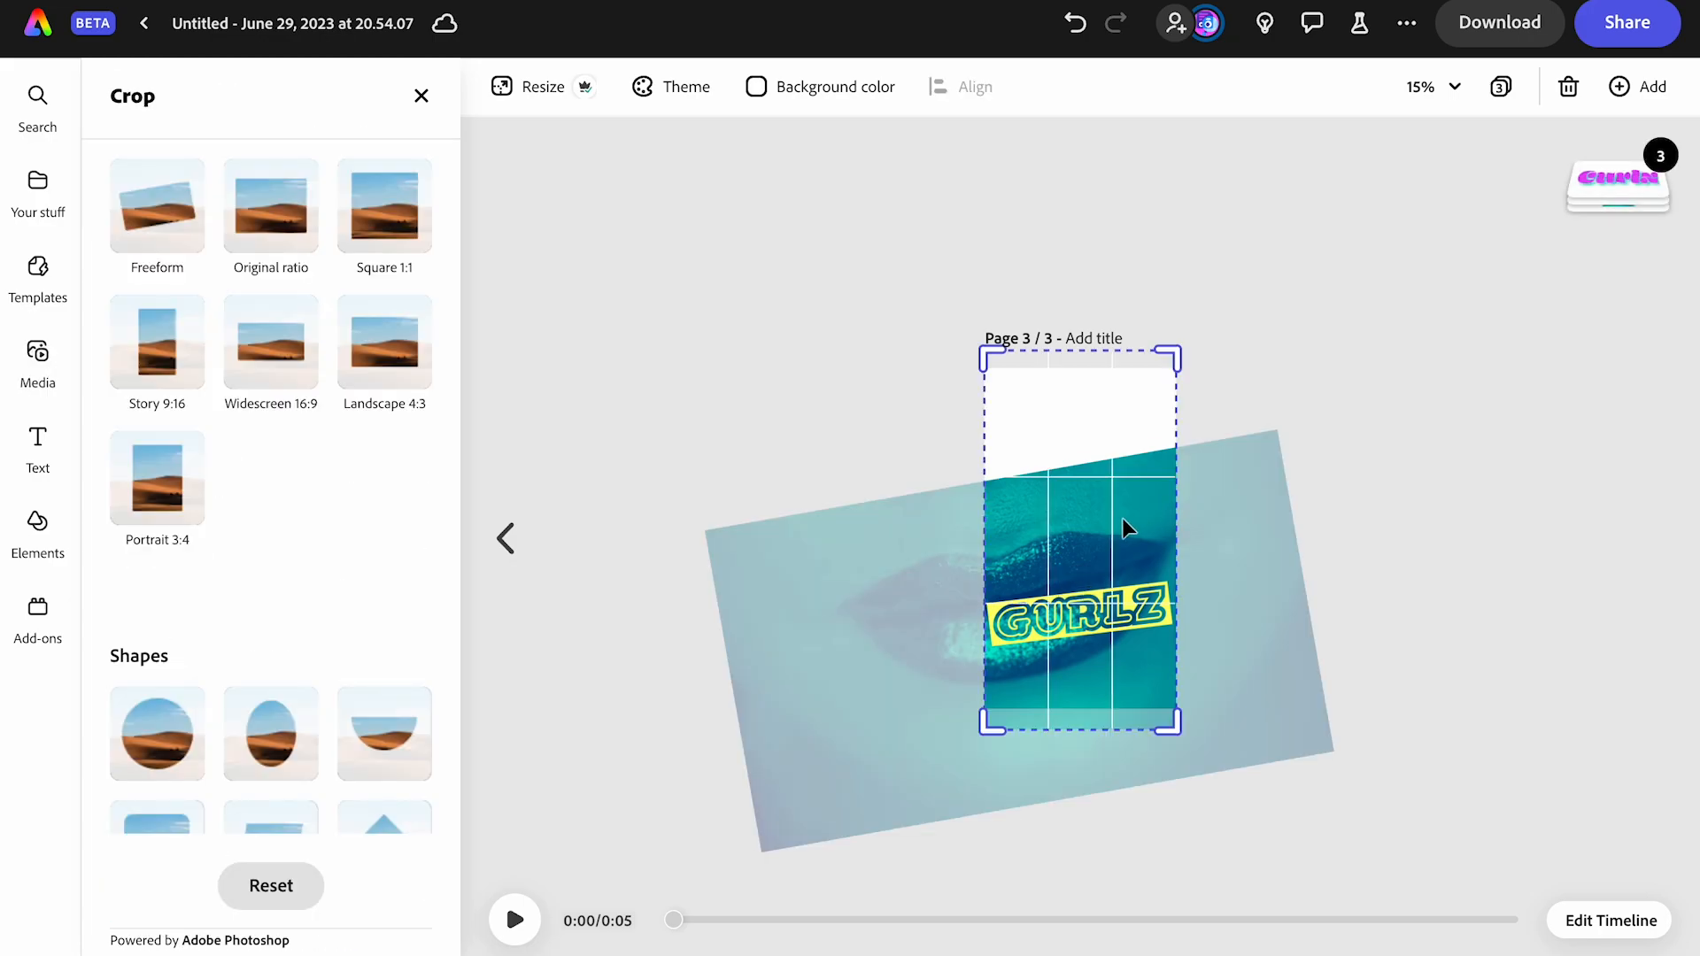
pyautogui.moveTo(1123, 518); pyautogui.dragTo(1122, 493)
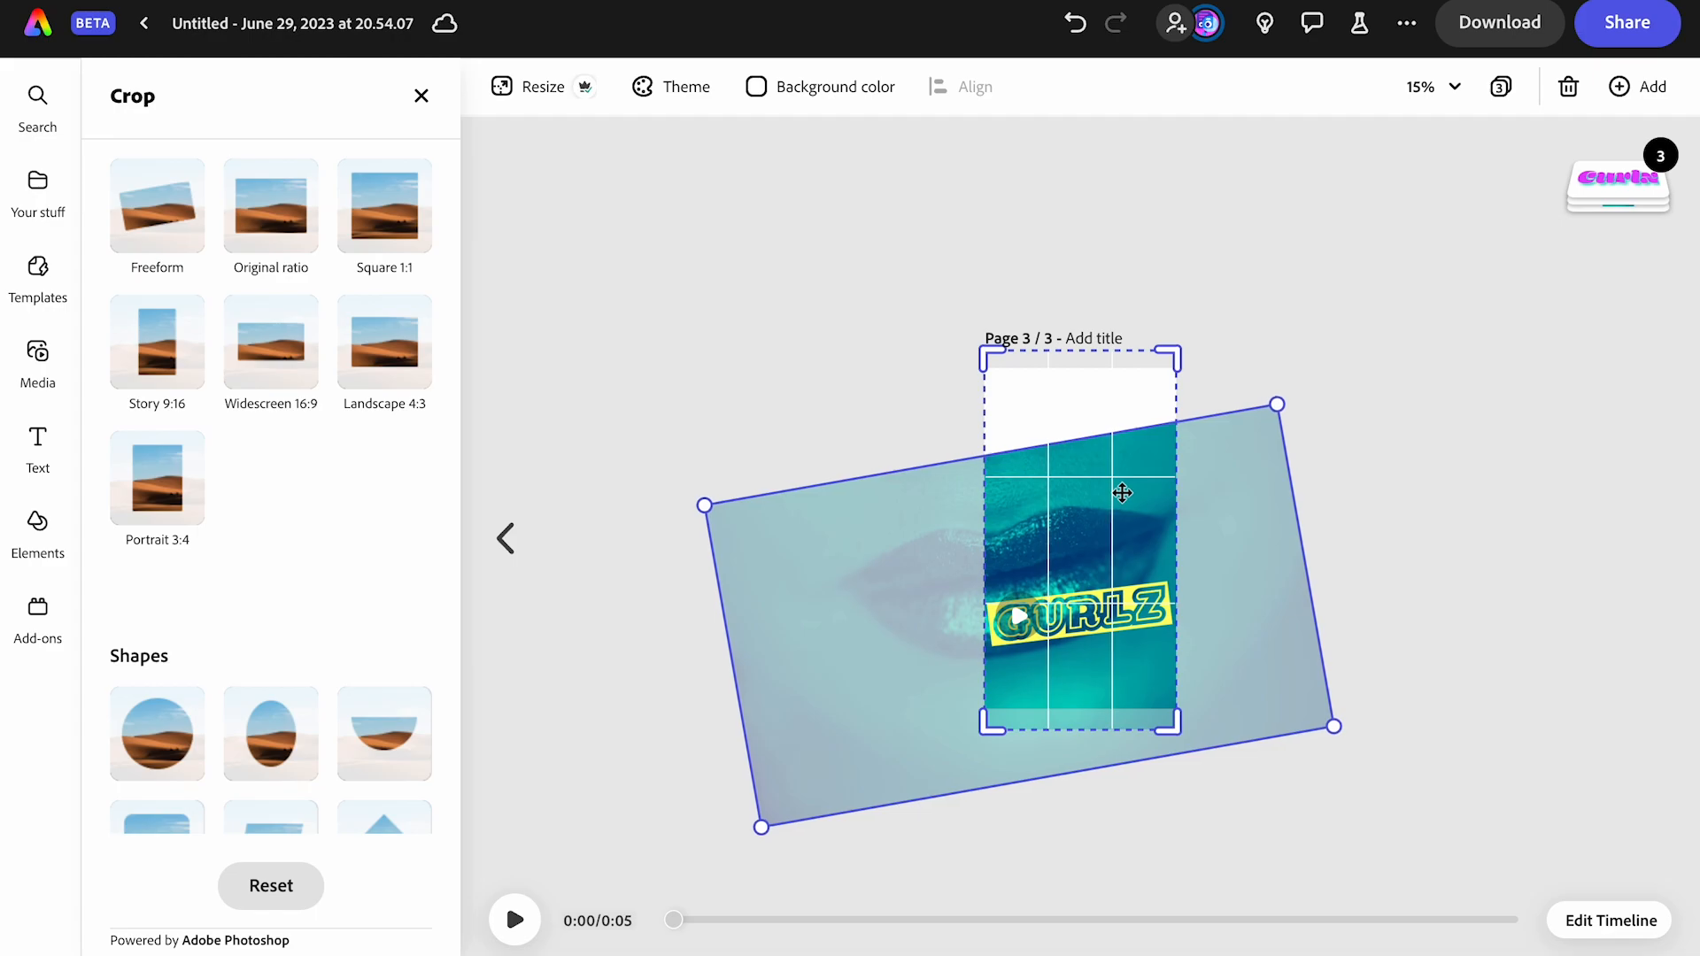
pyautogui.click(1245, 350)
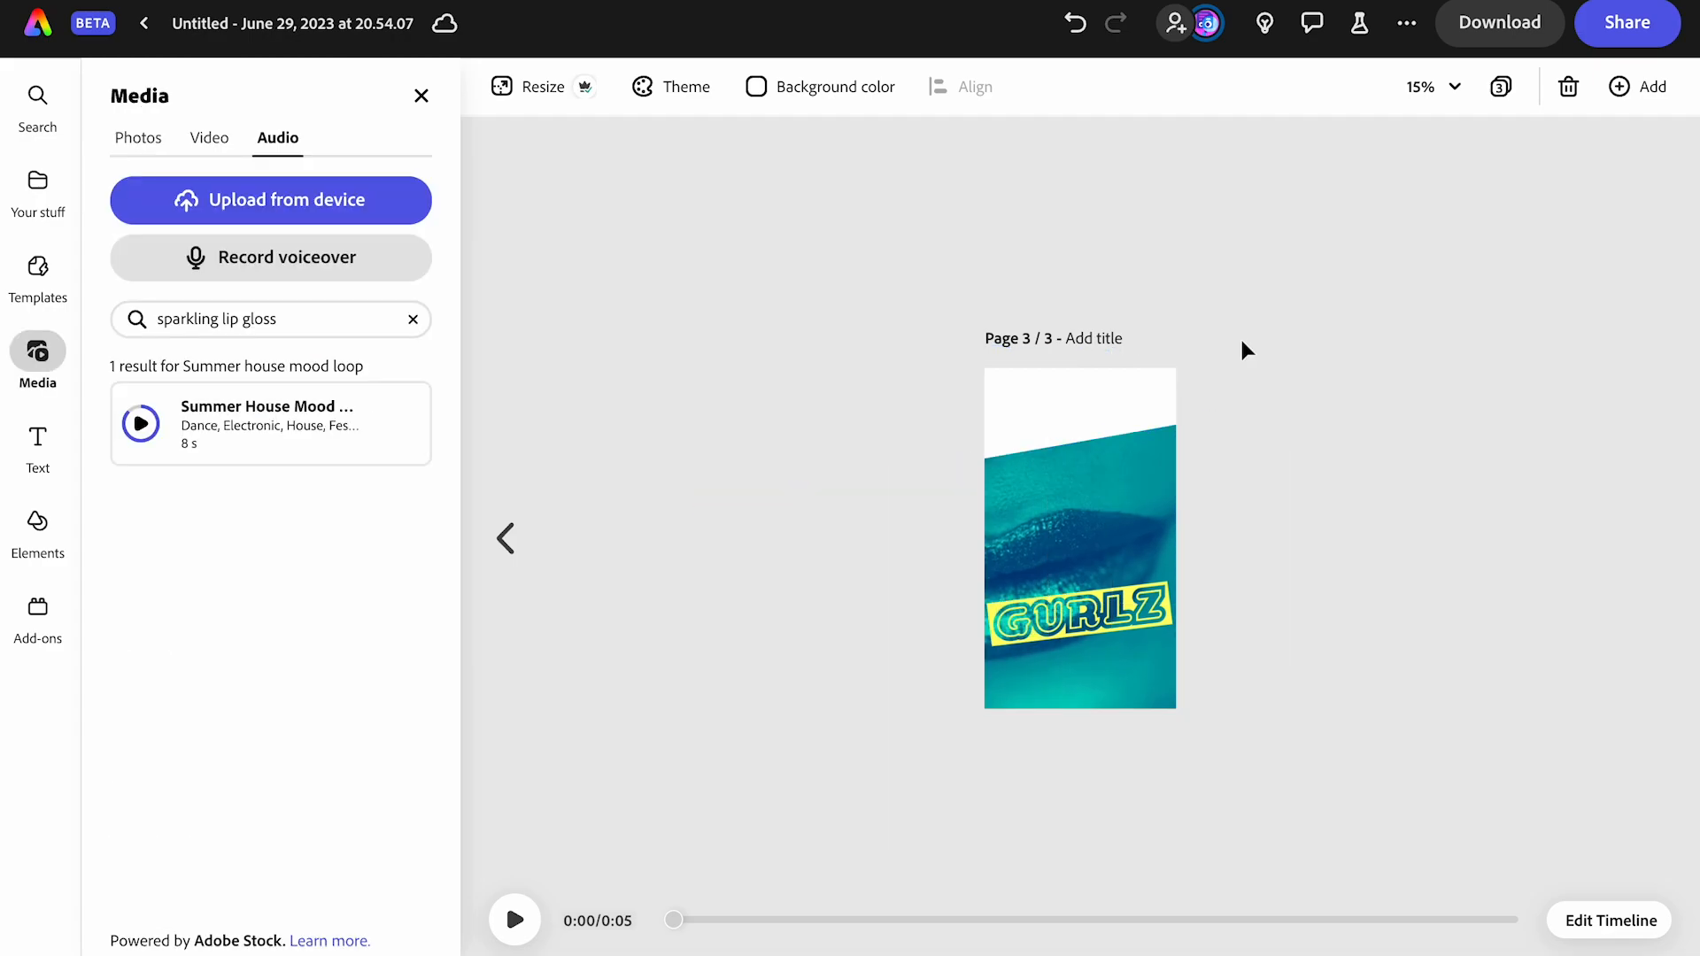
# Move the GURLZ title into the white area at the top of page 3 and place the Curlz text just beneath it
pyautogui.click(1114, 620)
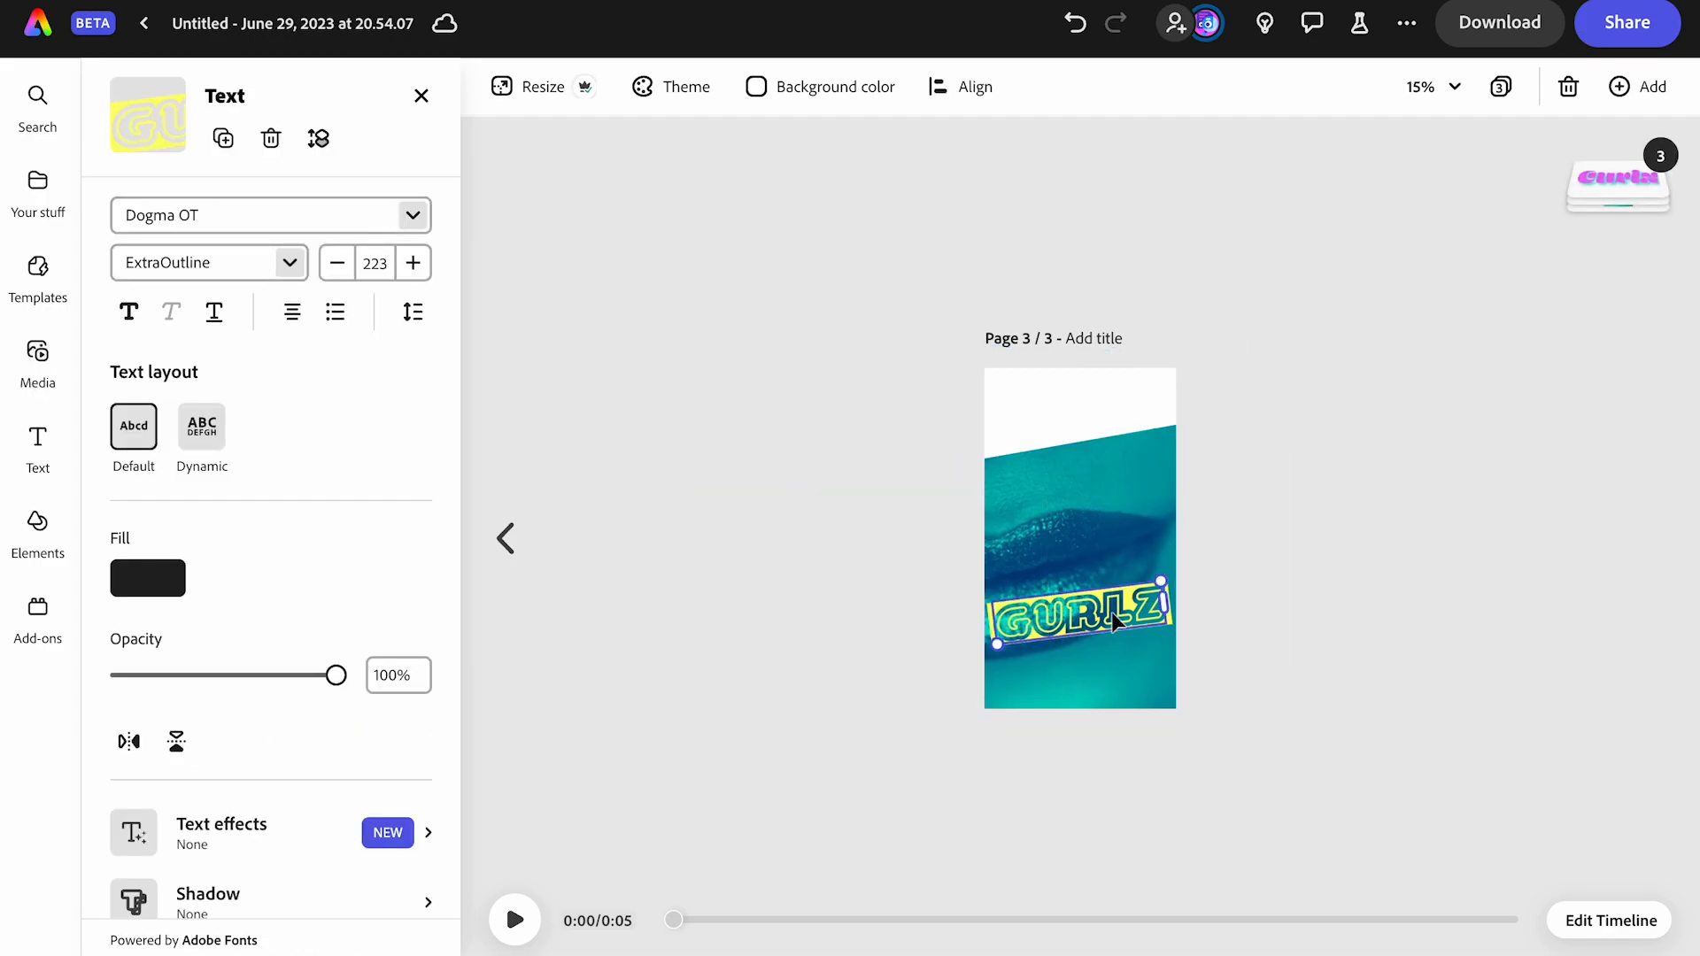
pyautogui.moveTo(1114, 620); pyautogui.dragTo(1115, 409)
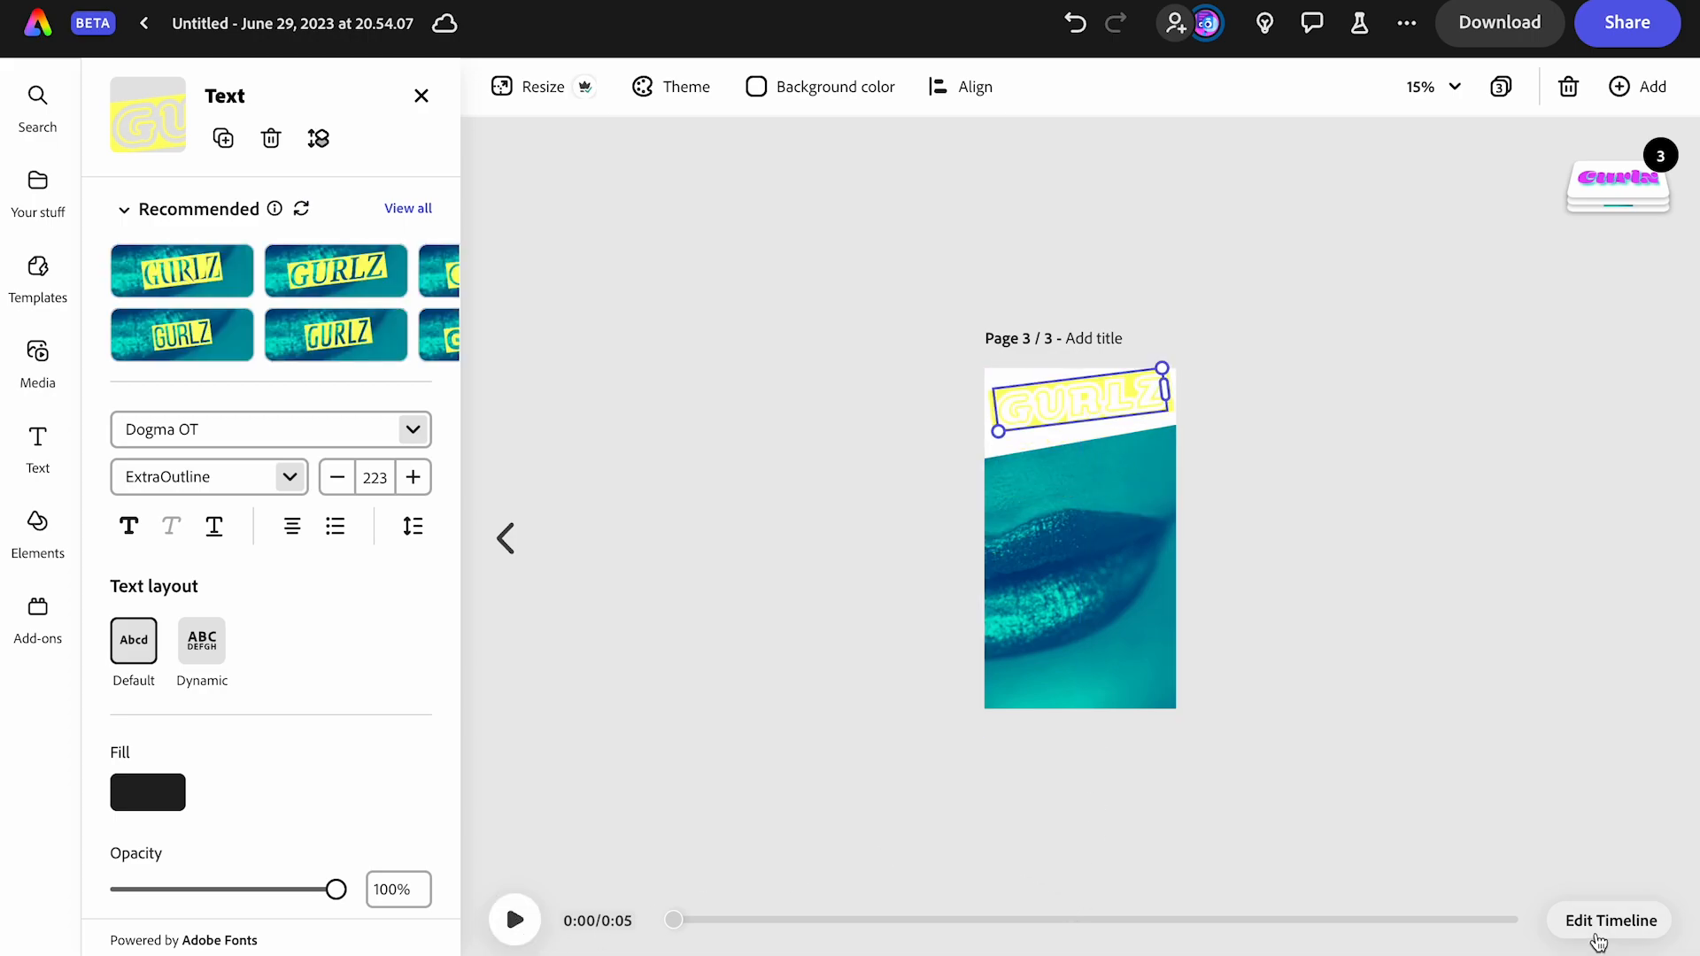
pyautogui.click(1606, 921)
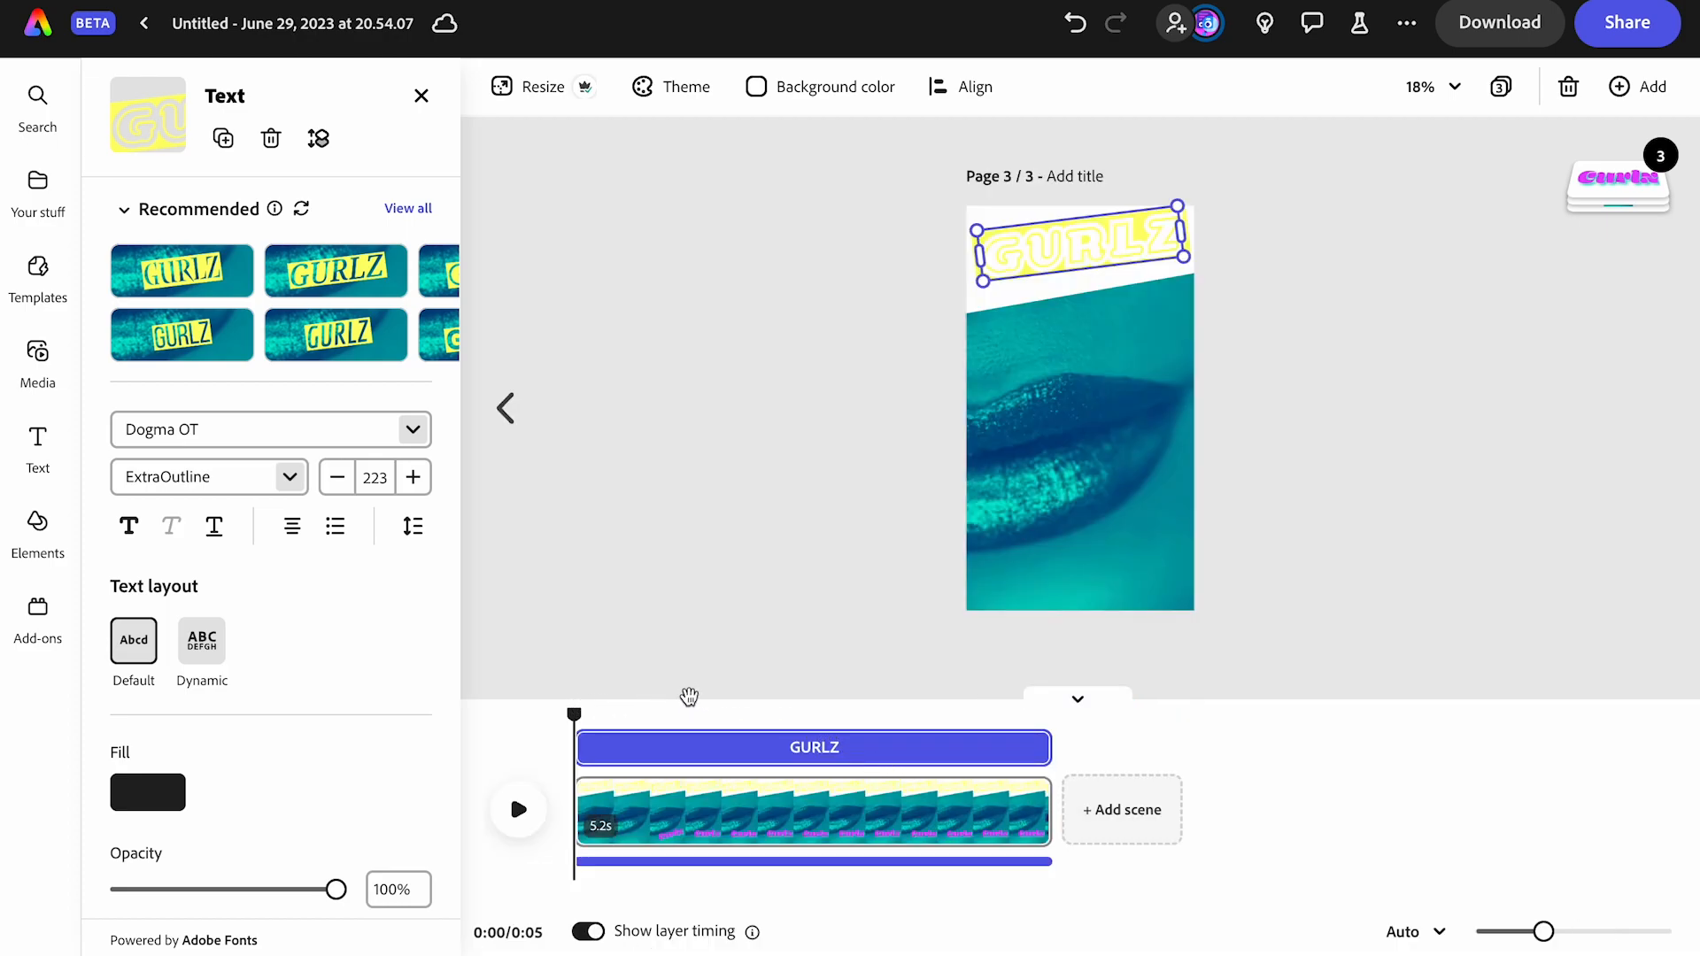
pyautogui.click(776, 709)
pyautogui.moveTo(1124, 555); pyautogui.dragTo(1125, 295)
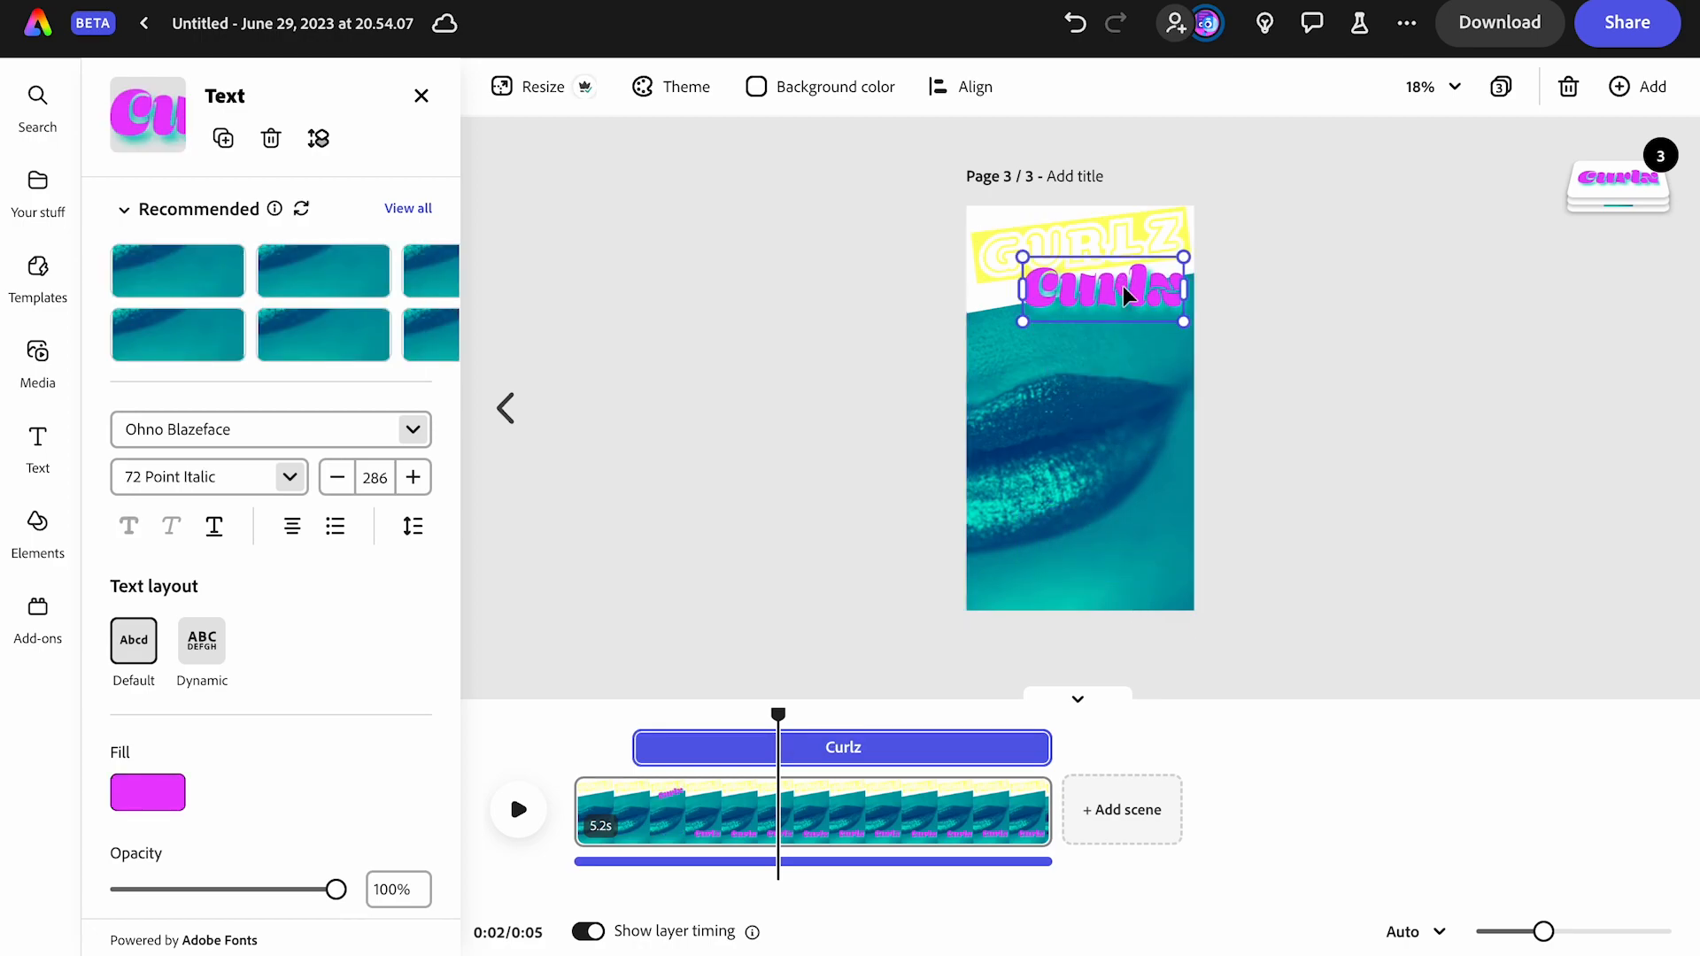
# Remove the duotone effect from the lips video and apply the Darken effect at intensity 10
pyautogui.click(1100, 503)
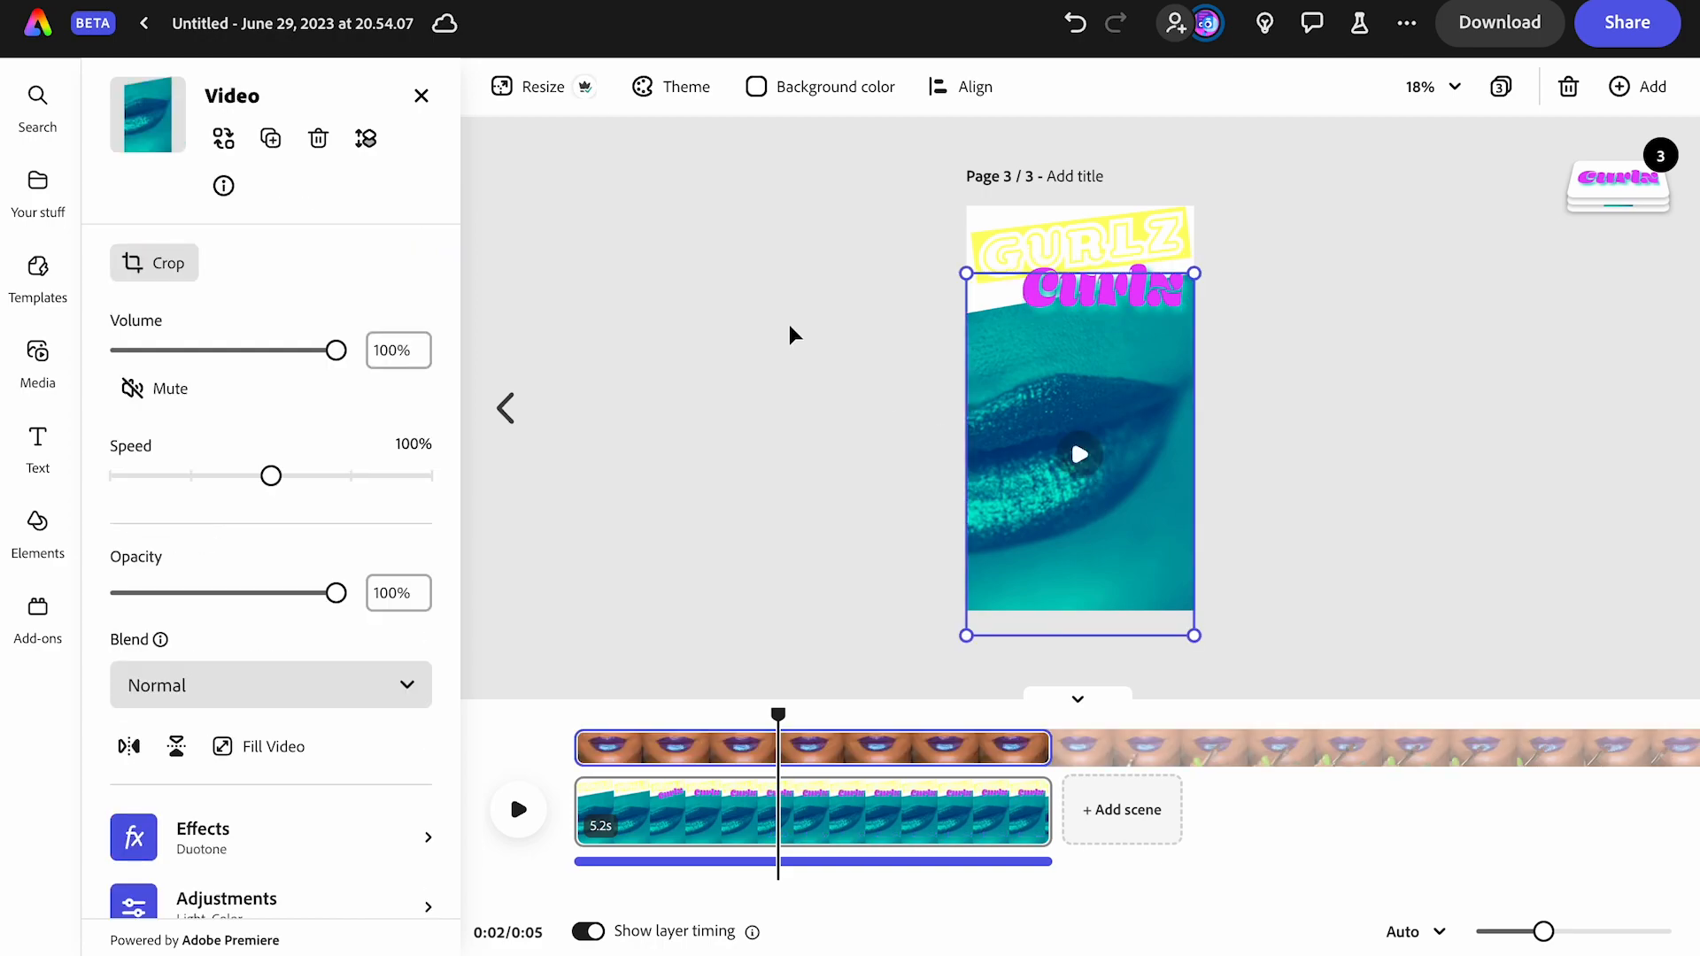
pyautogui.scroll(-3, 336, 512)
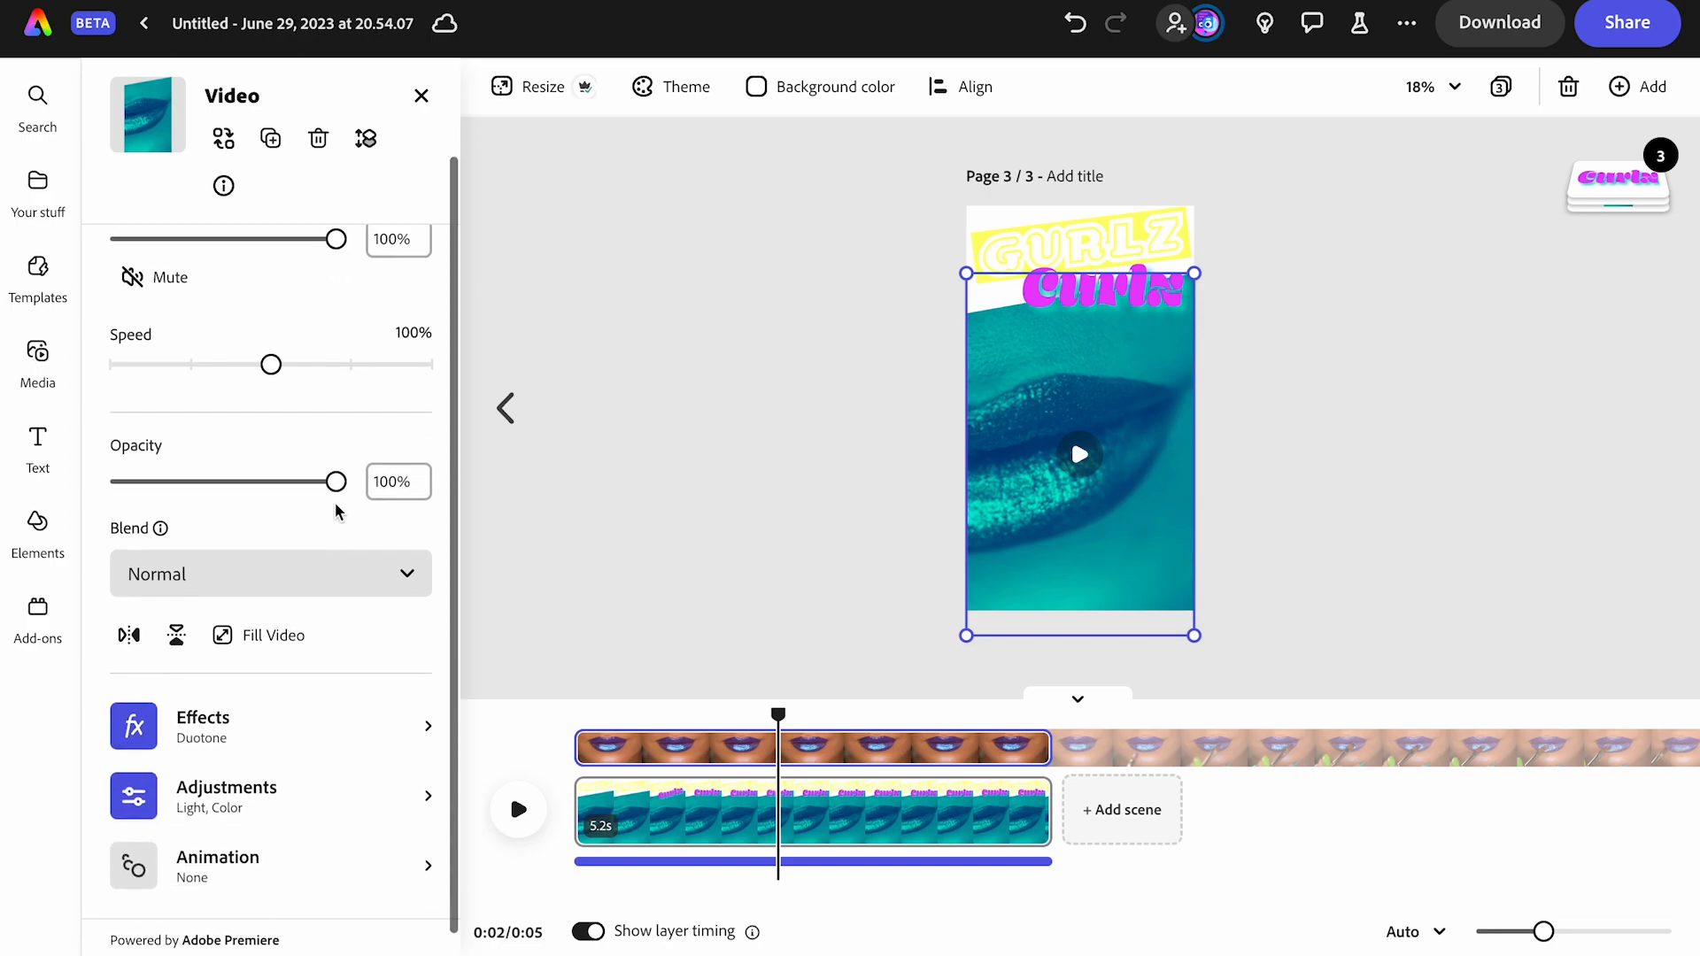
pyautogui.click(211, 728)
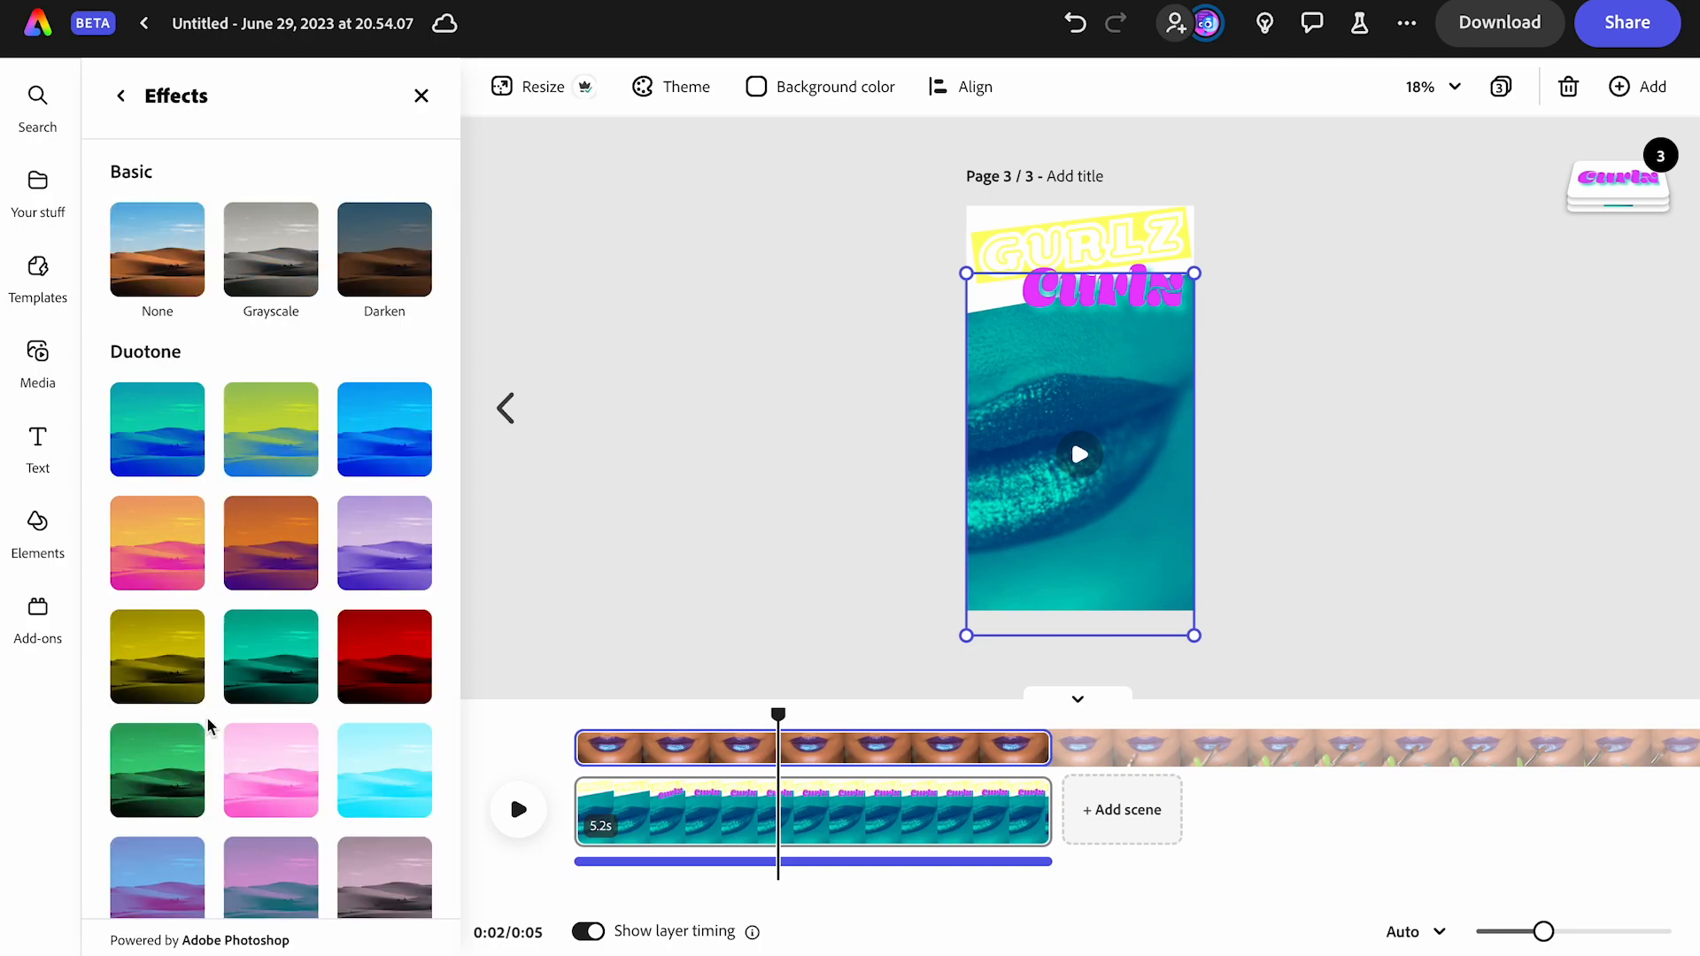
pyautogui.click(157, 257)
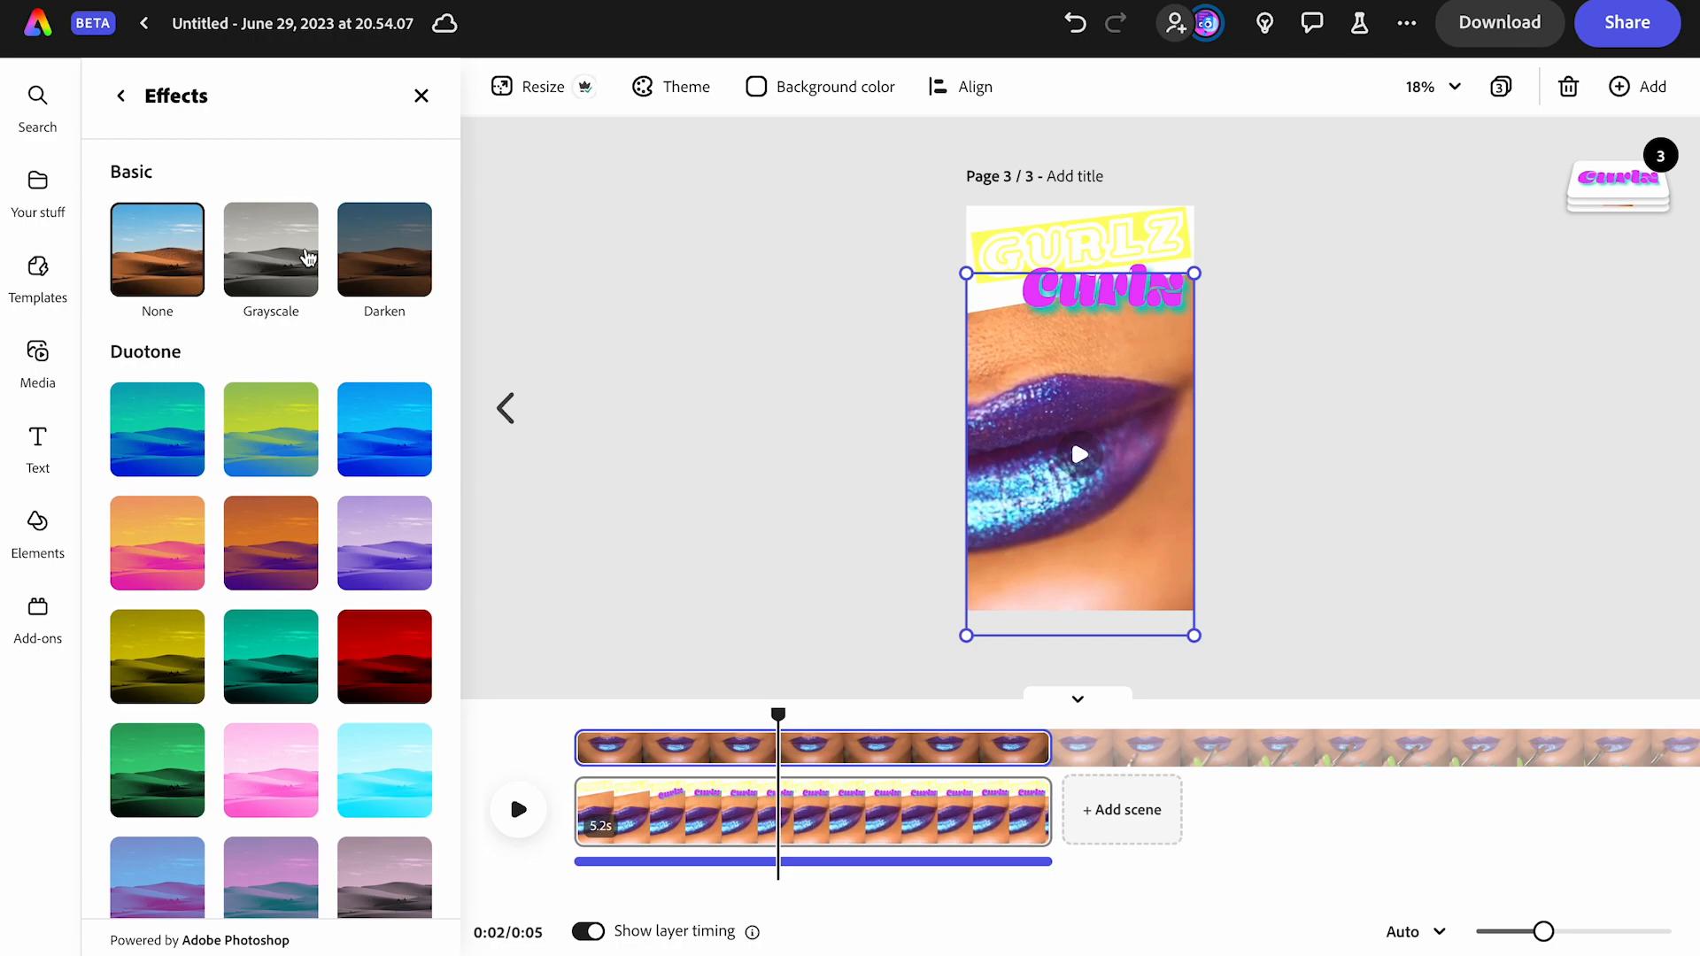
pyautogui.click(382, 249)
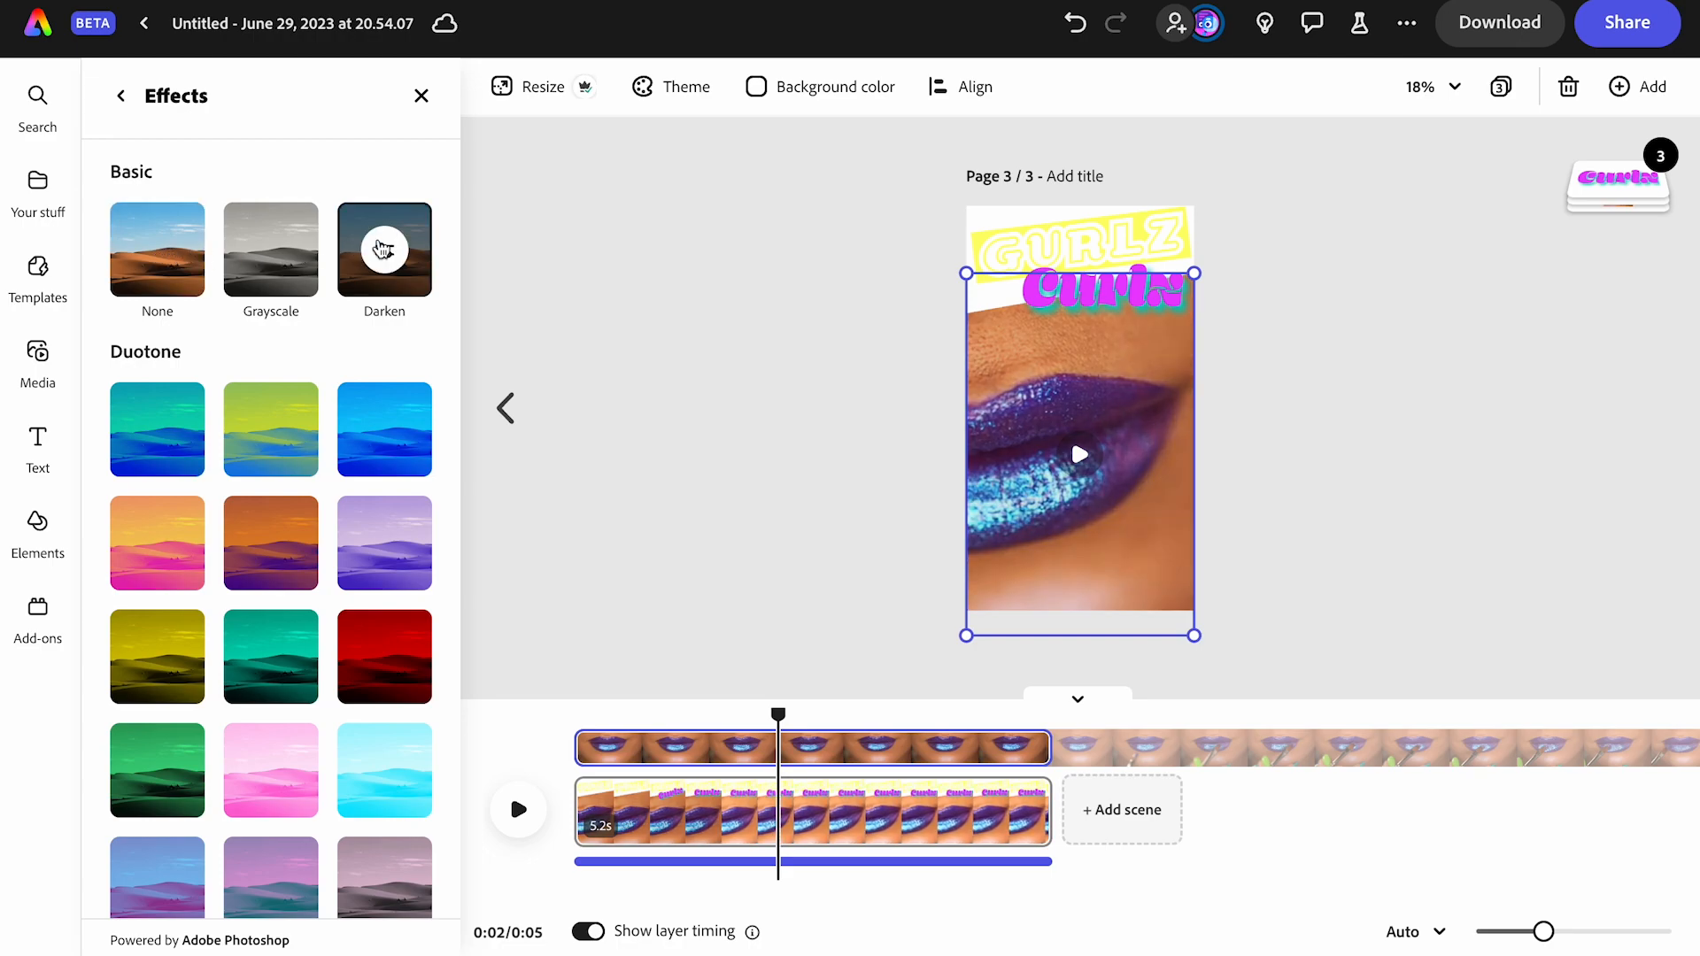
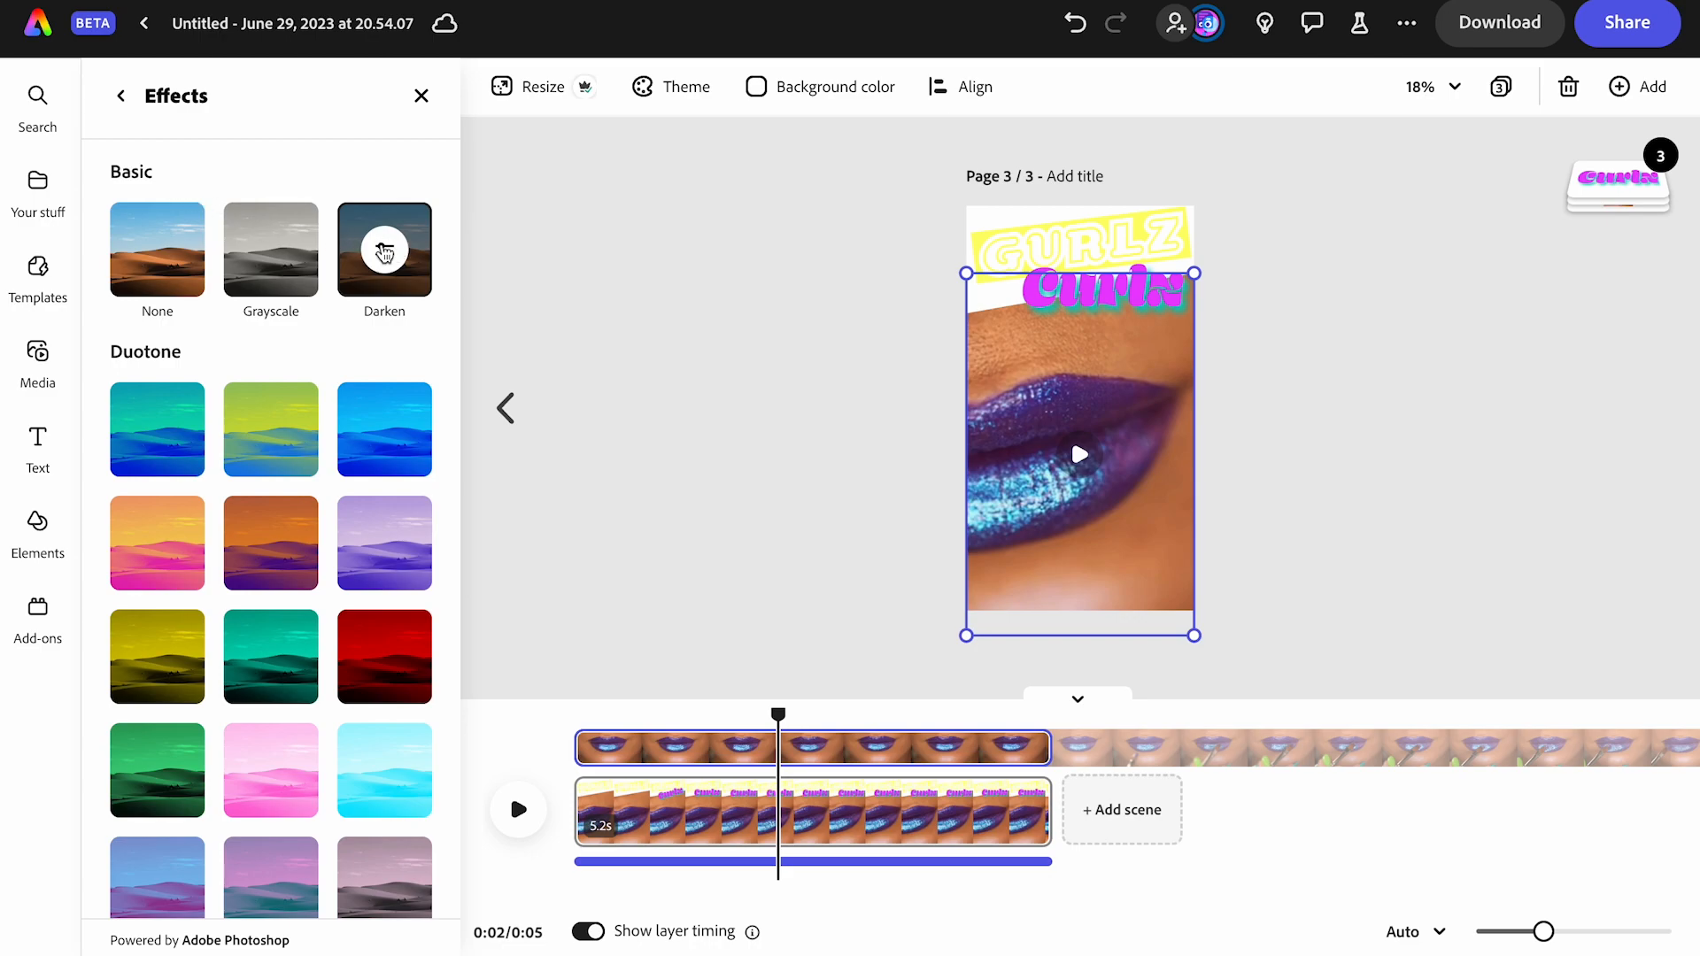
pyautogui.click(394, 256)
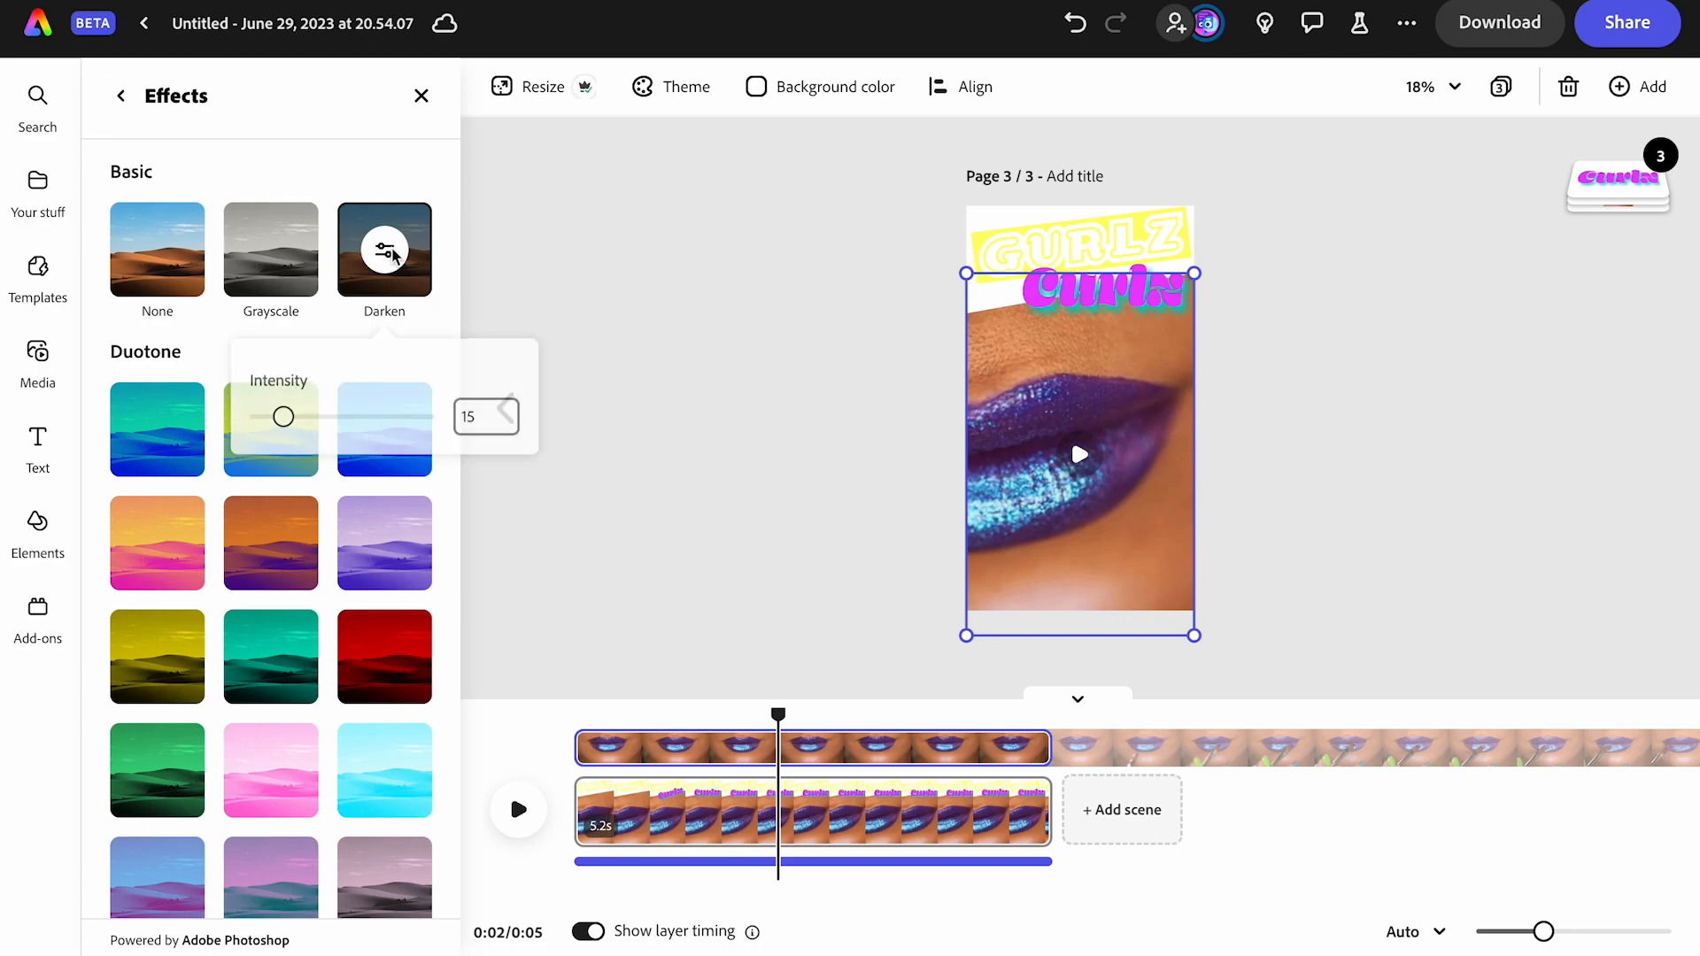
pyautogui.moveTo(283, 422)
pyautogui.mouseDown()
pyautogui.moveTo(334, 421)
pyautogui.moveTo(268, 422)
pyautogui.mouseUp()
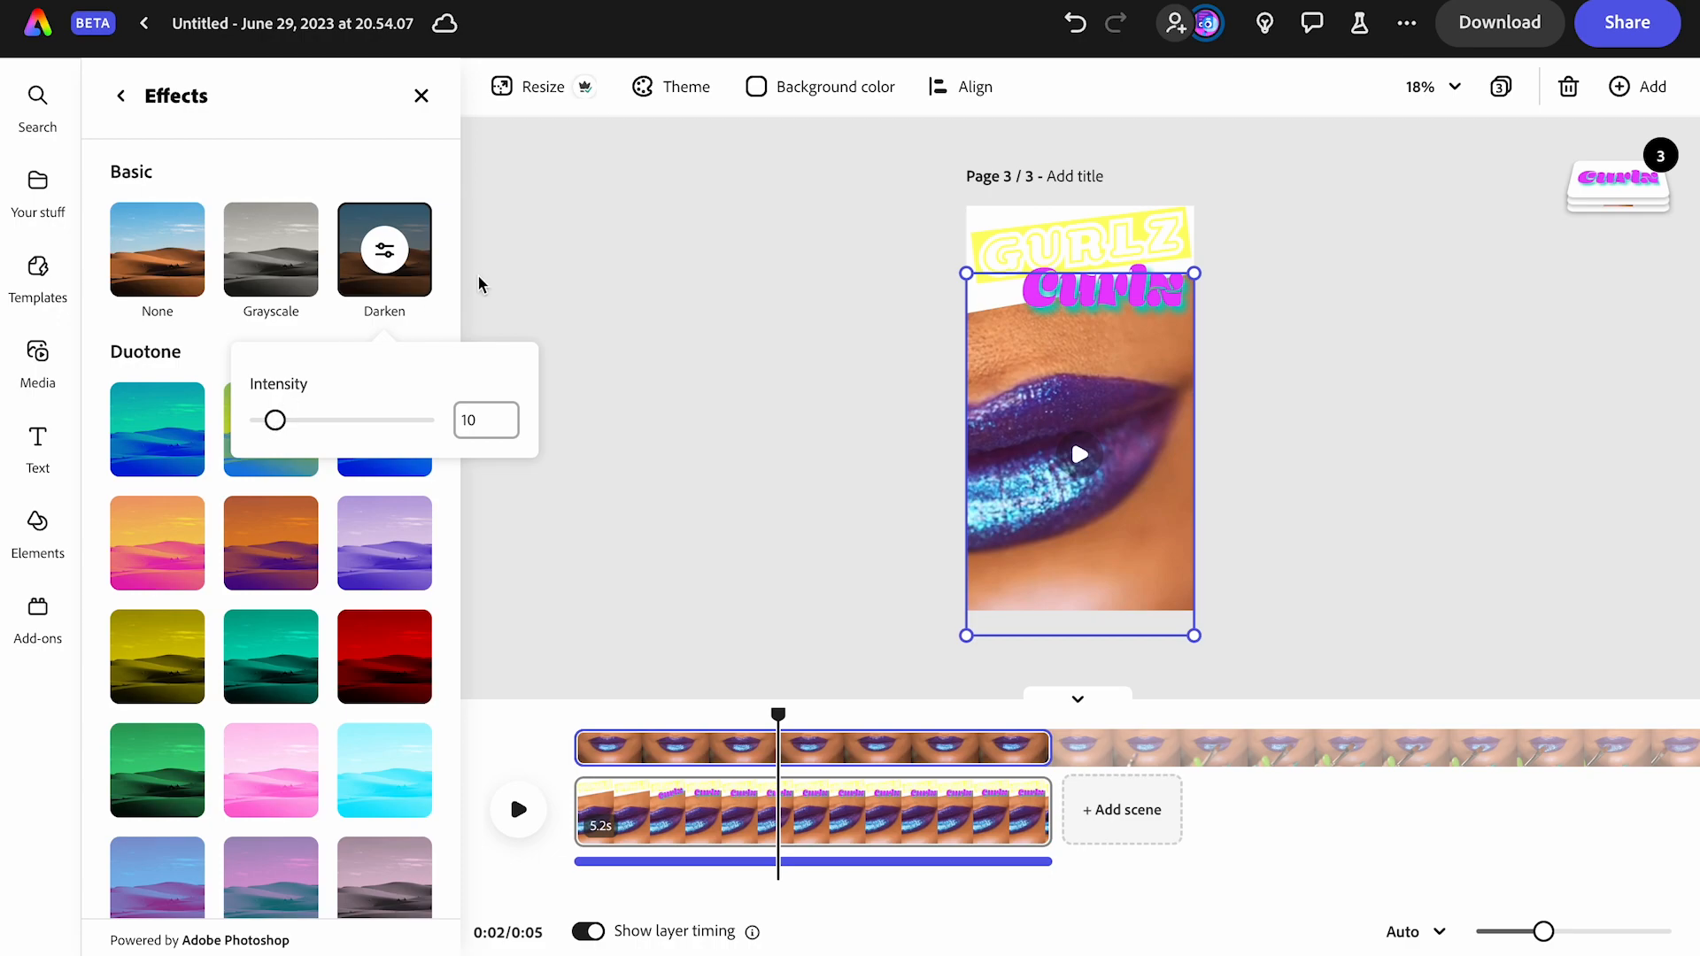
pyautogui.click(496, 304)
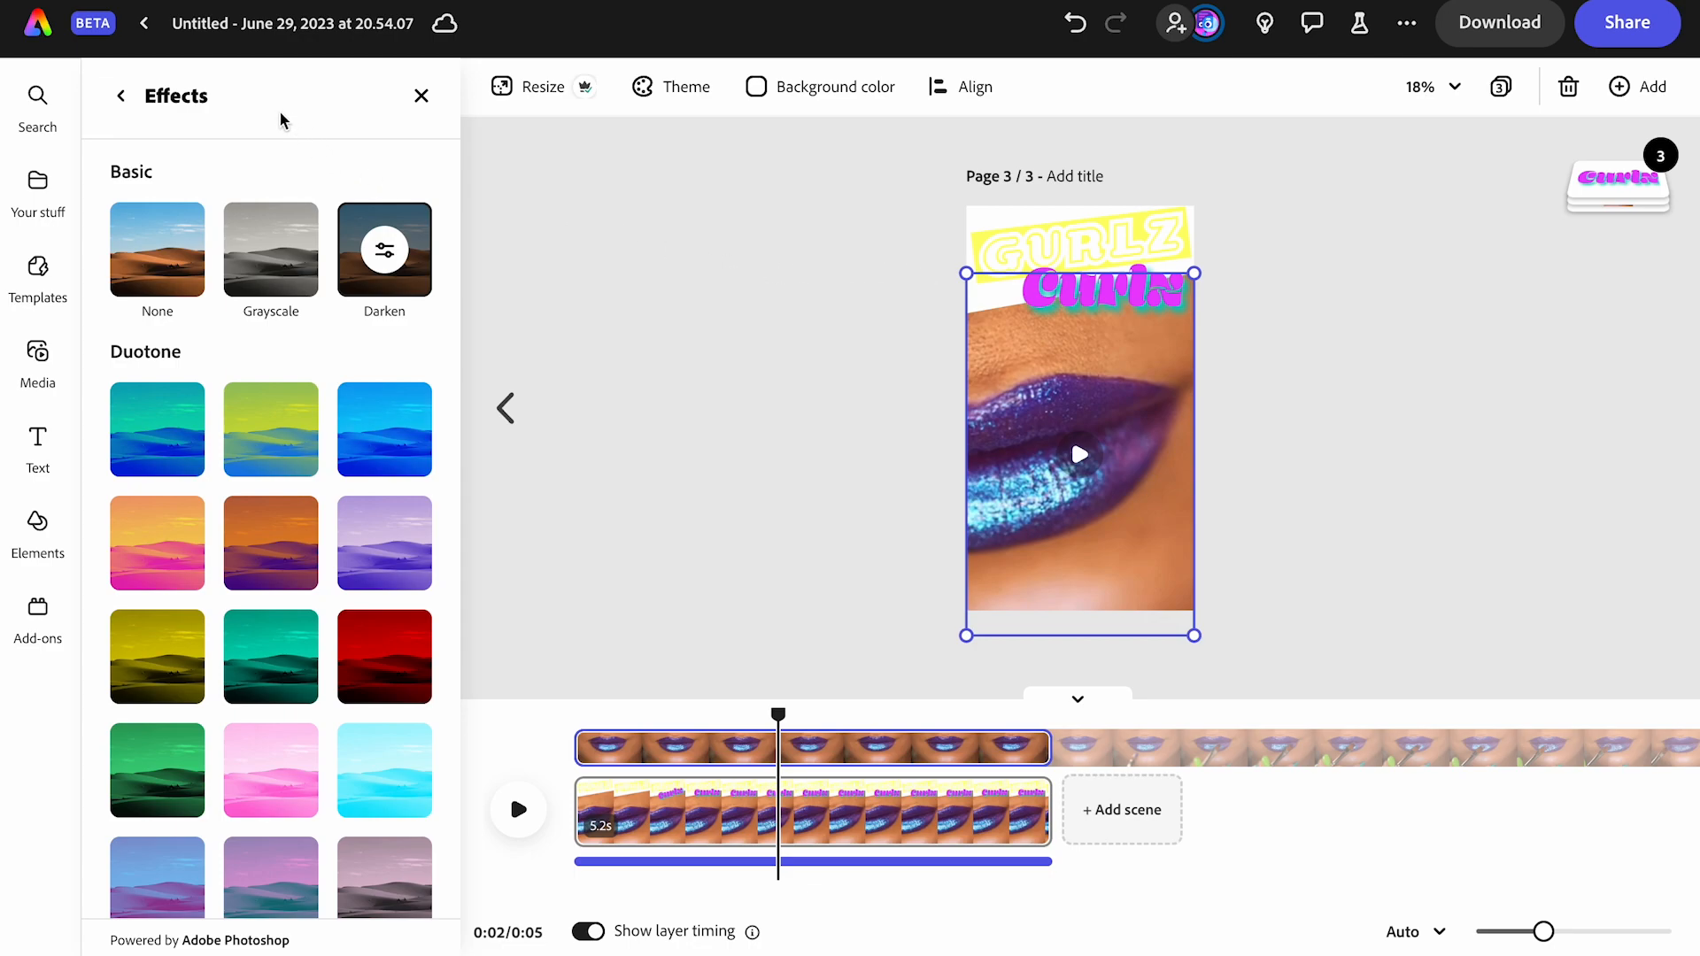
# Search the stock photos for "metal texture background" and add the light grey textured metal image to page 3
pyautogui.click(60, 345)
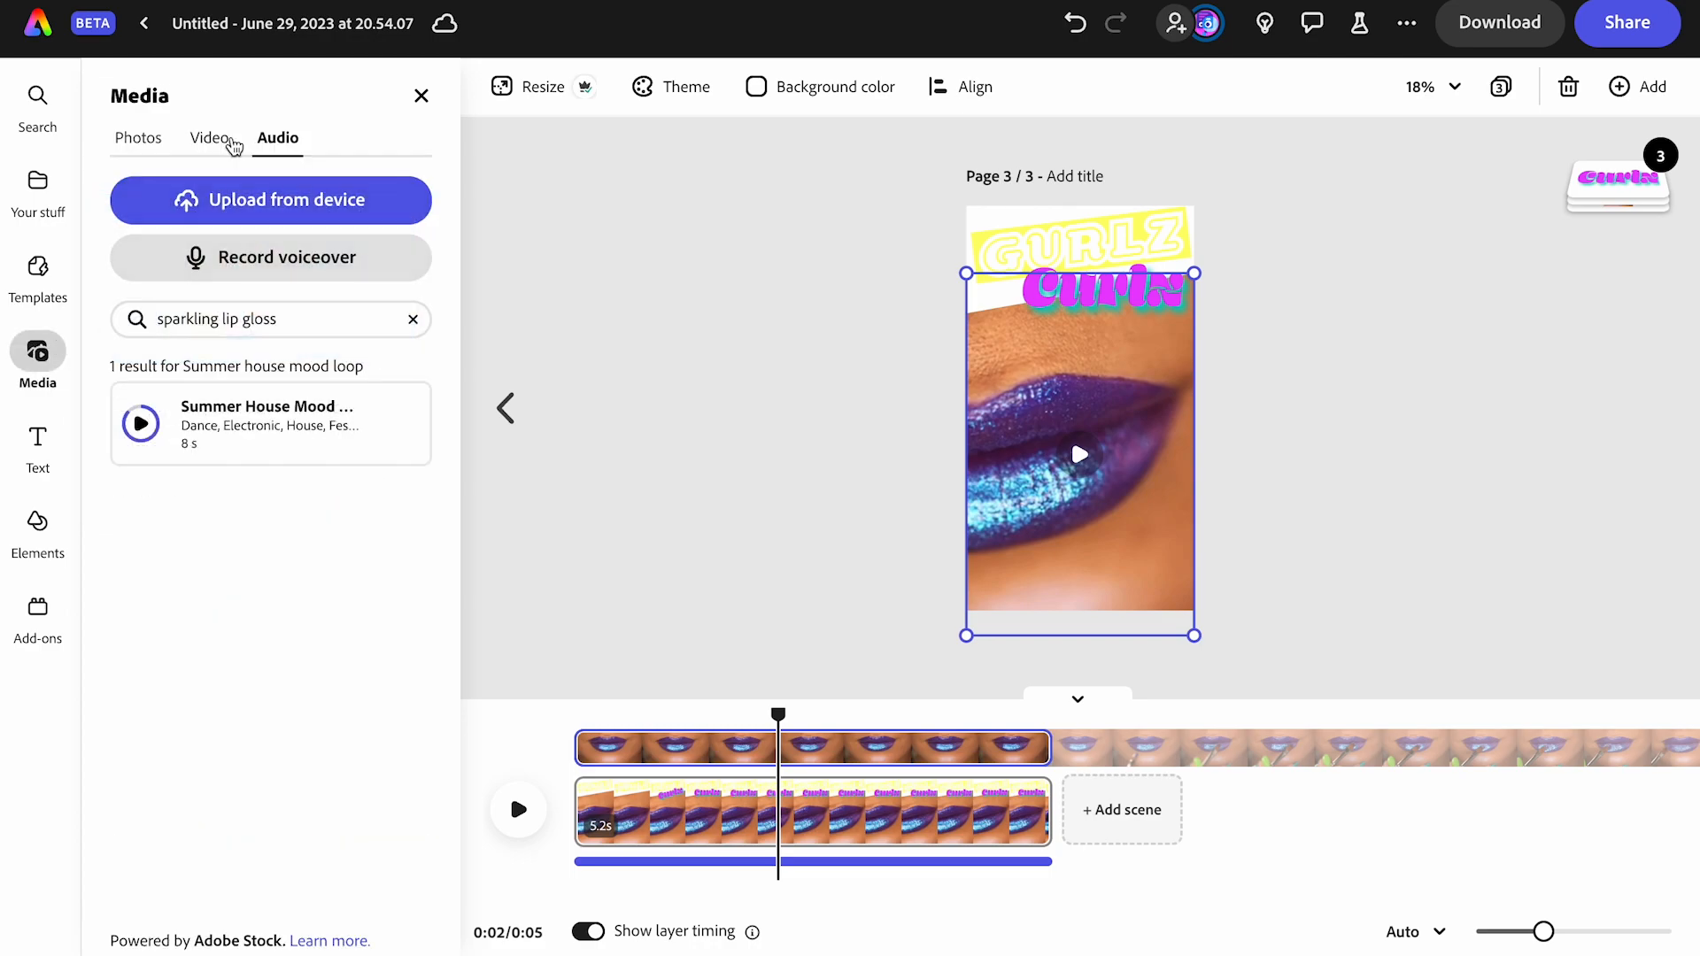
pyautogui.click(151, 137)
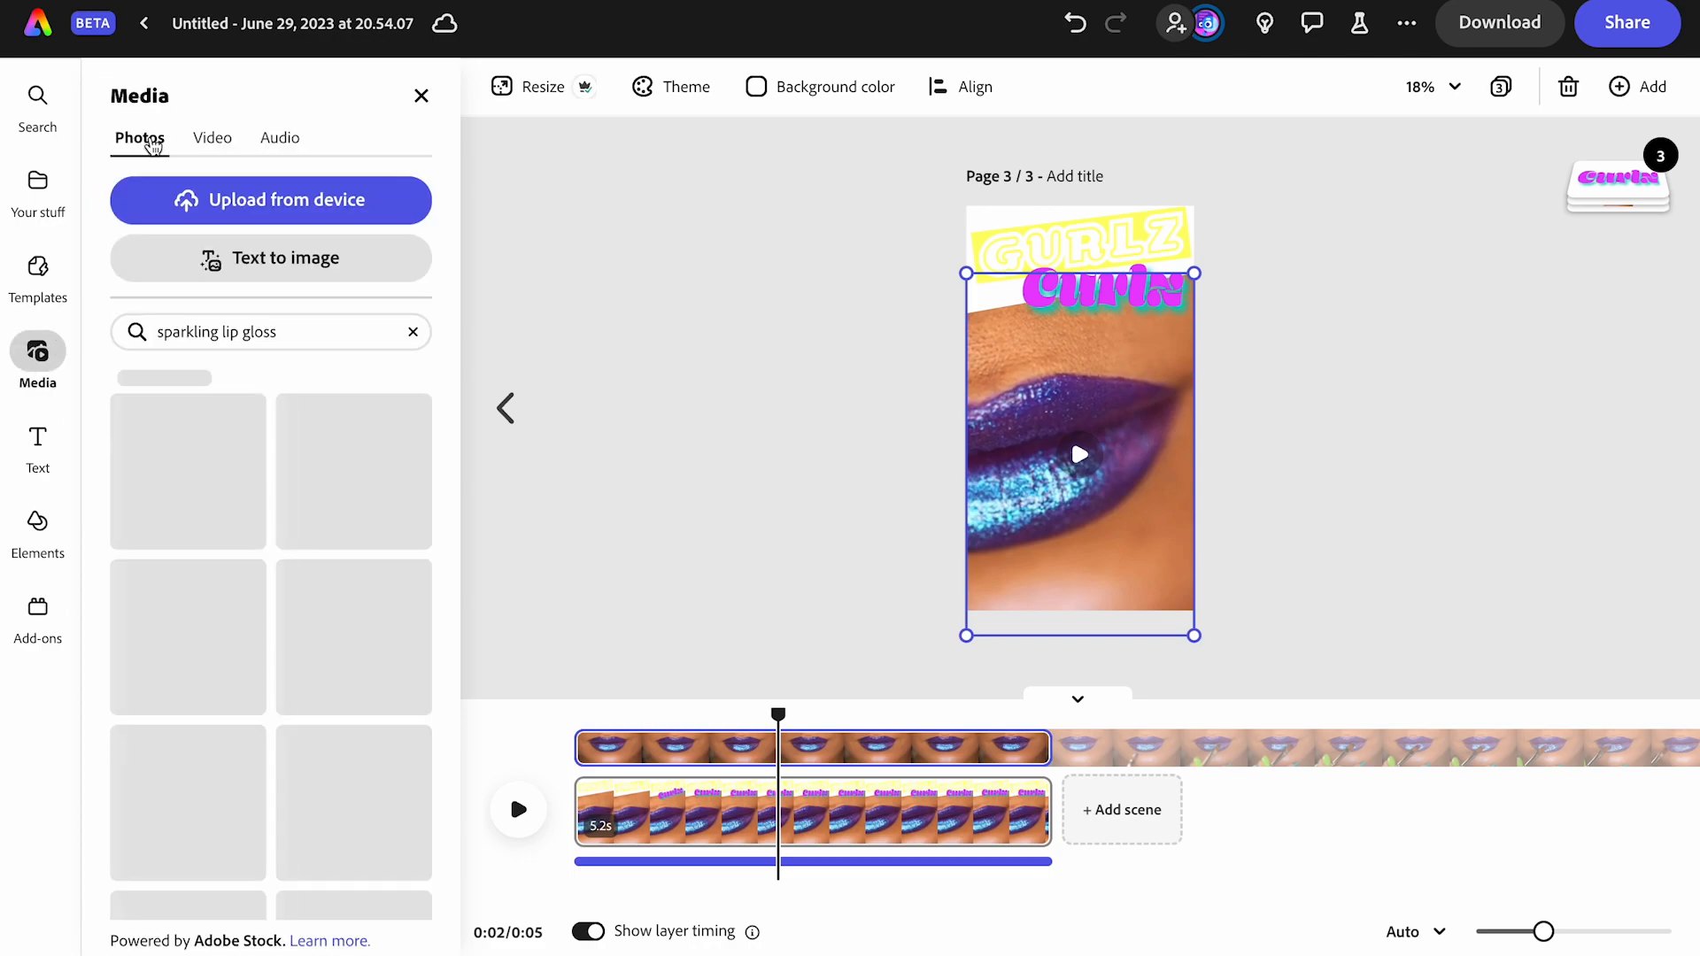
pyautogui.tripleClick(218, 331)
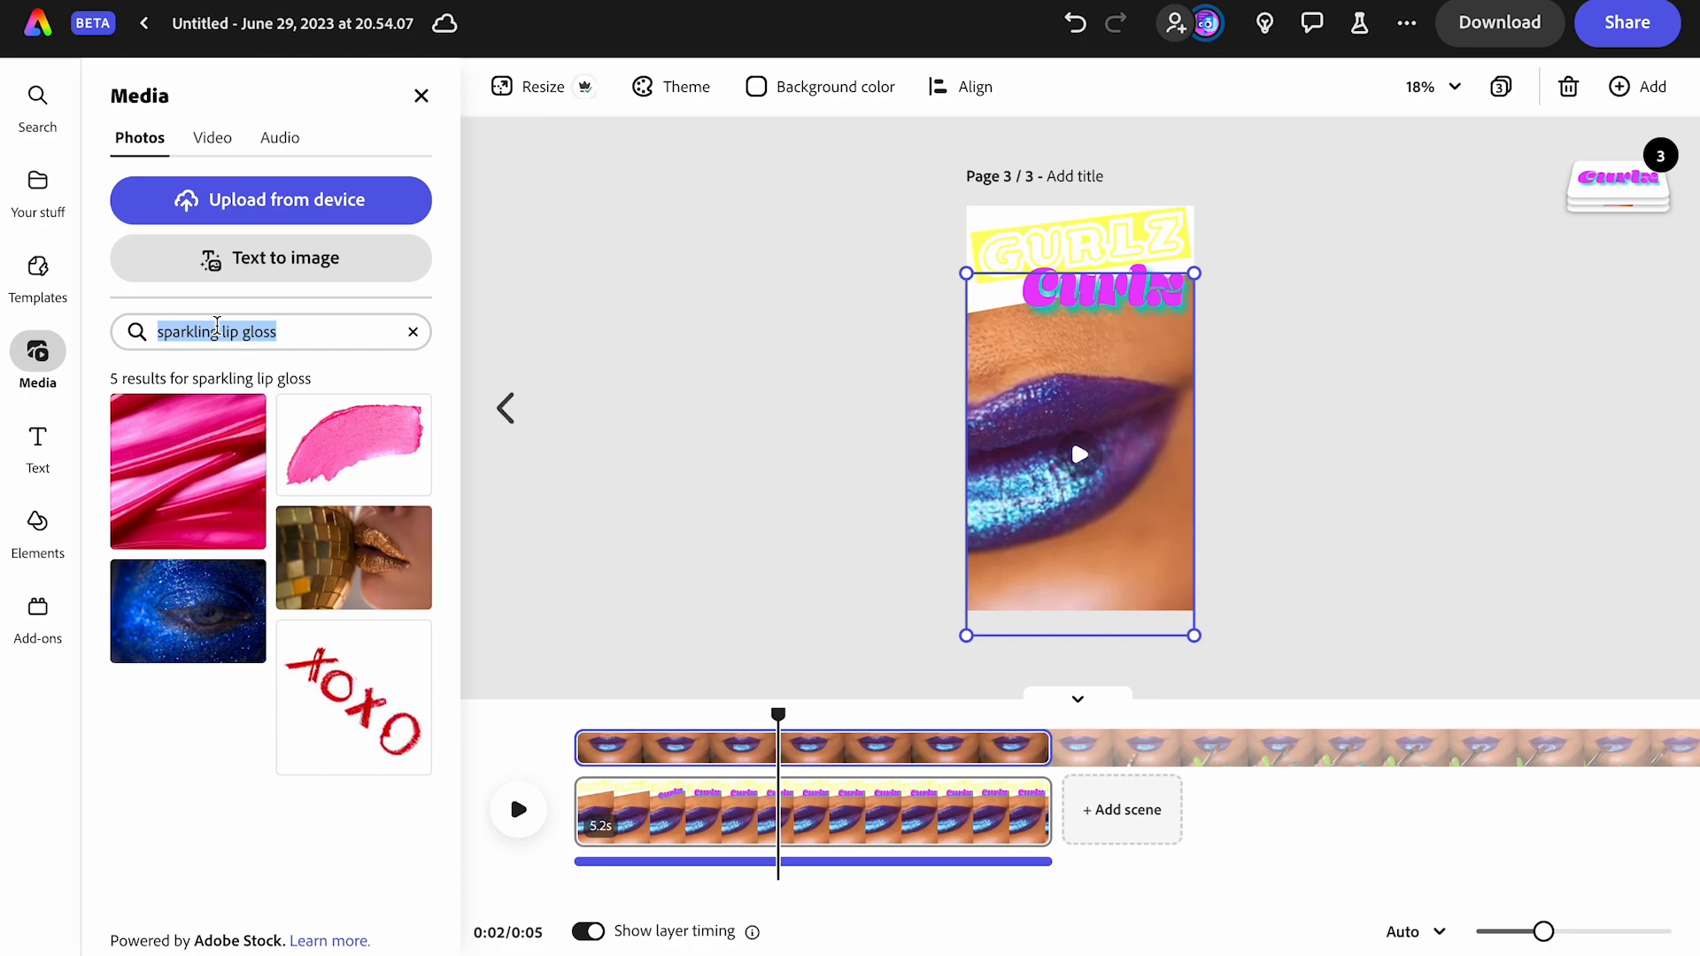
pyautogui.write('metal texture background')
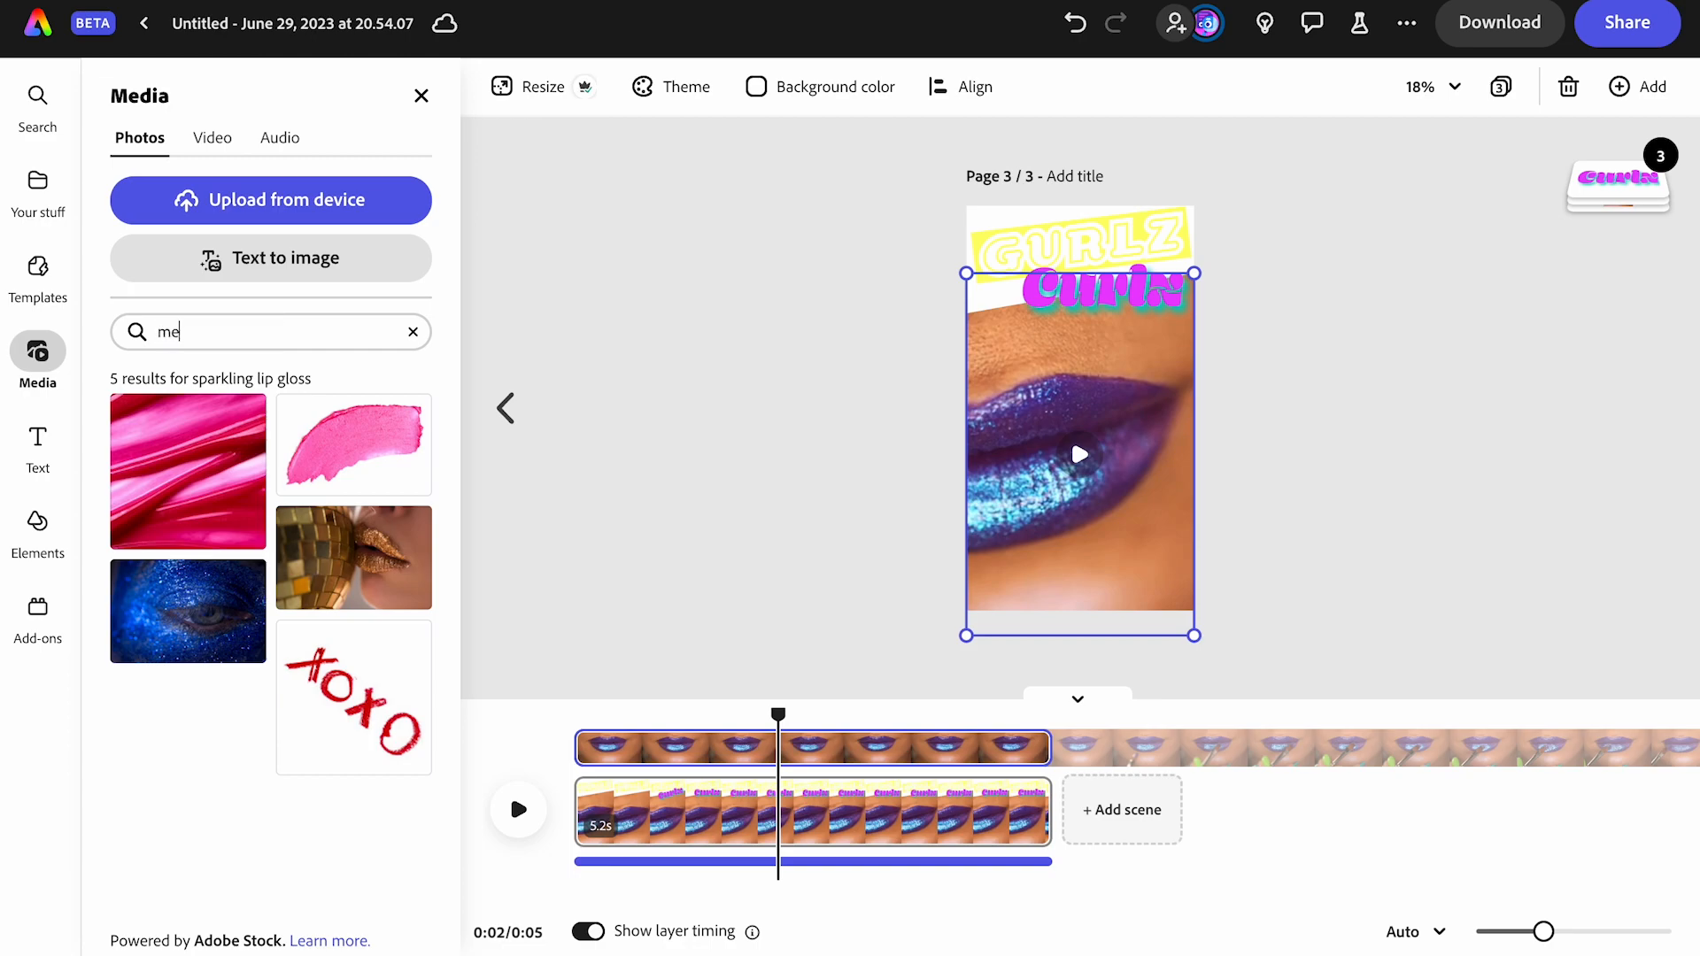
pyautogui.press('Return')
pyautogui.scroll(-2, 230, 551)
pyautogui.scroll(-4, 230, 550)
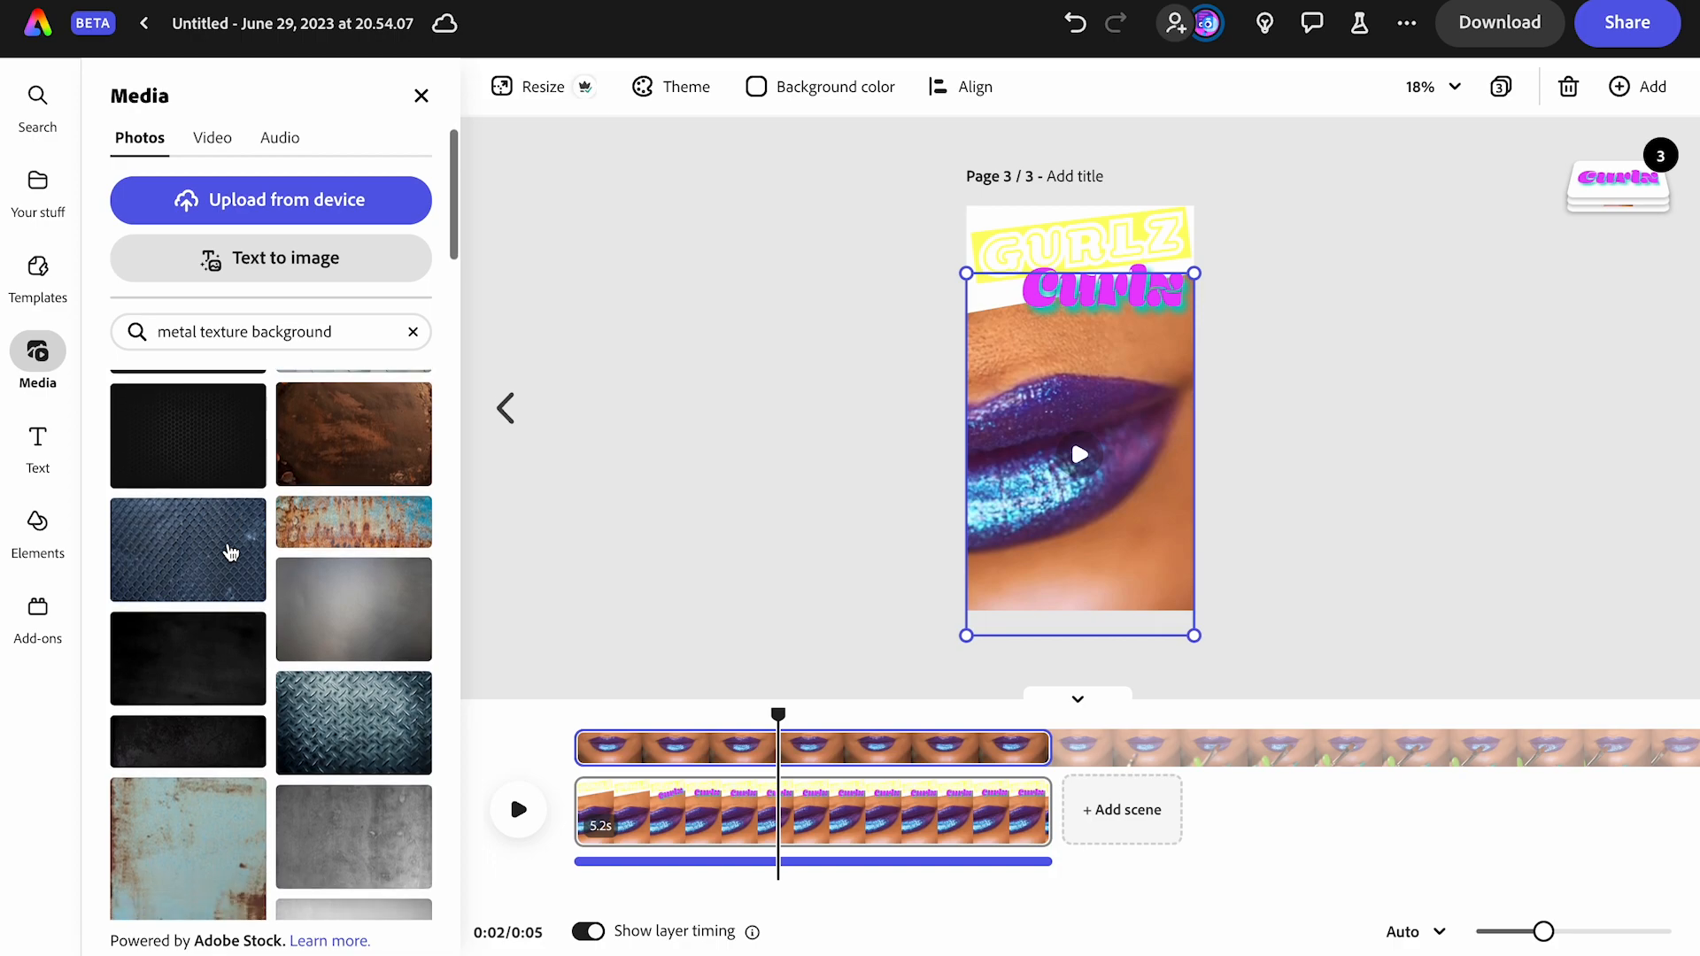
pyautogui.scroll(2, 230, 550)
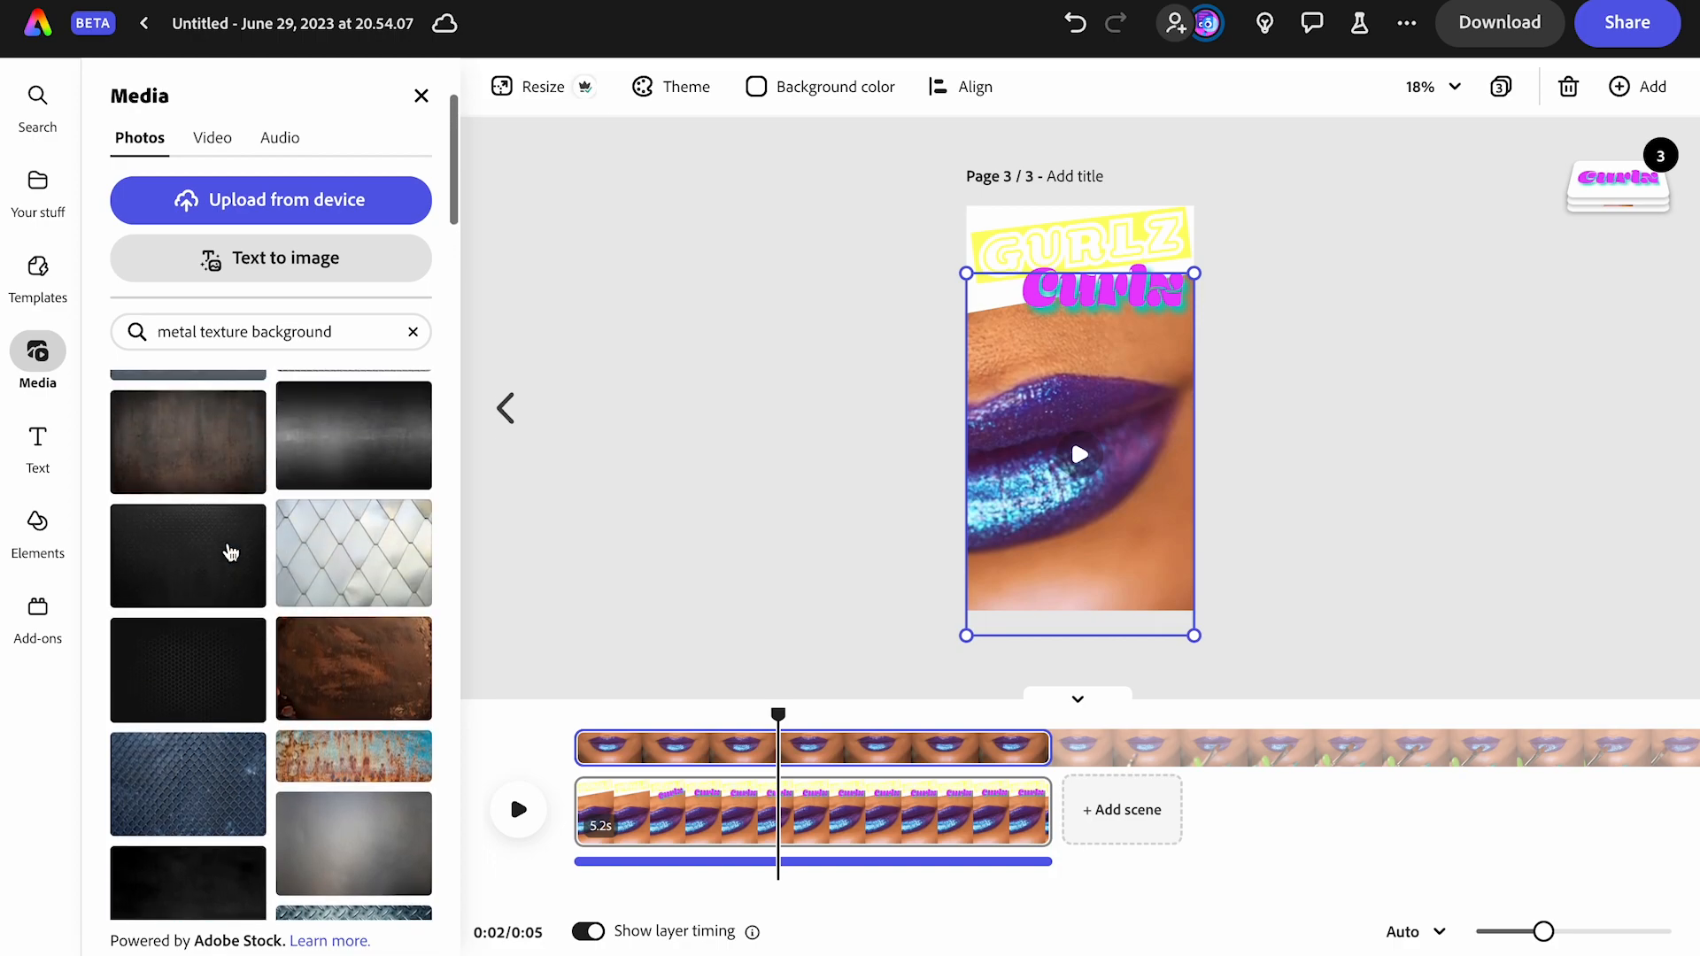
pyautogui.scroll(2, 231, 551)
pyautogui.click(344, 476)
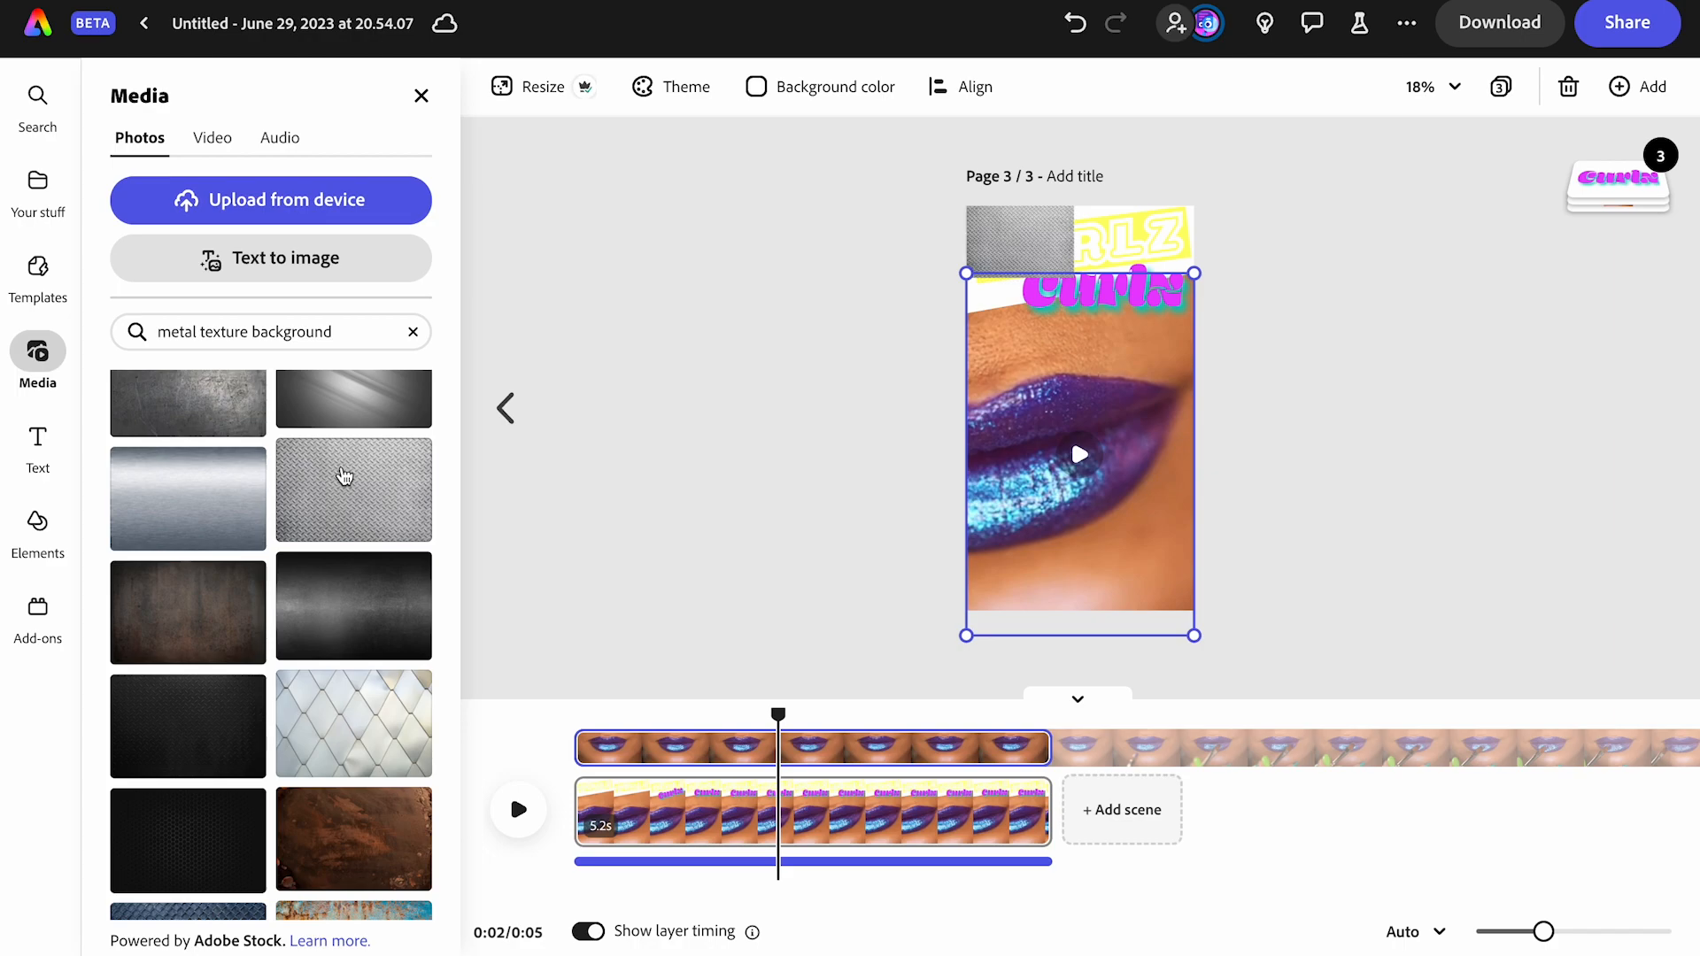
# Try other metal texture images from the stock photo results on page 3
pyautogui.scroll(-3, 345, 496)
pyautogui.click(222, 450)
pyautogui.scroll(-5, 372, 542)
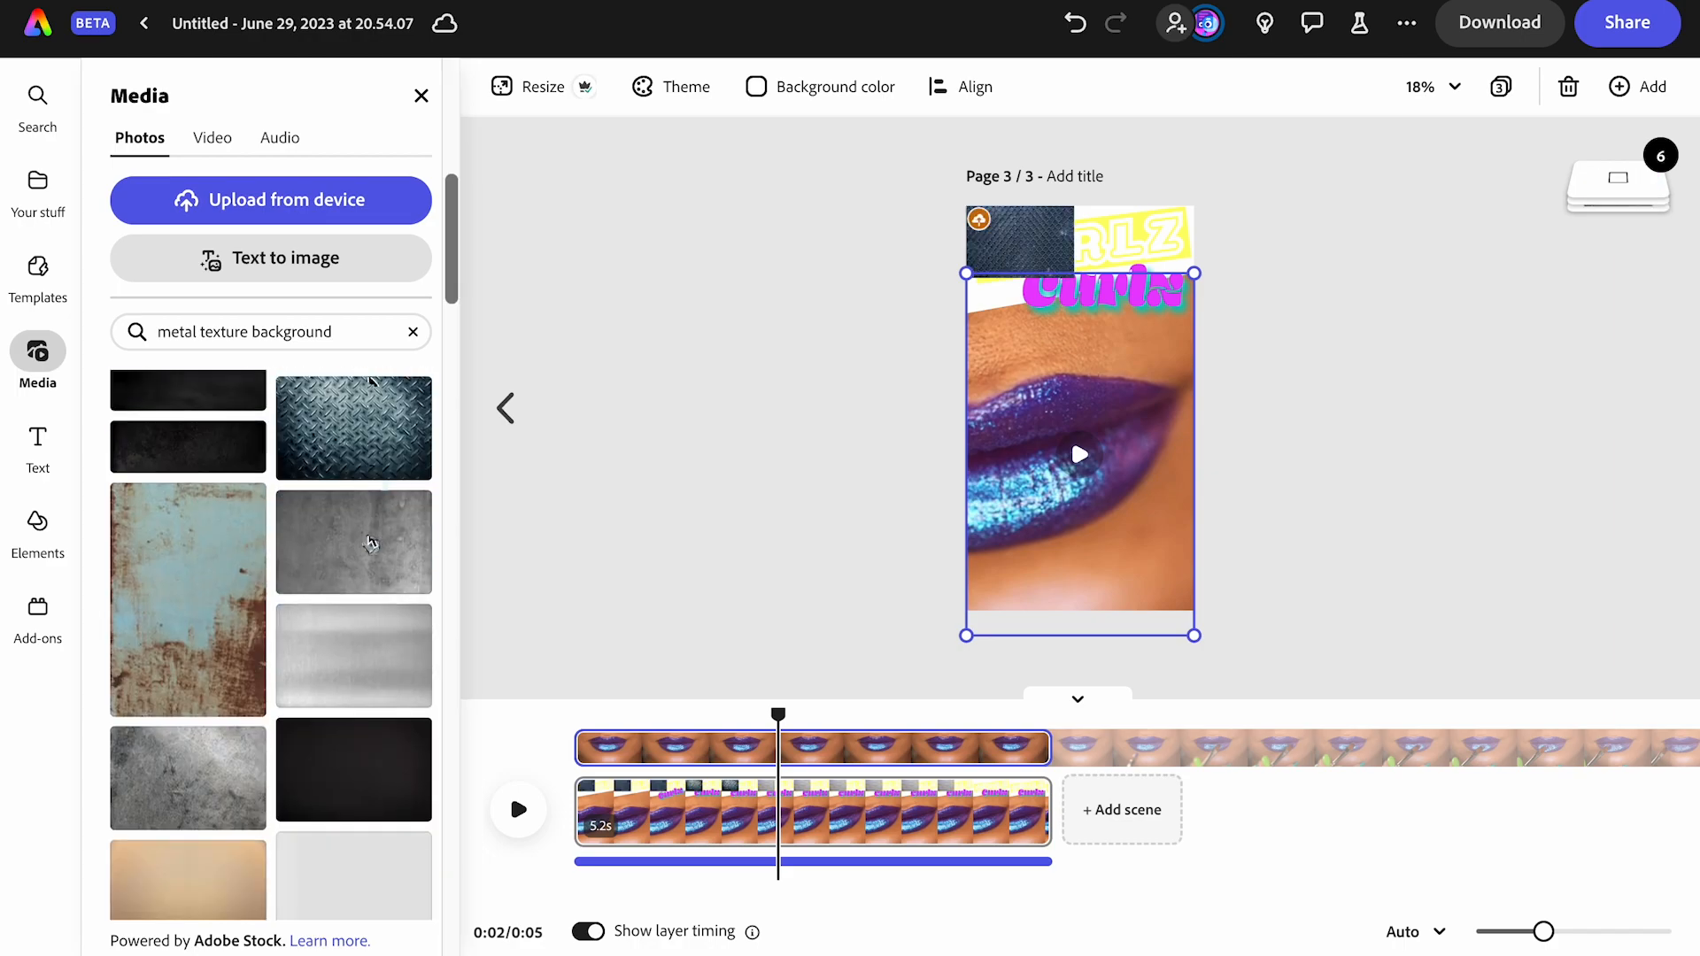
pyautogui.scroll(2, 354, 575)
pyautogui.scroll(5, 328, 617)
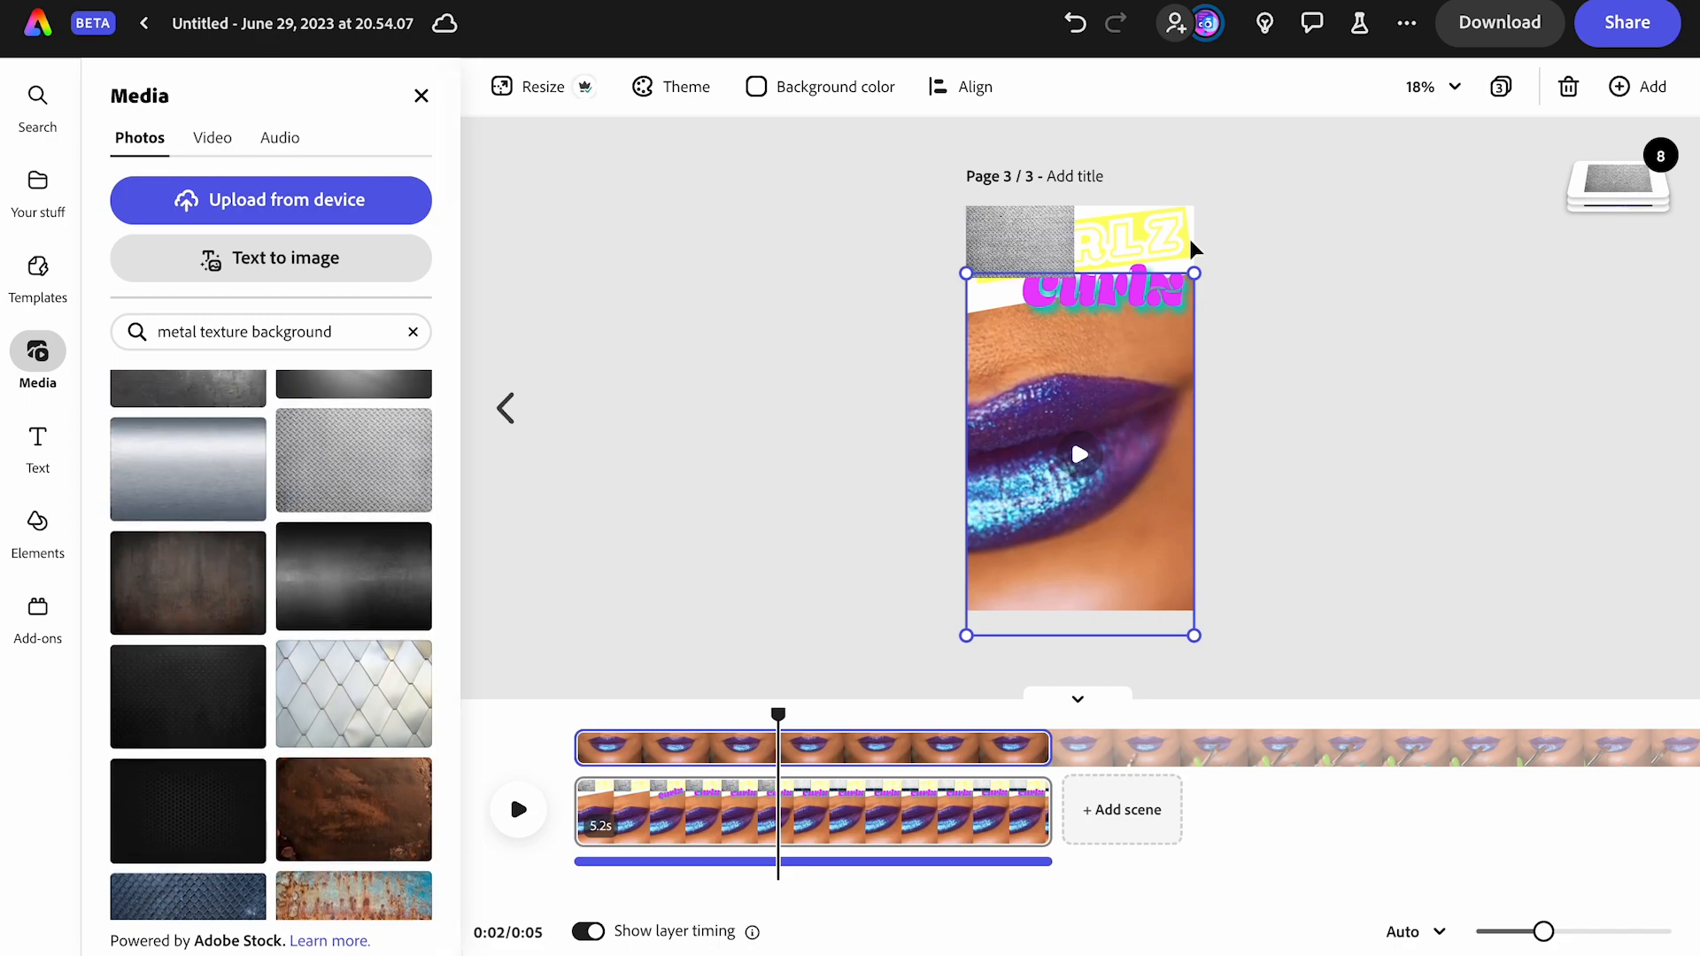
# Enlarge the light grey metal image beyond the page width and tilt it across the top of page 3
pyautogui.click(1010, 230)
pyautogui.click(1009, 230)
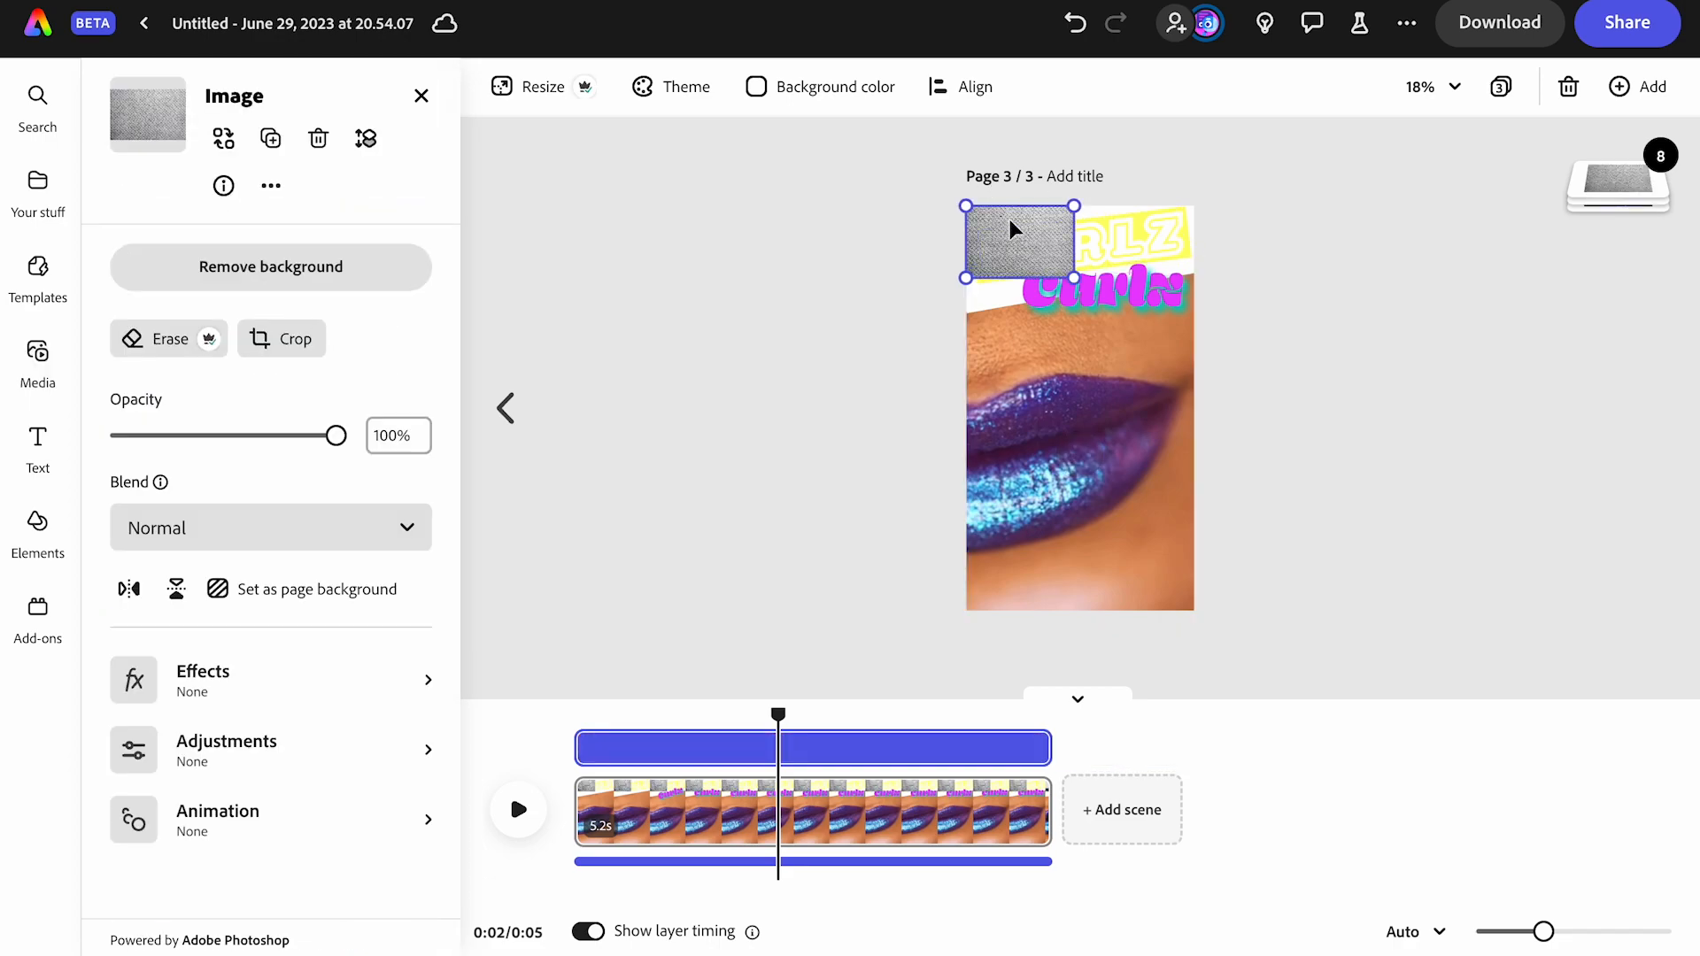
pyautogui.moveTo(1077, 278); pyautogui.dragTo(1272, 321)
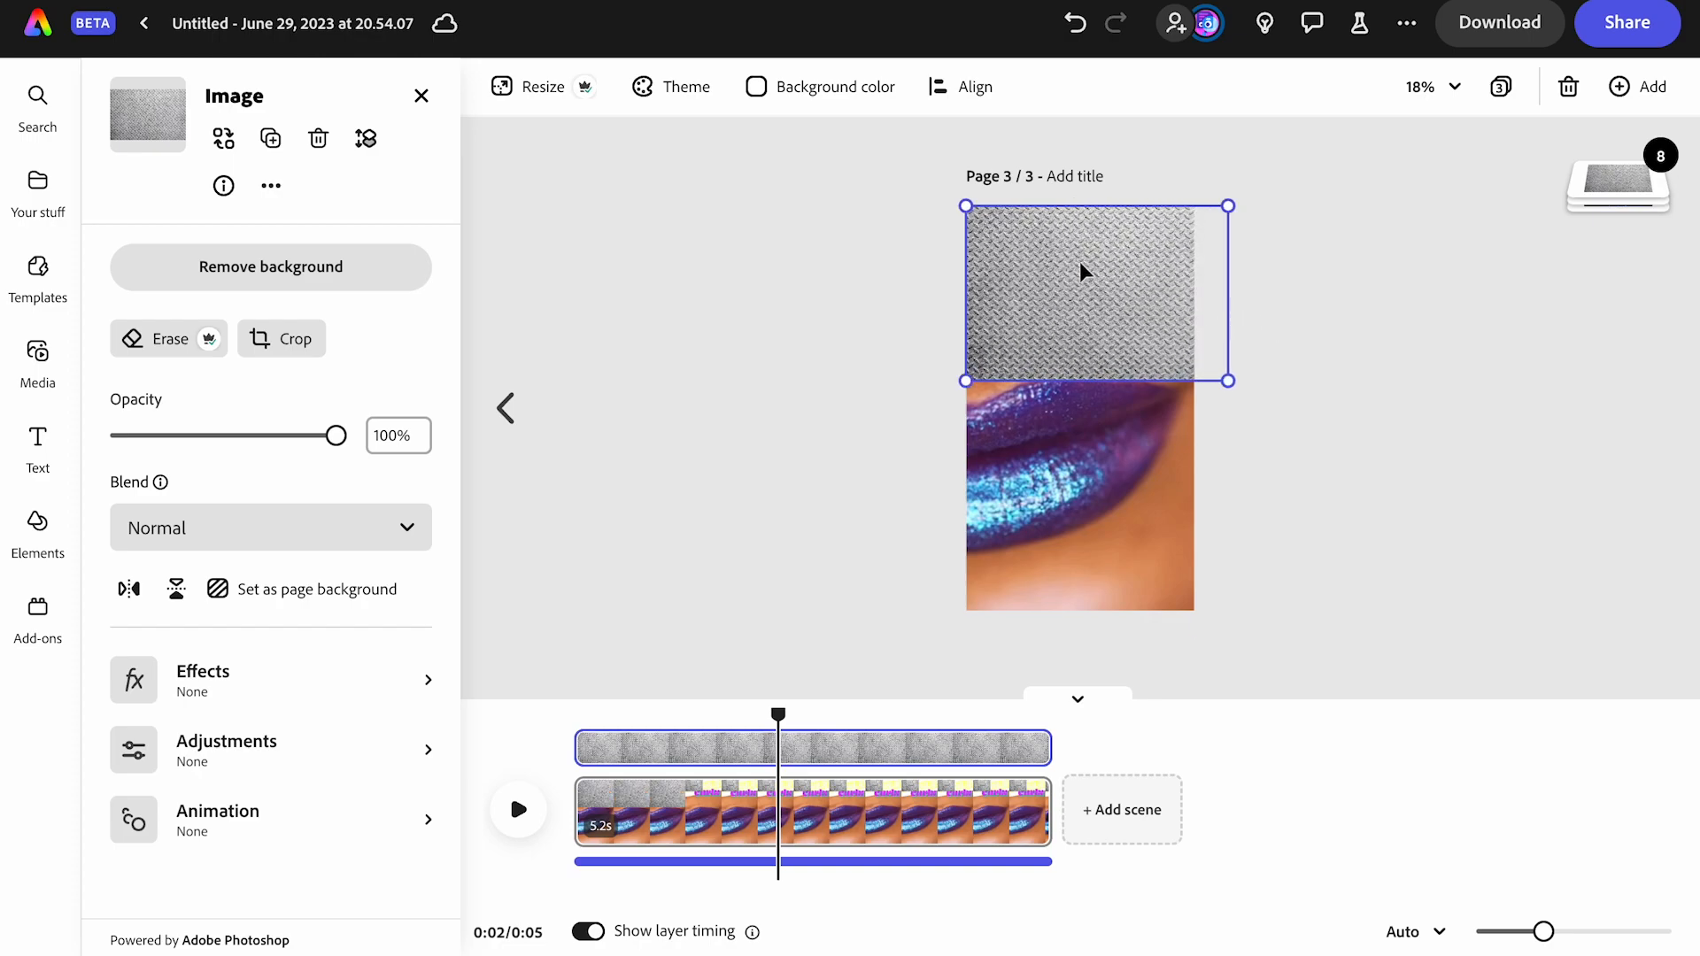
pyautogui.moveTo(966, 206); pyautogui.dragTo(913, 171)
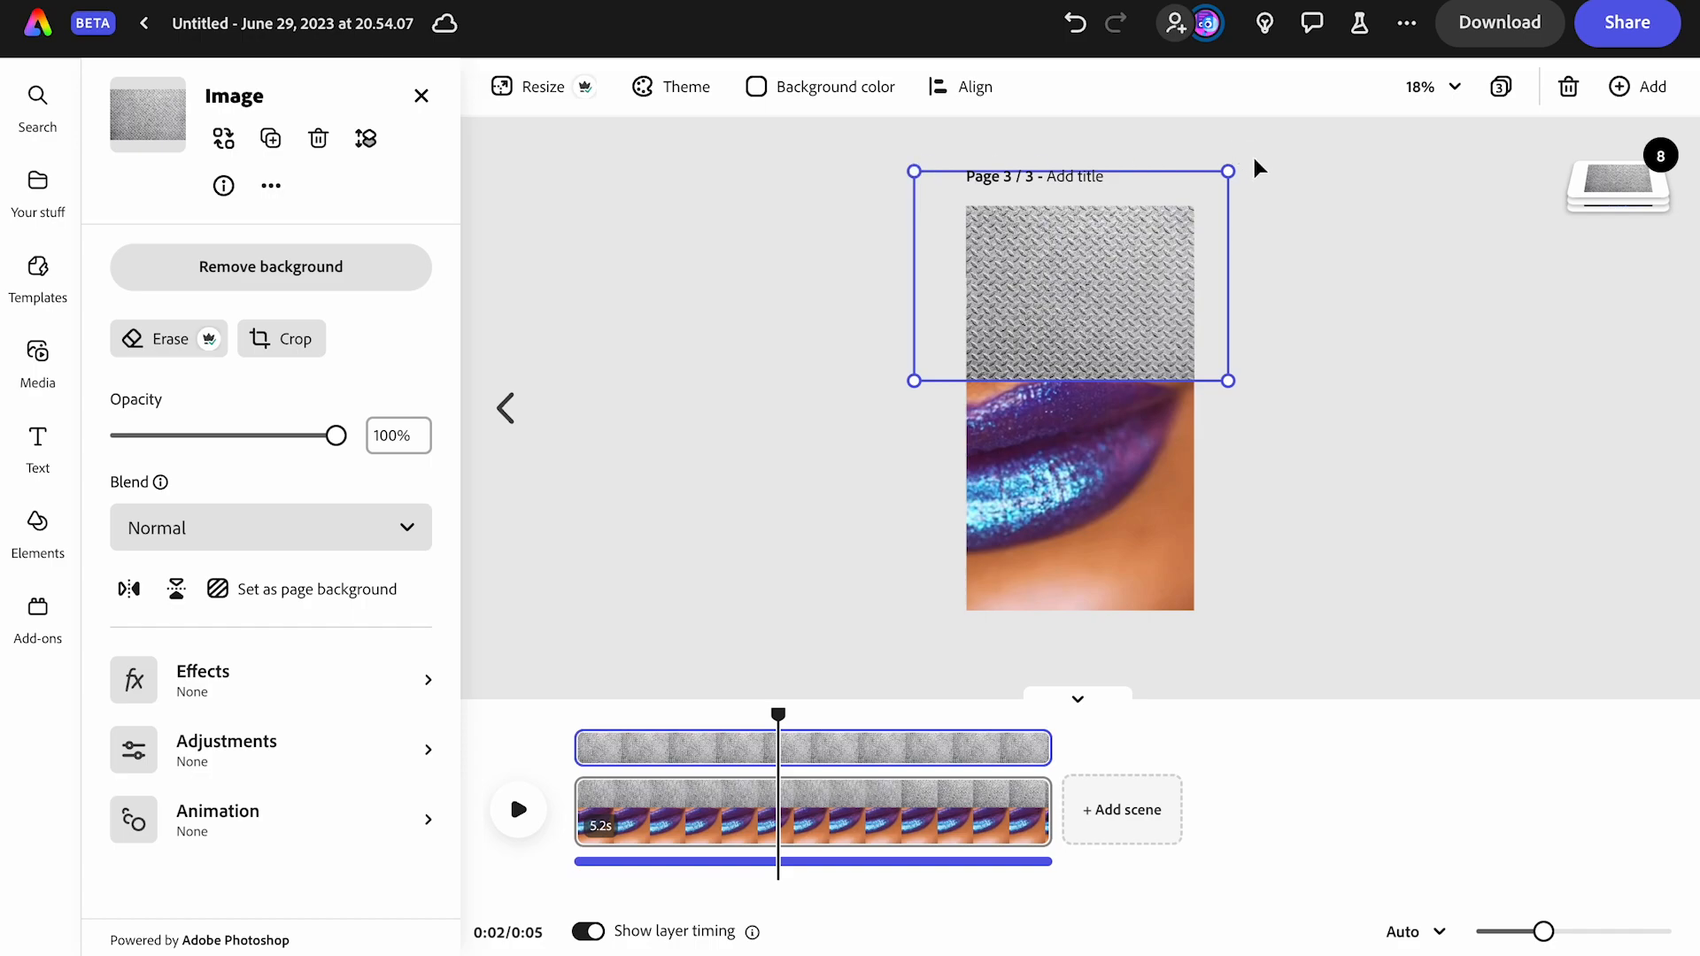
pyautogui.moveTo(1247, 160); pyautogui.dragTo(1212, 115)
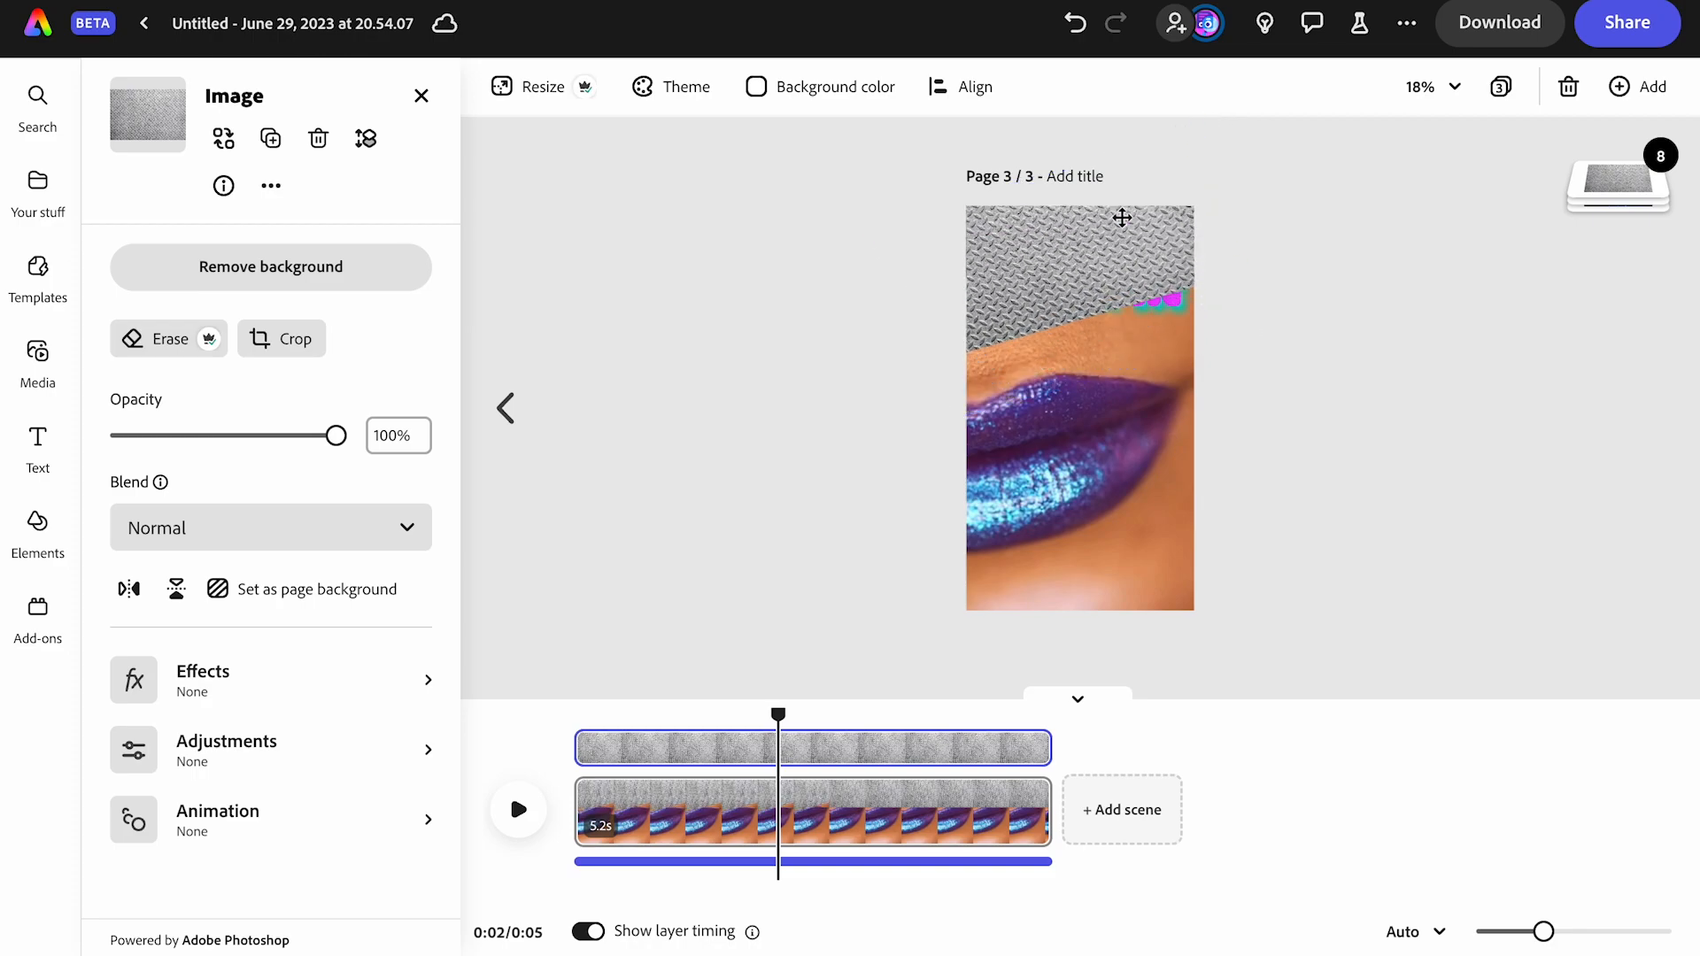
pyautogui.moveTo(1110, 192); pyautogui.dragTo(1156, 207)
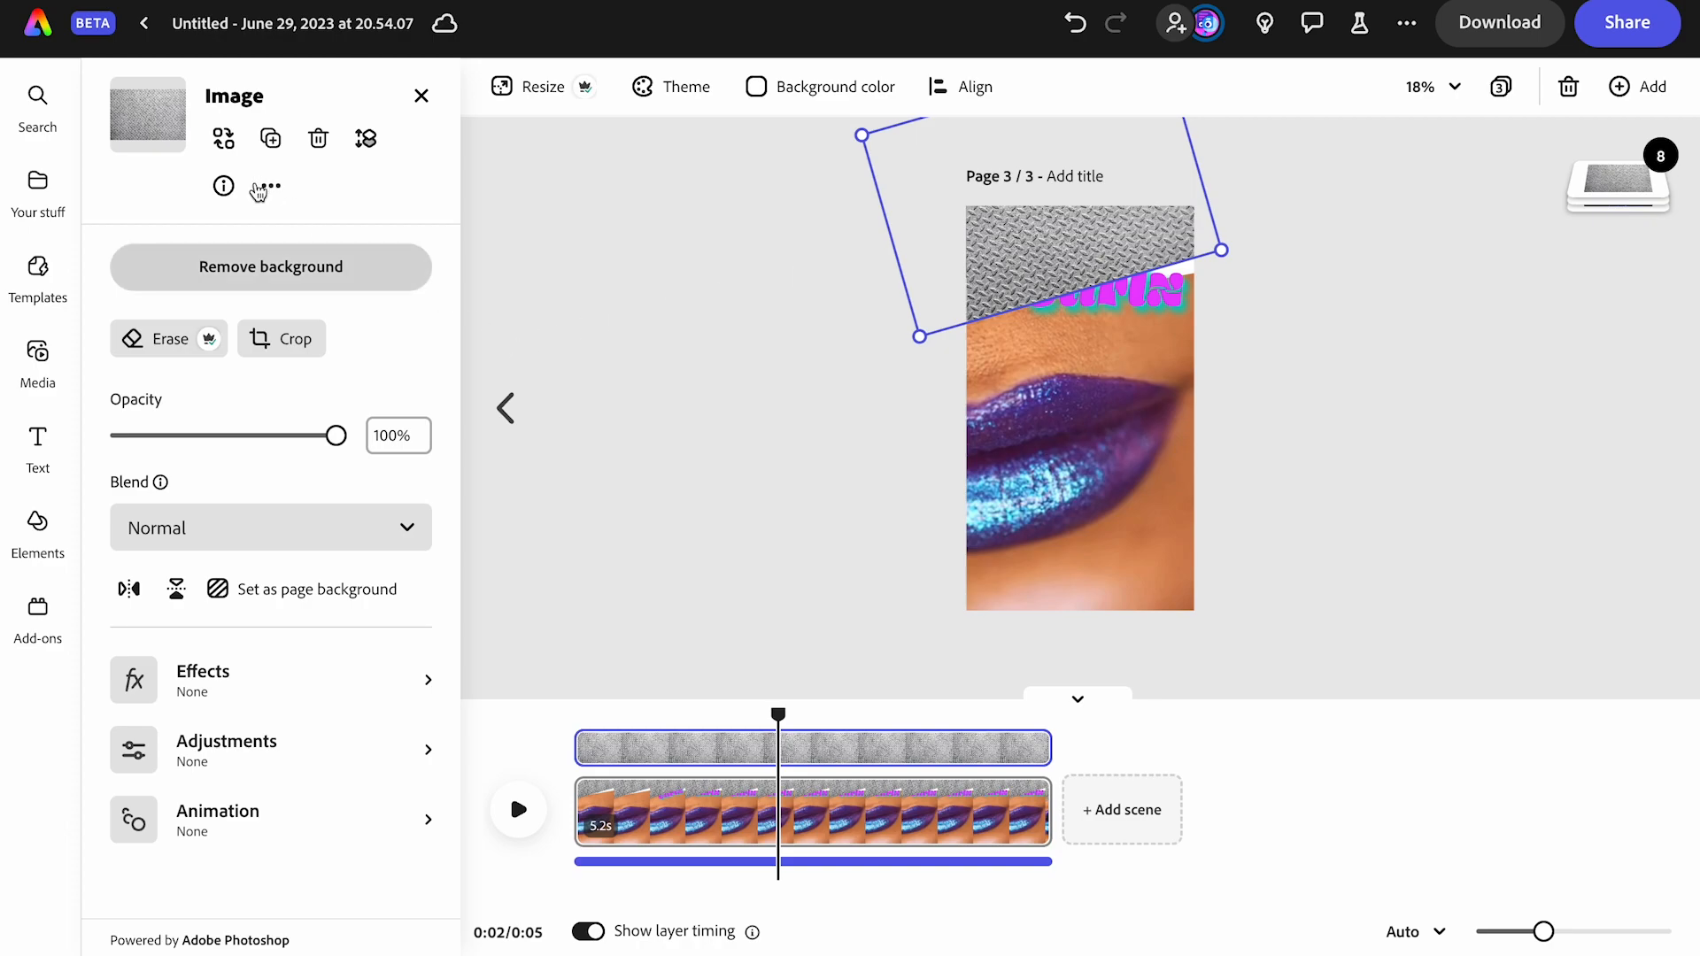
# Apply the pink-purple duotone effect to the metal image and set its shadows to a dark purple sampled from the lips
pyautogui.click(236, 676)
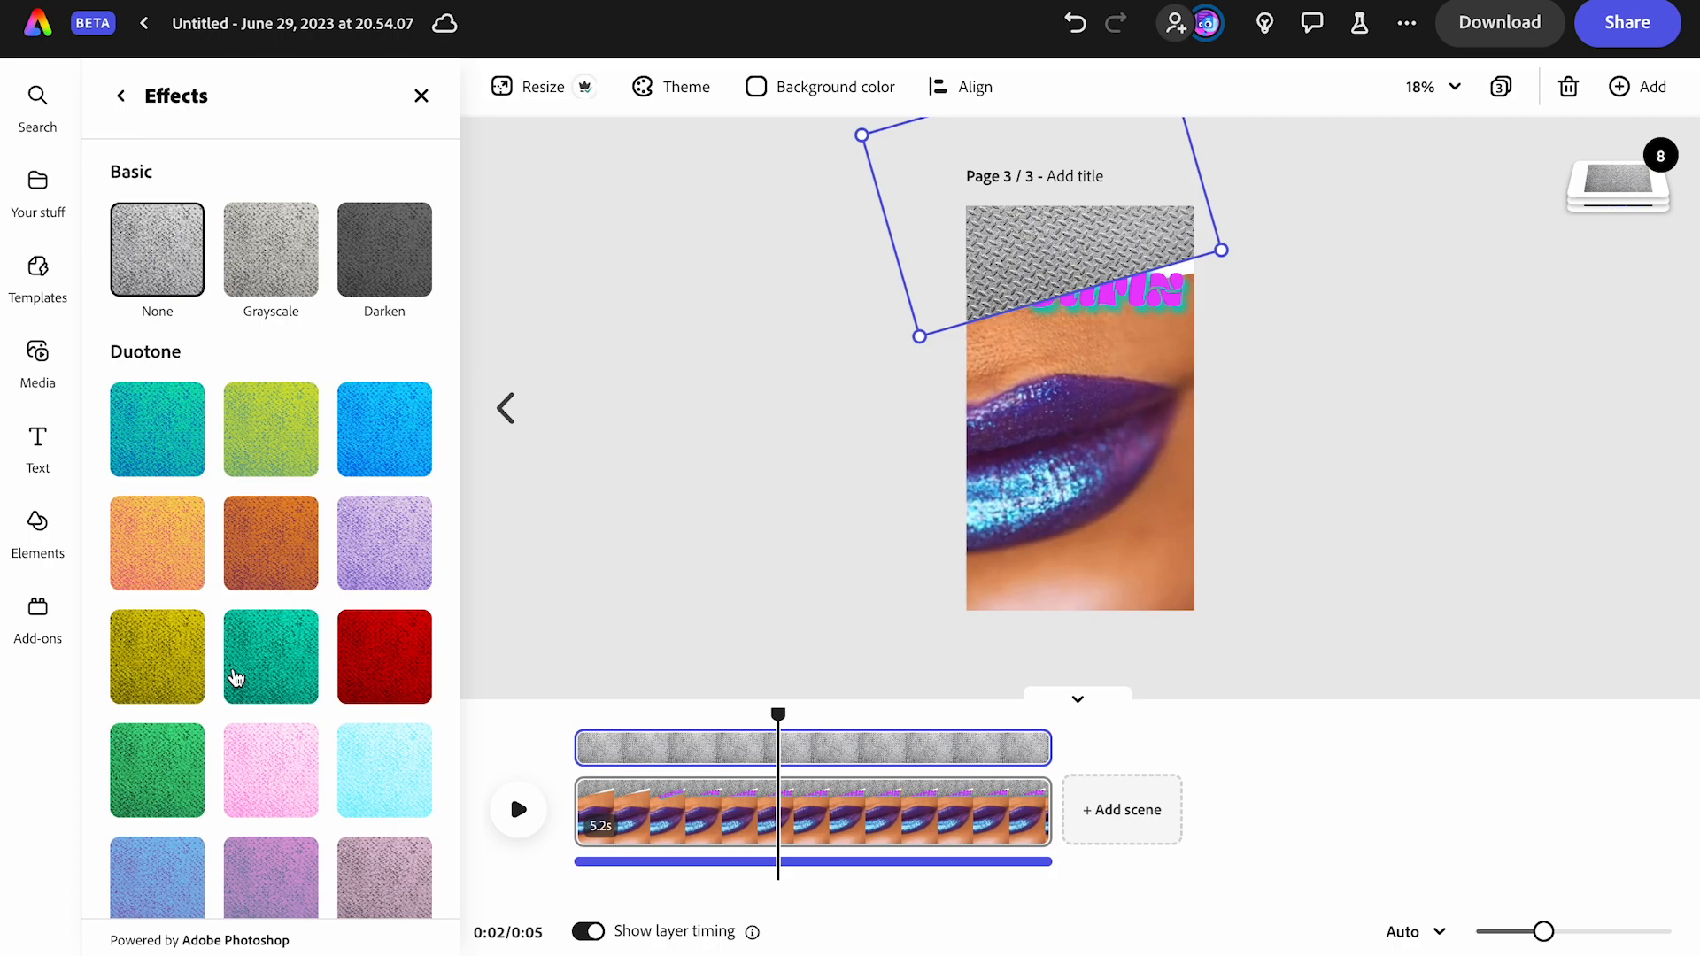
pyautogui.scroll(-2, 235, 676)
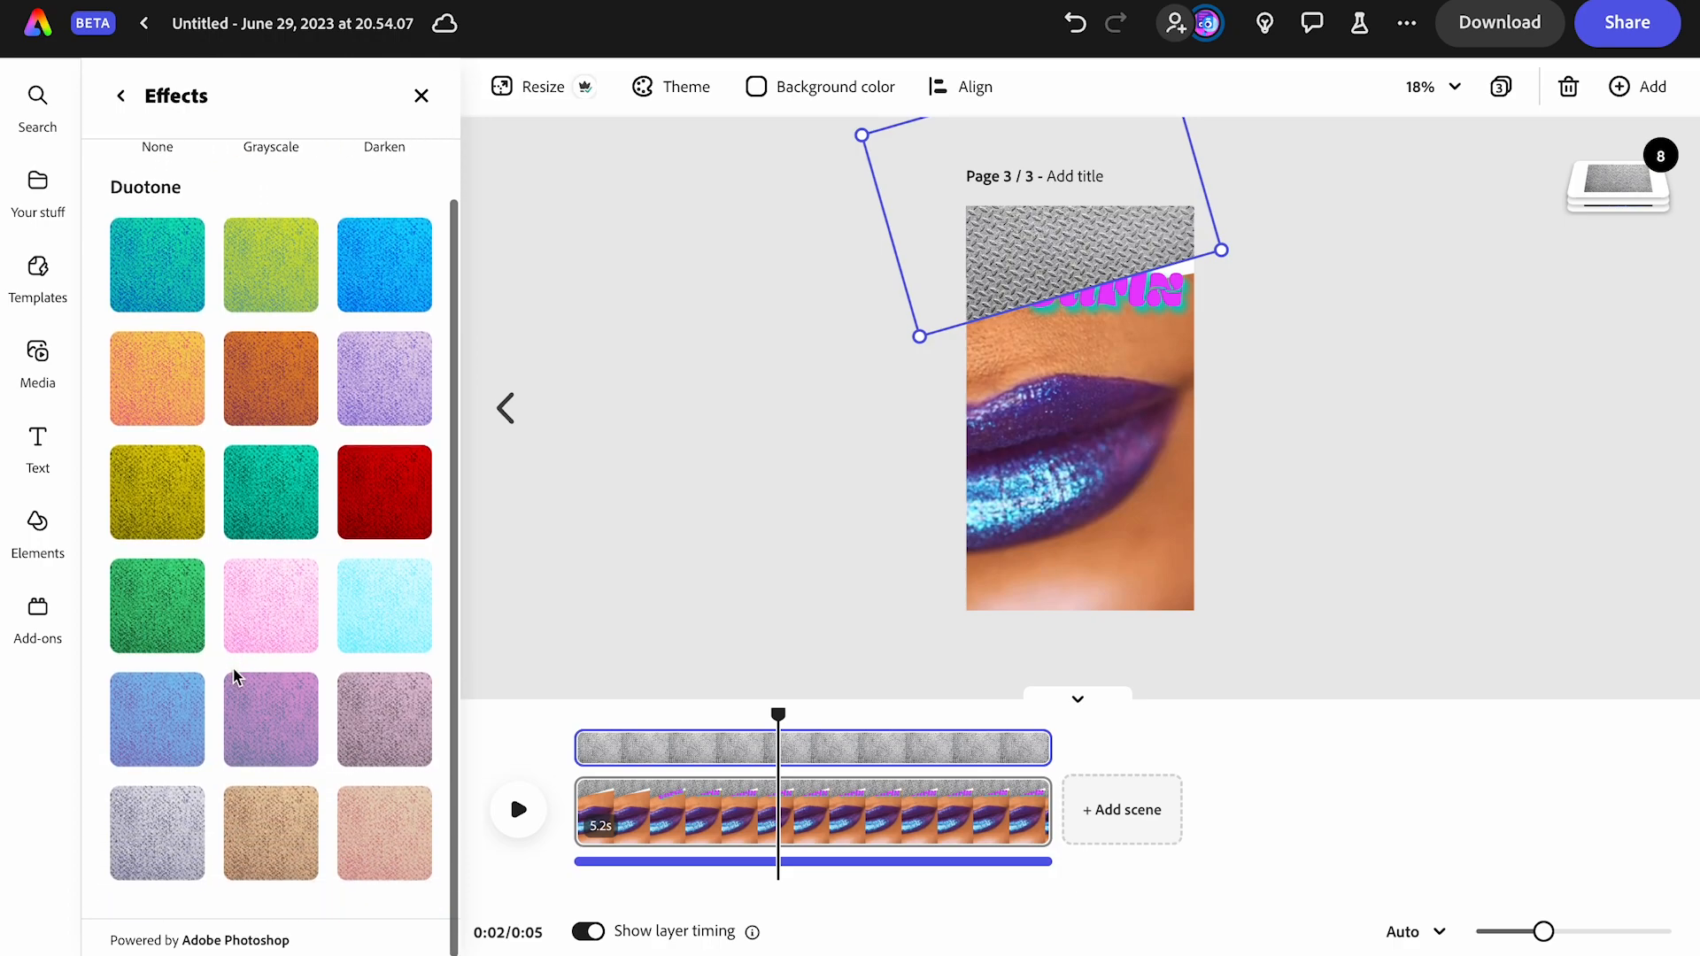
pyautogui.click(258, 708)
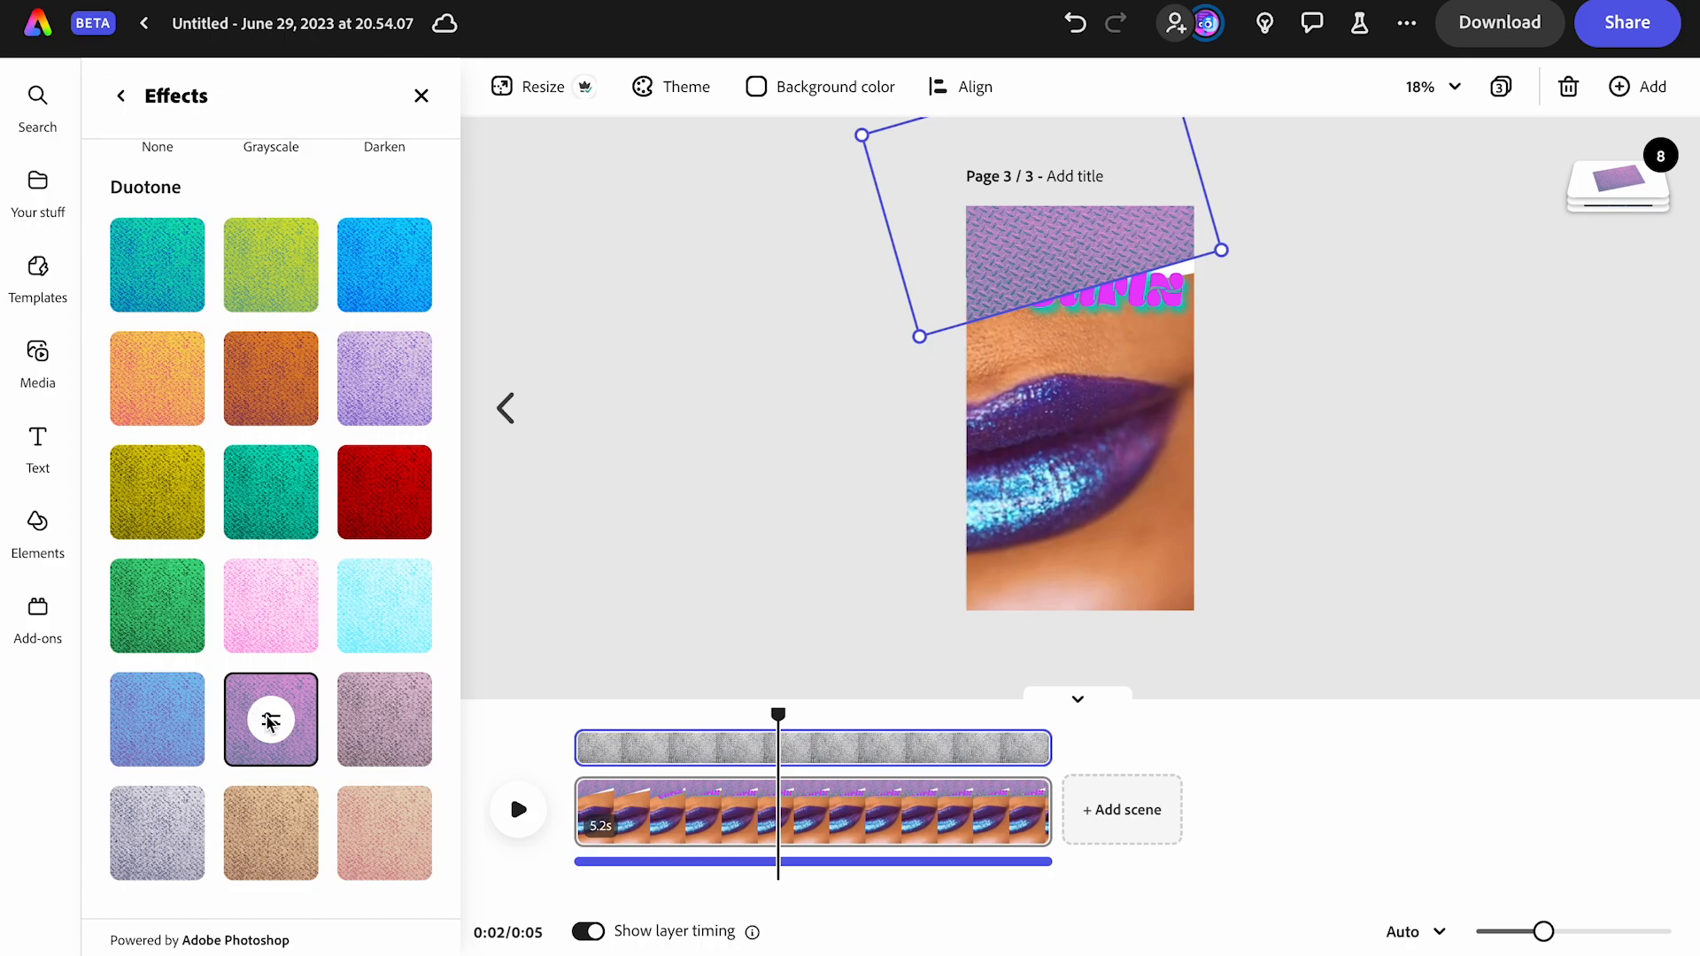
pyautogui.click(270, 720)
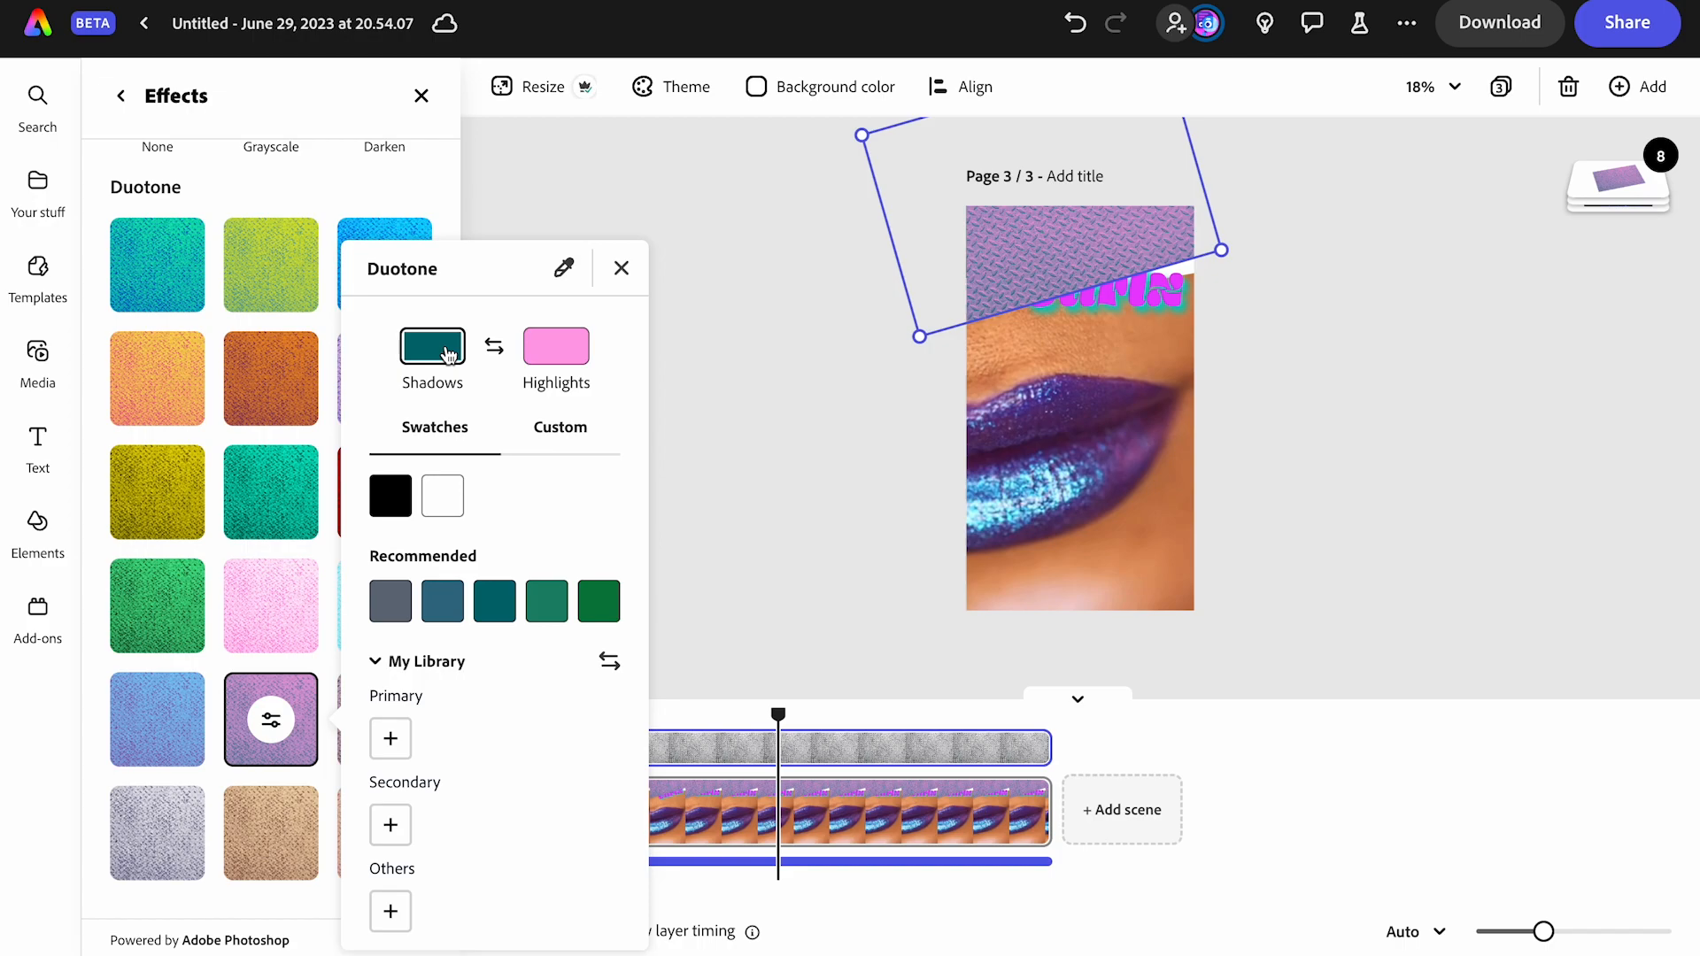
pyautogui.click(564, 267)
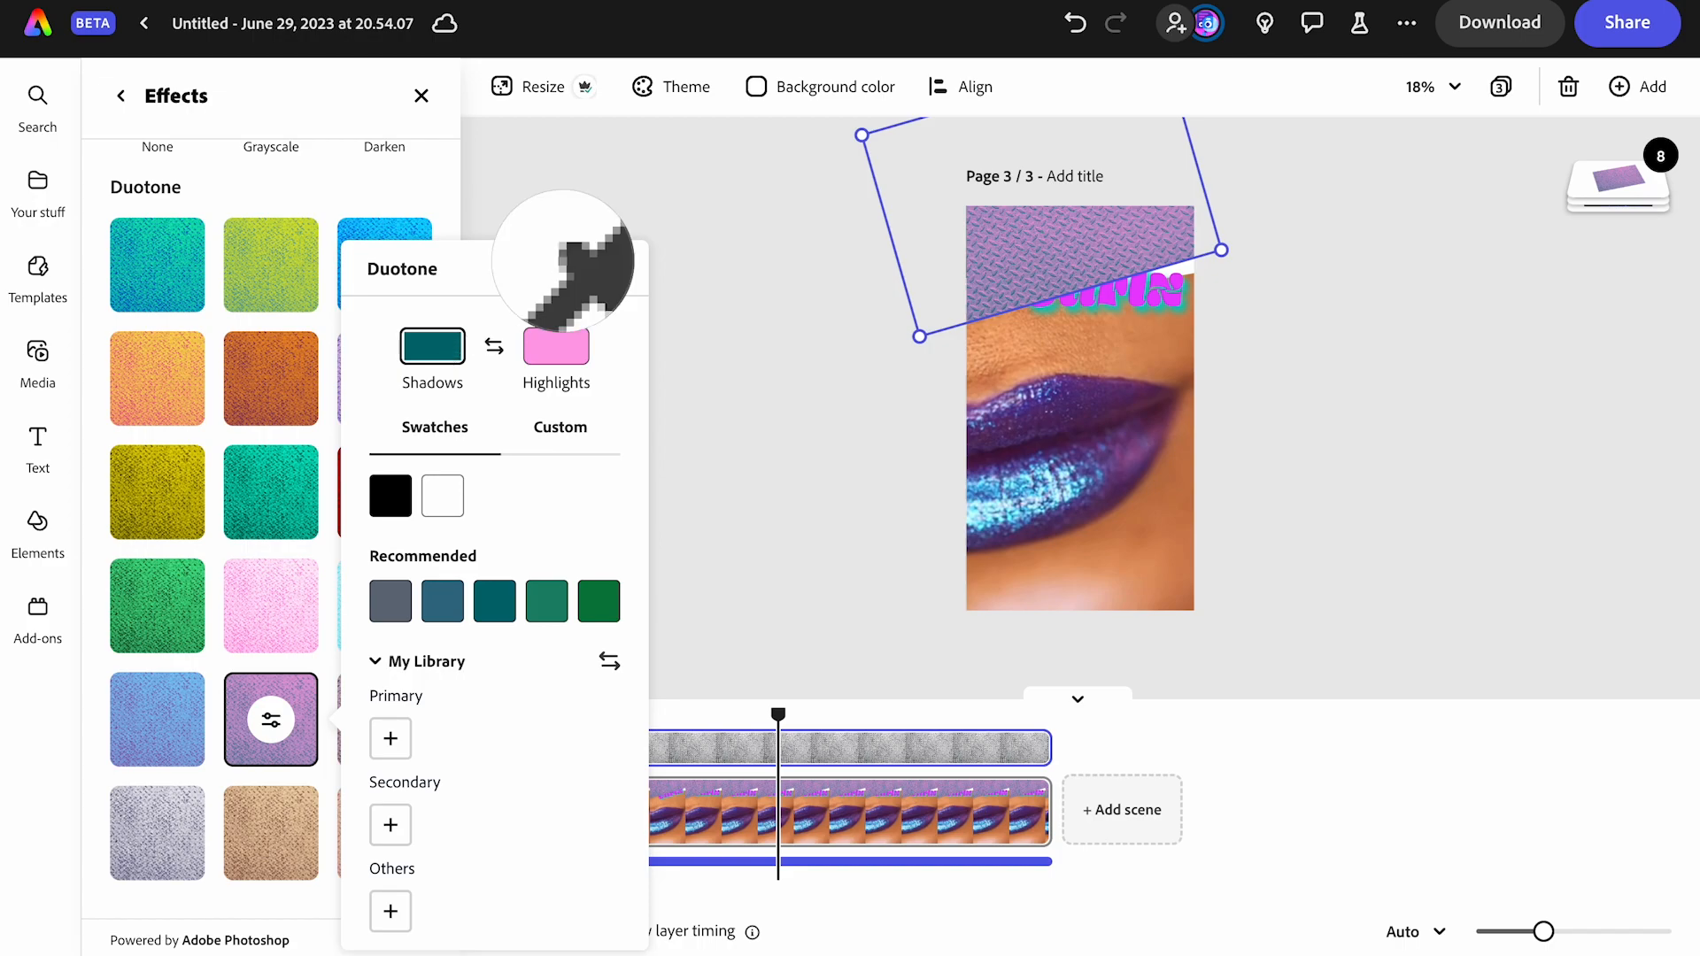
pyautogui.click(1064, 406)
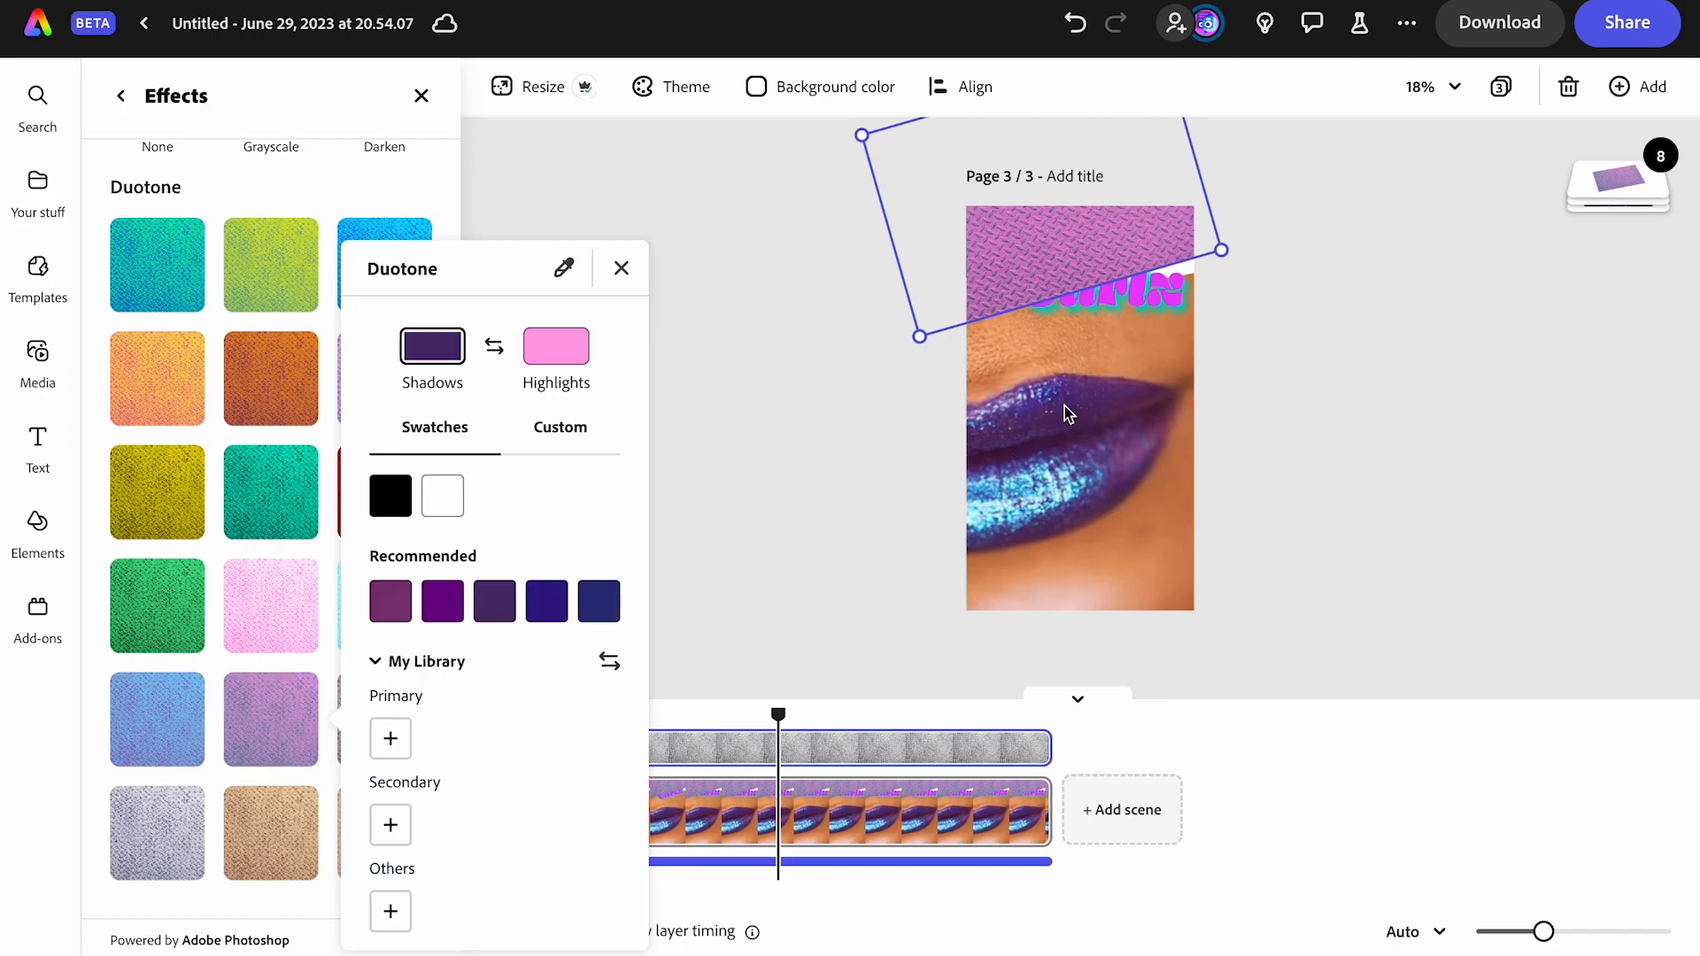
# Set the metal image's duotone highlights to the custom purple #A164E8
pyautogui.click(567, 347)
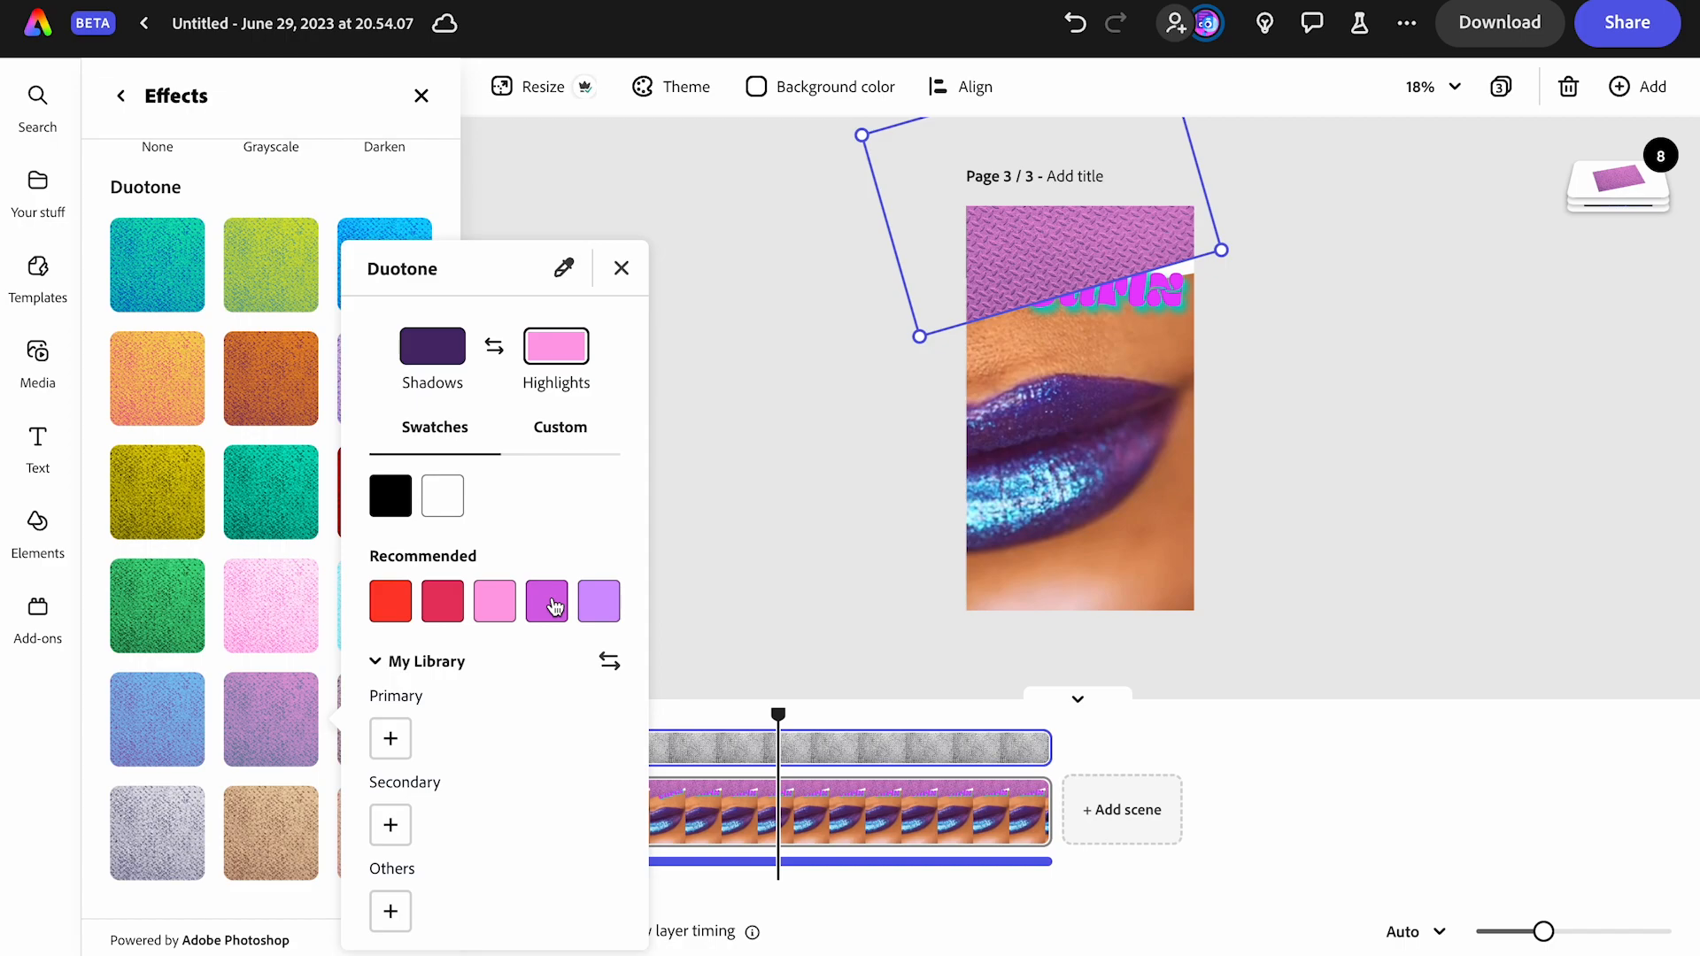
pyautogui.click(553, 605)
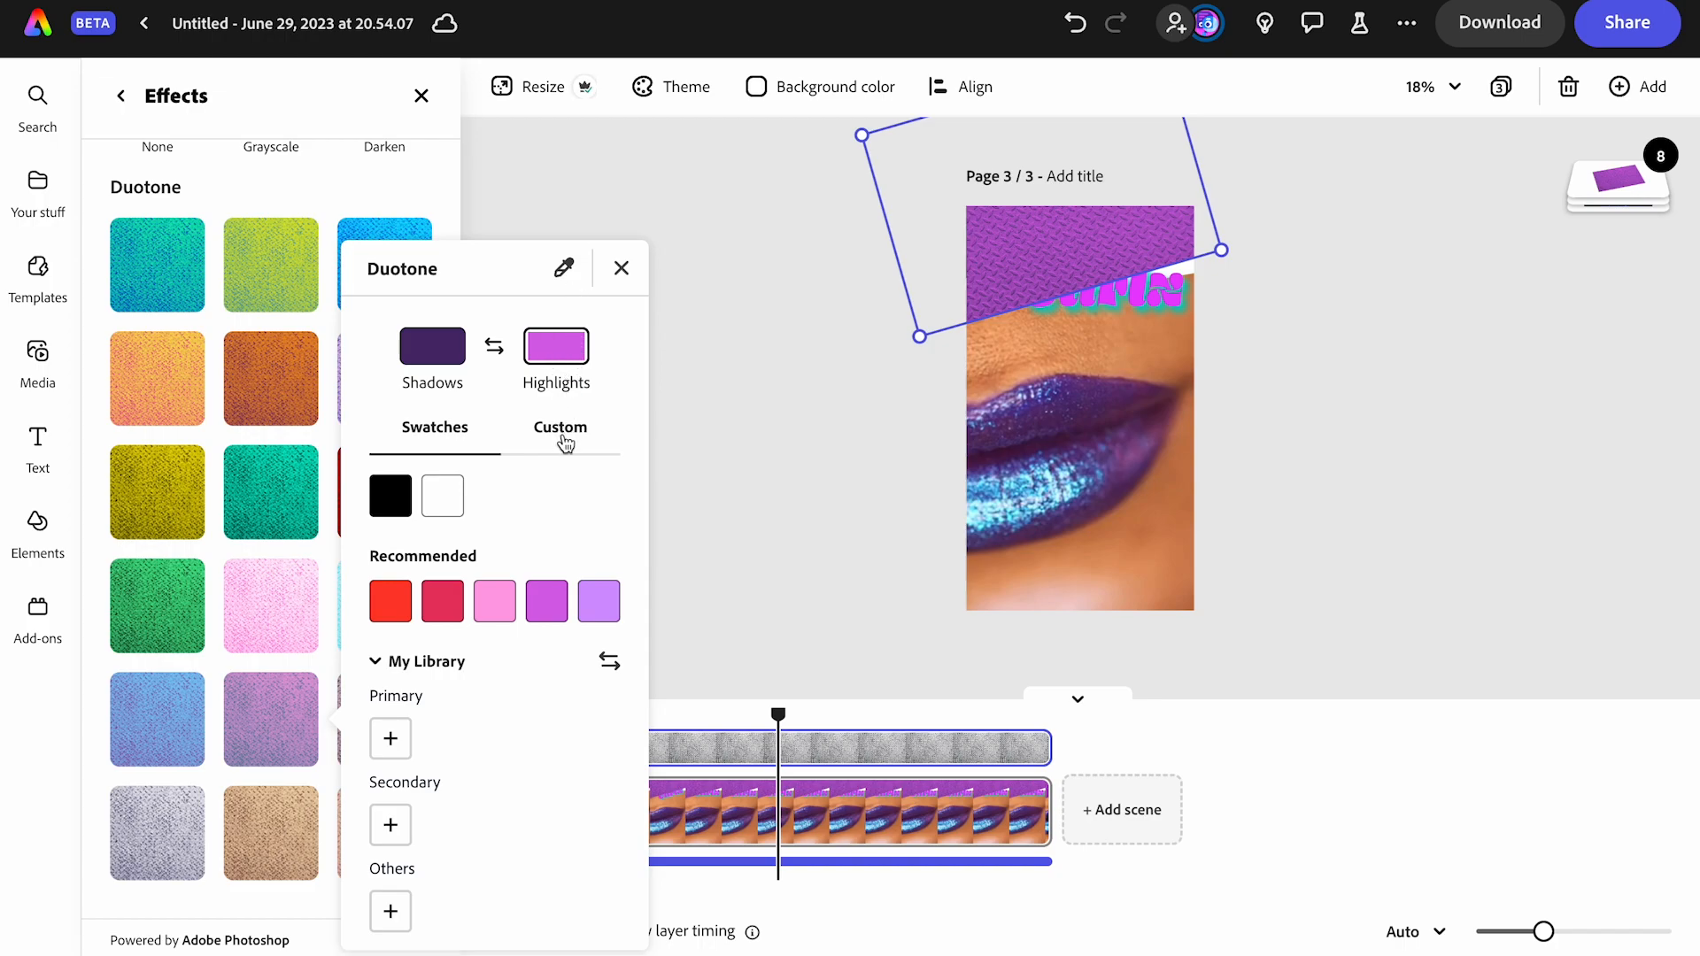
pyautogui.click(559, 434)
pyautogui.moveTo(571, 488); pyautogui.dragTo(559, 493)
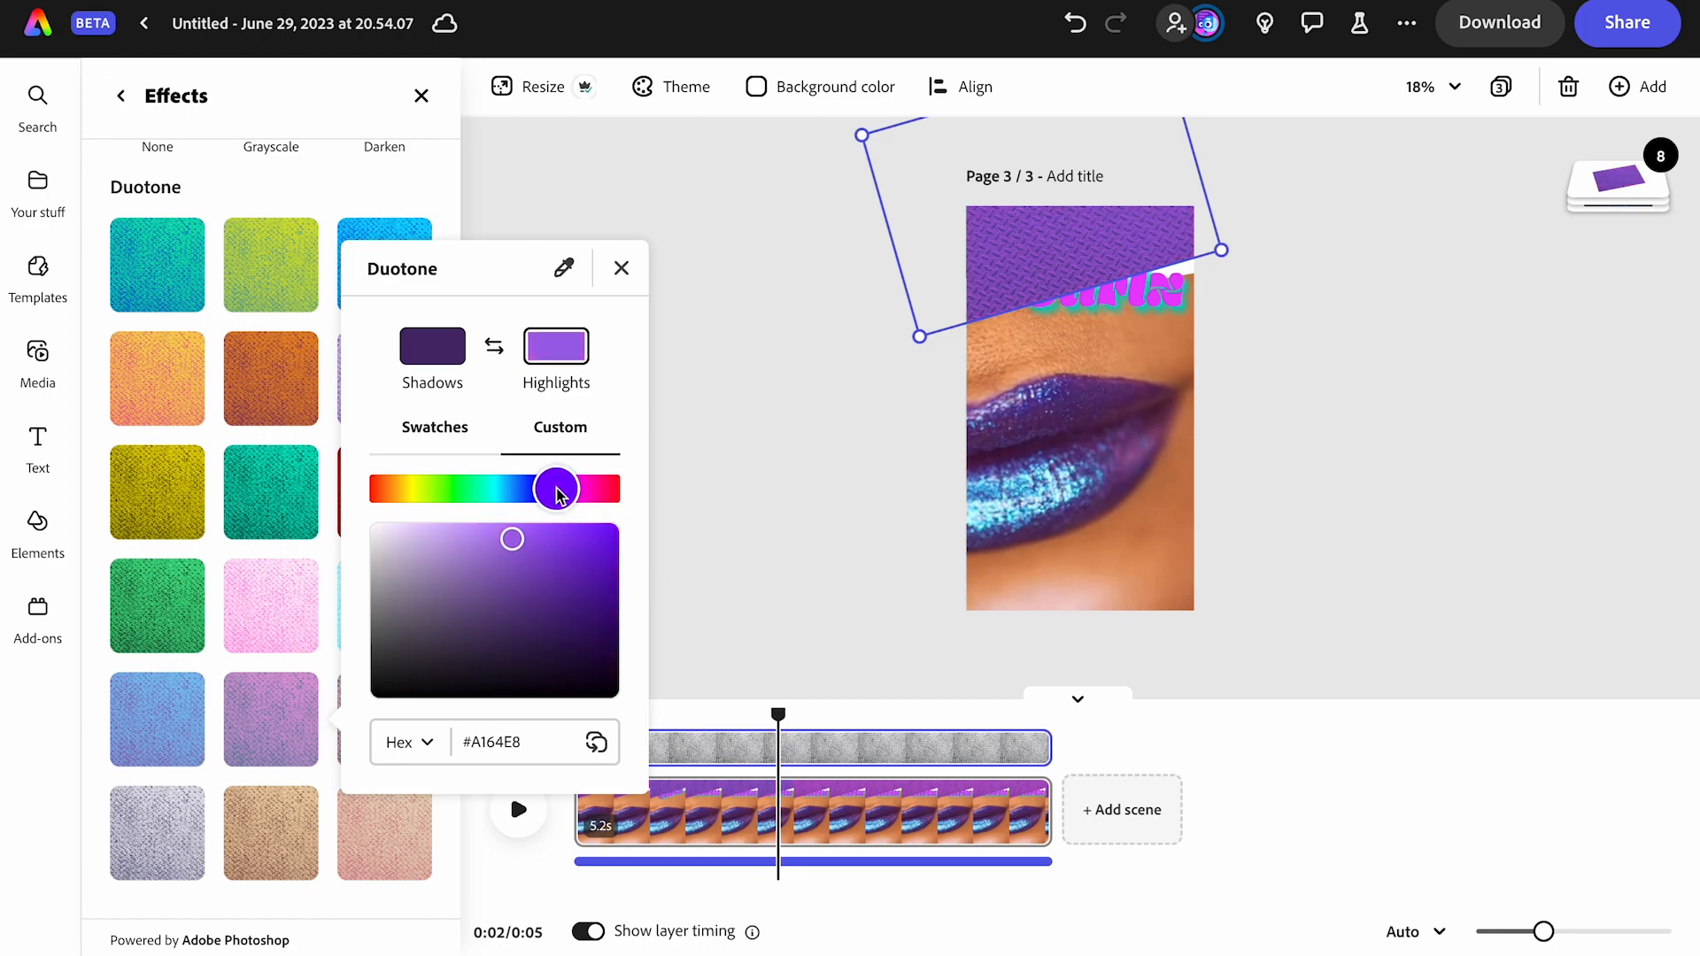
pyautogui.click(768, 410)
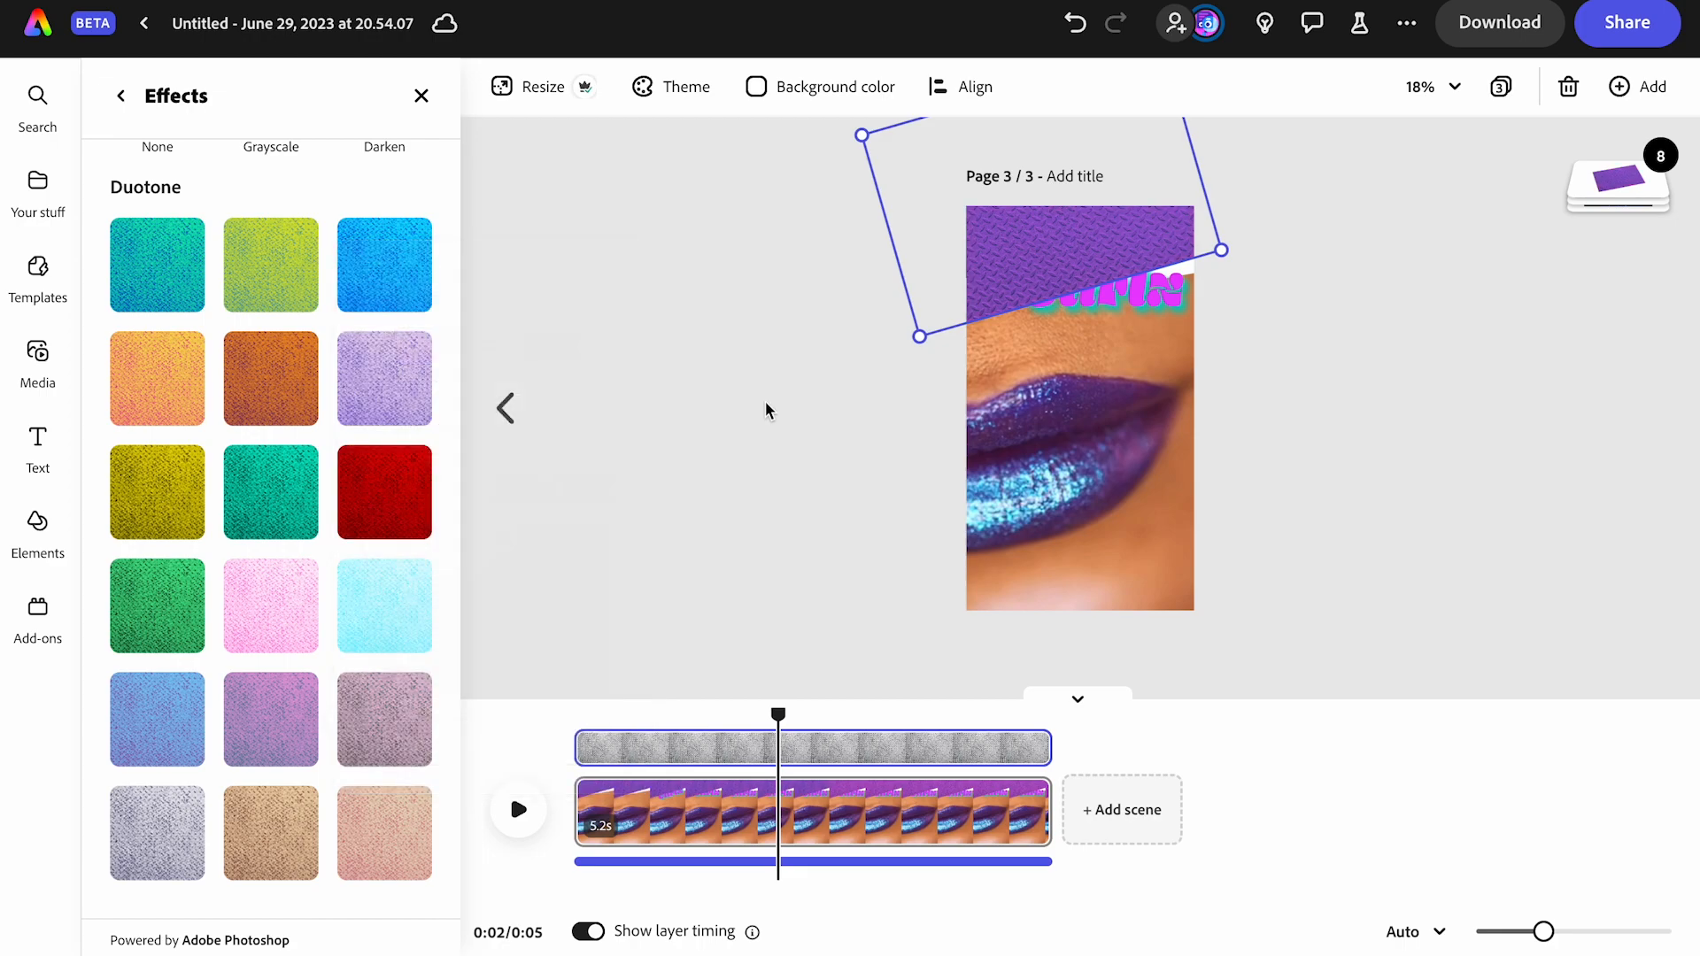
pyautogui.click(768, 410)
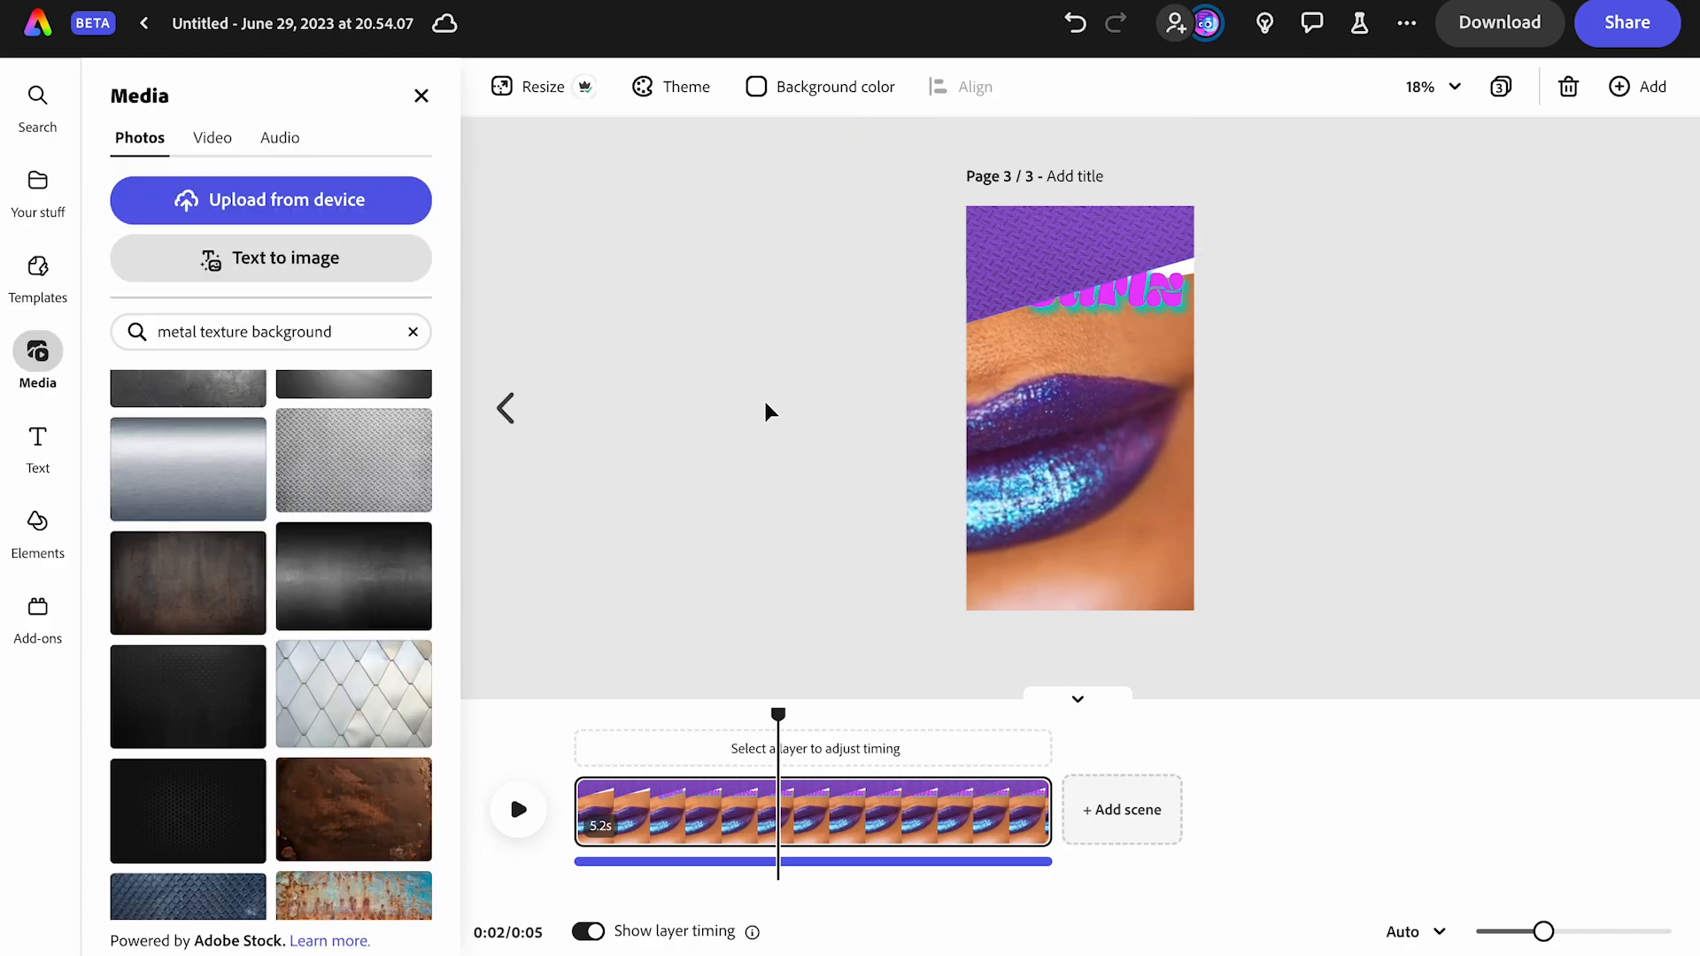
# Move the purple metal image behind the GURLZ and Curlz texts in the layer order
pyautogui.click(1146, 222)
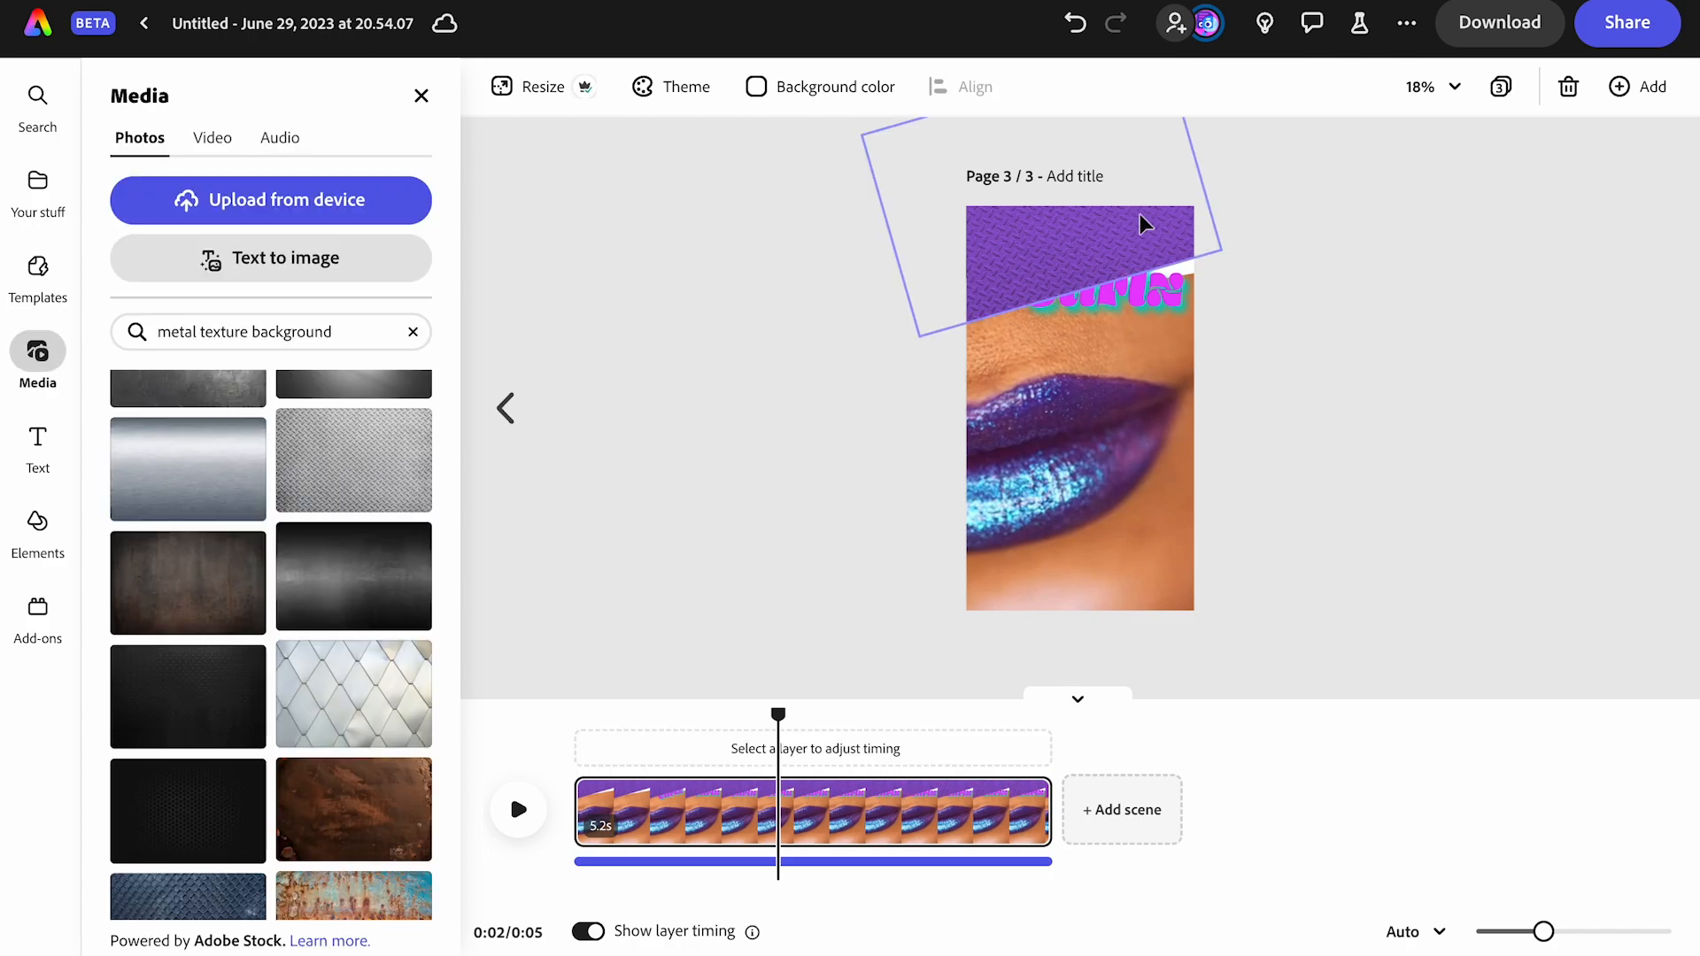
pyautogui.click(1594, 188)
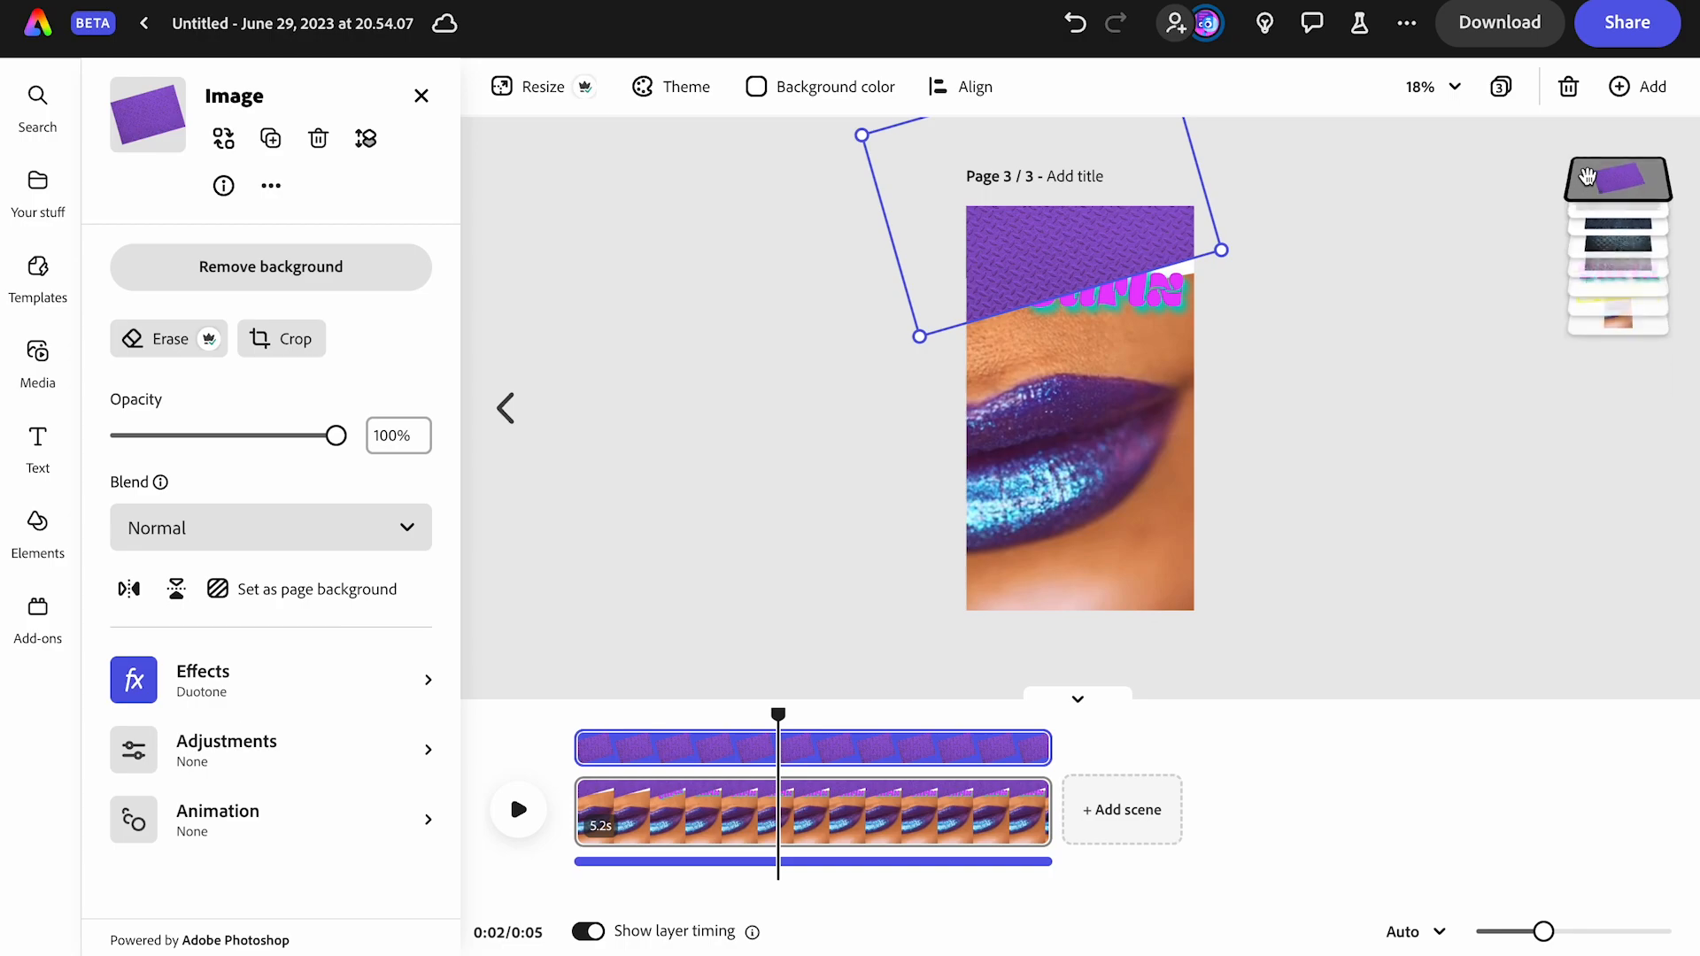
pyautogui.moveTo(1612, 458); pyautogui.dragTo(1614, 457)
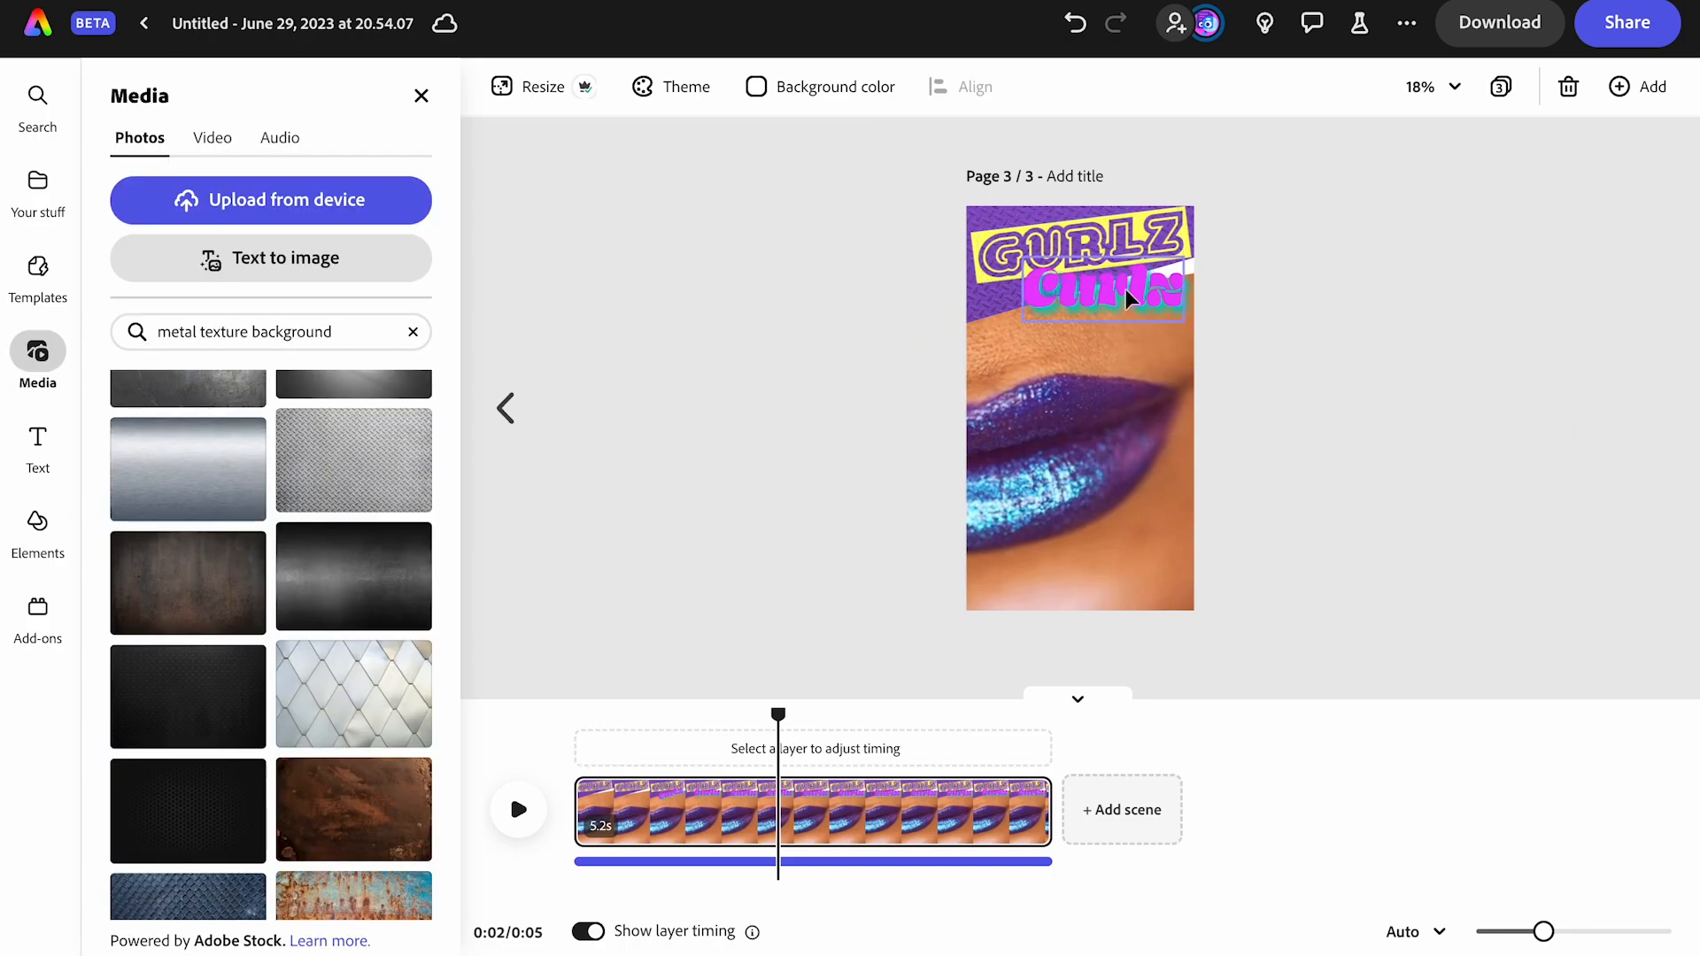
# Move the GURLZ and Curlz texts slightly lower so they overlap the edge between the metal texture and the lips
pyautogui.click(1131, 330)
pyautogui.click(1111, 251)
pyautogui.moveTo(1111, 251); pyautogui.dragTo(1121, 293)
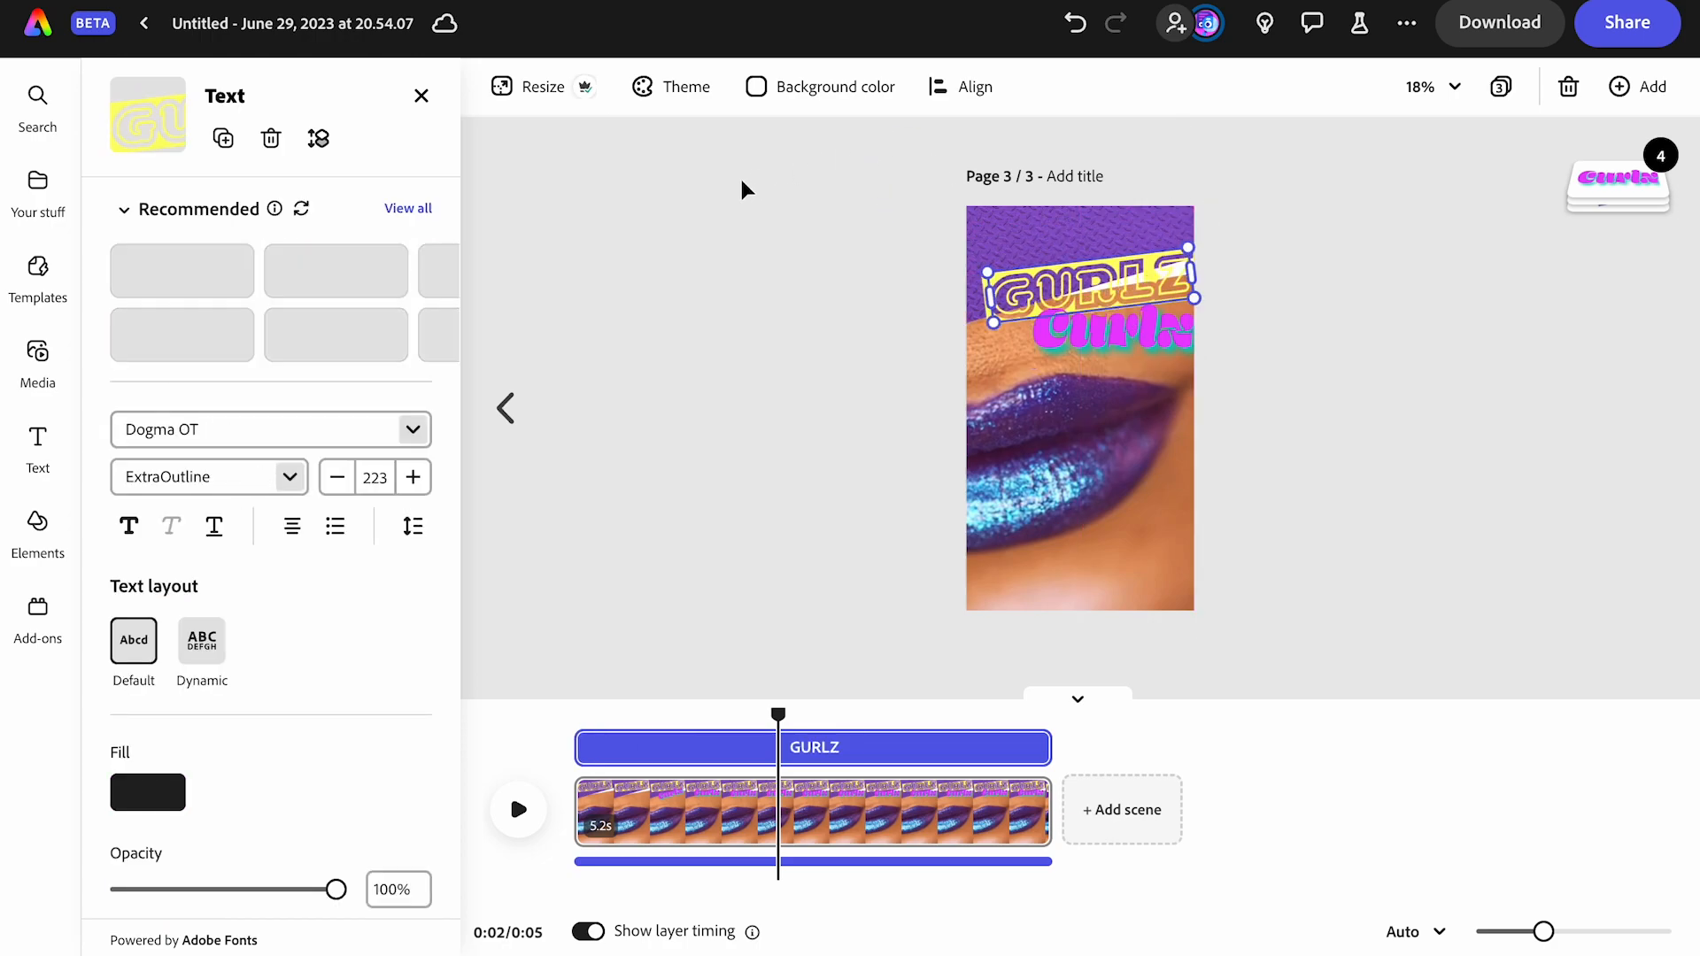
# Add a solid black rectangle shape to page 3 and select it
pyautogui.click(37, 527)
pyautogui.click(384, 139)
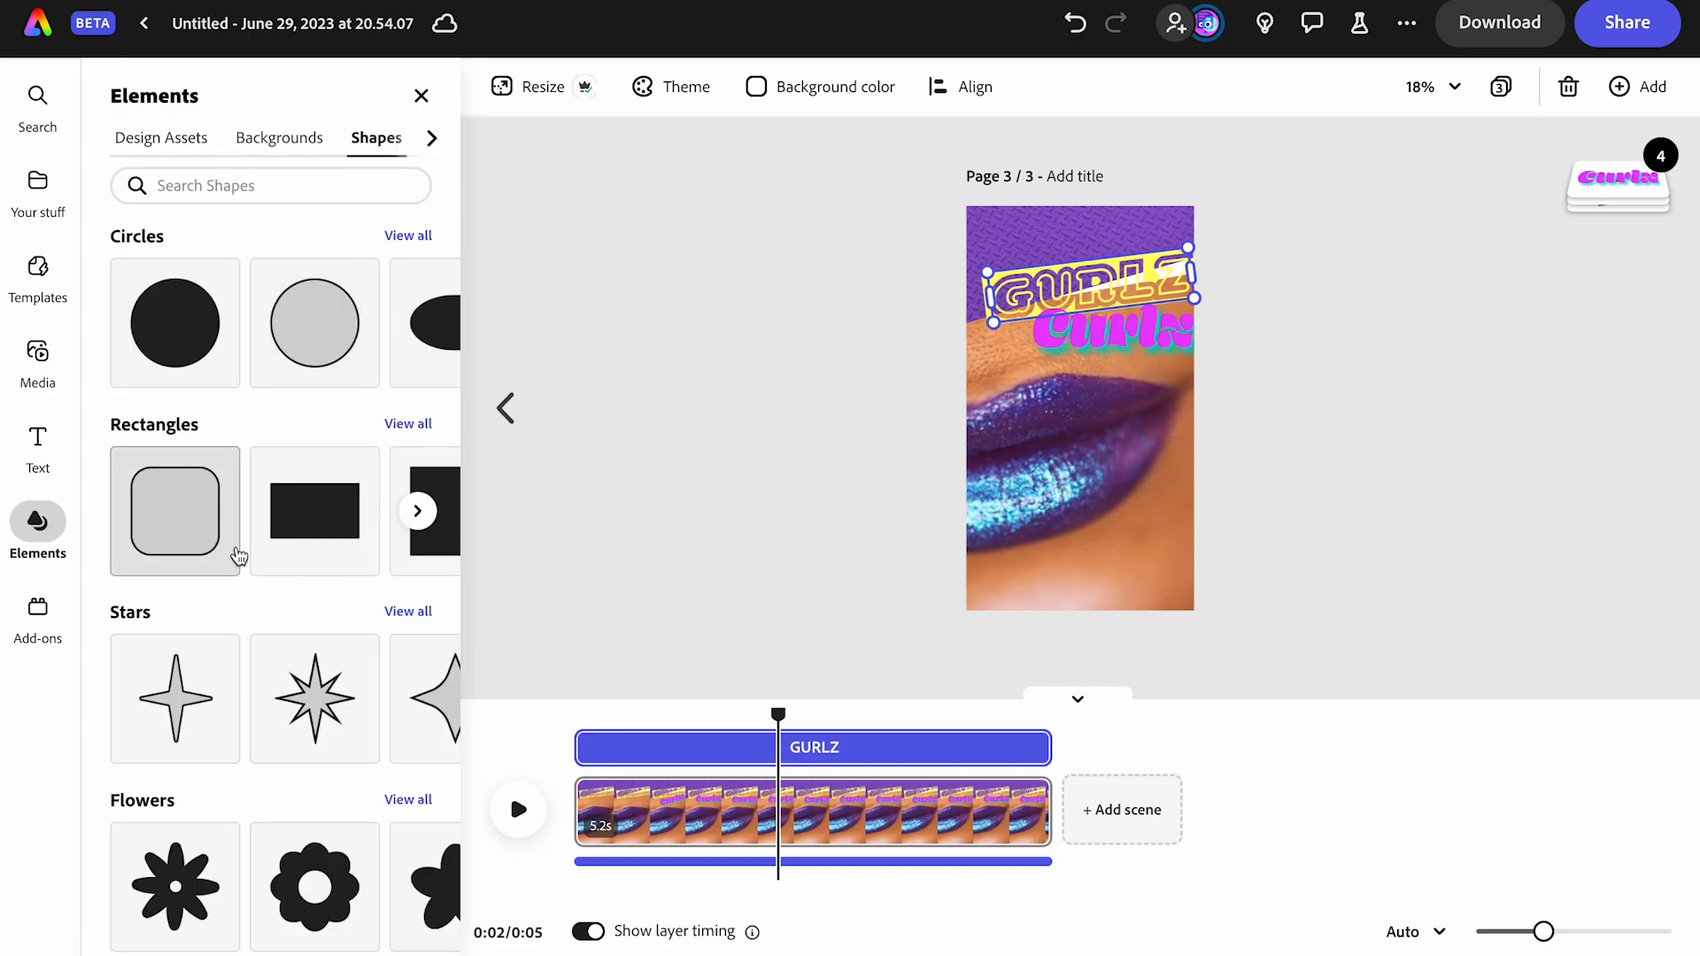
pyautogui.click(310, 523)
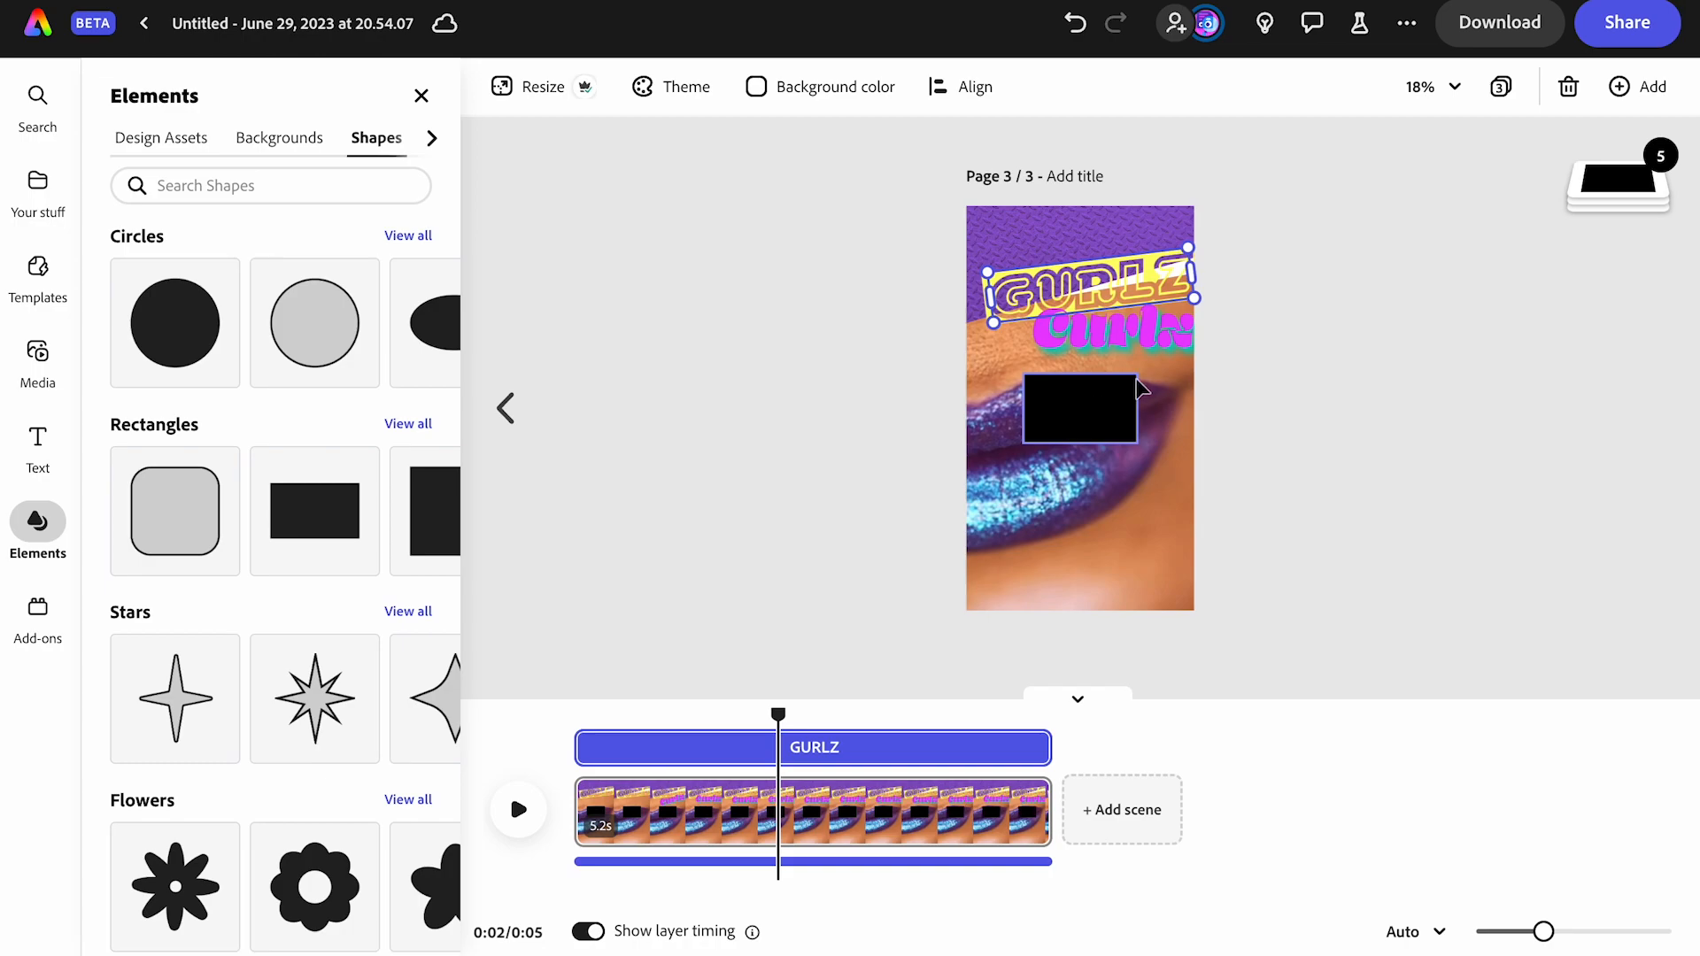
pyautogui.click(1120, 405)
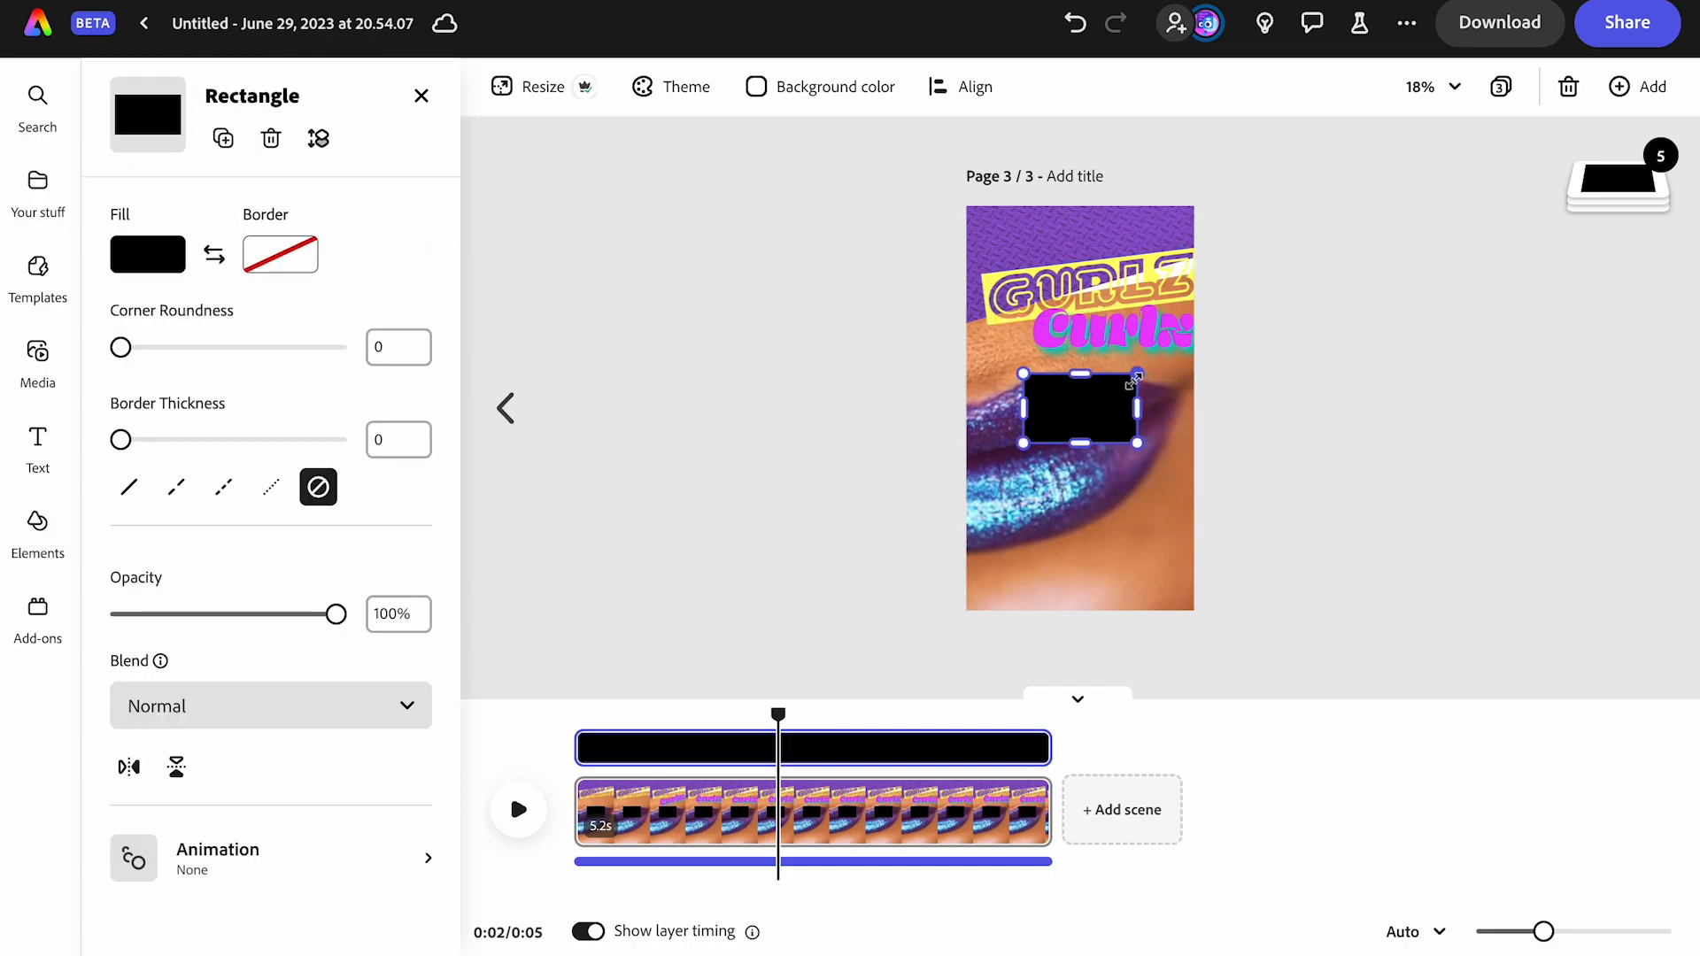
# Enlarge the black rectangle and place it tilted over the upper left corner of page 3, parallel to the metal image's edge
pyautogui.moveTo(1139, 375); pyautogui.dragTo(1220, 322)
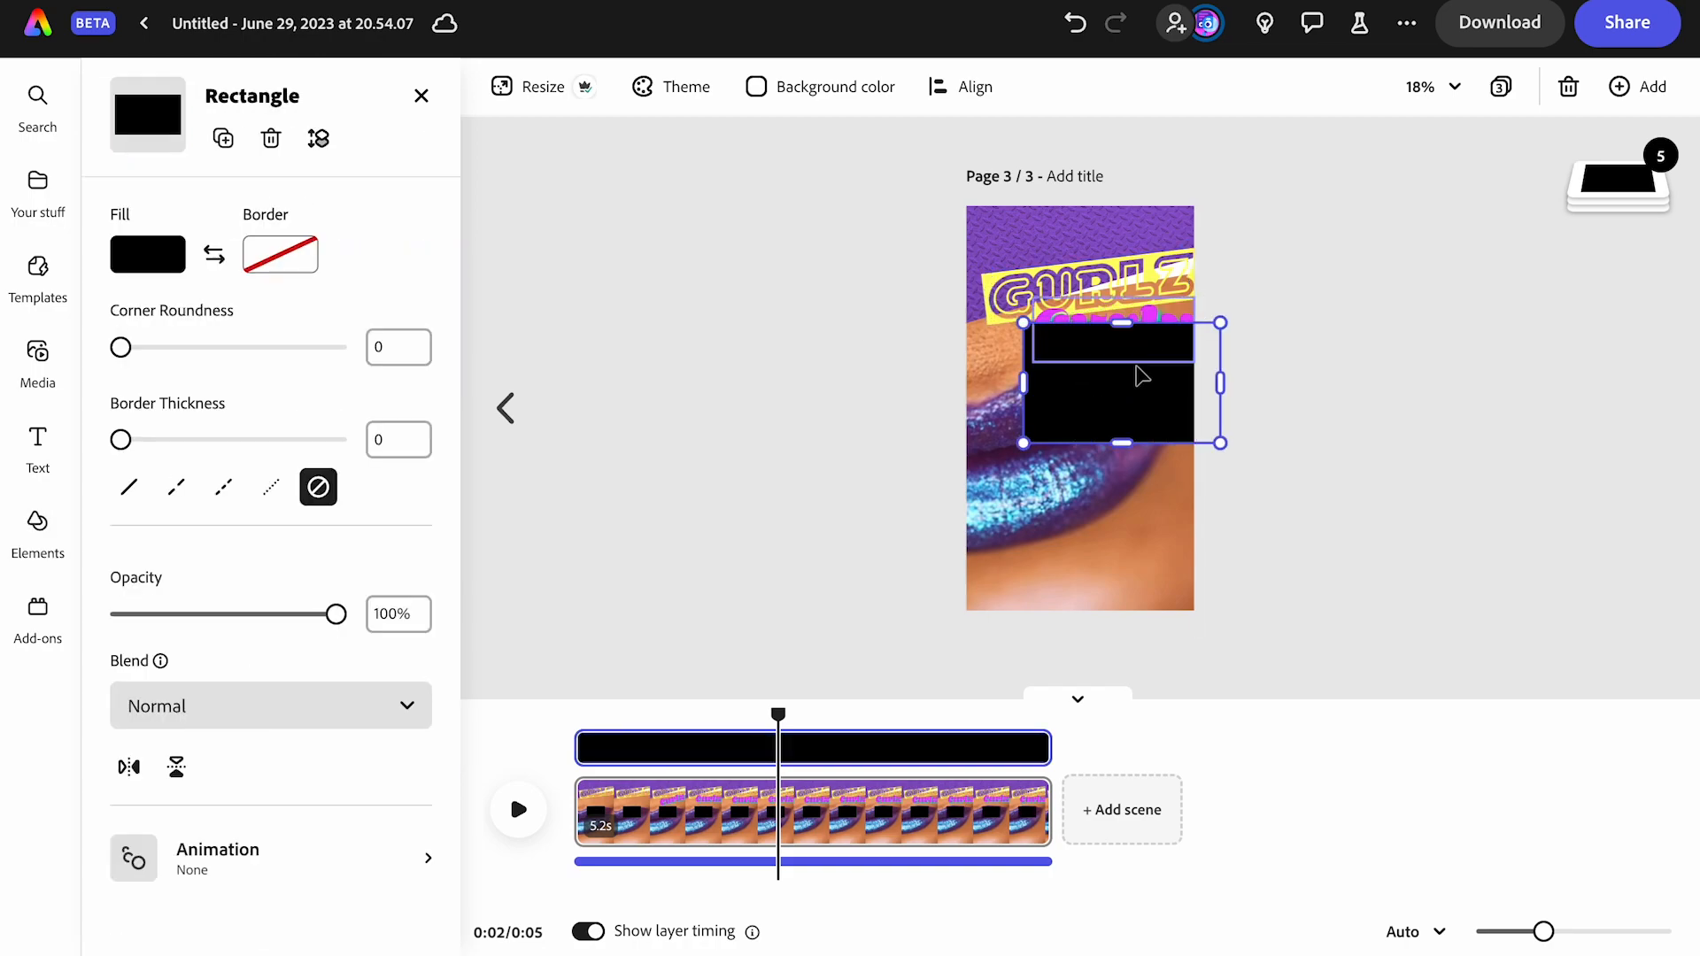
pyautogui.moveTo(1023, 443); pyautogui.dragTo(980, 471)
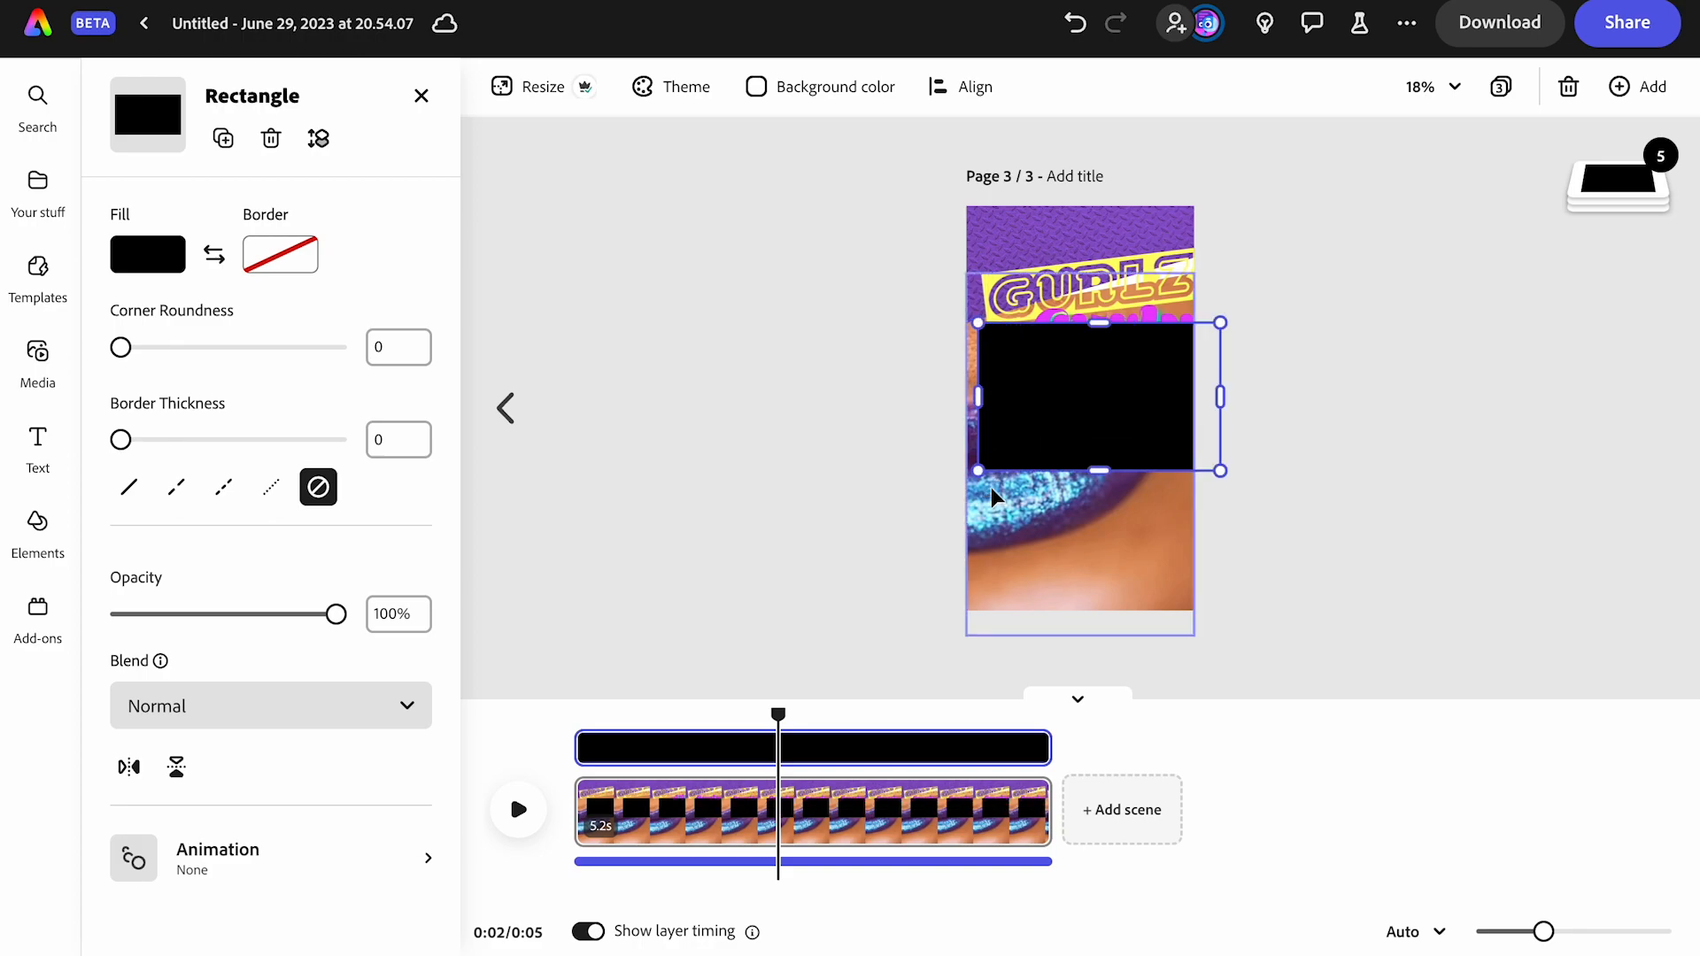
pyautogui.moveTo(1221, 318); pyautogui.dragTo(1212, 277)
pyautogui.moveTo(1161, 394); pyautogui.dragTo(1098, 150)
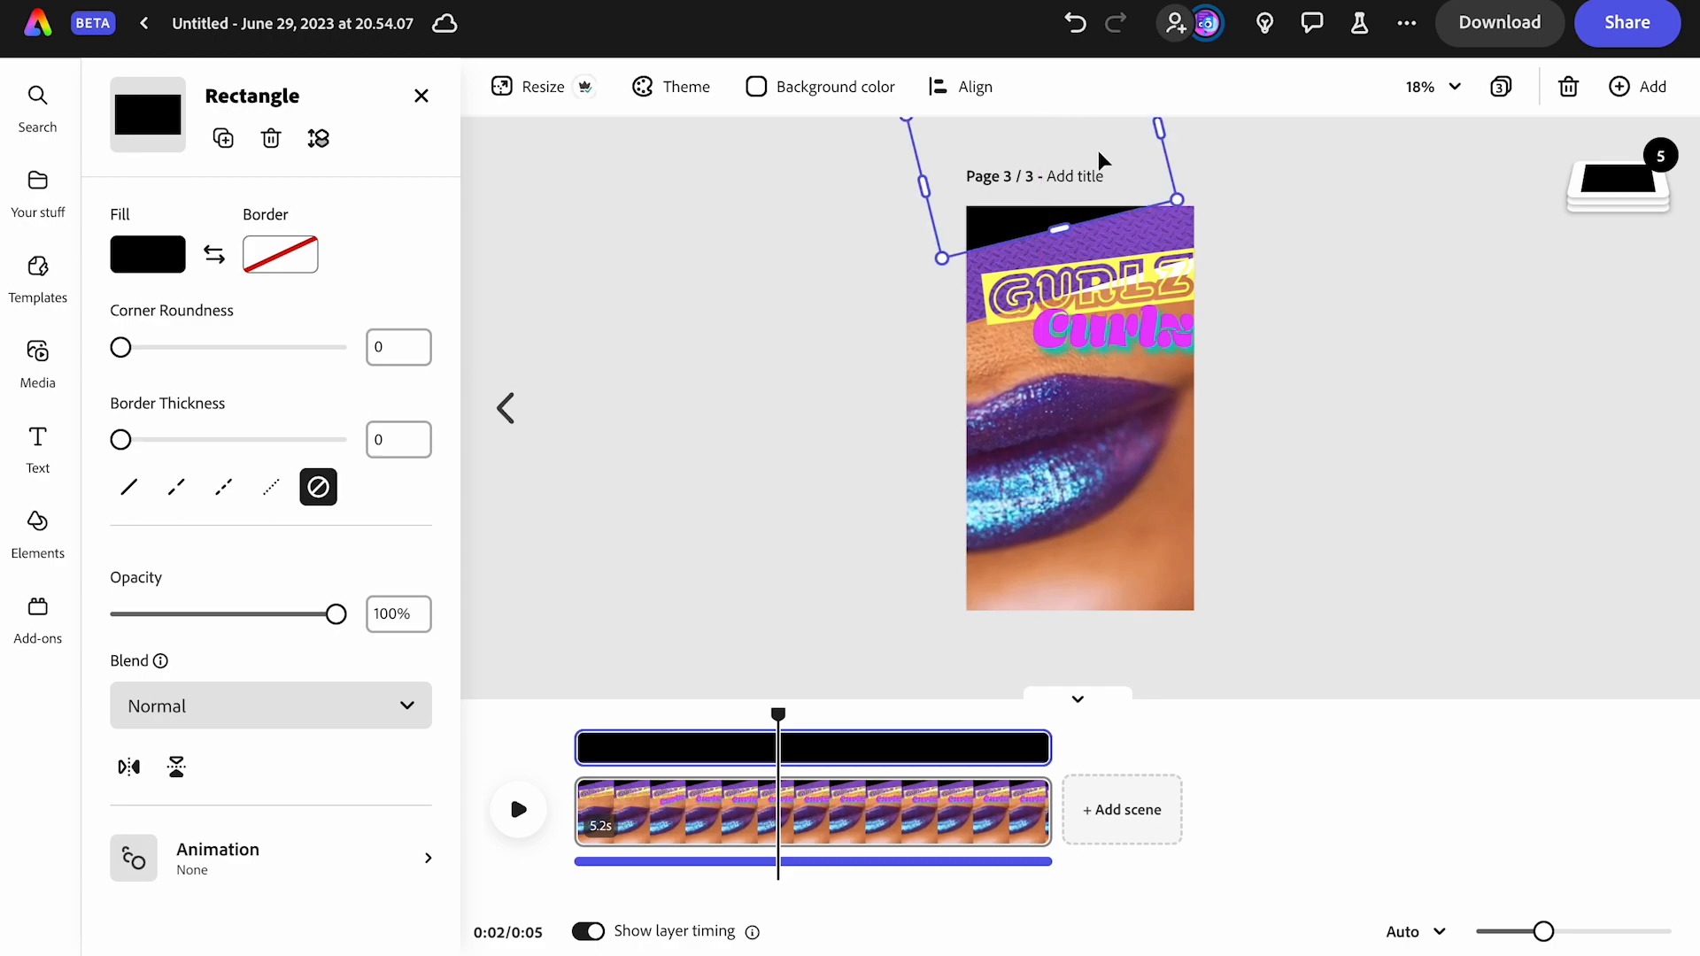
# Fill the tilted black rectangle with a purple sampled from the lips video
pyautogui.click(164, 252)
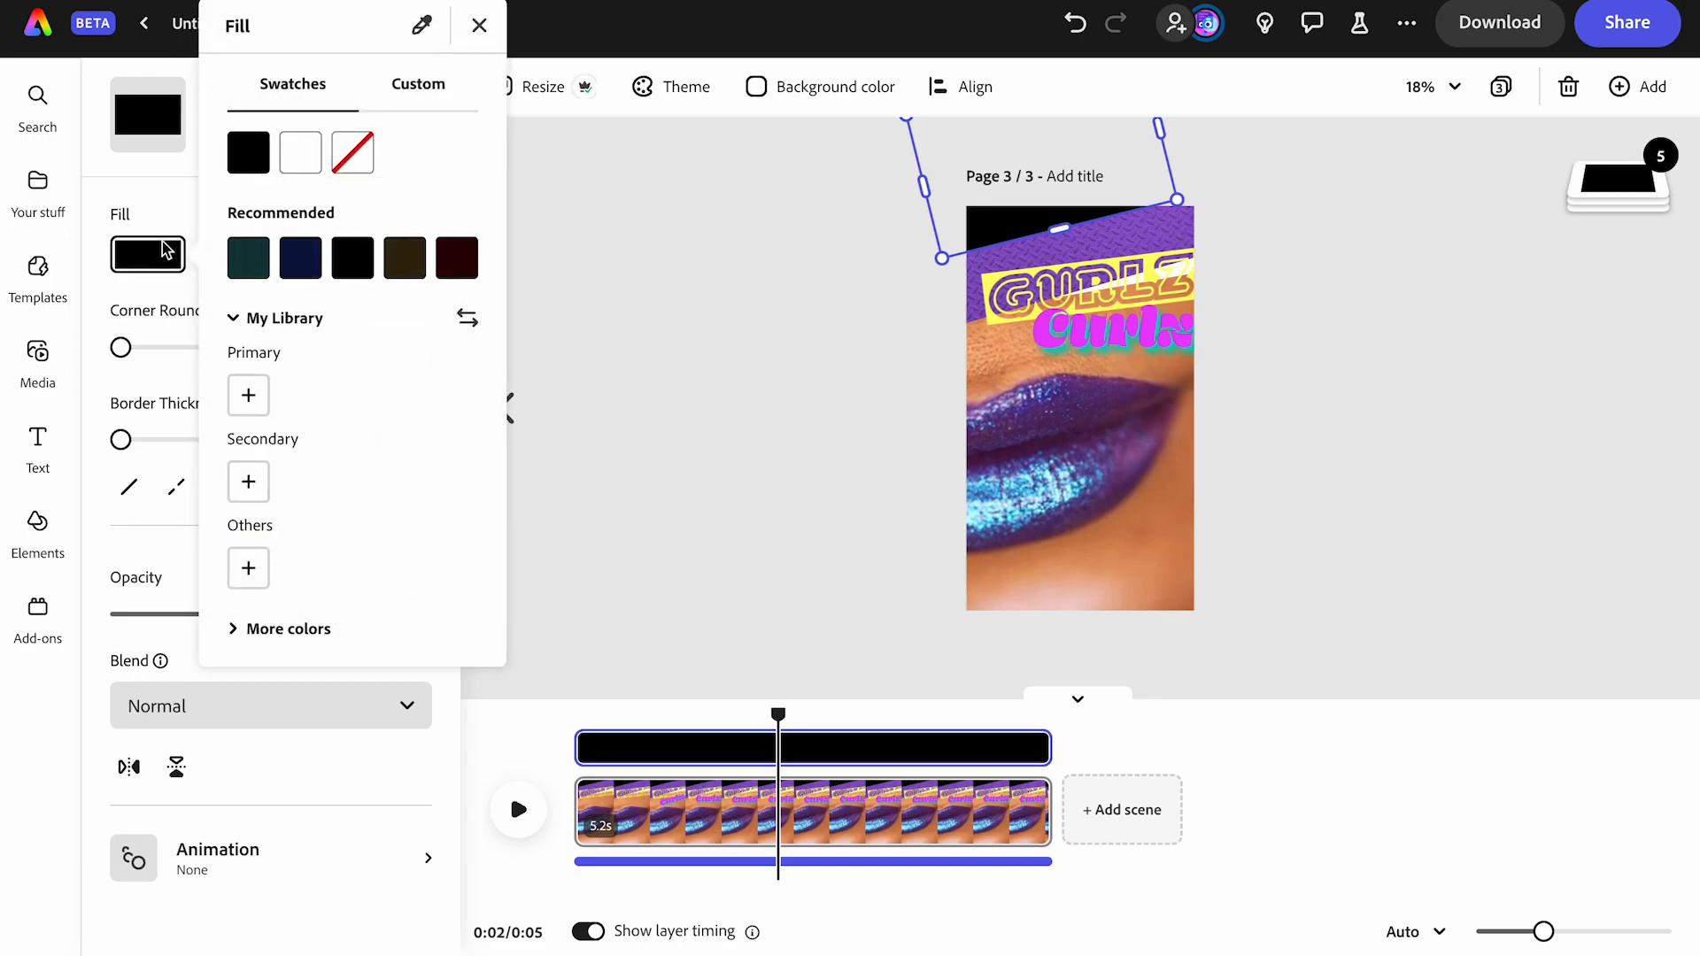
pyautogui.click(422, 25)
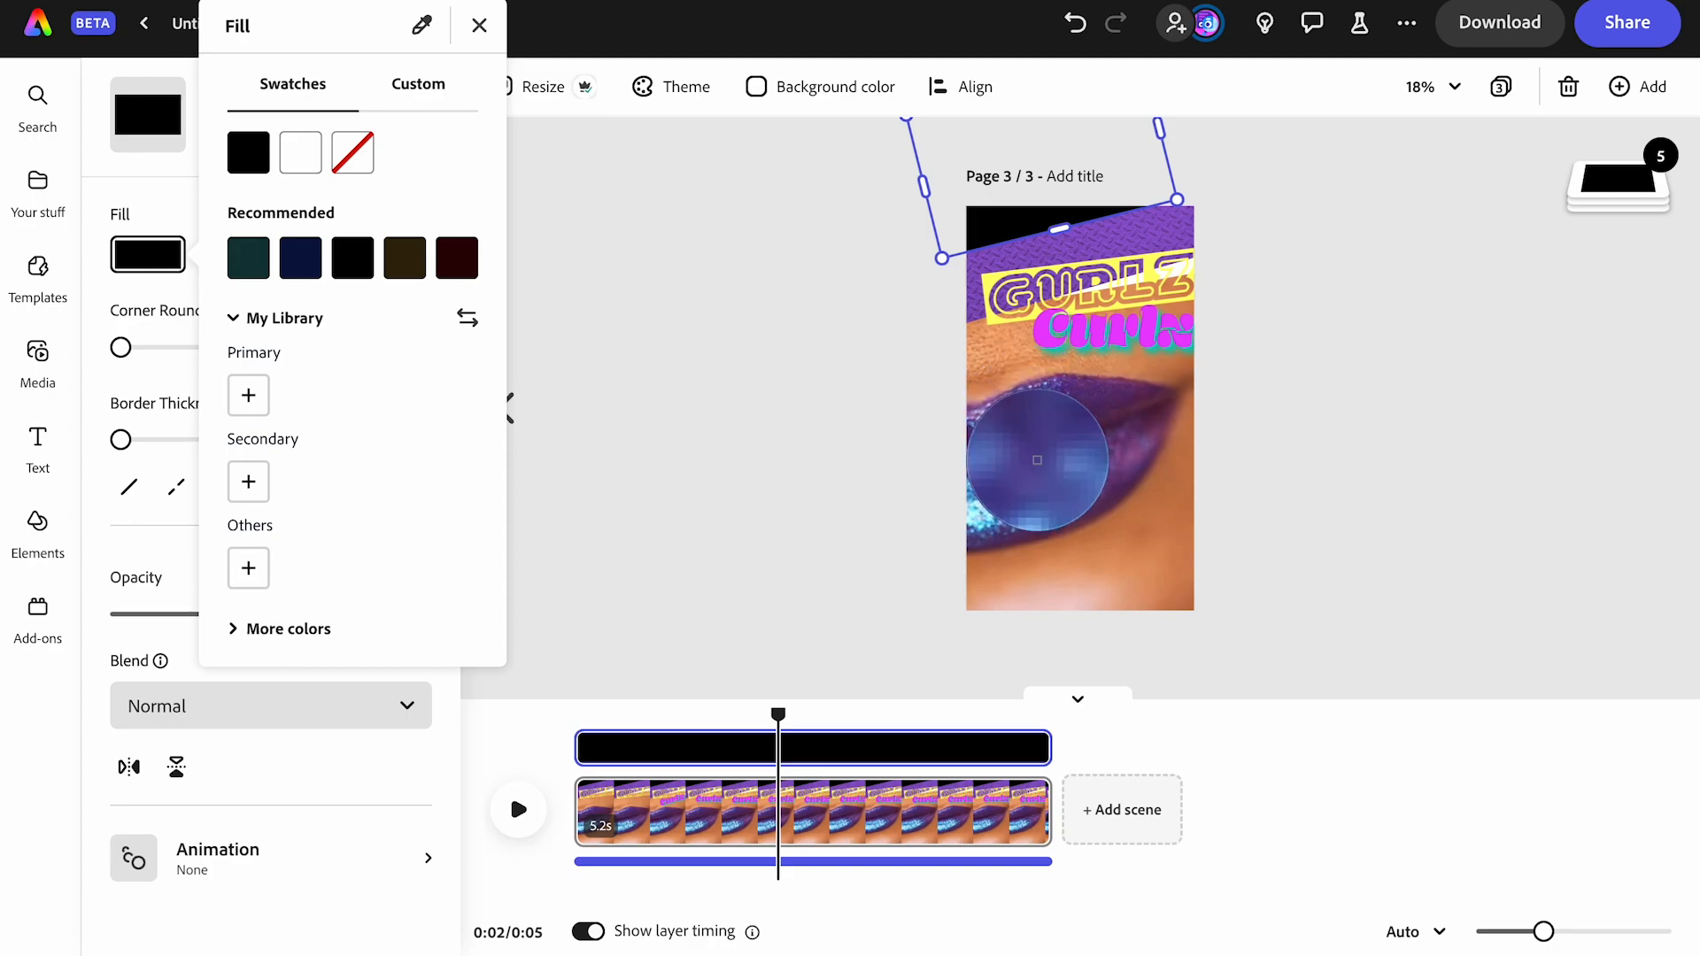
pyautogui.click(1037, 459)
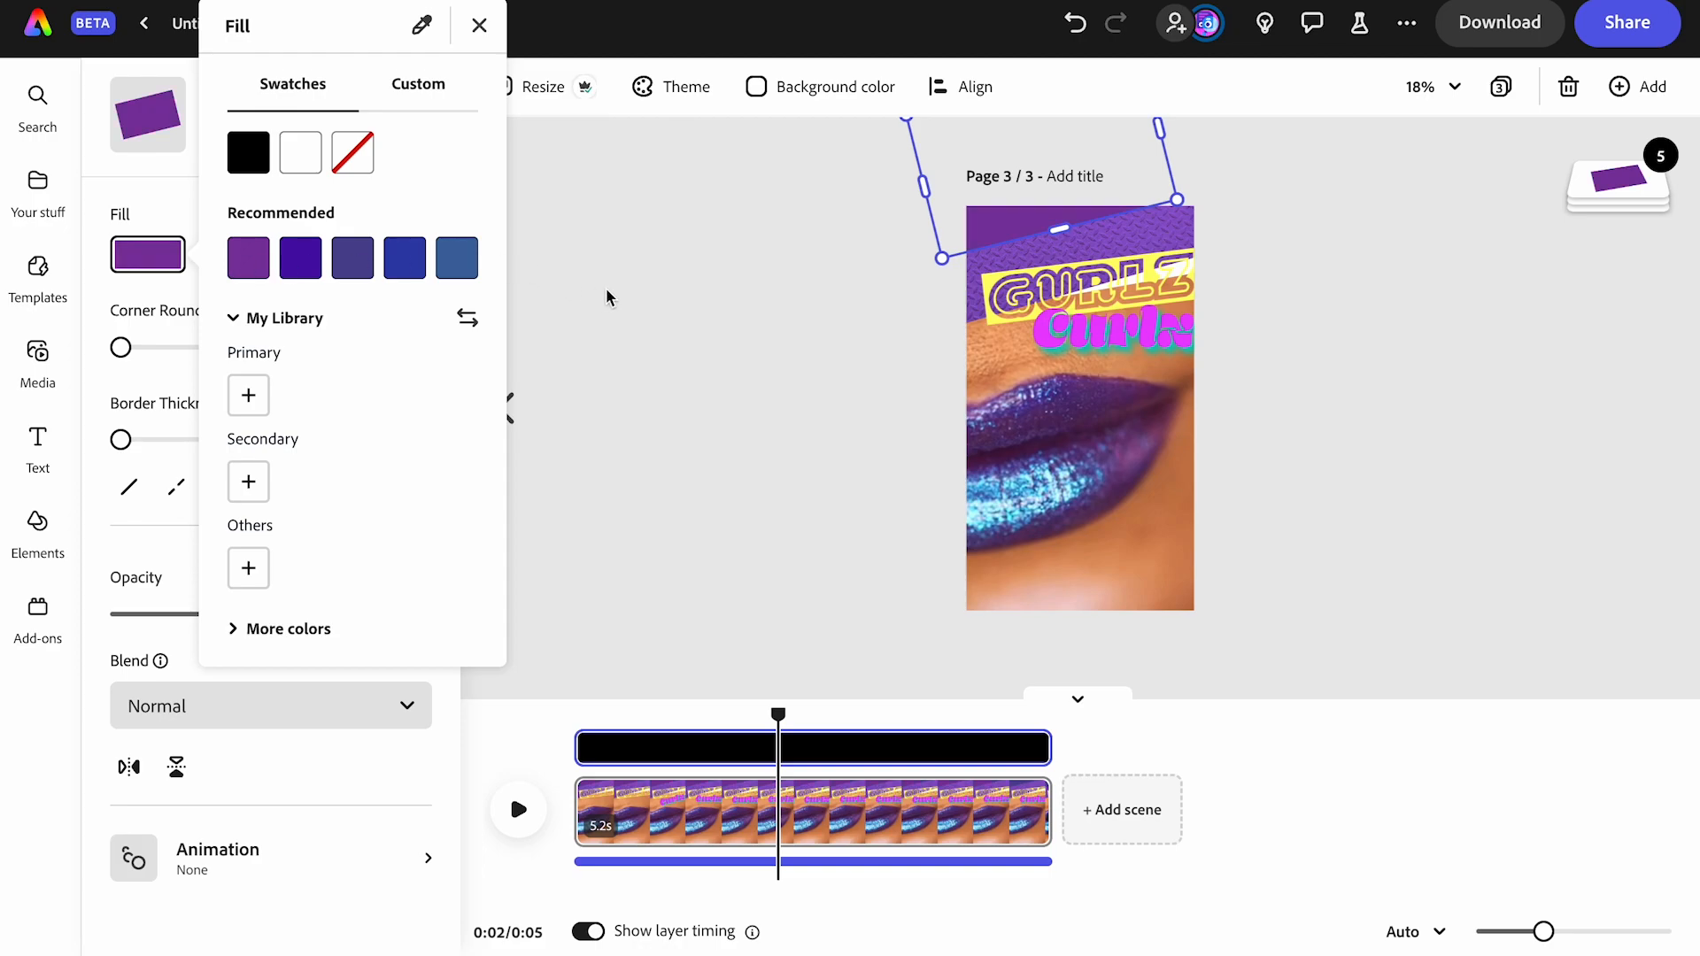
pyautogui.click(151, 118)
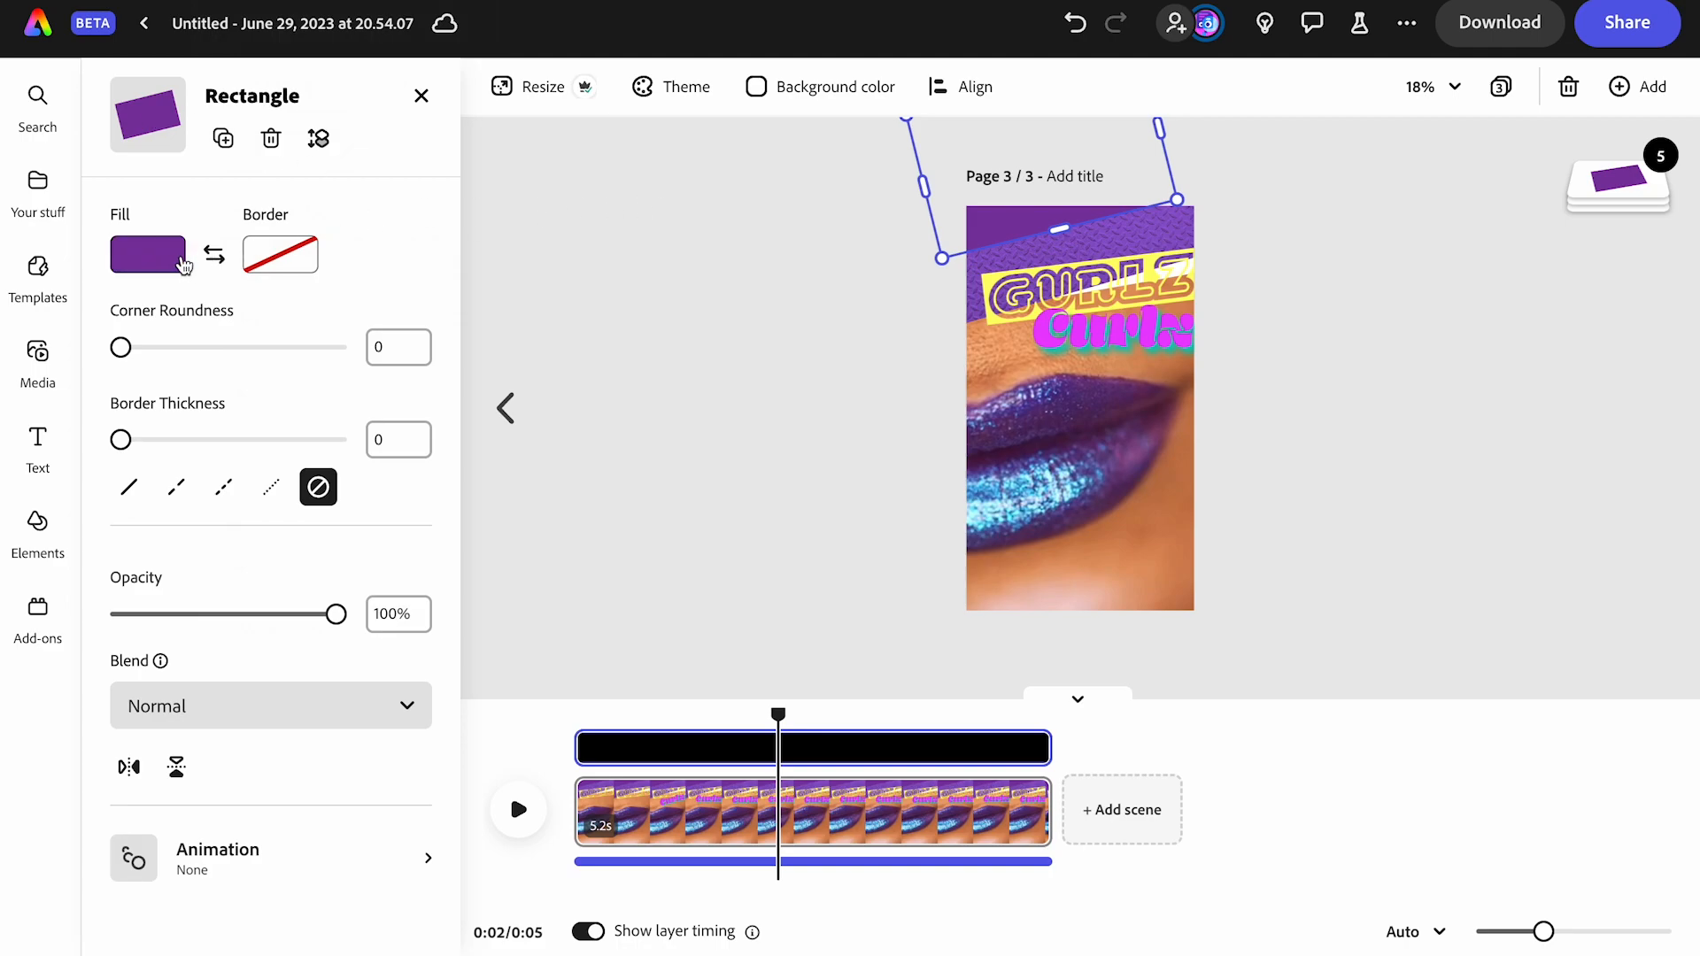
# Add a second tilted purple rectangle across the top of page 3 and layer it between the metal image and the lips video
pyautogui.click(51, 520)
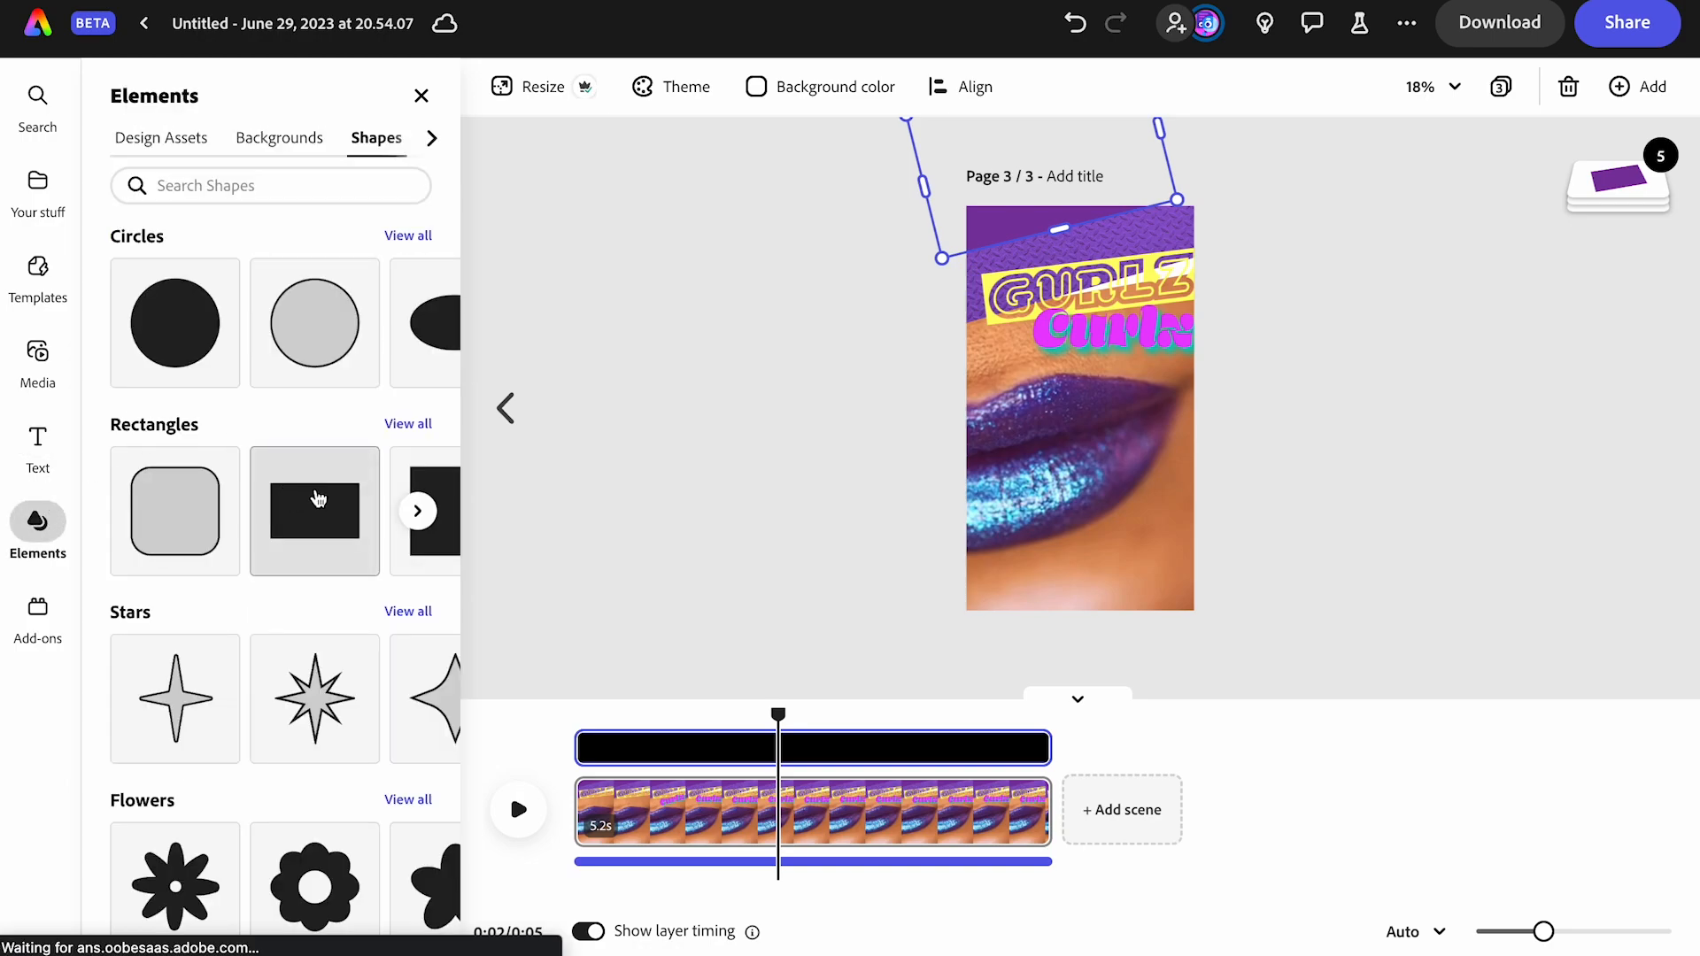
pyautogui.moveTo(318, 499); pyautogui.dragTo(1214, 275)
pyautogui.moveTo(1164, 375); pyautogui.dragTo(1129, 183)
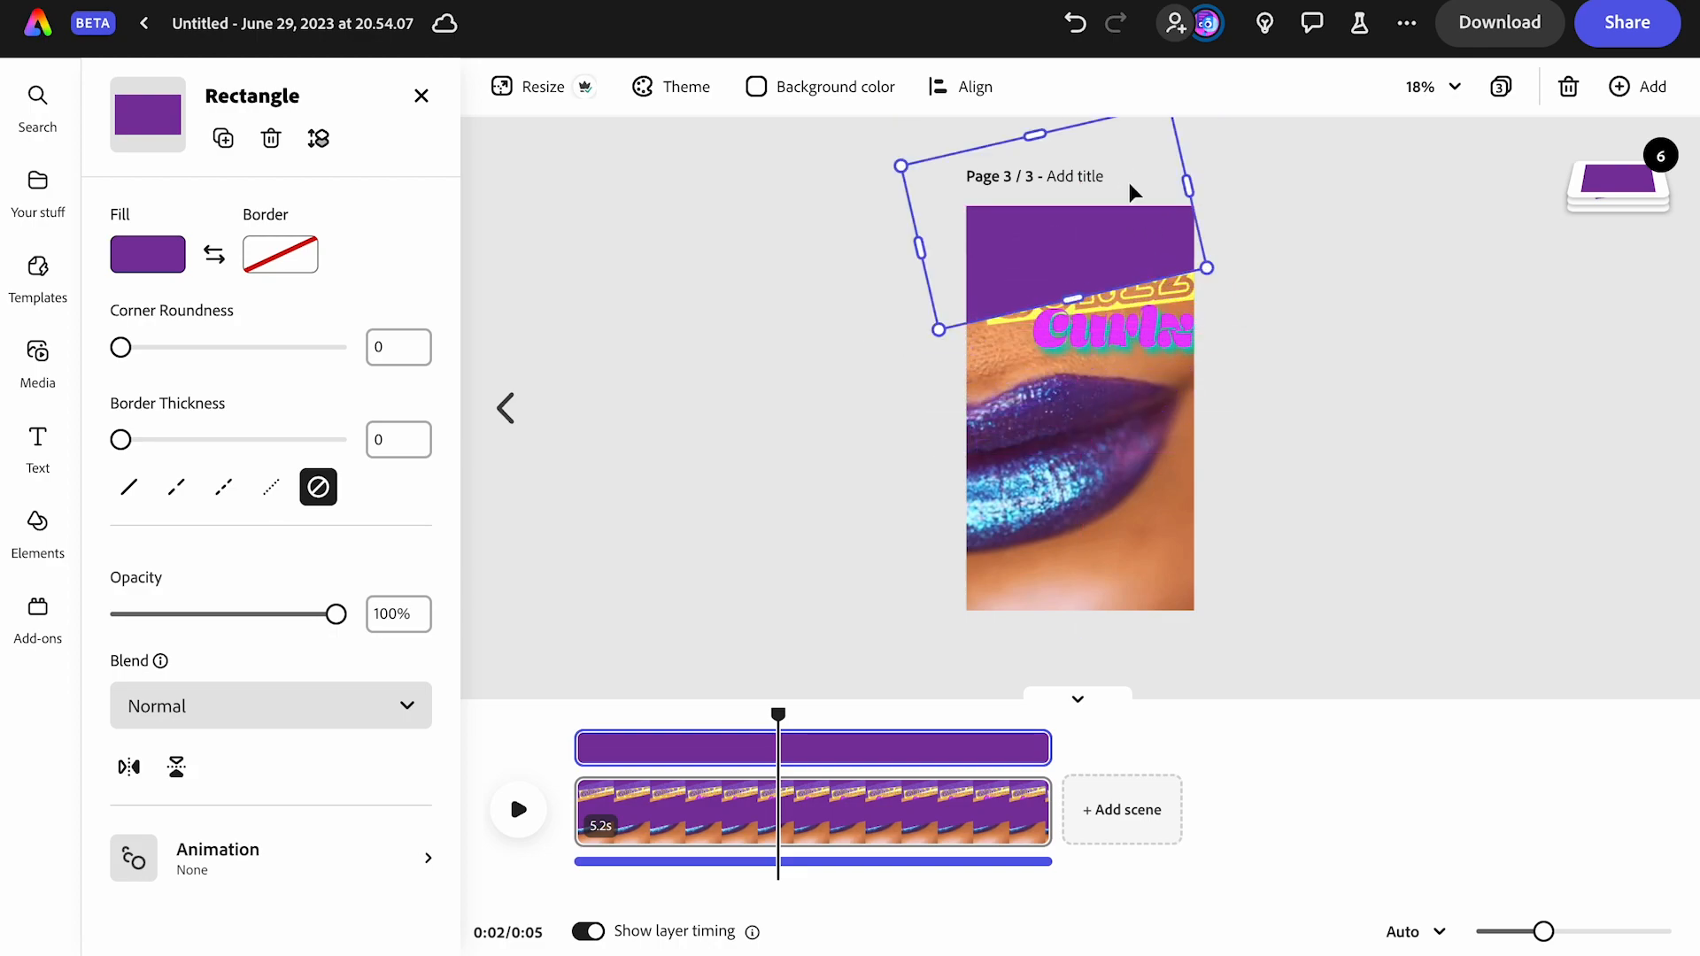
pyautogui.click(1618, 183)
pyautogui.moveTo(1618, 183); pyautogui.dragTo(1617, 368)
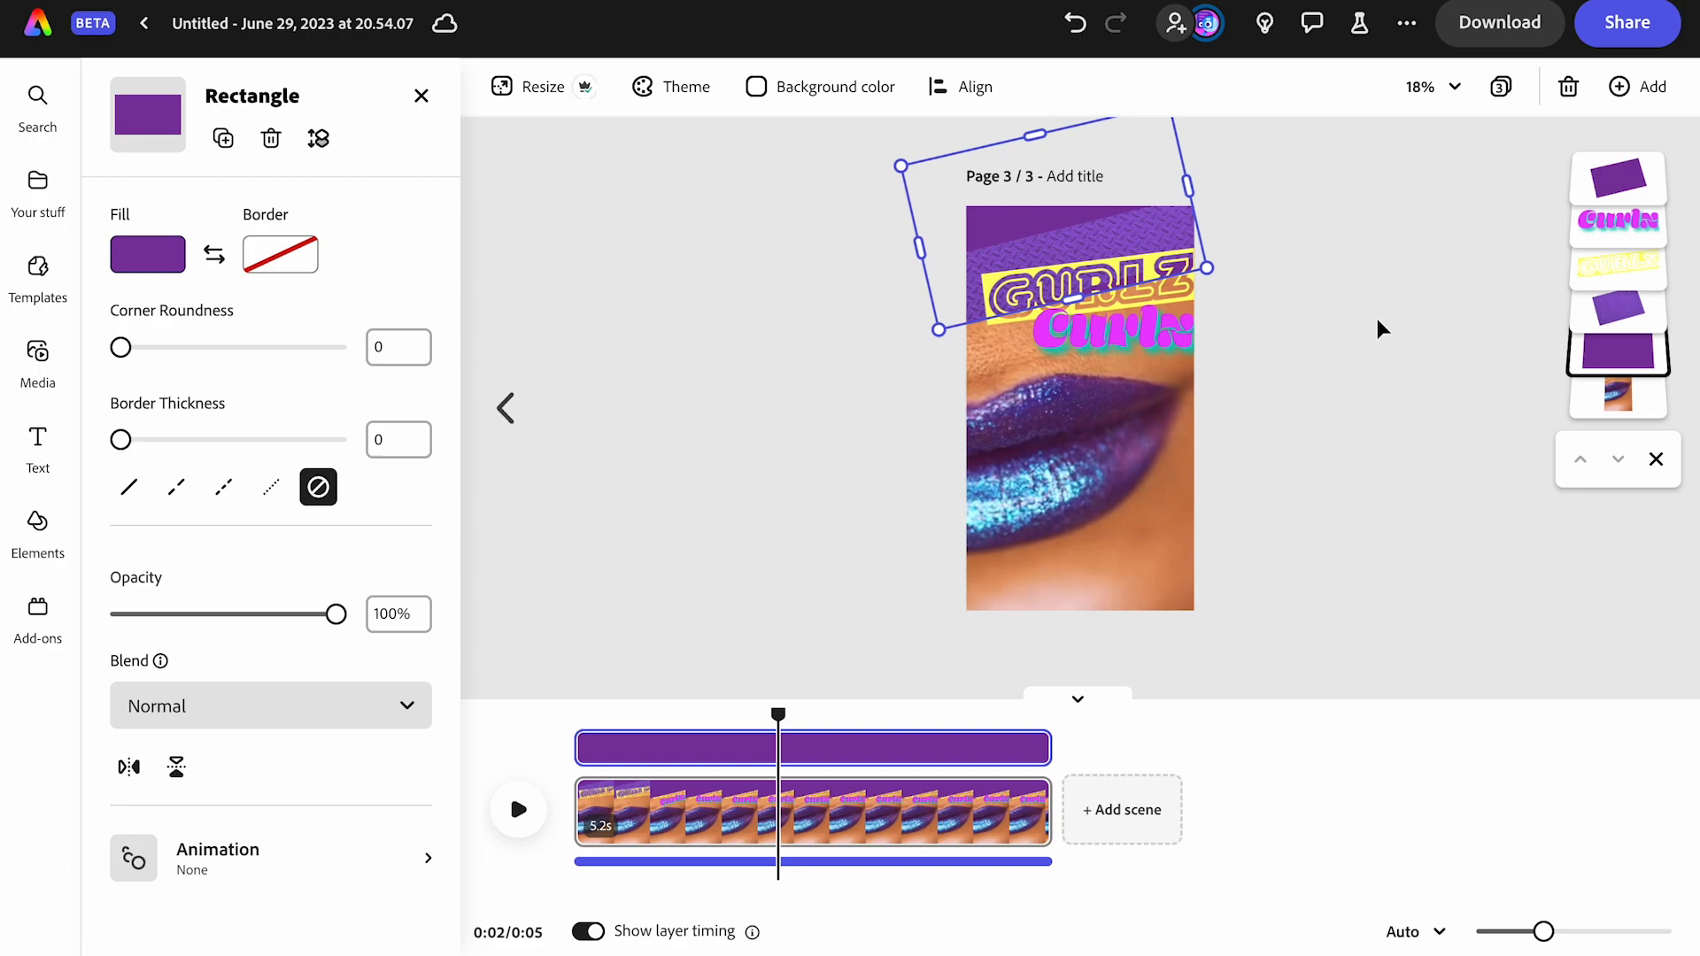
# Move the GURLZ text below Curlz and reposition the rear purple rectangle slightly lower, rotated to about -16°, so its edge shows below the metal image
pyautogui.click(1345, 312)
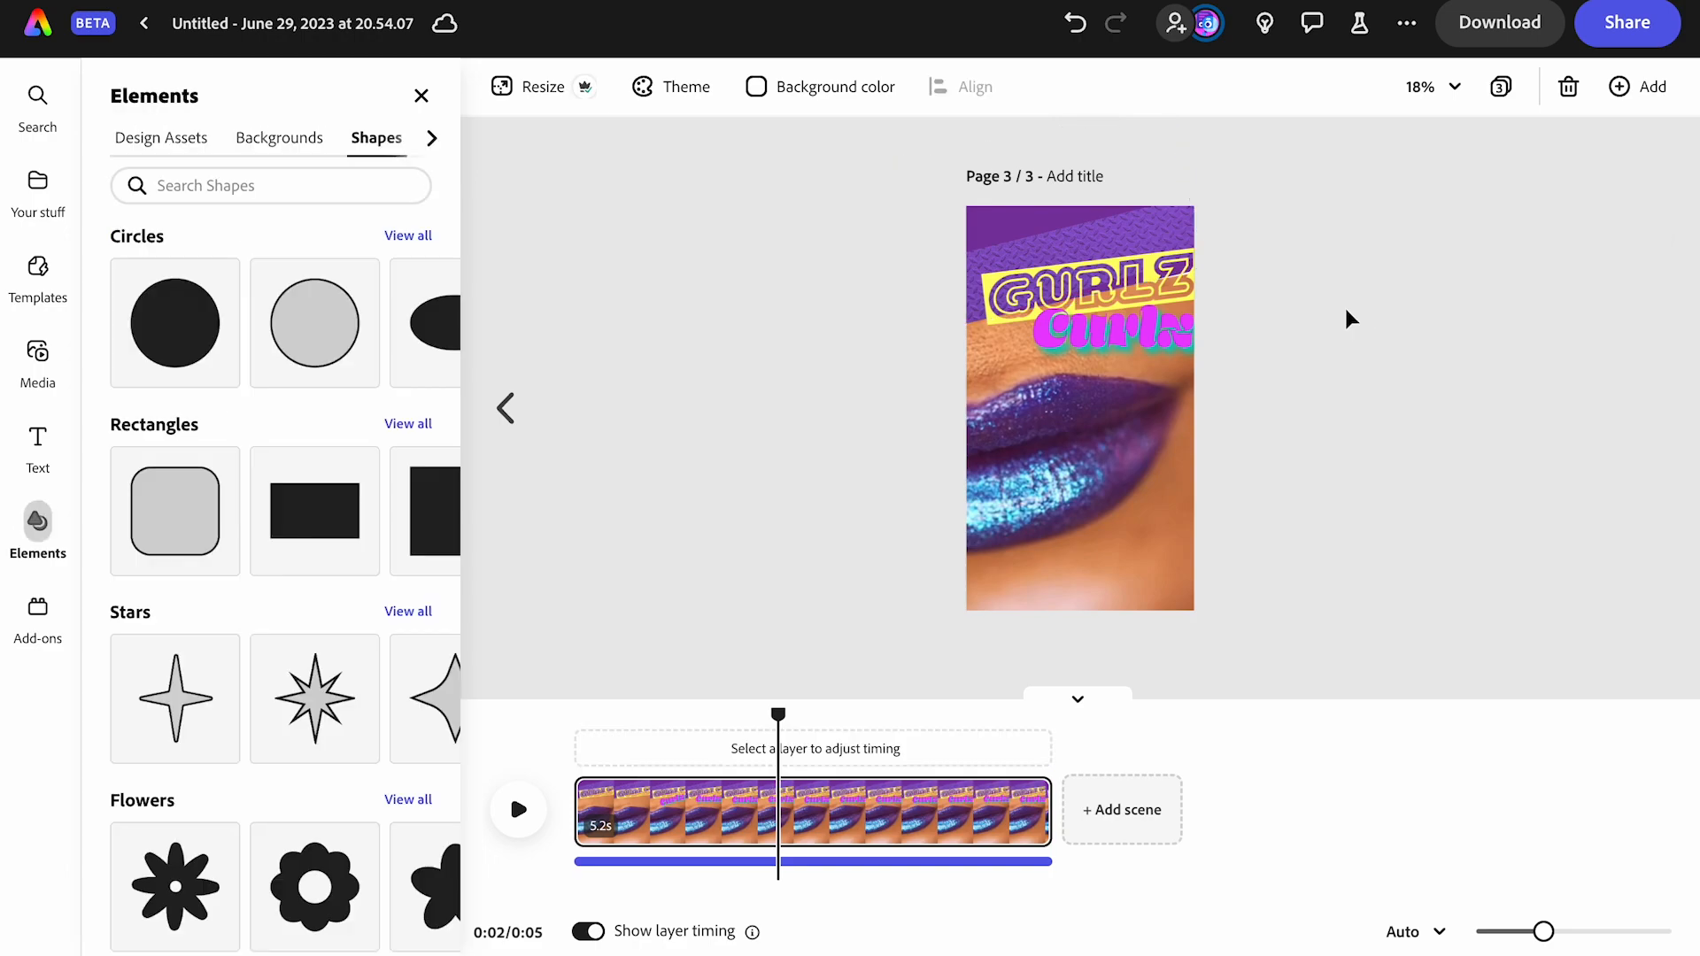
pyautogui.moveTo(1110, 274); pyautogui.dragTo(1110, 381)
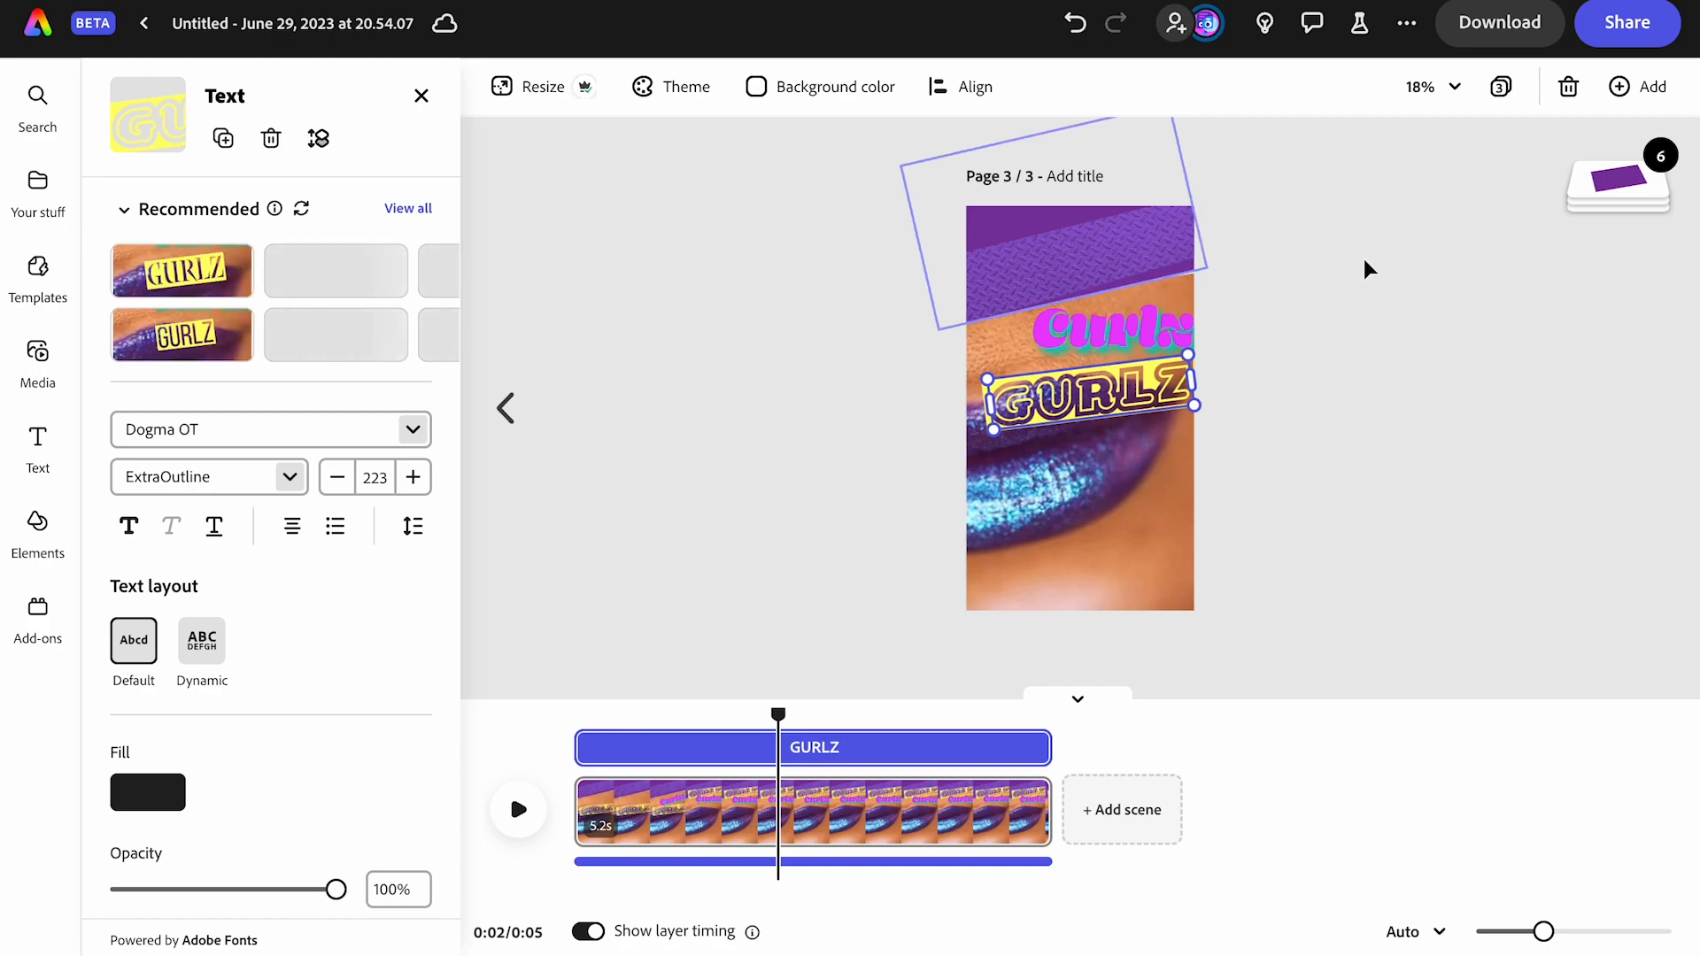
pyautogui.click(1621, 184)
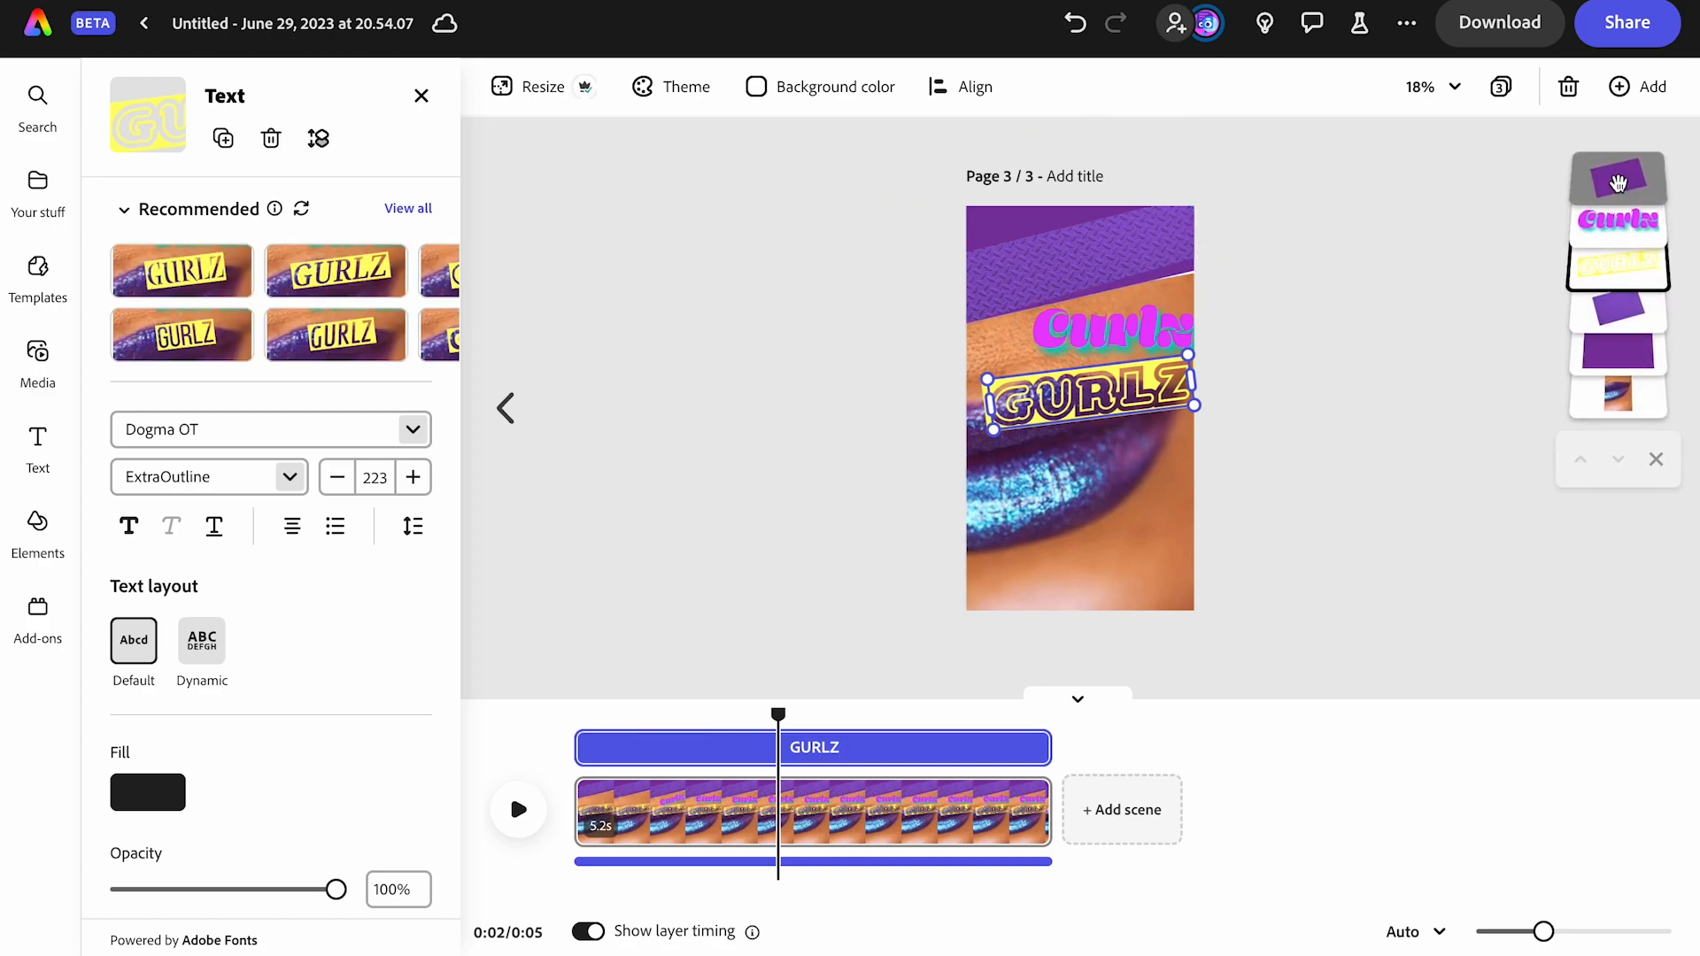
pyautogui.click(1631, 366)
pyautogui.hotkey('shift', 'Up')
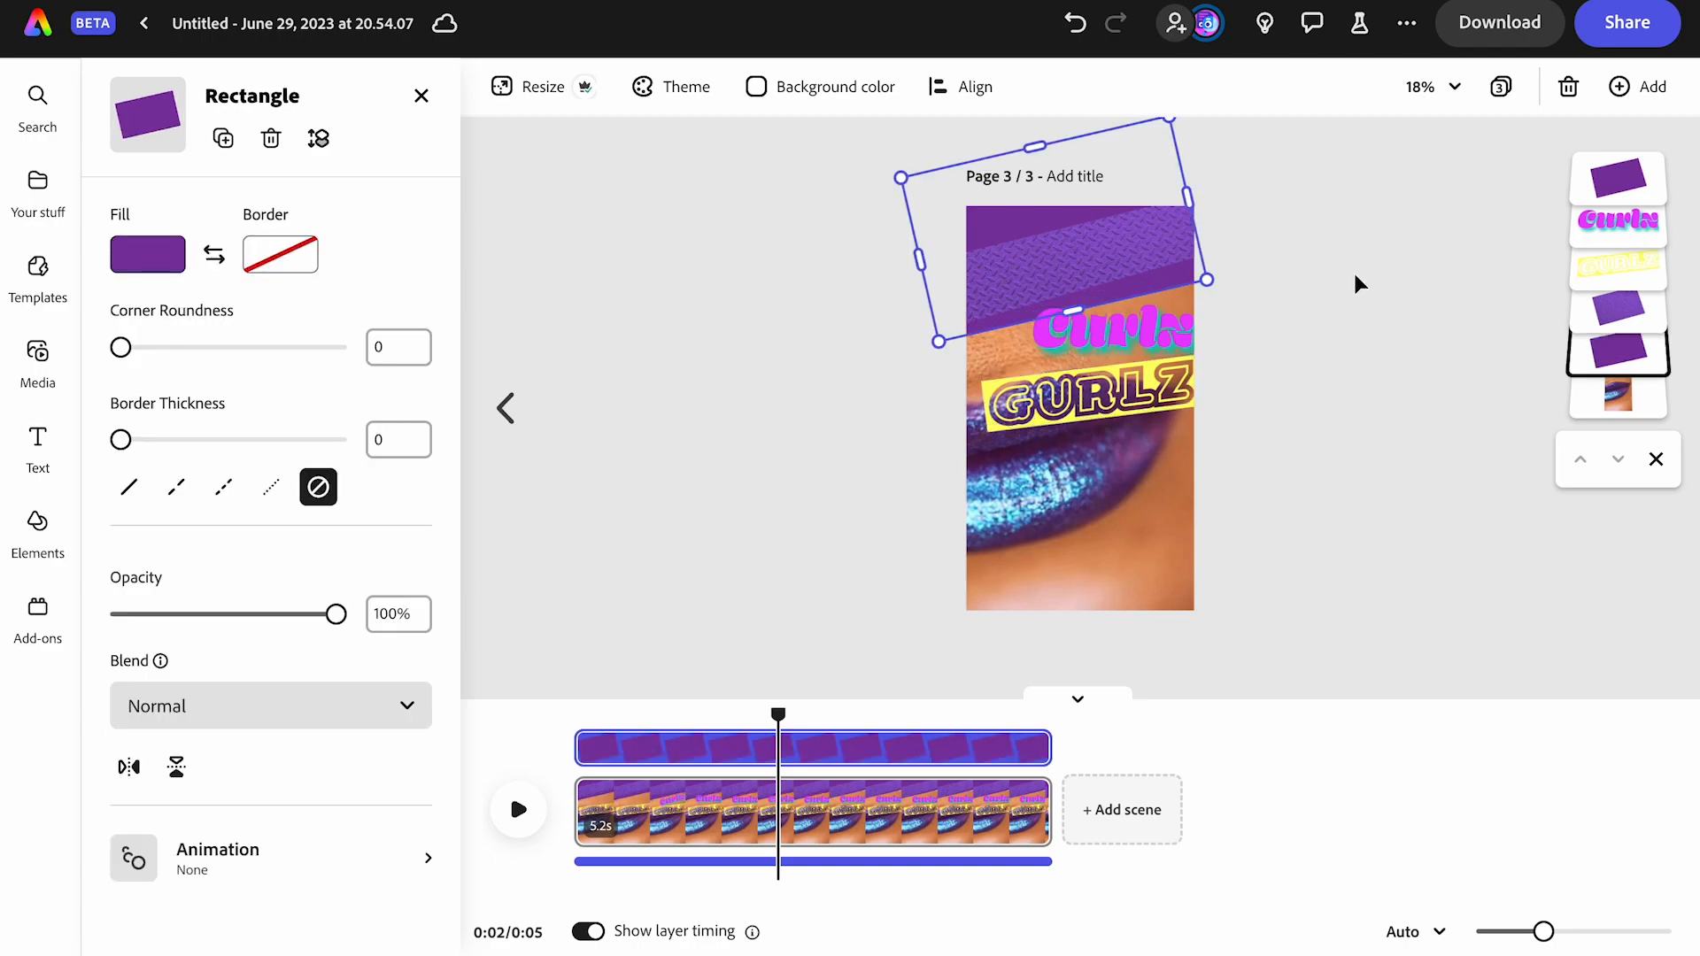
pyautogui.moveTo(1218, 291); pyautogui.dragTo(1222, 282)
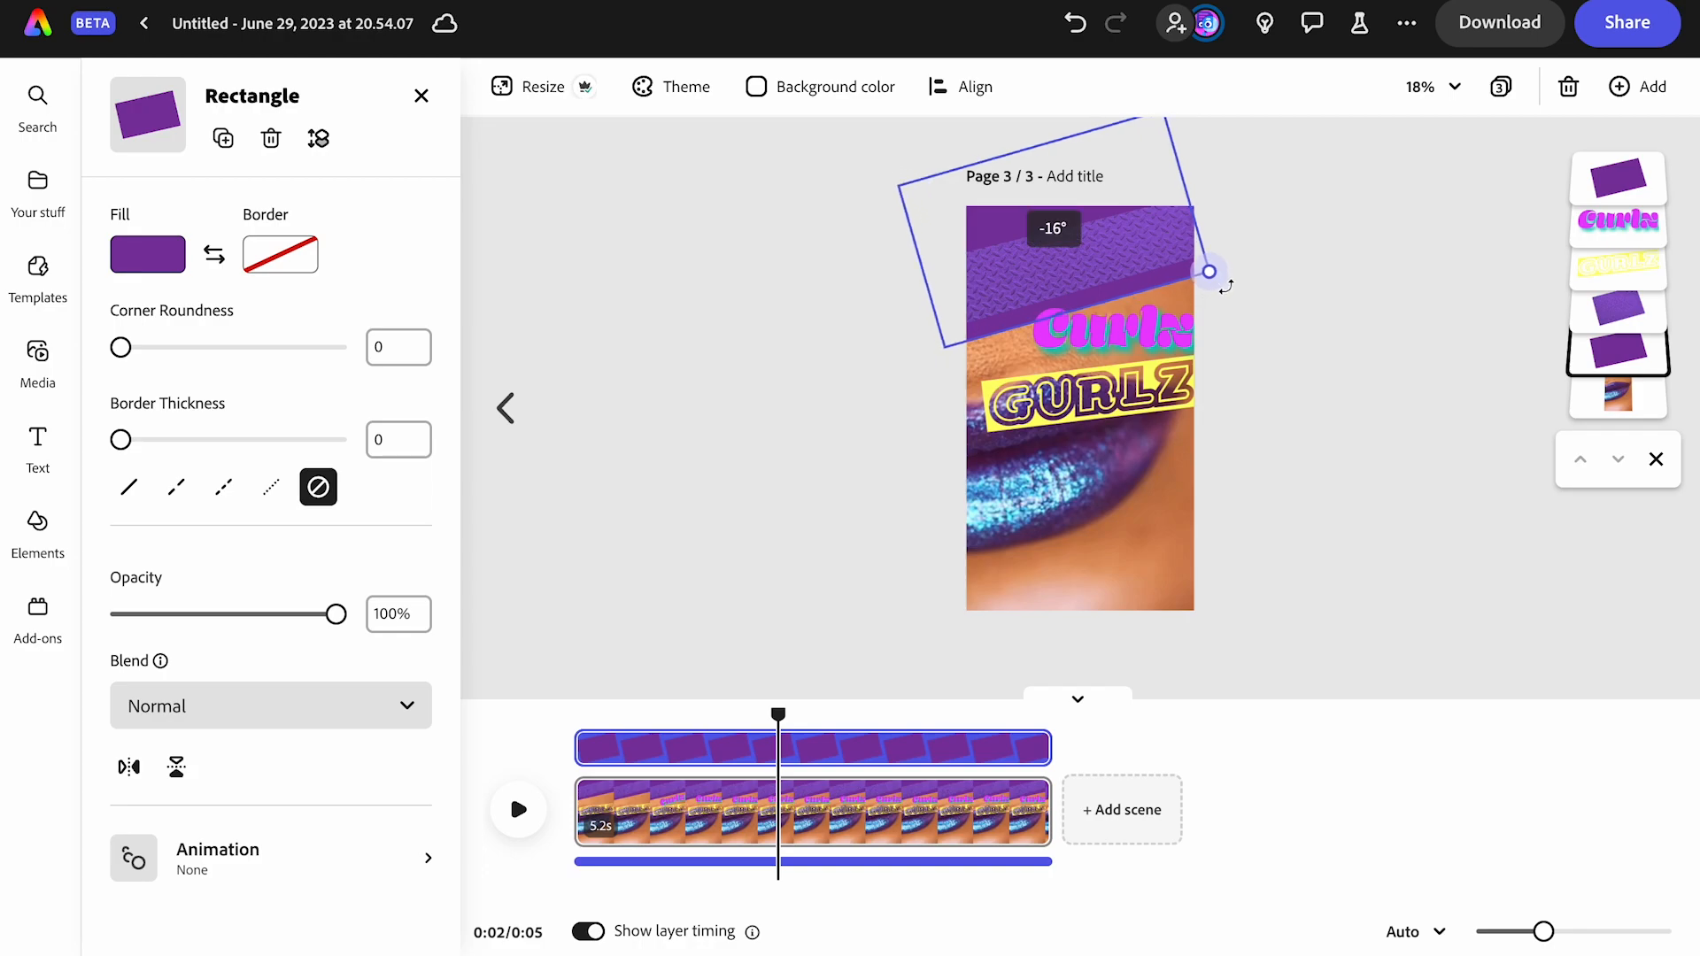
pyautogui.moveTo(1225, 286); pyautogui.dragTo(1225, 286)
# Fill the rear tilted rectangle with a custom lighter purple, about #AD67F0
pyautogui.click(159, 259)
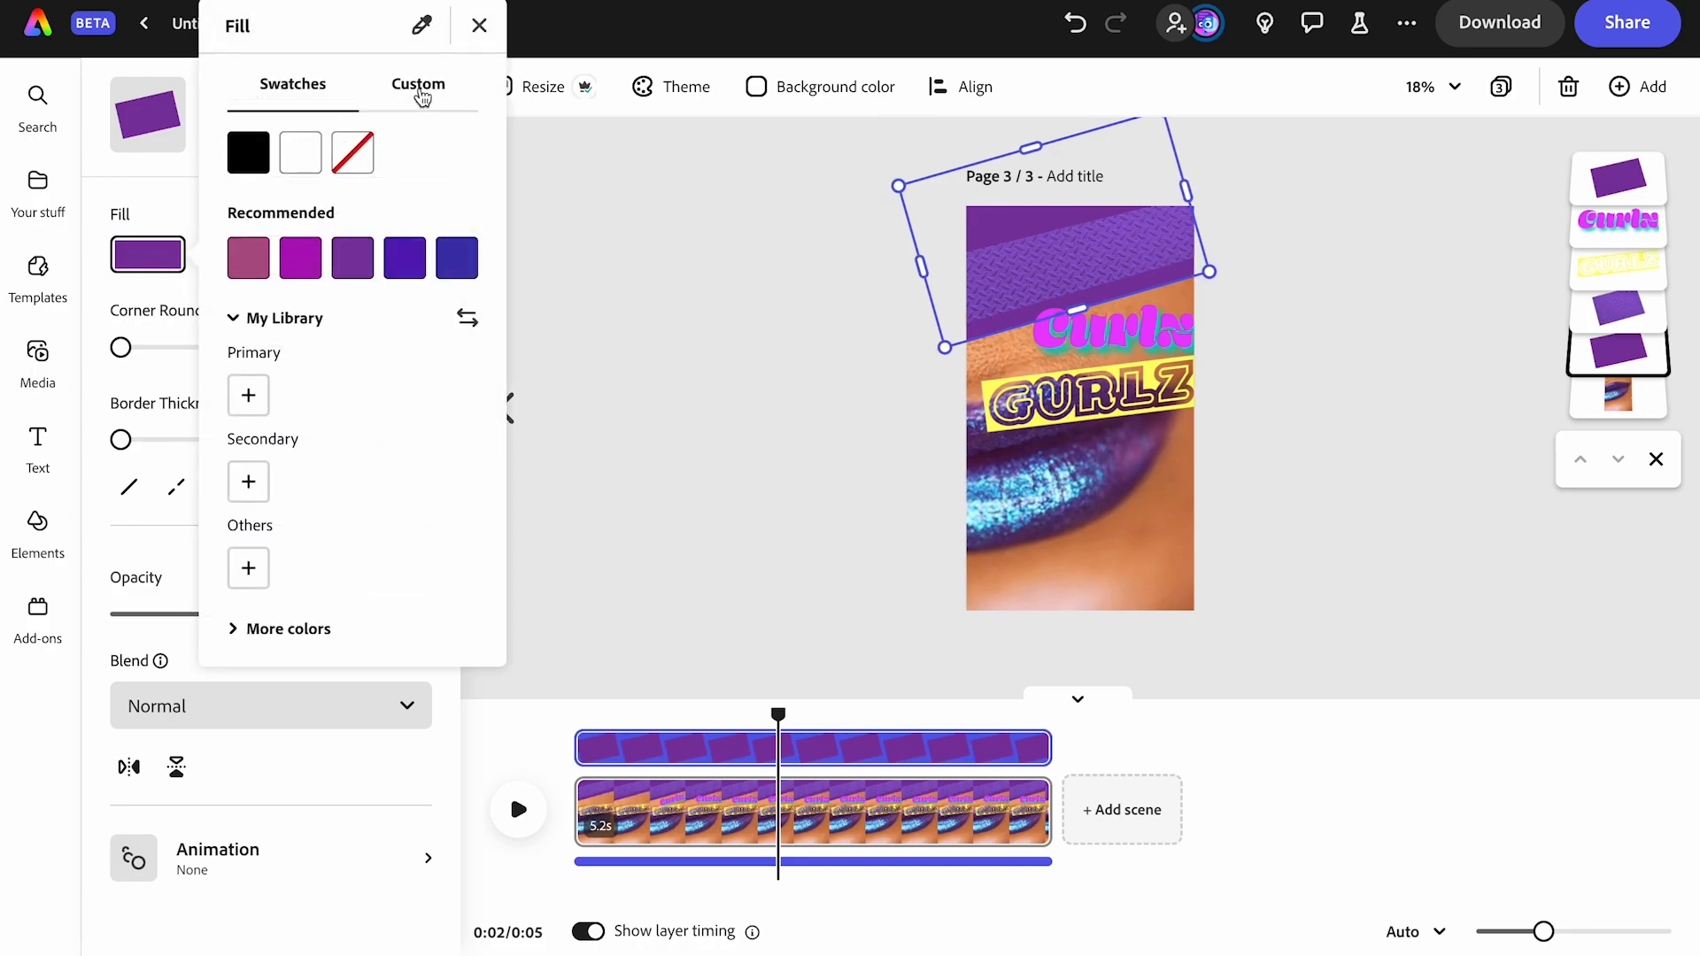
pyautogui.click(422, 94)
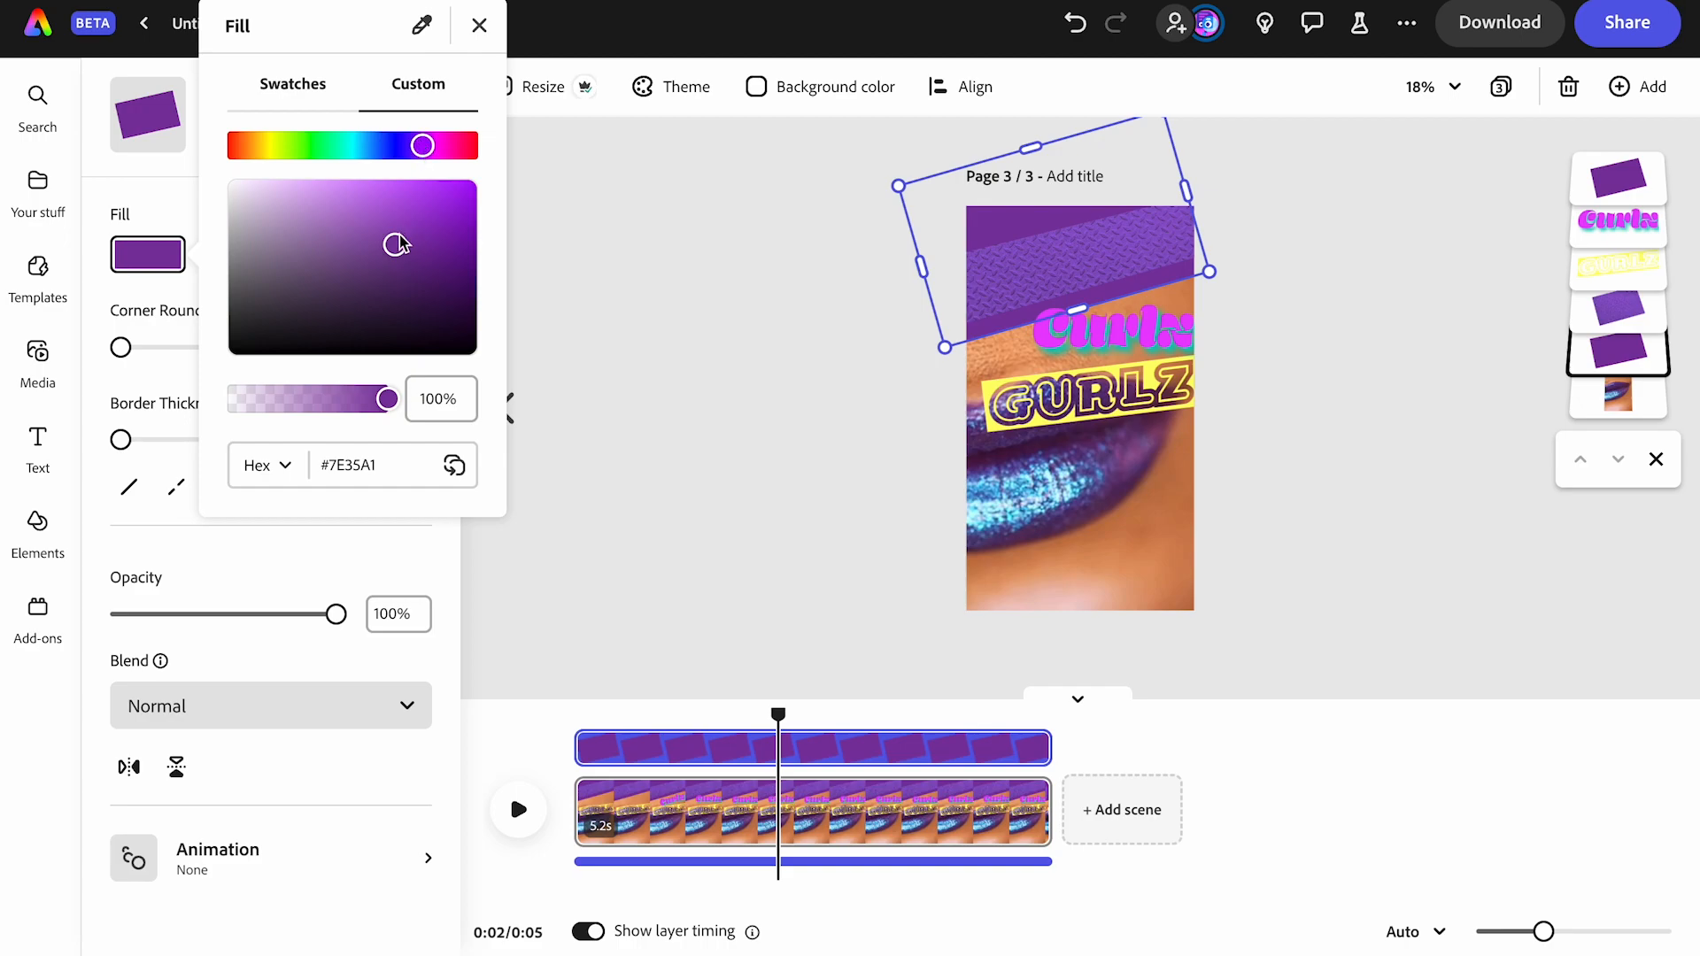
pyautogui.moveTo(399, 247); pyautogui.dragTo(417, 151)
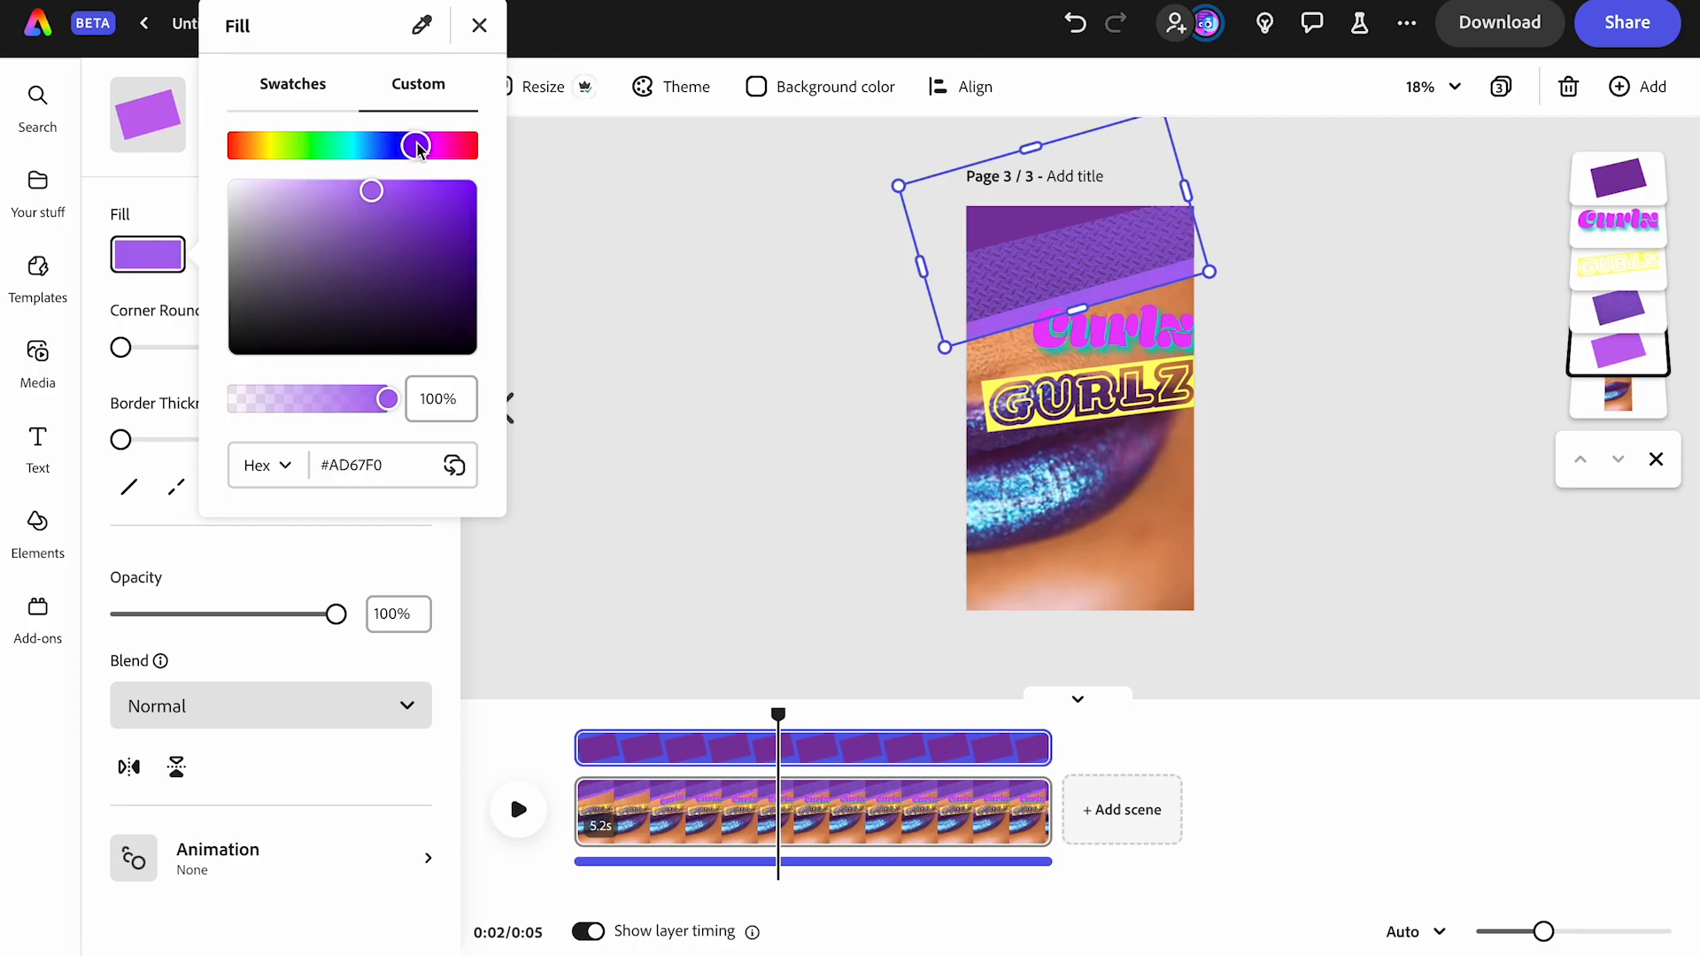
pyautogui.click(841, 265)
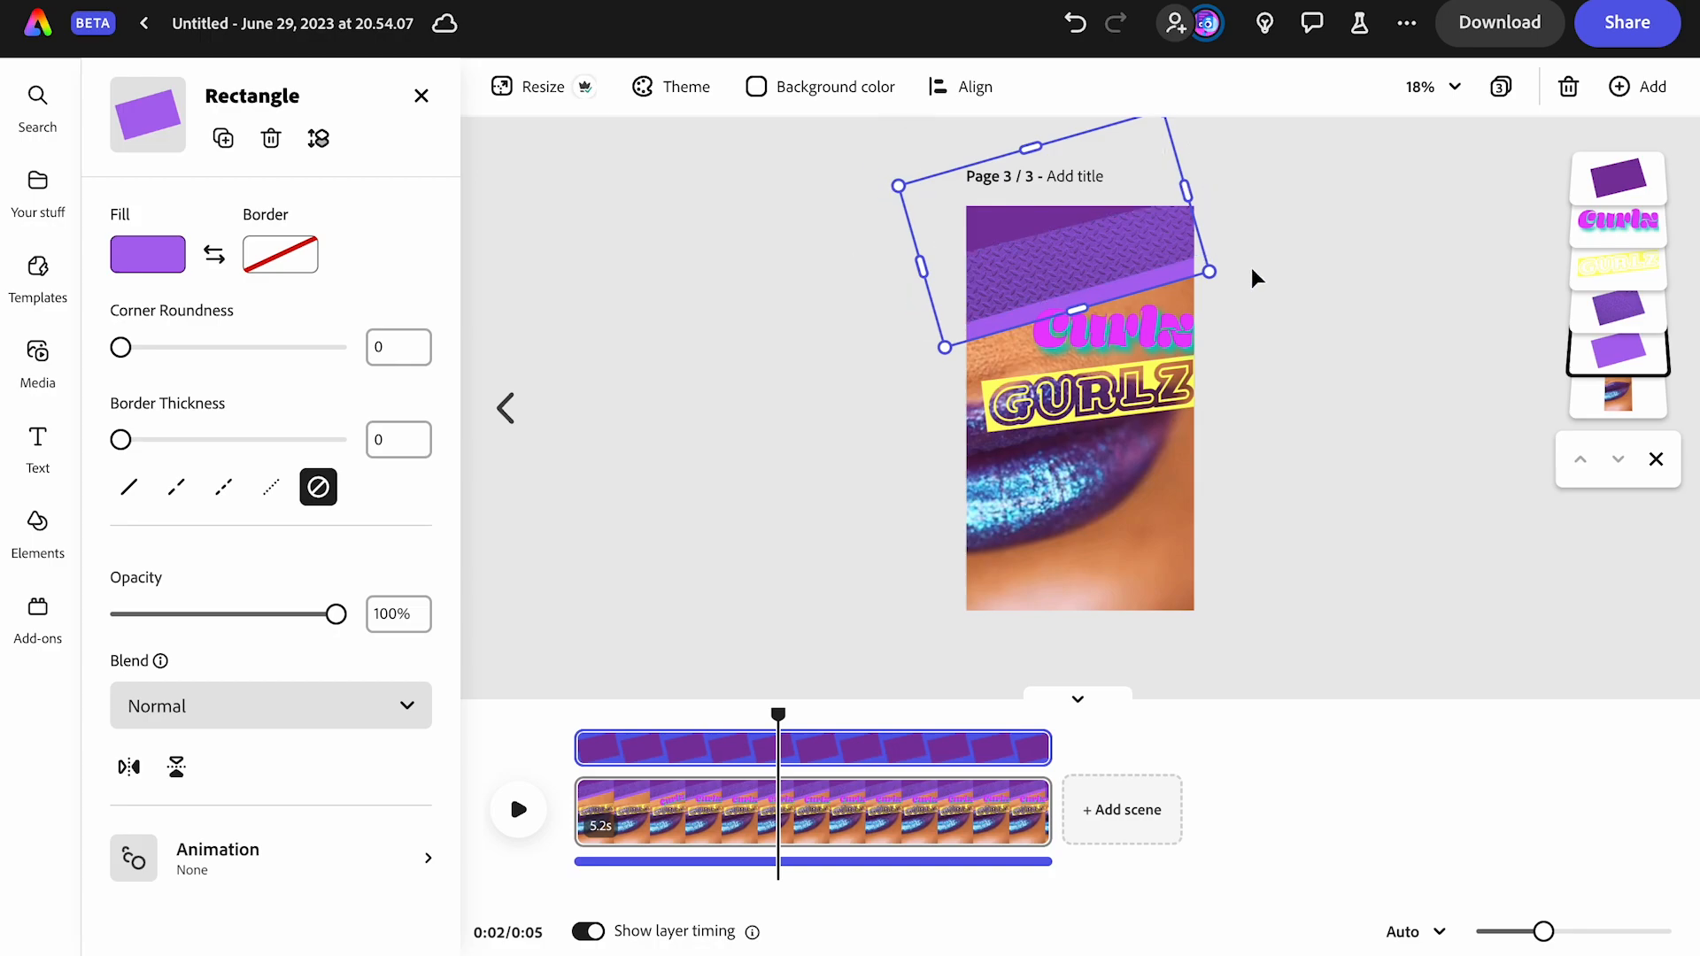
pyautogui.click(1328, 298)
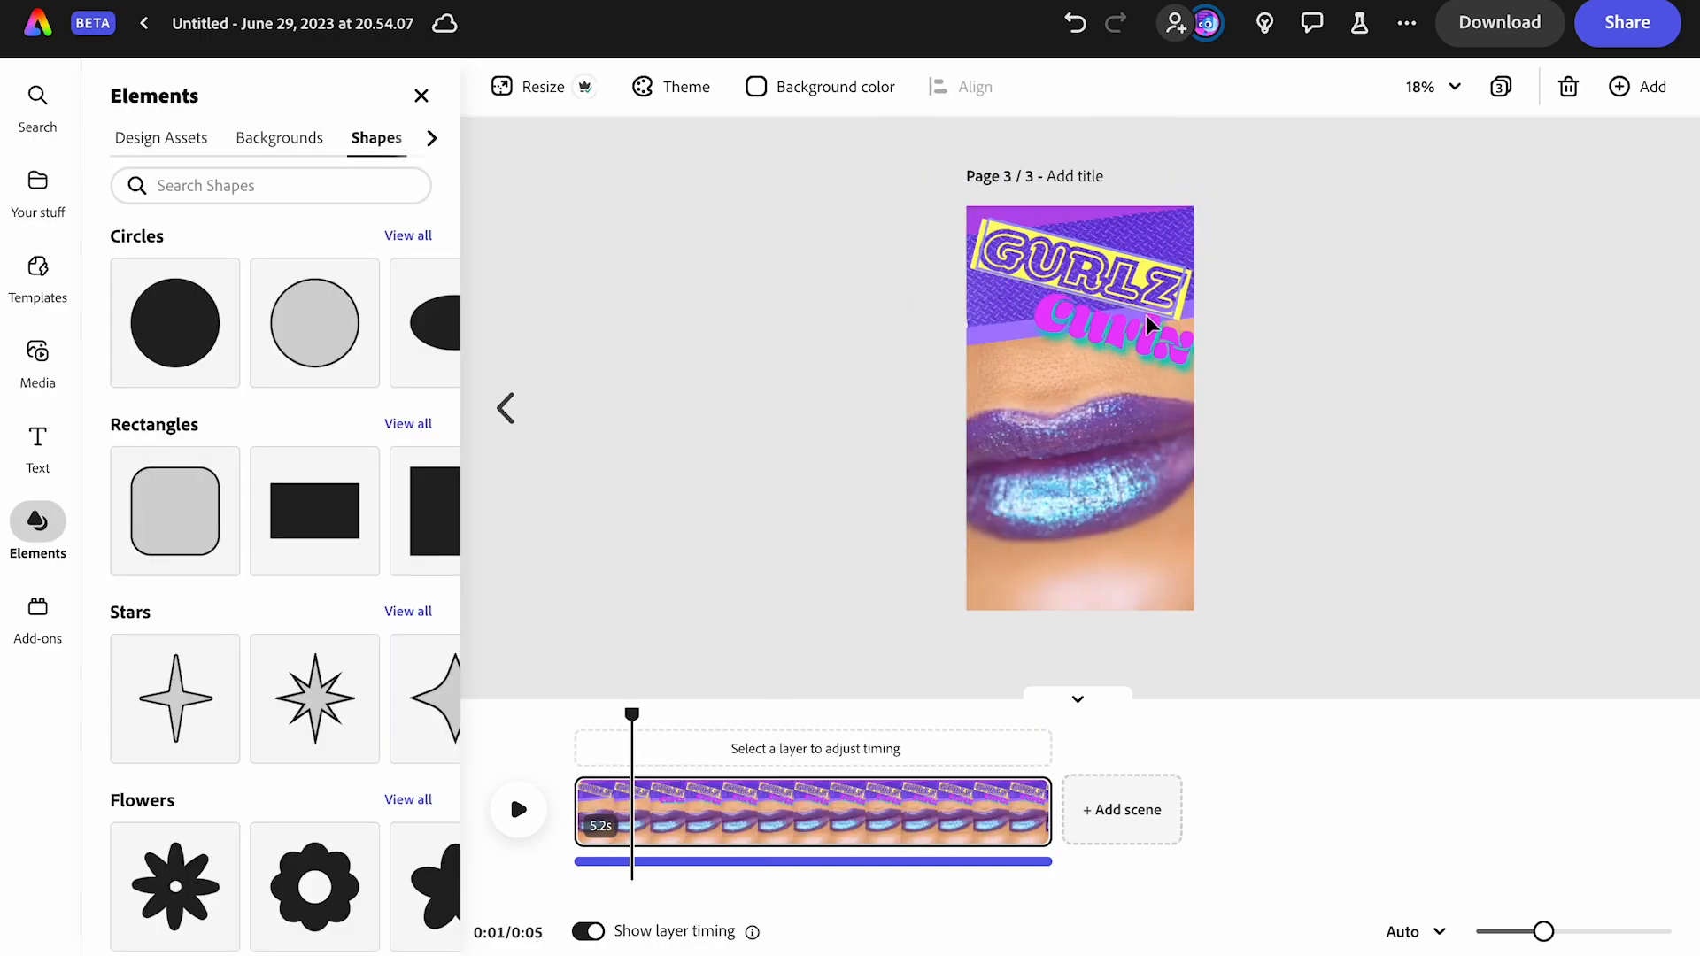
# Change the GURLZ title on page 3 to LUSH and set its font to Blackoak Std Regular
pyautogui.click(1108, 276)
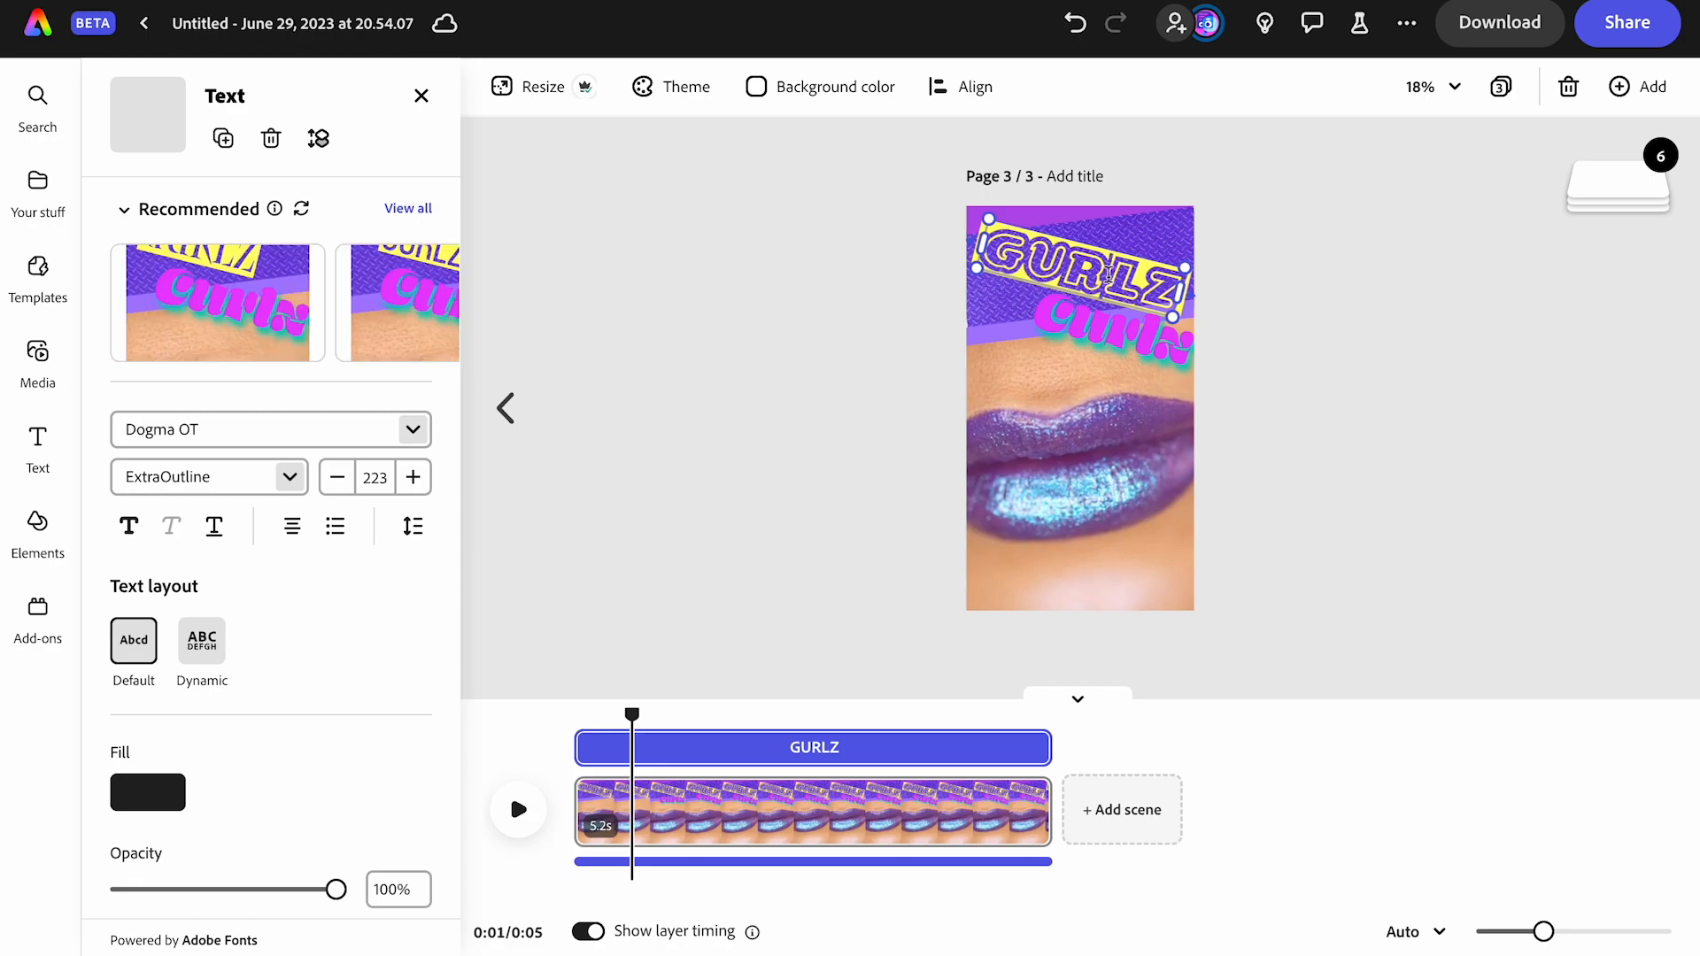
pyautogui.doubleClick(1107, 274)
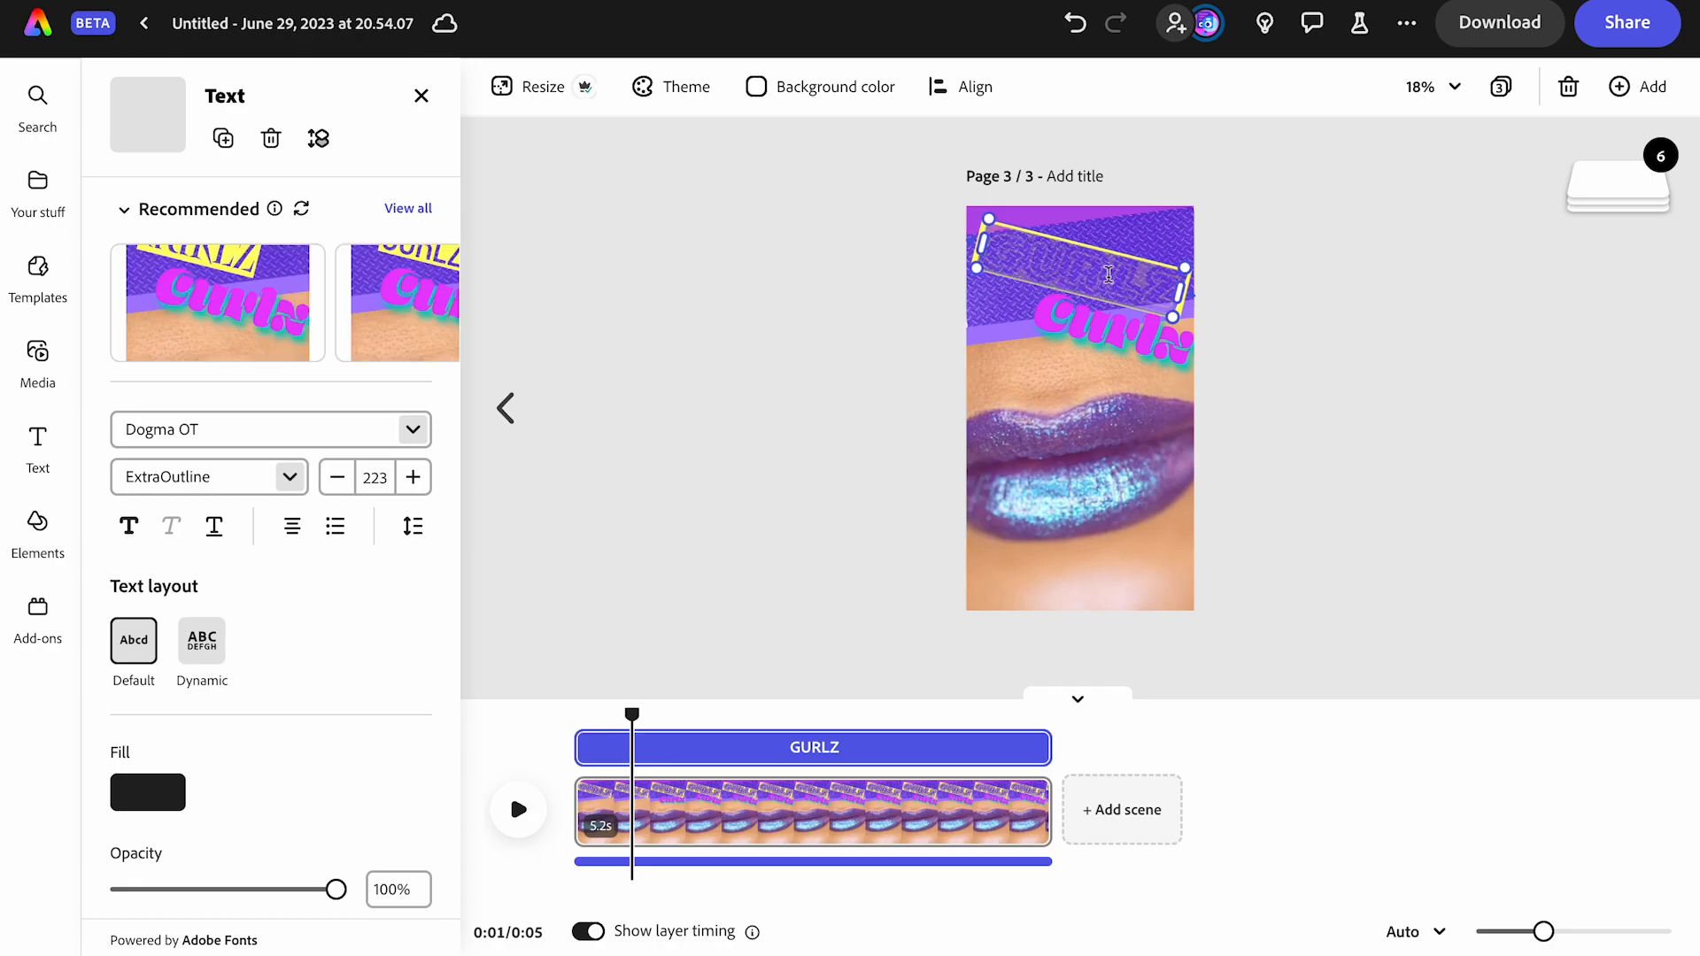
pyautogui.write('LUSH')
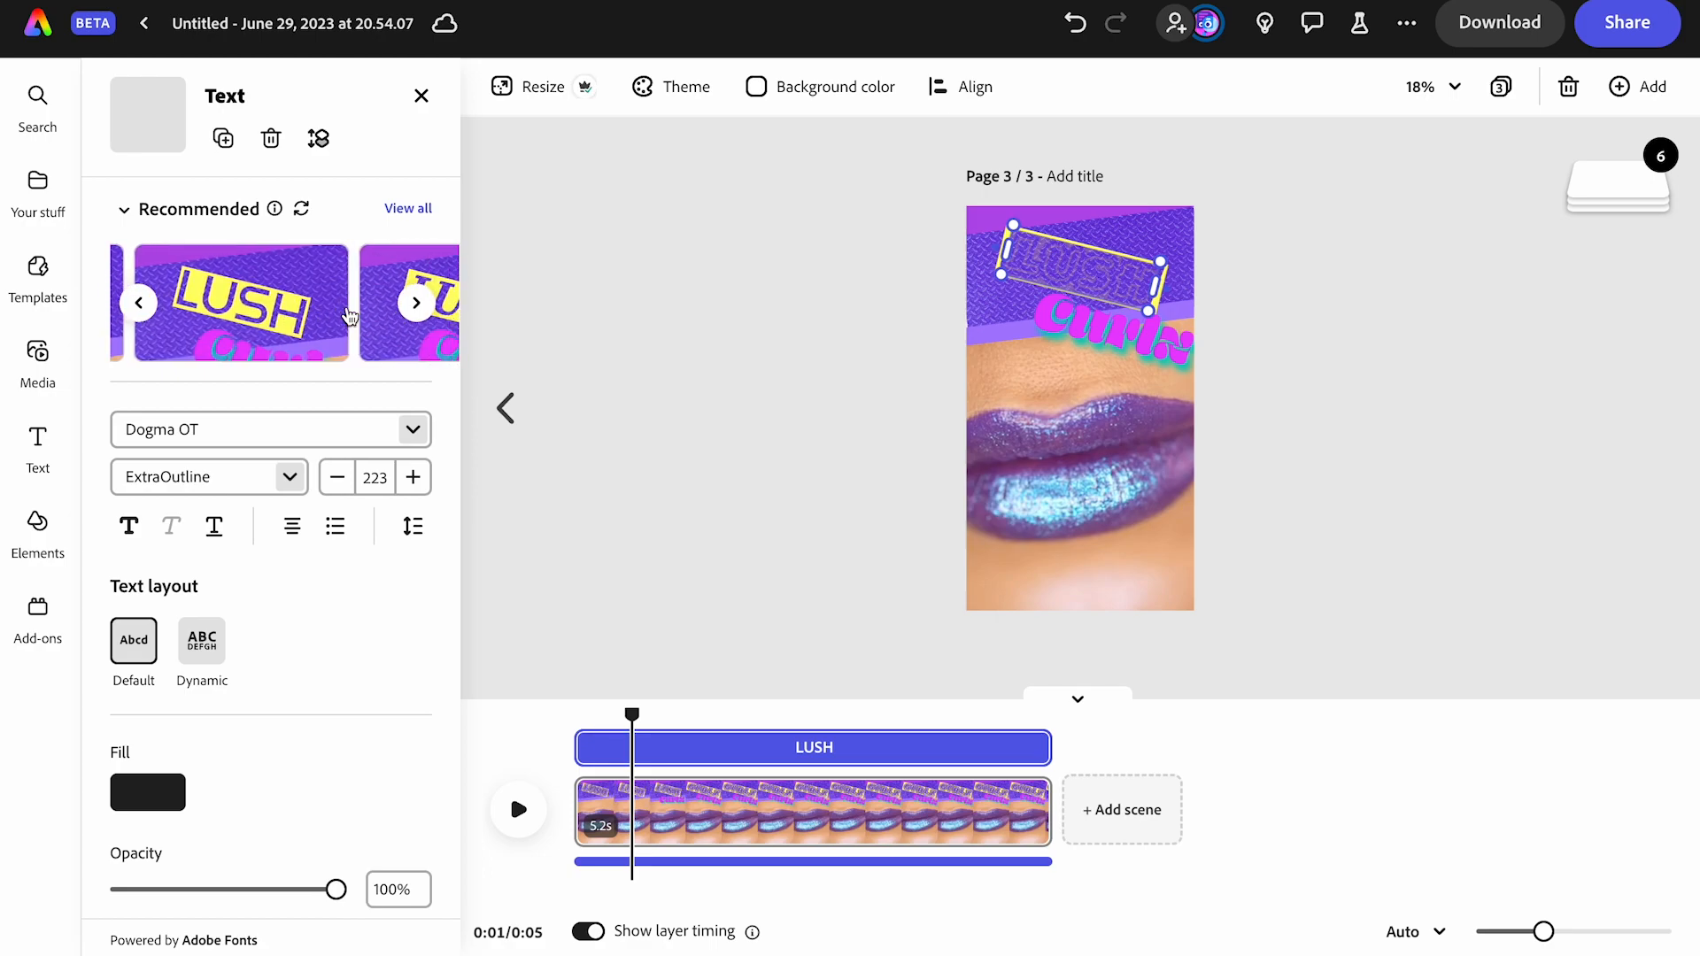
pyautogui.click(265, 429)
pyautogui.write('blackoak')
pyautogui.click(227, 554)
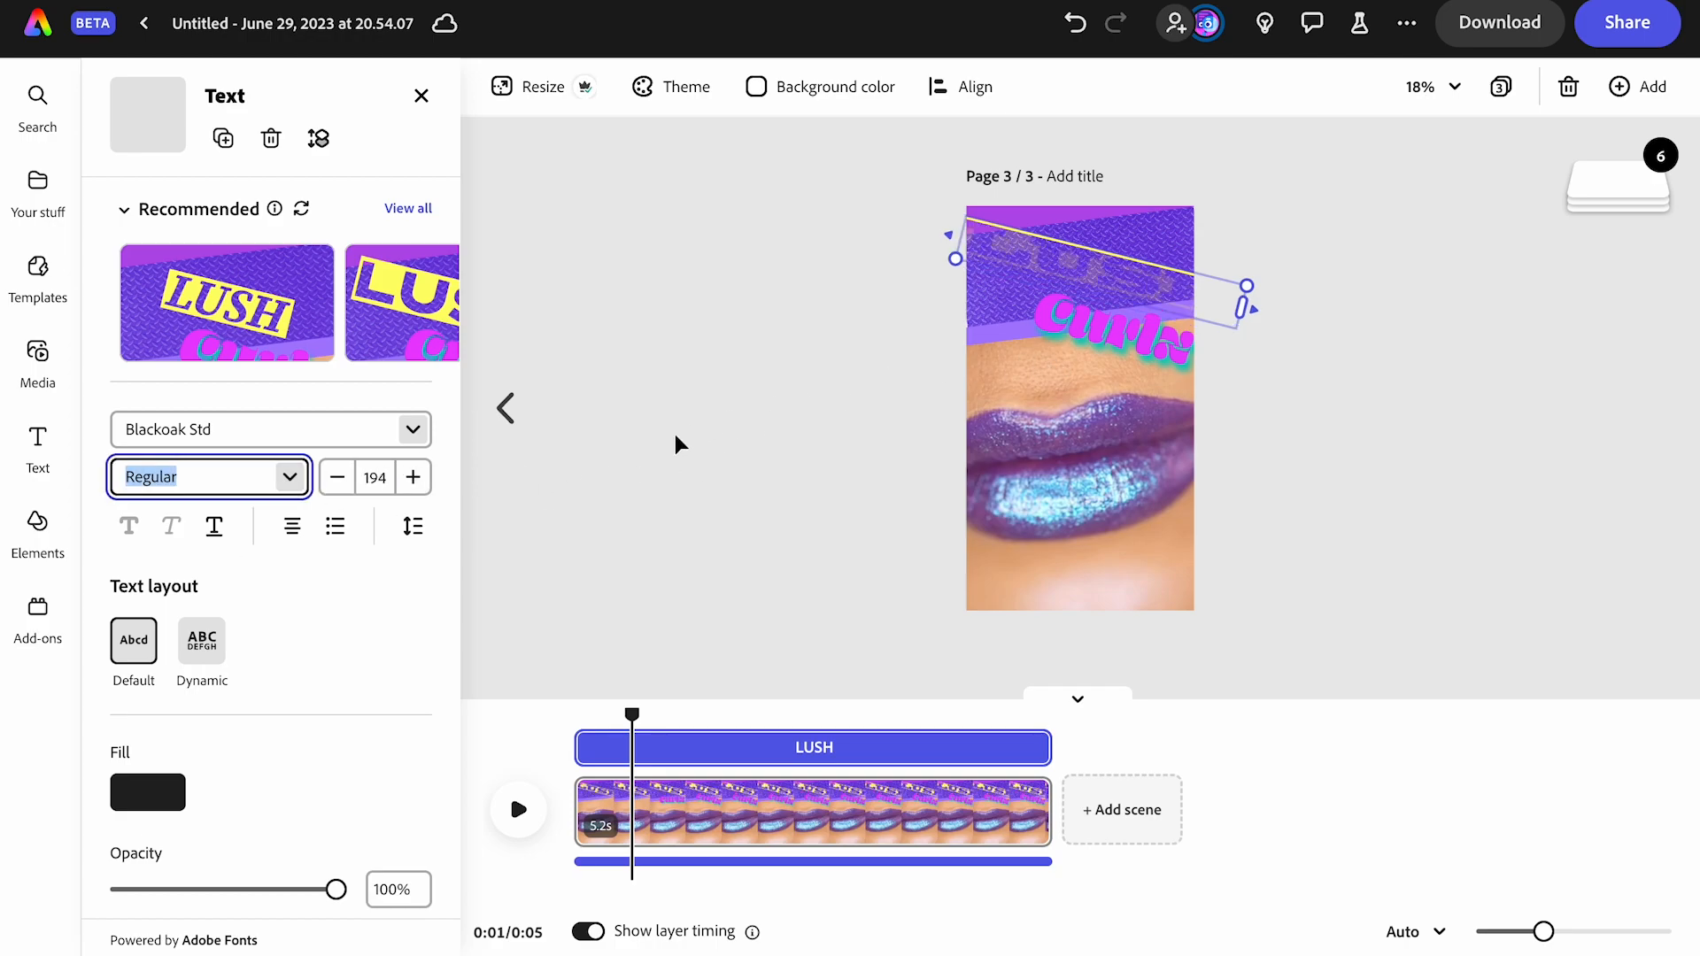
# Remove the yellow background shape from the LUSH text
pyautogui.click(140, 795)
pyautogui.click(479, 308)
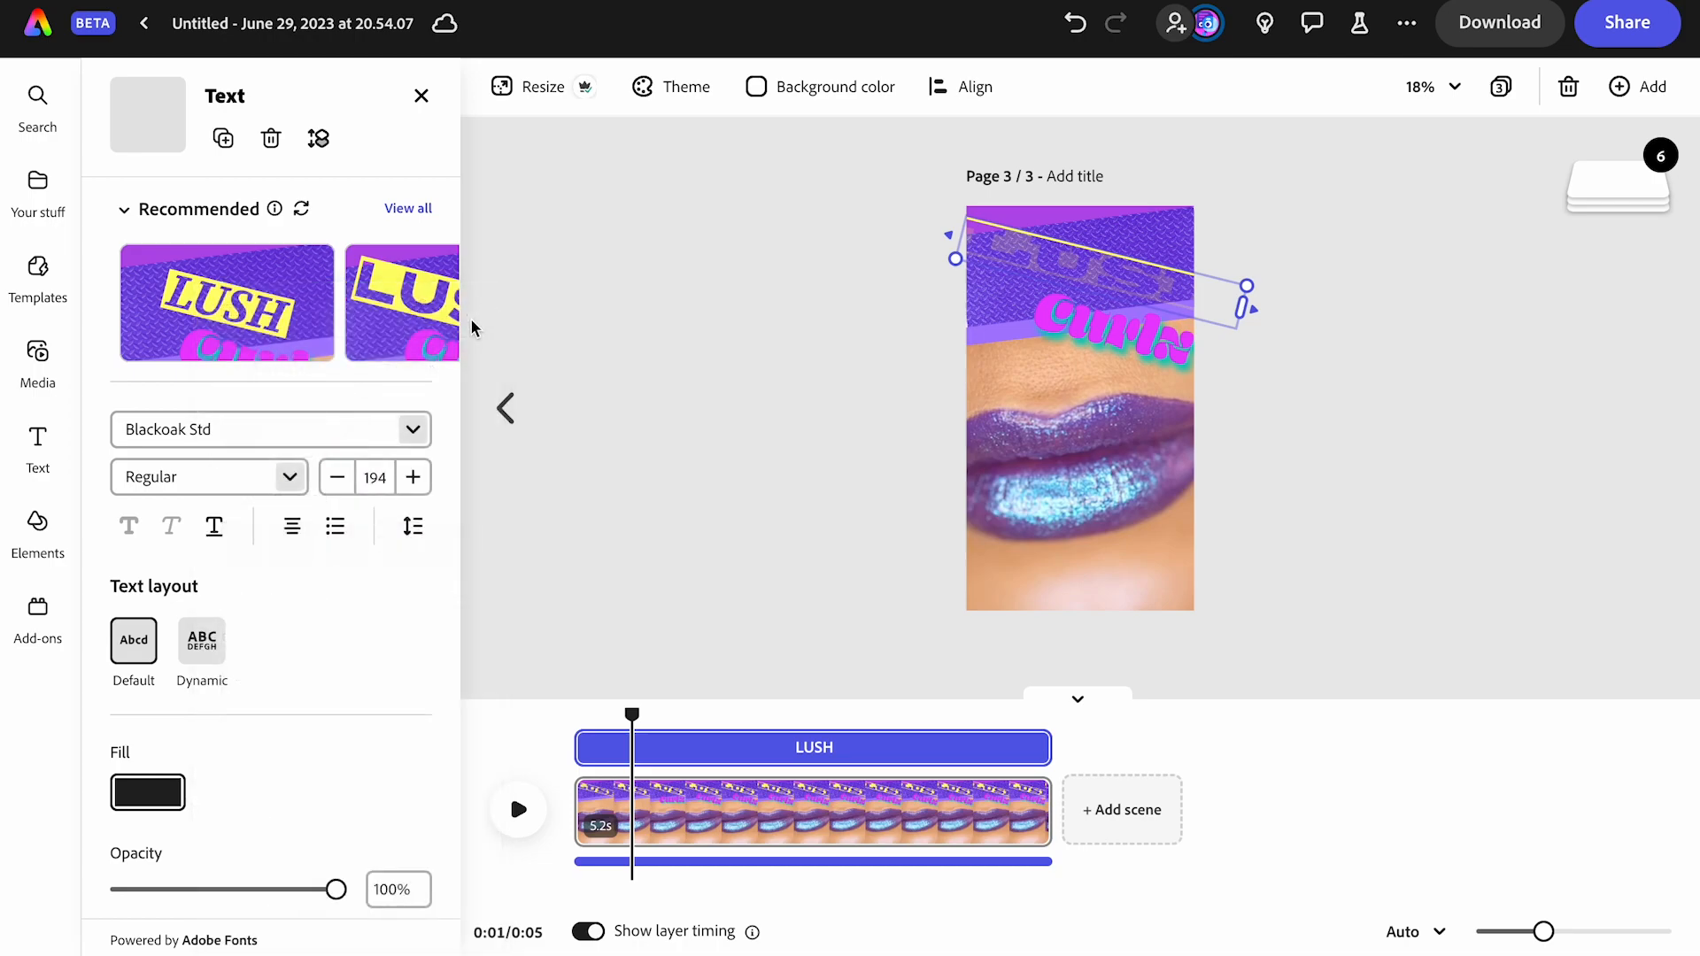
pyautogui.scroll(-5, 334, 543)
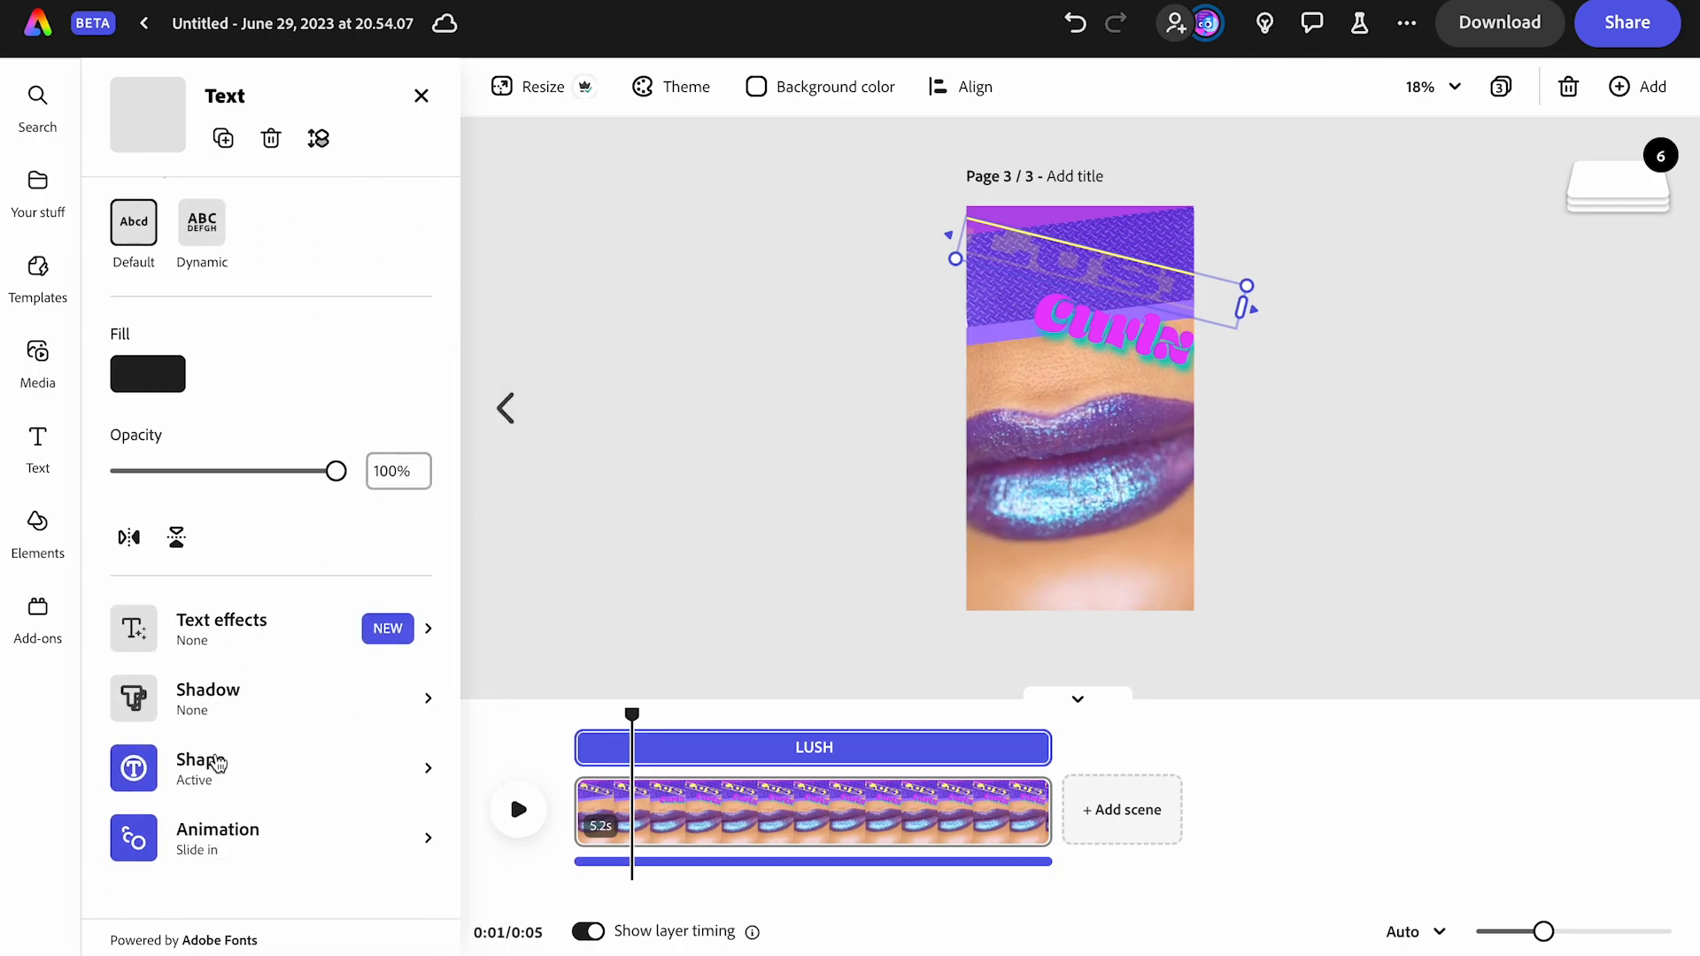
pyautogui.click(217, 763)
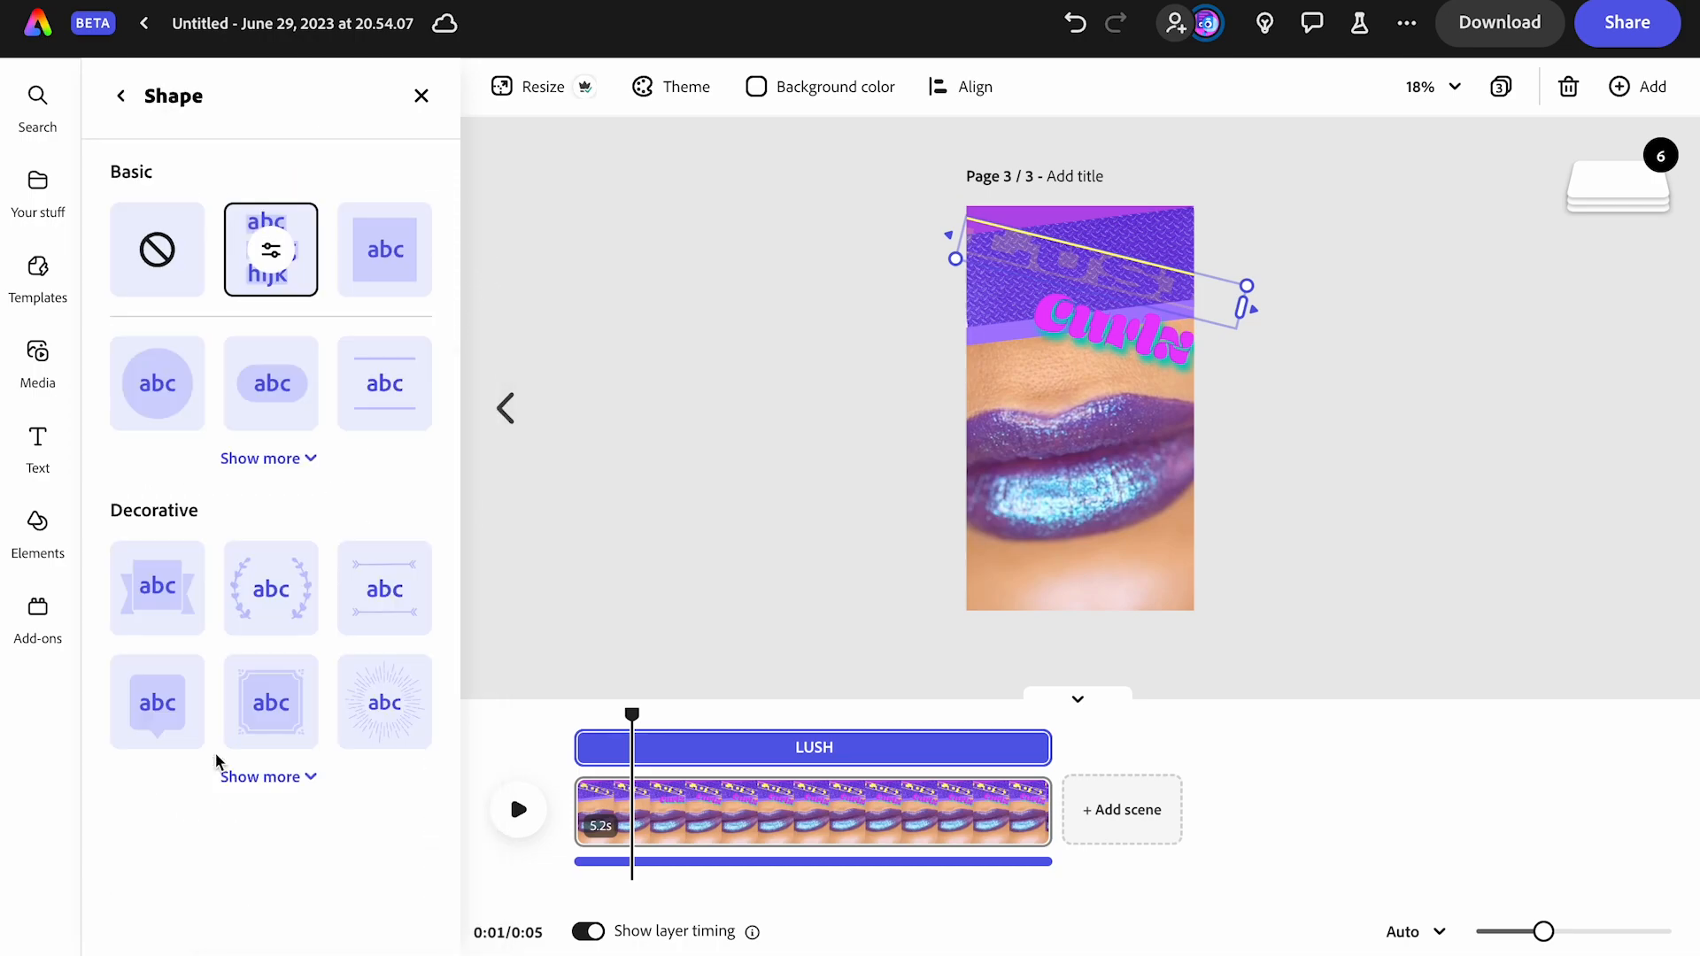
pyautogui.click(157, 248)
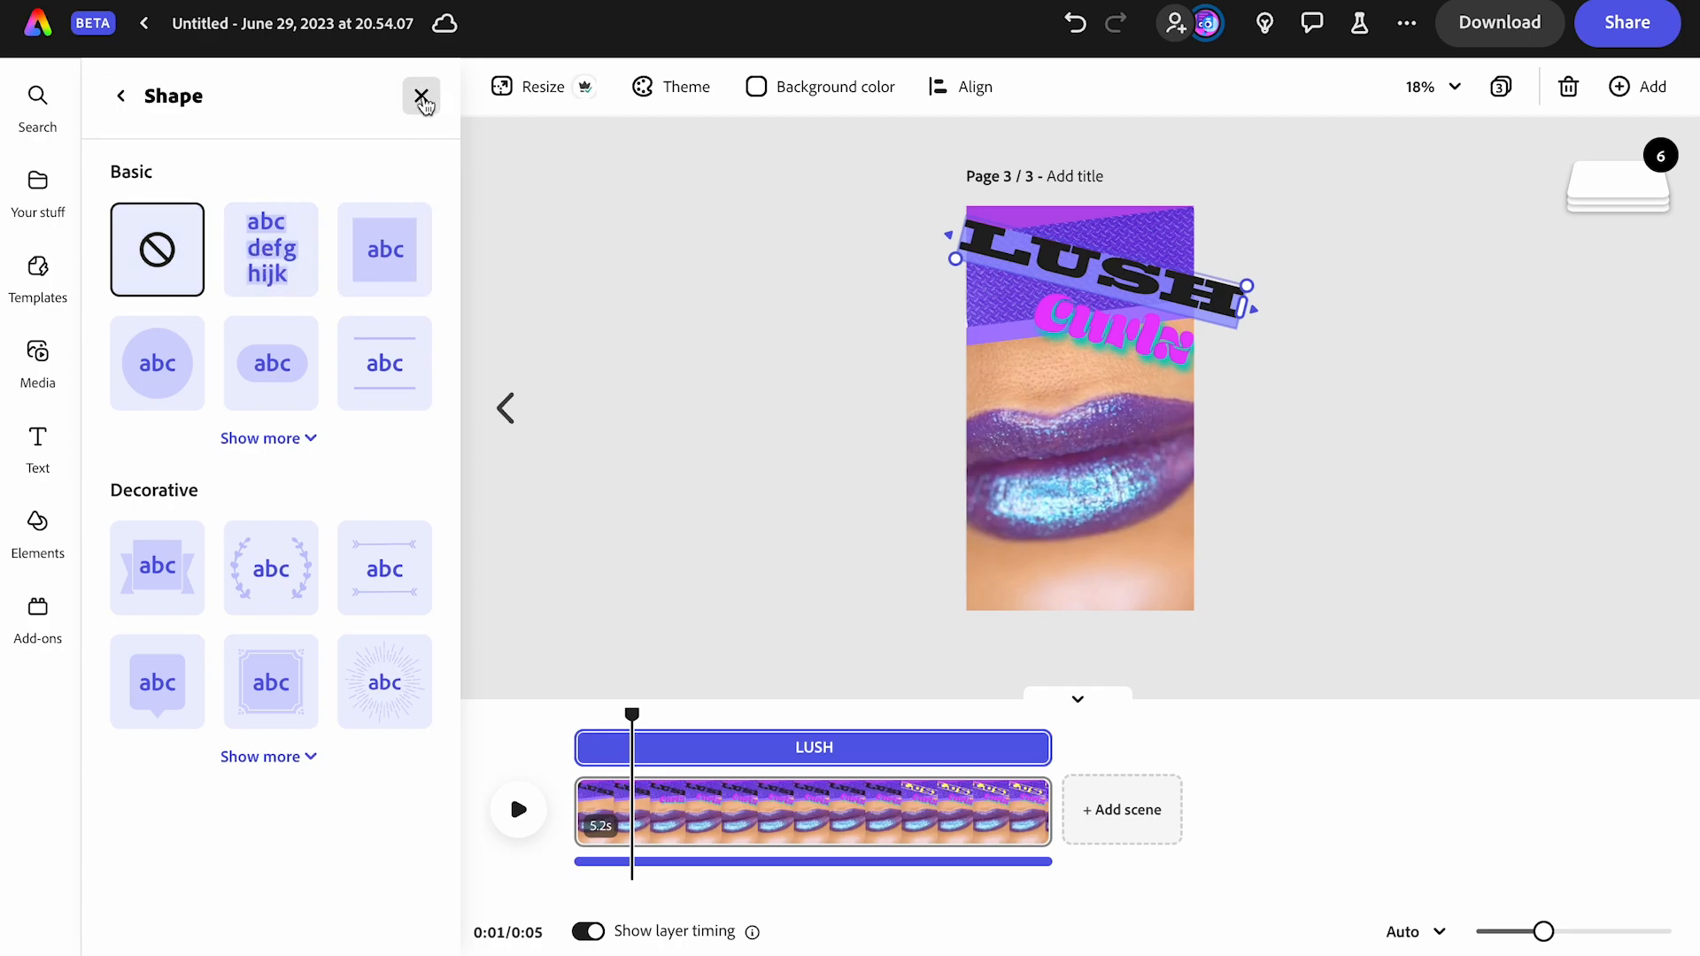
pyautogui.click(124, 100)
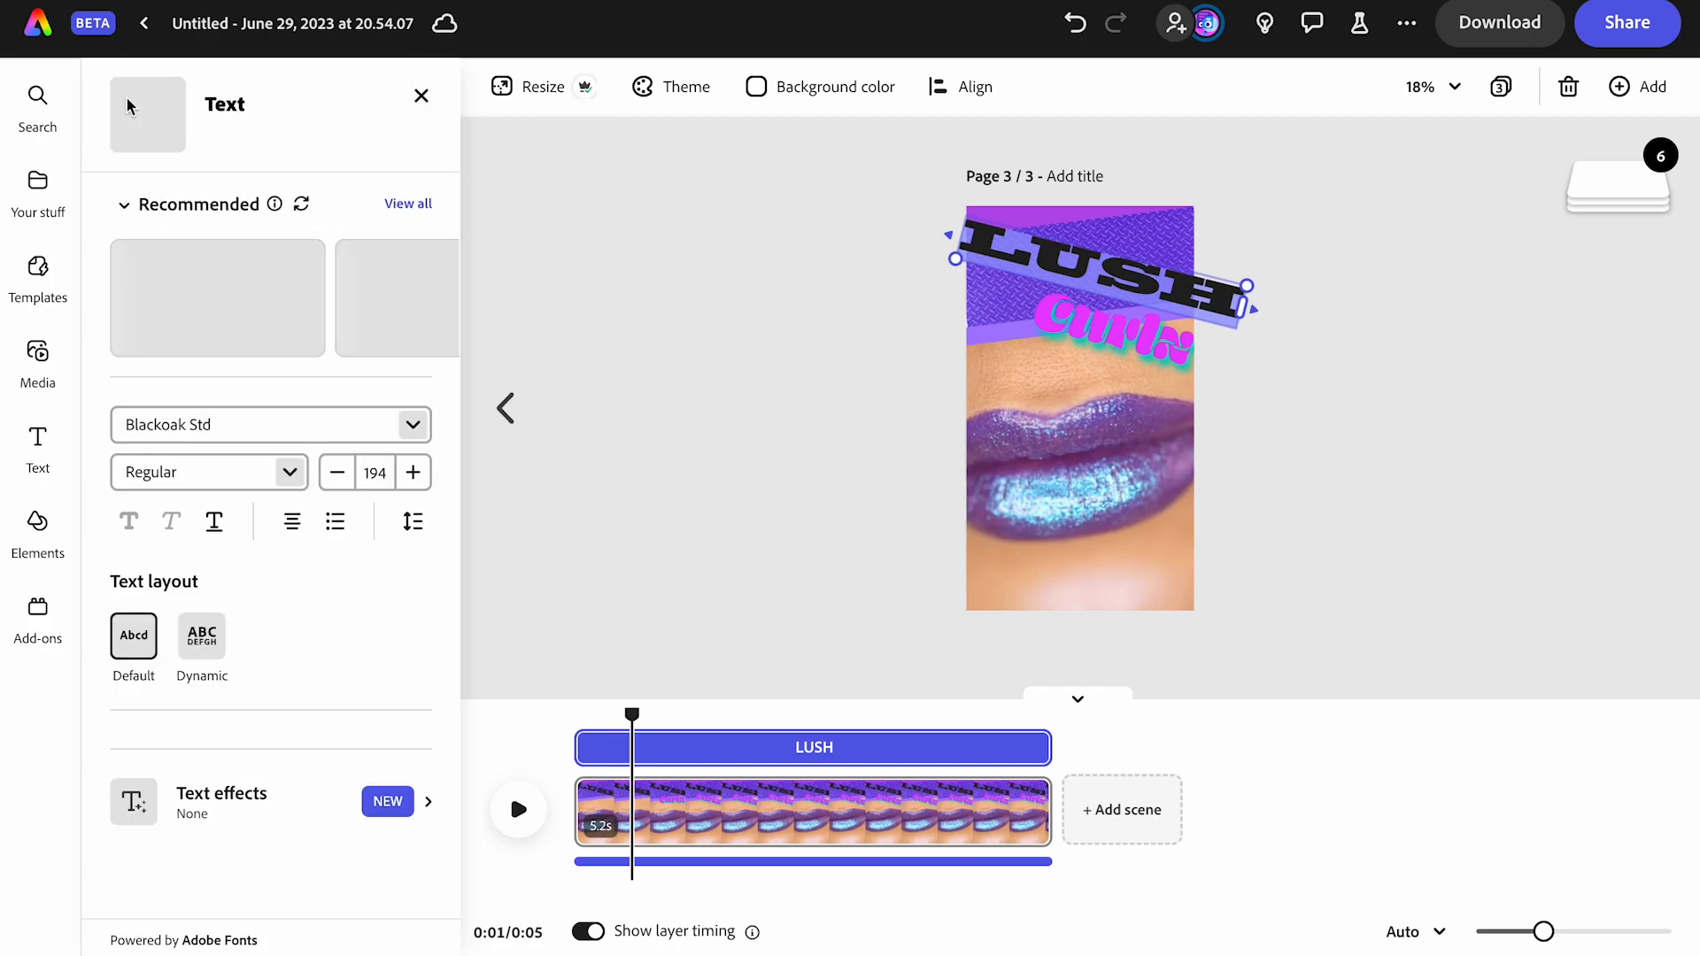
pyautogui.click(122, 102)
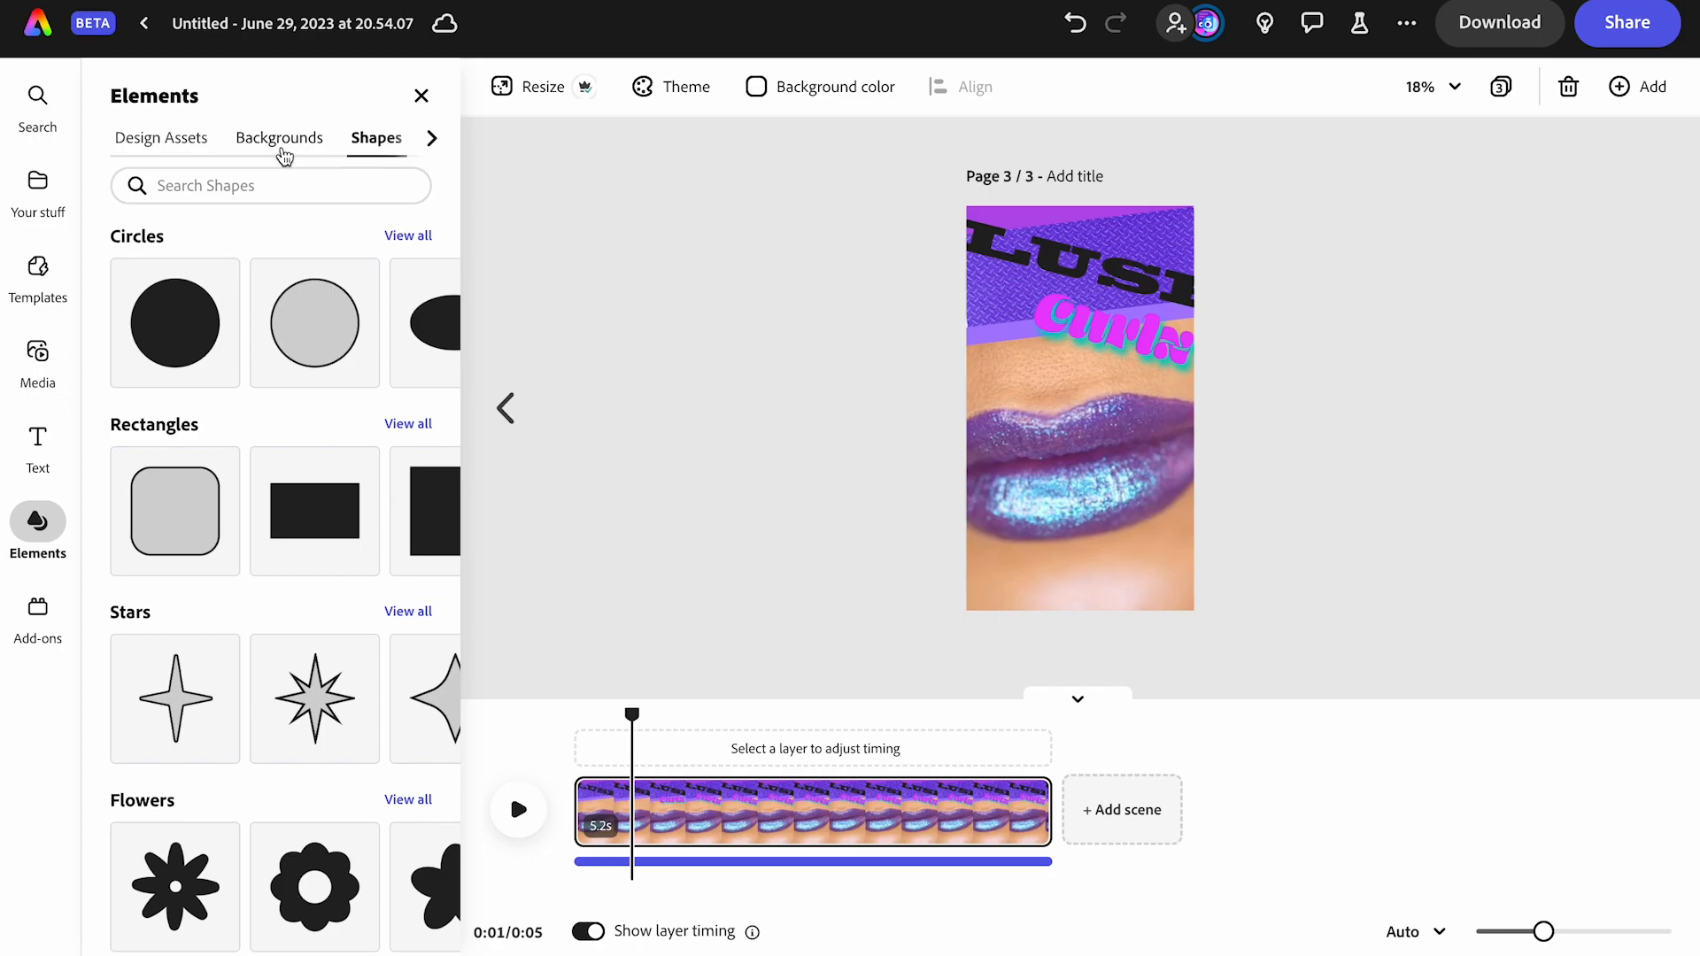
# Fill the LUSH text with a light blue sampled from the highlight on the lips
pyautogui.click(1068, 263)
pyautogui.click(167, 790)
pyautogui.click(421, 308)
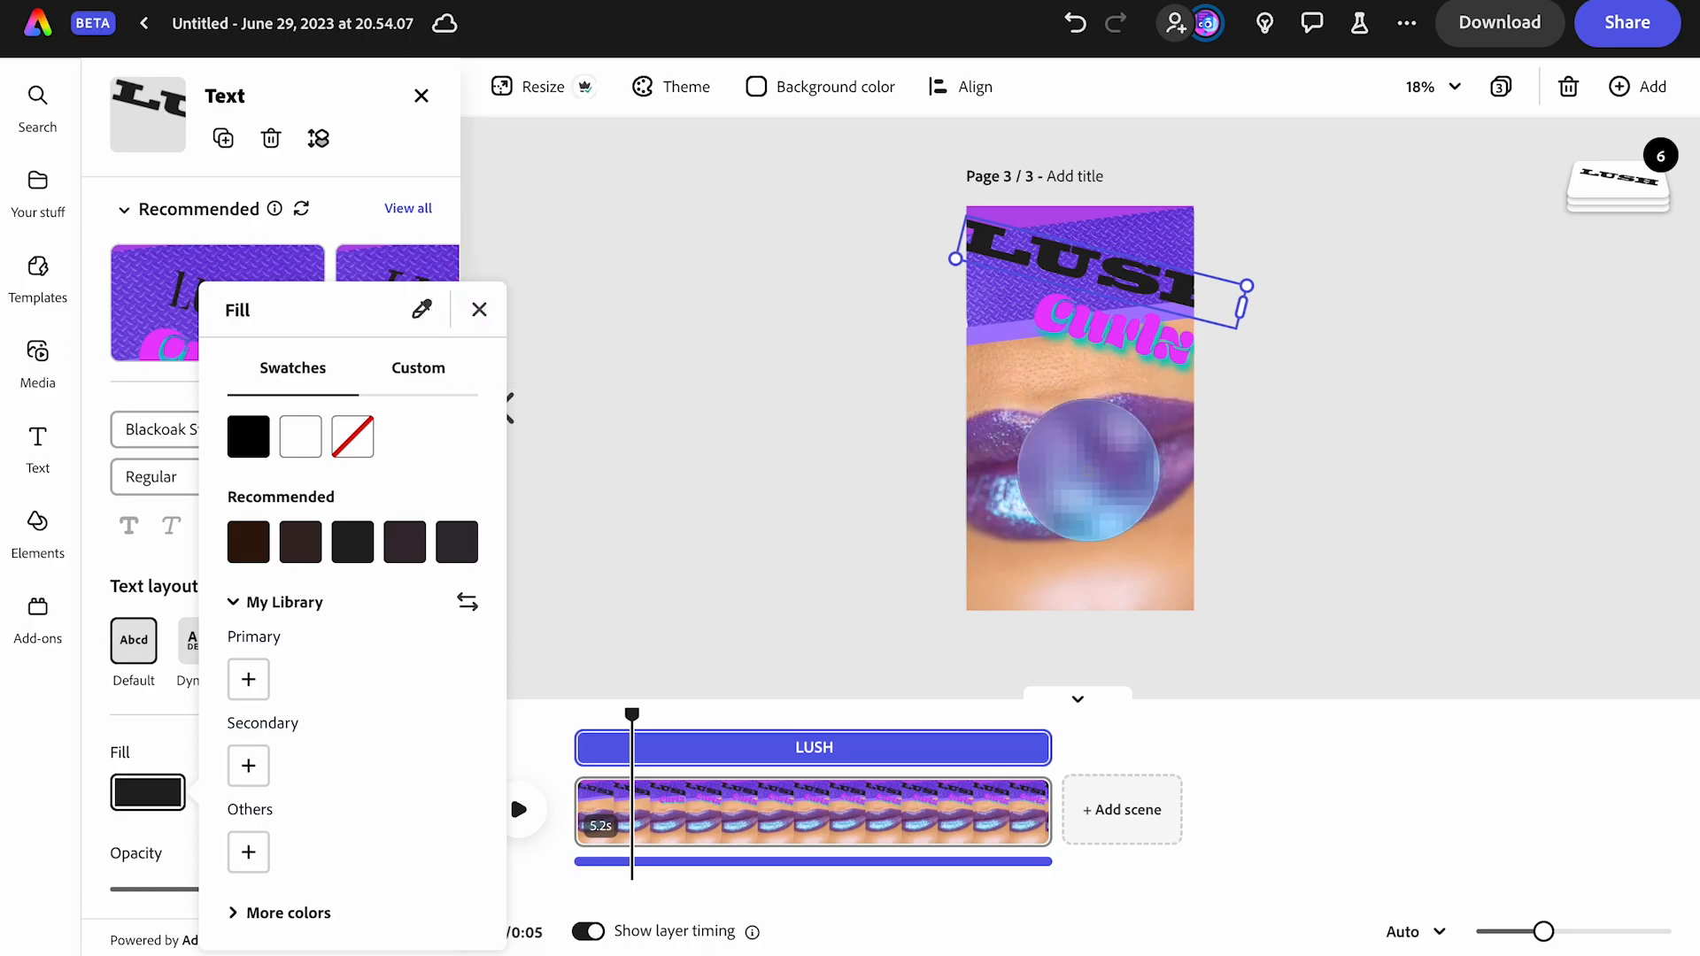
pyautogui.click(1081, 484)
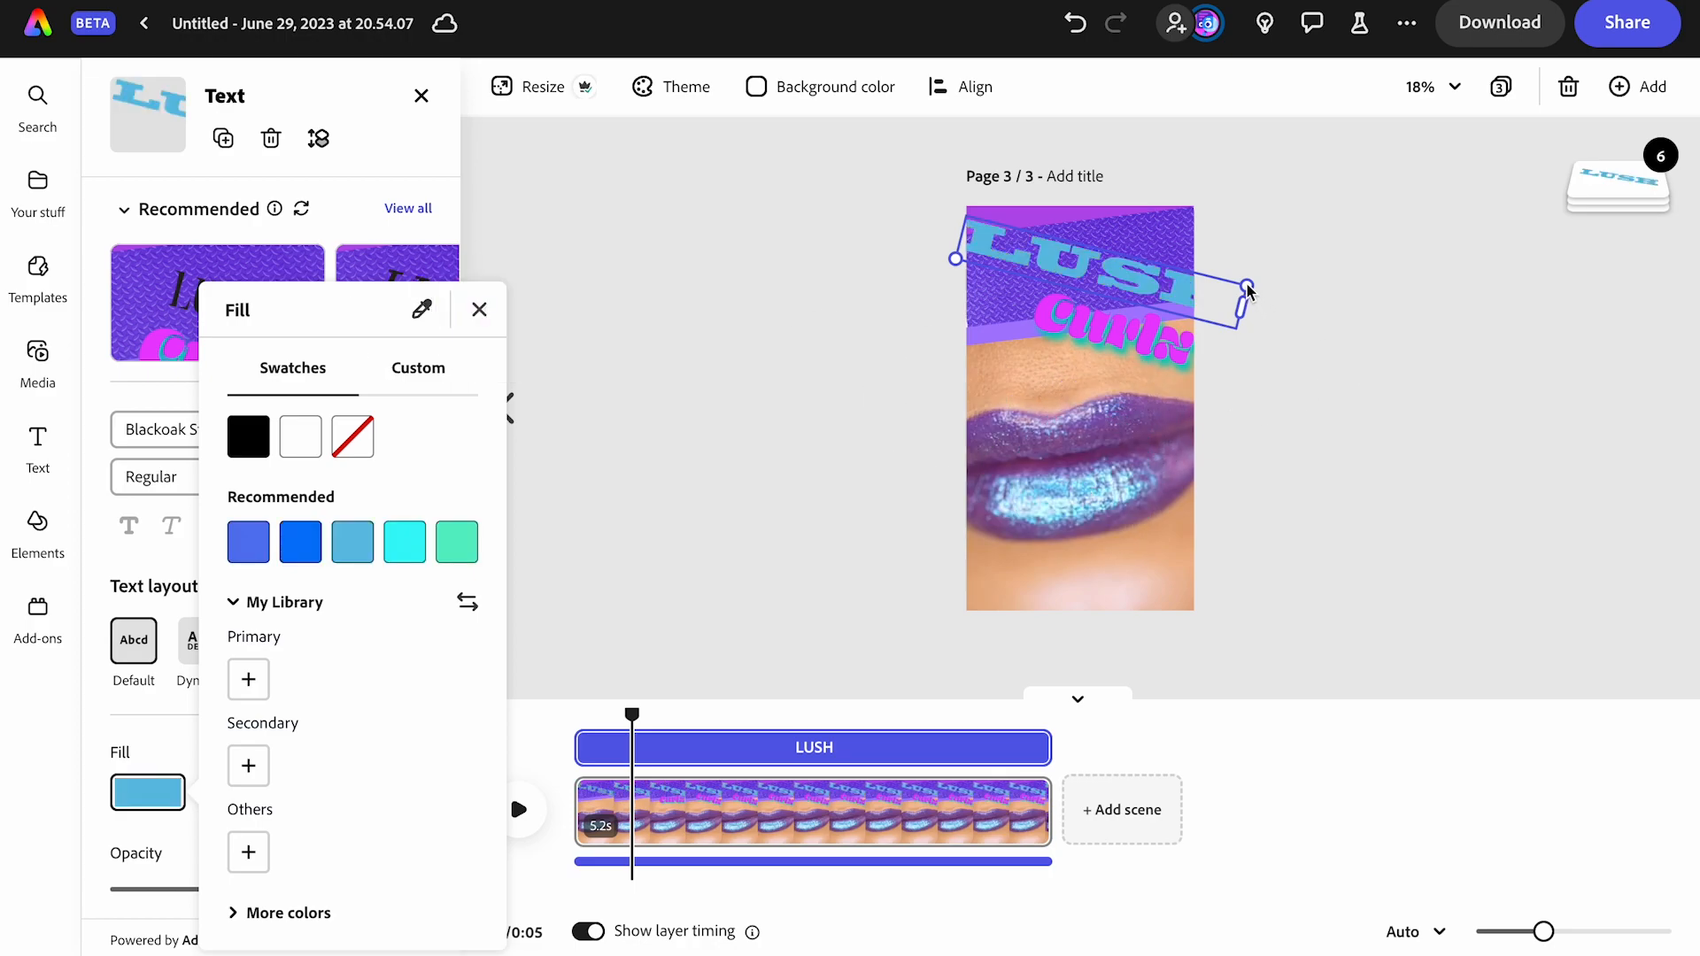
# Shrink the LUSH text to size 168 and reposition it across the metal image with a shallower tilt
pyautogui.moveTo(955, 259); pyautogui.dragTo(993, 264)
pyautogui.moveTo(1117, 272); pyautogui.dragTo(1096, 260)
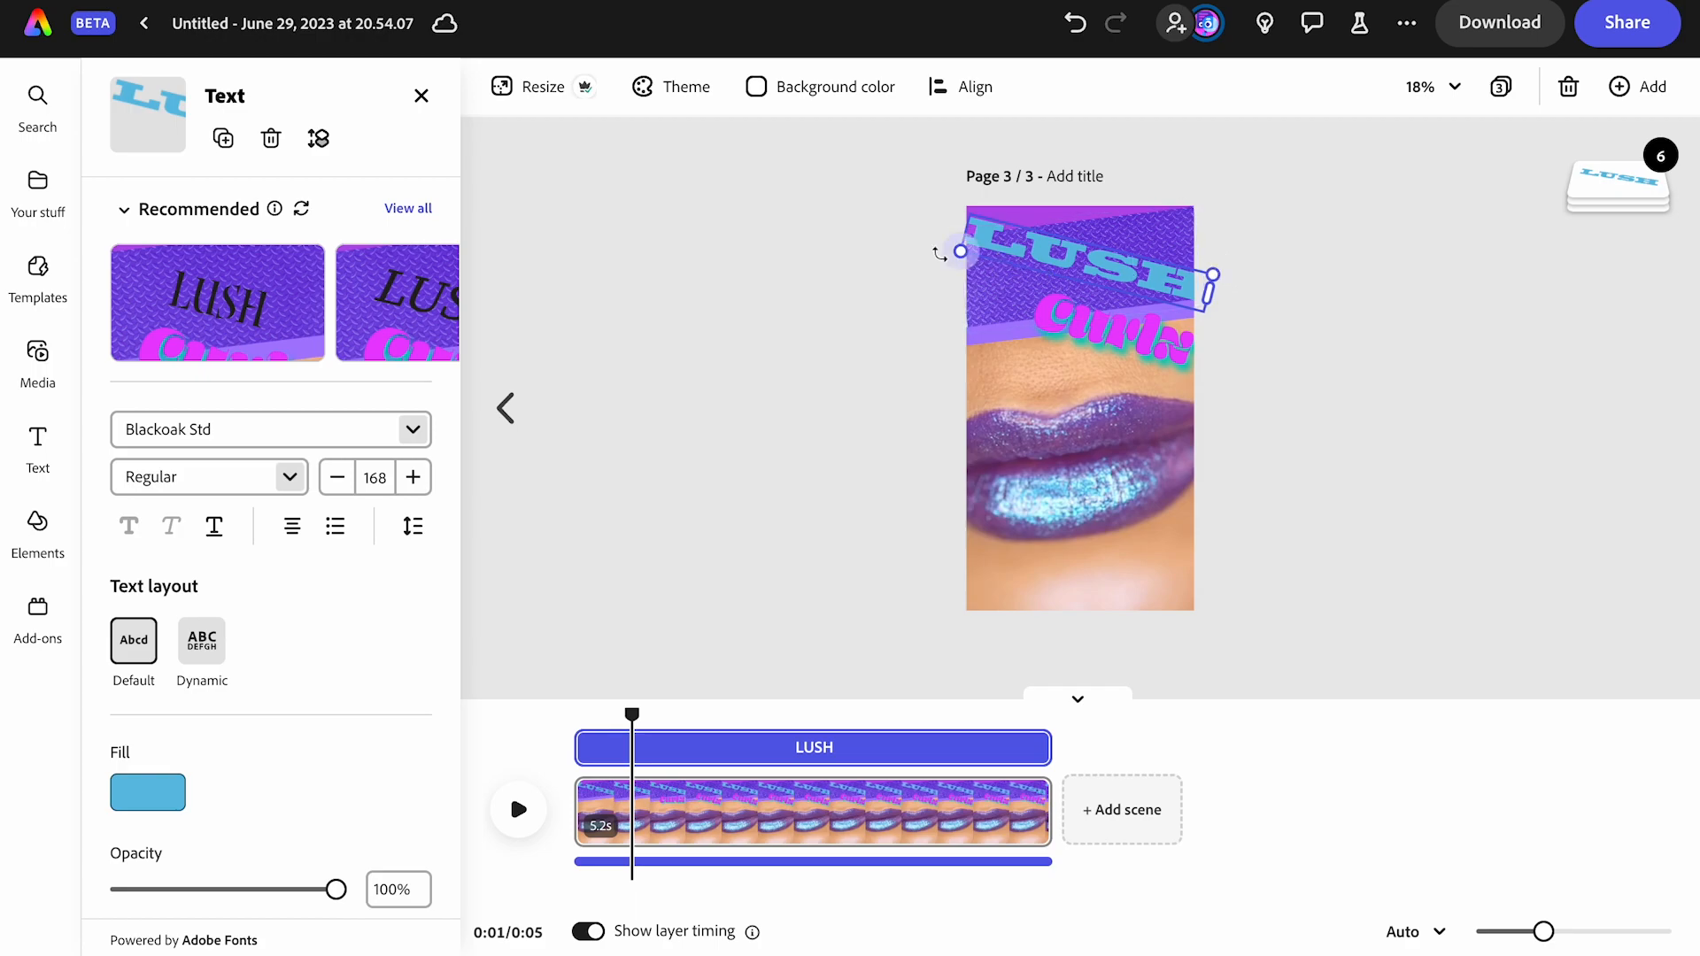
pyautogui.moveTo(946, 256); pyautogui.dragTo(953, 264)
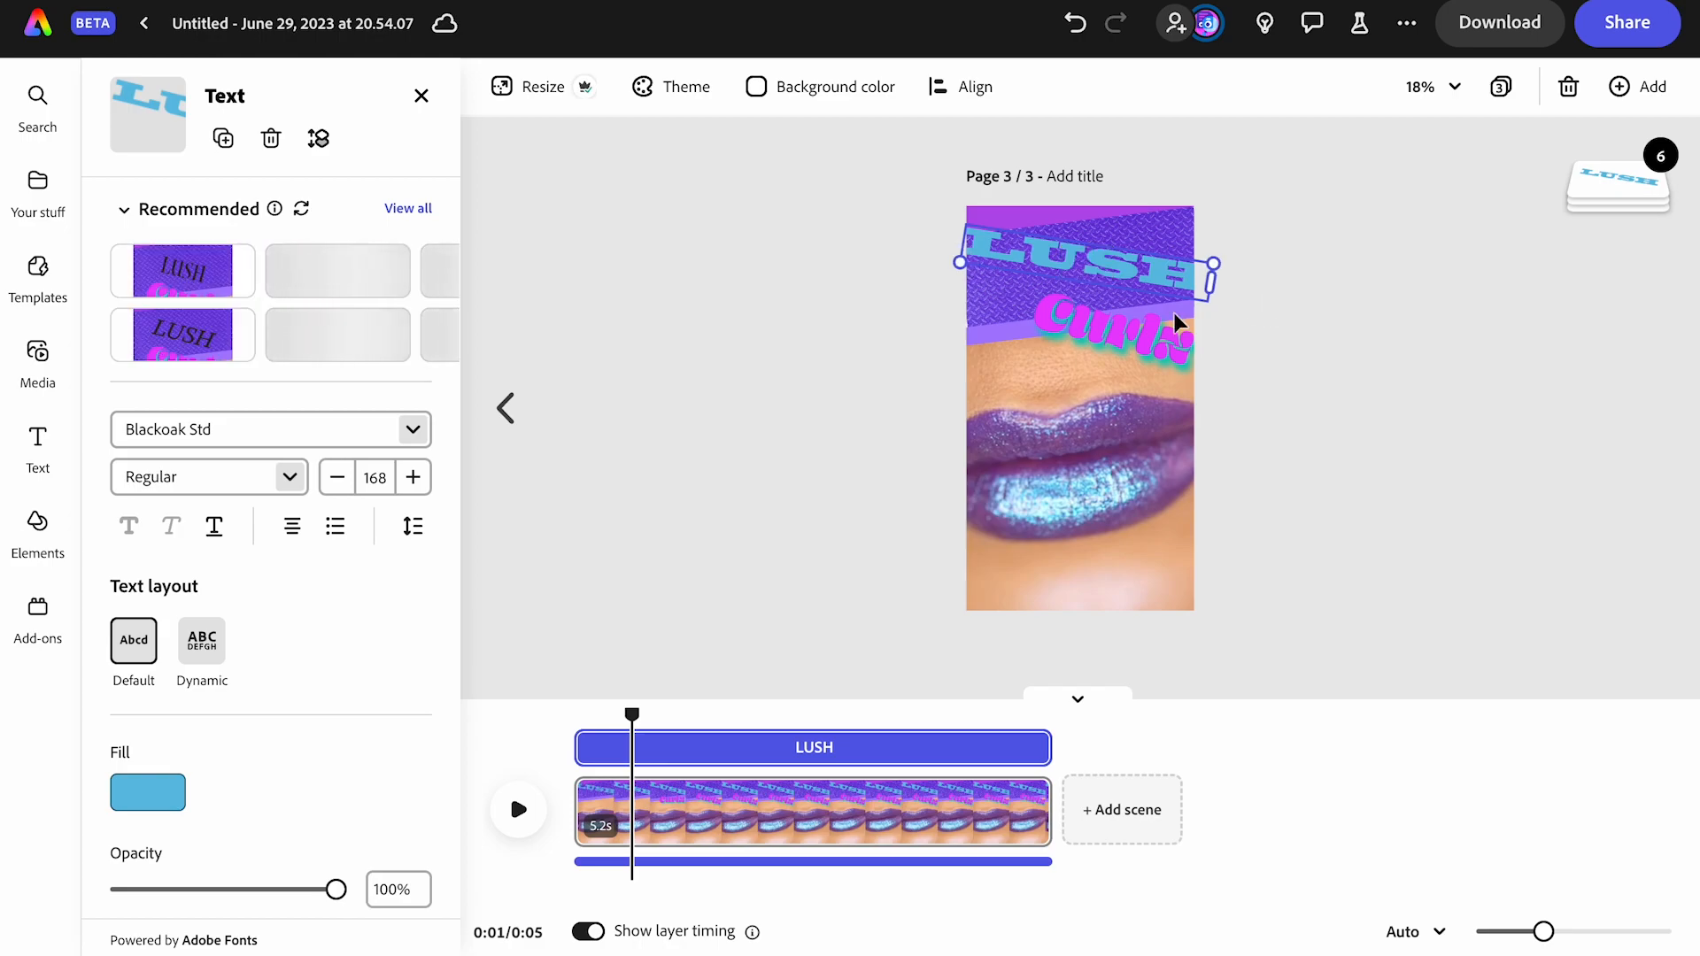
pyautogui.click(1204, 308)
# Replace the Curlz text with Lips and set its font to Gyparody Bold
pyautogui.click(1097, 331)
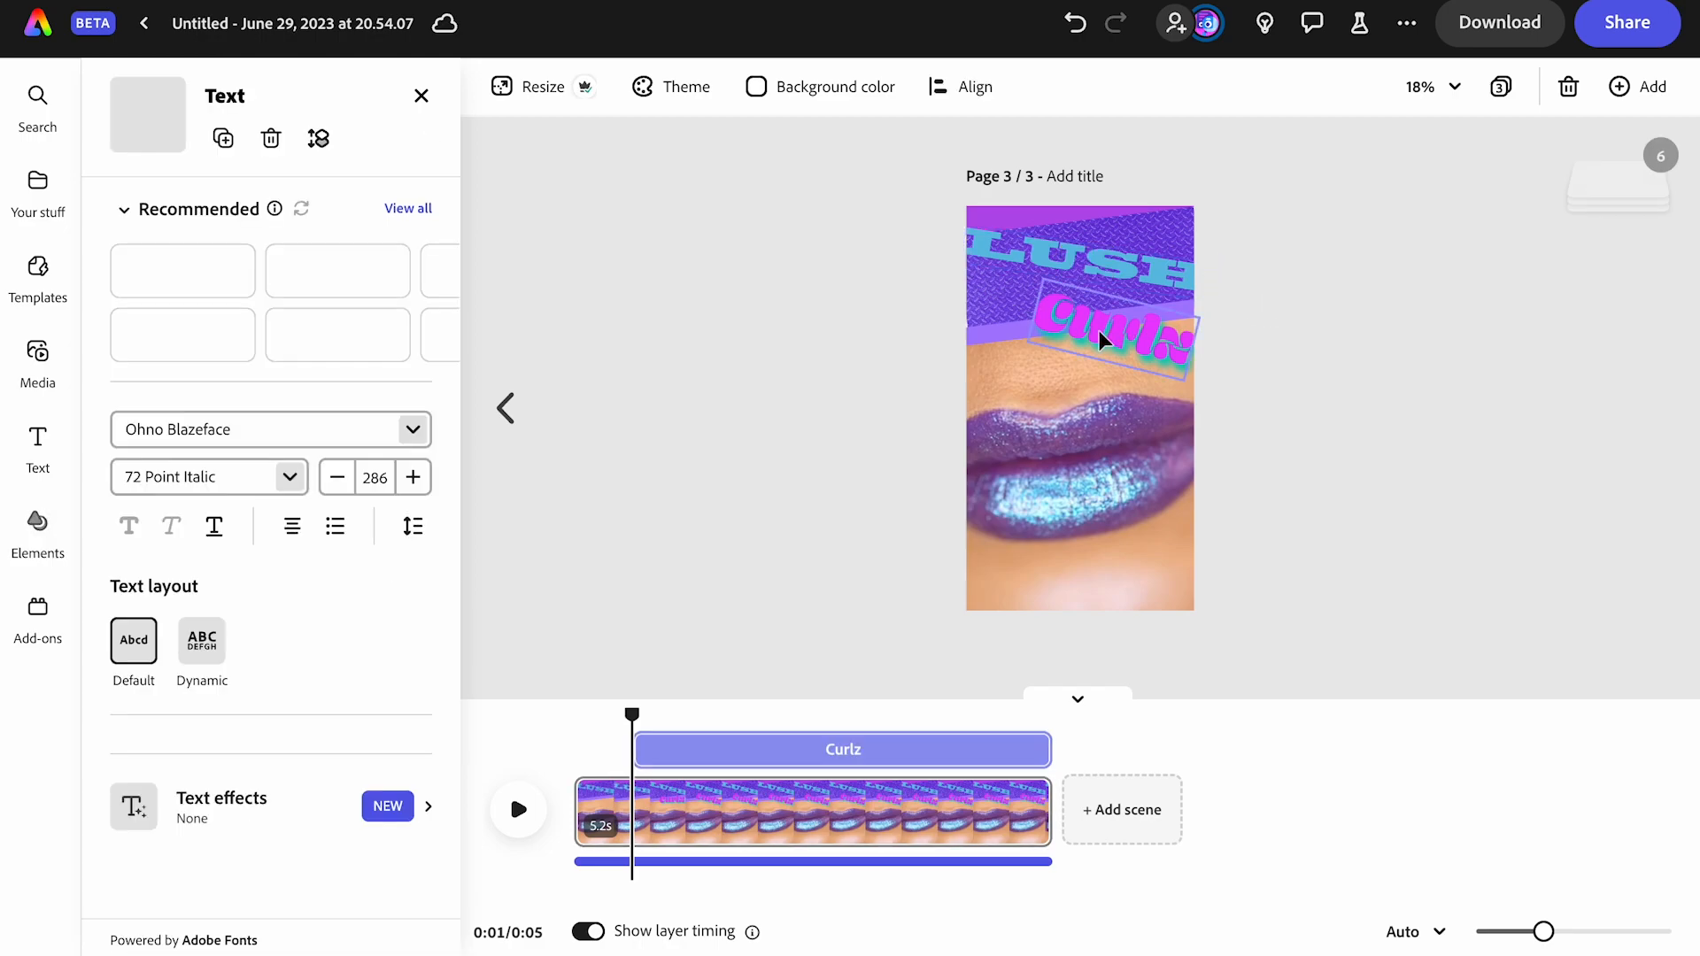
pyautogui.write('Lips')
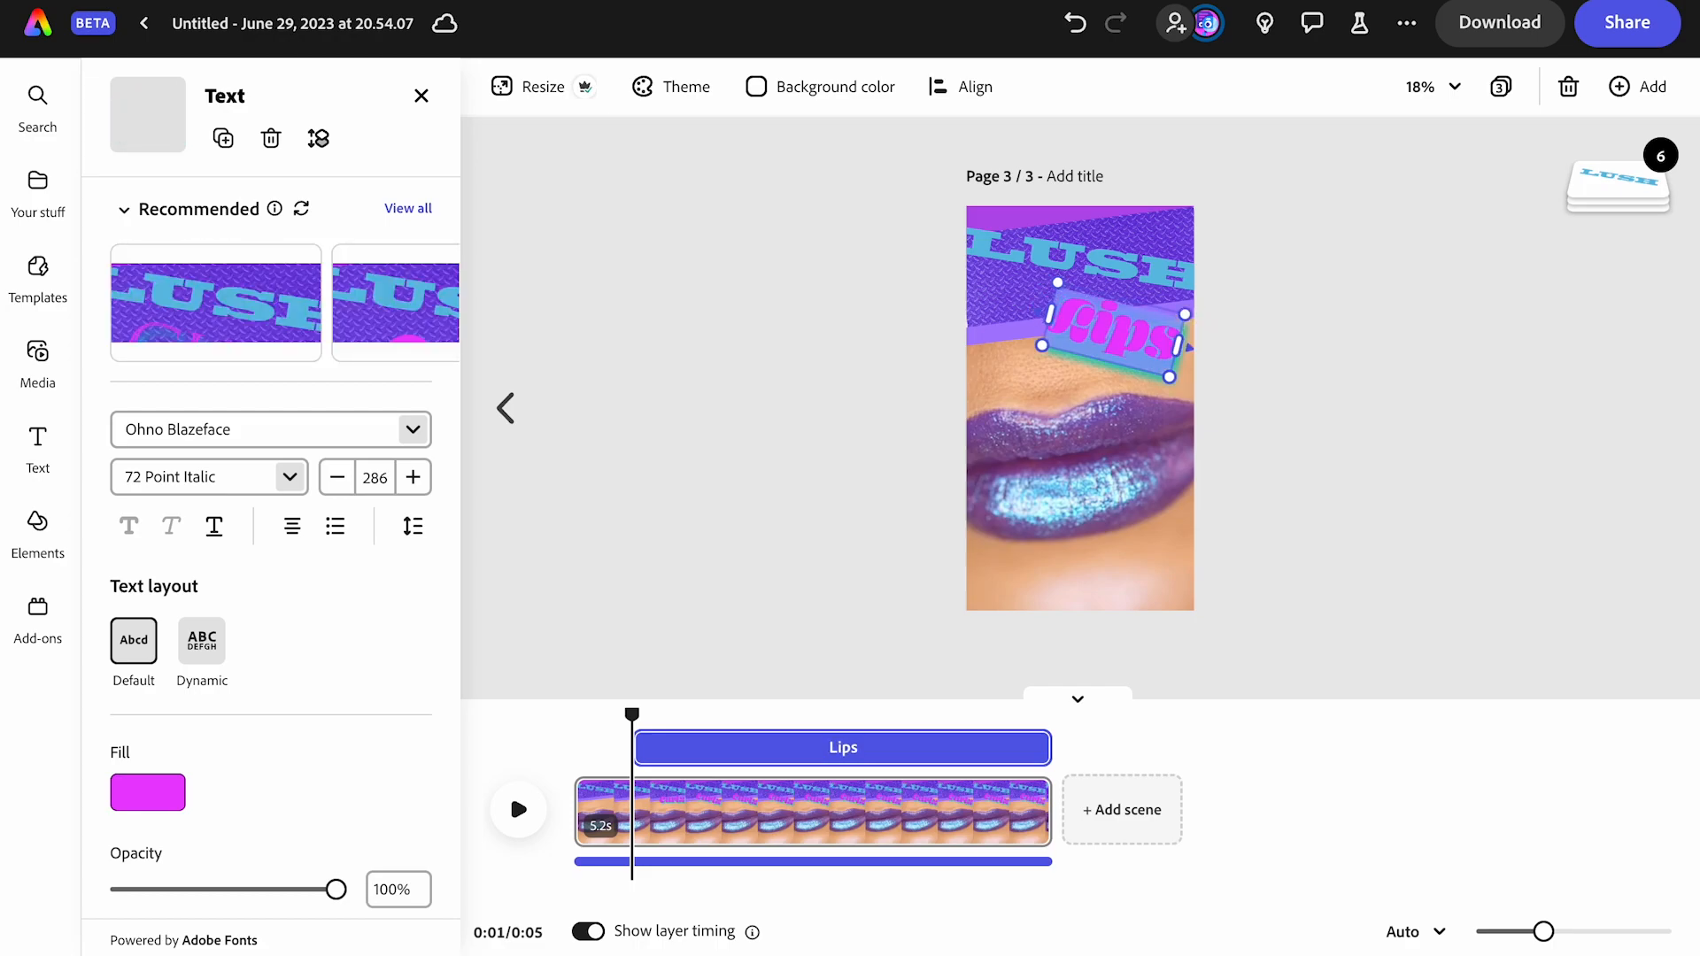
pyautogui.click(268, 427)
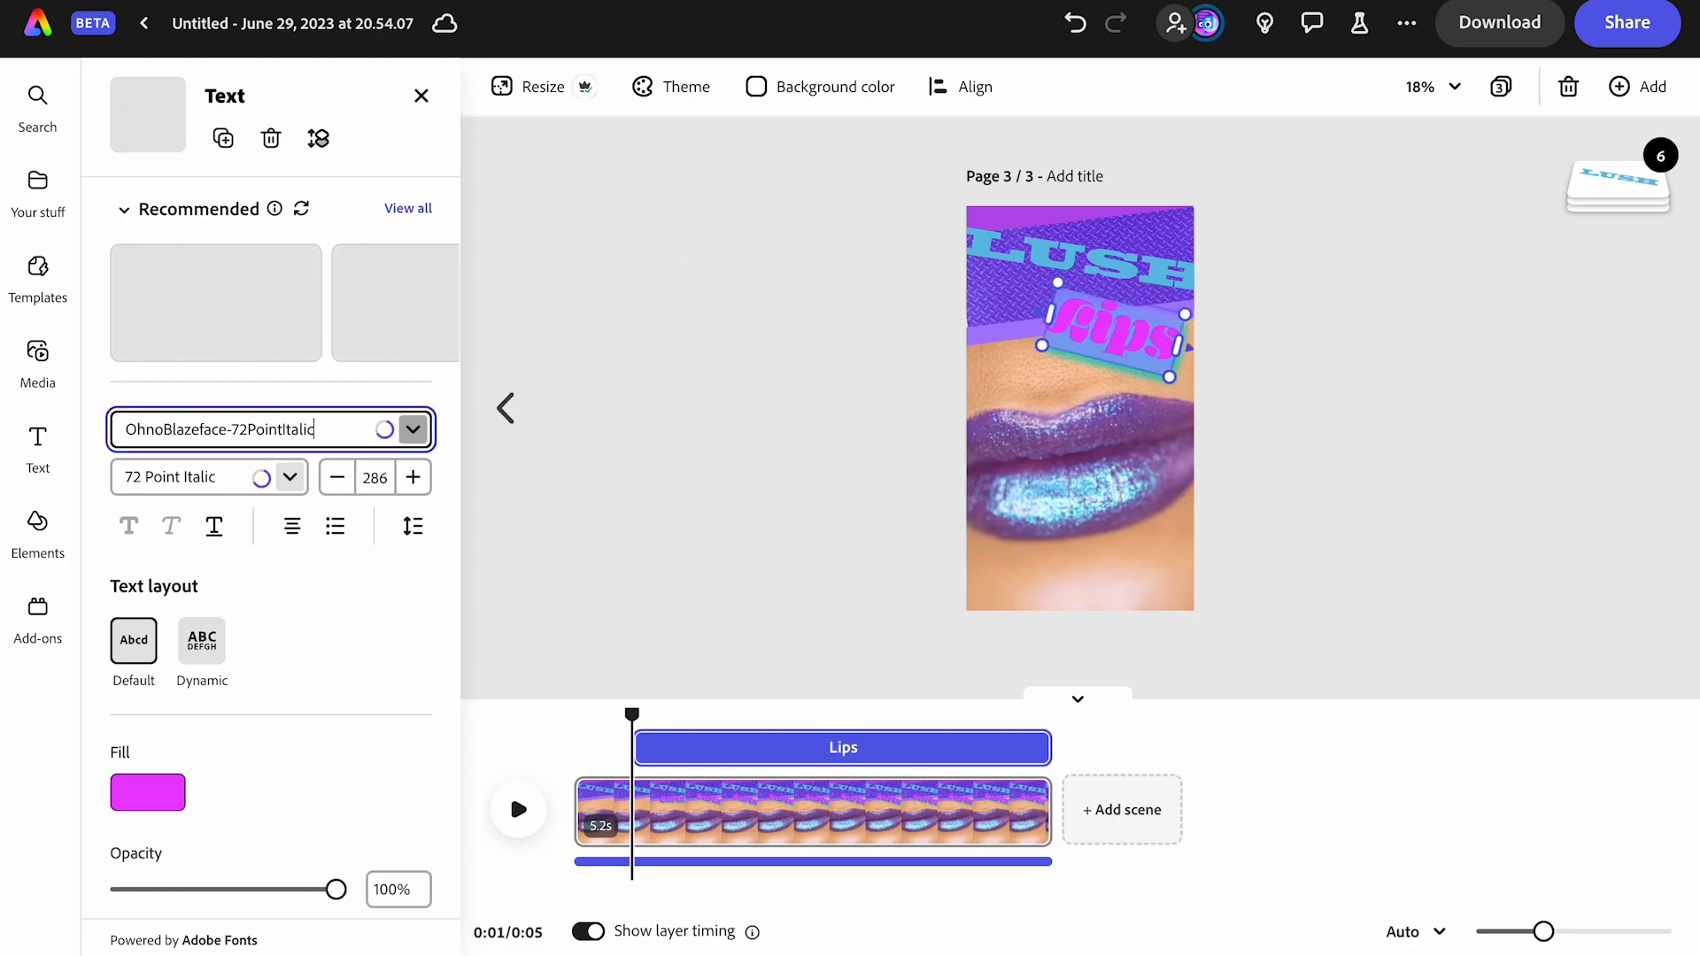
pyautogui.write('gy')
pyautogui.scroll(-1, 141, 559)
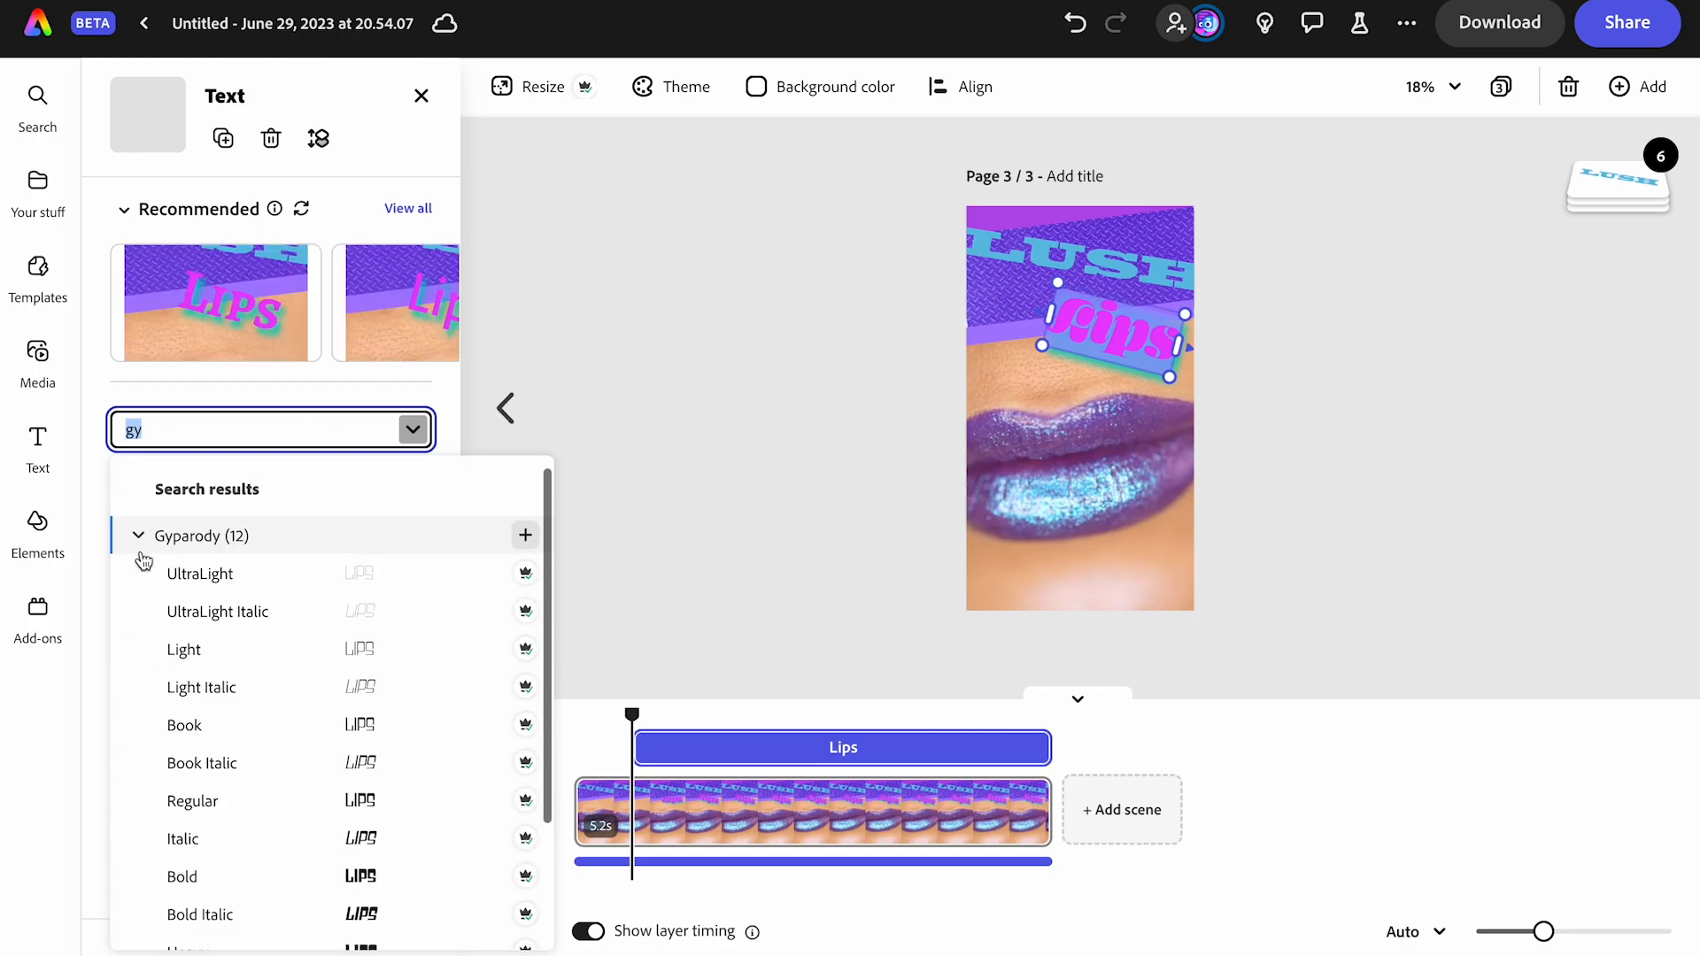
pyautogui.scroll(-2, 143, 561)
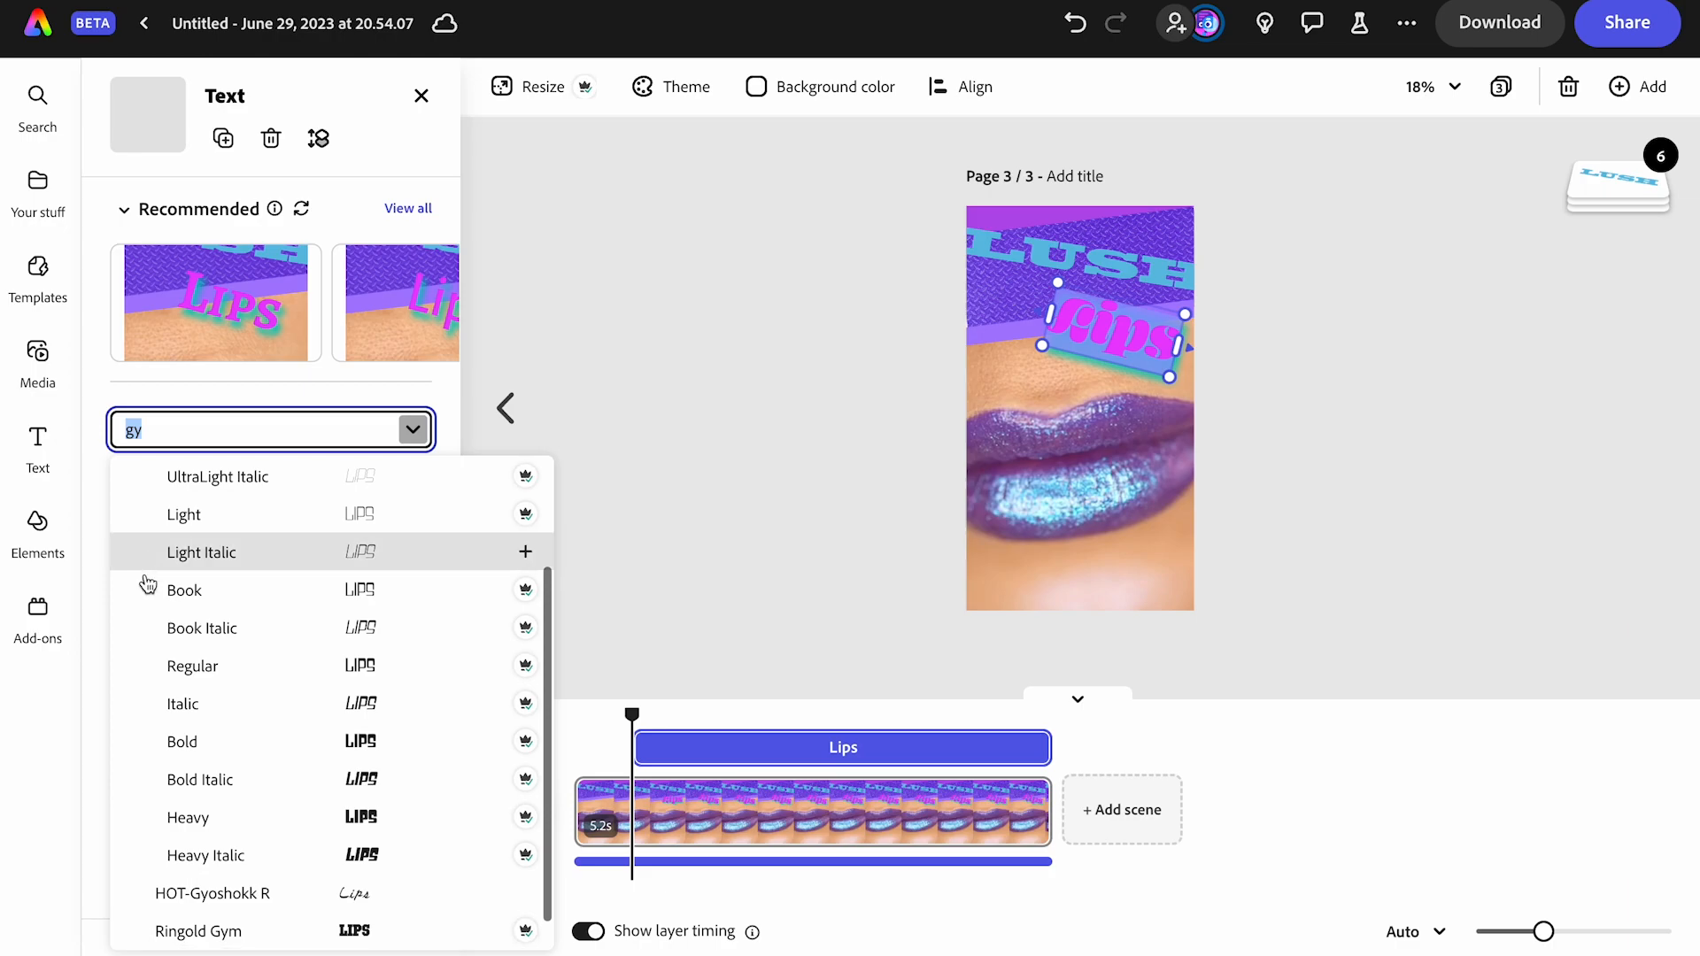
pyautogui.click(181, 738)
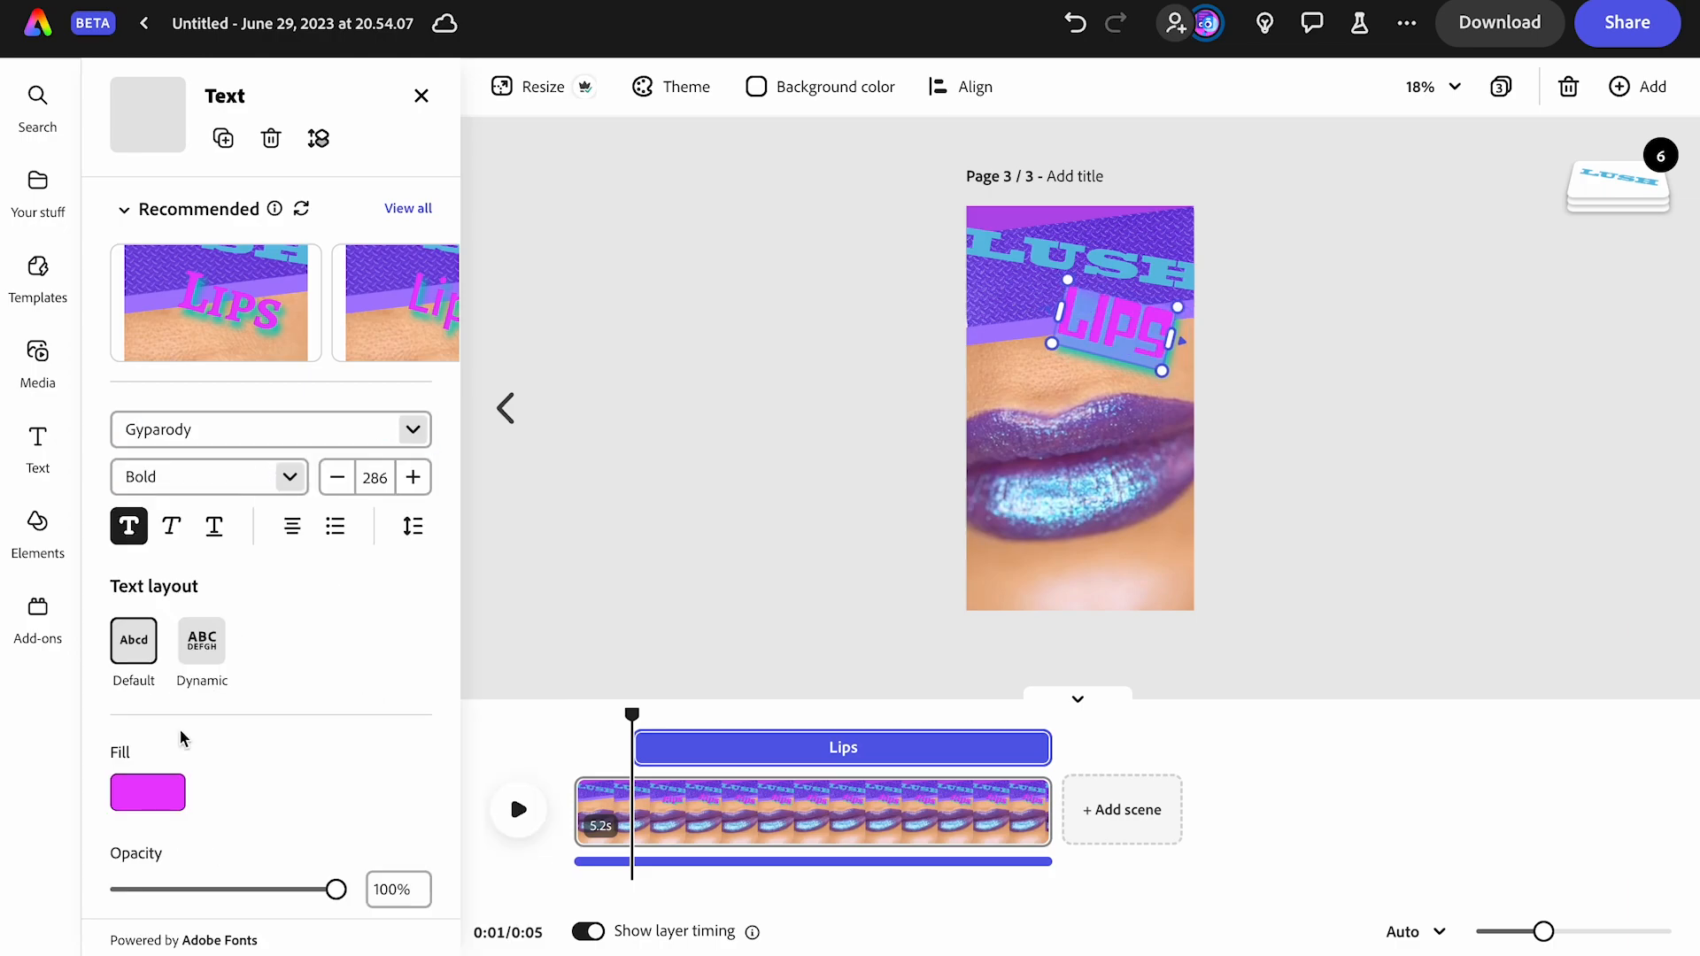
# Enlarge the Lips text to size 366 and place it close beneath LUSH with a slightly reduced tilt
pyautogui.moveTo(1049, 345); pyautogui.dragTo(1018, 354)
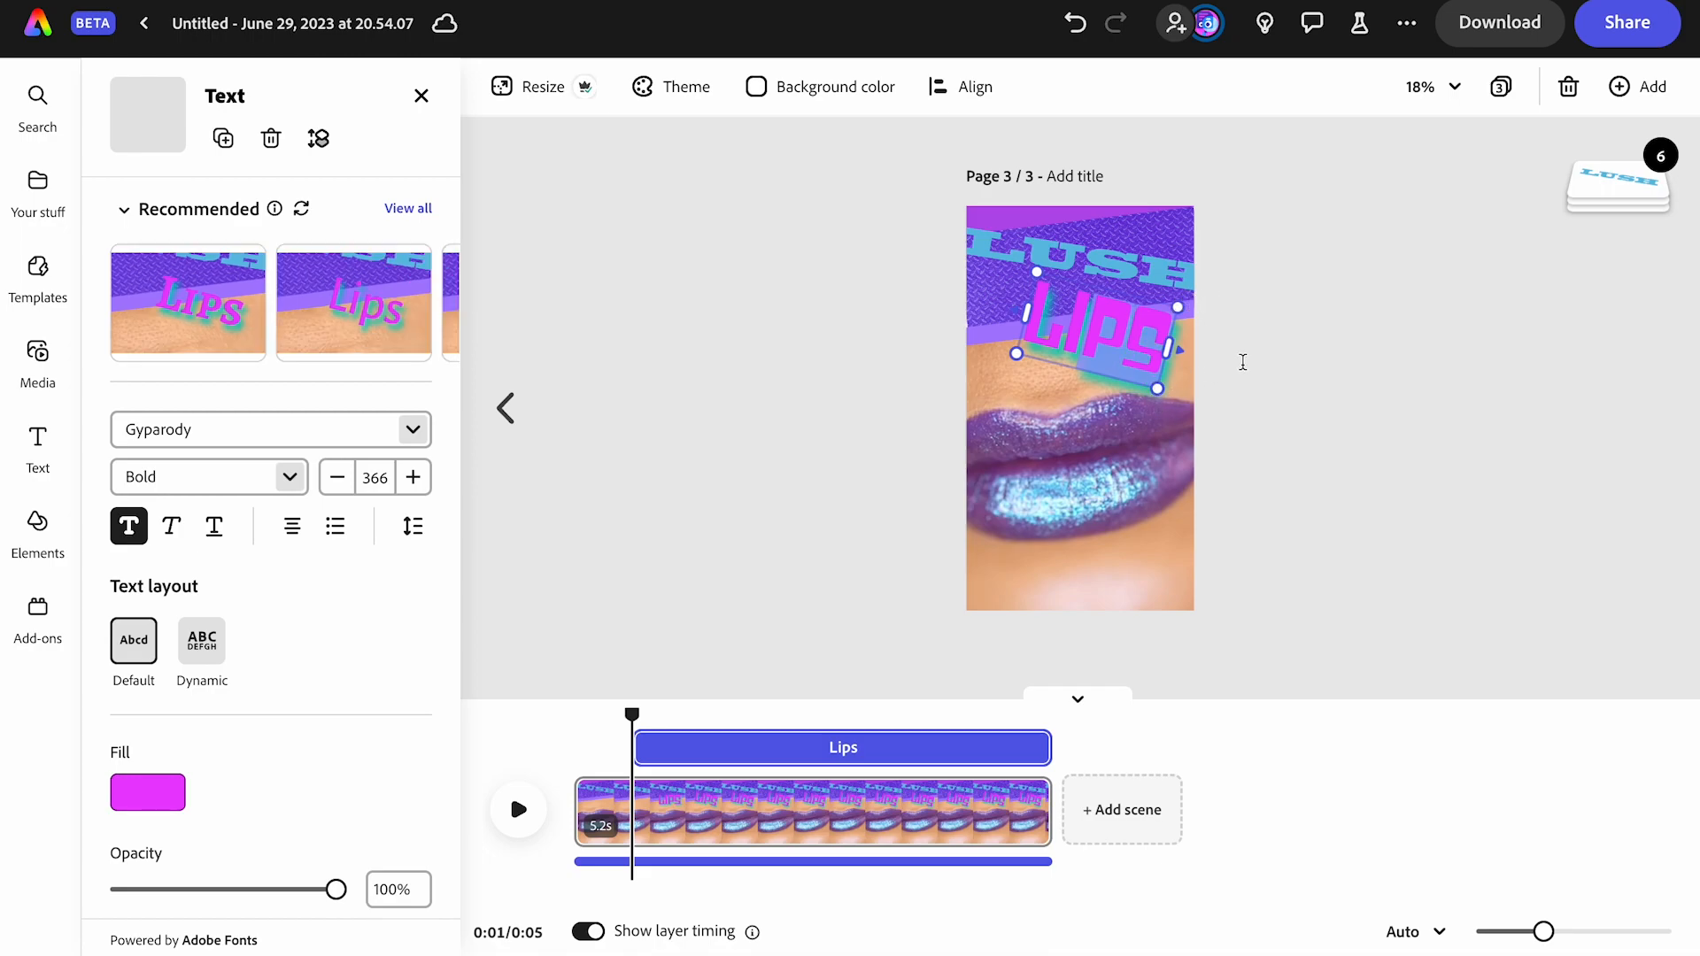
pyautogui.moveTo(1167, 406); pyautogui.dragTo(1163, 400)
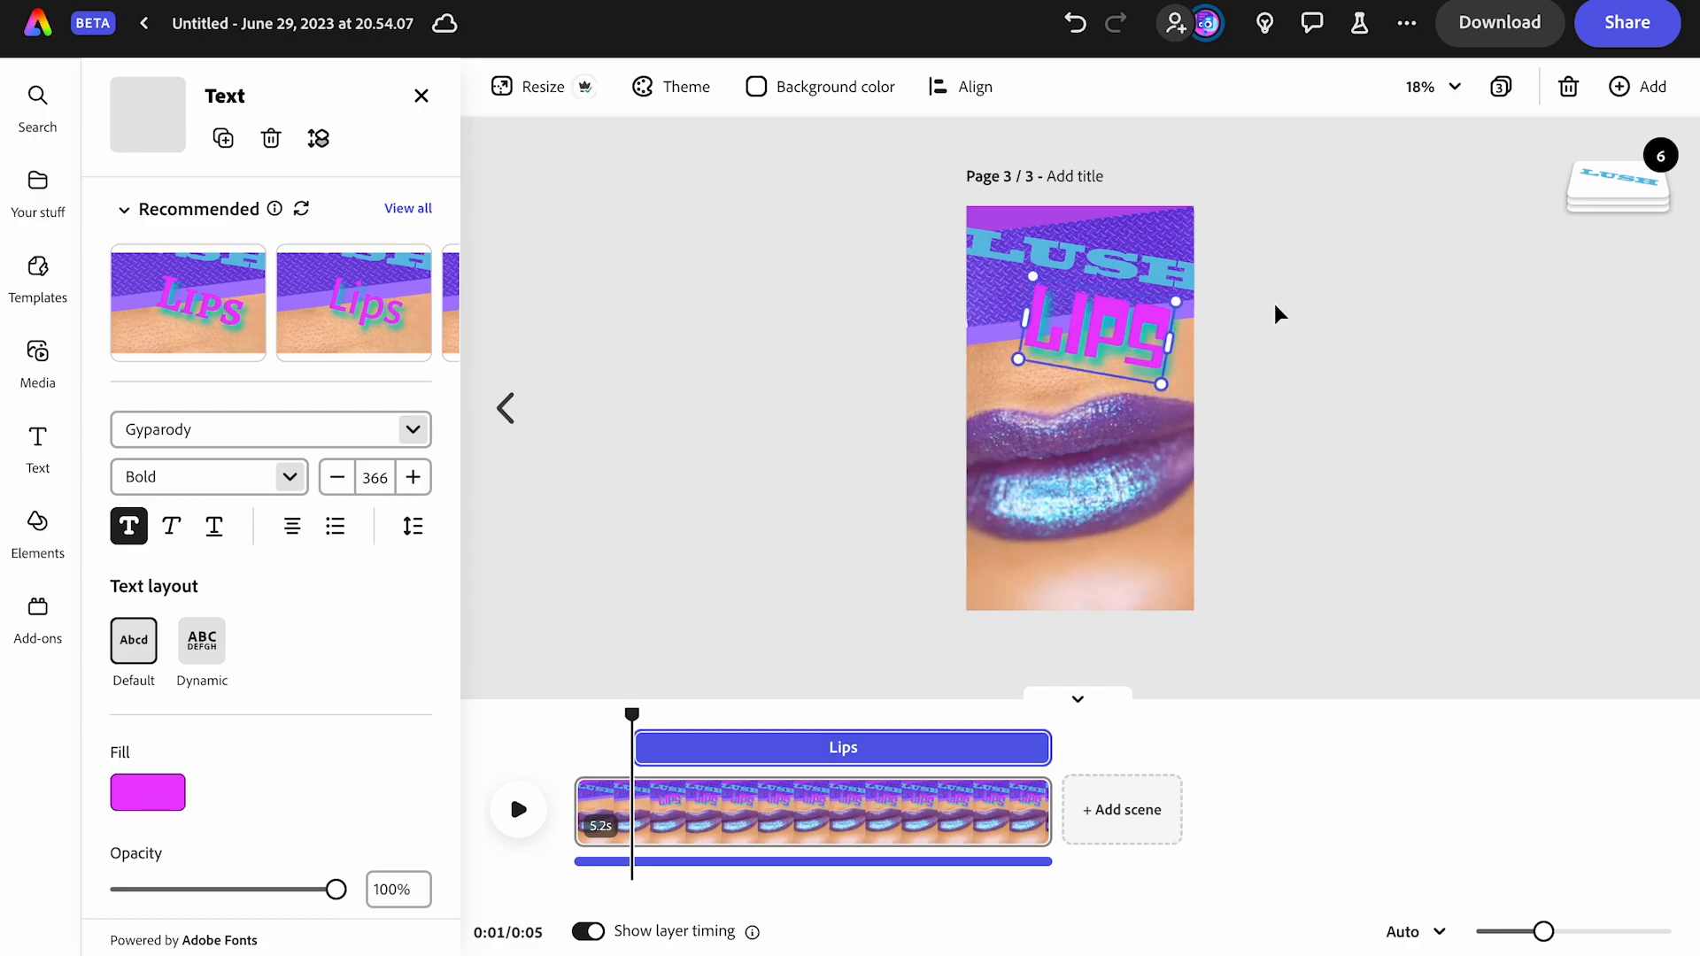
pyautogui.moveTo(1139, 327); pyautogui.dragTo(1154, 312)
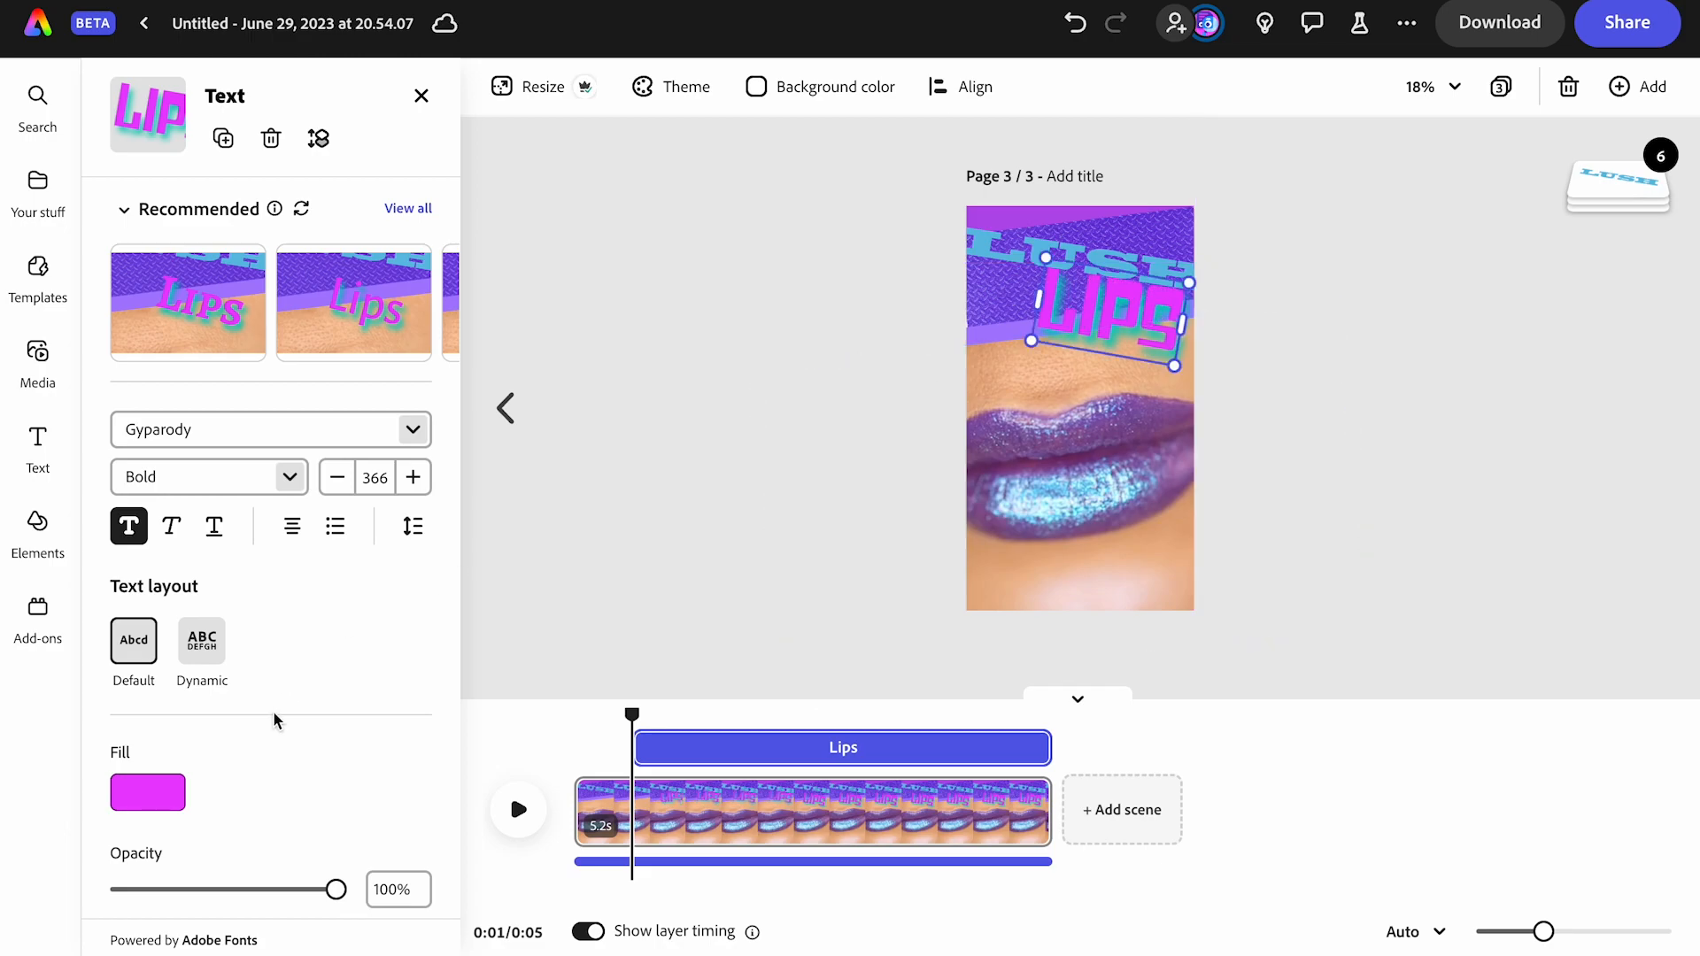
# Remove the teal shadow from the Lips text
pyautogui.scroll(-5, 252, 708)
pyautogui.click(219, 704)
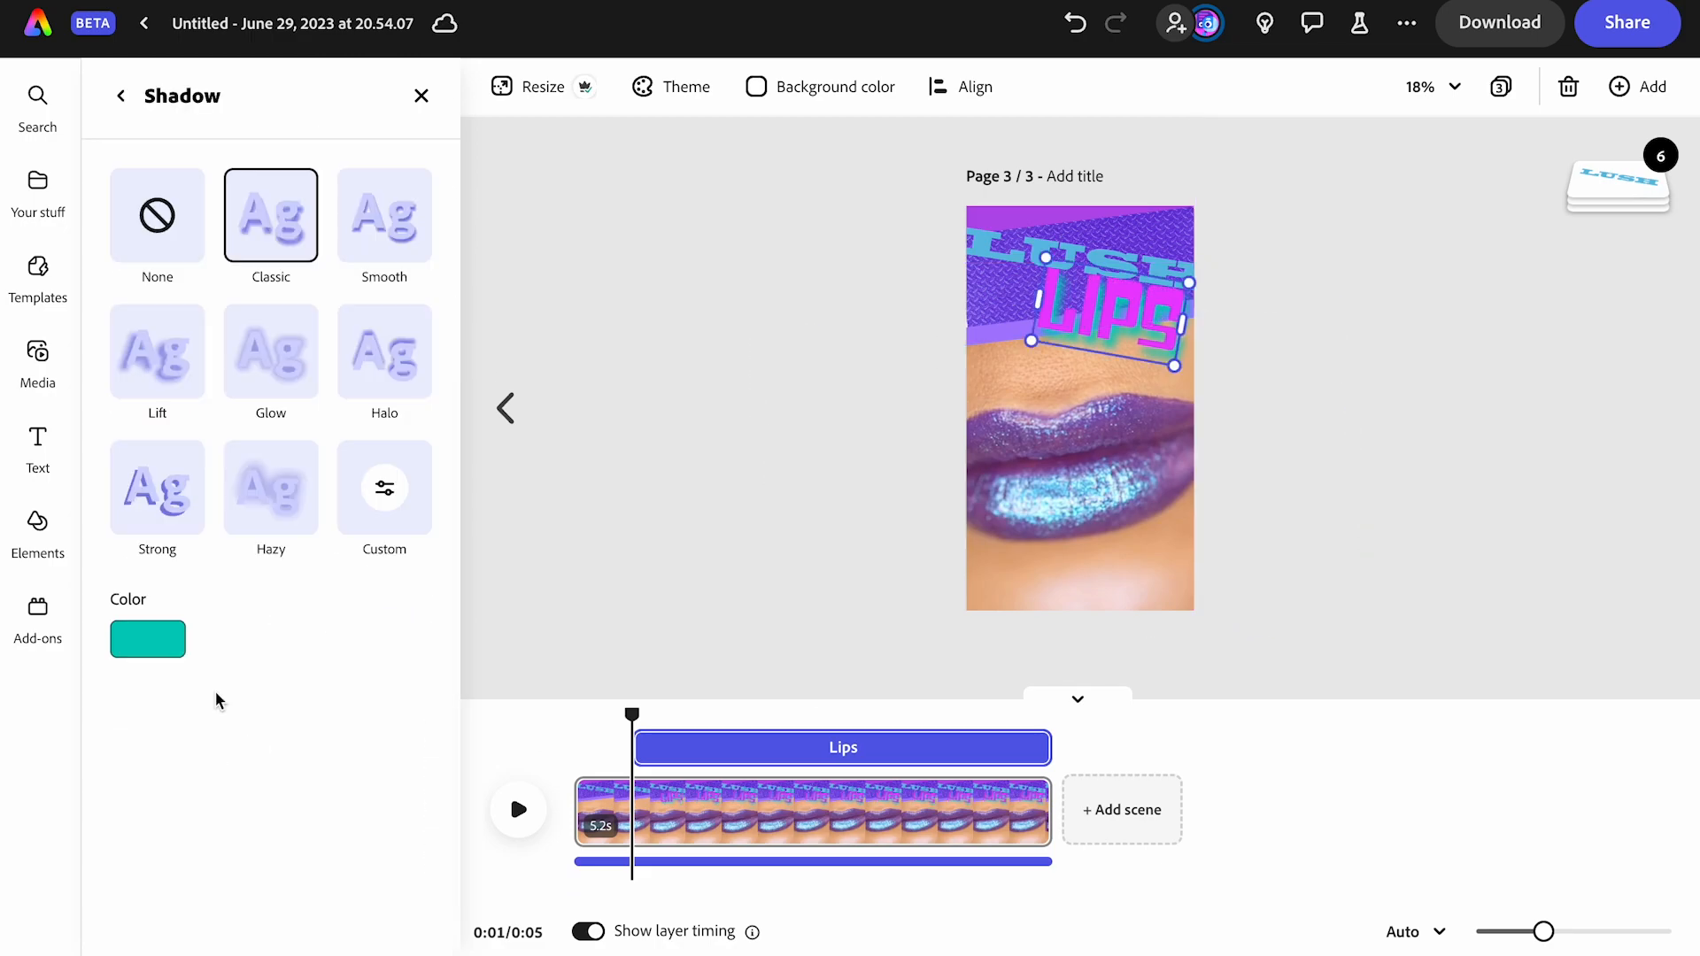
pyautogui.click(184, 236)
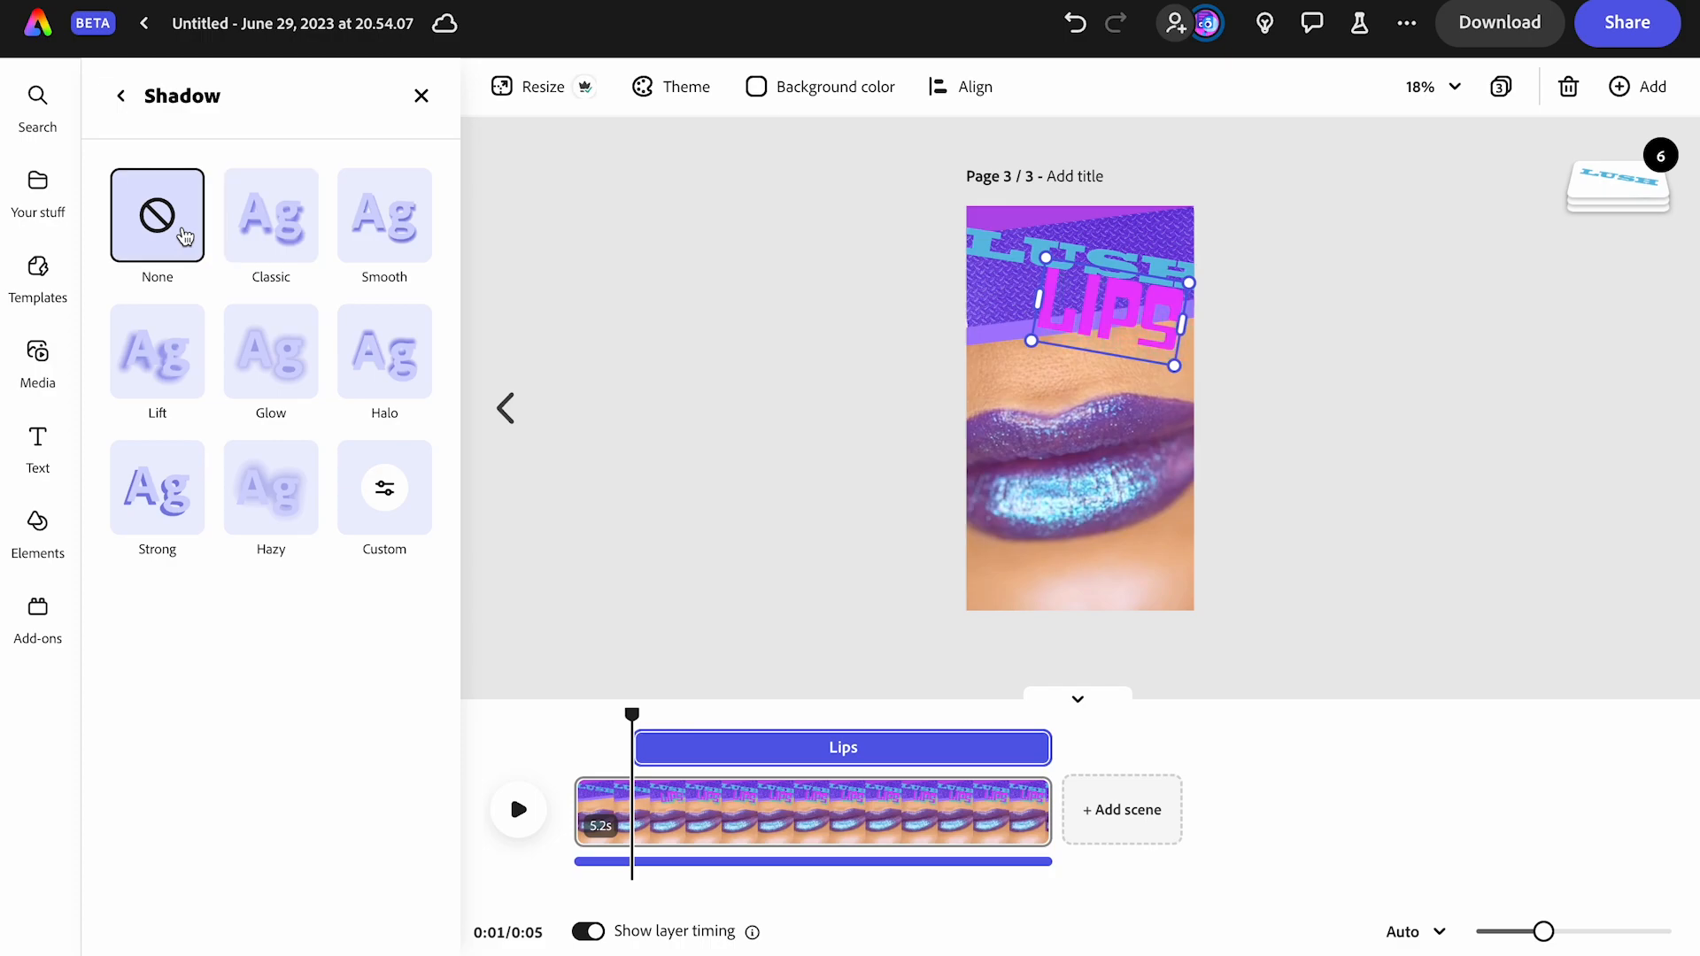
# Remove the Spin in and Jitter animations from the Lips text
pyautogui.click(422, 97)
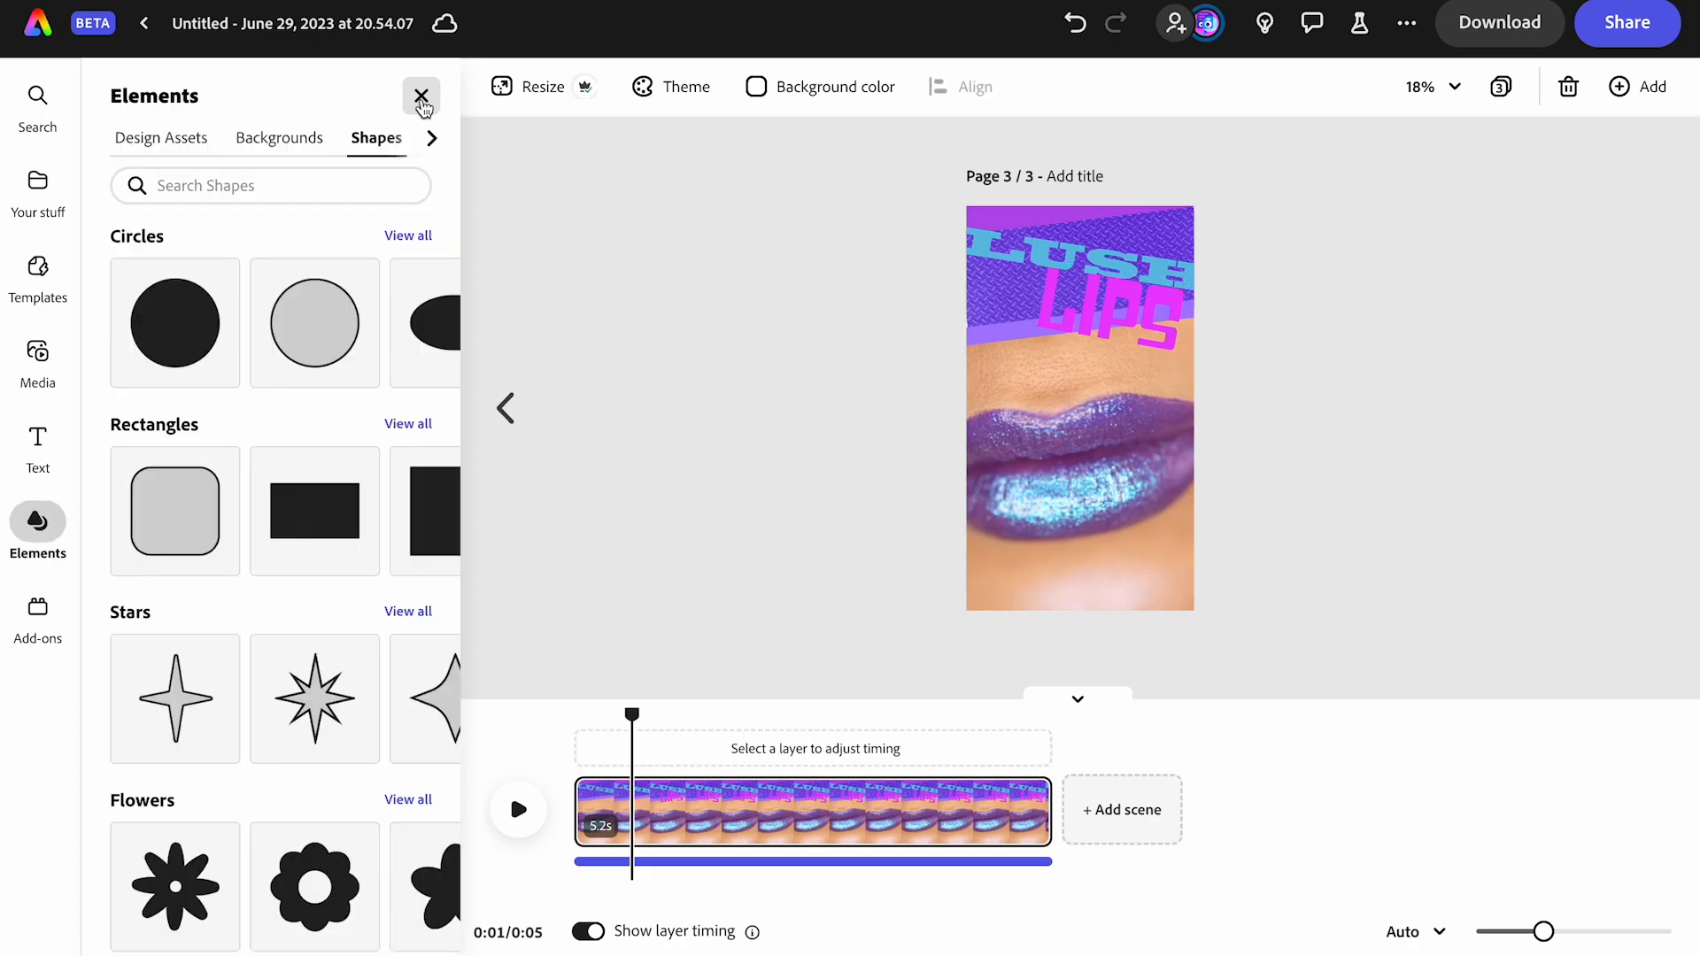
pyautogui.click(1121, 312)
pyautogui.scroll(-5, 258, 687)
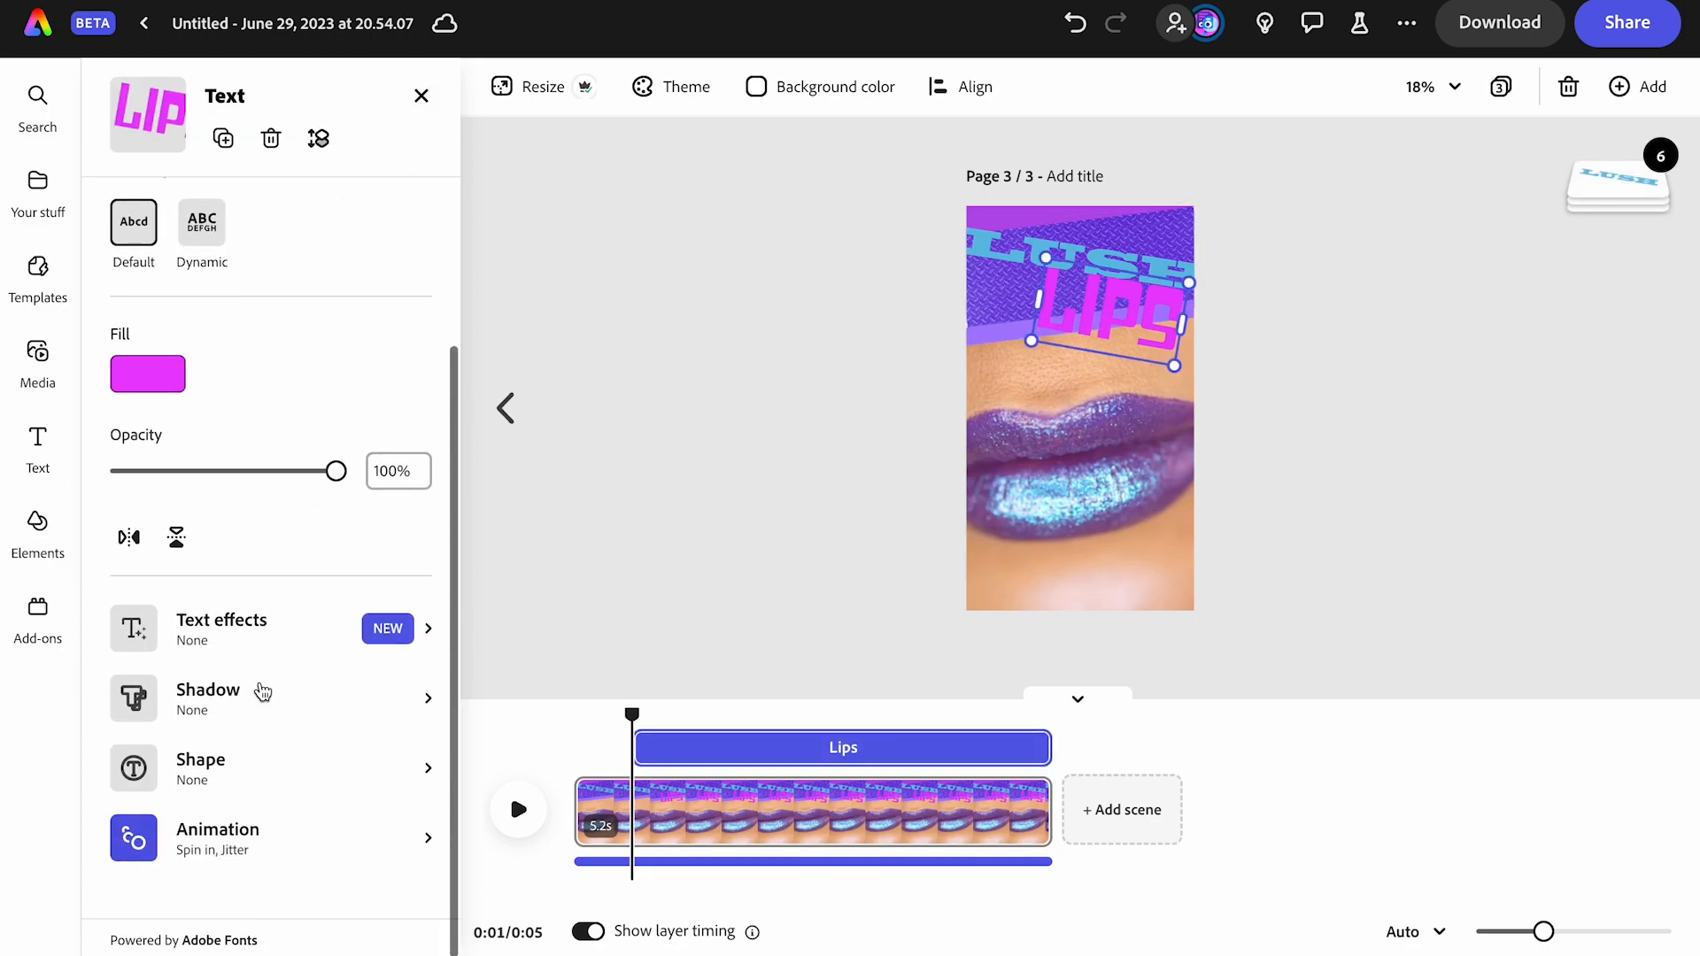
pyautogui.click(150, 846)
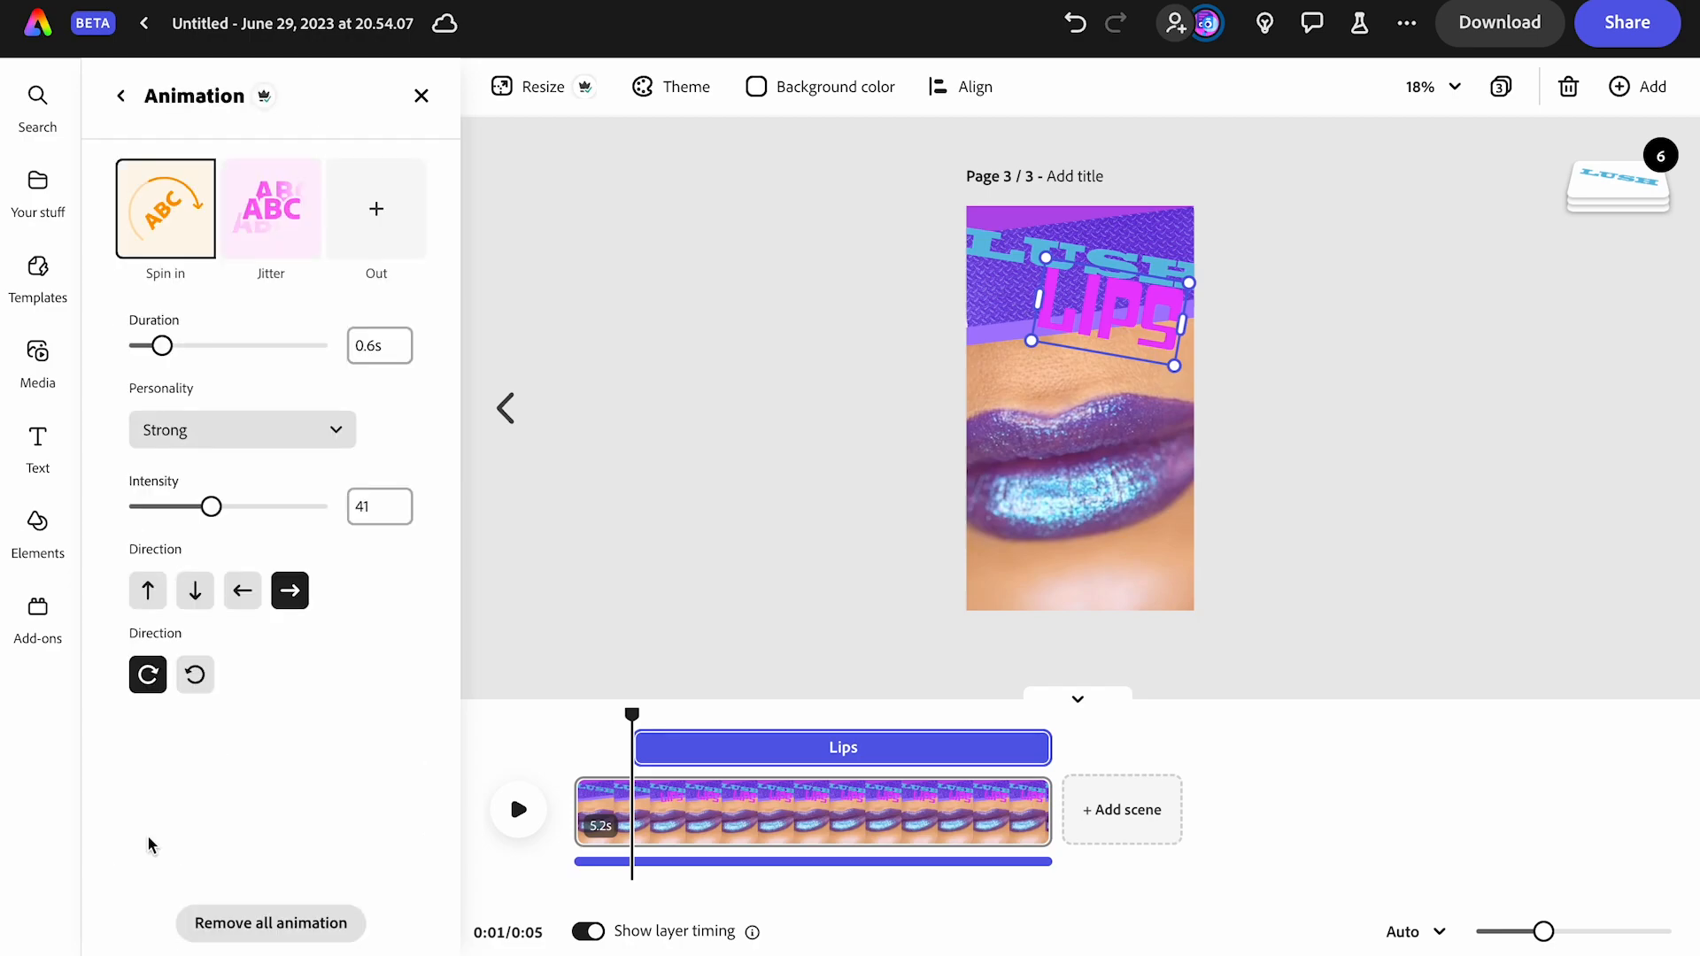
pyautogui.click(165, 210)
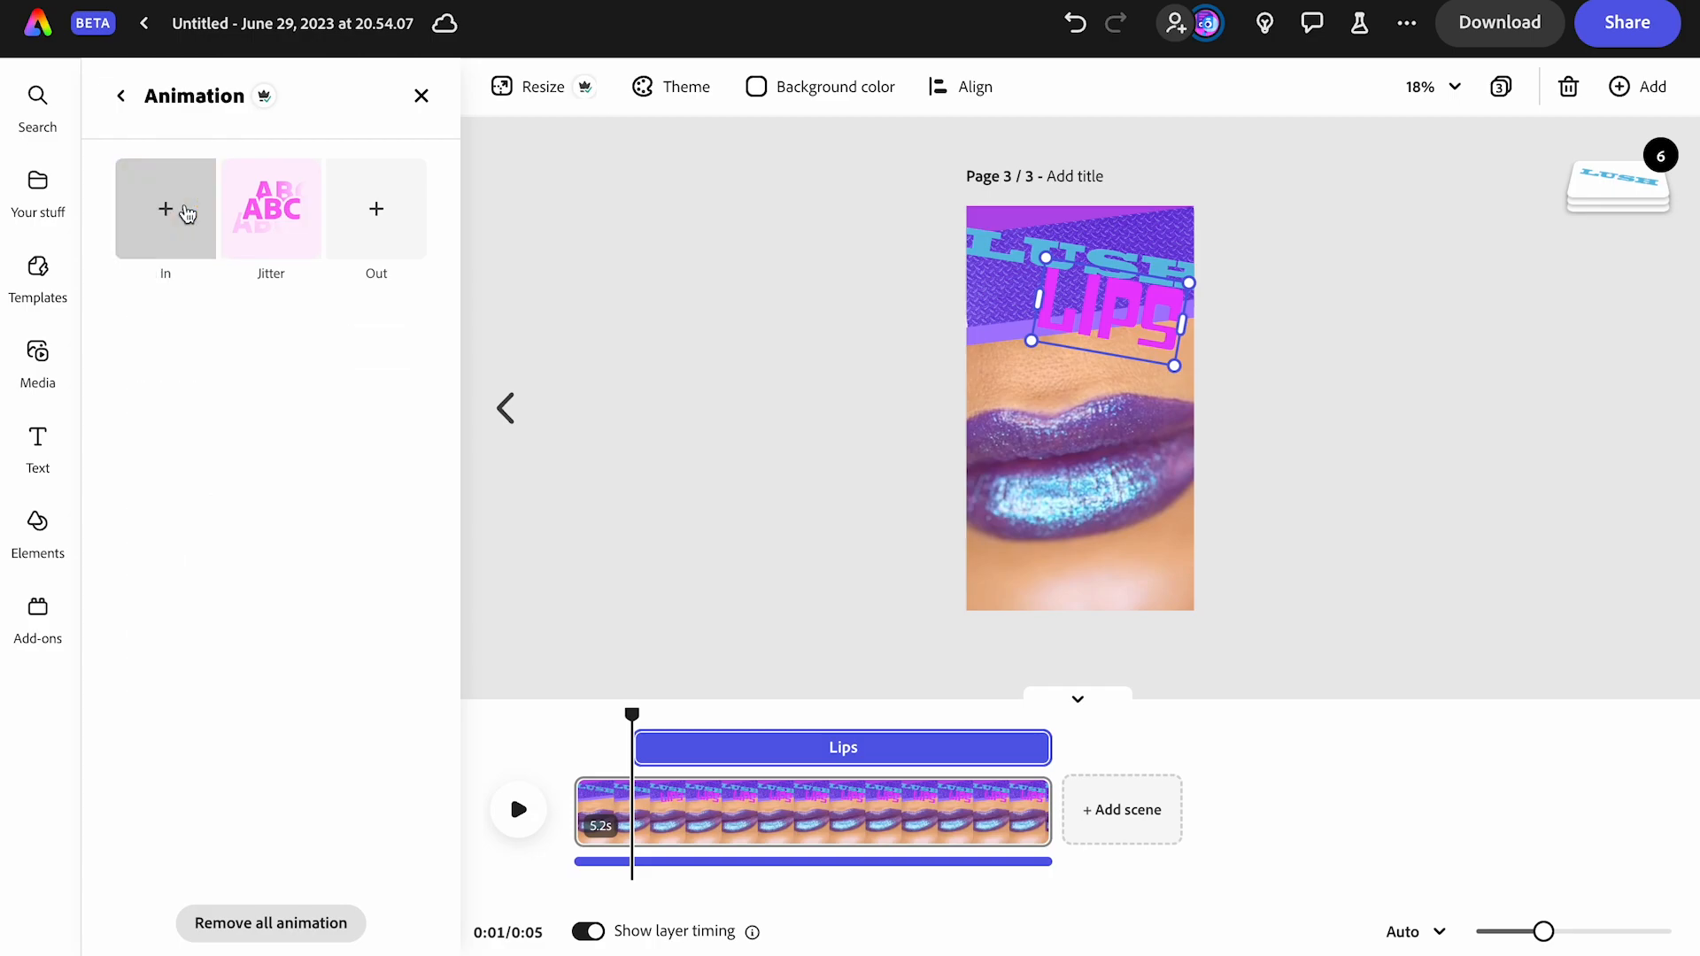
pyautogui.click(270, 210)
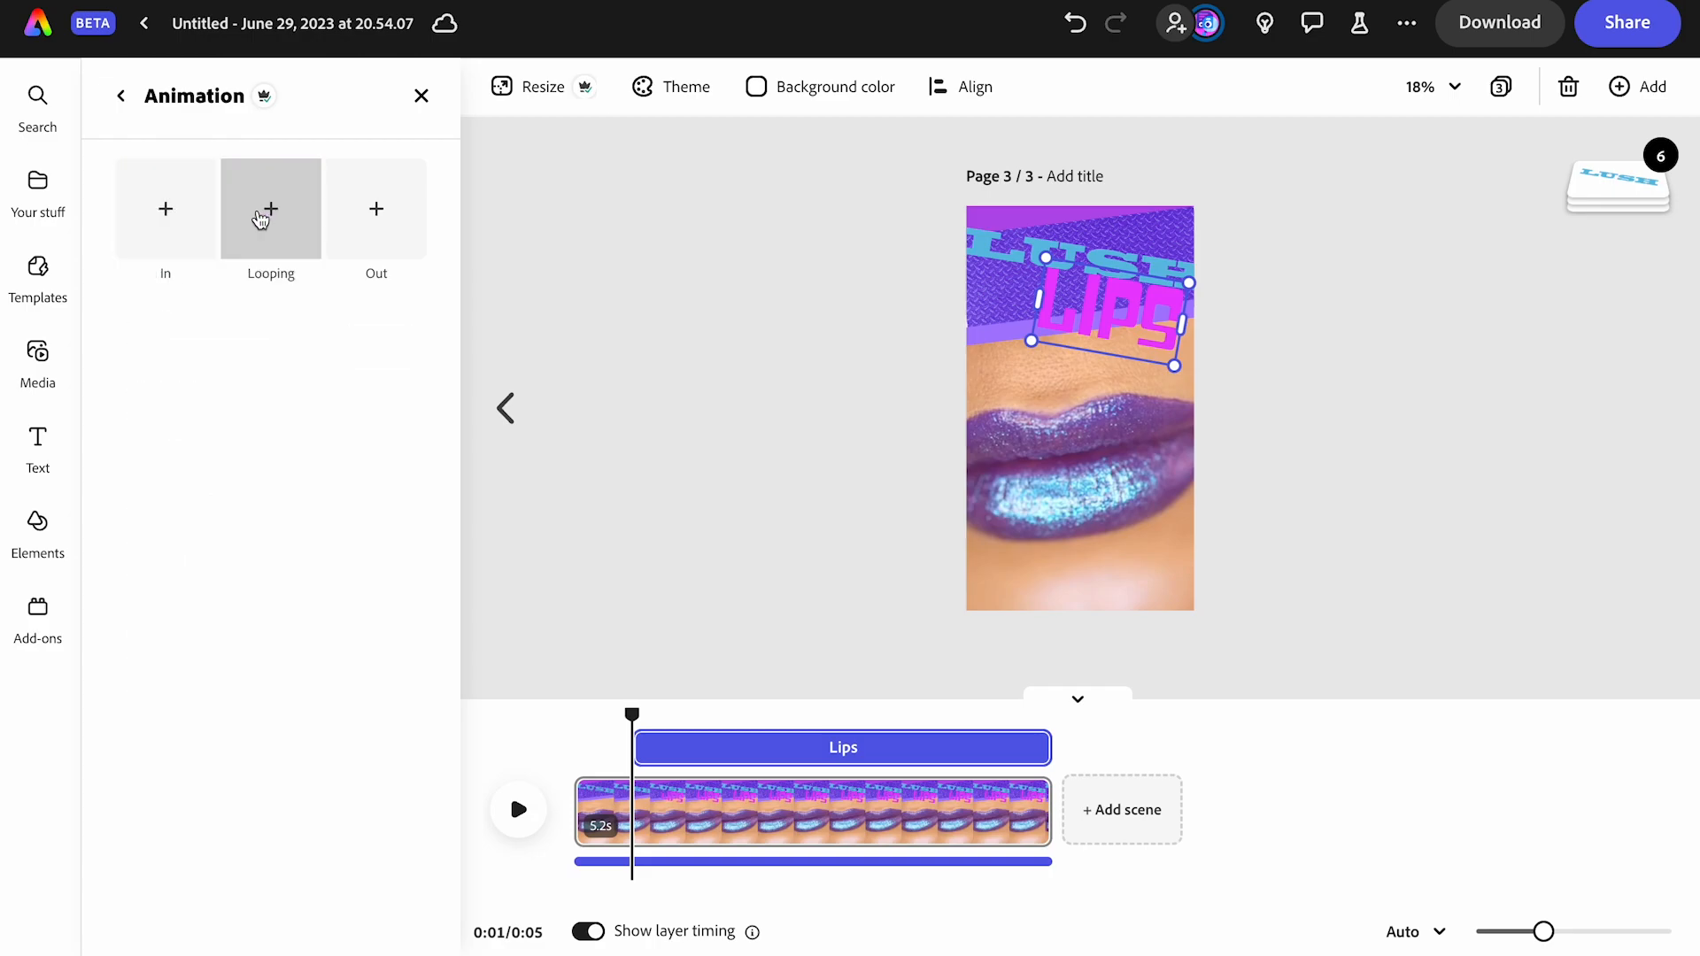
# Add a Bob looping animation to the Lips text with speed 75 and intensity 8
pyautogui.click(261, 217)
pyautogui.click(152, 208)
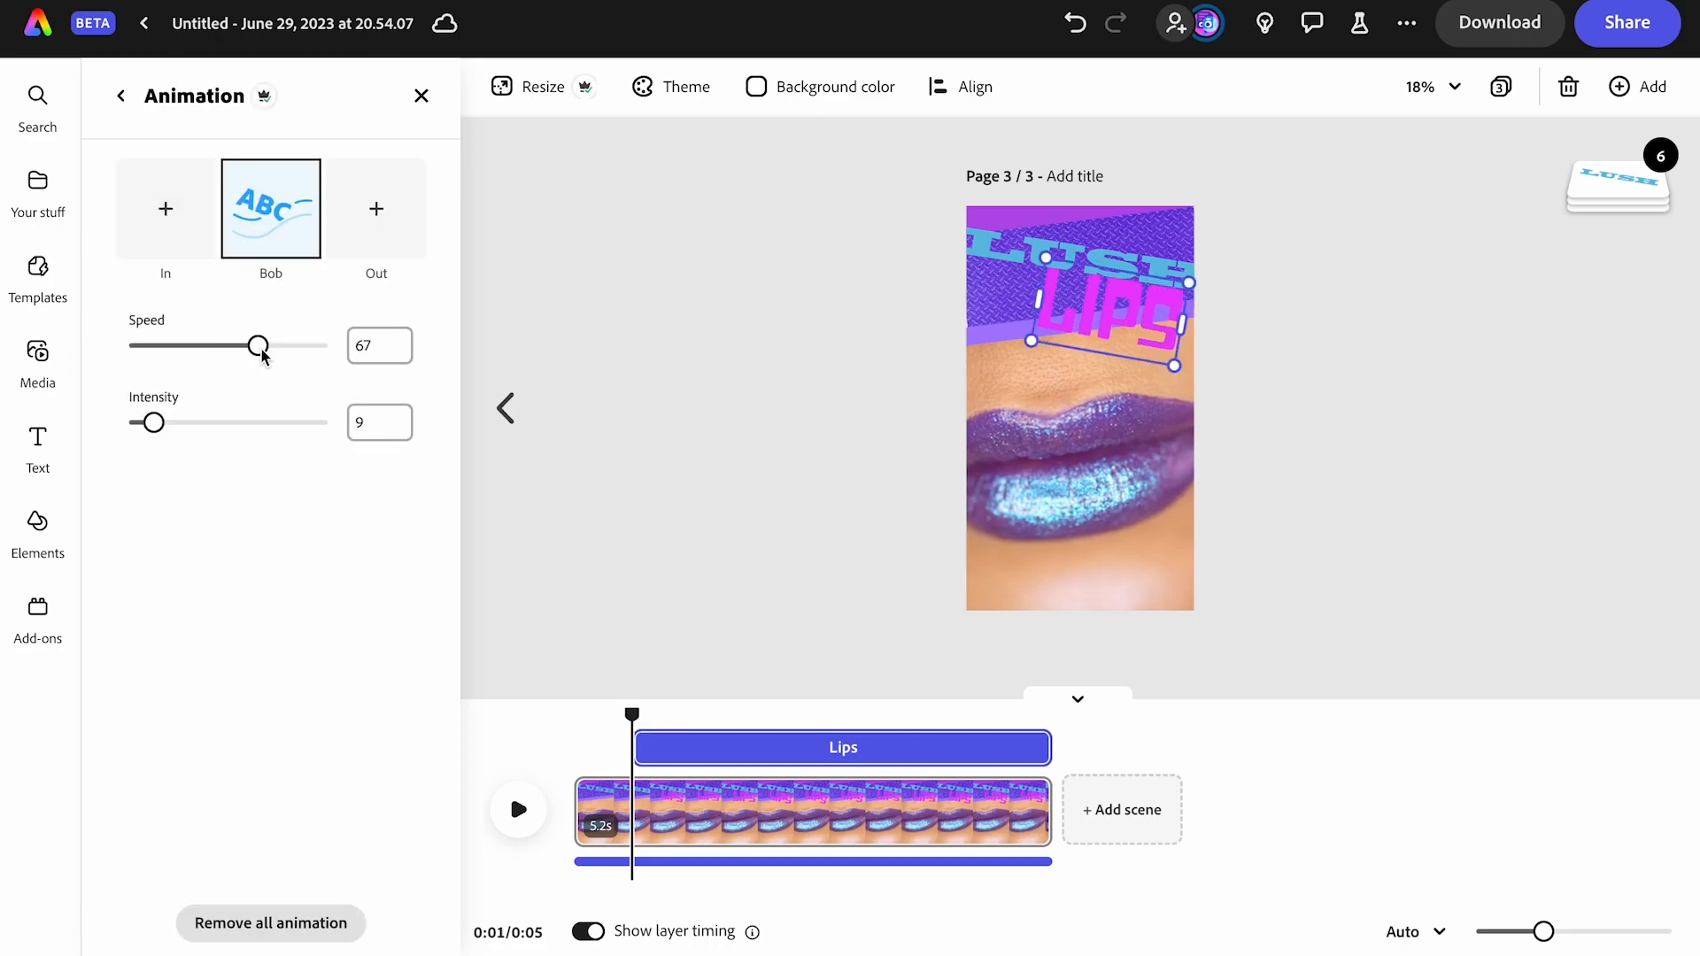
pyautogui.moveTo(261, 347); pyautogui.dragTo(277, 349)
pyautogui.moveTo(157, 426); pyautogui.dragTo(169, 425)
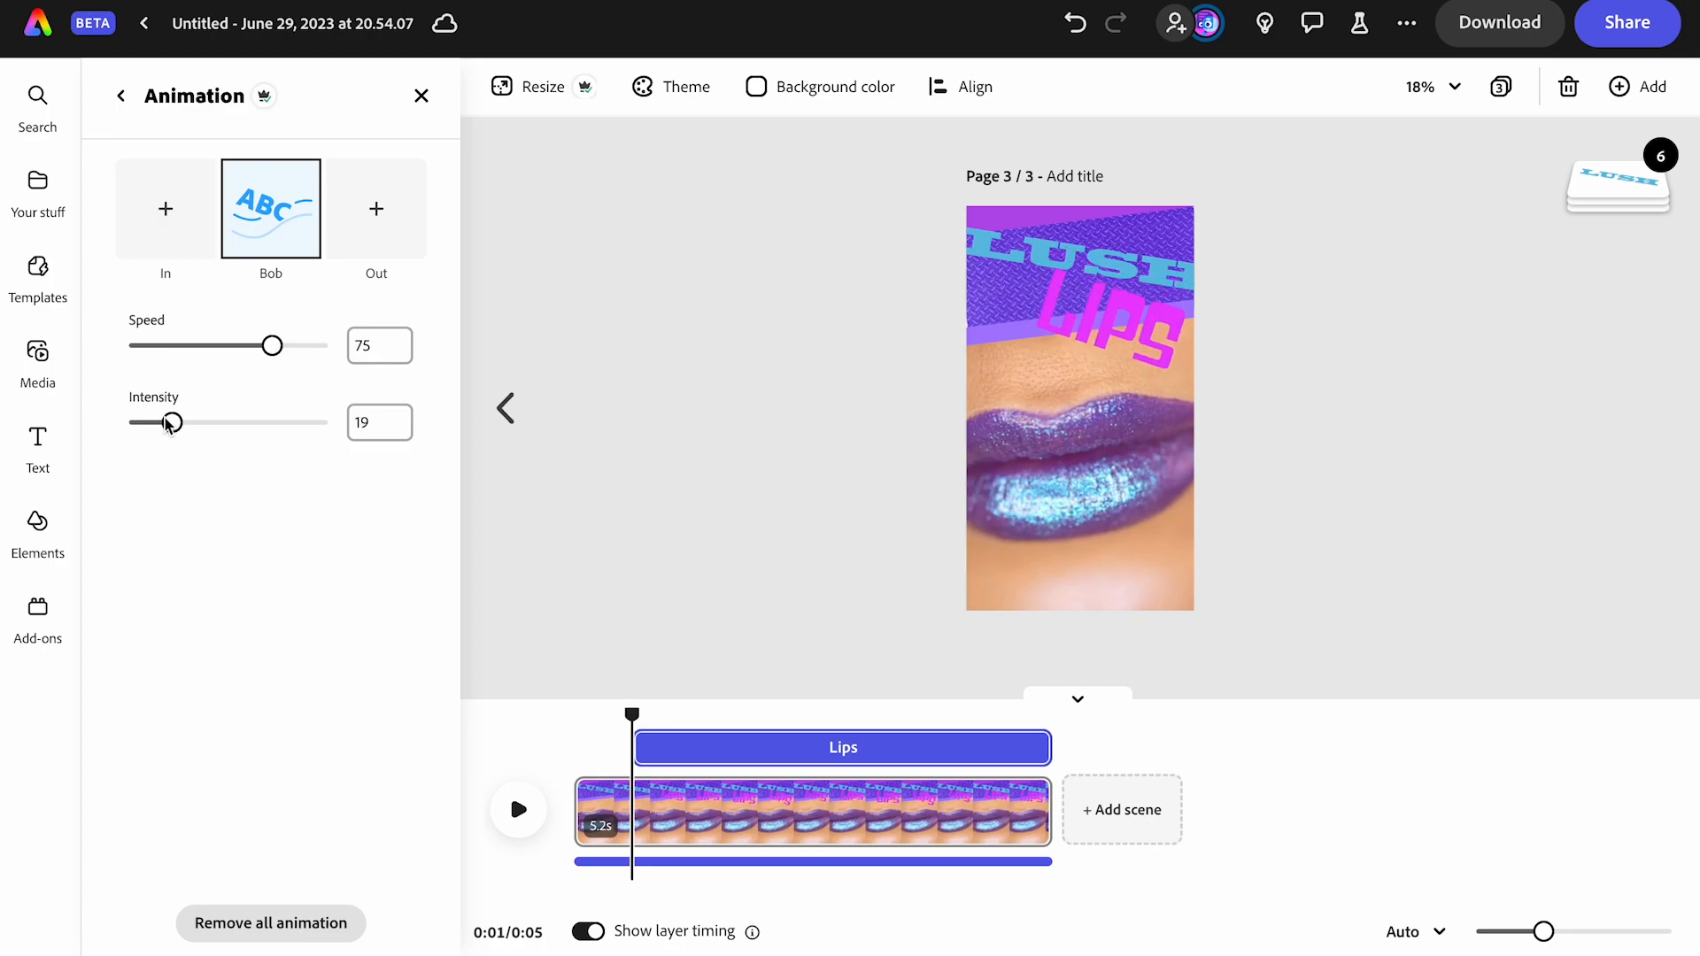
pyautogui.moveTo(172, 422); pyautogui.dragTo(147, 427)
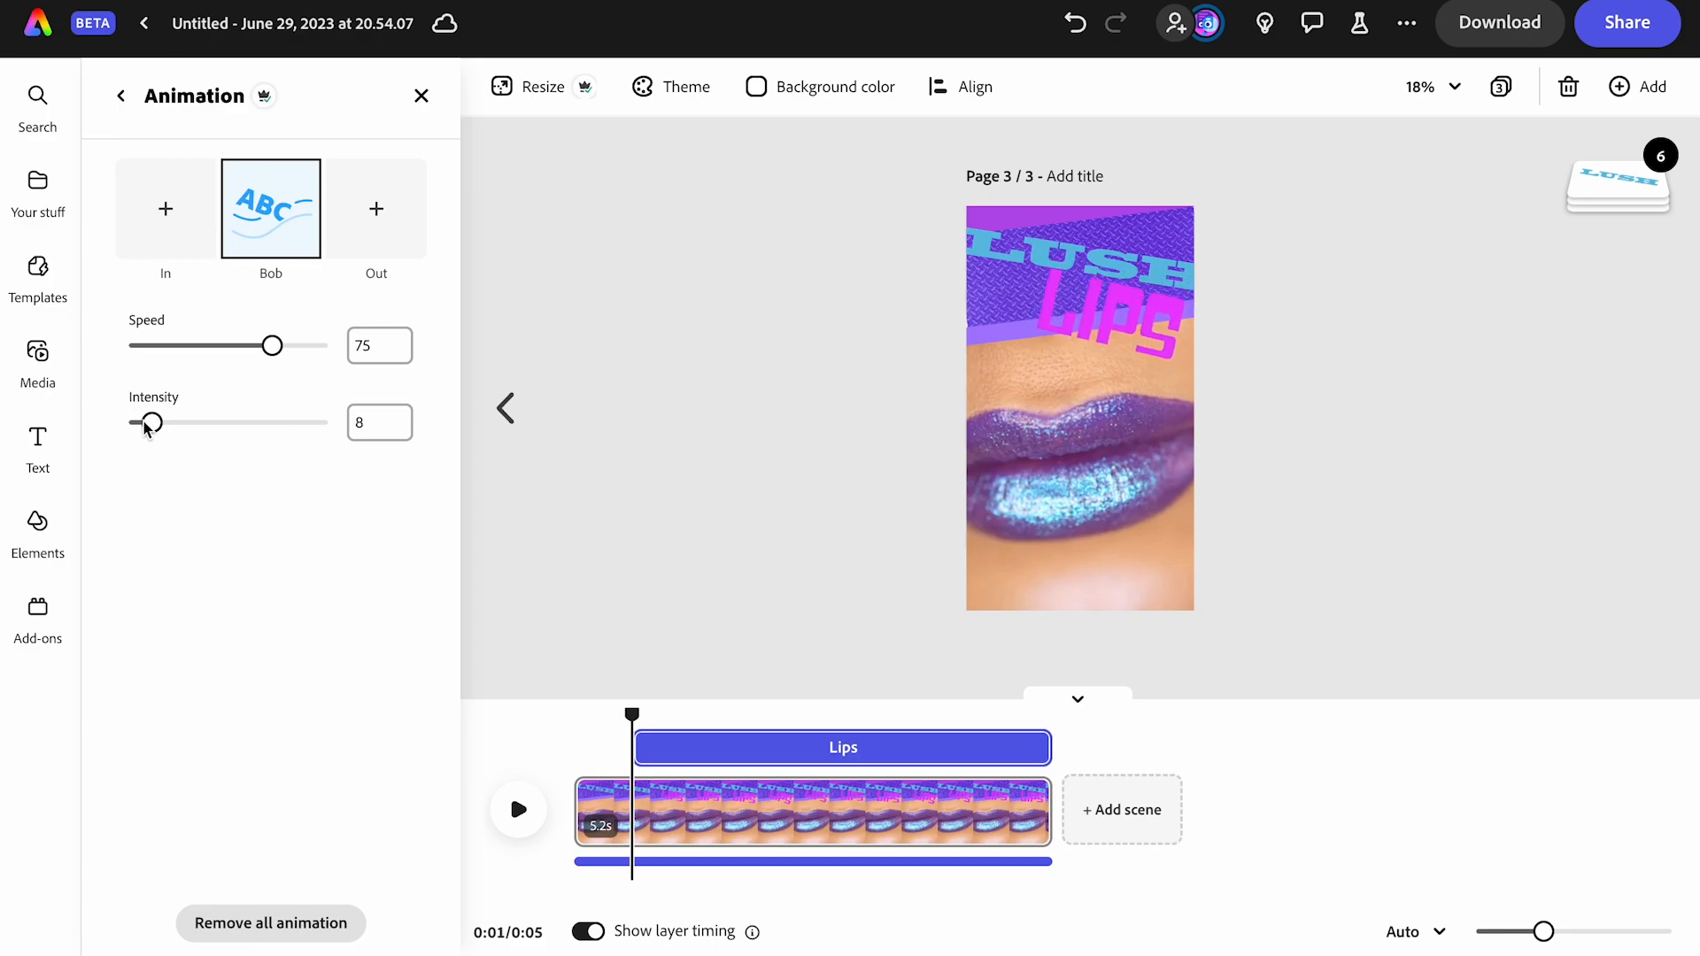
# Open the animation settings of the LUSH text to check its entrance effect
pyautogui.click(1027, 251)
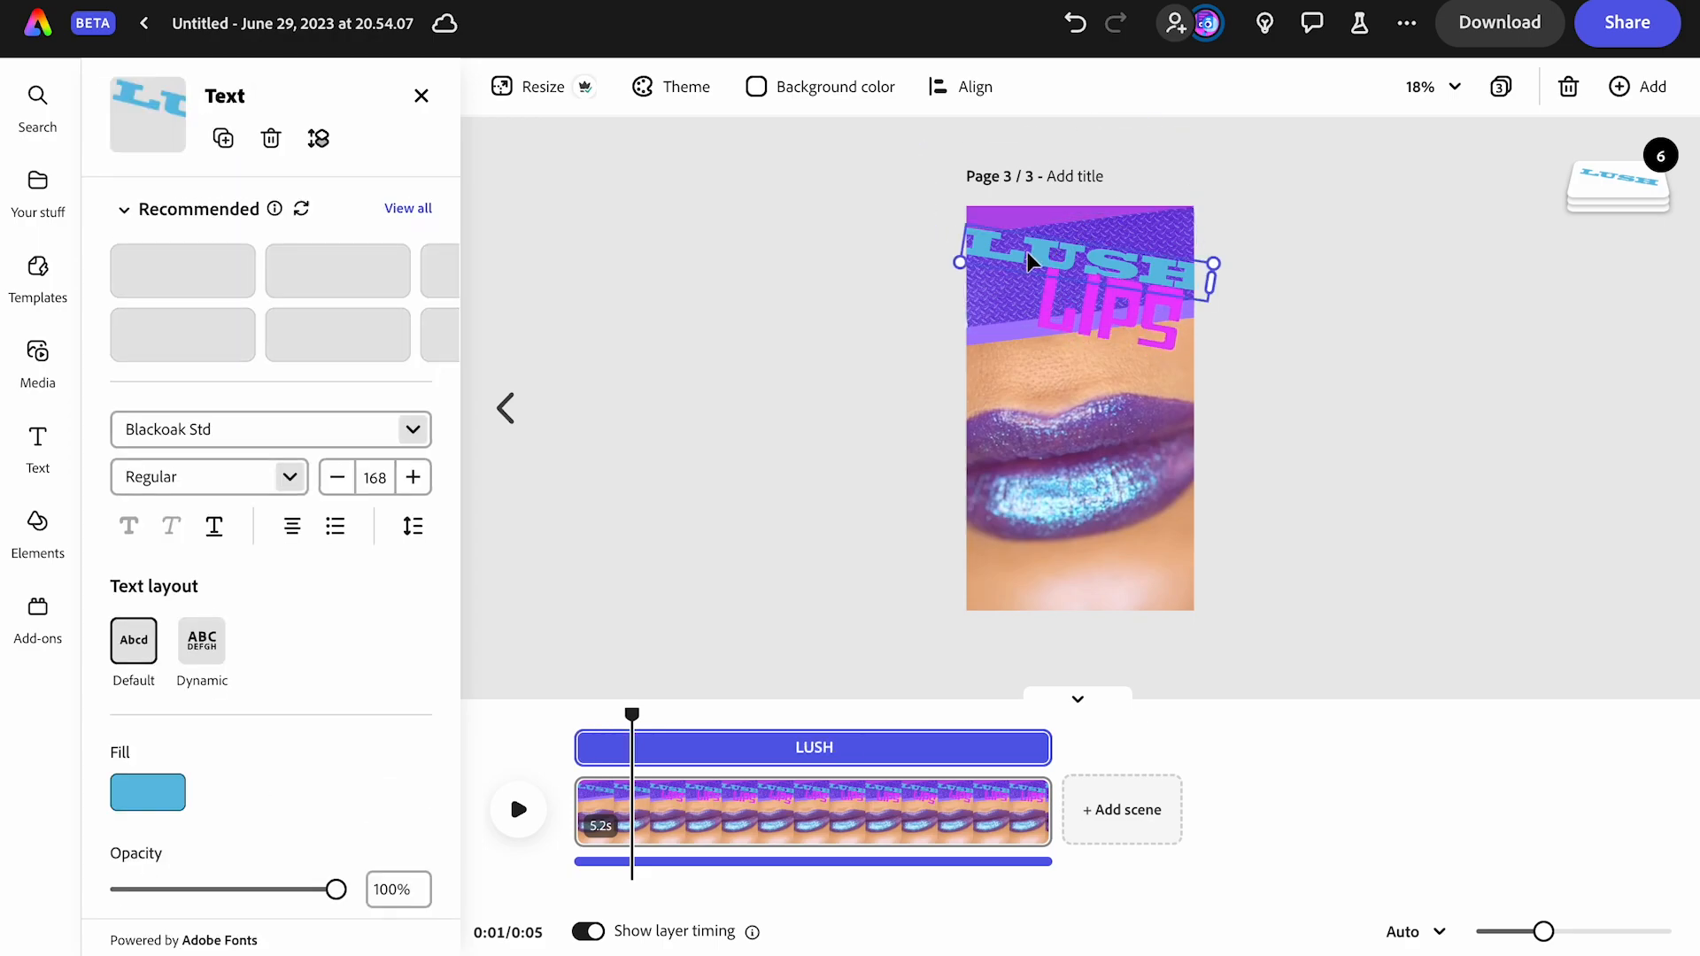
pyautogui.scroll(-5, 308, 615)
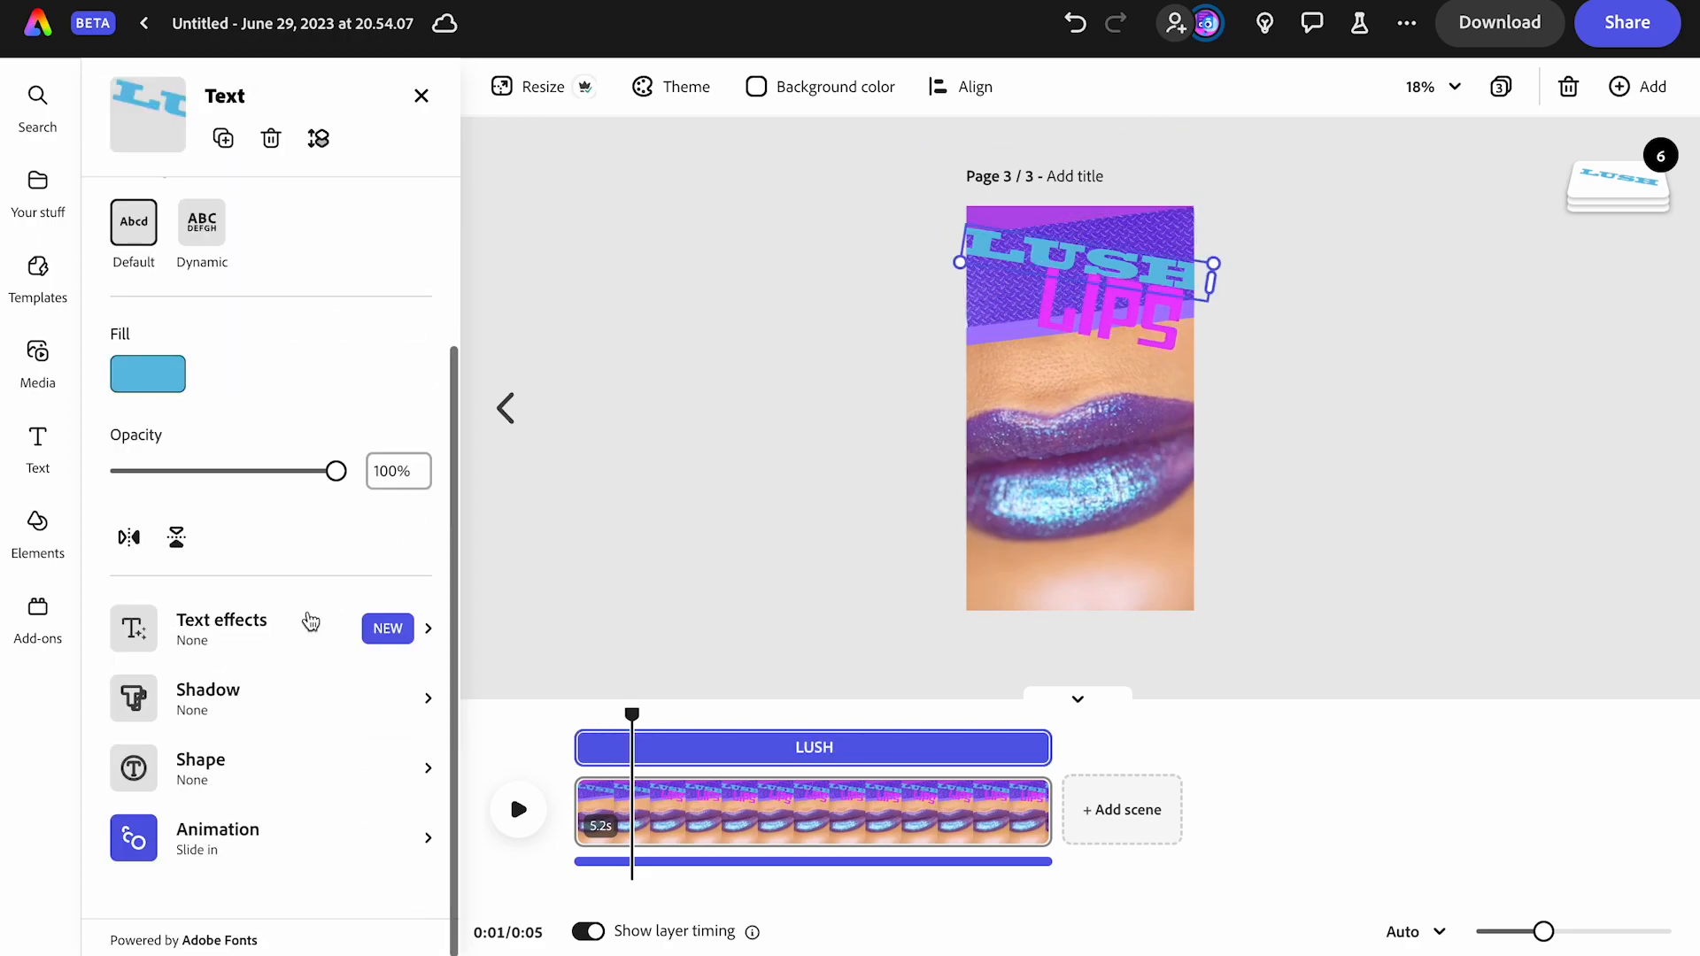
pyautogui.click(135, 841)
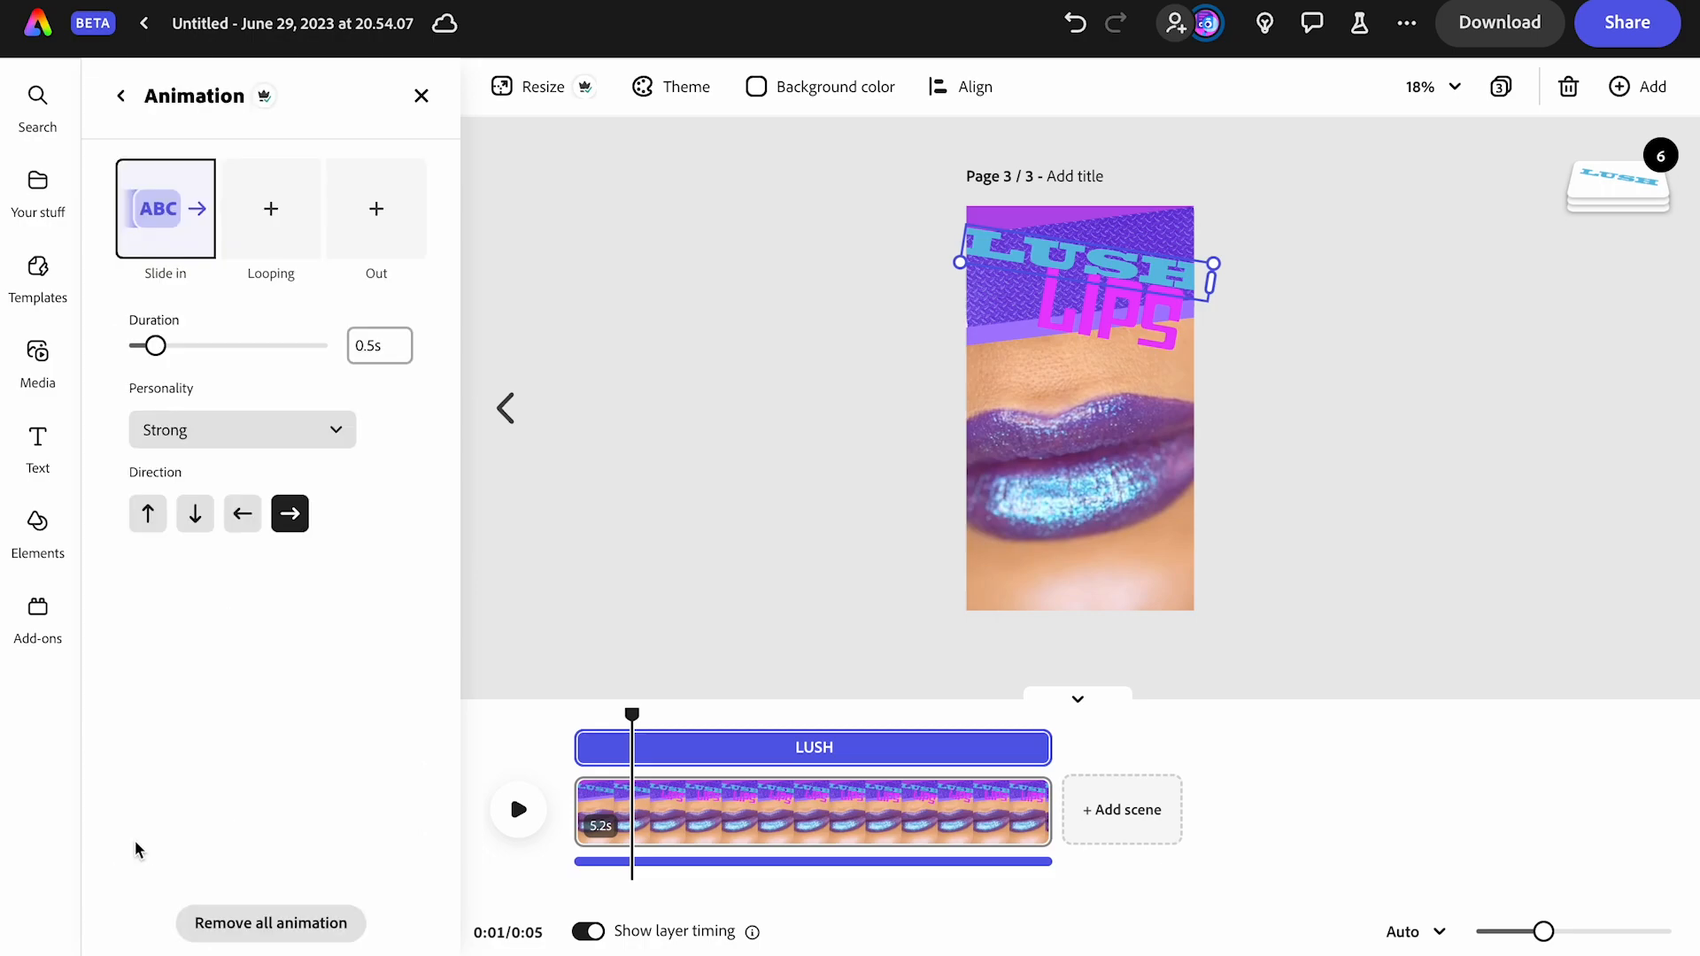
# Play page 3 from the start of its timeline to preview the text animations
pyautogui.click(632, 714)
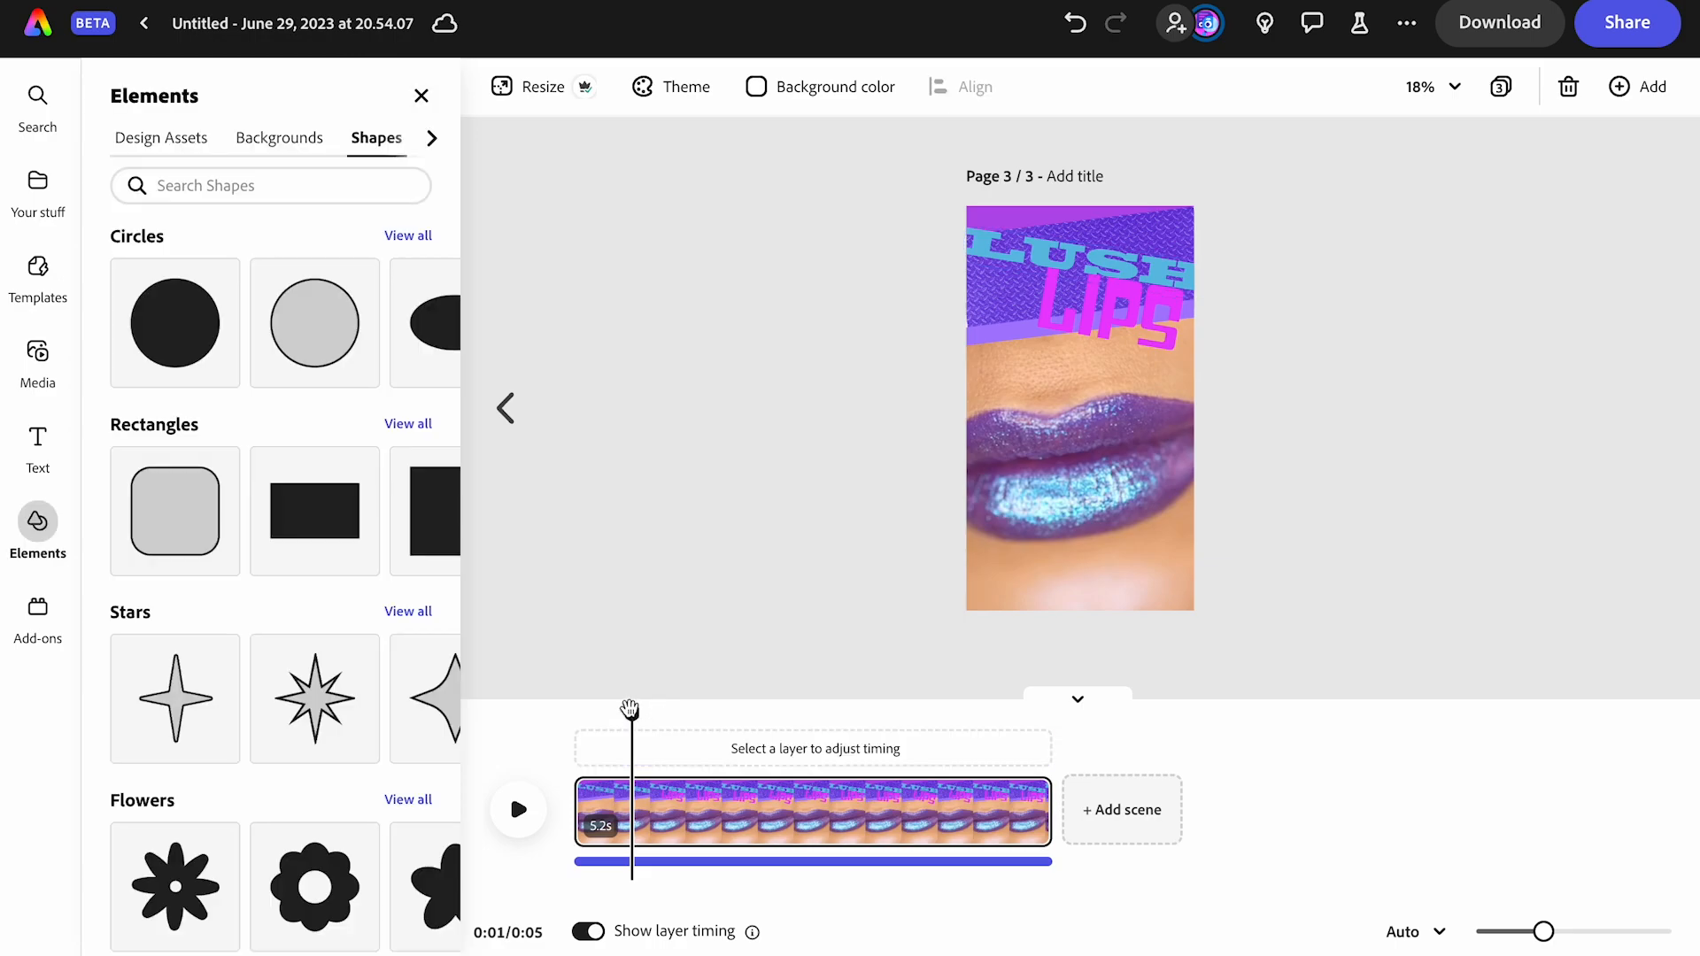
pyautogui.moveTo(633, 711); pyautogui.dragTo(573, 714)
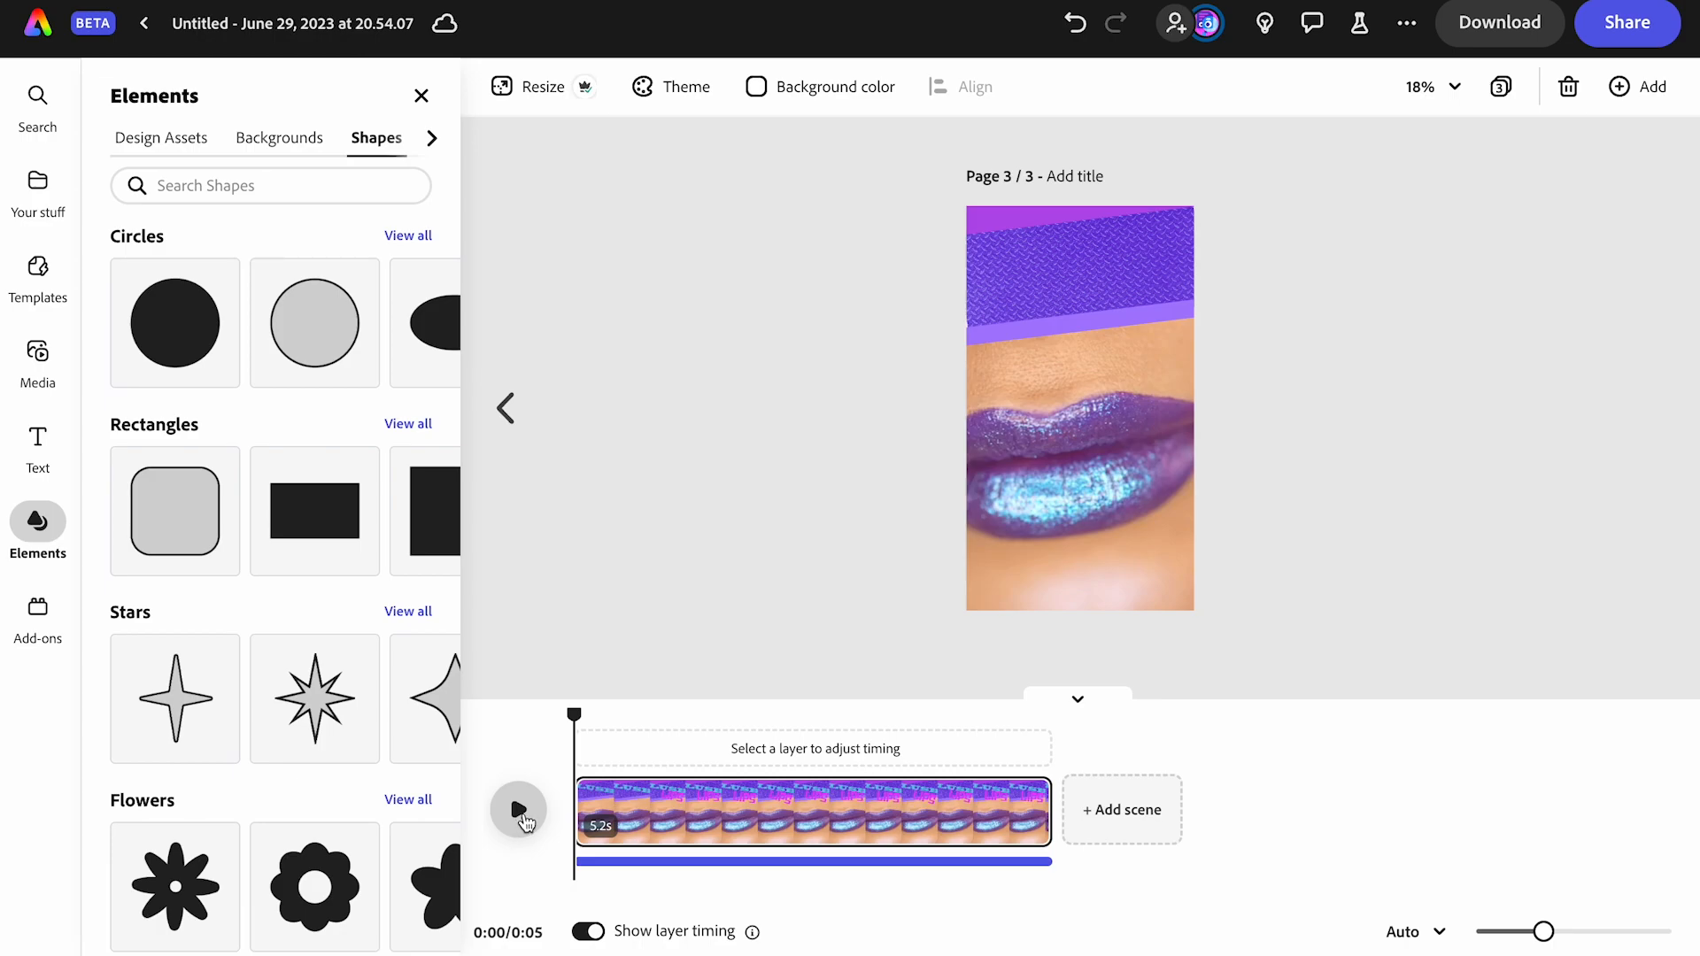
pyautogui.click(522, 818)
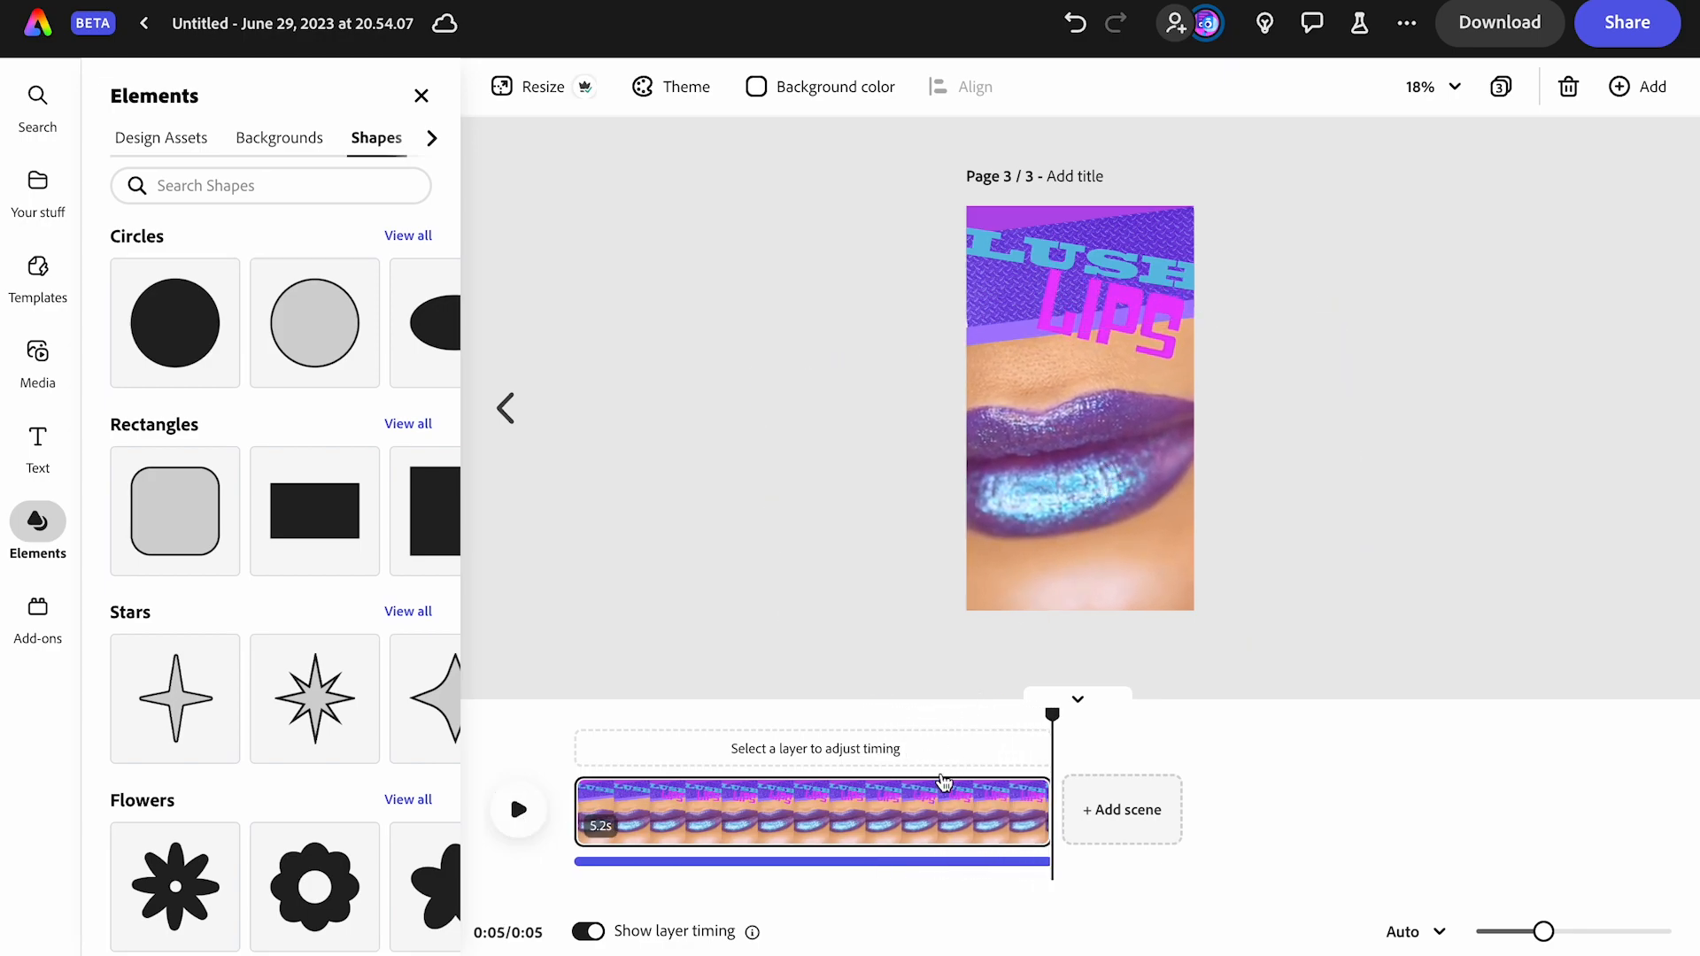
# Slip the lip video within its layer timing so the scene uses the footage where the brush applies the gloss
pyautogui.click(1061, 556)
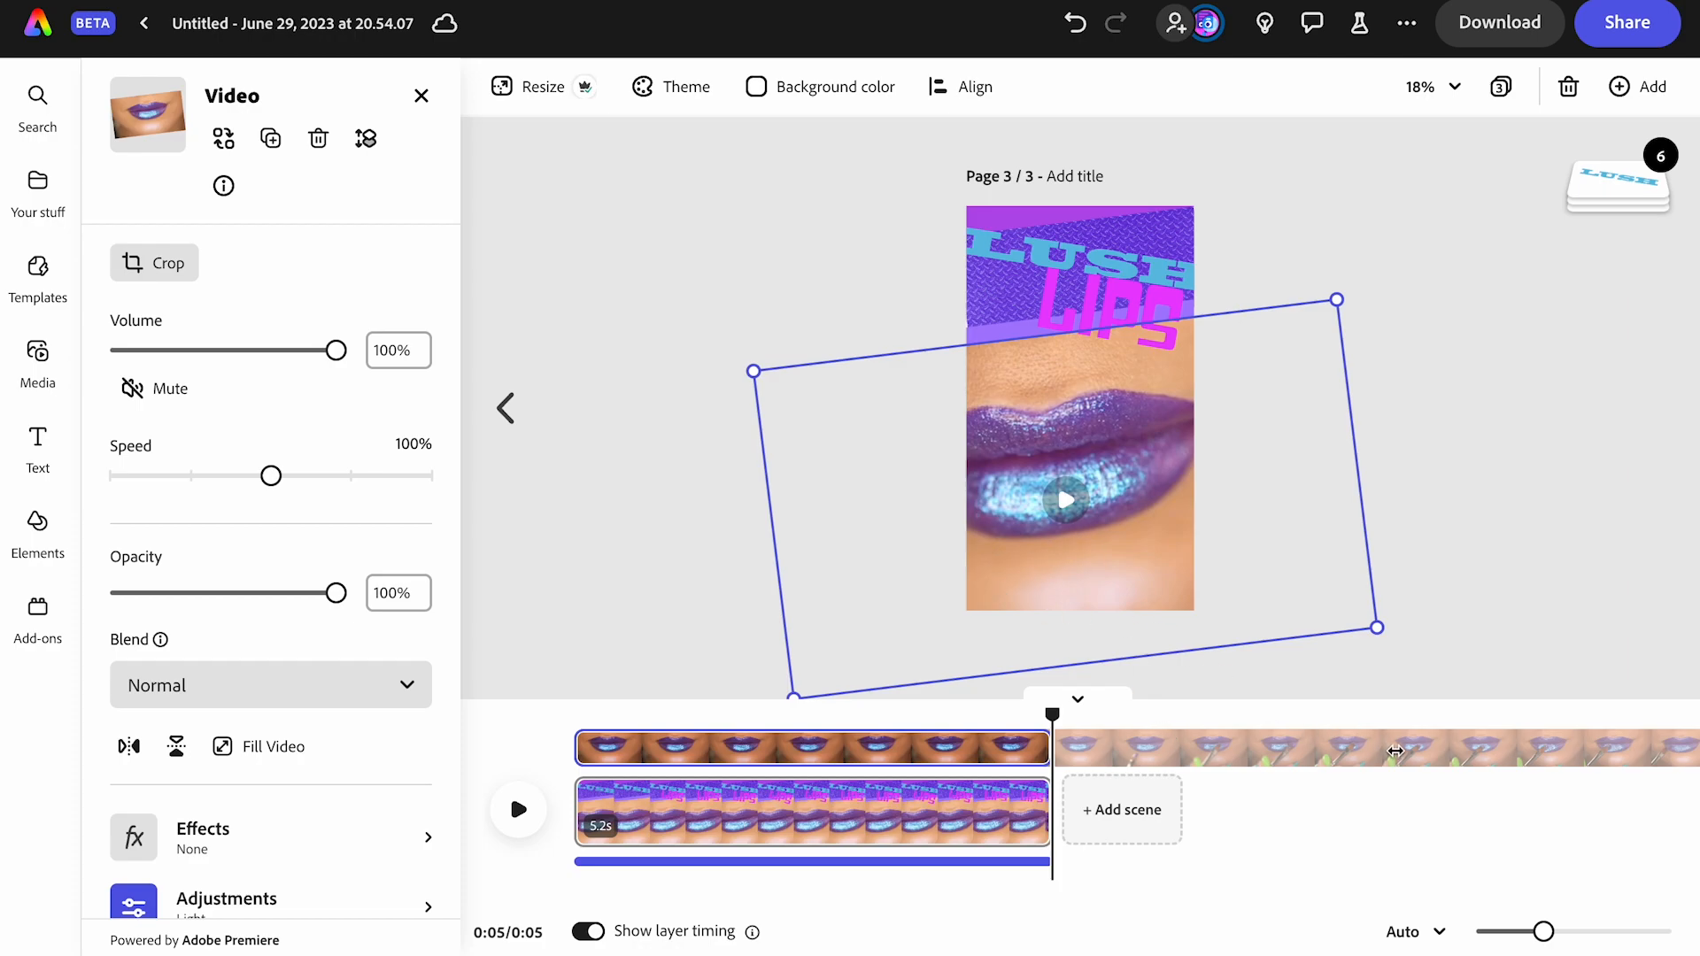
pyautogui.moveTo(1400, 751); pyautogui.dragTo(824, 753)
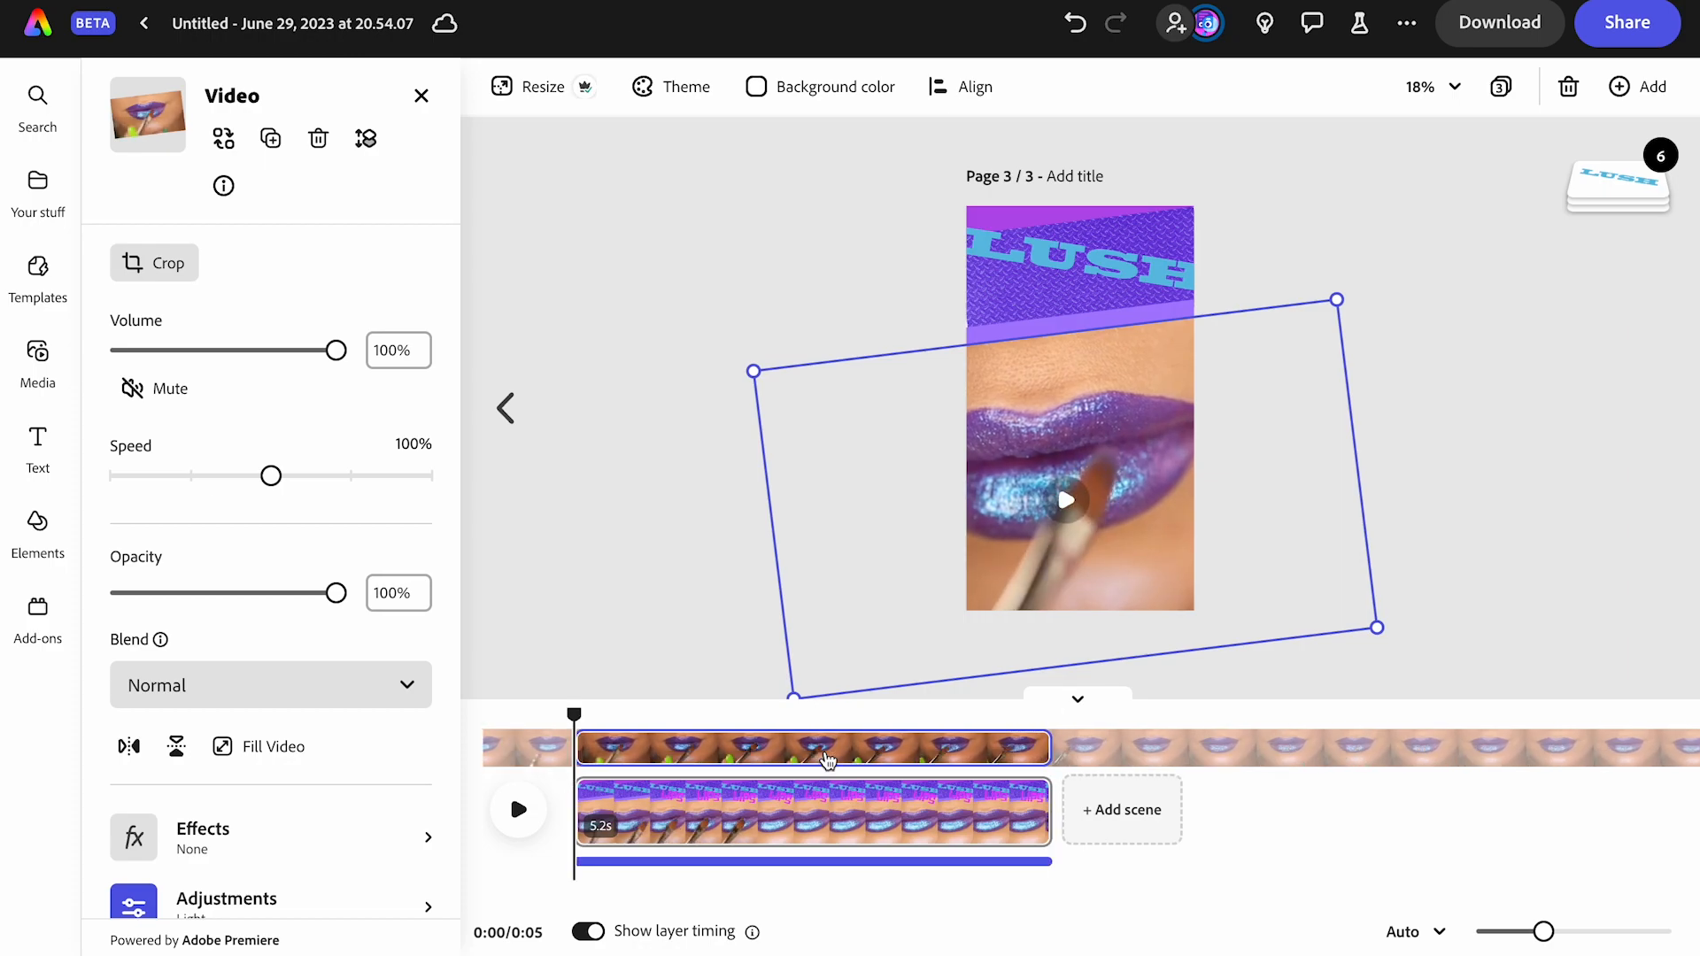
# Delete the Summer House Mood Loop Version audio from page 3 and play the scene to preview it
pyautogui.click(891, 871)
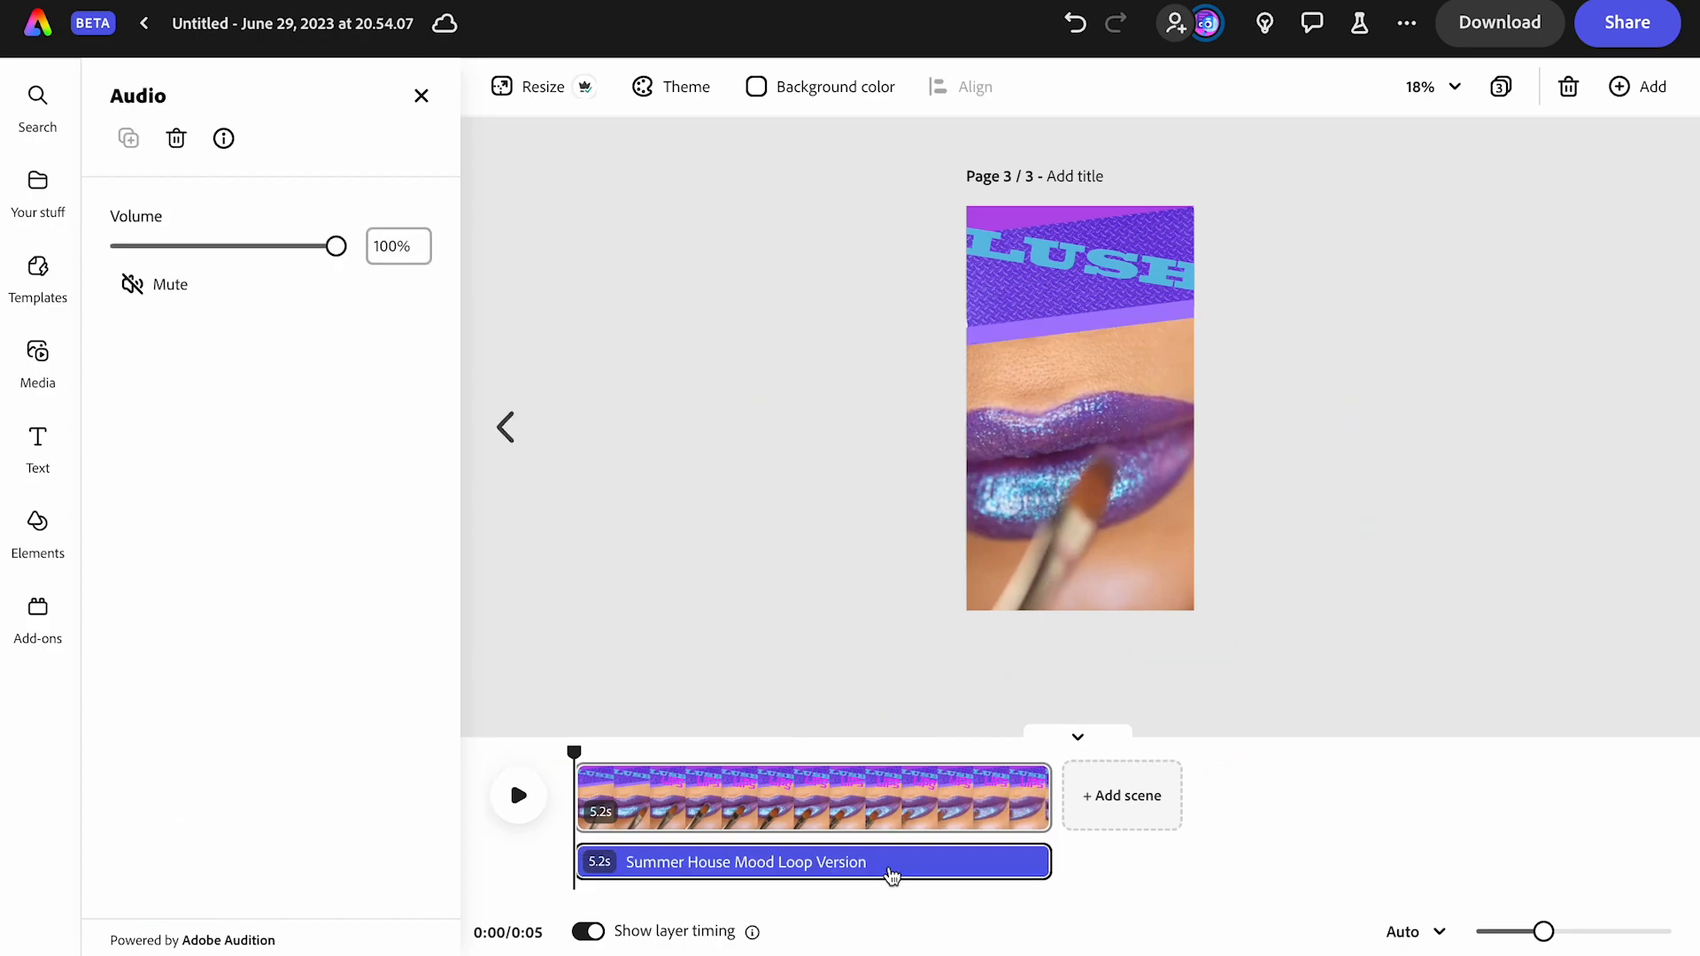
pyautogui.click(1014, 861)
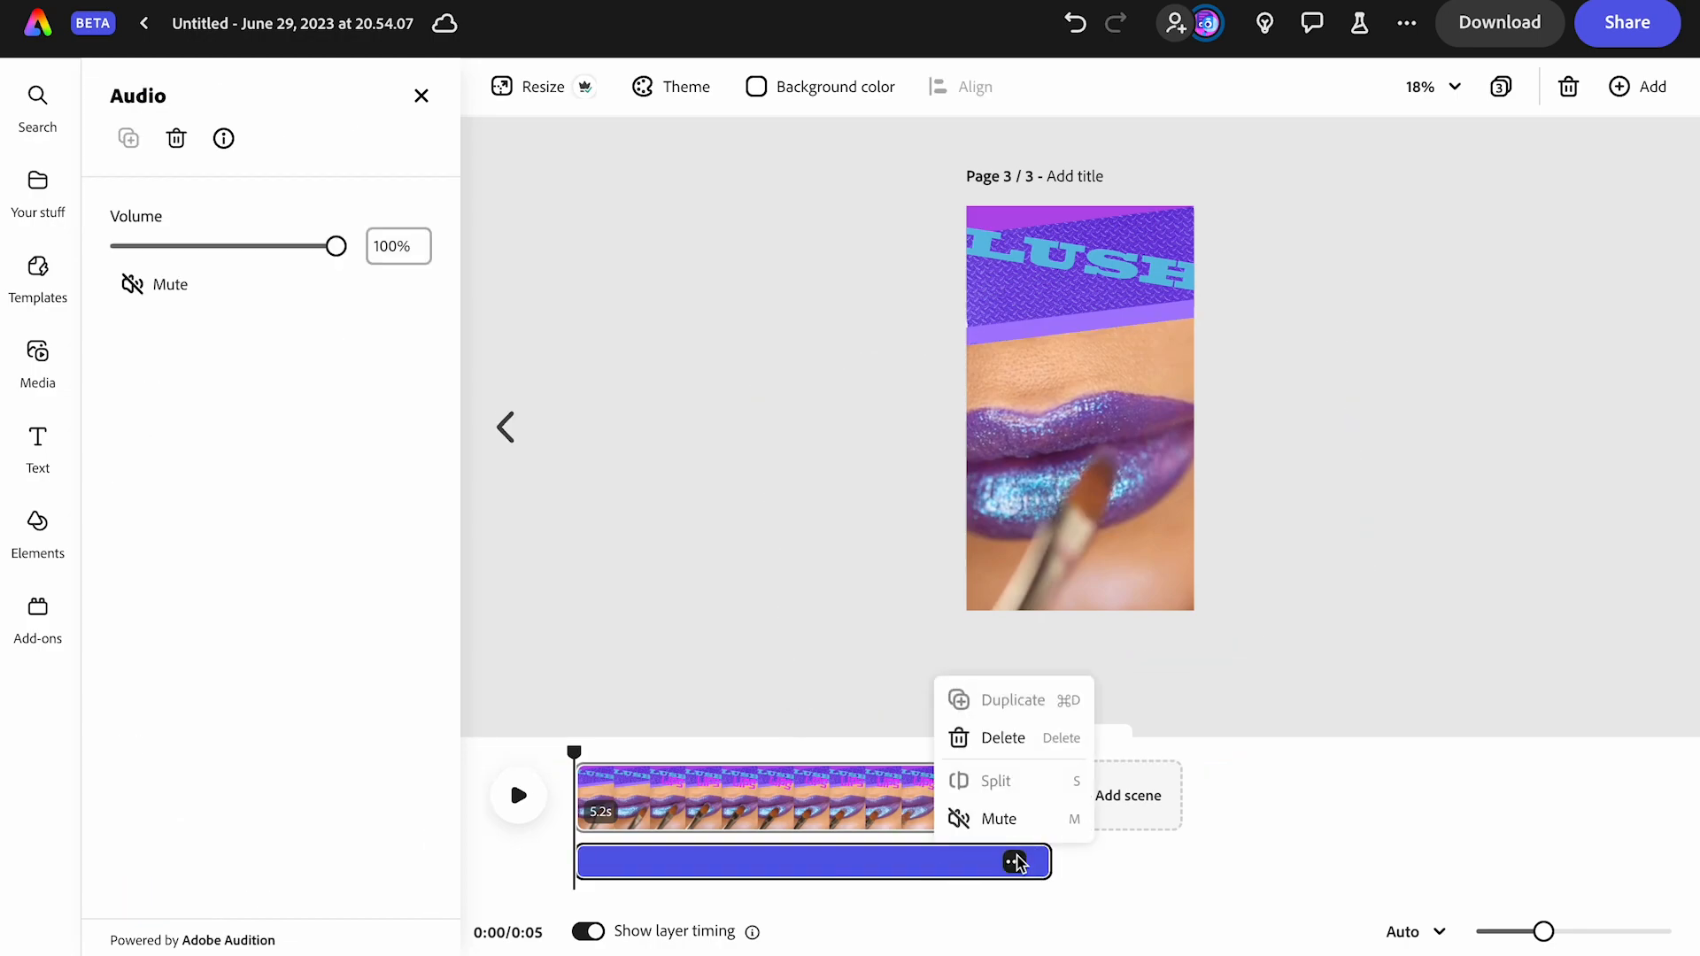
pyautogui.click(1009, 740)
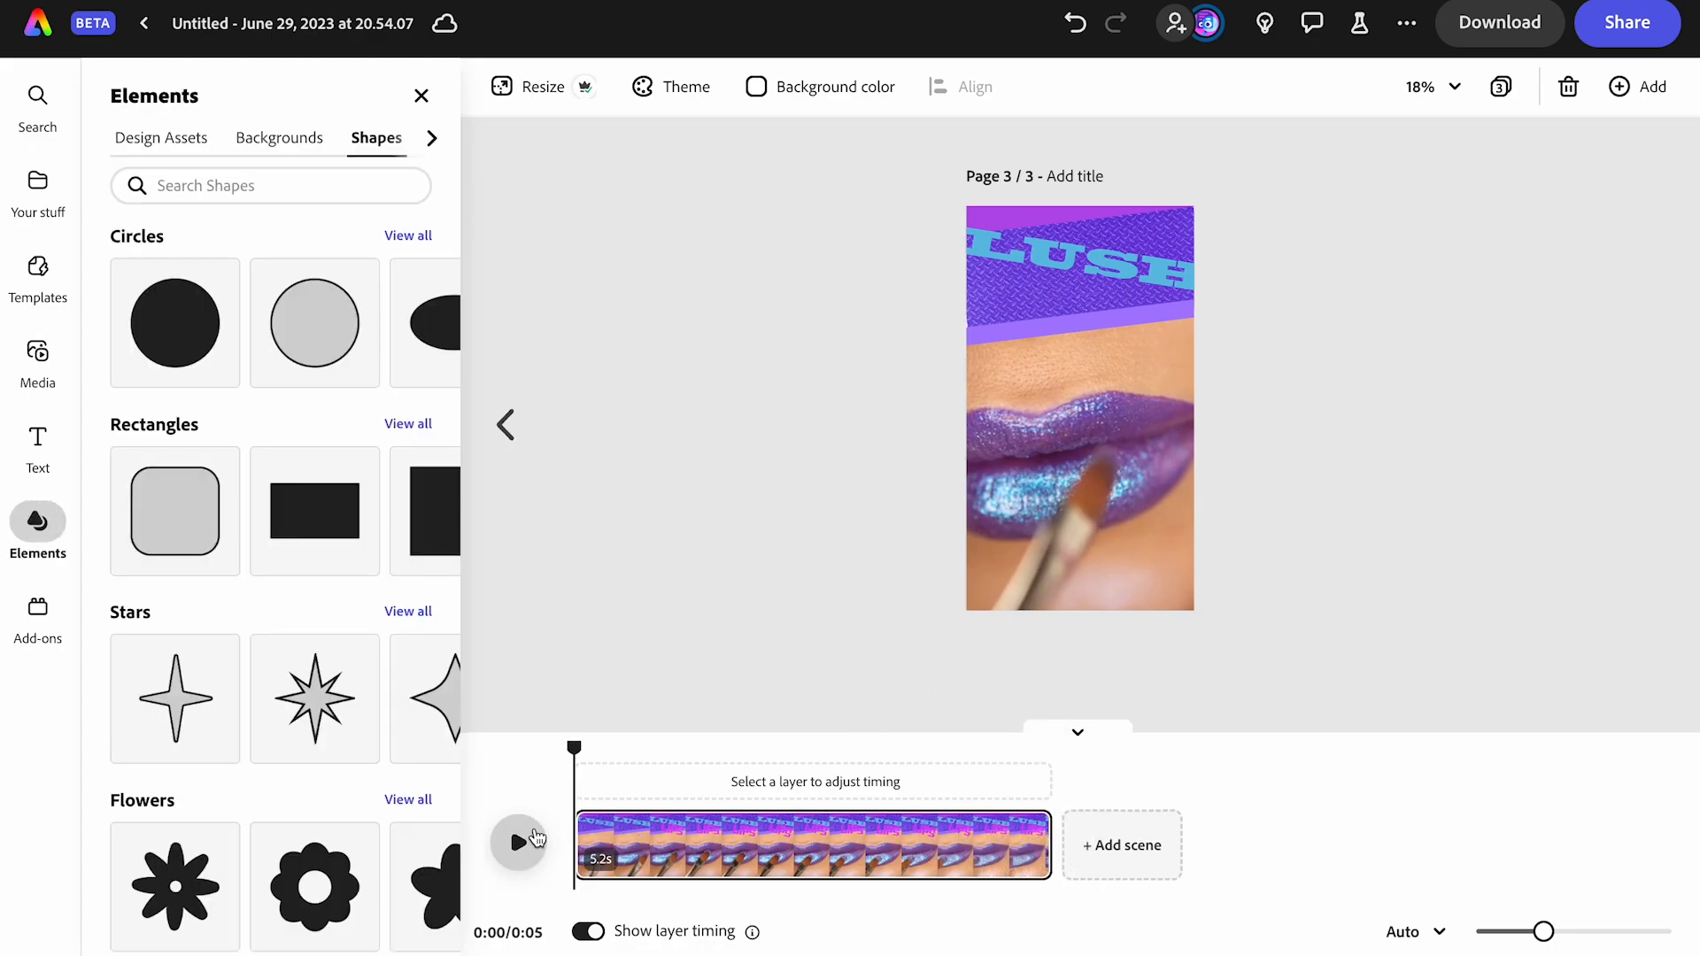
pyautogui.click(531, 841)
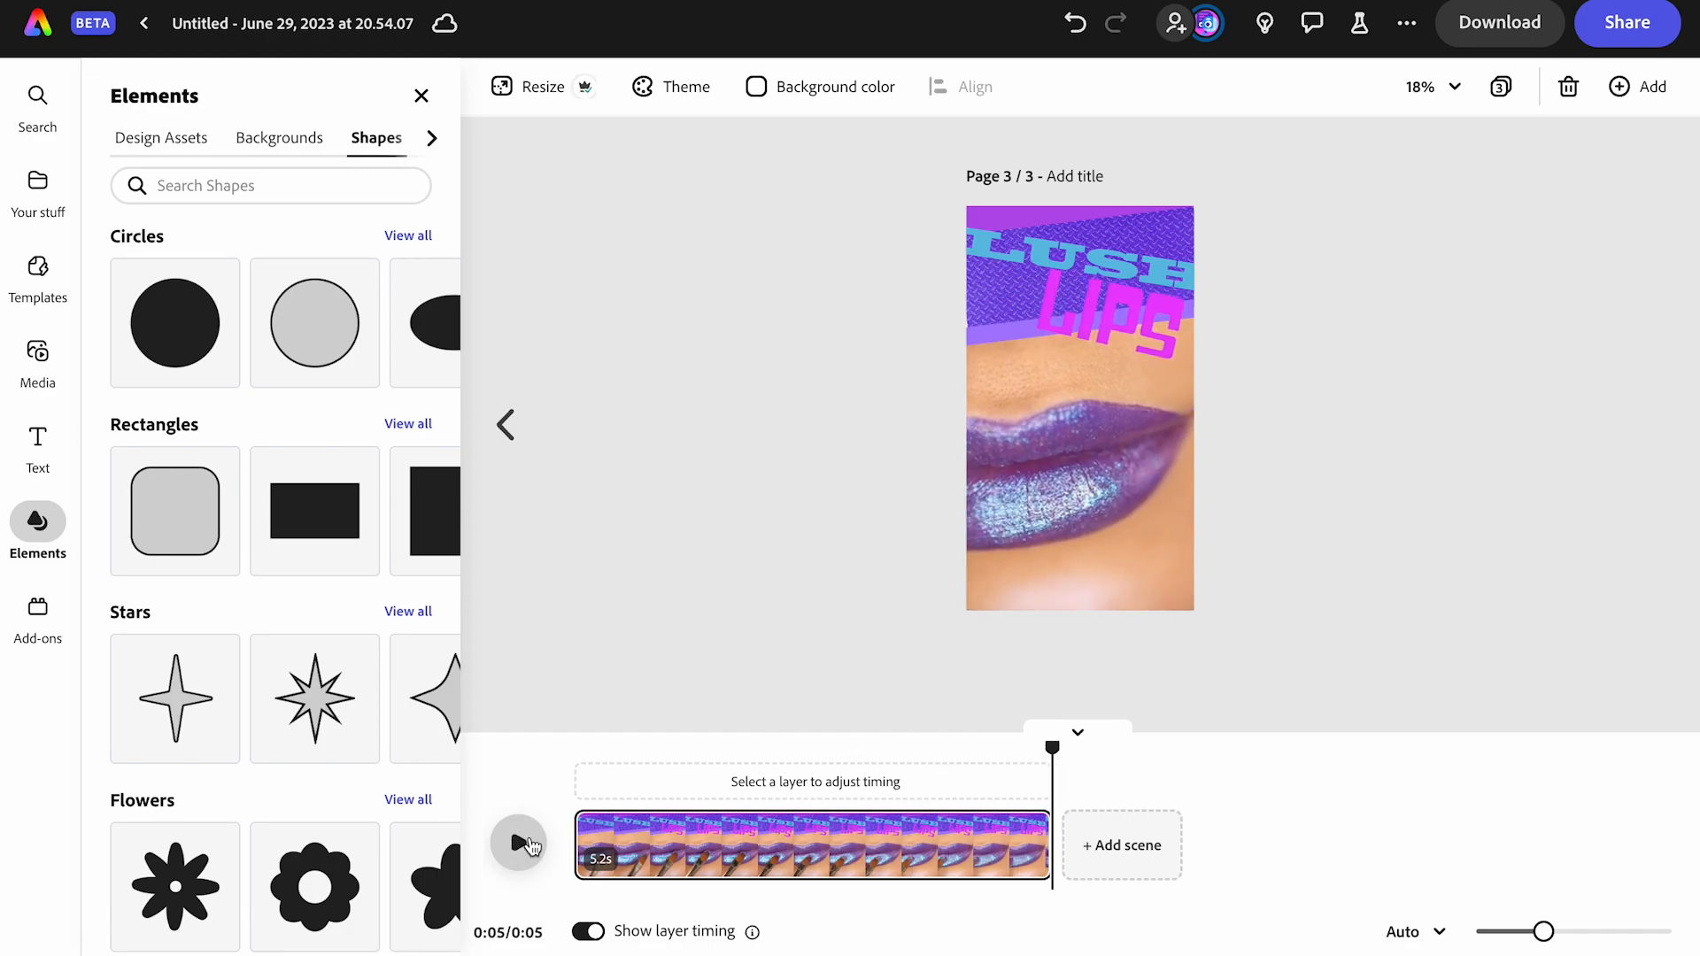
# Search the audio library for romantic club house, preview the Romantic Club House [Loop] track and add it to page 3
pyautogui.click(37, 376)
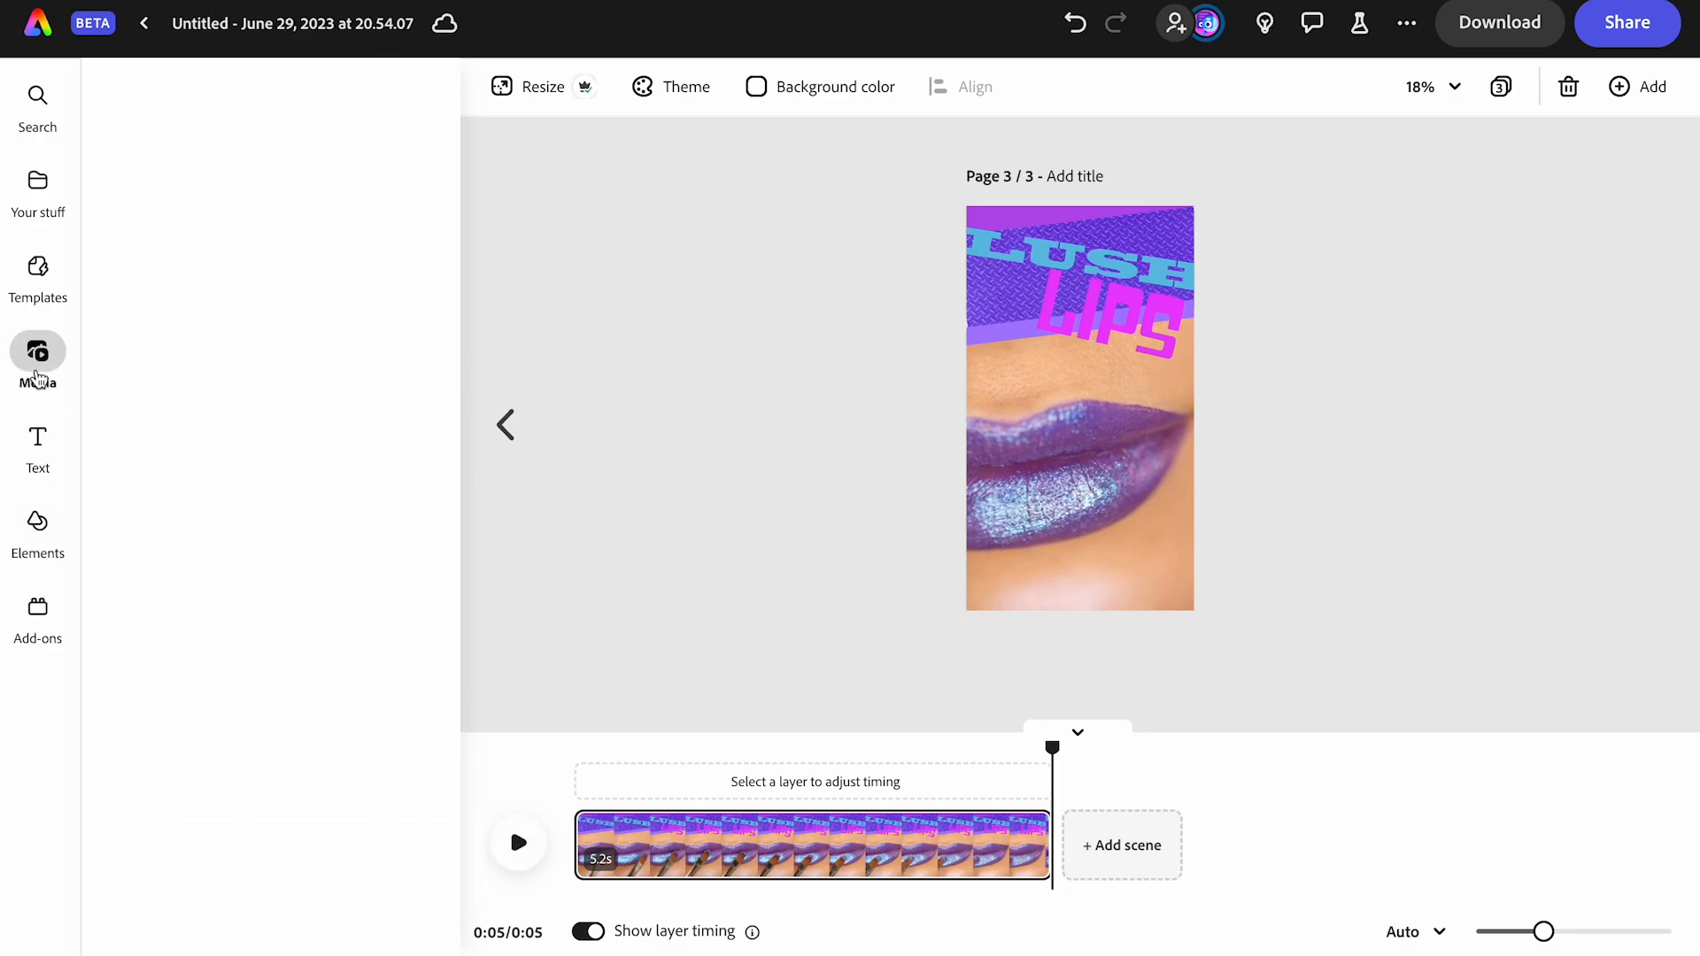
pyautogui.click(277, 138)
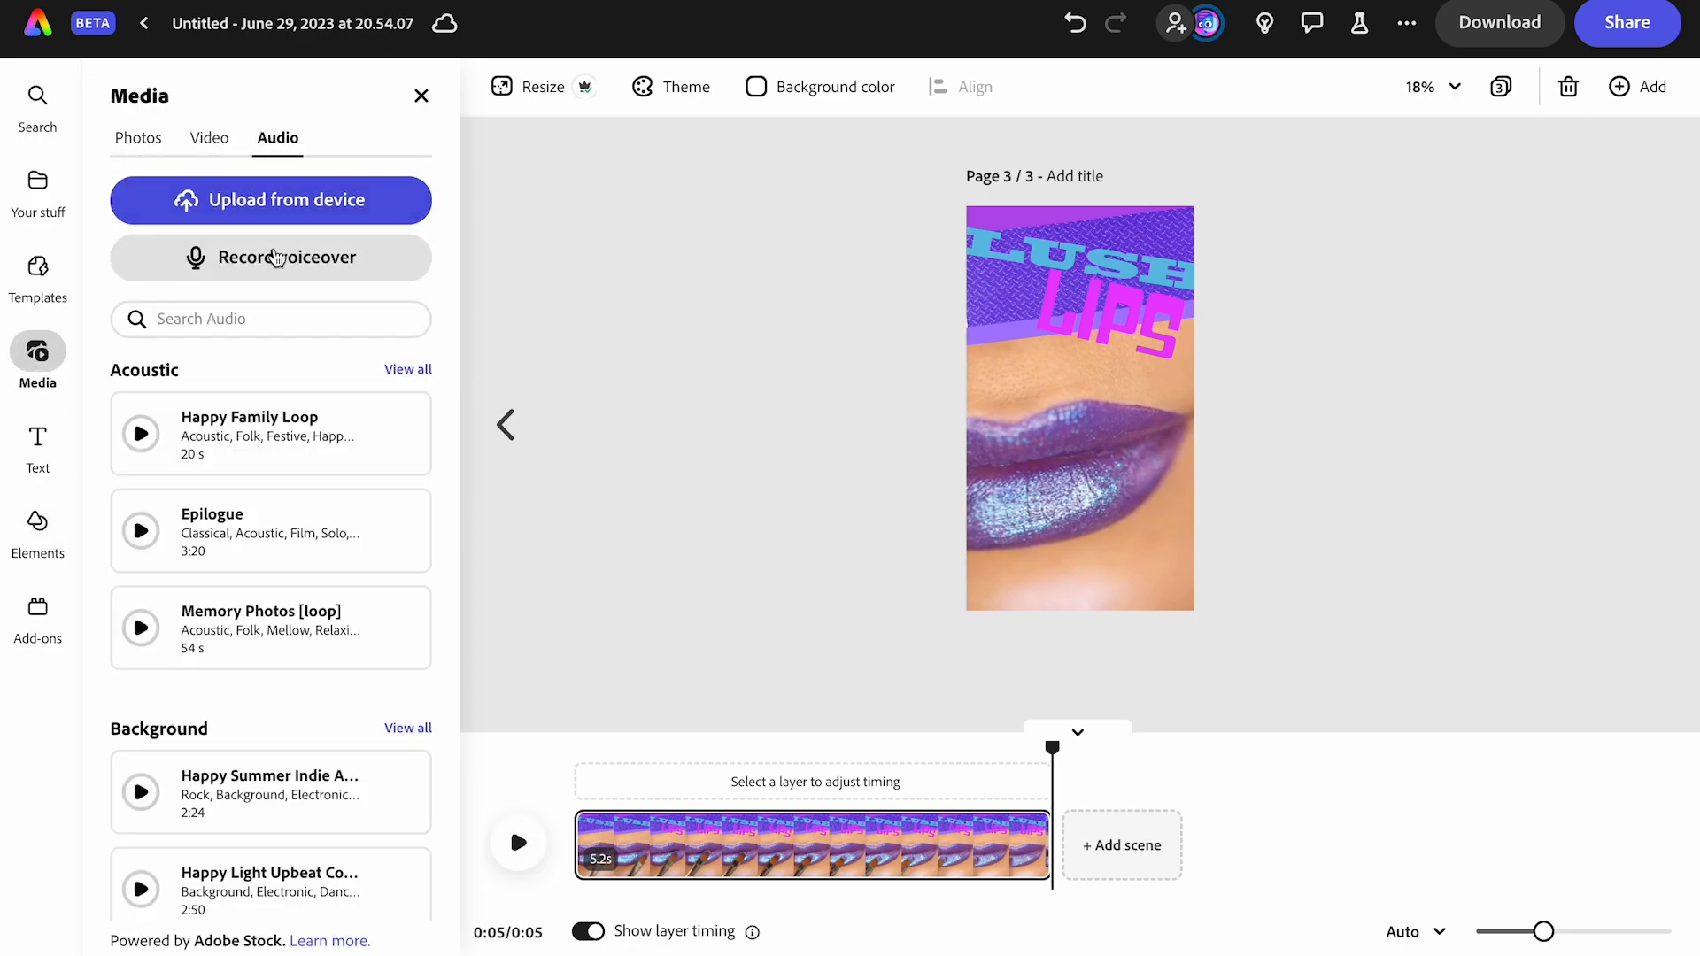
pyautogui.click(264, 317)
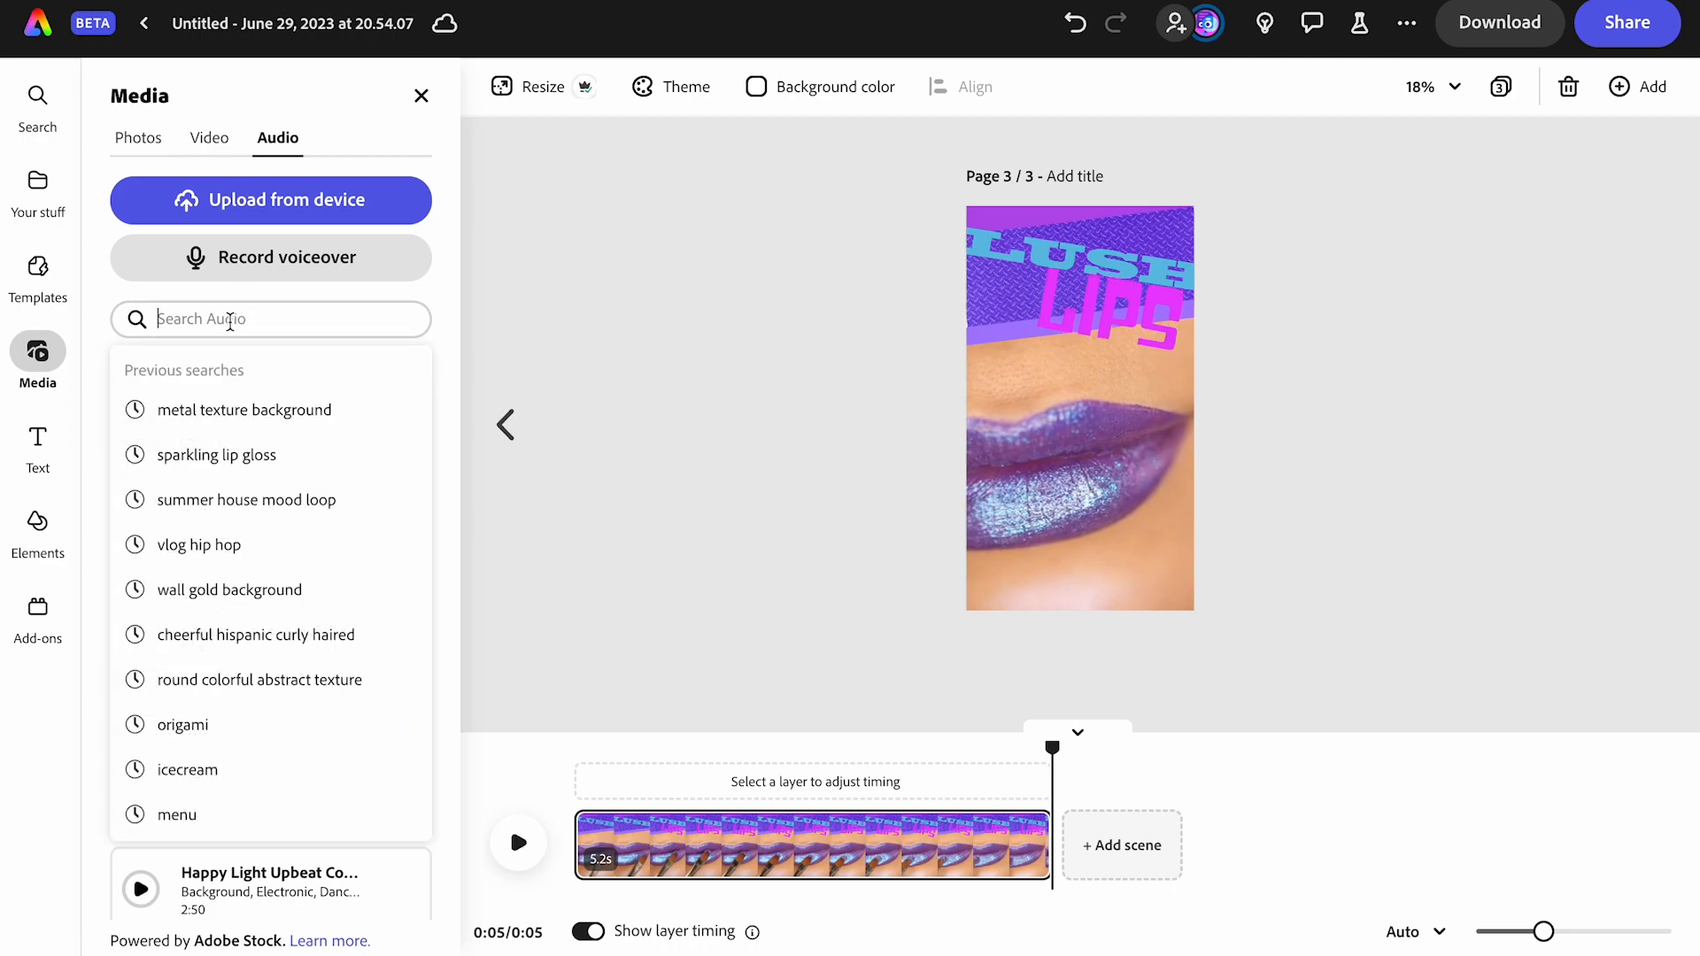
pyautogui.write('r')
pyautogui.click(142, 425)
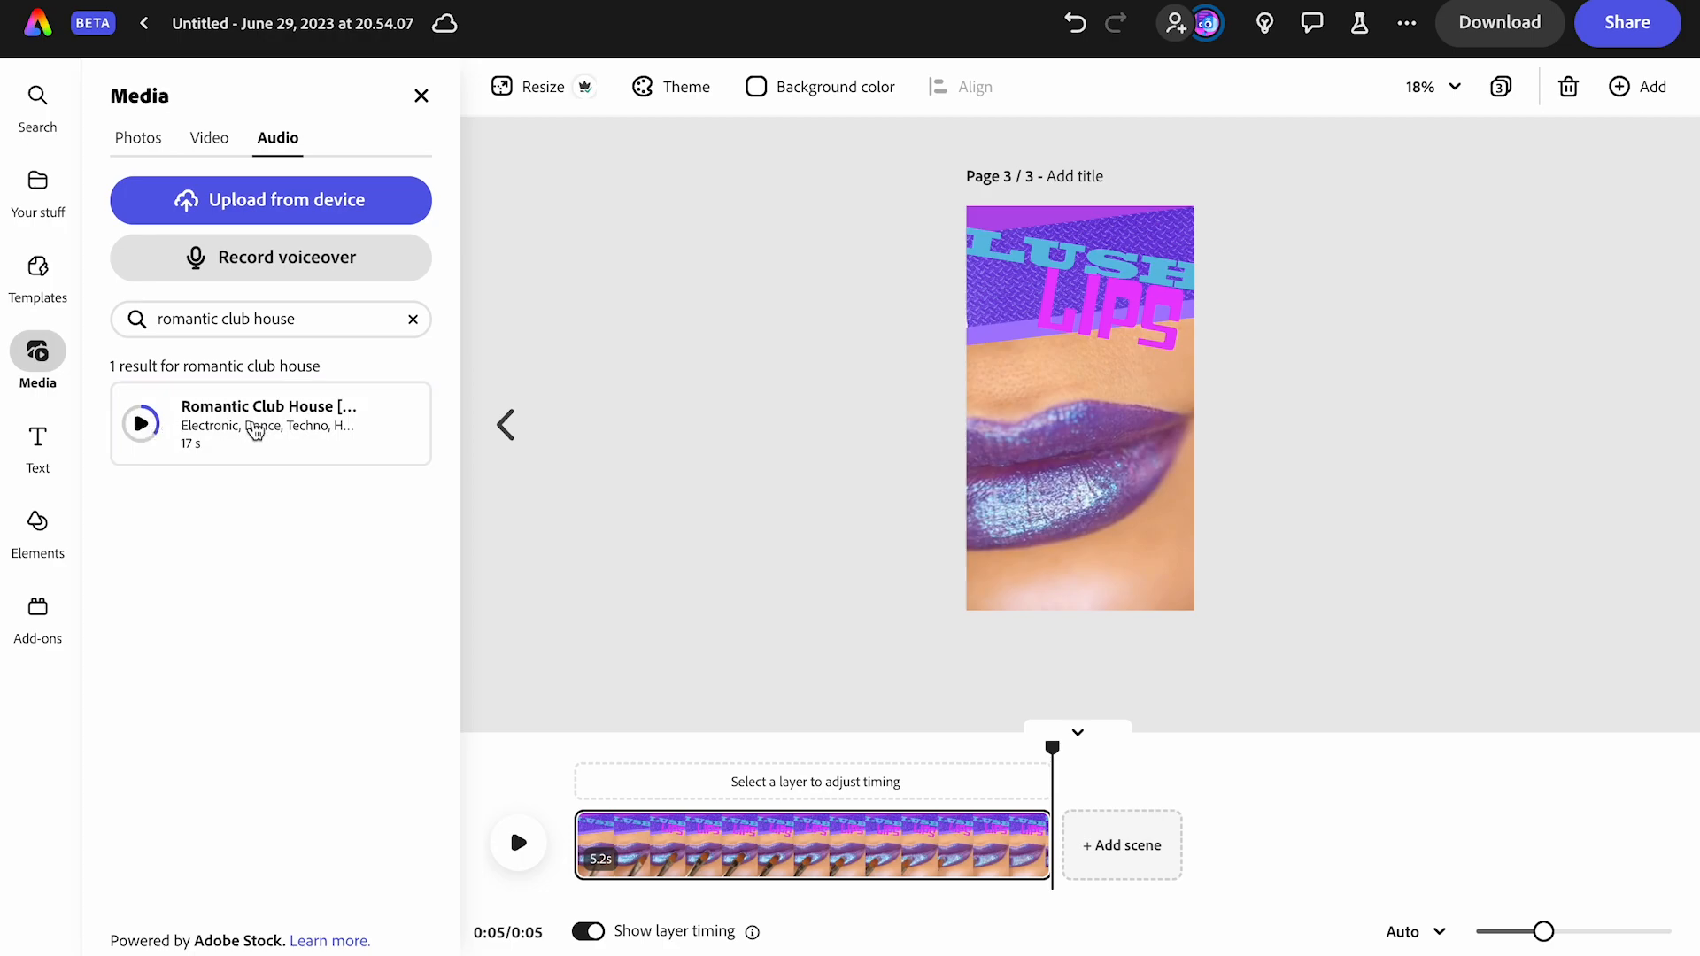
pyautogui.click(253, 425)
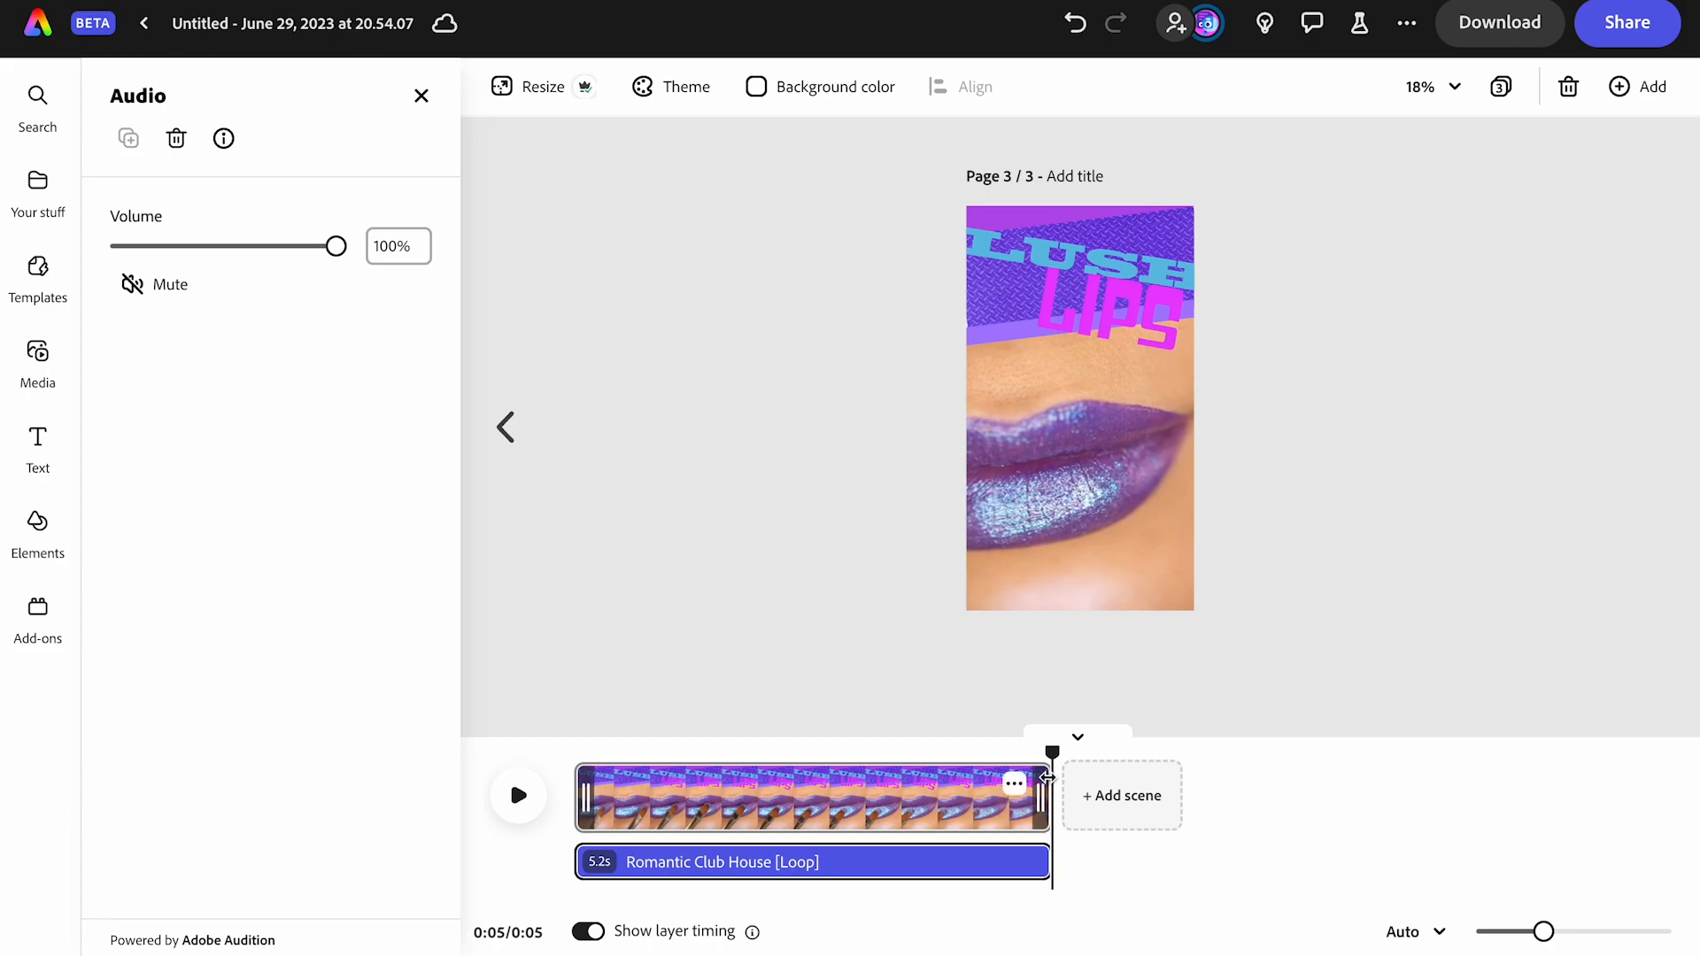
# Play page 3 from the beginning with its new music, and open the overview of all pages
pyautogui.moveTo(1053, 752); pyautogui.dragTo(564, 740)
pyautogui.click(525, 806)
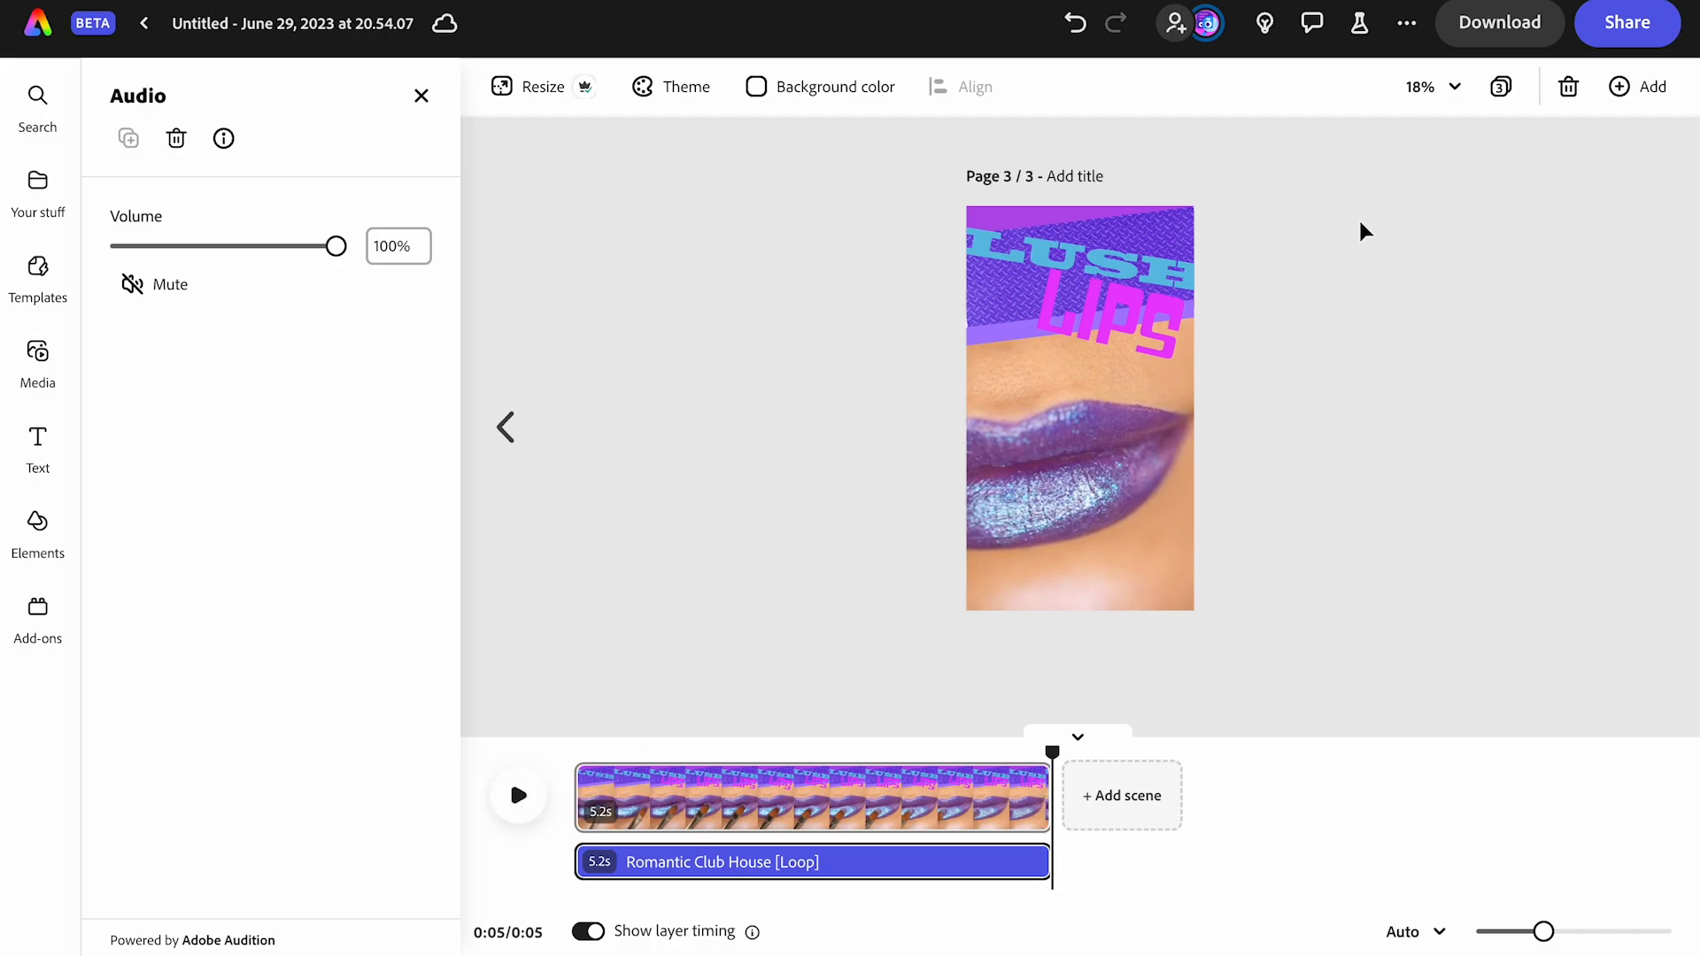
pyautogui.click(1505, 87)
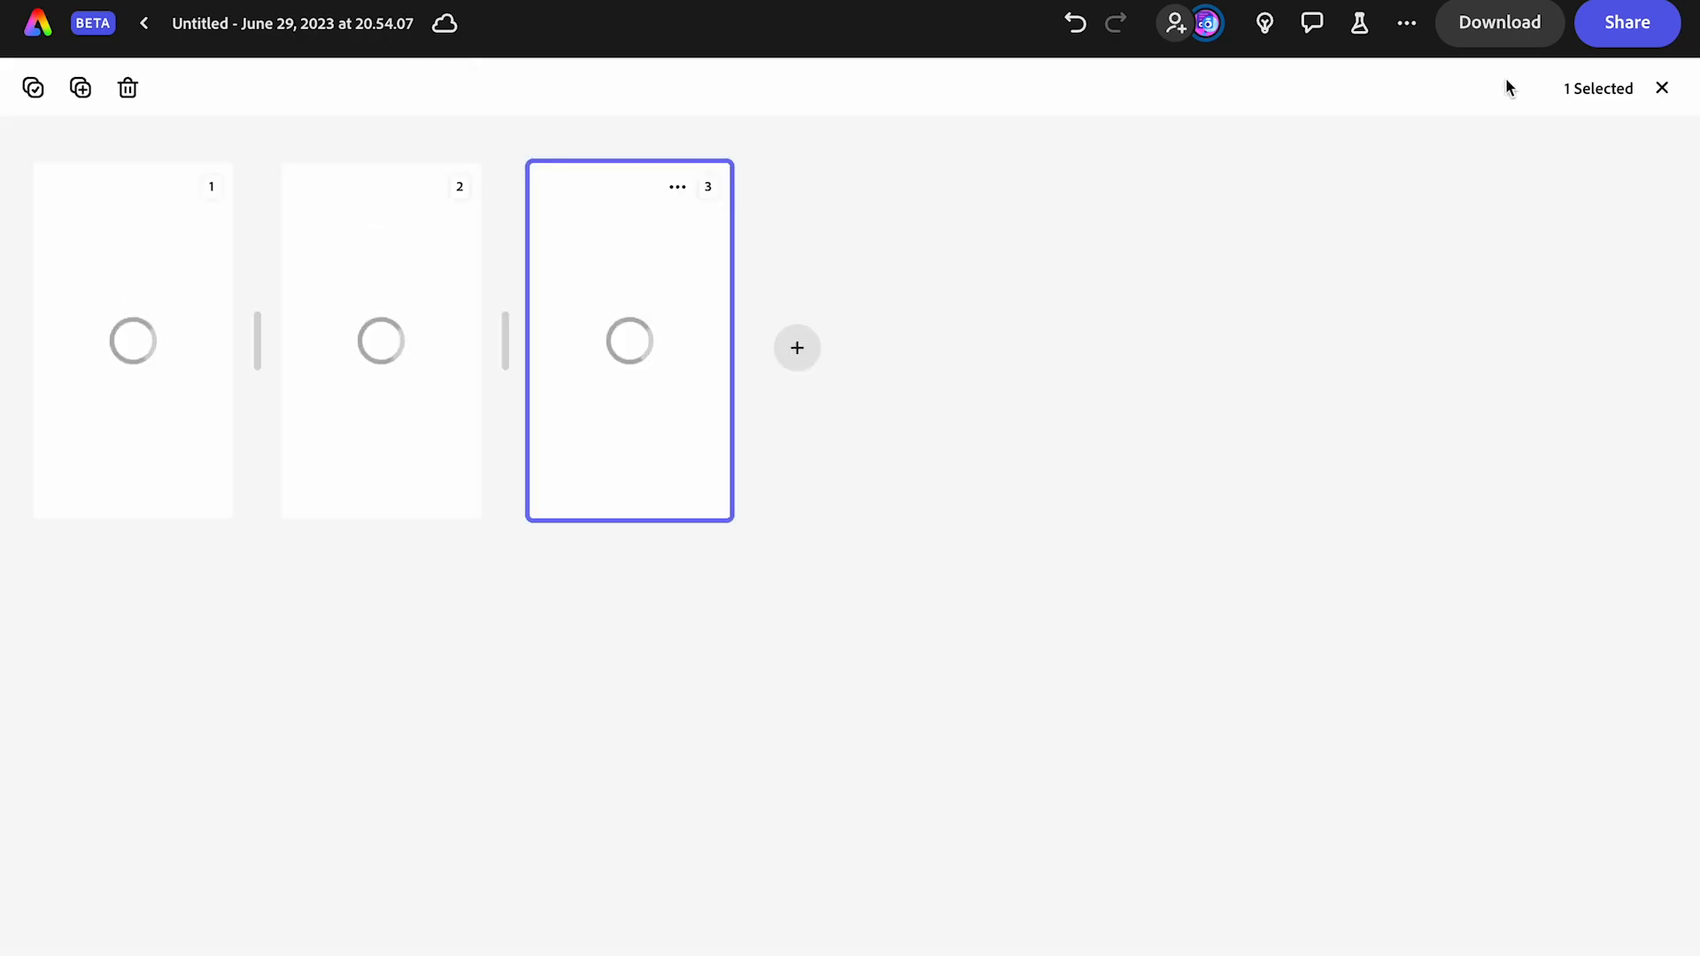